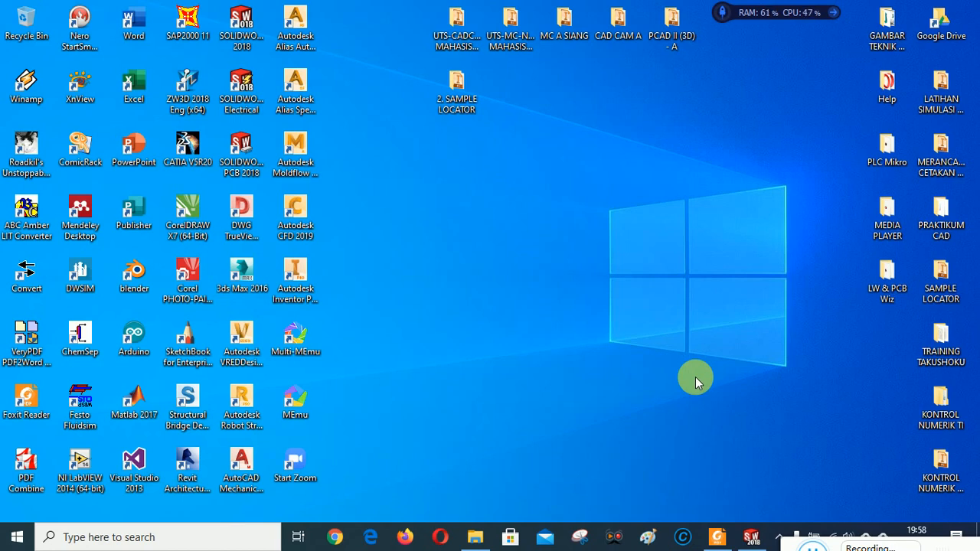
# - Switch to Foxit Reader and look through the whole NC program assignment sheet, from task text to title block
pyautogui.moveTo(723, 541)
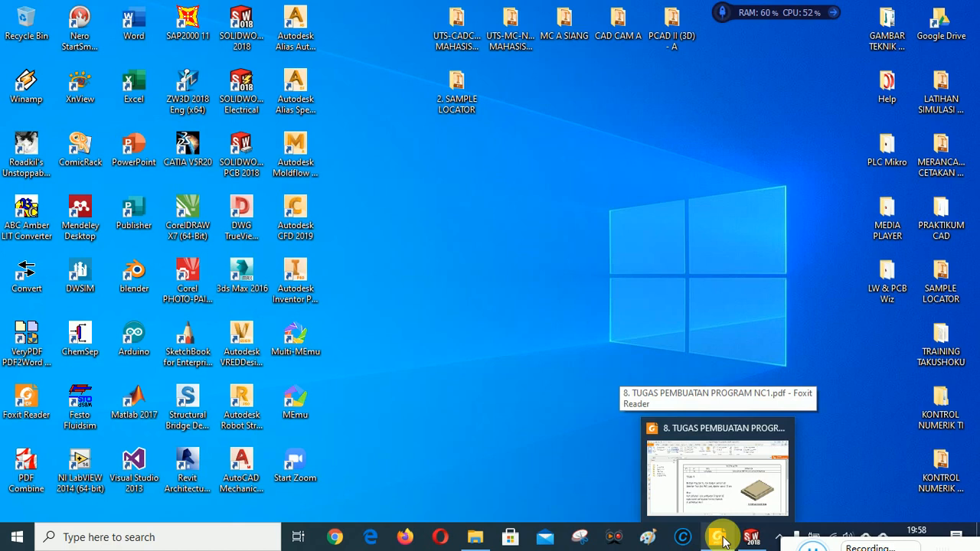
pyautogui.click(719, 538)
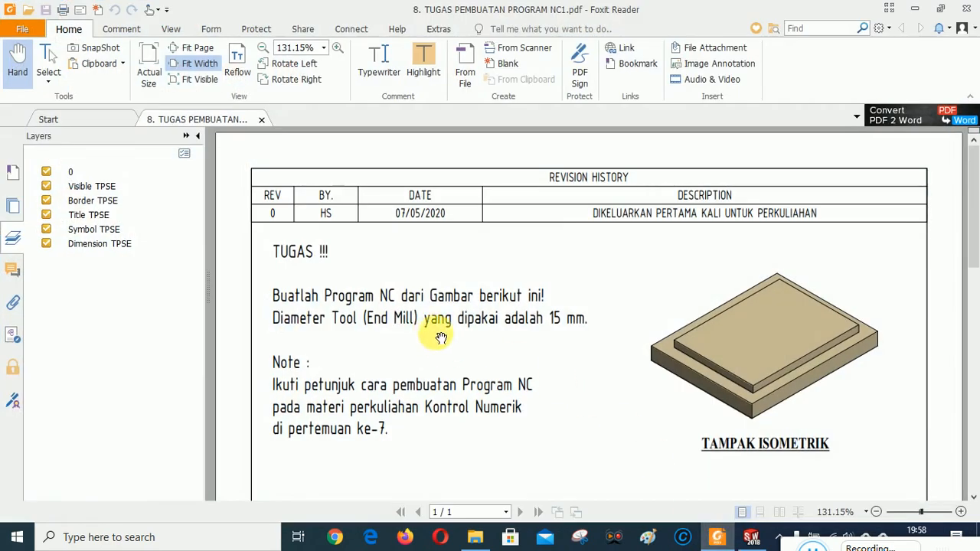
pyautogui.scroll(-5, 586, 385)
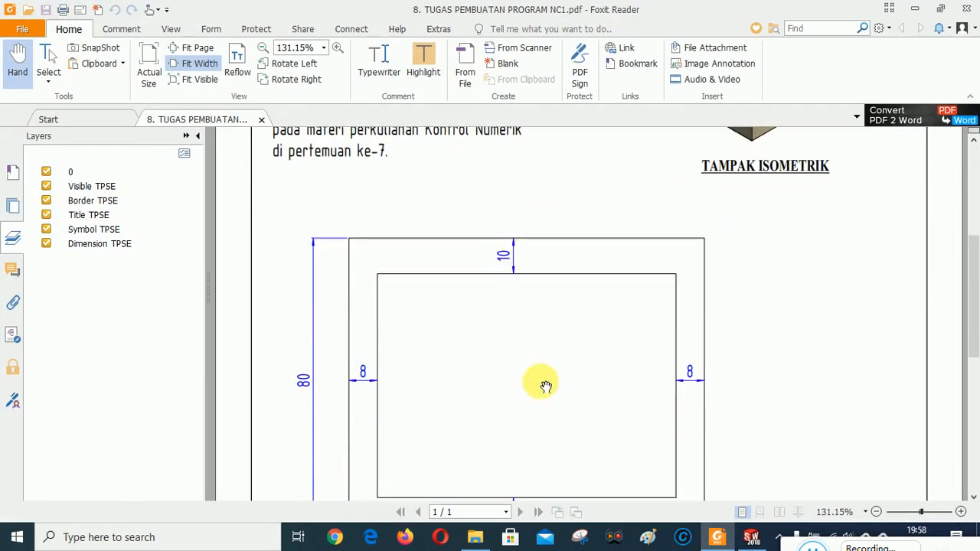
pyautogui.scroll(-8, 545, 385)
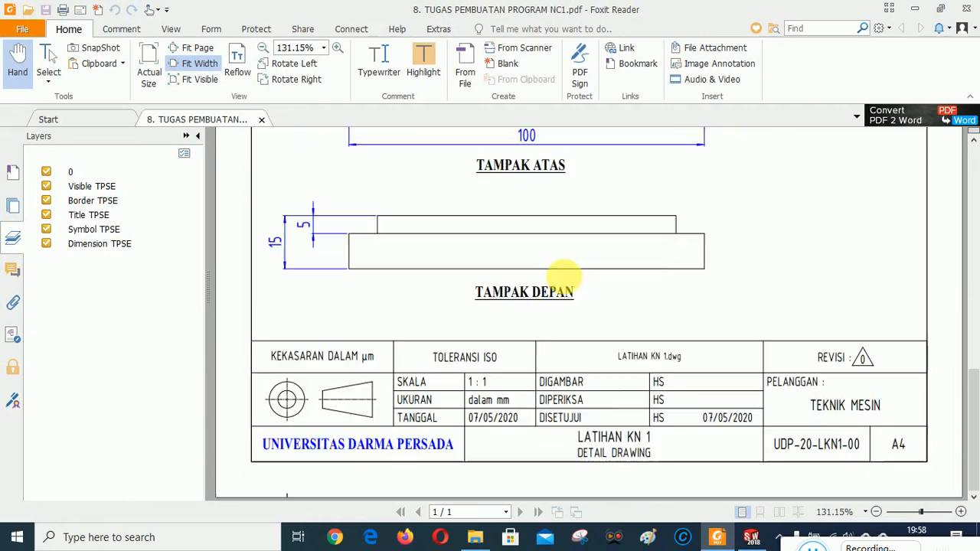
pyautogui.scroll(3, 638, 370)
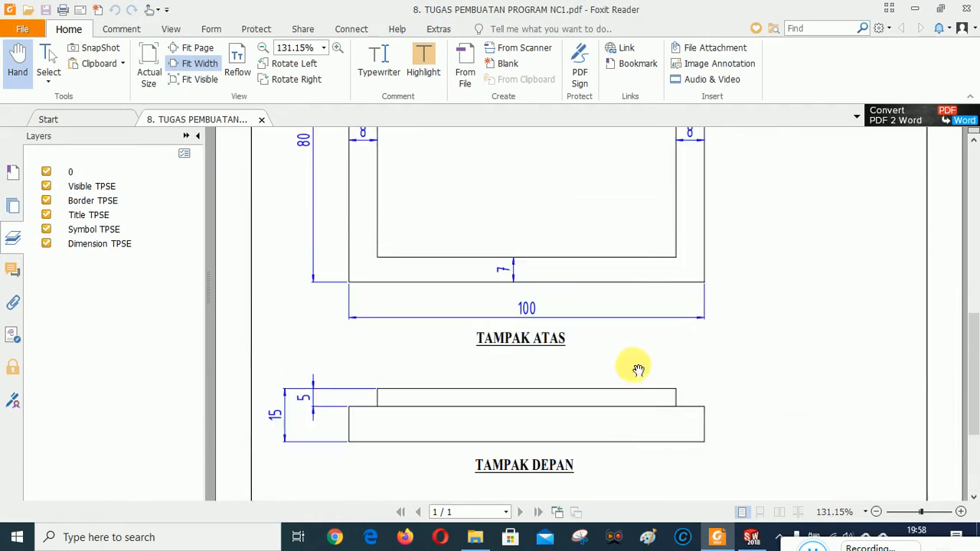
pyautogui.scroll(10, 638, 371)
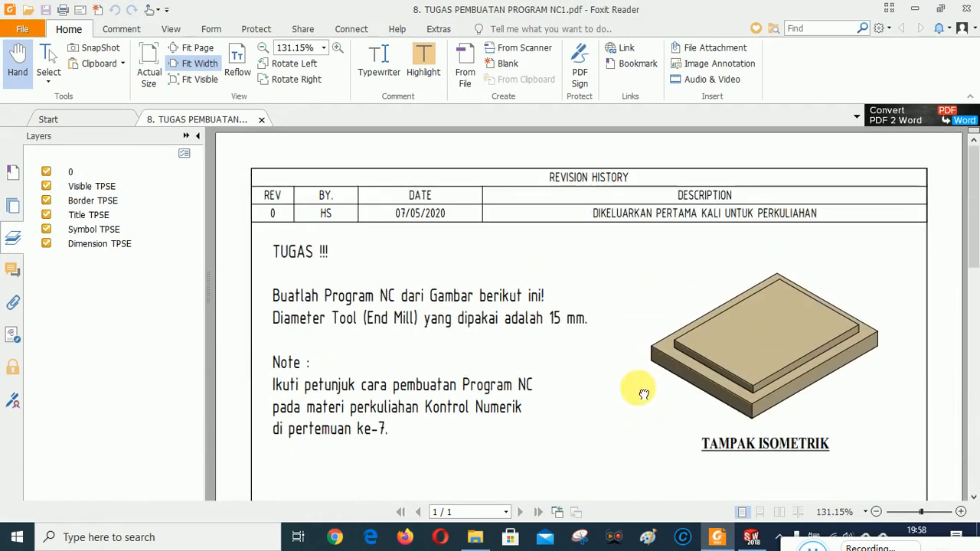
pyautogui.moveTo(644, 394); pyautogui.dragTo(650, 471)
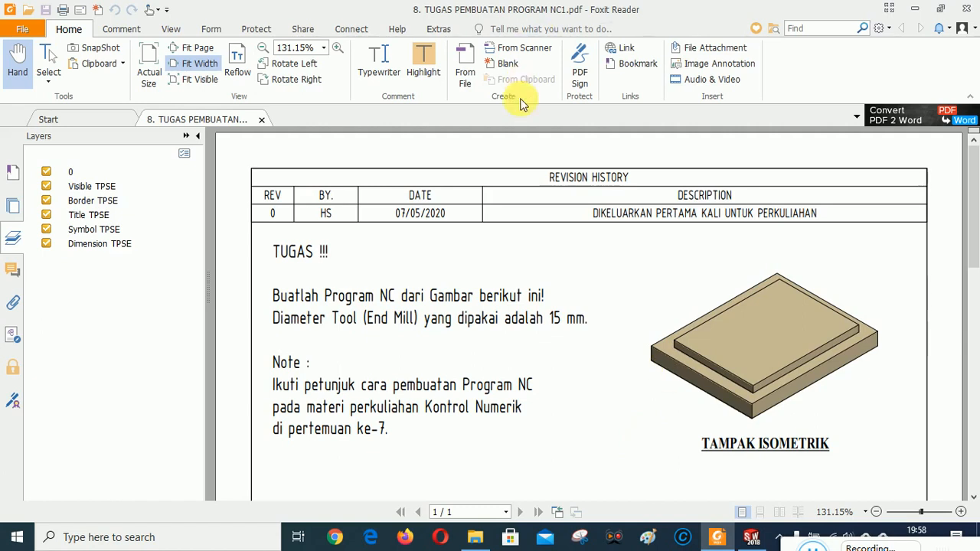
# - Read the NC programming task and note, and examine the isometric, top and front views of the stepped block
pyautogui.scroll(-1, 604, 300)
pyautogui.moveTo(605, 405); pyautogui.dragTo(604, 300)
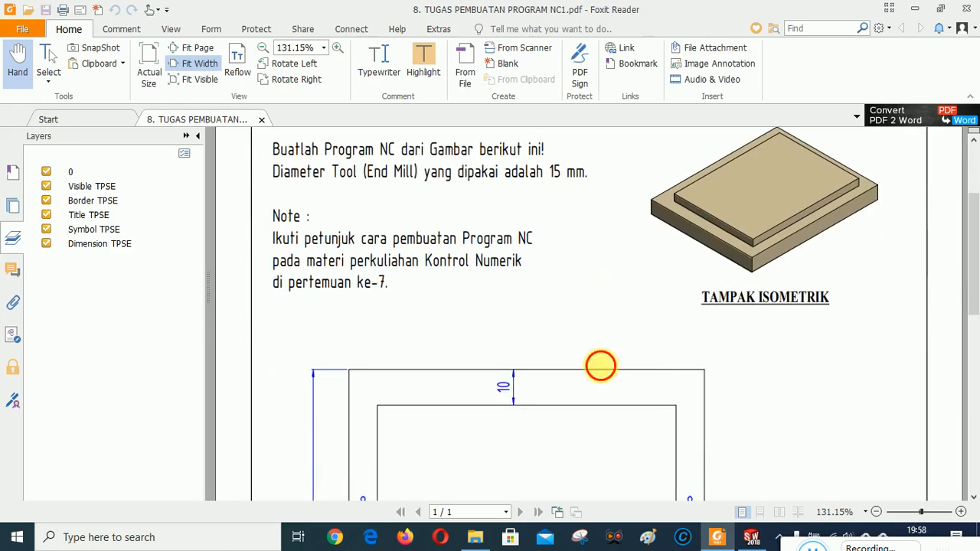
pyautogui.moveTo(607, 371)
pyautogui.mouseDown()
pyautogui.moveTo(604, 175)
pyautogui.moveTo(600, 401)
pyautogui.mouseUp()
pyautogui.moveTo(606, 226); pyautogui.dragTo(604, 350)
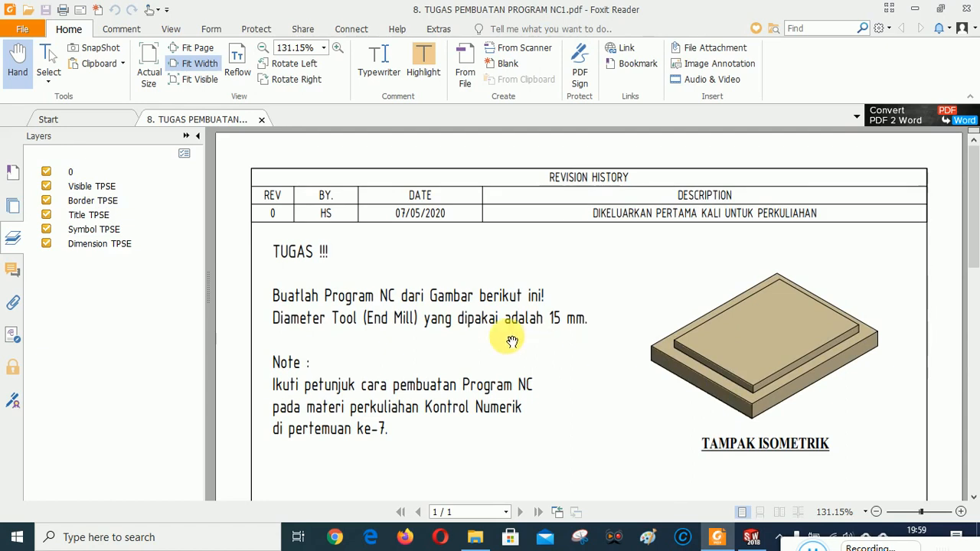
pyautogui.moveTo(527, 409); pyautogui.dragTo(513, 443)
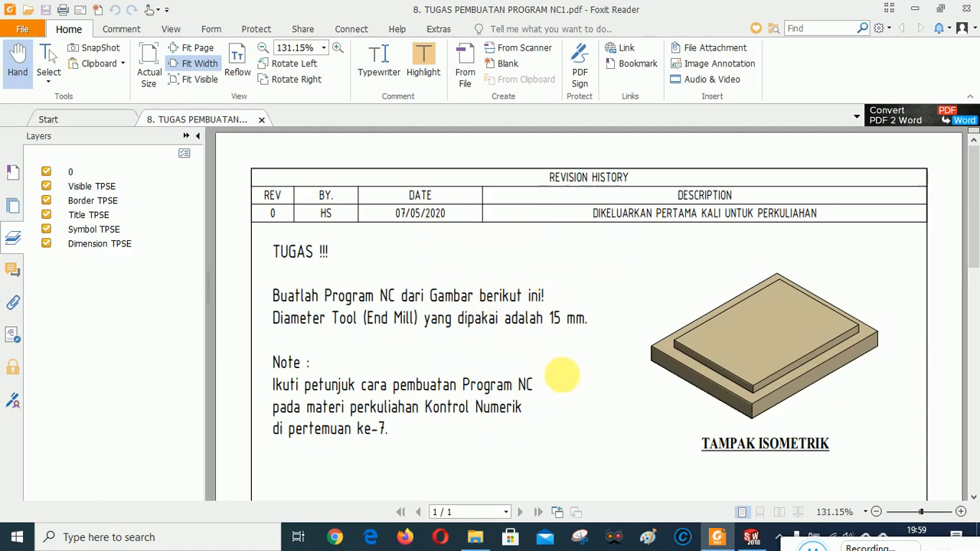
pyautogui.scroll(-3, 551, 301)
pyautogui.scroll(-9, 551, 300)
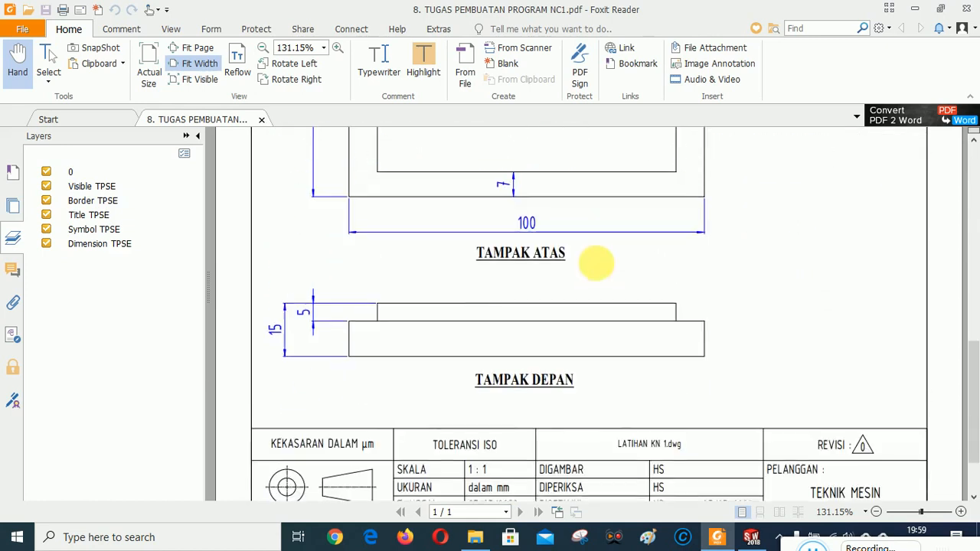
pyautogui.scroll(-2, 646, 428)
pyautogui.scroll(7, 647, 242)
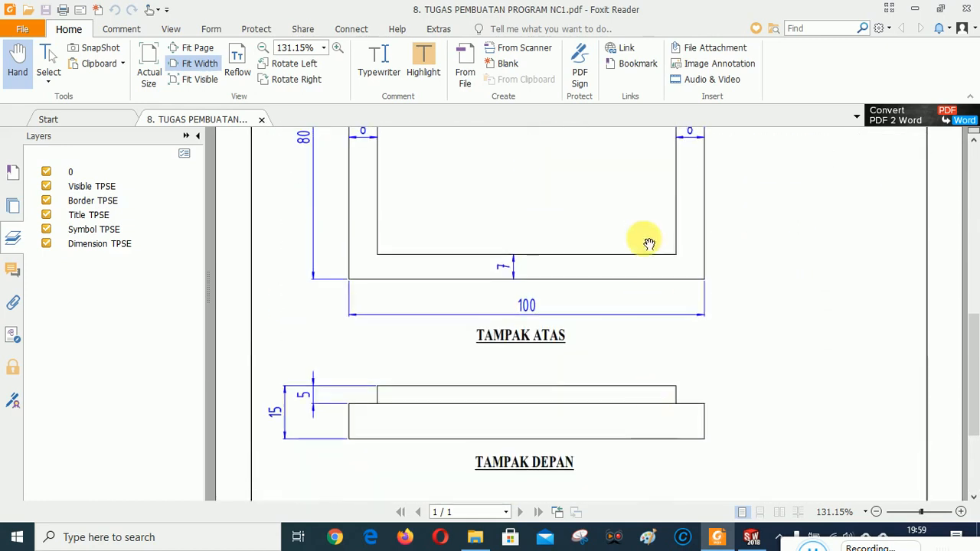
pyautogui.scroll(6, 647, 349)
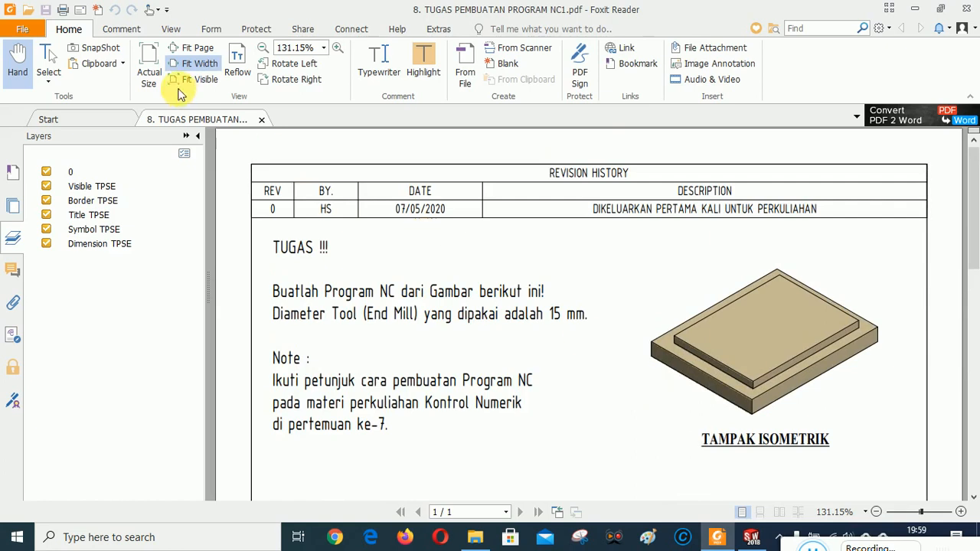
# - Show the assignment sheet at actual size and compare the block's top and front views with the task text
pyautogui.click(149, 58)
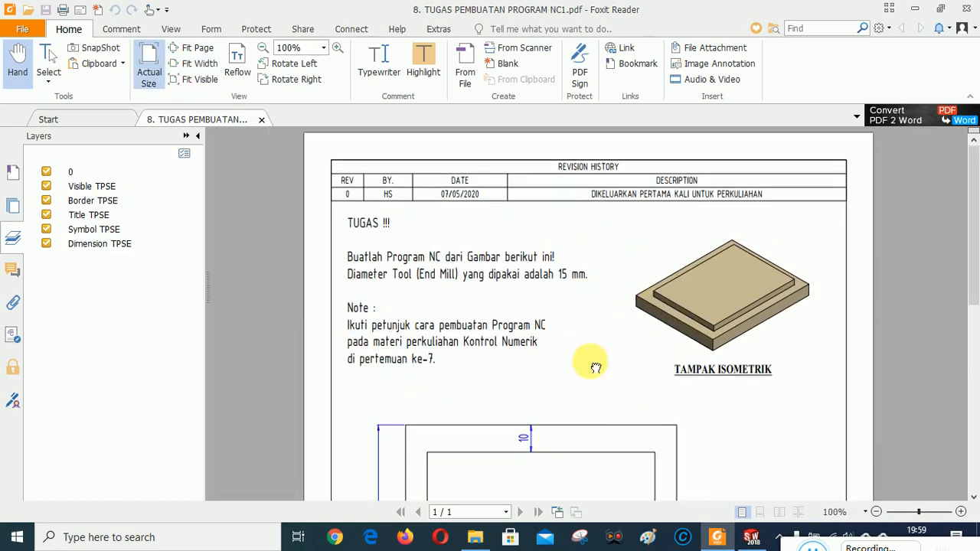
pyautogui.scroll(-6, 575, 309)
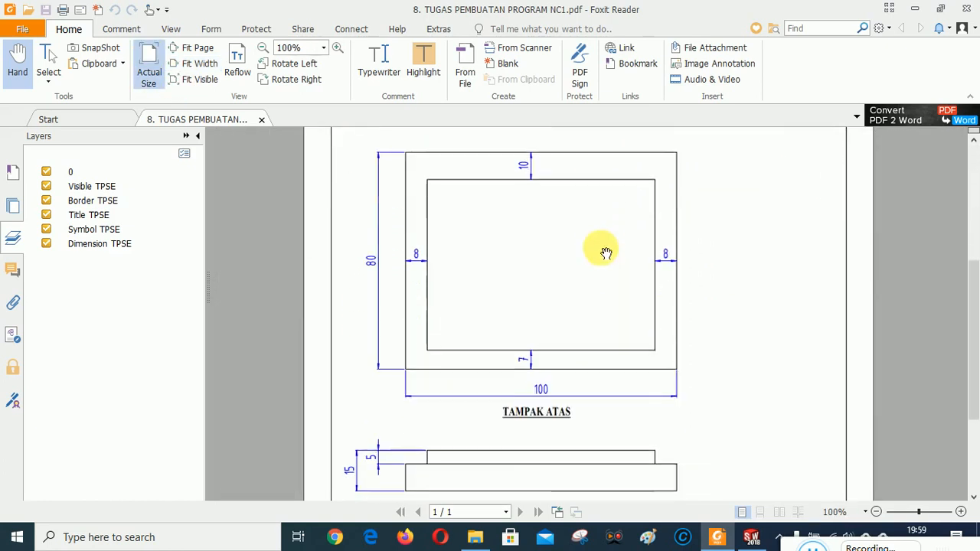
pyautogui.moveTo(590, 253); pyautogui.dragTo(581, 348)
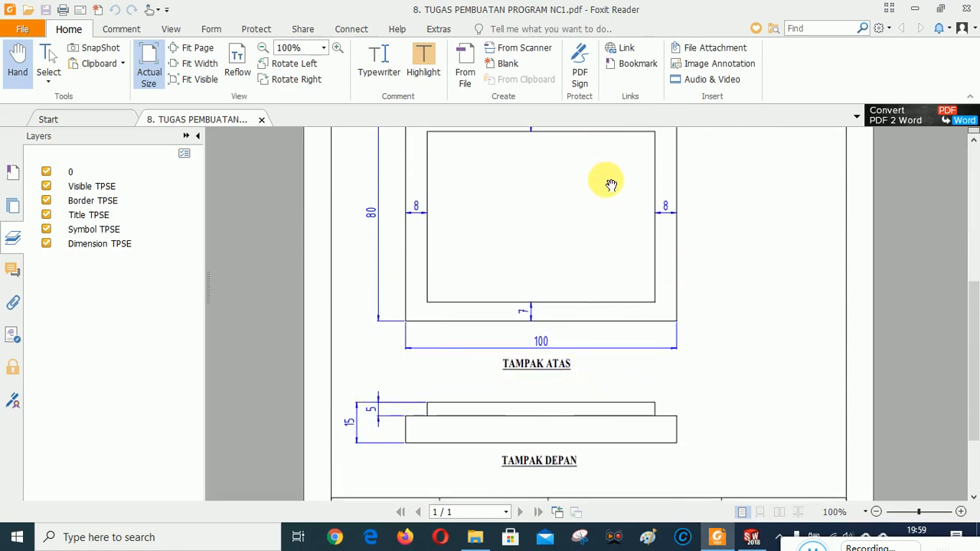
pyautogui.moveTo(610, 184)
pyautogui.mouseDown()
pyautogui.moveTo(603, 381)
pyautogui.moveTo(617, 295)
pyautogui.moveTo(616, 326)
pyautogui.mouseUp()
pyautogui.moveTo(617, 229); pyautogui.dragTo(617, 265)
pyautogui.moveTo(619, 365); pyautogui.dragTo(603, 316)
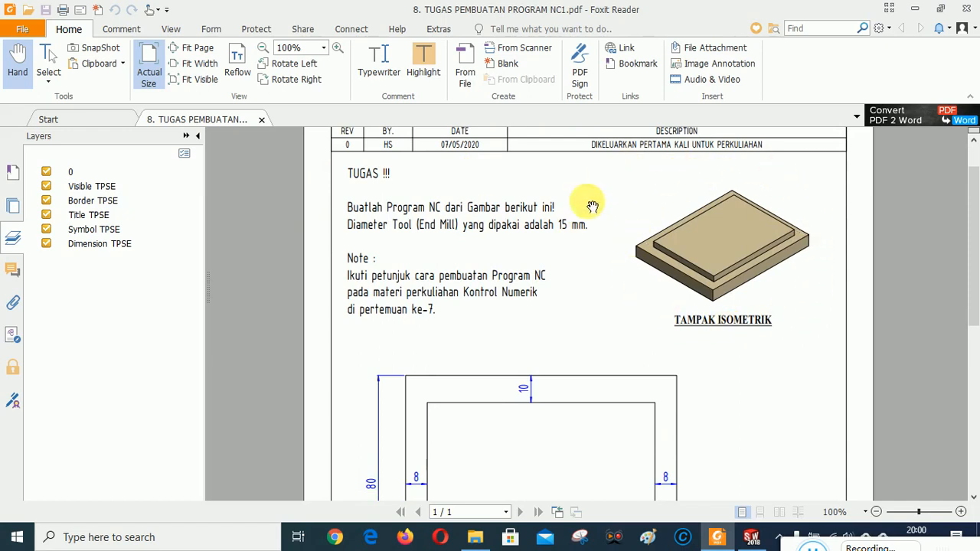
# - Examine the outer size, step offsets and heights dimensioned in the block's top view and front view
pyautogui.scroll(-5, 567, 208)
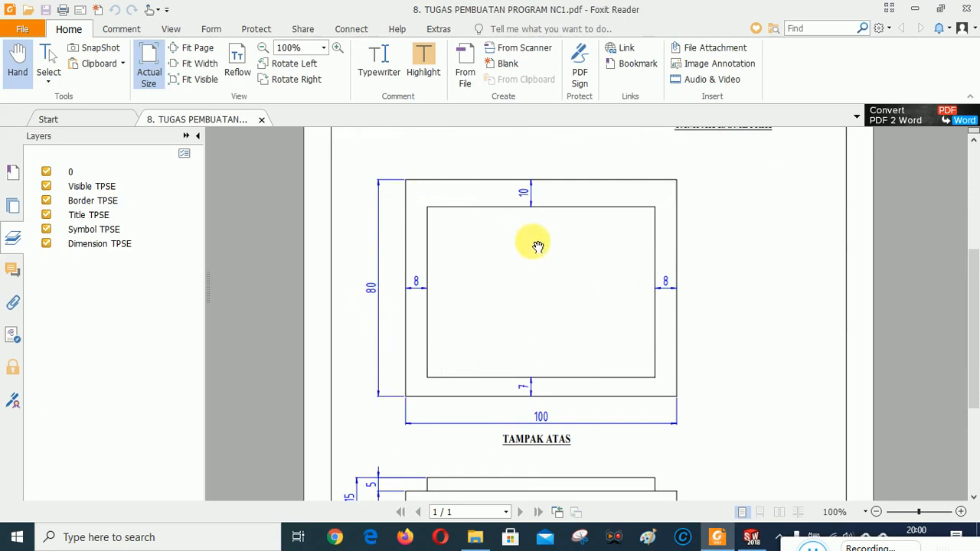
pyautogui.moveTo(542, 308); pyautogui.dragTo(545, 262)
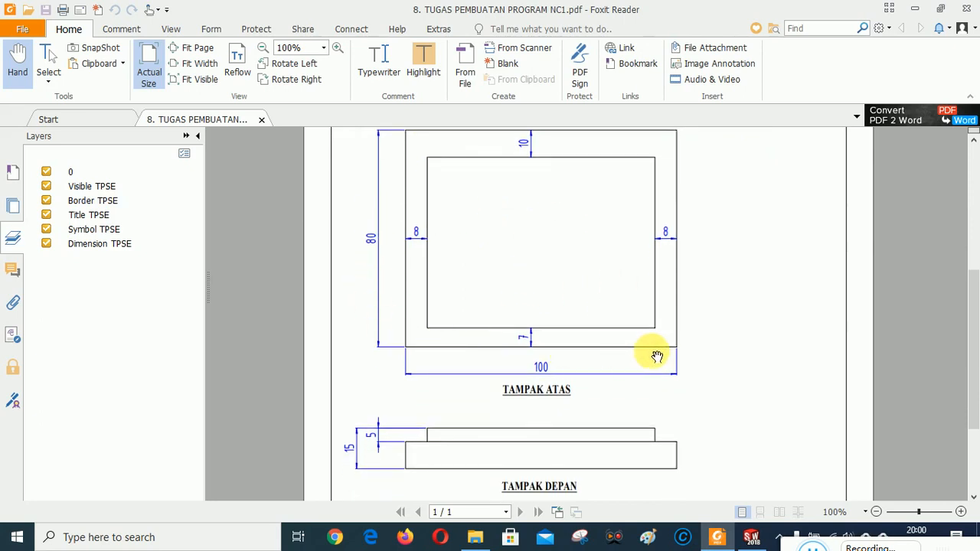
pyautogui.scroll(-2, 527, 273)
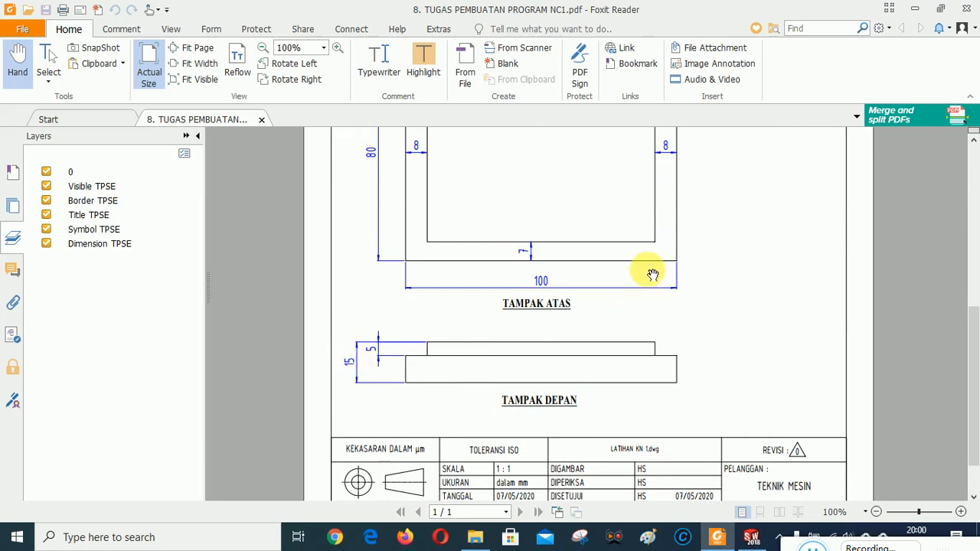
pyautogui.scroll(3, 650, 372)
pyautogui.scroll(-2, 643, 379)
pyautogui.scroll(3, 638, 337)
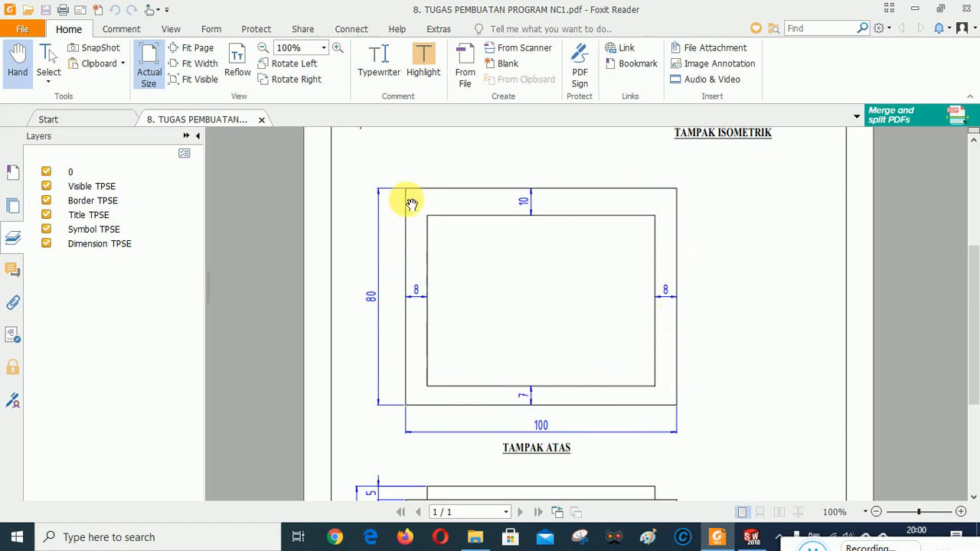
pyautogui.scroll(-1, 613, 286)
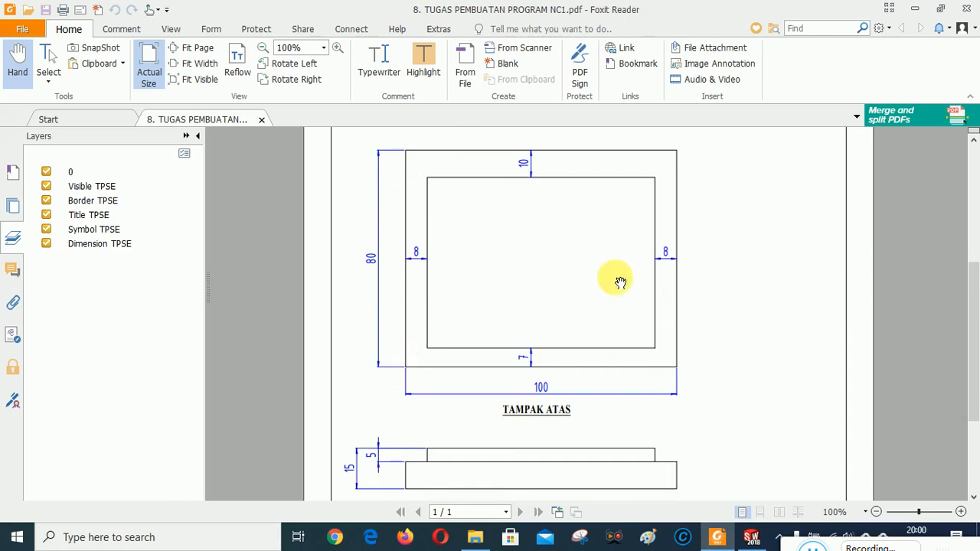
pyautogui.scroll(-1, 620, 258)
pyautogui.scroll(2, 599, 254)
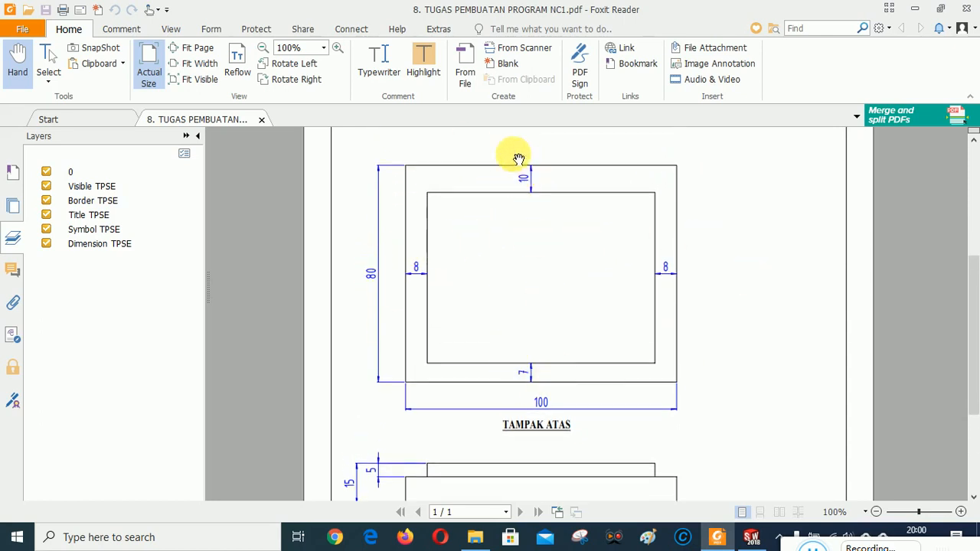
pyautogui.scroll(-3, 520, 300)
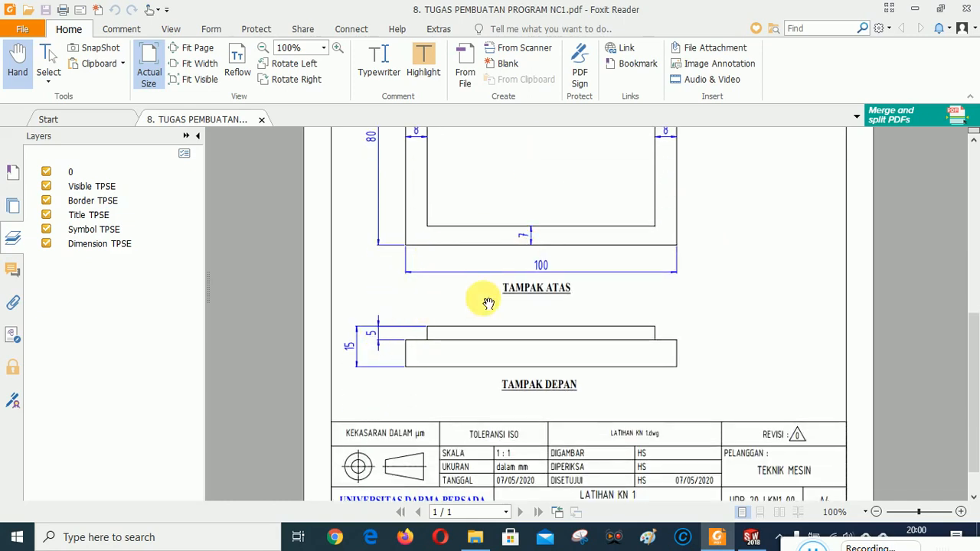
pyautogui.scroll(2, 689, 331)
pyautogui.scroll(7, 690, 331)
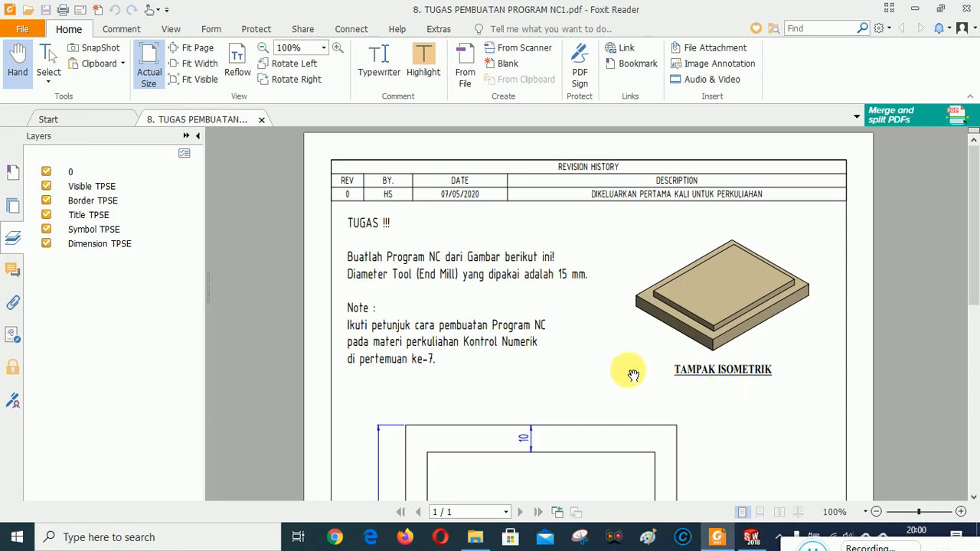
# - Review the top view once more together with the task text and isometric view of the block
pyautogui.moveTo(599, 323); pyautogui.dragTo(583, 183)
pyautogui.moveTo(582, 385); pyautogui.dragTo(584, 258)
pyautogui.moveTo(598, 415); pyautogui.dragTo(618, 442)
pyautogui.moveTo(629, 306)
pyautogui.mouseDown()
pyautogui.moveTo(632, 456)
pyautogui.moveTo(625, 225)
pyautogui.mouseUp()
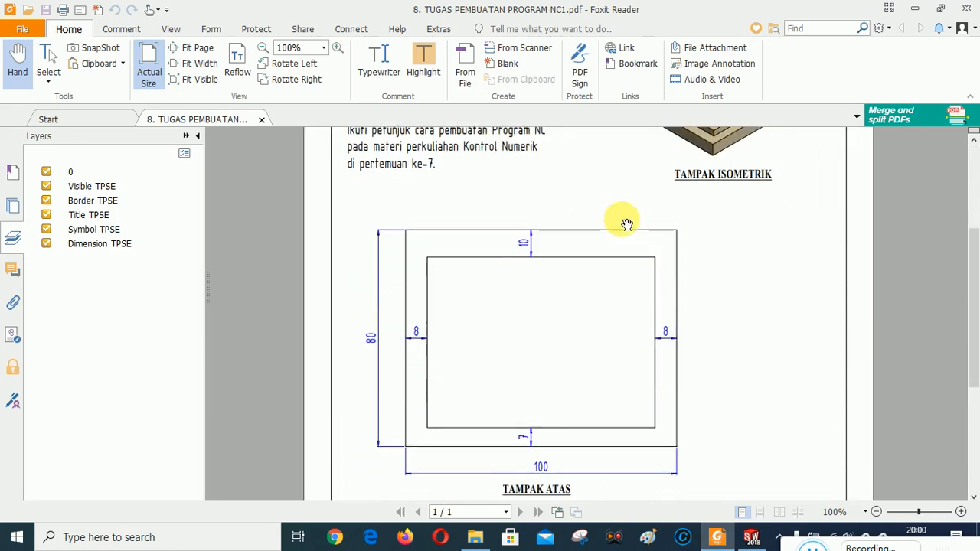
pyautogui.moveTo(619, 192); pyautogui.dragTo(623, 406)
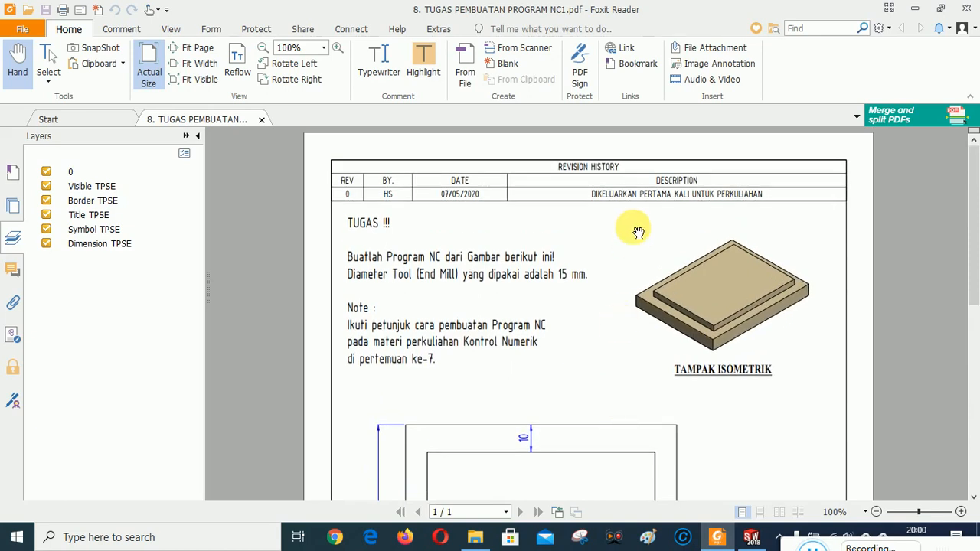
pyautogui.moveTo(545, 342); pyautogui.dragTo(540, 376)
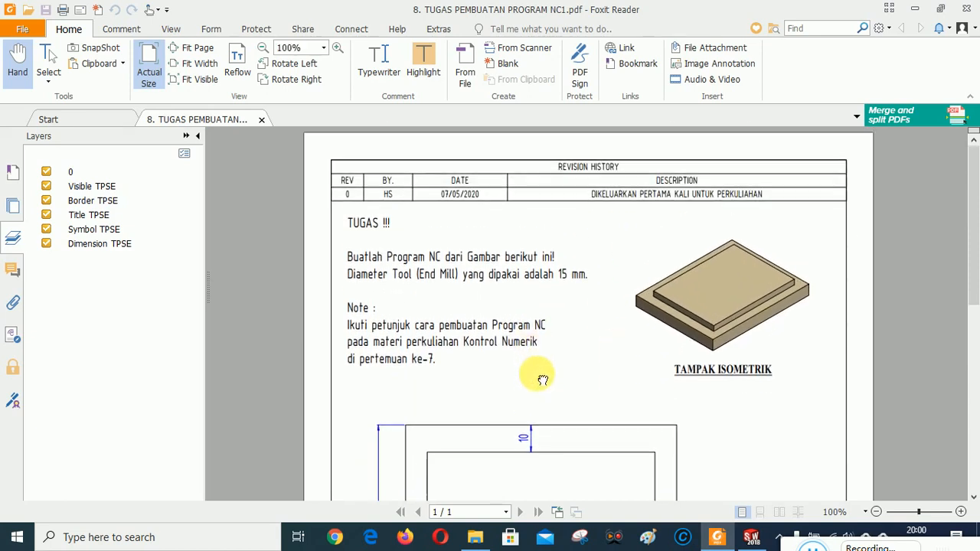
pyautogui.moveTo(602, 357); pyautogui.dragTo(590, 307)
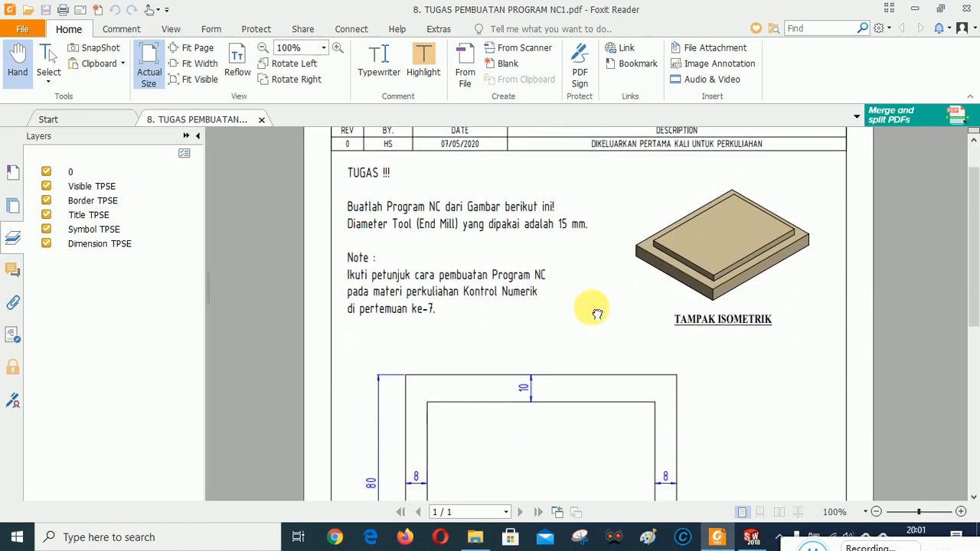
# - Switch to SOLIDWORKS, create a new document from the Part template, and widen the feature tree pane
pyautogui.click(753, 539)
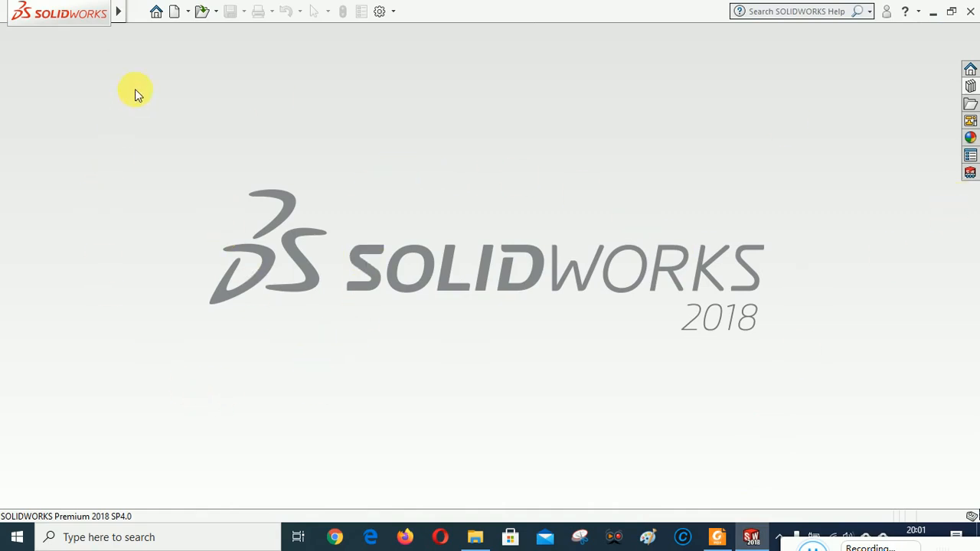
pyautogui.click(173, 12)
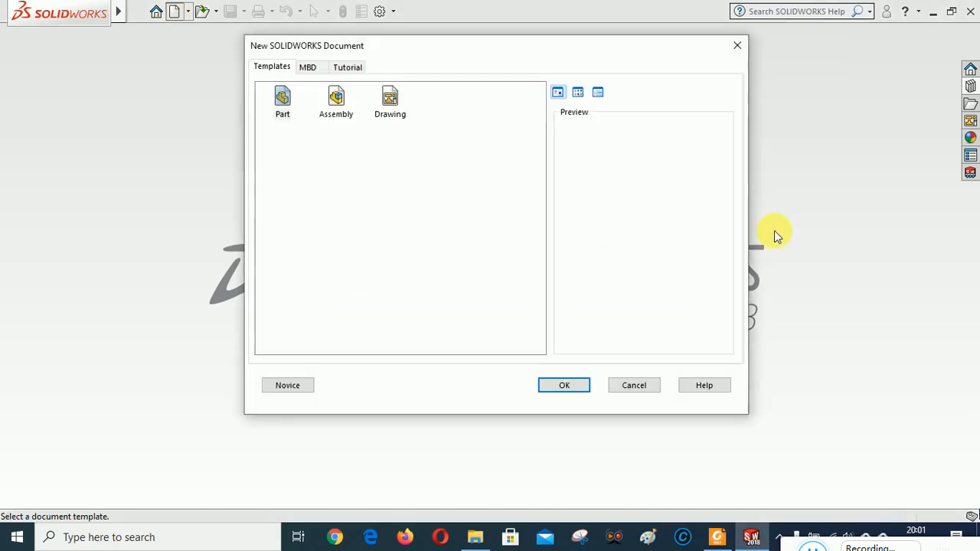
pyautogui.click(281, 97)
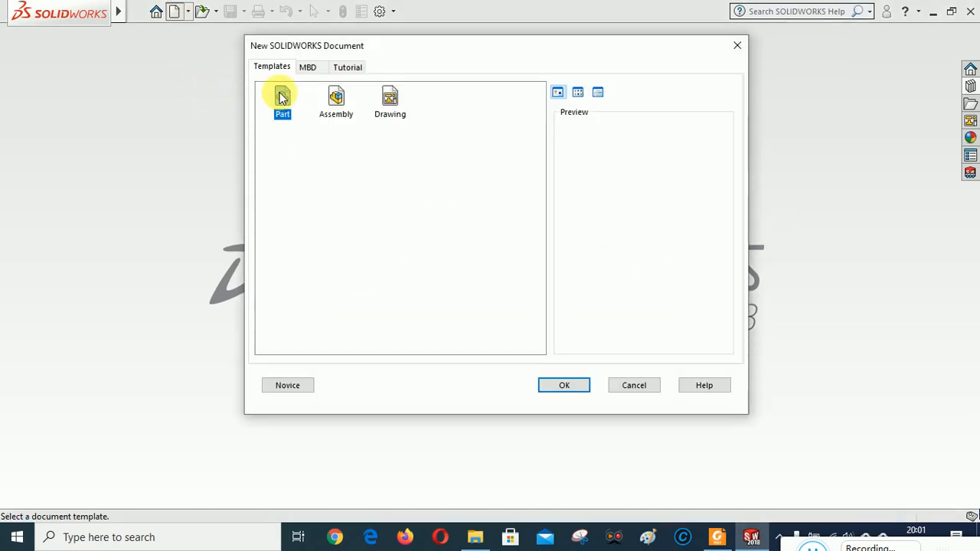
pyautogui.click(574, 386)
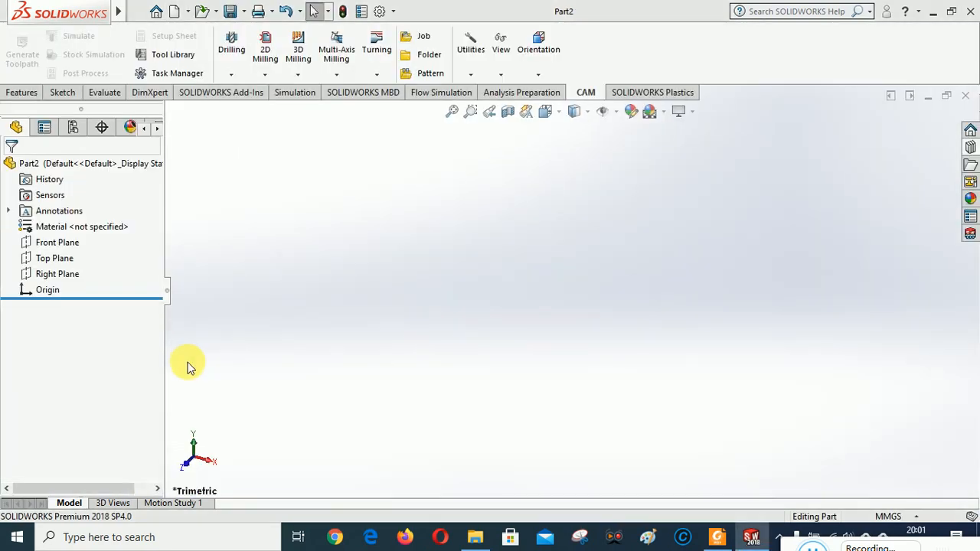
pyautogui.moveTo(167, 295); pyautogui.dragTo(230, 302)
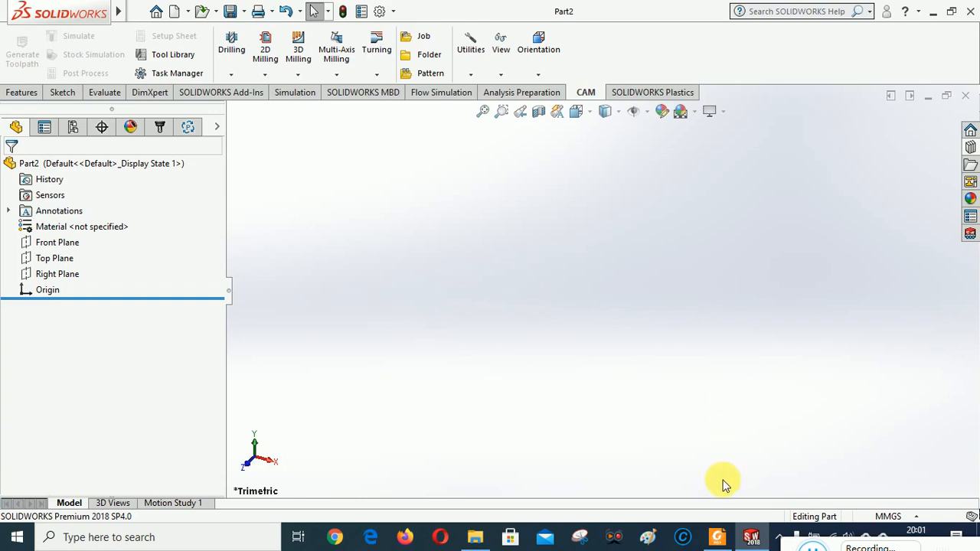
pyautogui.moveTo(719, 536)
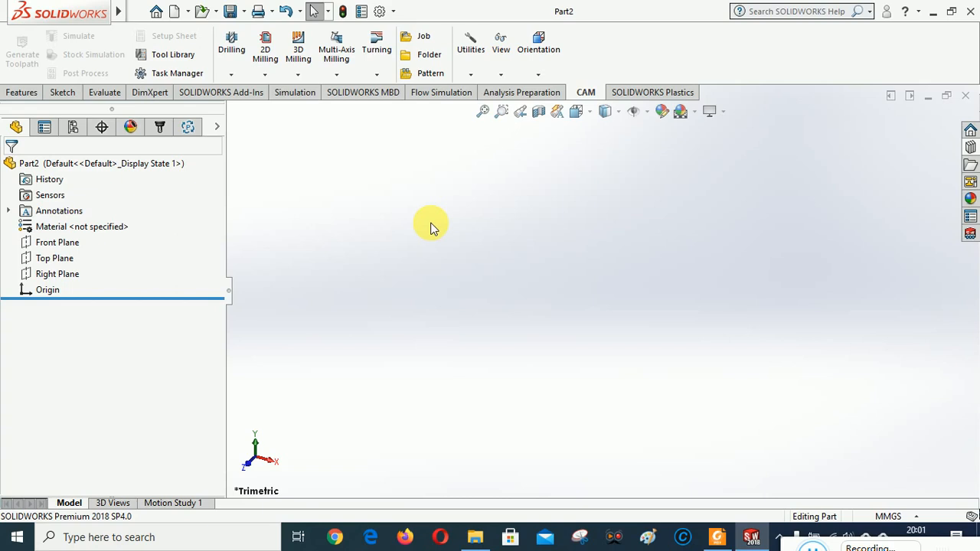
# - Start saving the part and browse from the Desktop to the folder KONTROL NUMERIK TI > 2020 > Latihan CAM
pyautogui.click(231, 13)
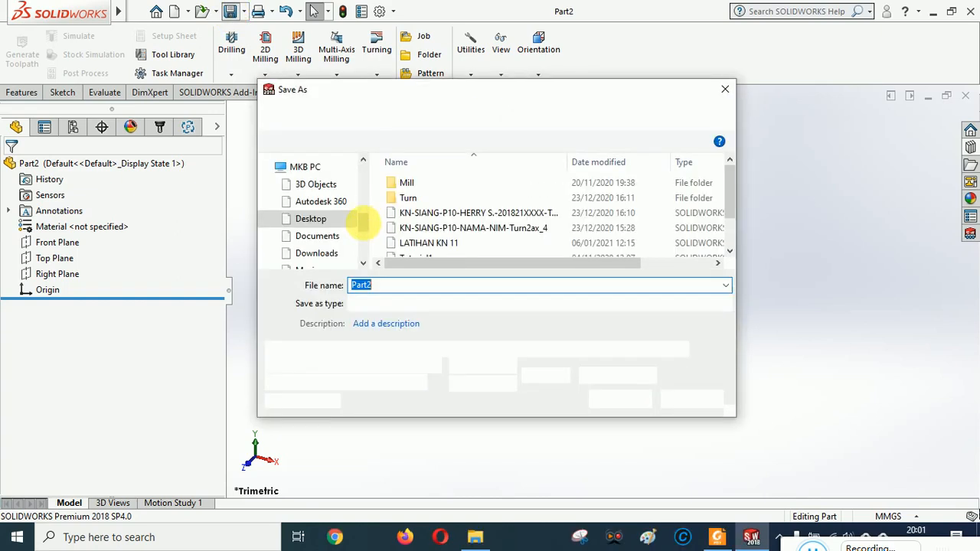
pyautogui.moveTo(365, 222); pyautogui.dragTo(371, 163)
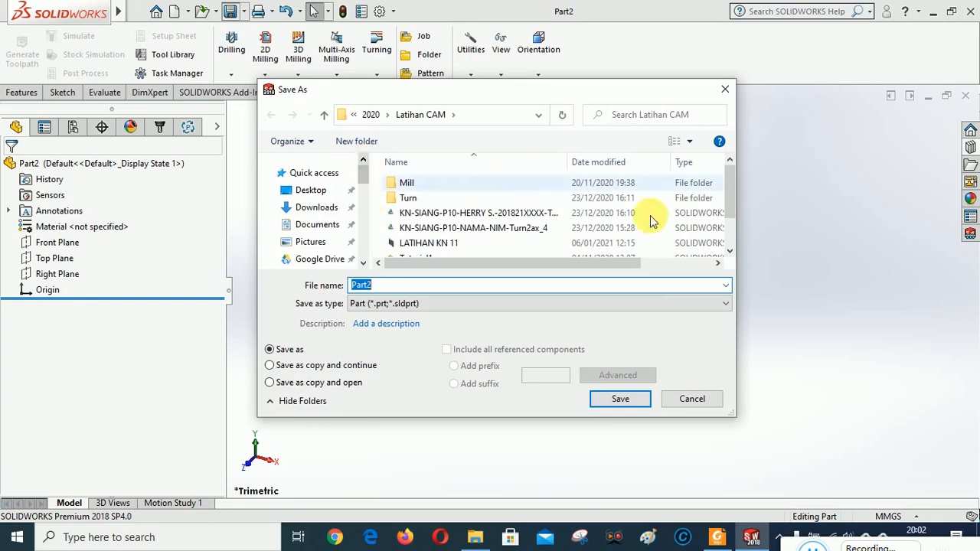
pyautogui.click(317, 196)
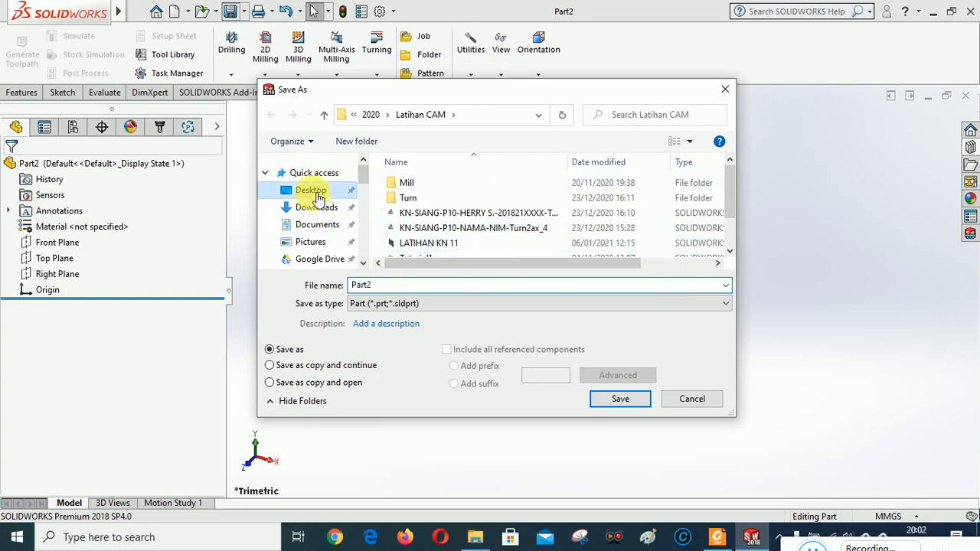
pyautogui.scroll(-1, 490, 204)
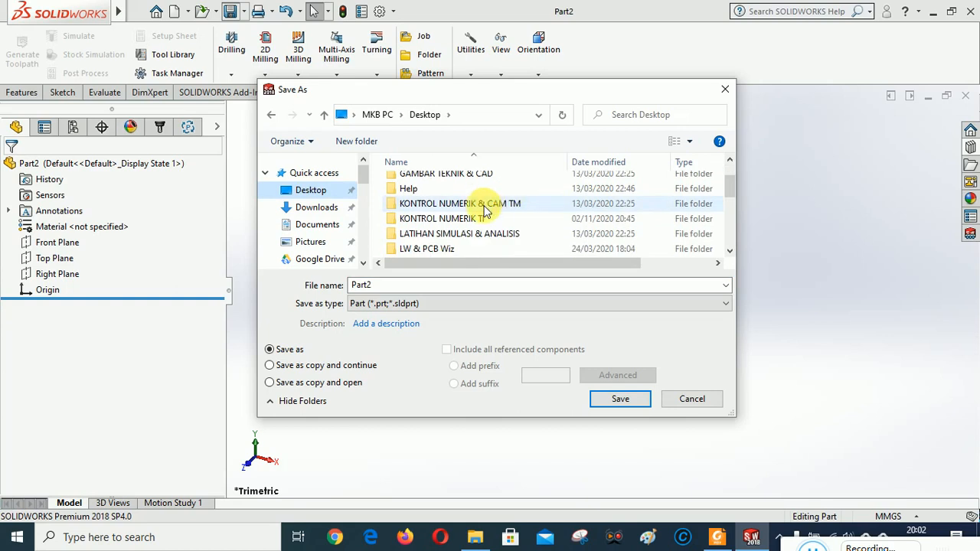
pyautogui.doubleClick(433, 219)
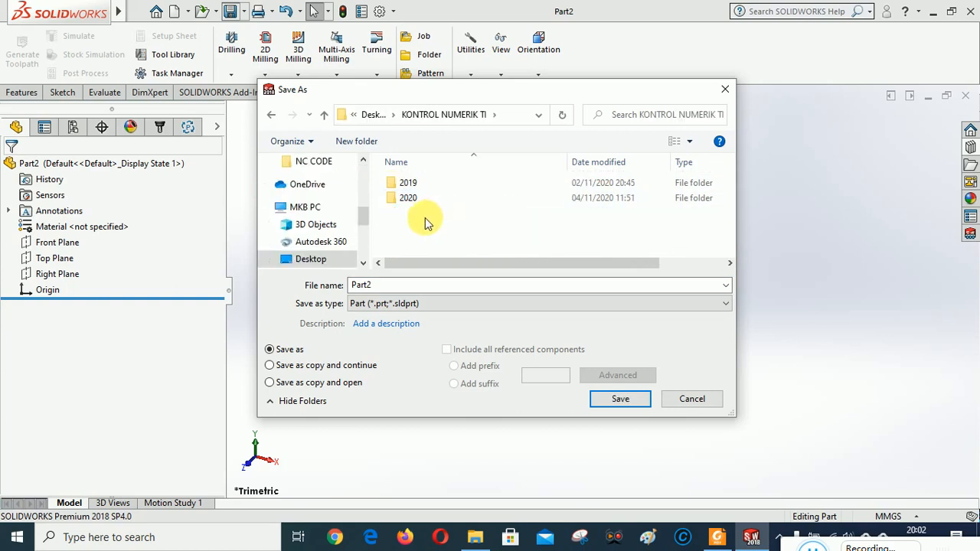
pyautogui.doubleClick(408, 198)
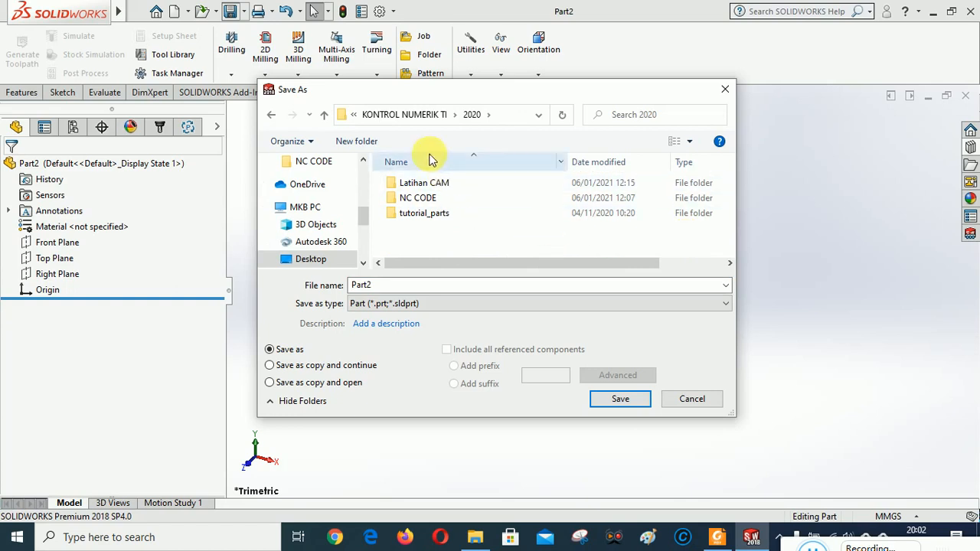
pyautogui.doubleClick(413, 184)
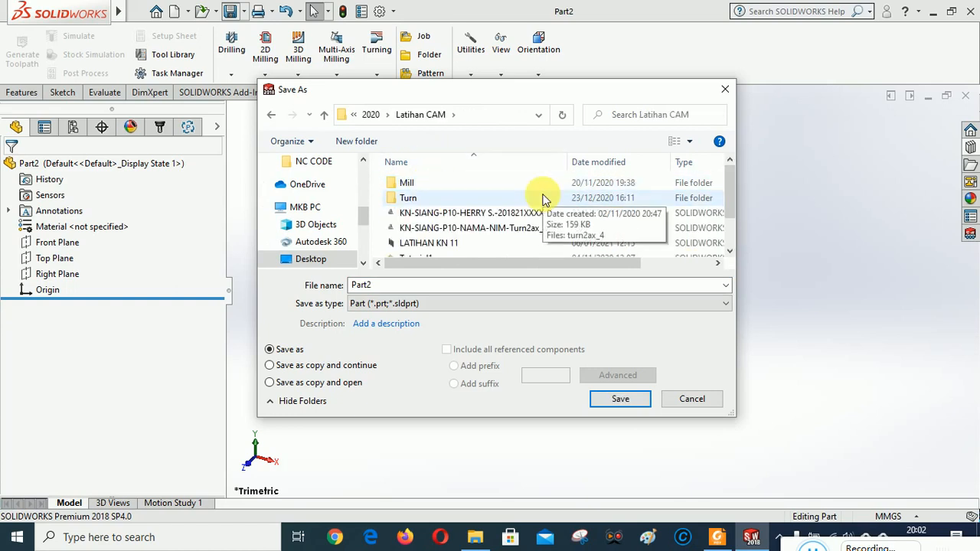
# - Base the file name on the existing LATIHAN KN 11 and save the part as "LATIHAN SIMULASI CAM - KN 11"
pyautogui.scroll(-2, 542, 199)
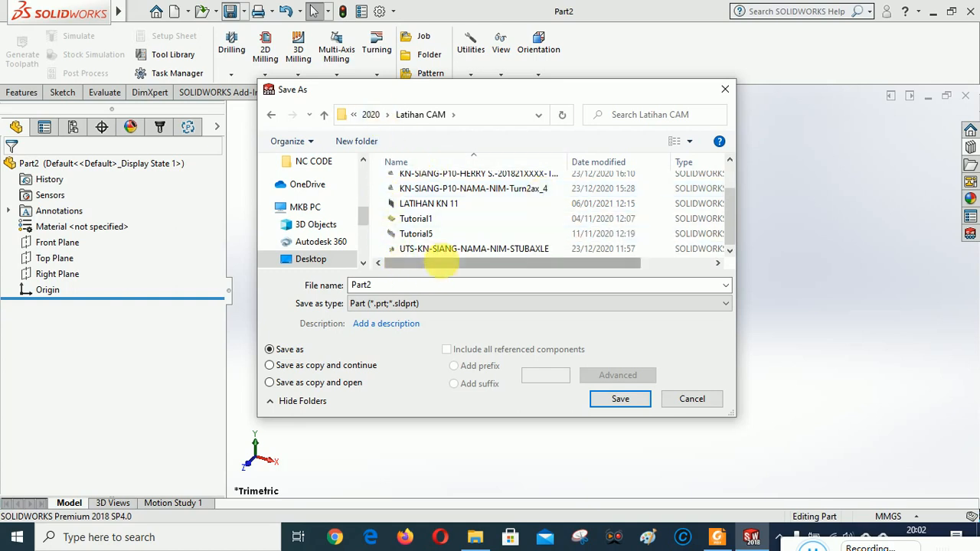
pyautogui.click(440, 205)
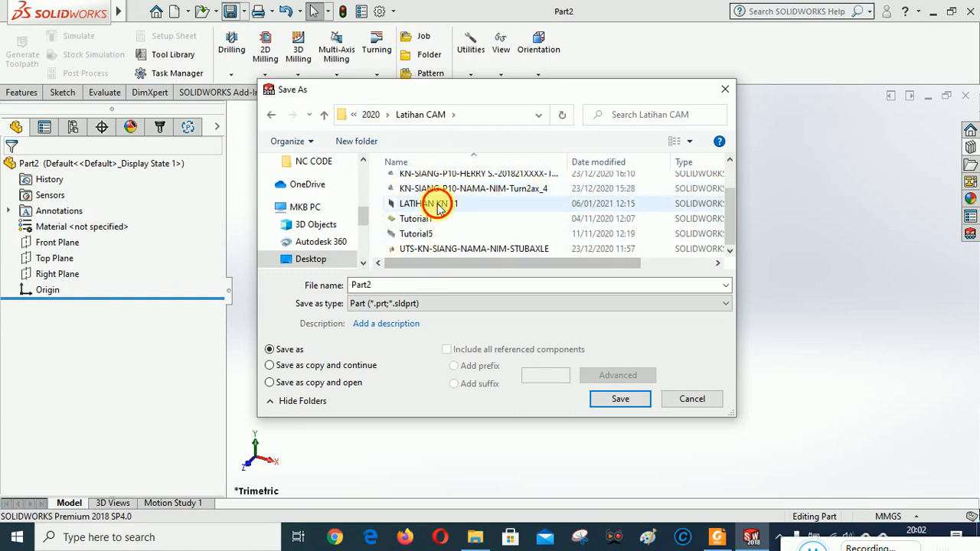
pyautogui.click(442, 290)
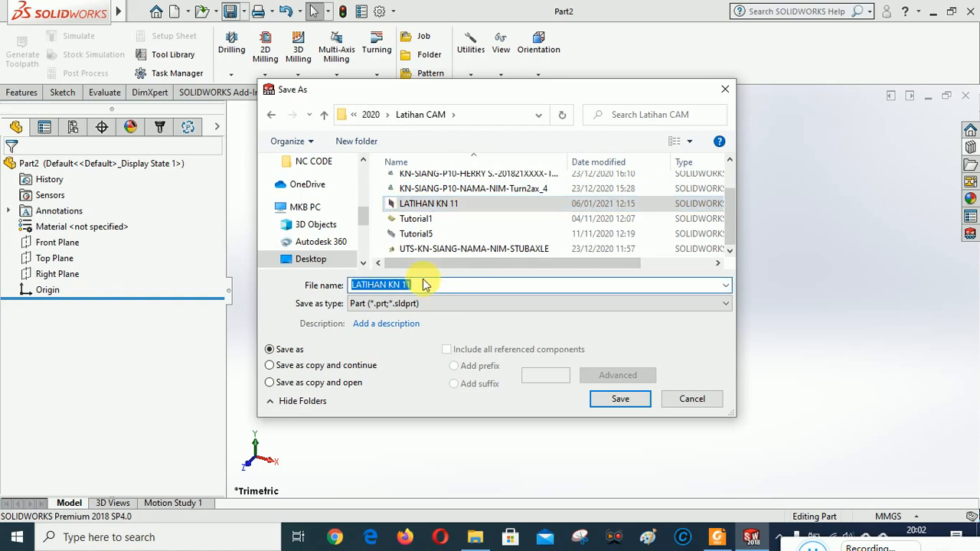
pyautogui.click(420, 288)
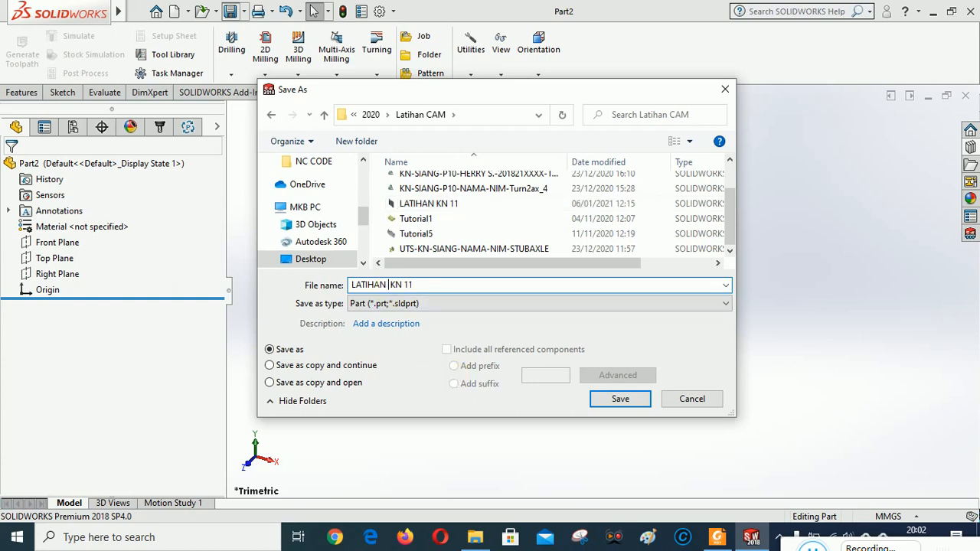
pyautogui.write('simu')
pyautogui.press('BackSpace')
pyautogui.press('BackSpace')
pyautogui.press('BackSpace')
pyautogui.press('BackSpace')
pyautogui.write('SIMULASI CAM -')
pyautogui.click(624, 399)
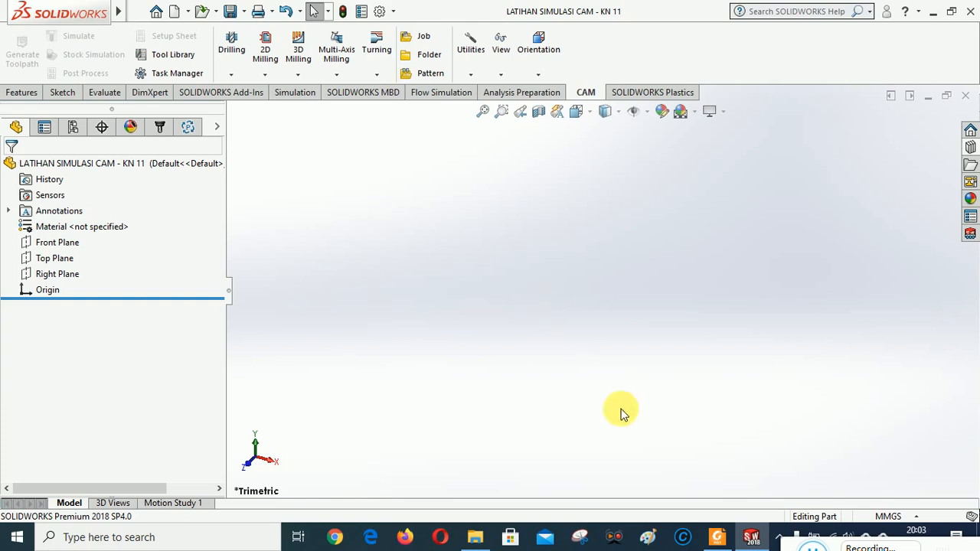
# - Review the block's isometric, top and front views in the assignment PDF, and return to SOLIDWORKS
pyautogui.click(720, 545)
pyautogui.scroll(2, 593, 352)
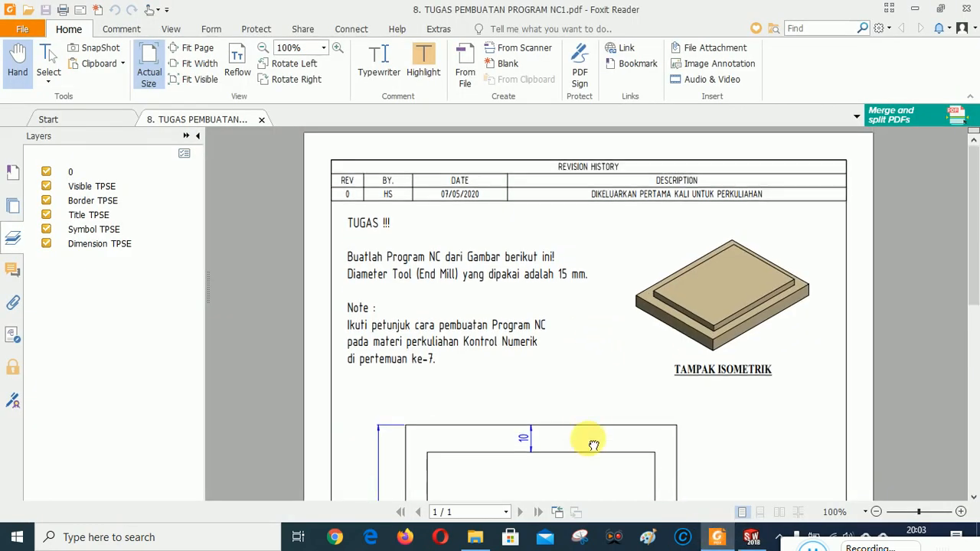
pyautogui.moveTo(596, 394); pyautogui.dragTo(596, 276)
pyautogui.moveTo(584, 311); pyautogui.dragTo(591, 426)
pyautogui.scroll(-5, 632, 253)
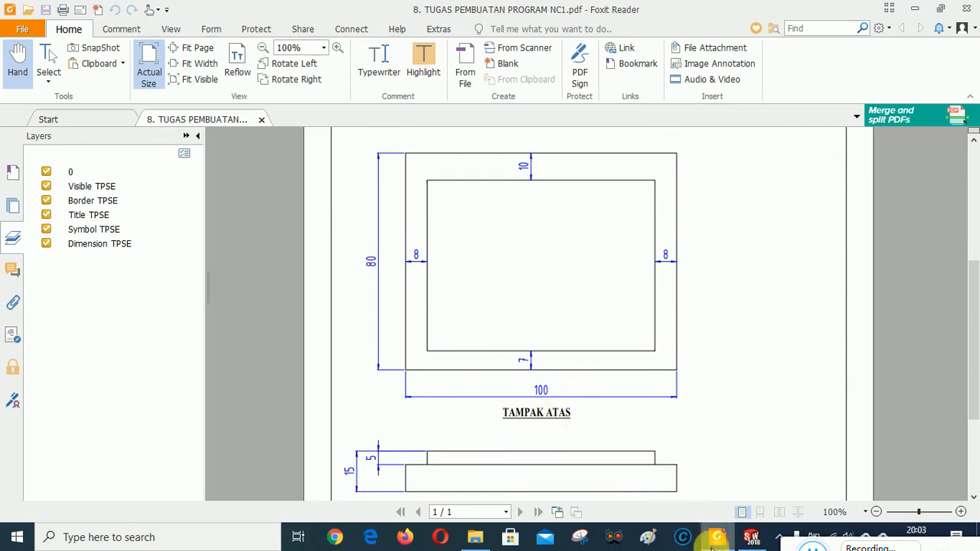
pyautogui.click(751, 536)
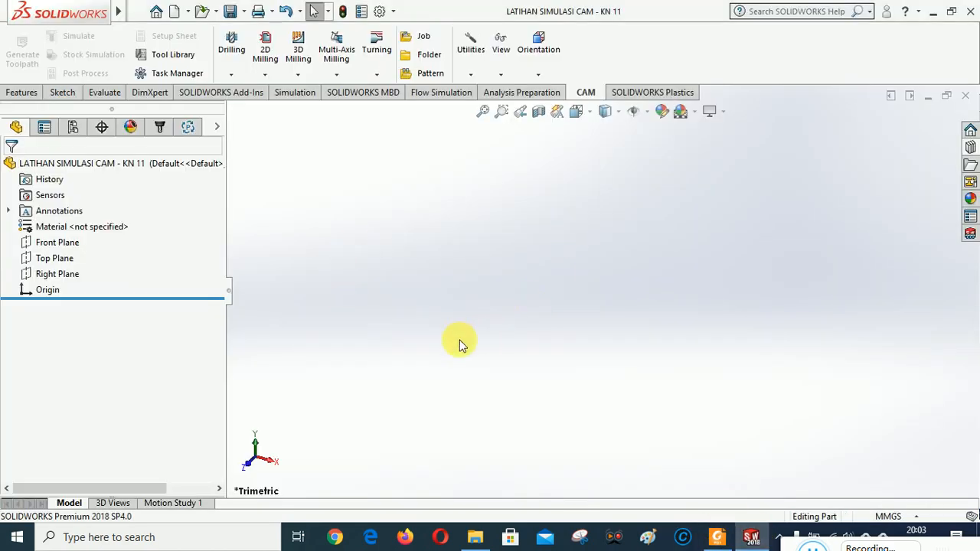
pyautogui.click(21, 92)
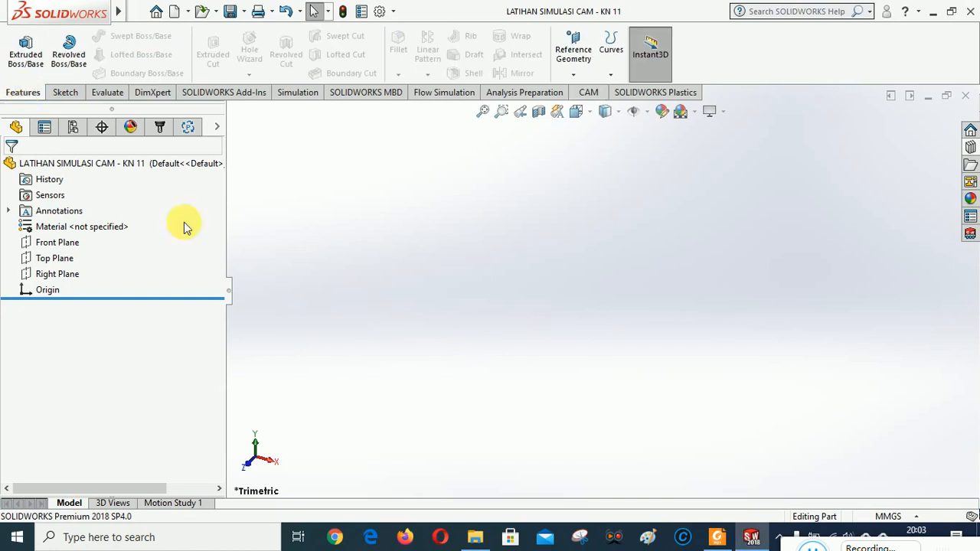
pyautogui.click(26, 48)
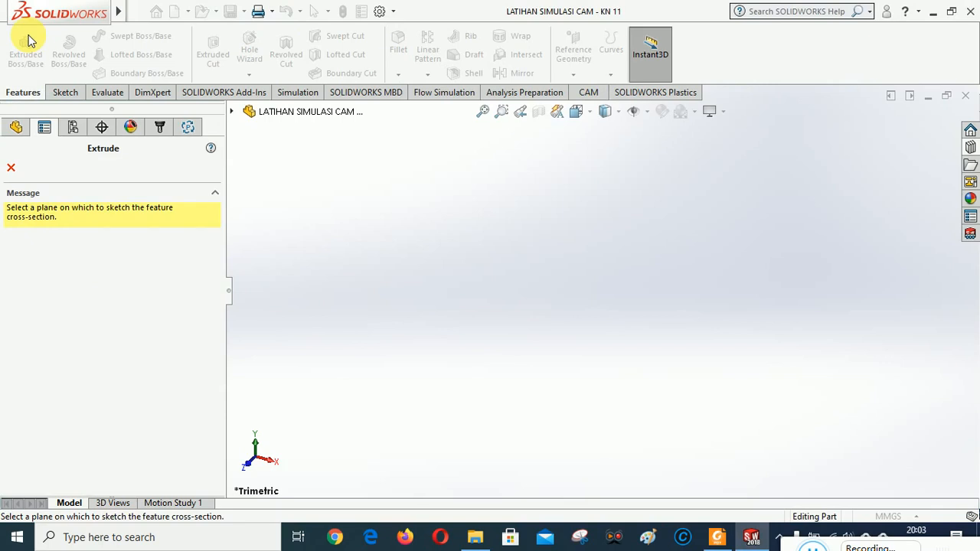
pyautogui.moveTo(58, 11)
pyautogui.click(162, 11)
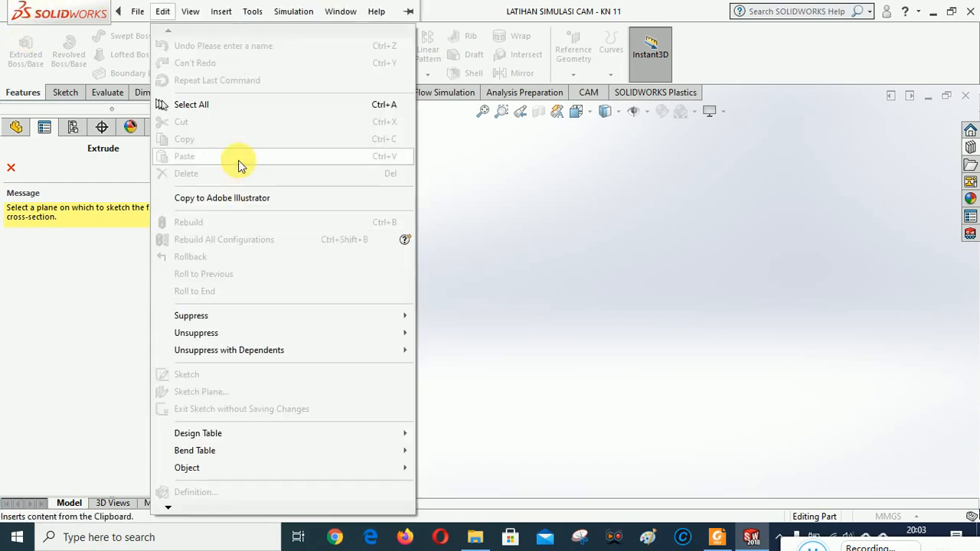
pyautogui.click(684, 259)
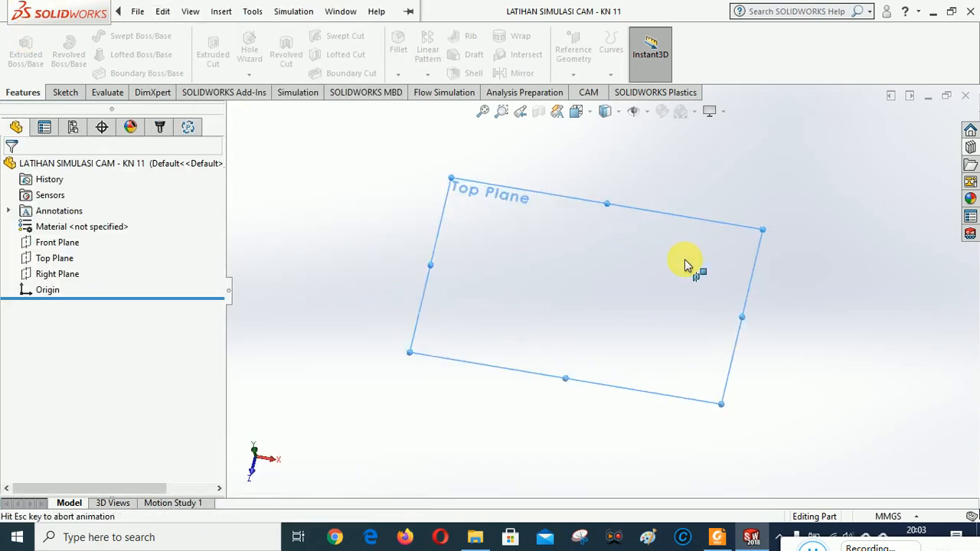
pyautogui.click(684, 258)
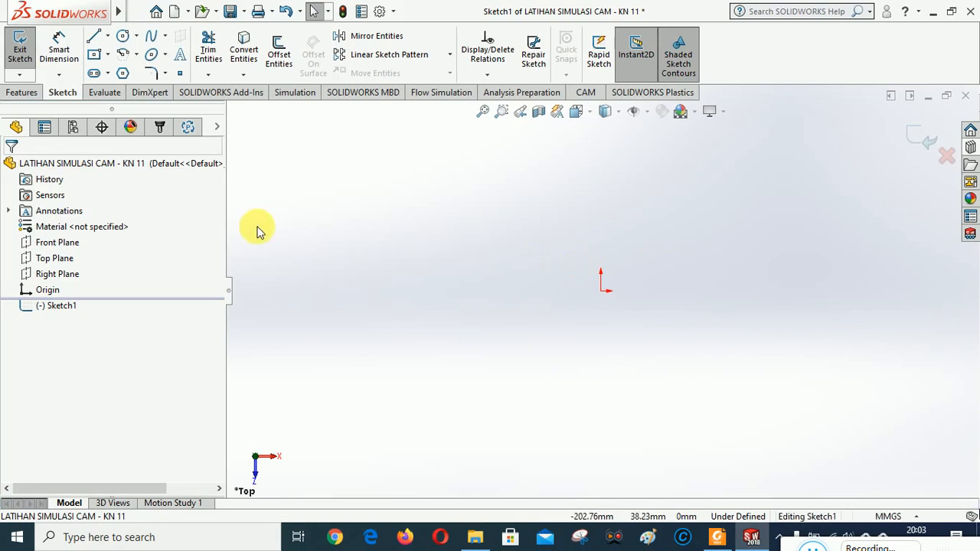
pyautogui.click(947, 155)
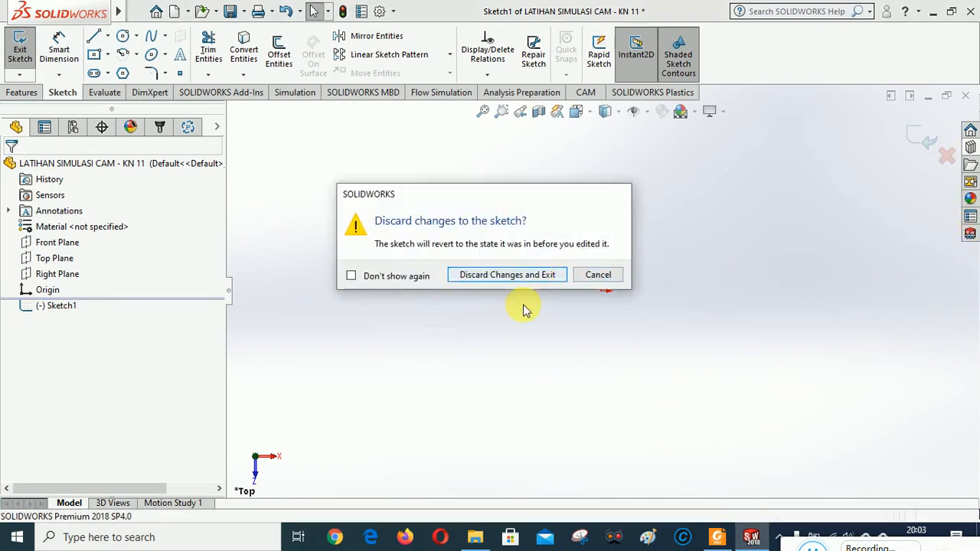
pyautogui.press('Return')
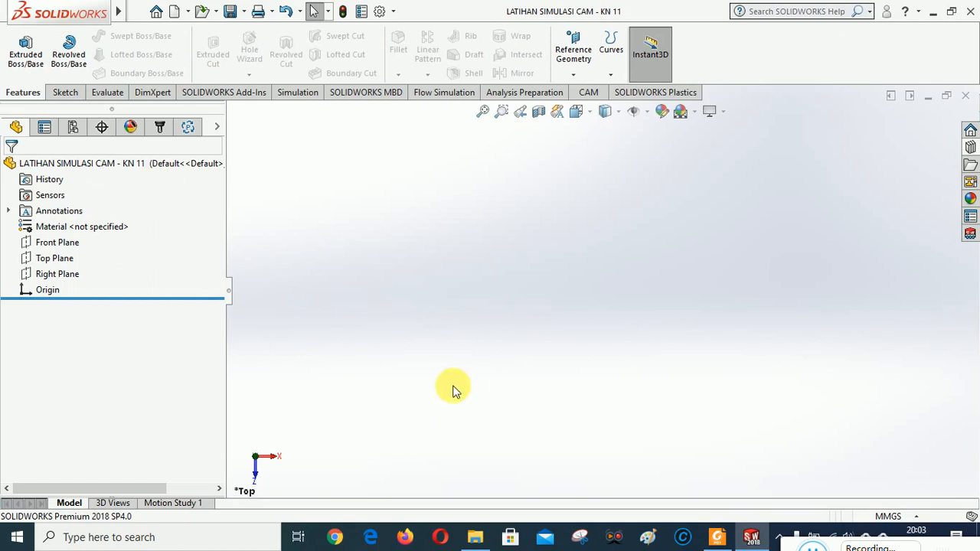
# - Start an Extruded Boss/Base in isometric view and choose the Top Plane for its sketch
pyautogui.click(25, 48)
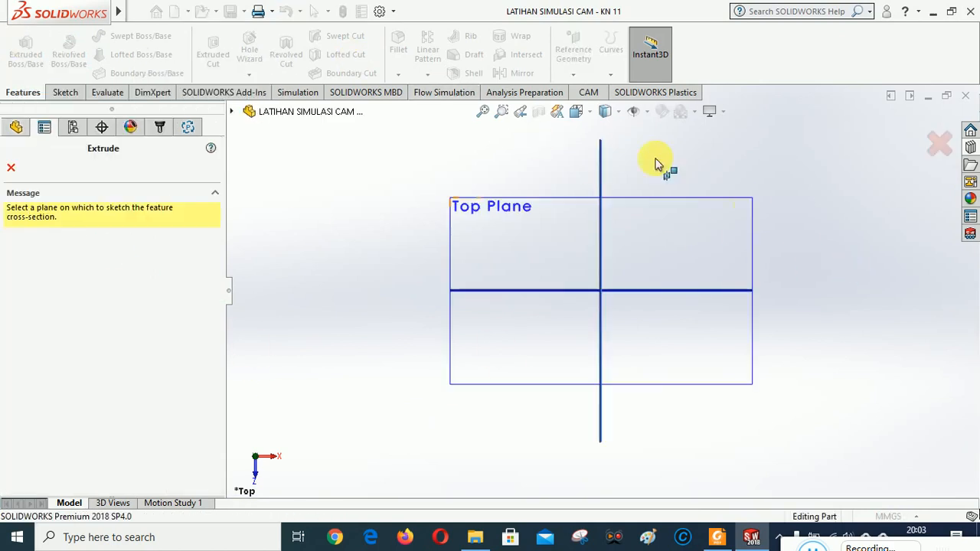
pyautogui.click(584, 114)
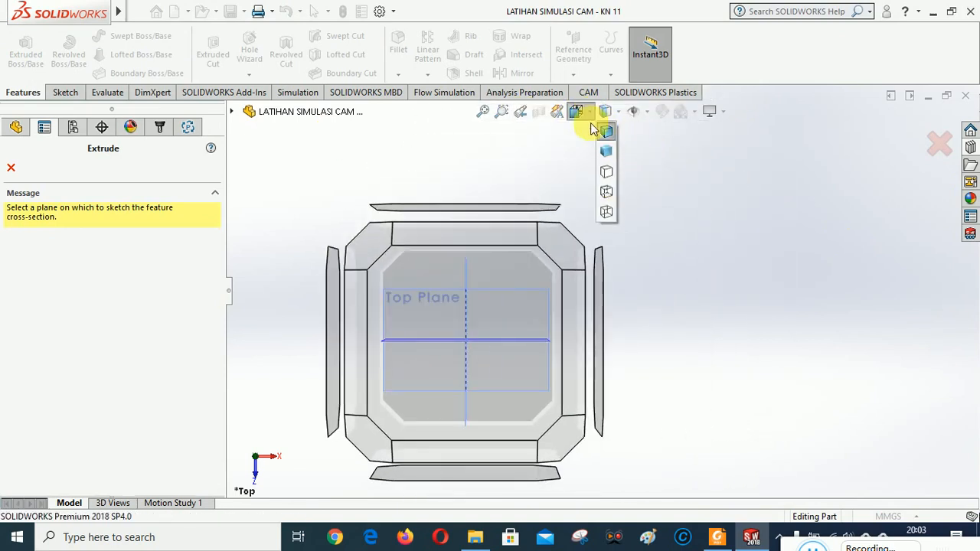
pyautogui.click(585, 116)
pyautogui.click(660, 153)
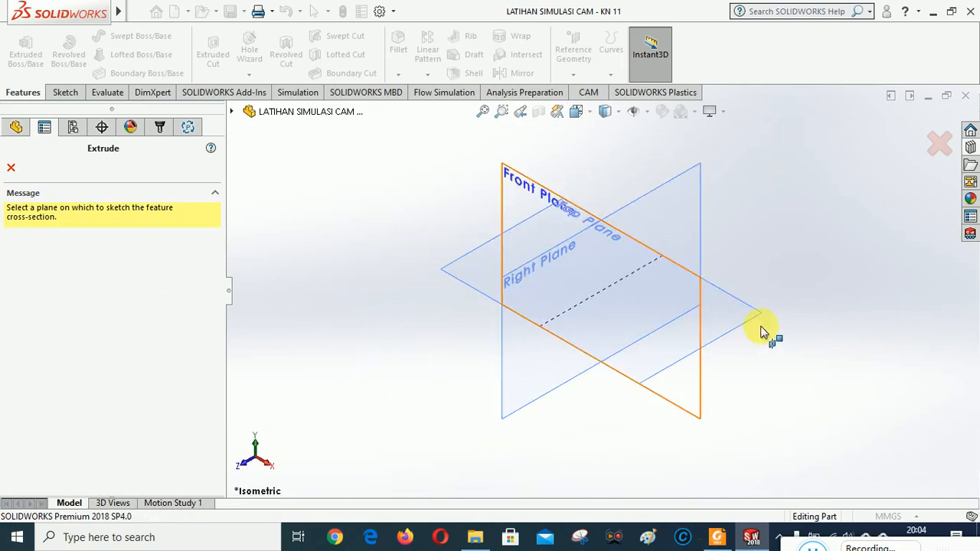
pyautogui.click(732, 317)
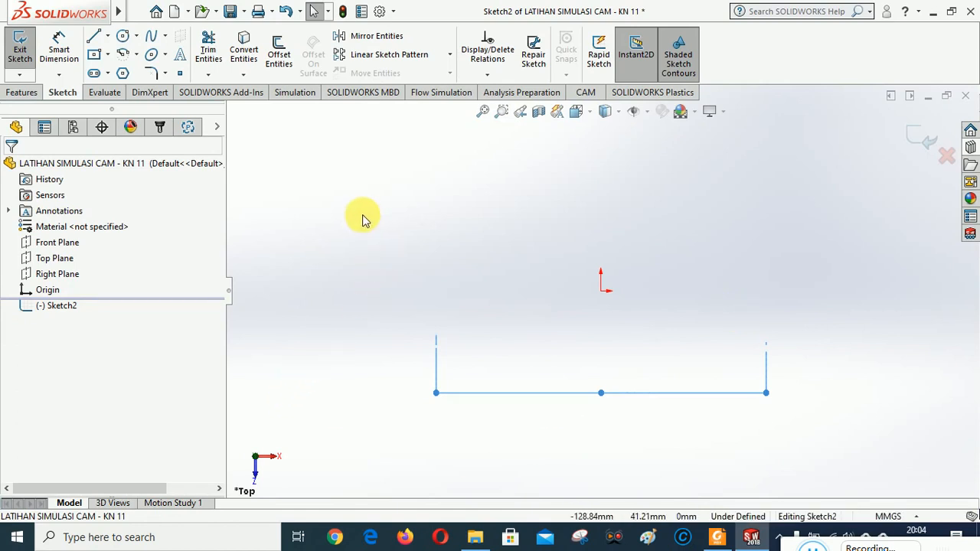
# - Check the block's outline in the assignment drawing, then sketch a center rectangle about 158 mm wide centred on the origin
pyautogui.click(716, 539)
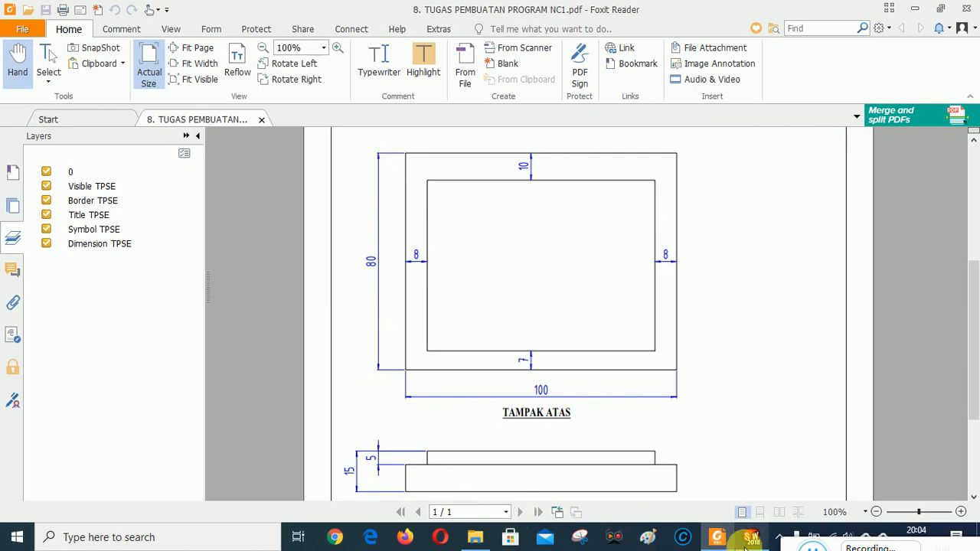
pyautogui.click(766, 535)
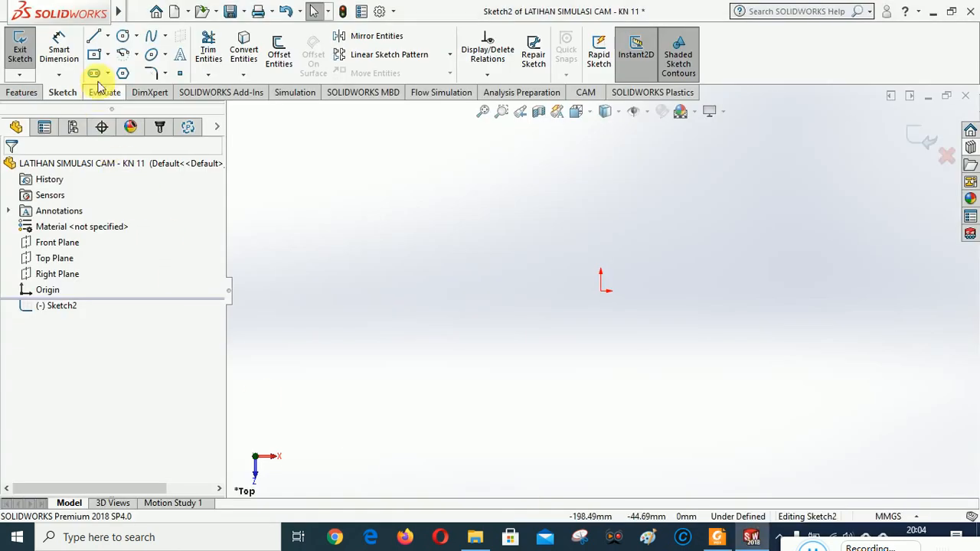
pyautogui.click(107, 55)
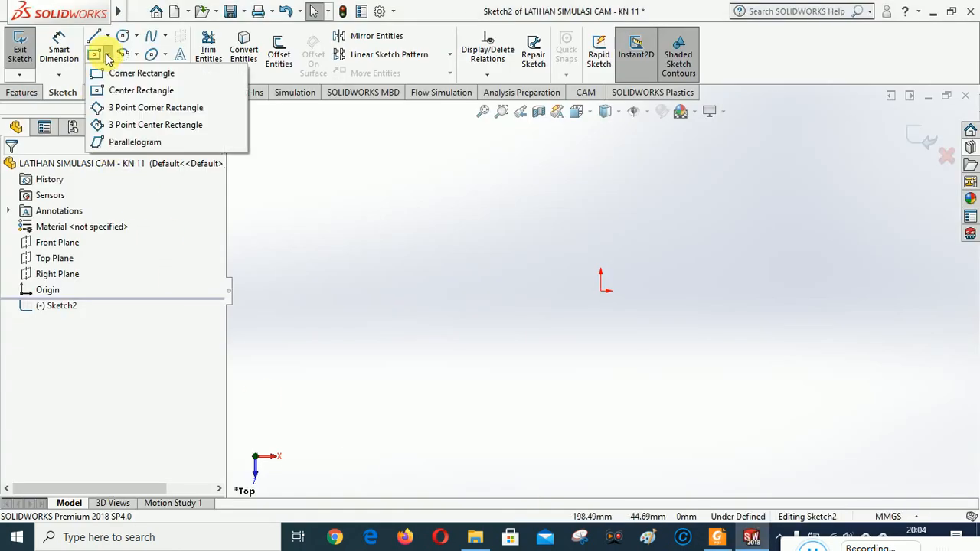
pyautogui.click(122, 92)
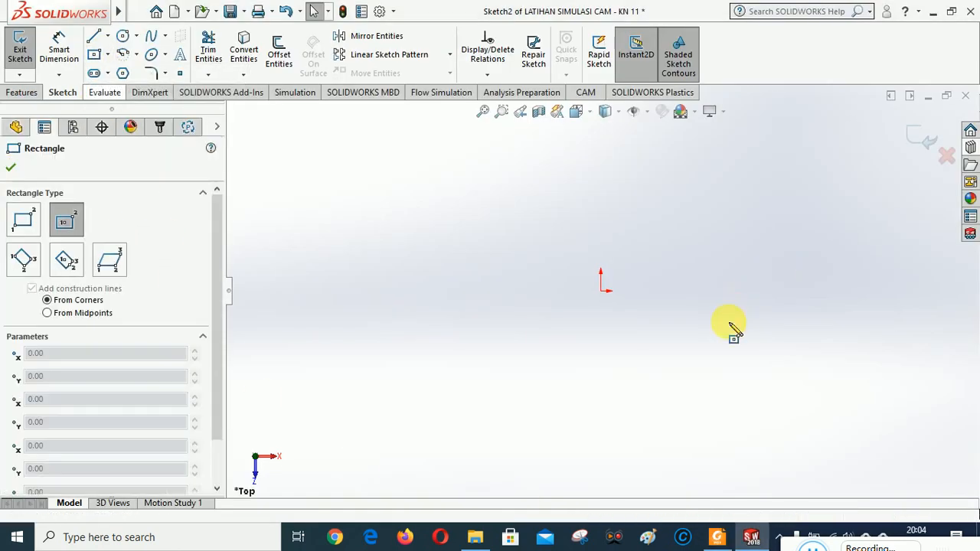
pyautogui.click(601, 291)
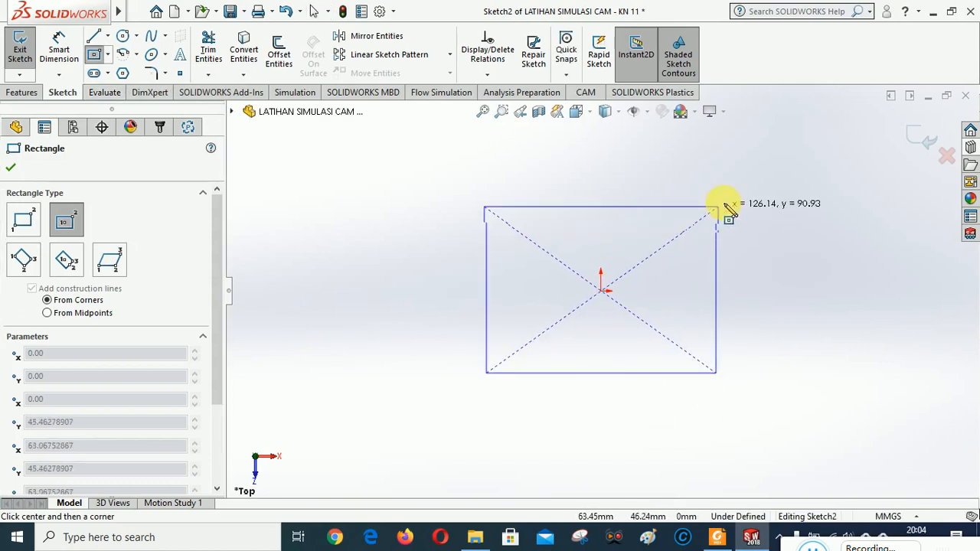
pyautogui.click(748, 166)
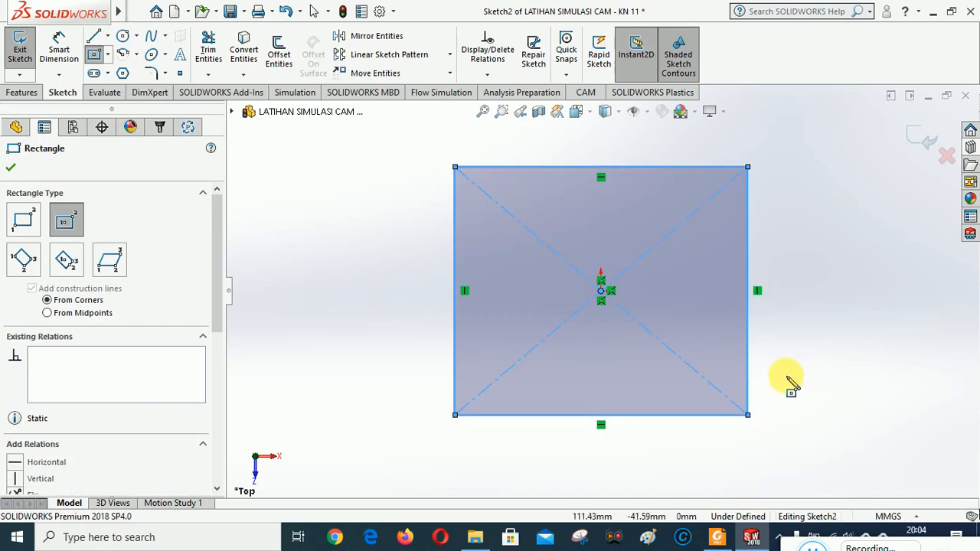
# - Dimension the lower horizontal side of the center rectangle and set its length to 100 mm
pyautogui.click(60, 46)
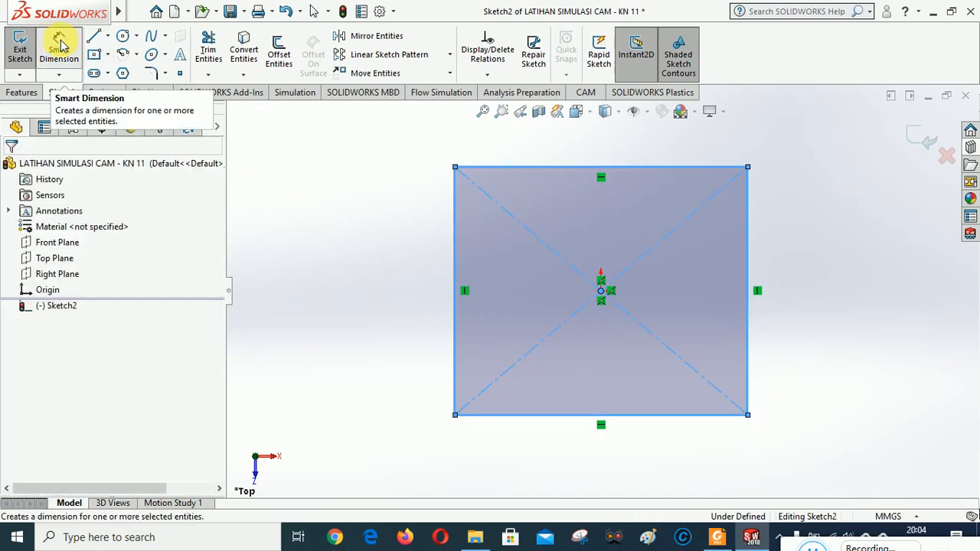
pyautogui.click(597, 415)
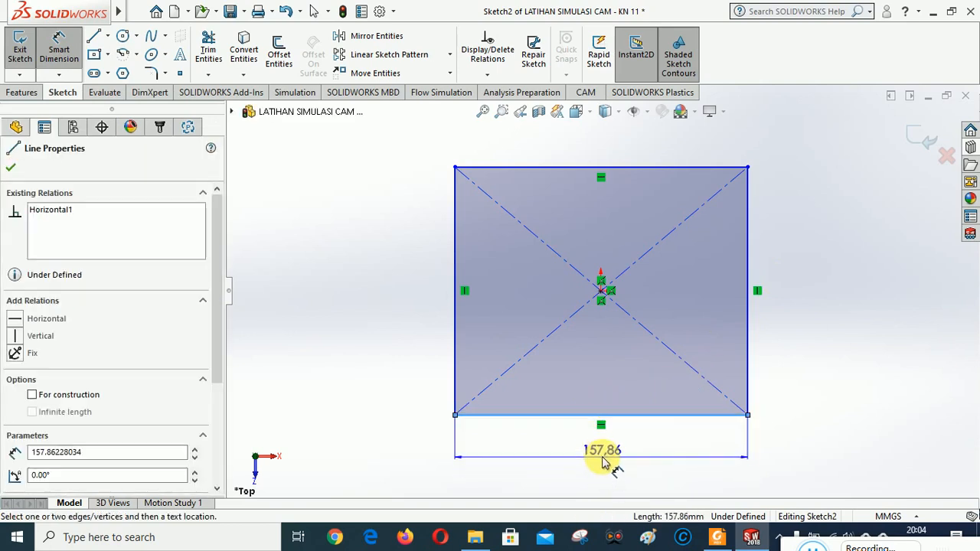
pyautogui.click(605, 459)
pyautogui.click(605, 459)
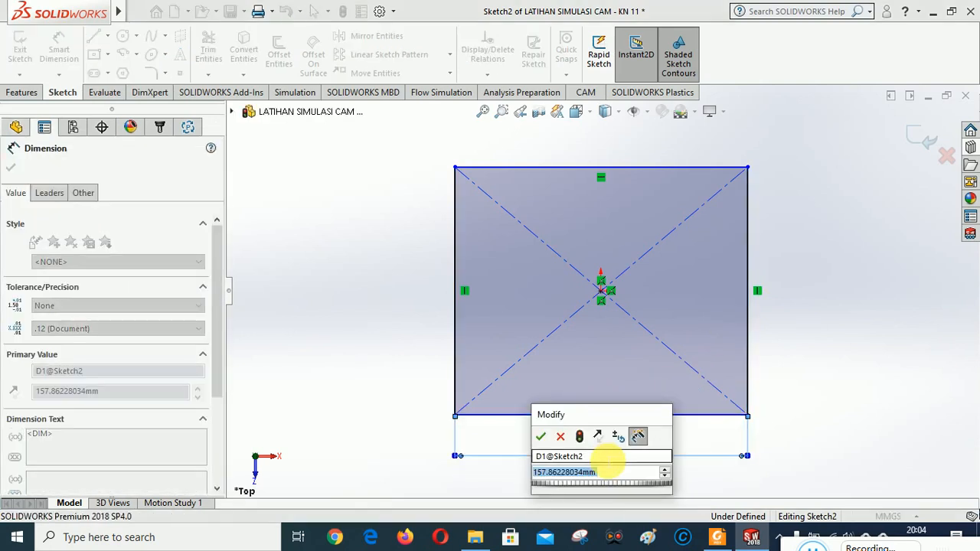
pyautogui.write('1')
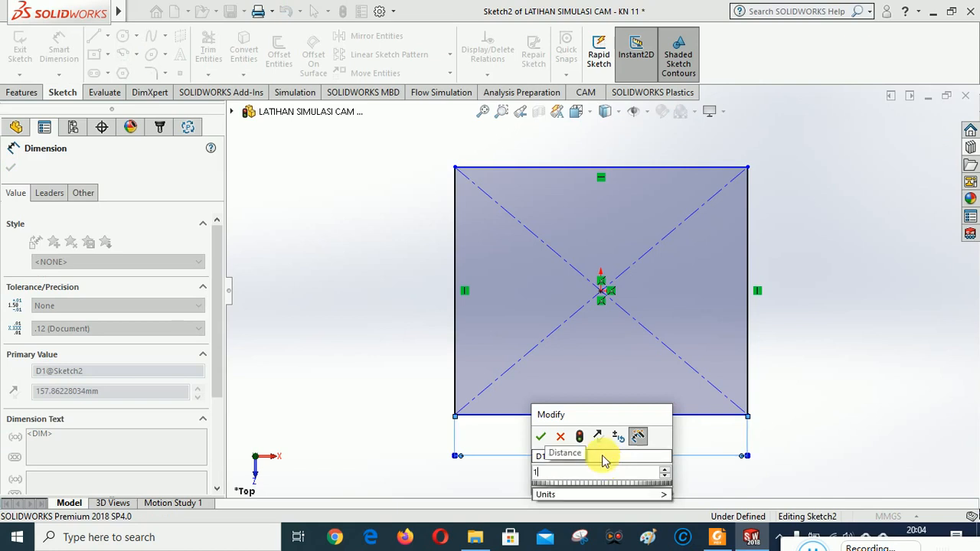
pyautogui.write('00')
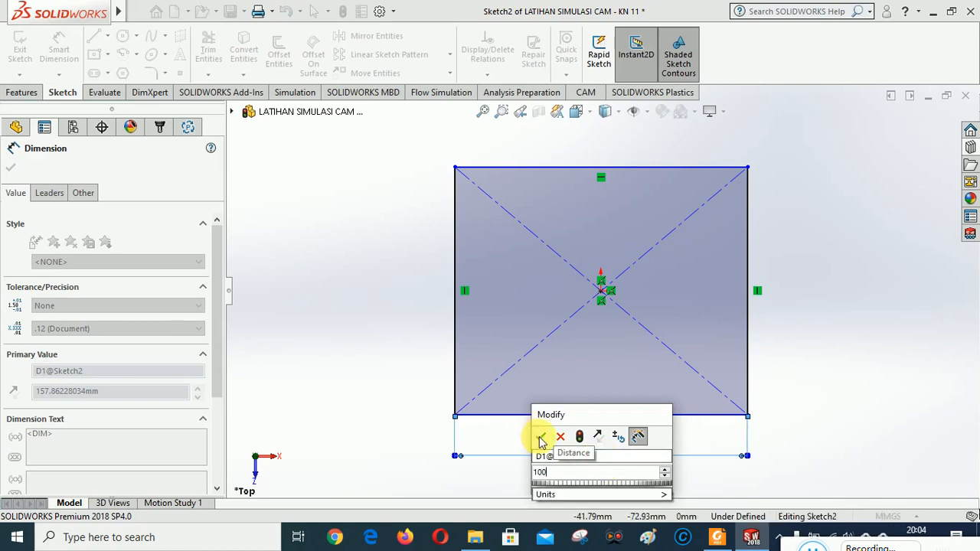
pyautogui.click(541, 436)
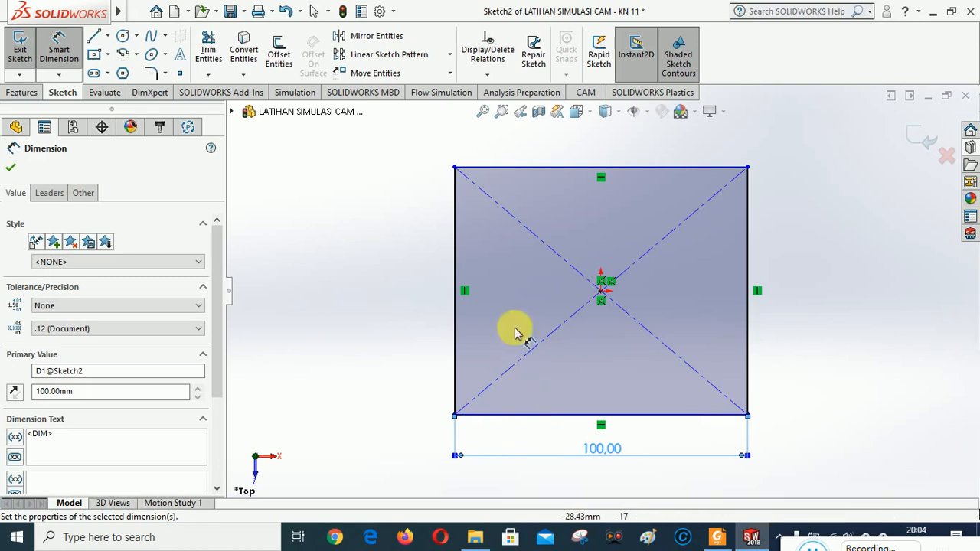
# - Dimension the left vertical side of the rectangle, set its length to 80 mm, and finish dimensioning
pyautogui.click(457, 248)
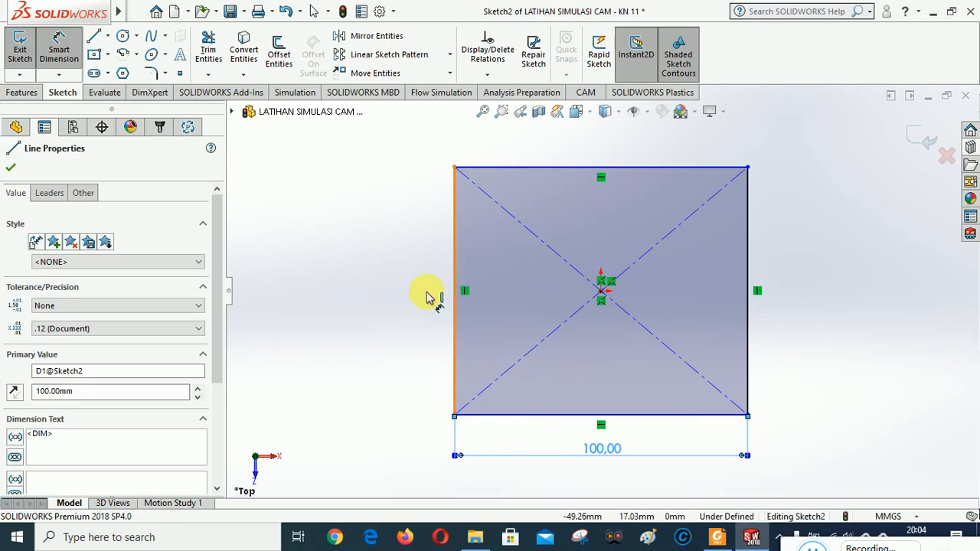
pyautogui.click(418, 289)
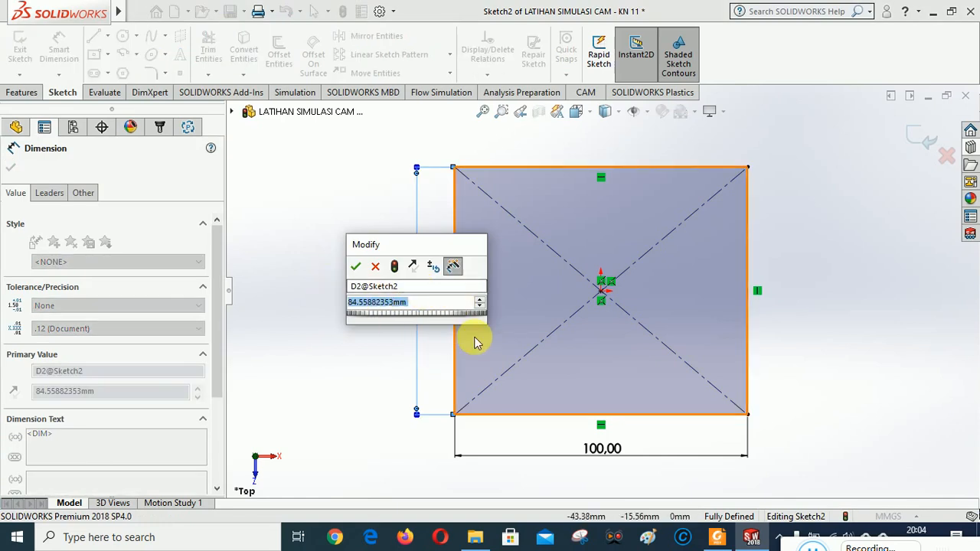
pyautogui.write('80')
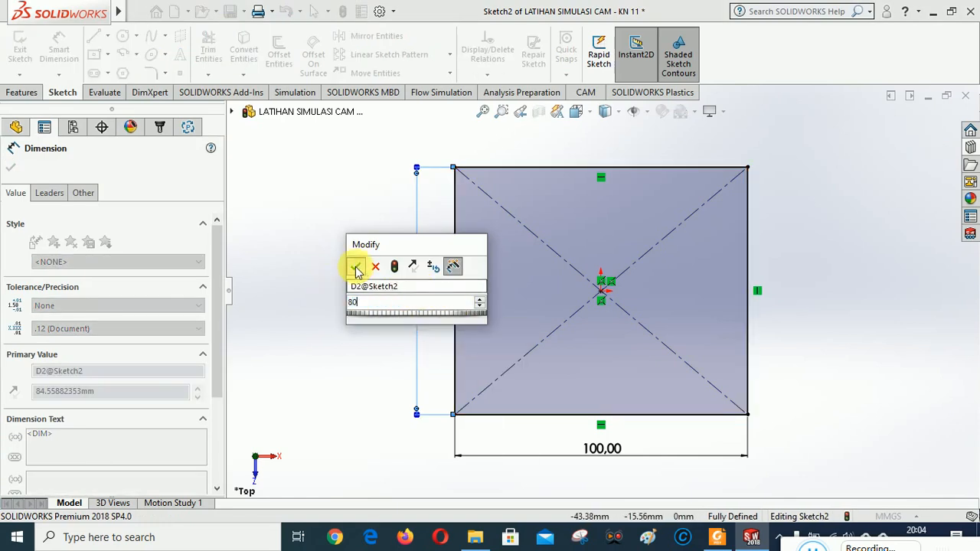
pyautogui.click(356, 268)
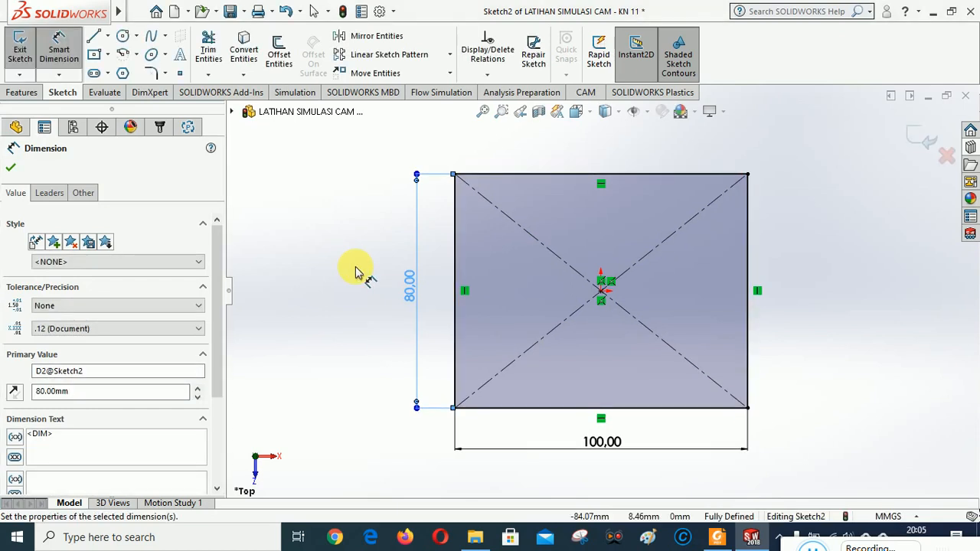
pyautogui.click(11, 169)
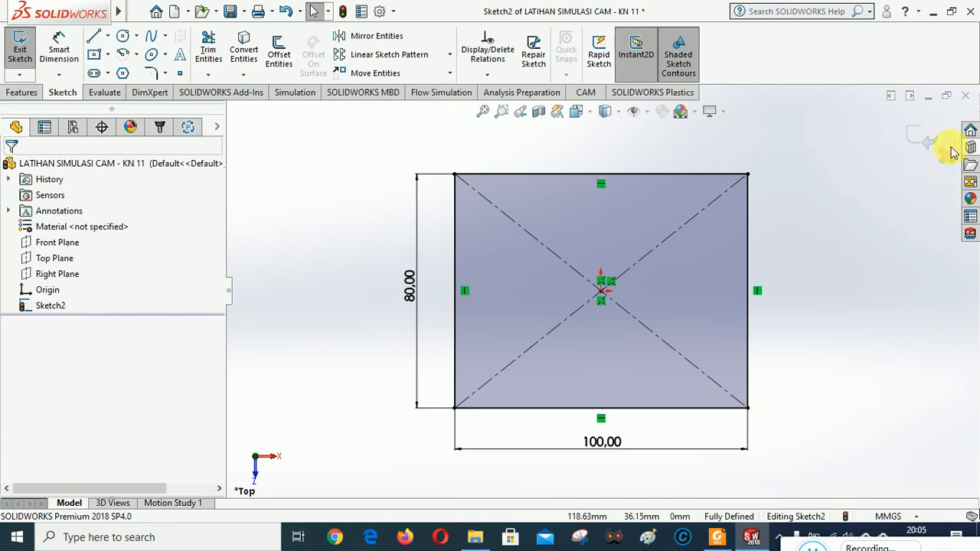
# - Exit the sketch, check the block's total height in the assignment PDF, and extrude the rectangle 15 mm blind
pyautogui.click(921, 140)
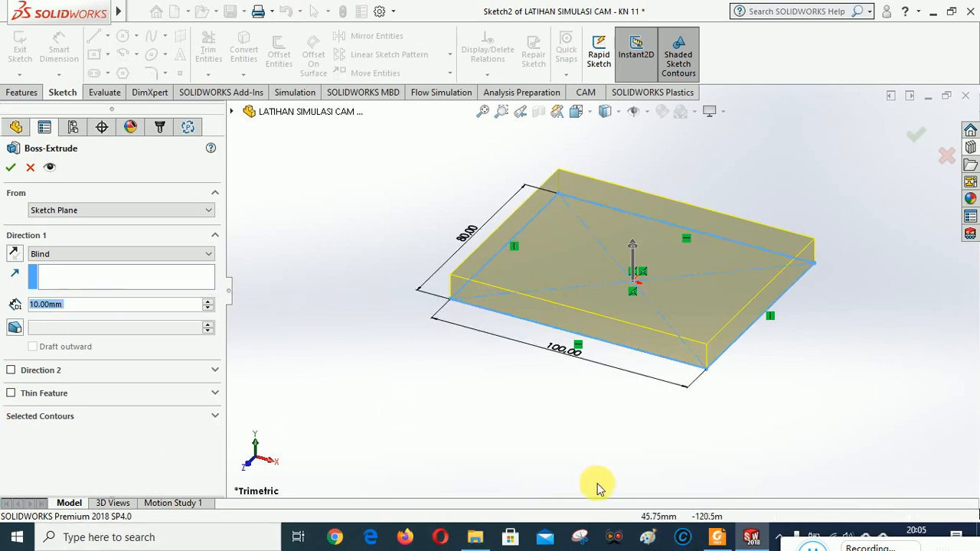
pyautogui.click(716, 536)
pyautogui.moveTo(503, 431); pyautogui.dragTo(475, 281)
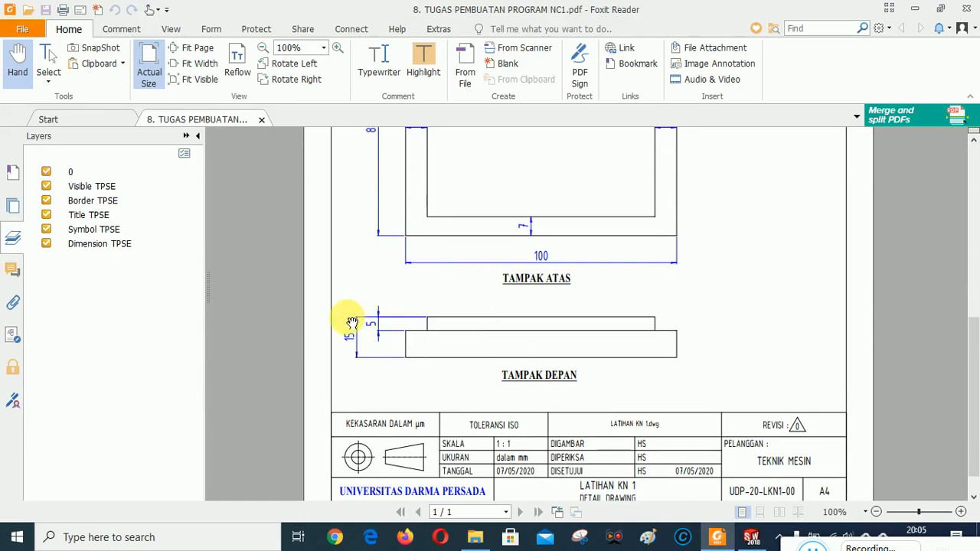
pyautogui.click(751, 536)
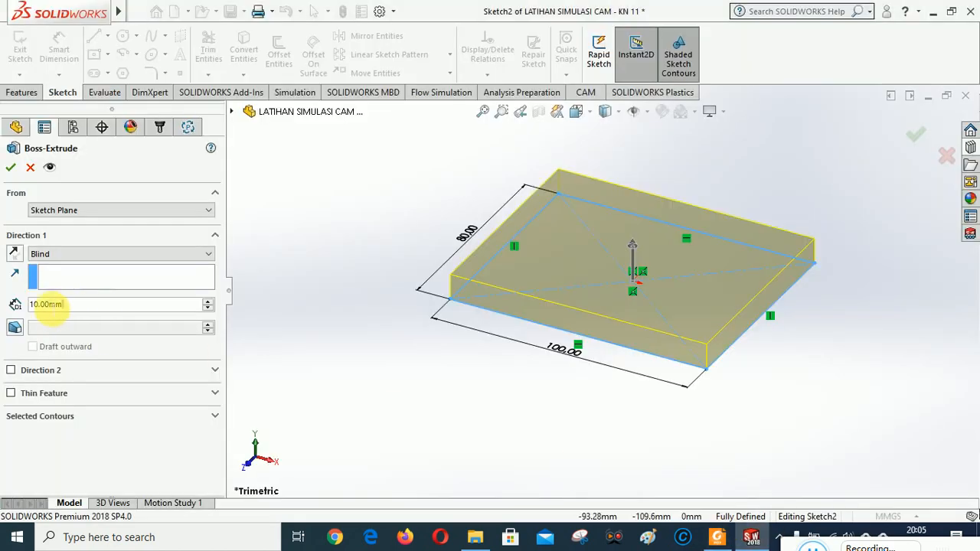
pyautogui.write('15')
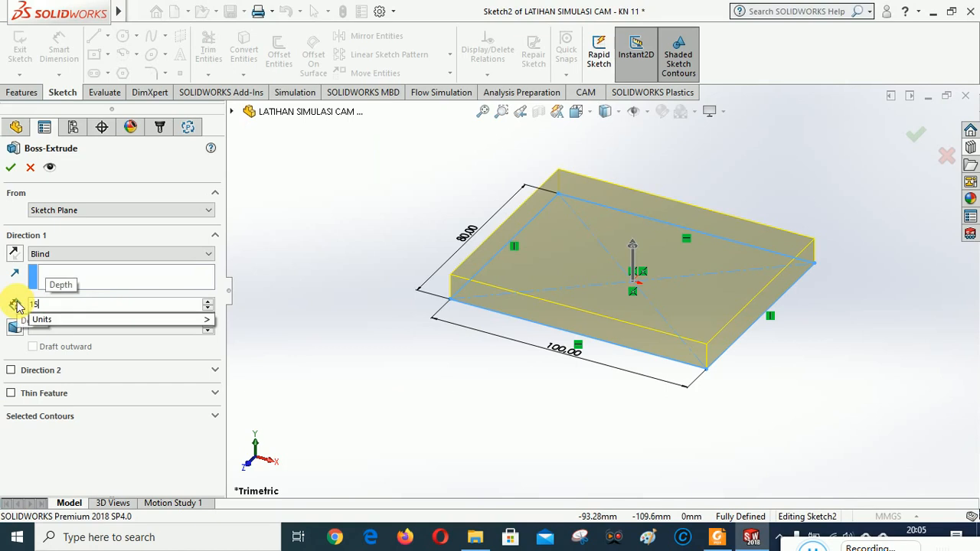
pyautogui.press('Return')
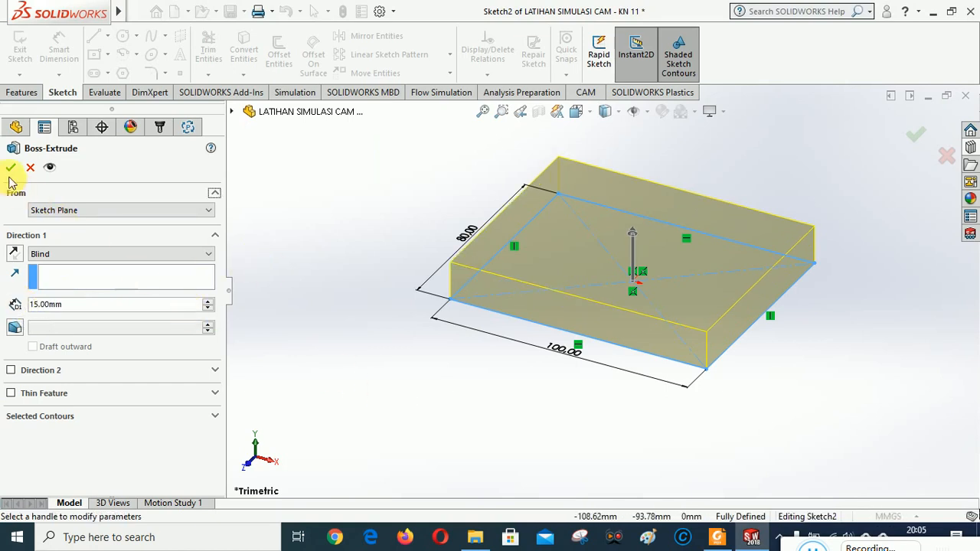
pyautogui.click(10, 167)
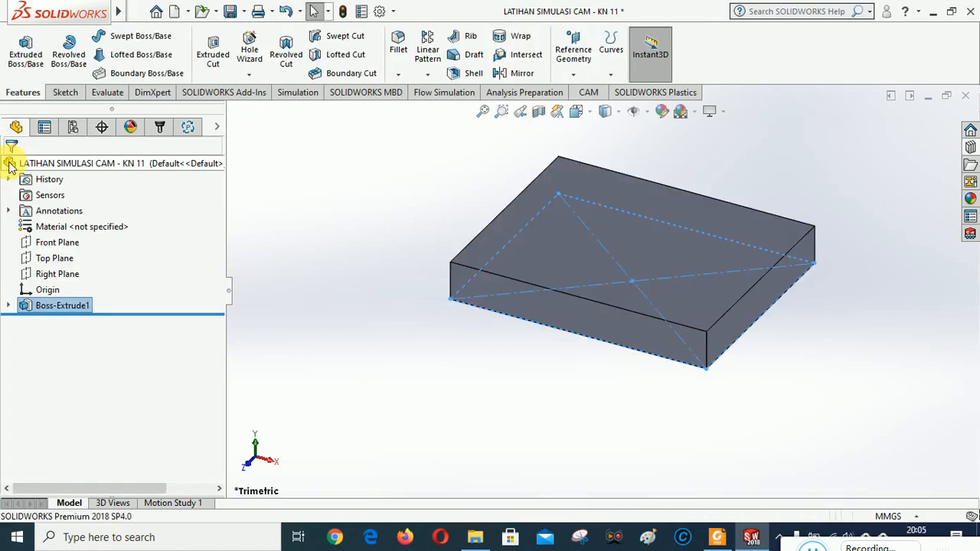
pyautogui.click(483, 112)
pyautogui.click(829, 190)
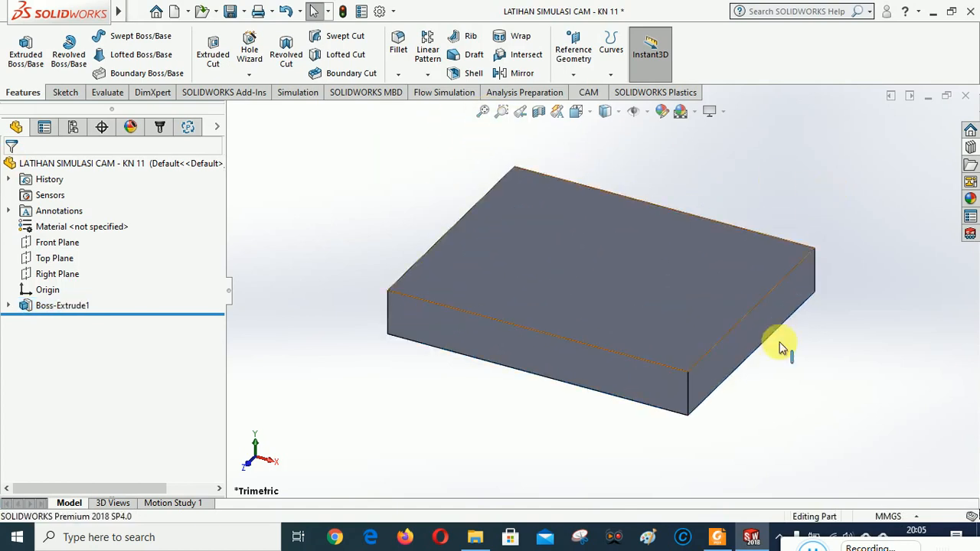
# - Review the raised step's edge offsets and height in the assignment PDF's isometric, top and front views, and return to SOLIDWORKS
pyautogui.click(717, 537)
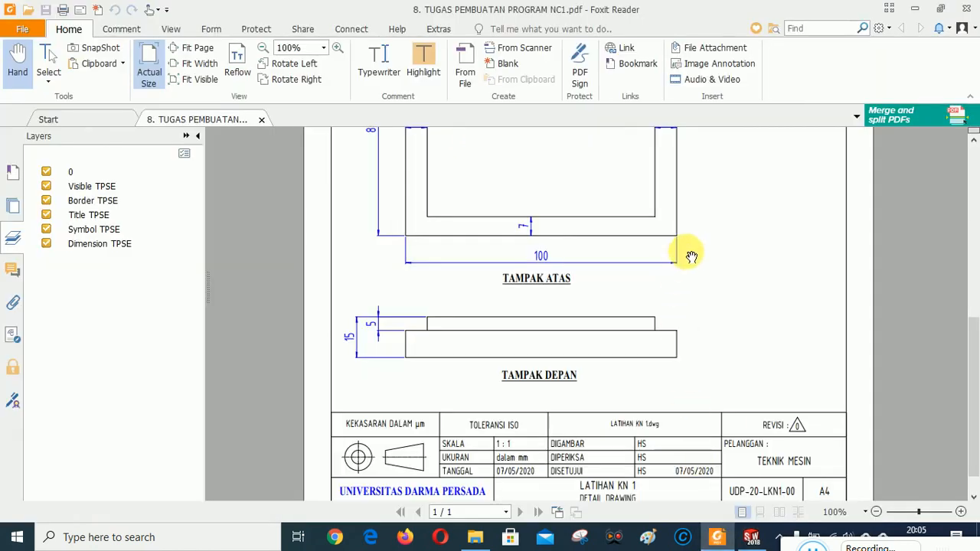
pyautogui.scroll(3, 711, 277)
pyautogui.scroll(5, 711, 277)
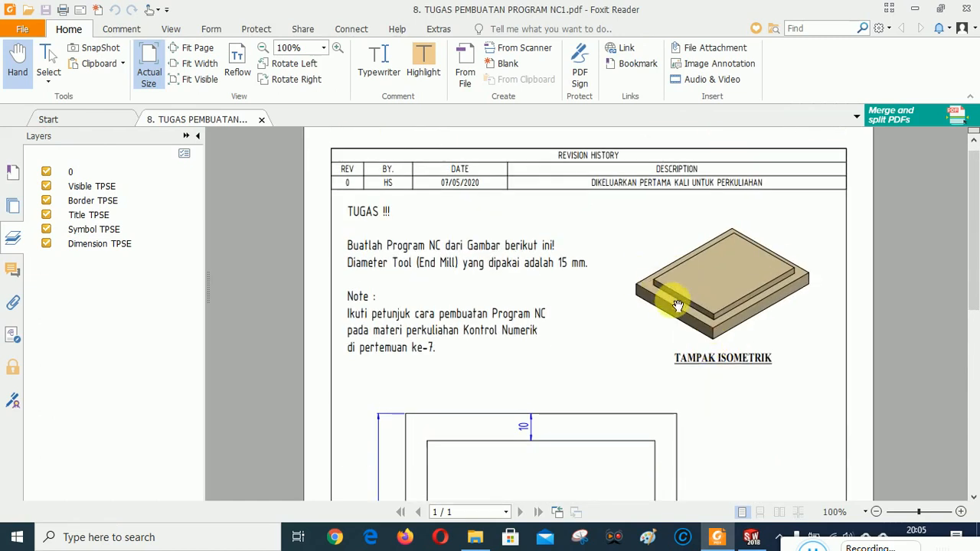
pyautogui.moveTo(621, 349); pyautogui.dragTo(609, 200)
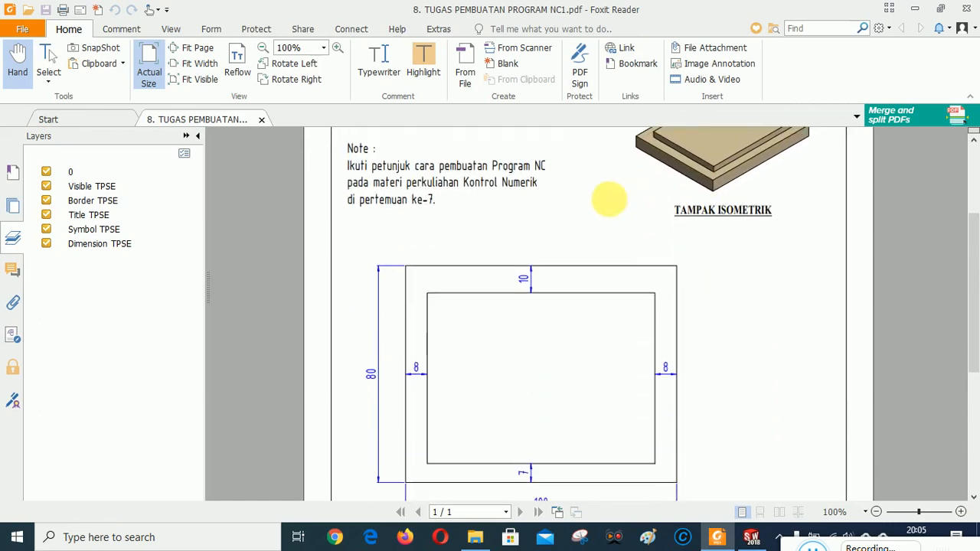
pyautogui.moveTo(722, 385)
pyautogui.mouseDown()
pyautogui.moveTo(722, 271)
pyautogui.moveTo(739, 409)
pyautogui.moveTo(739, 362)
pyautogui.mouseUp()
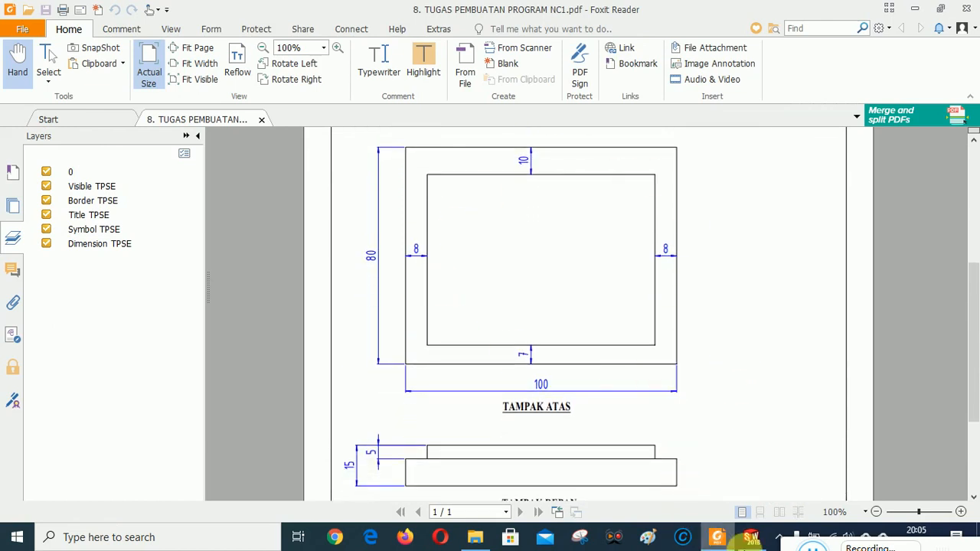
pyautogui.click(751, 538)
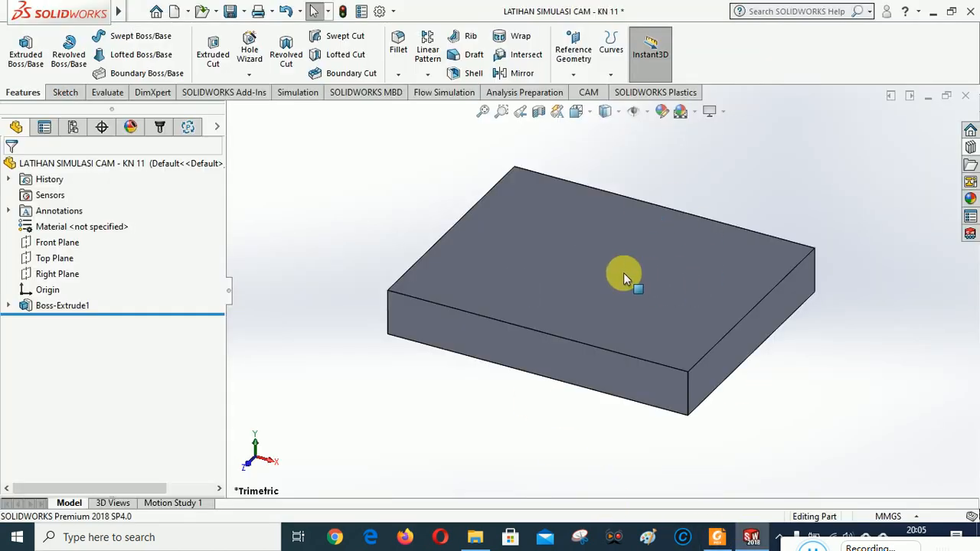
# - Start a new sketch on the block's top face and orient the view normal to it
pyautogui.click(589, 258)
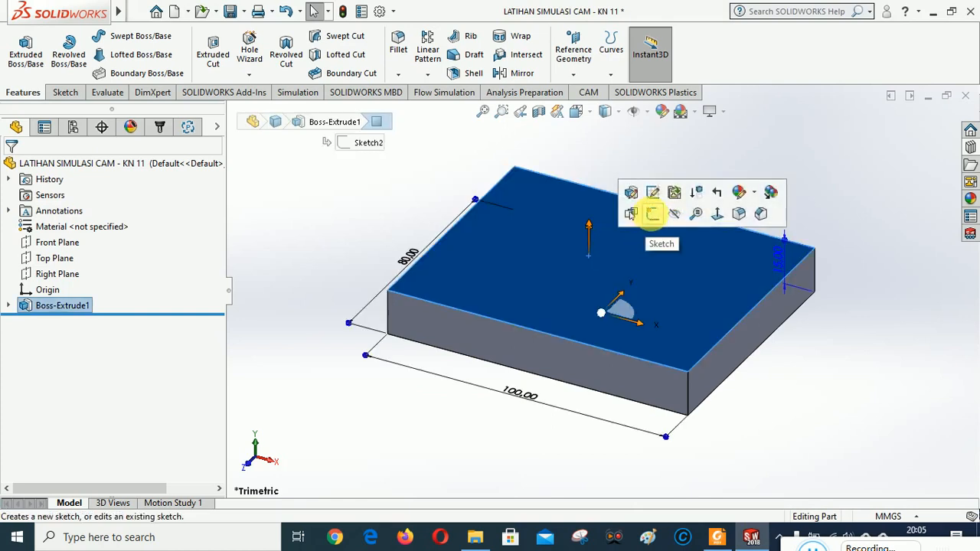
pyautogui.click(651, 214)
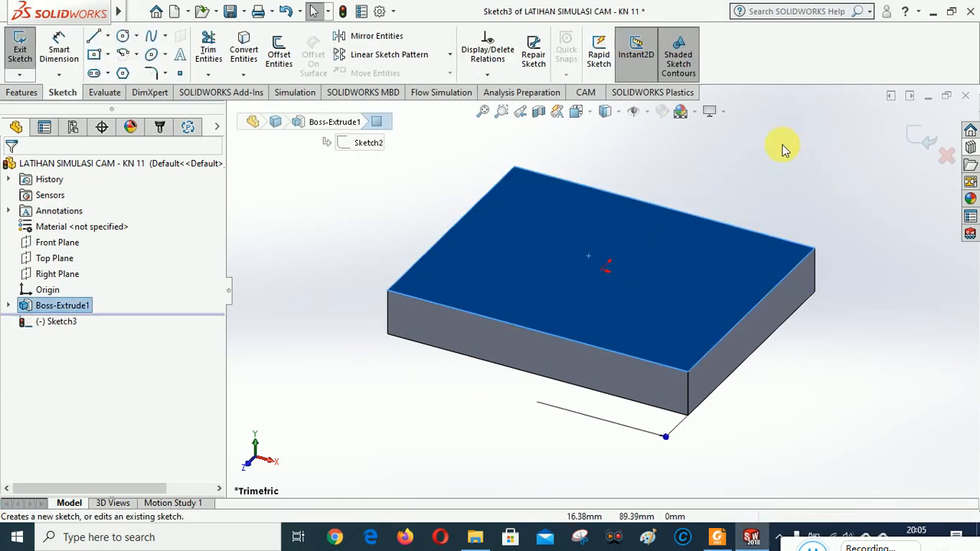
pyautogui.click(586, 113)
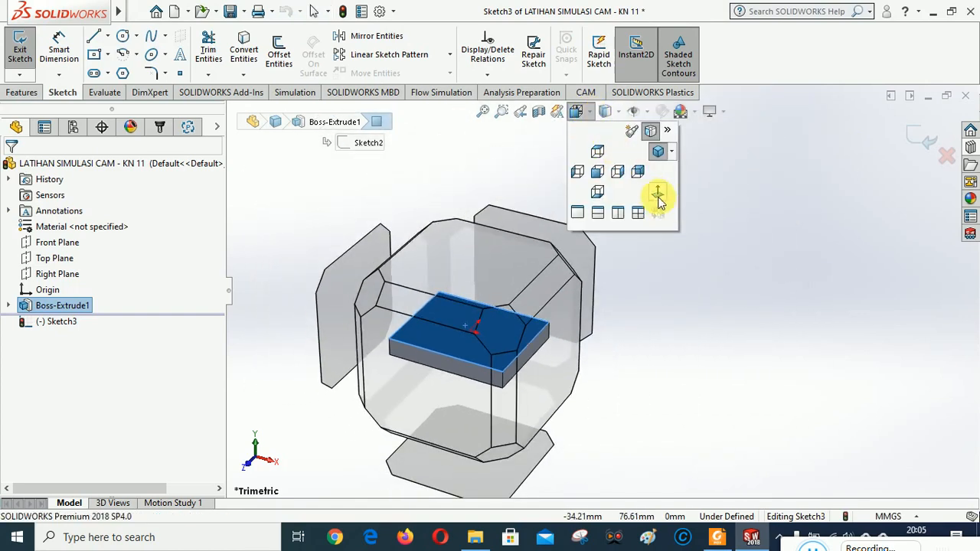
pyautogui.click(657, 194)
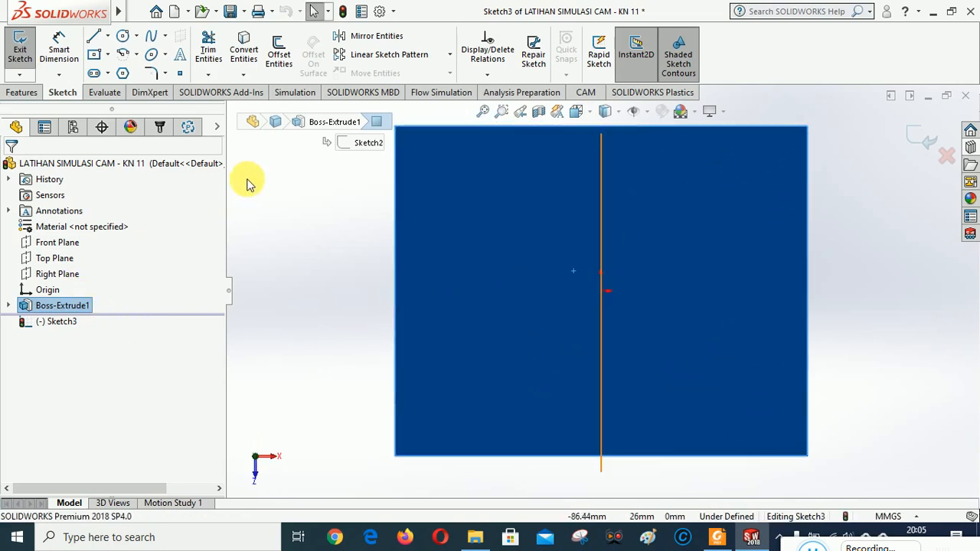
# - Sketch a corner rectangle about 85 mm high that encloses the block's outline slightly outside all four edges
pyautogui.click(109, 56)
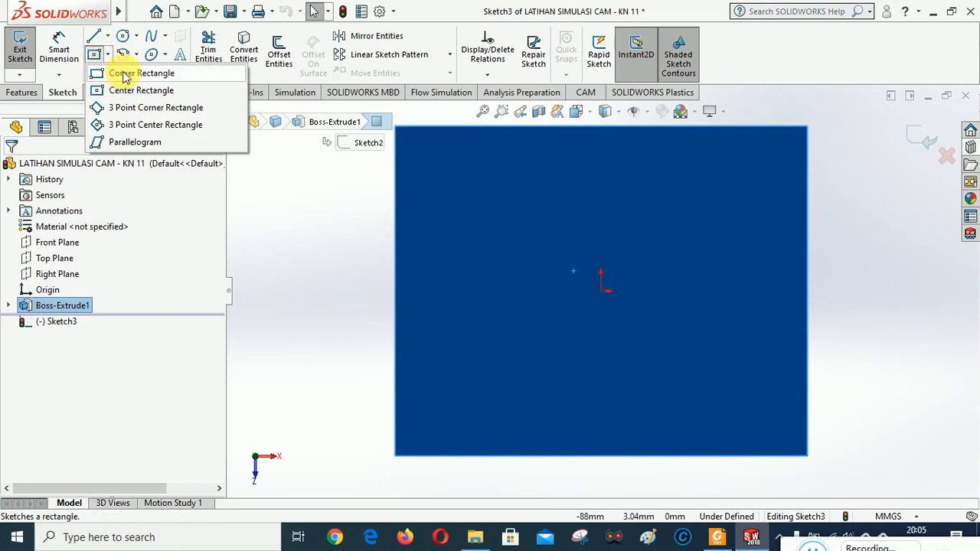
pyautogui.click(125, 75)
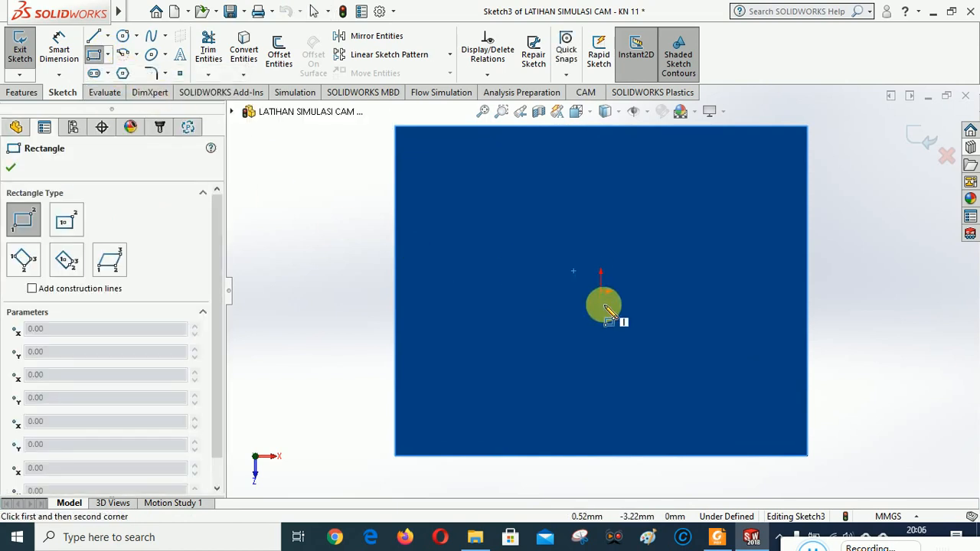
pyautogui.click(387, 118)
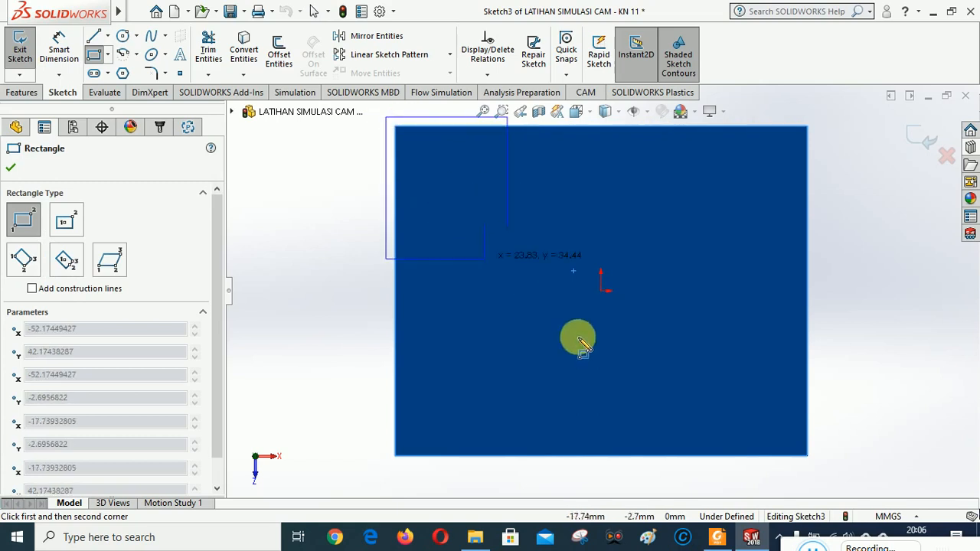
pyautogui.click(824, 468)
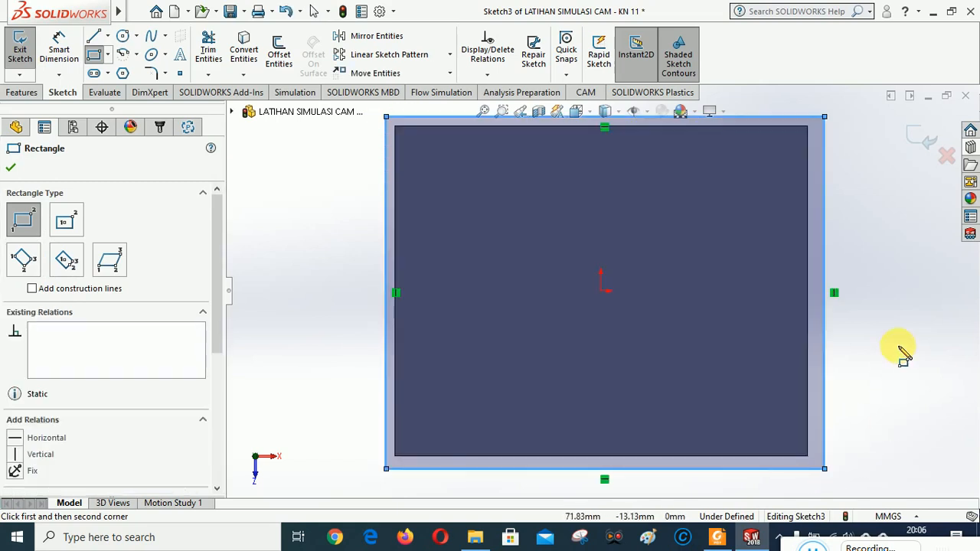
pyautogui.click(11, 168)
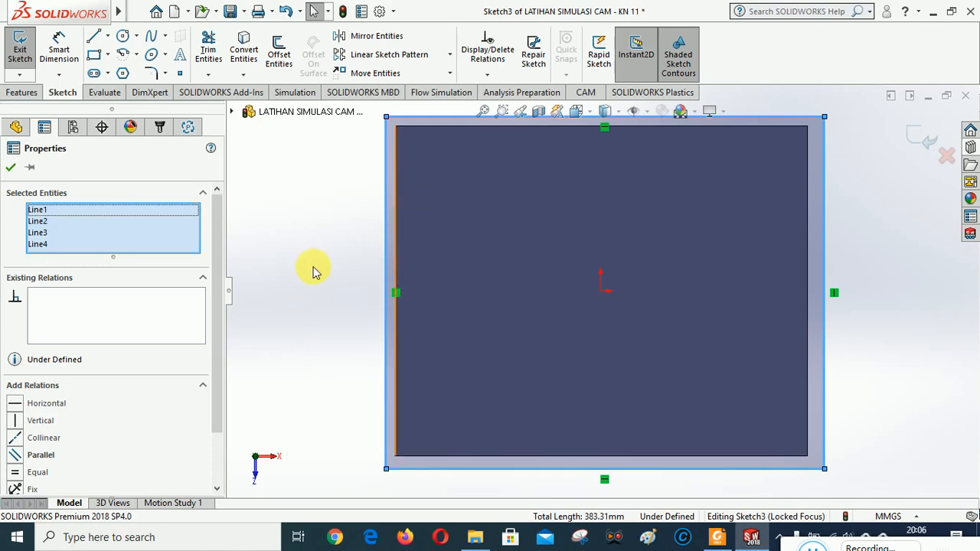
# - Make the sketch rectangle's left and right lines collinear with the block's left and right edges
pyautogui.click(397, 169)
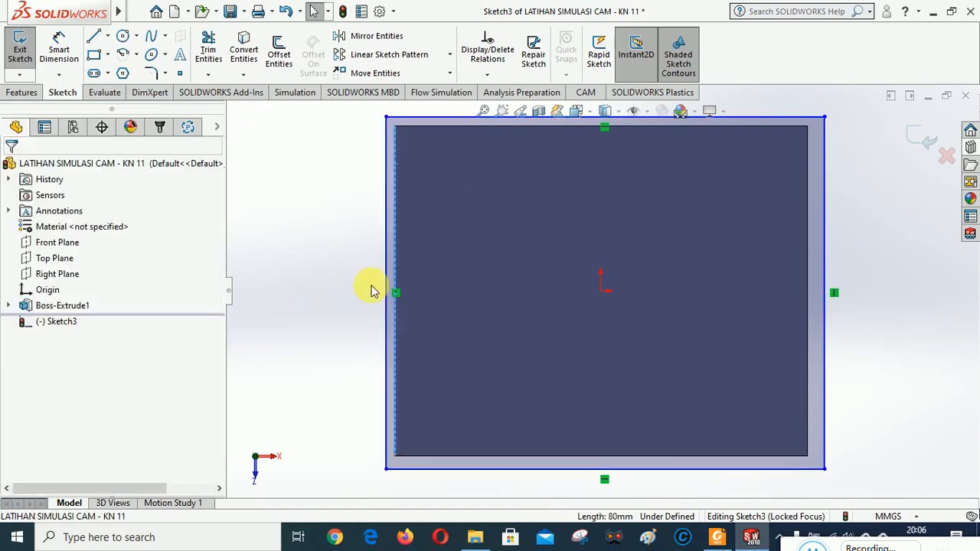
pyautogui.click(391, 183)
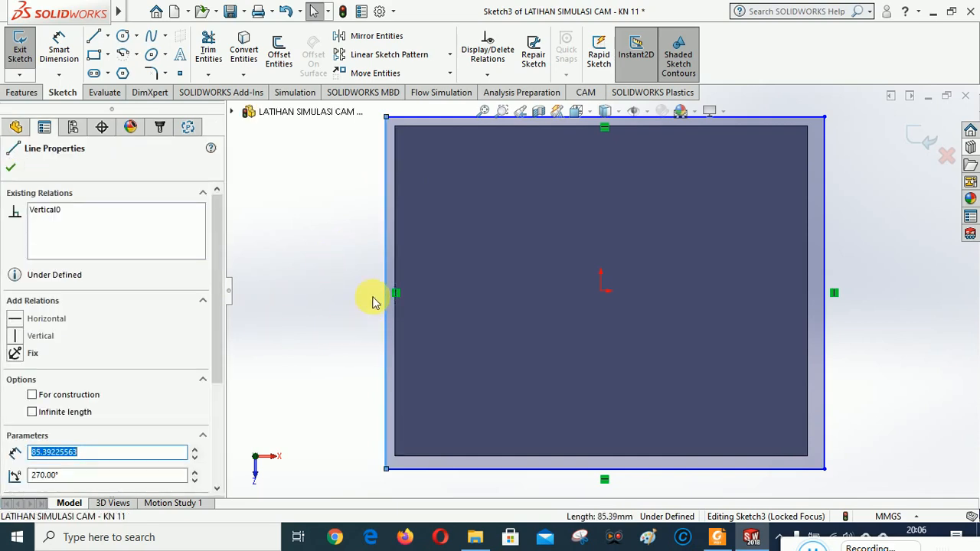
pyautogui.keyDown('ctrl'); pyautogui.click(396, 193); pyautogui.keyUp('ctrl')
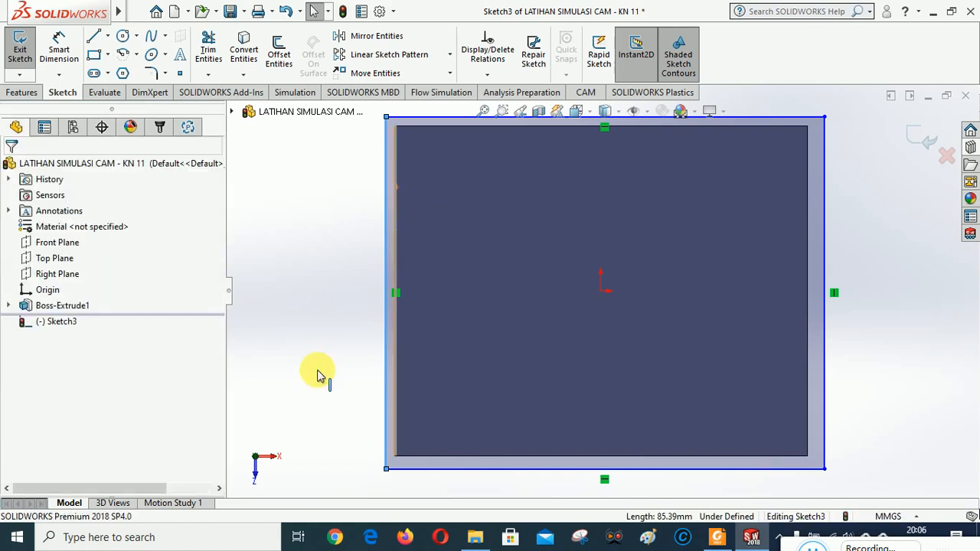
pyautogui.click(15, 401)
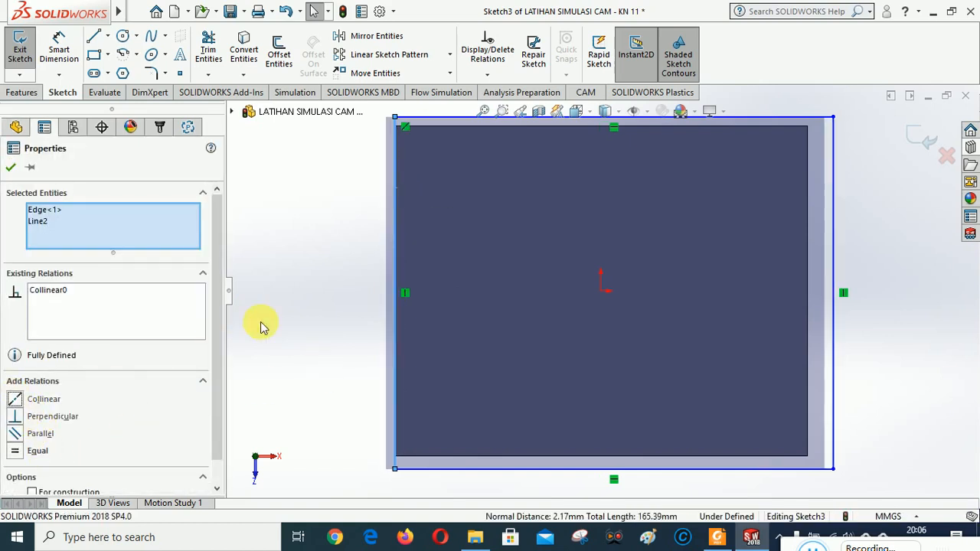
pyautogui.click(329, 293)
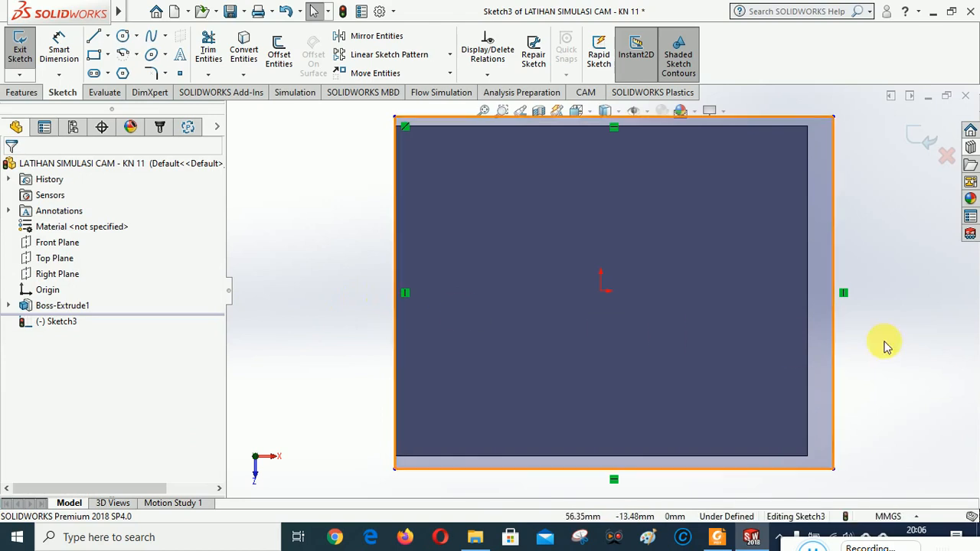
pyautogui.click(833, 149)
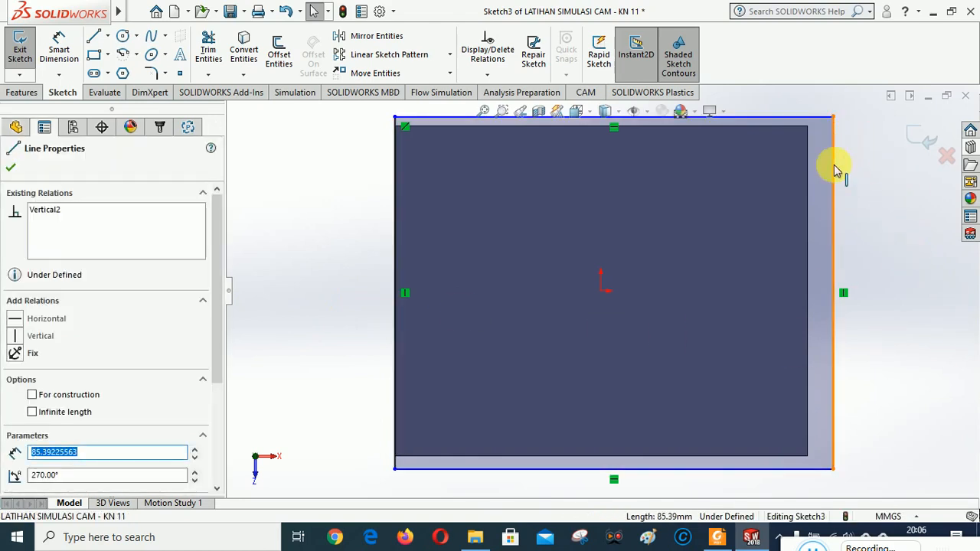
pyautogui.keyDown('ctrl'); pyautogui.click(836, 230); pyautogui.keyUp('ctrl')
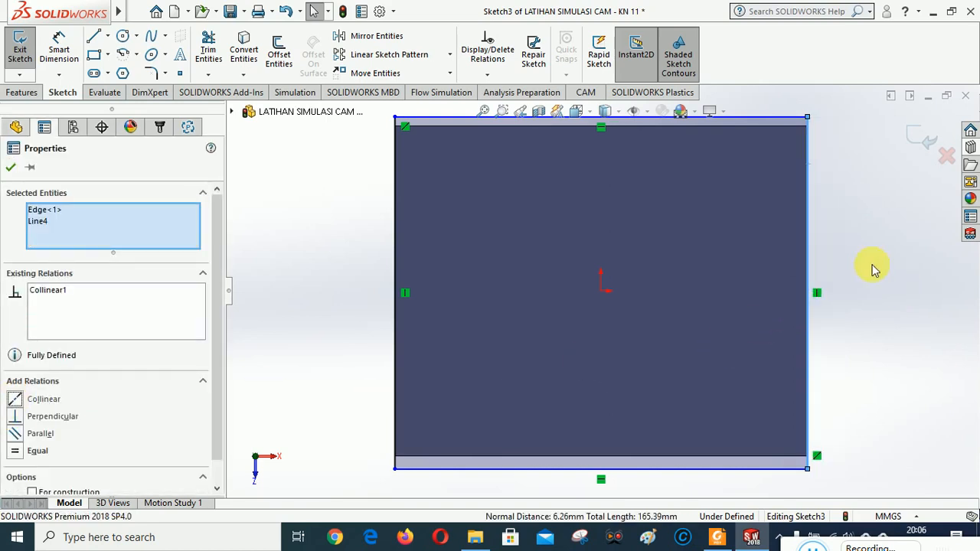
pyautogui.click(912, 261)
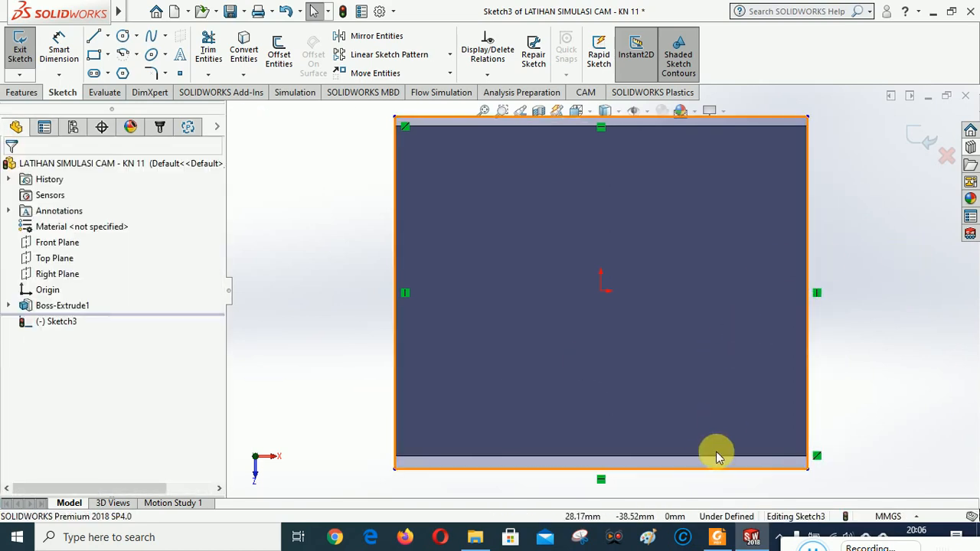
# - Make the rectangle's upper and lower lines collinear with the block's upper and lower edges
pyautogui.click(762, 118)
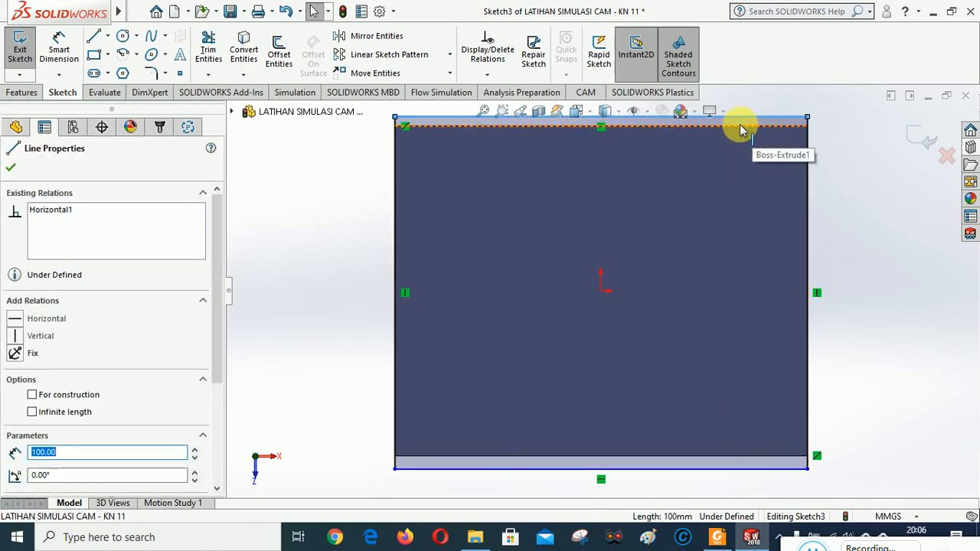
pyautogui.keyDown('ctrl'); pyautogui.click(737, 127); pyautogui.keyUp('ctrl')
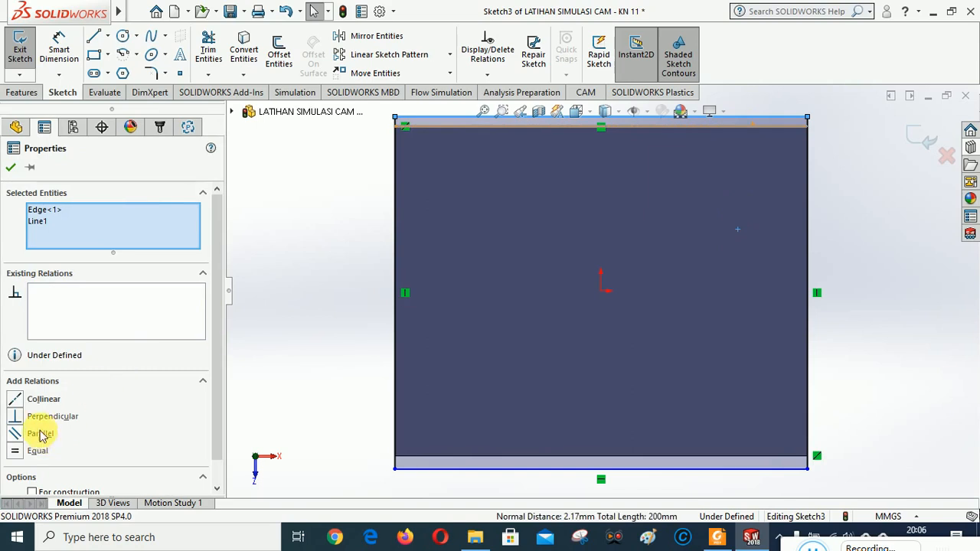
pyautogui.click(13, 399)
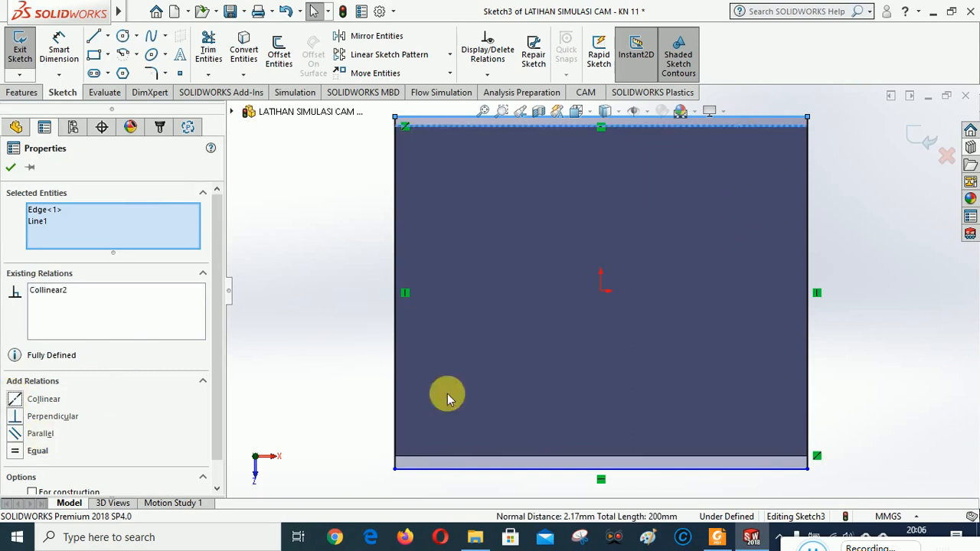
pyautogui.click(876, 367)
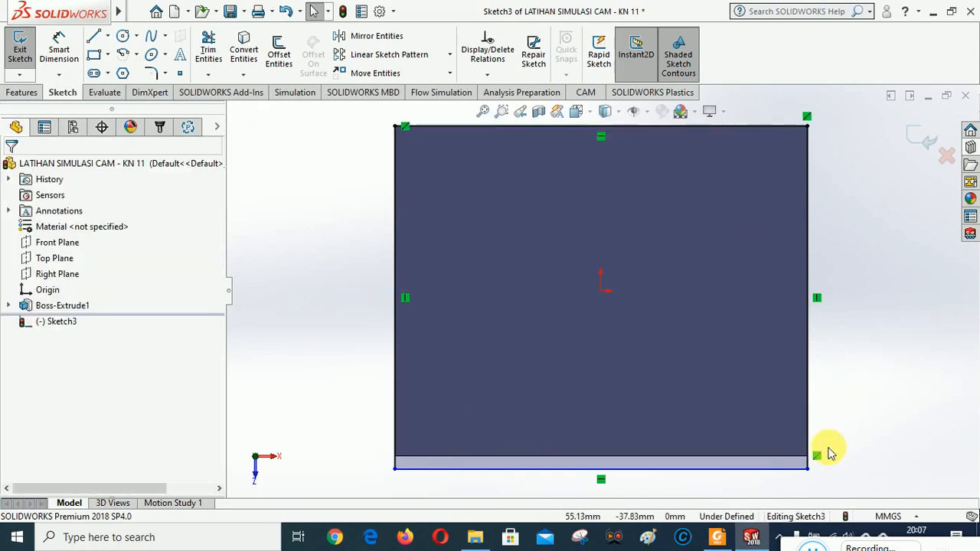
pyautogui.click(725, 473)
pyautogui.click(909, 369)
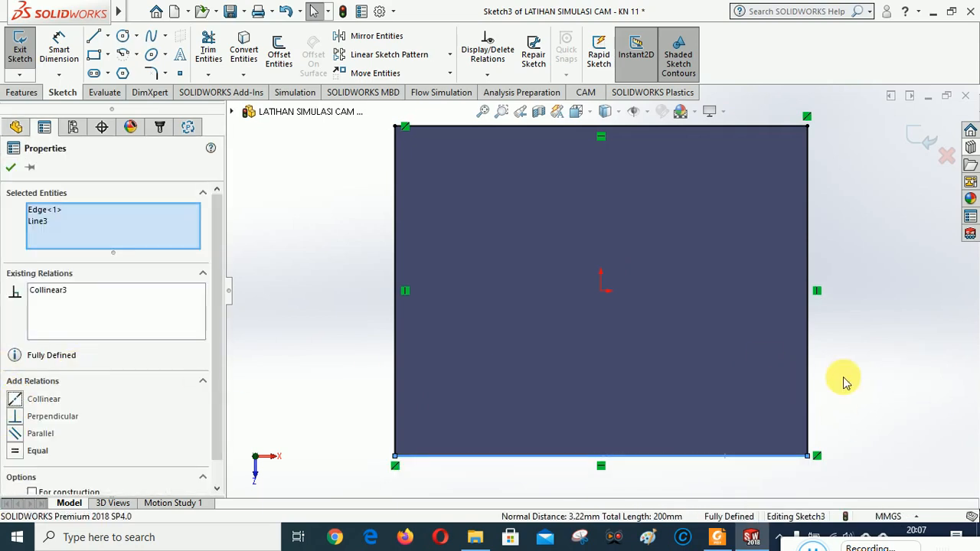
pyautogui.click(896, 376)
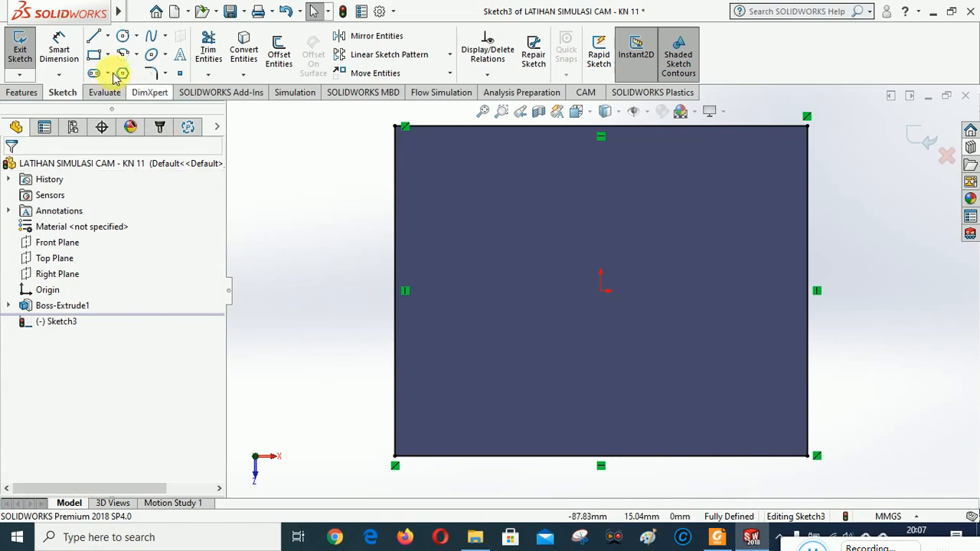
# - Sketch a second corner rectangle about 84 by 65 mm inside the block's outline
pyautogui.click(95, 58)
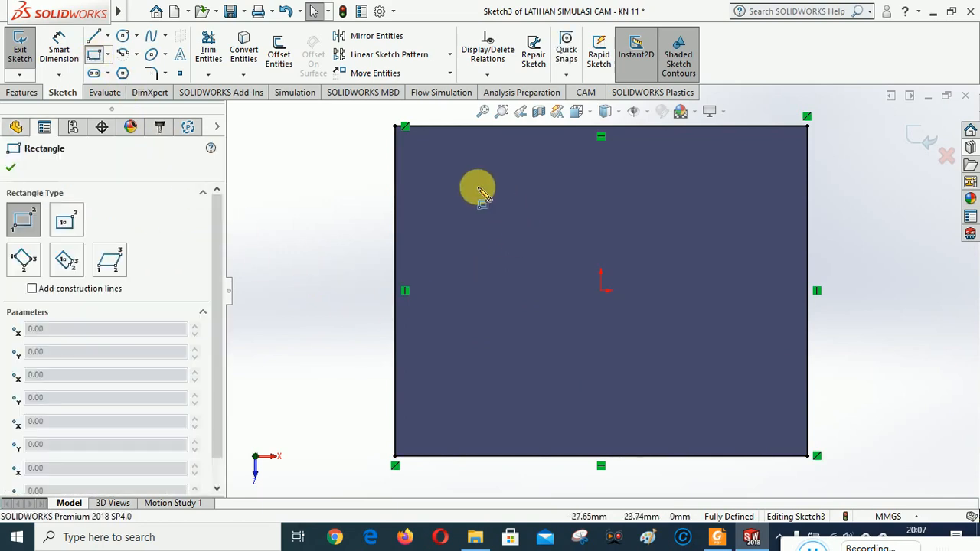
pyautogui.click(436, 160)
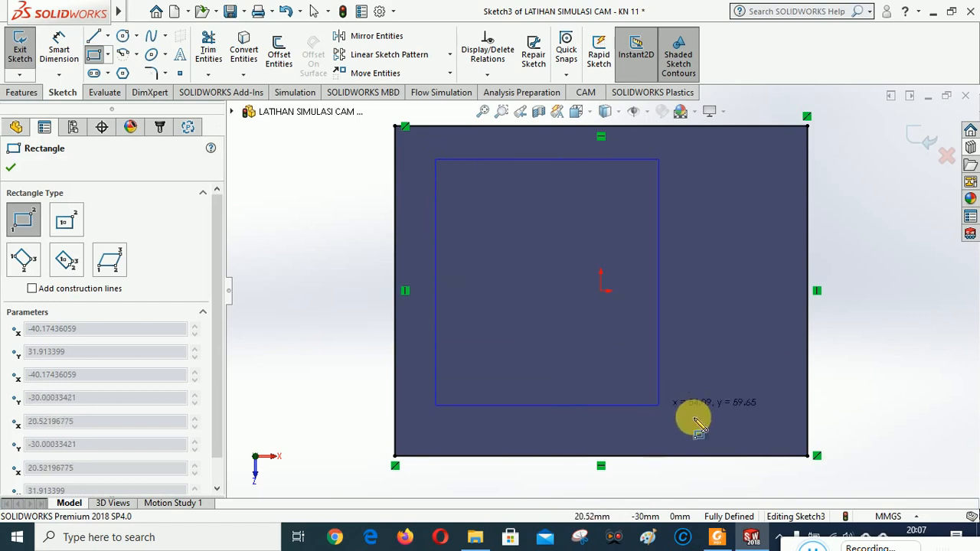
pyautogui.click(779, 428)
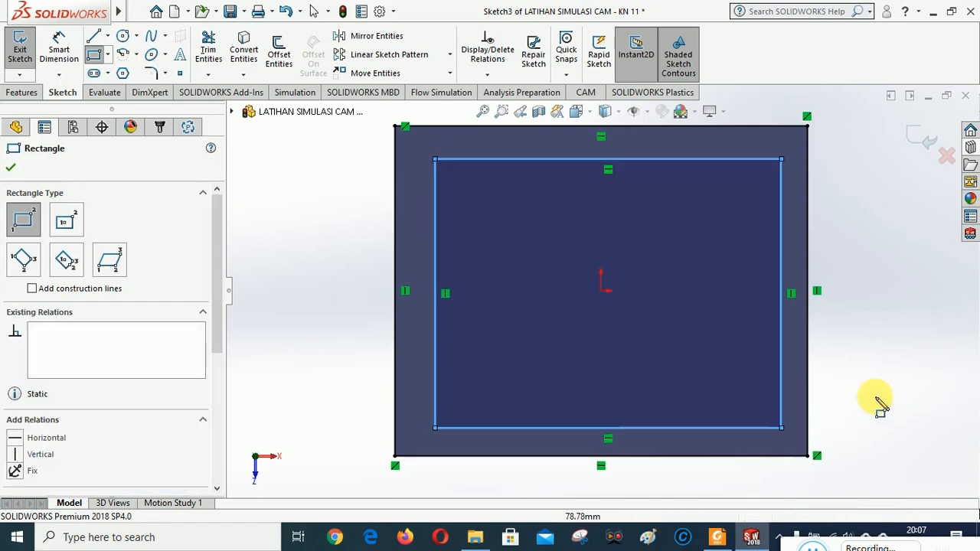
# - Check the raised step's edge offsets in the assignment PDF and dimension the inner rectangle's lower edge 7 mm from the outer rectangle's
pyautogui.click(727, 538)
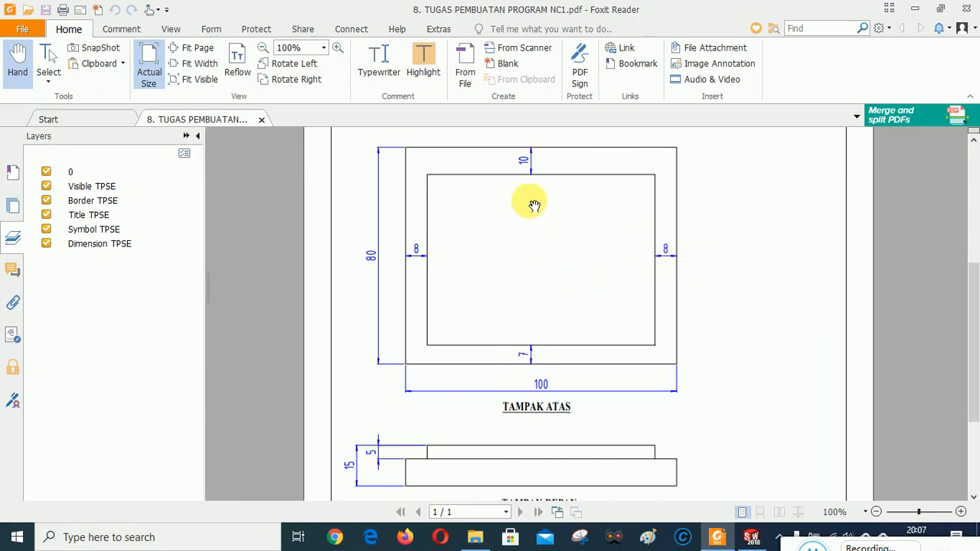
pyautogui.click(751, 538)
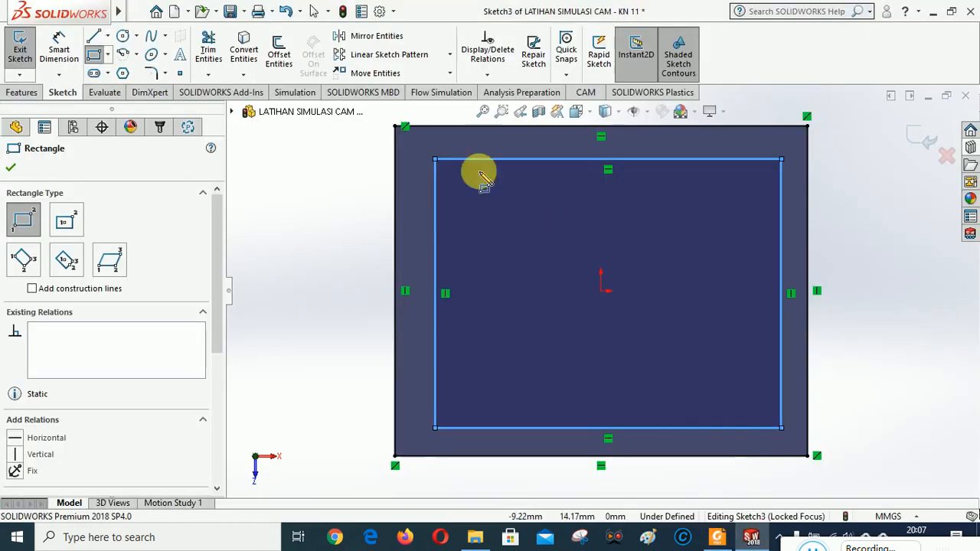
pyautogui.click(59, 49)
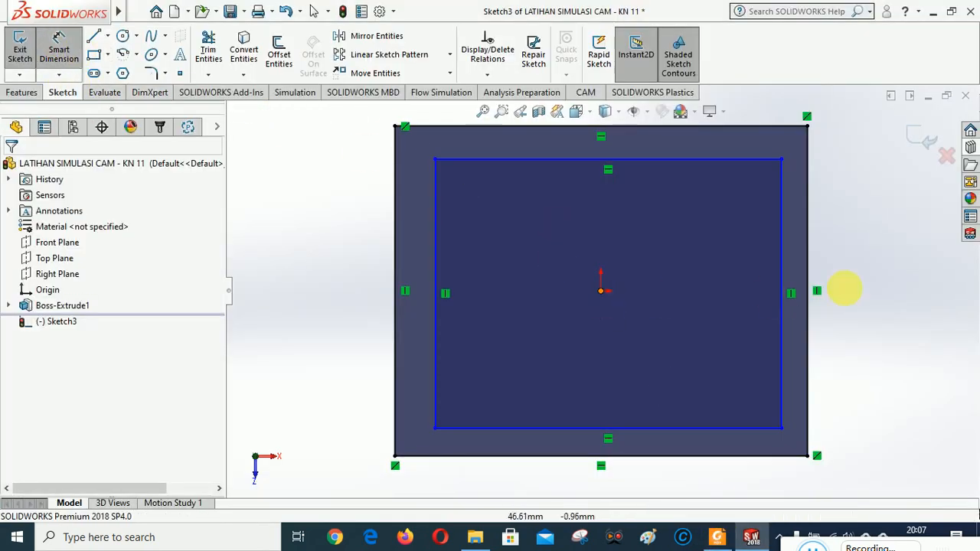
pyautogui.click(673, 428)
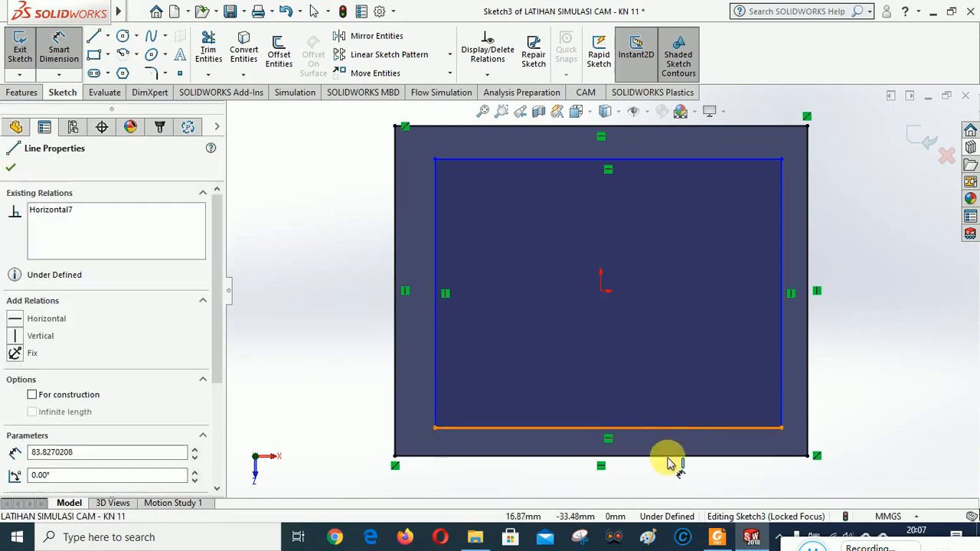
pyautogui.click(665, 457)
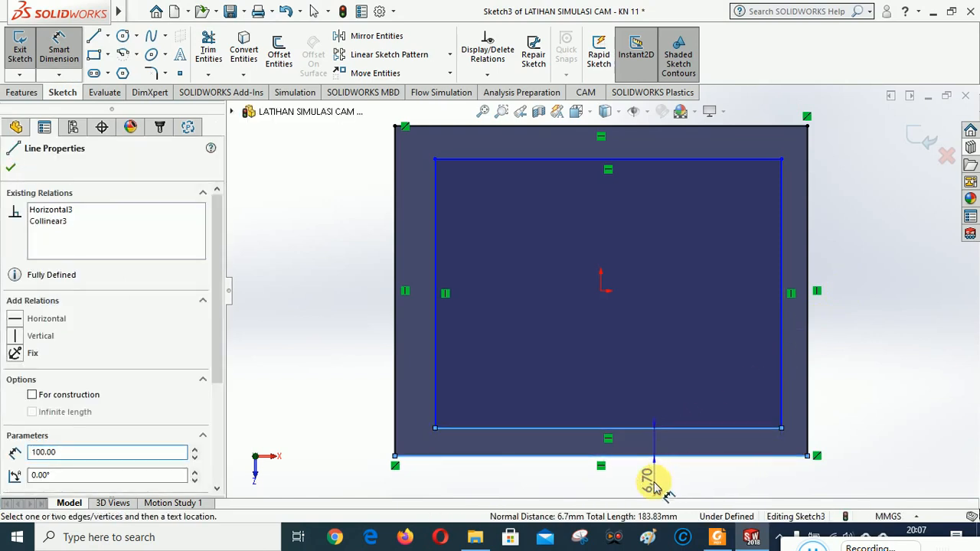
pyautogui.click(652, 483)
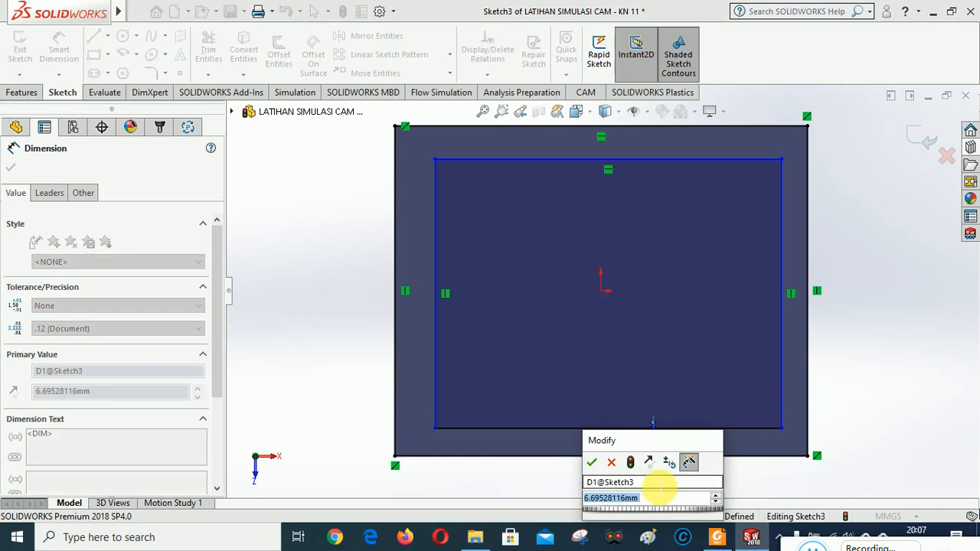
pyautogui.write('7')
pyautogui.click(592, 462)
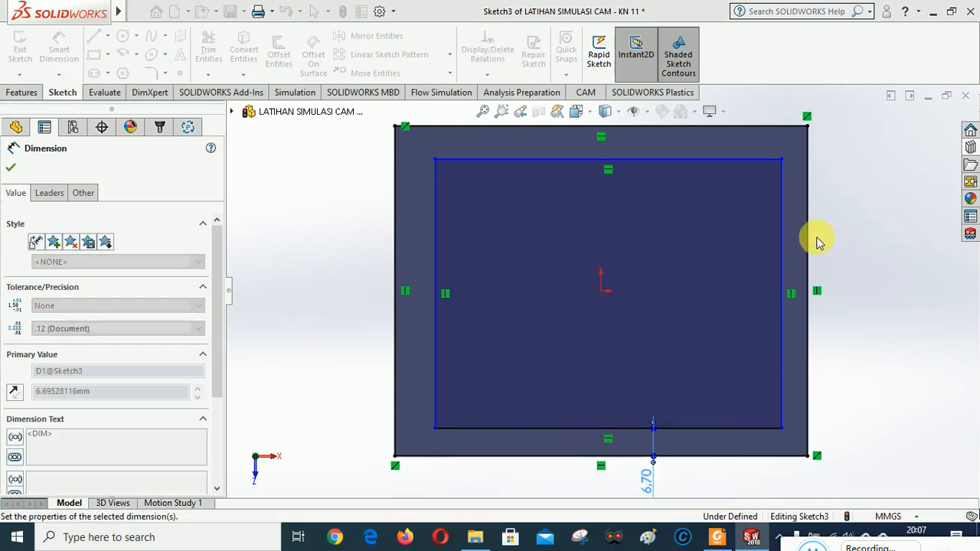
# - Dimension the inner rectangle's right edge 8 mm from the outer rectangle's right edge
pyautogui.click(781, 247)
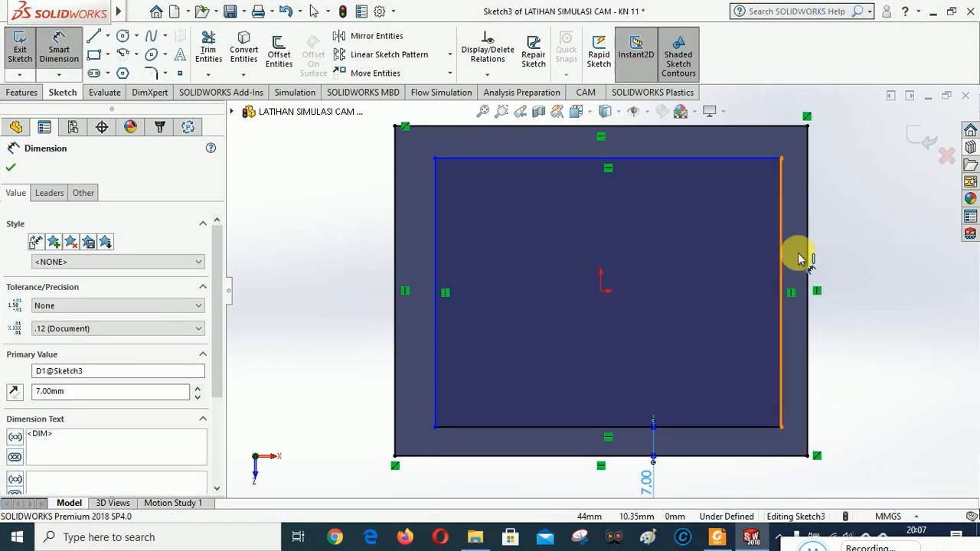
pyautogui.click(808, 257)
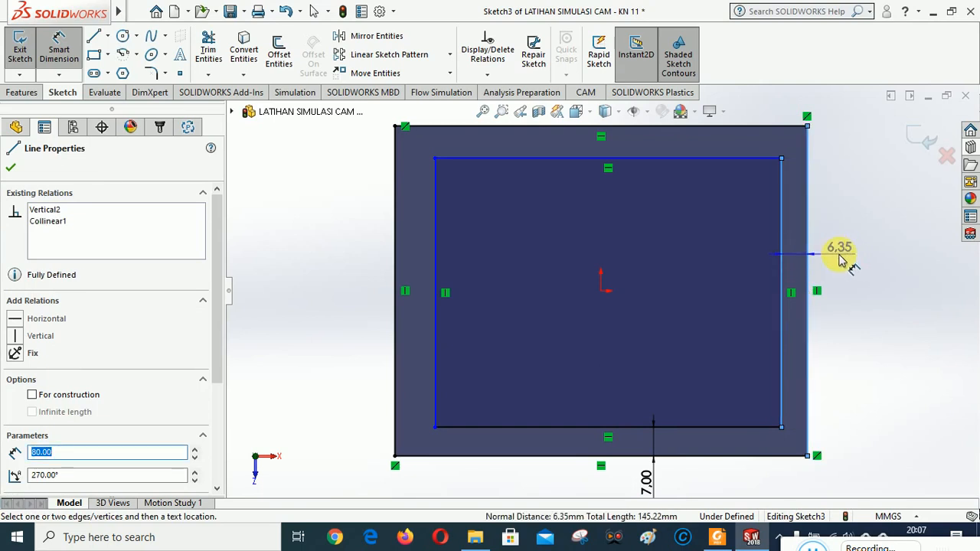
pyautogui.click(840, 261)
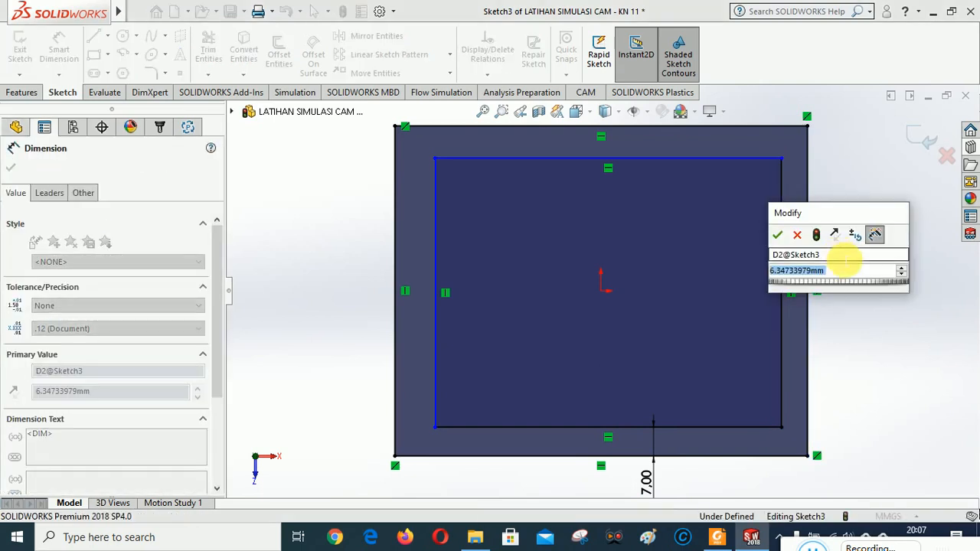
pyautogui.write('6.35')
pyautogui.click(777, 234)
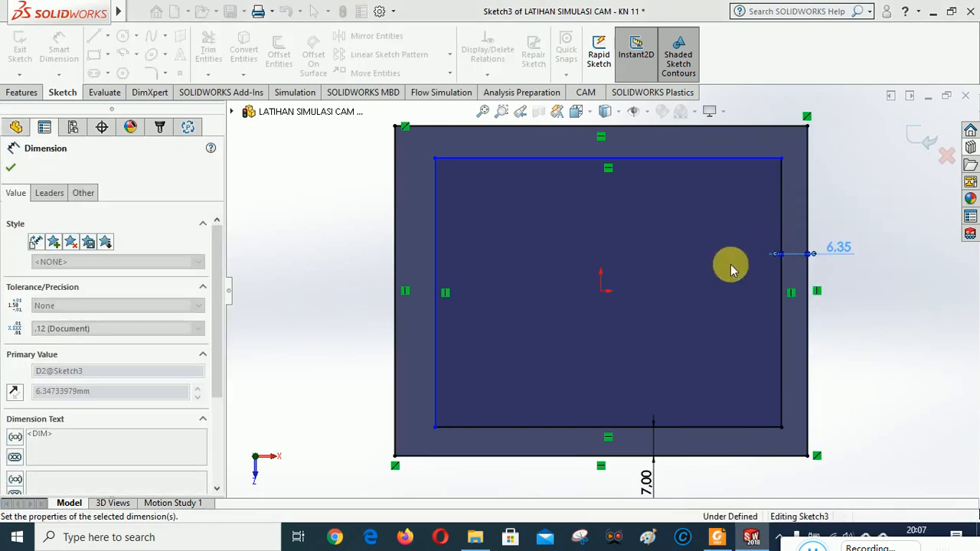
# - Dimension the inner rectangle's left edge 8 mm from the outer rectangle's left edge
pyautogui.click(436, 249)
pyautogui.click(394, 251)
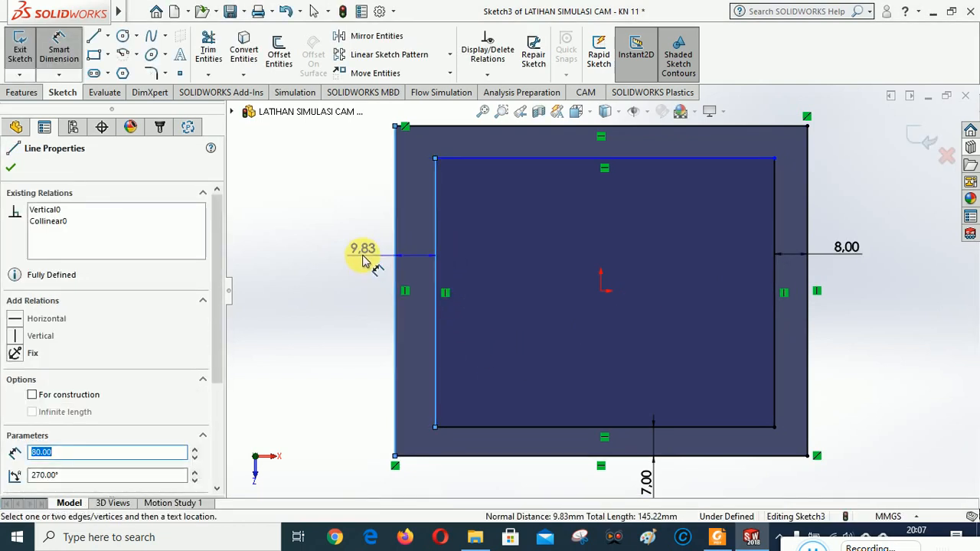
pyautogui.click(366, 263)
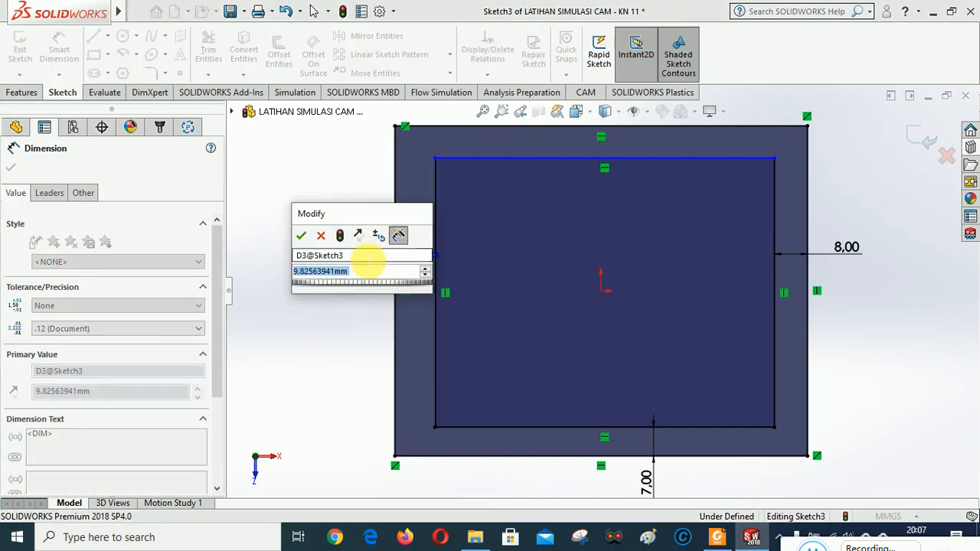
pyautogui.write('8')
pyautogui.click(340, 235)
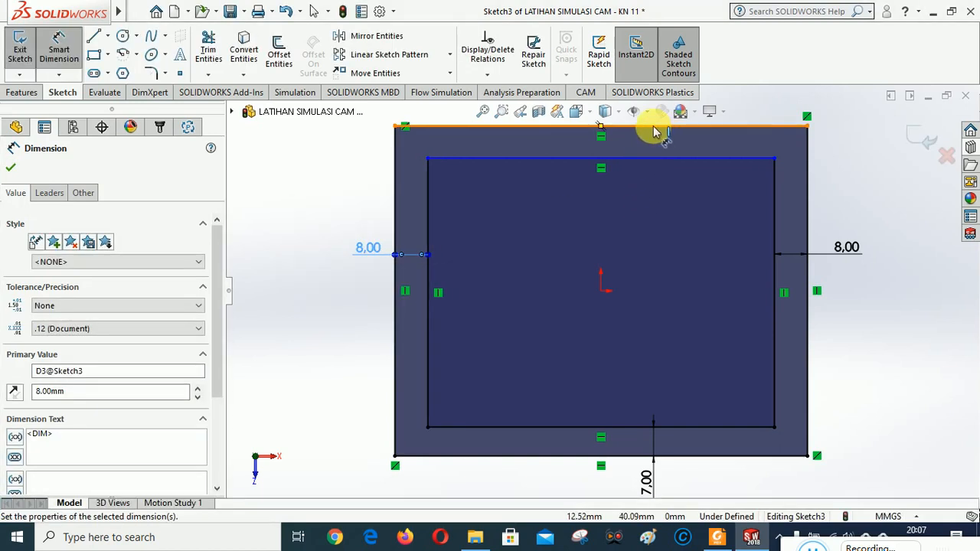
# - Dimension the inner rectangle's upper edge 10 mm from the outer rectangle's upper edge
pyautogui.click(656, 159)
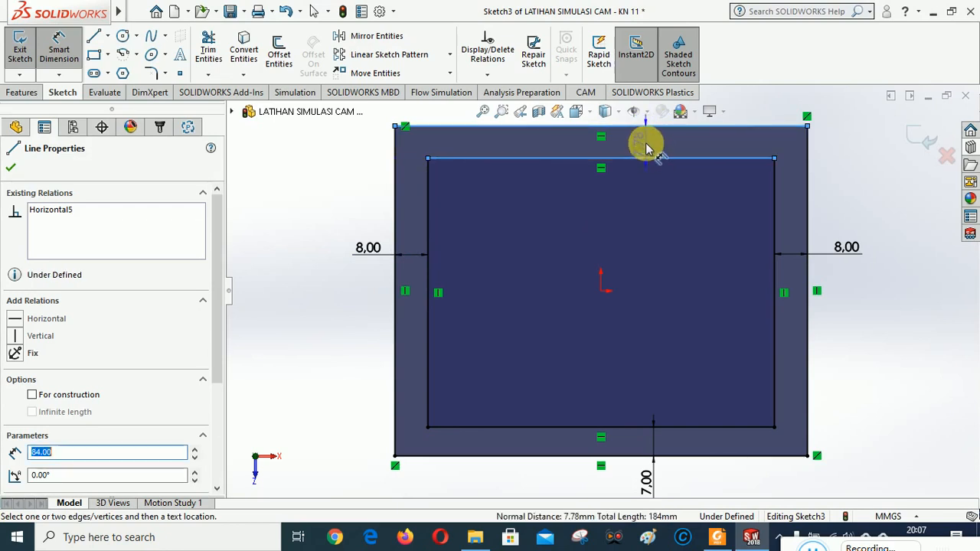
pyautogui.press('Escape')
pyautogui.click(645, 148)
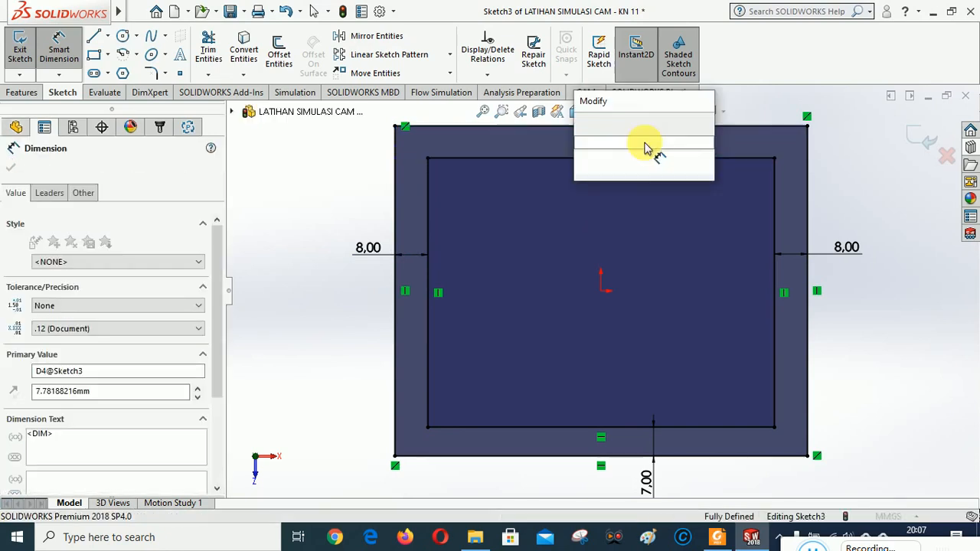
pyautogui.write('10')
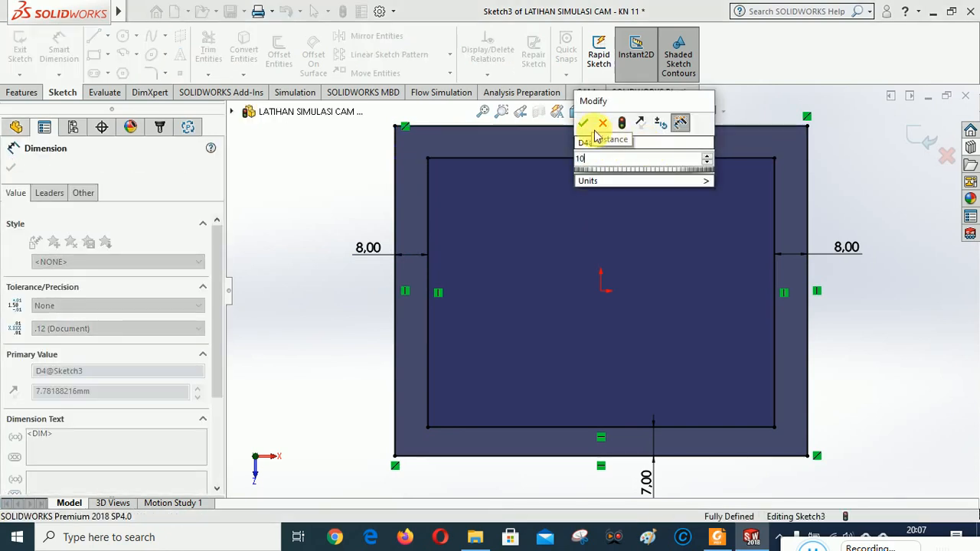
pyautogui.click(603, 123)
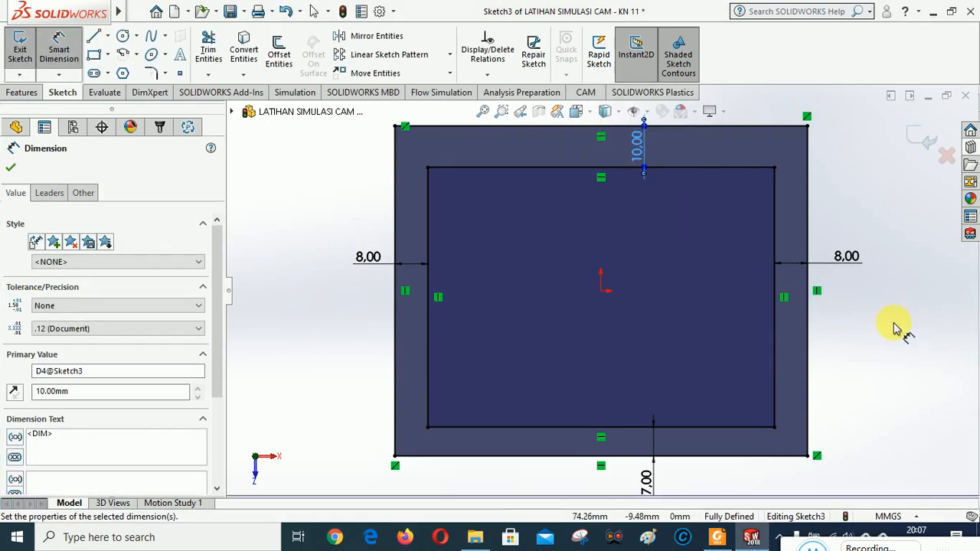
# - Finish the sketch of the two rectangles and show the block in isometric view
pyautogui.click(11, 169)
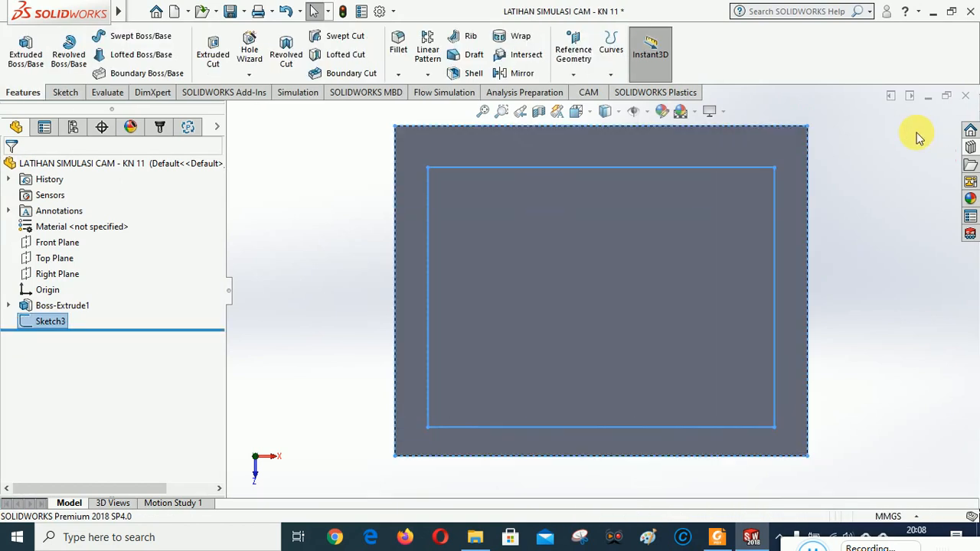
pyautogui.click(576, 111)
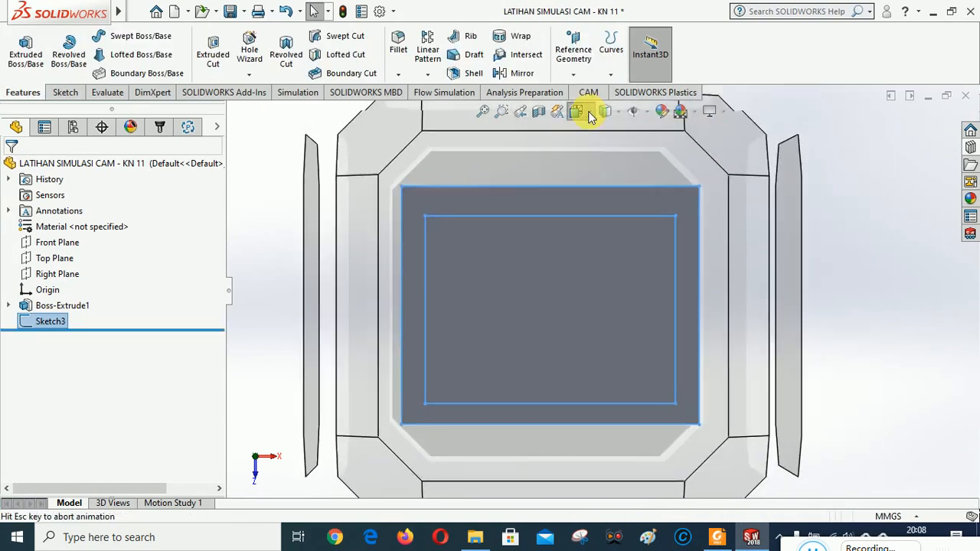
pyautogui.click(657, 152)
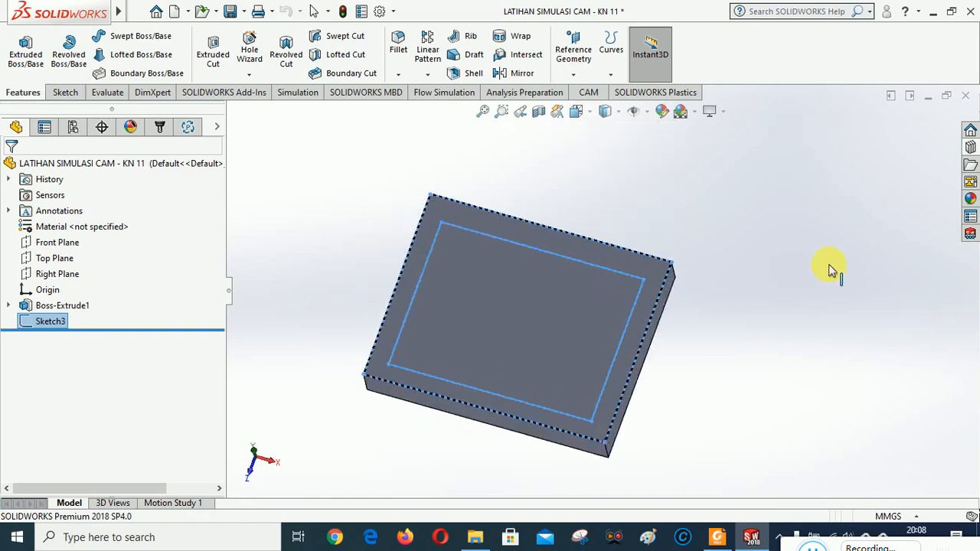
pyautogui.click(839, 274)
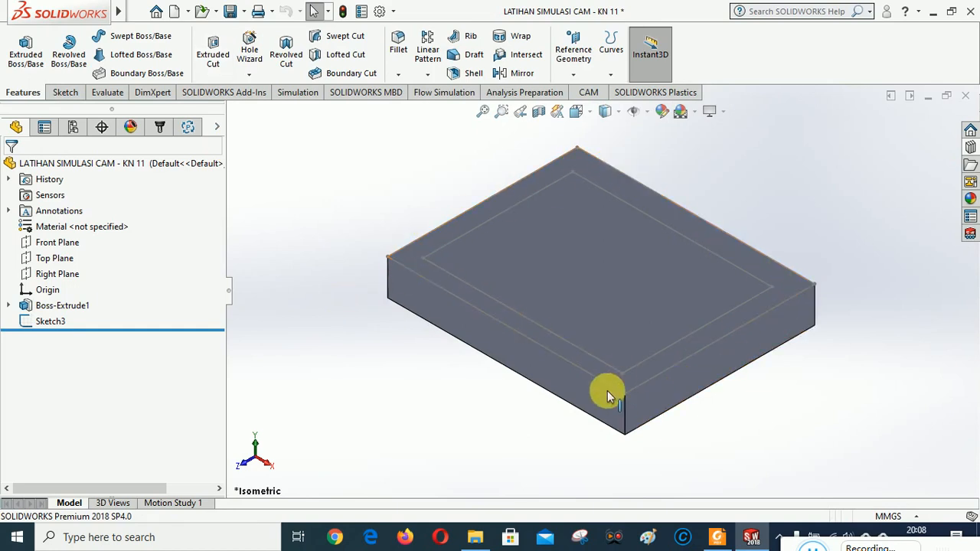
# - Cut-extrude the border region between the outer and inner rectangles to a blind depth of 5 mm
pyautogui.click(213, 48)
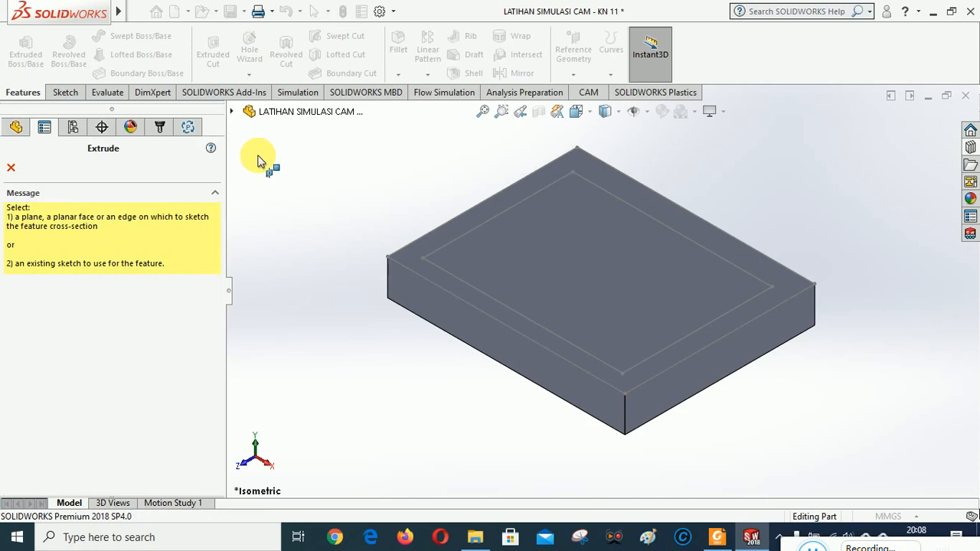
pyautogui.click(495, 194)
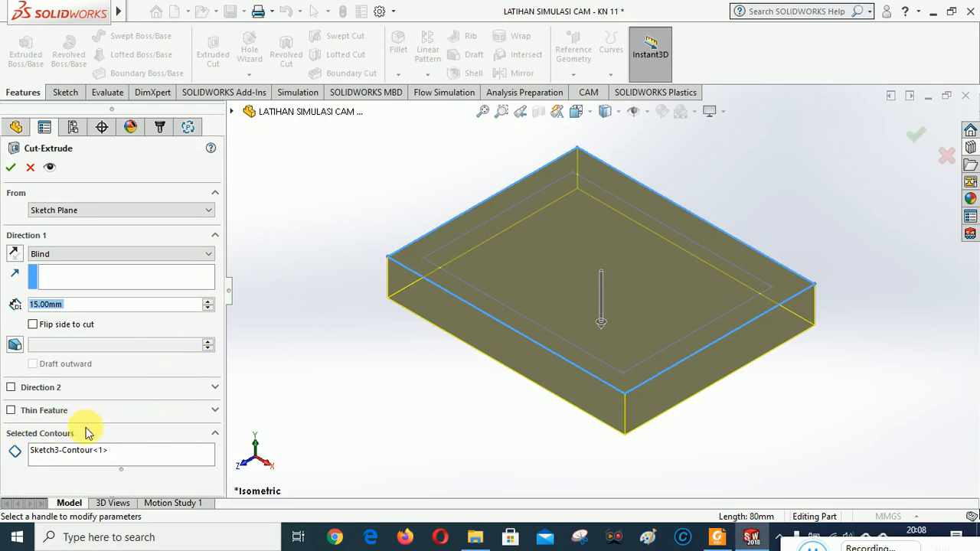
pyautogui.click(50, 459)
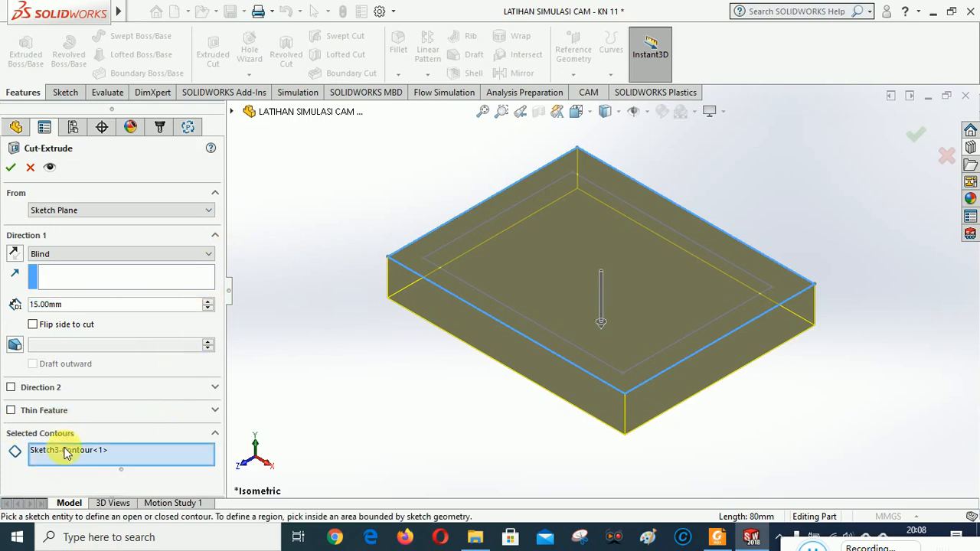
pyautogui.click(451, 243)
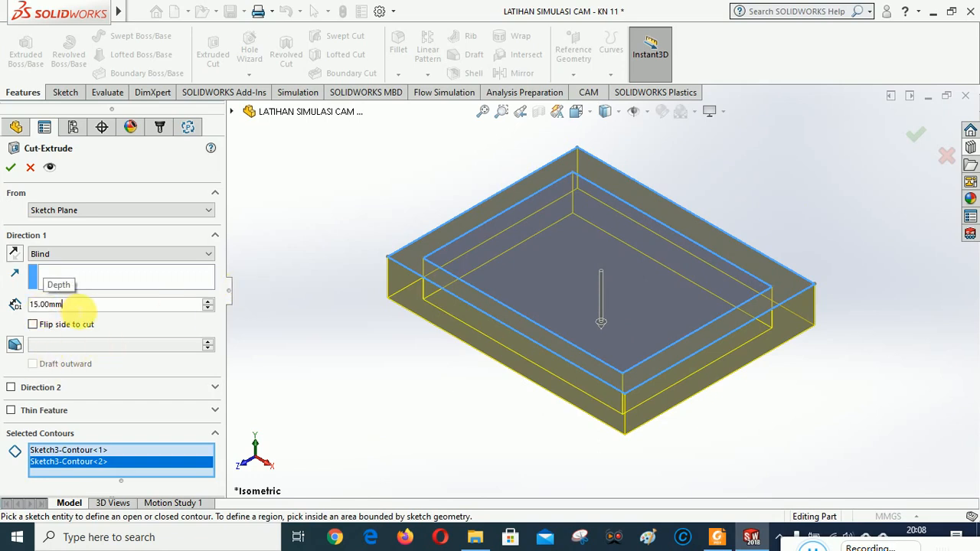
pyautogui.moveTo(81, 309); pyautogui.dragTo(17, 305)
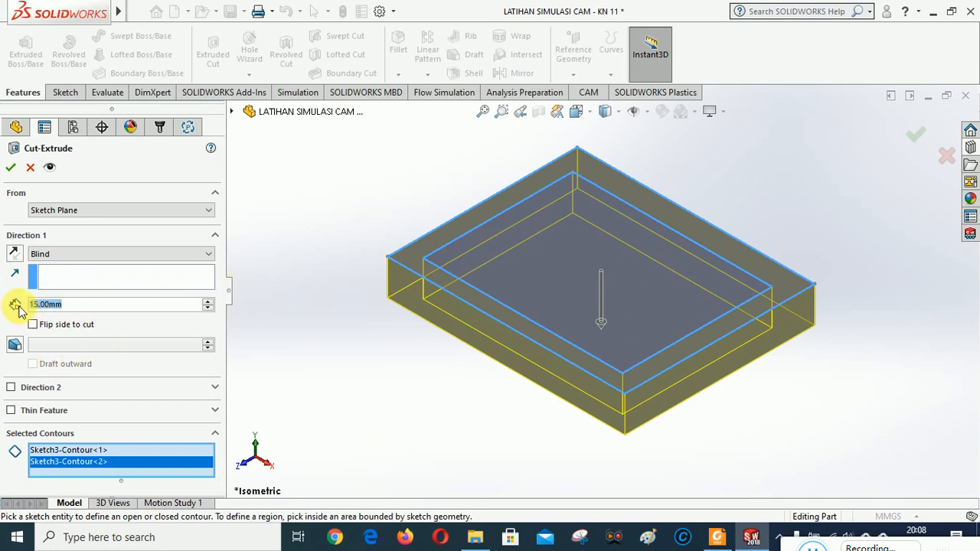
pyautogui.write('5')
pyautogui.rightClick(28, 313)
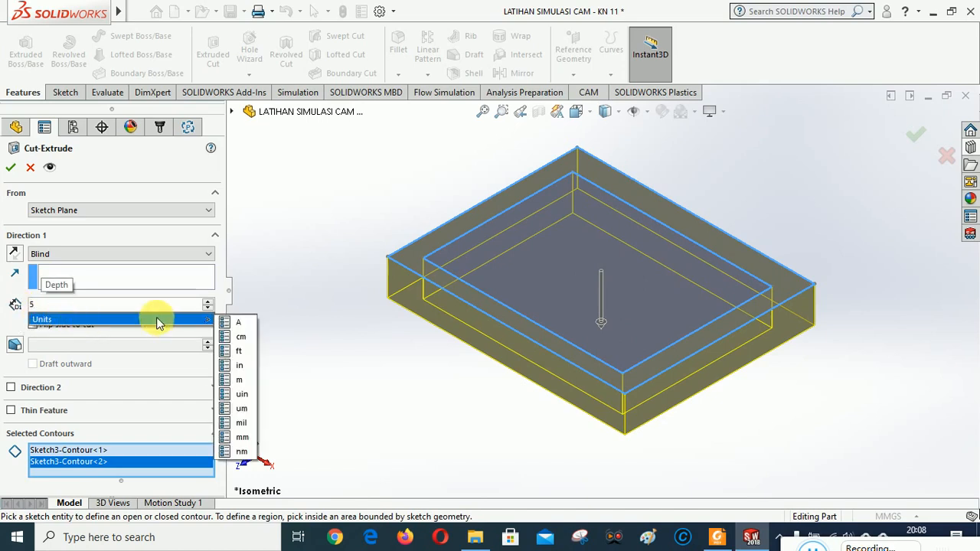
pyautogui.press('Return')
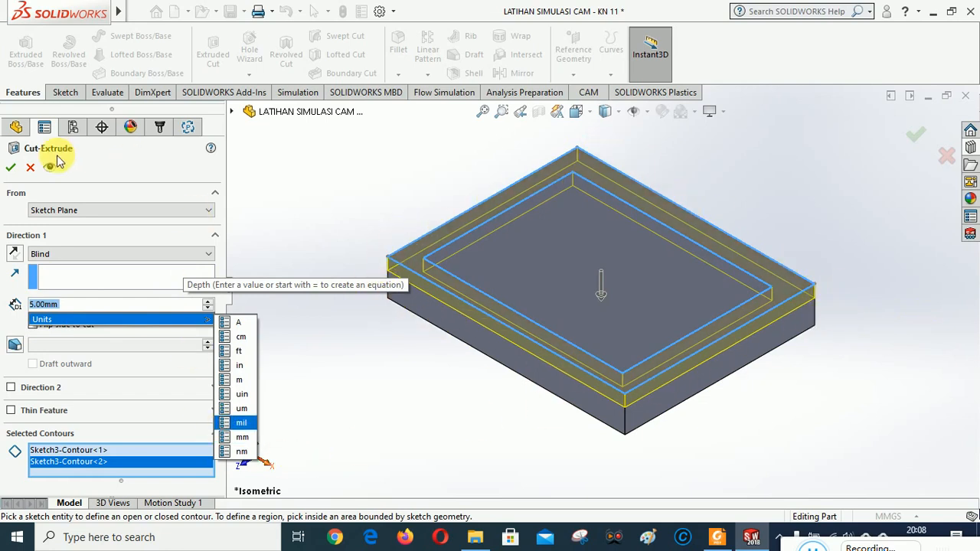
pyautogui.click(16, 286)
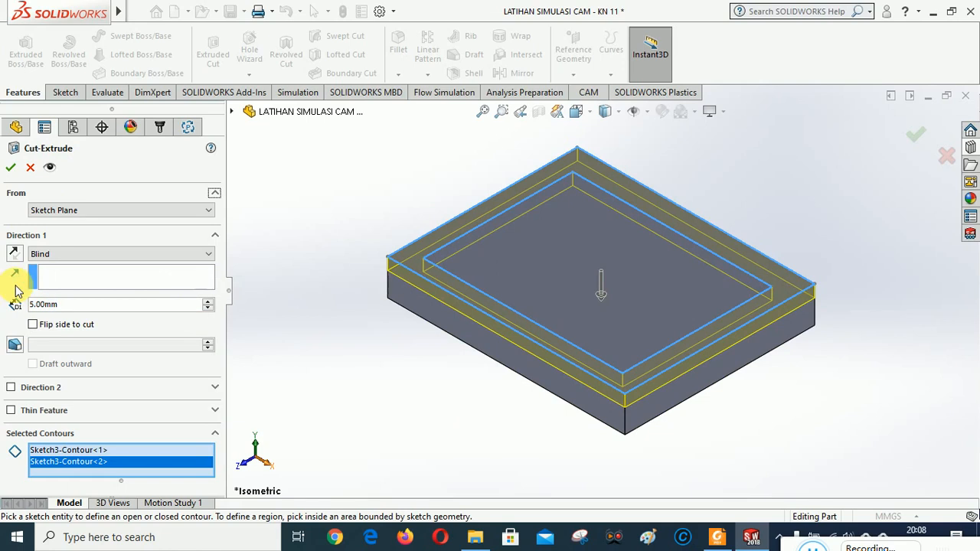
pyautogui.click(10, 167)
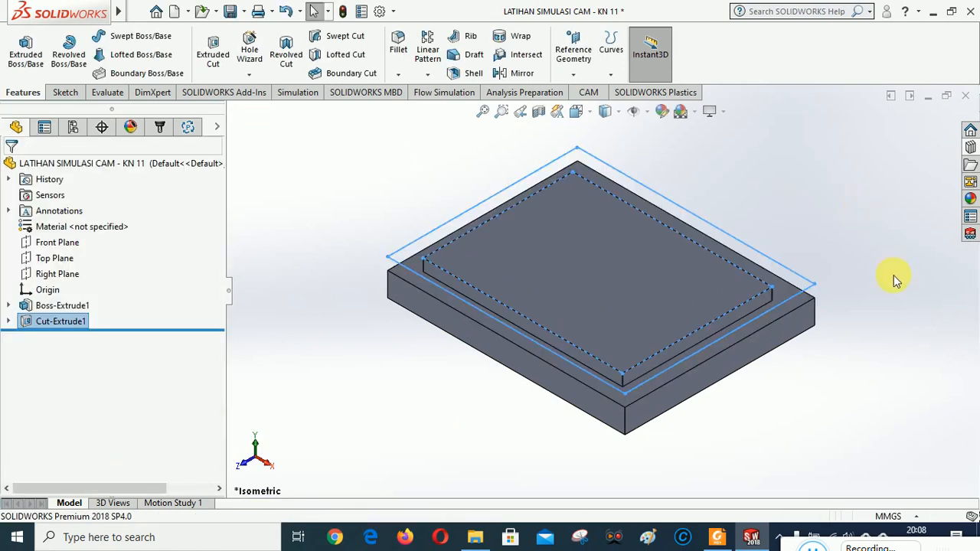
# - Clear the selection and save the stepped block part
pyautogui.click(909, 387)
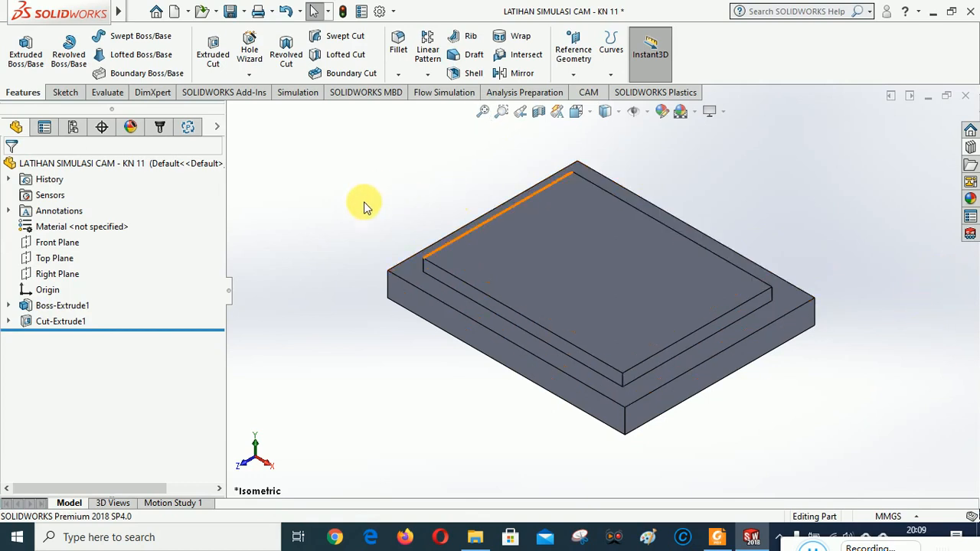
pyautogui.click(314, 247)
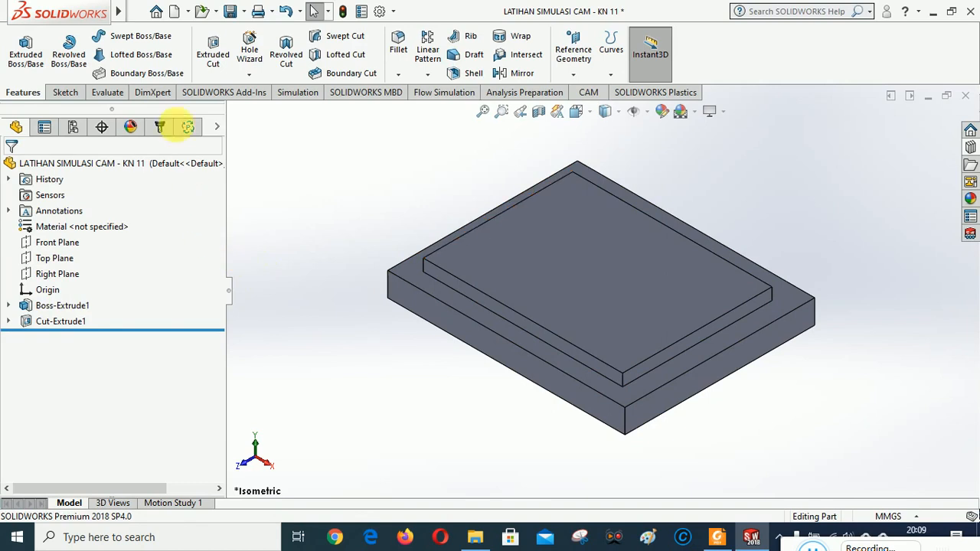
pyautogui.click(231, 13)
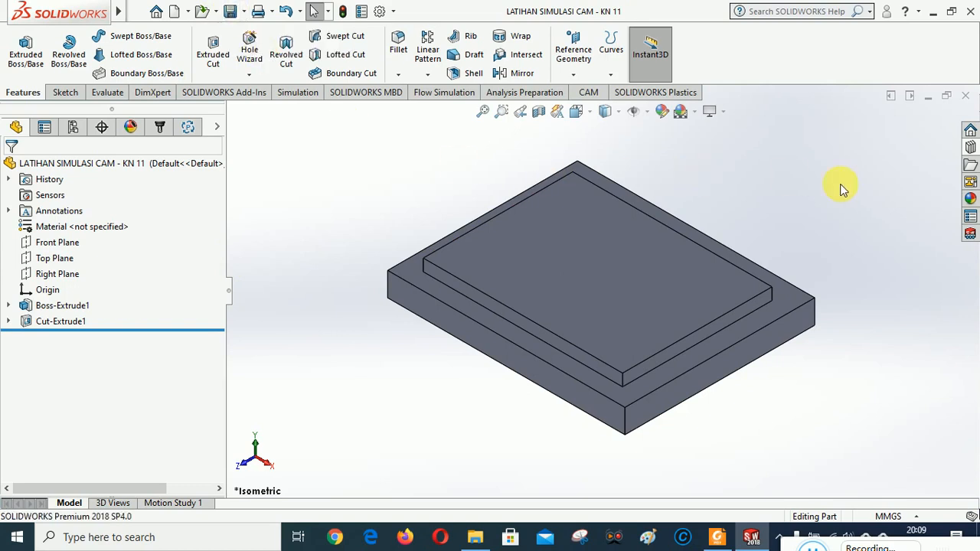
# - Switch to Foxit Reader to compare the assignment drawing's views with the model, then return to the isometric view in SOLIDWORKS
pyautogui.moveTo(508, 429); pyautogui.dragTo(650, 505, button='middle')
pyautogui.click(717, 537)
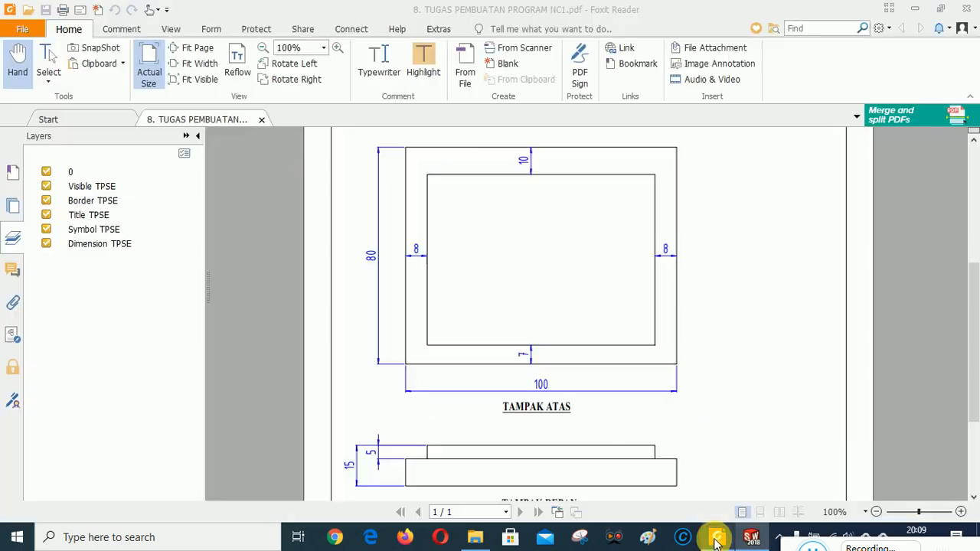
pyautogui.scroll(5, 535, 313)
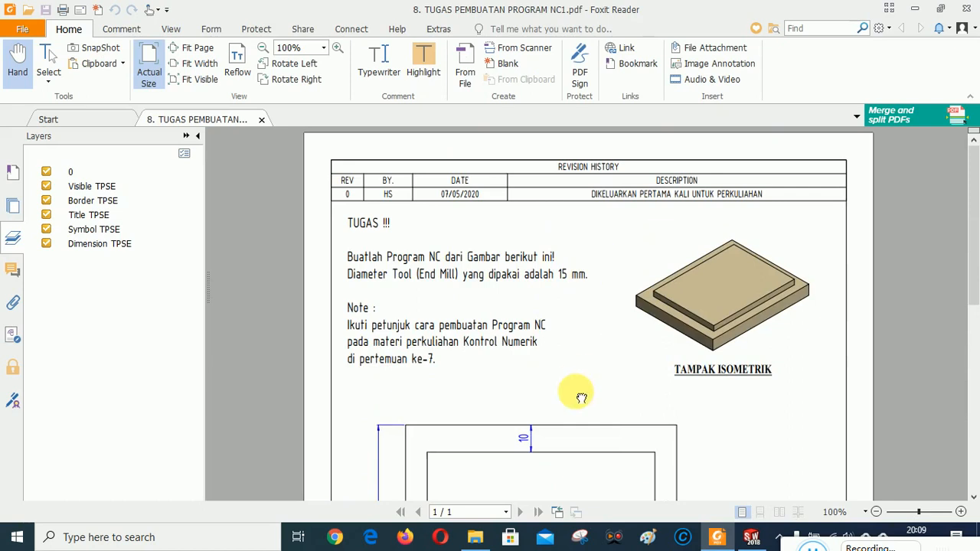
pyautogui.scroll(-2, 574, 329)
pyautogui.scroll(-4, 589, 306)
pyautogui.scroll(6, 605, 345)
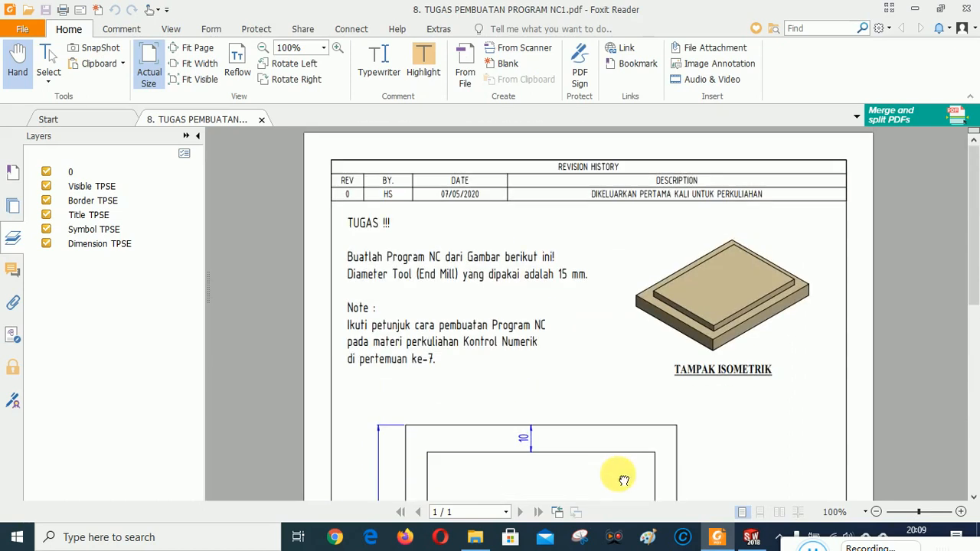
pyautogui.click(752, 538)
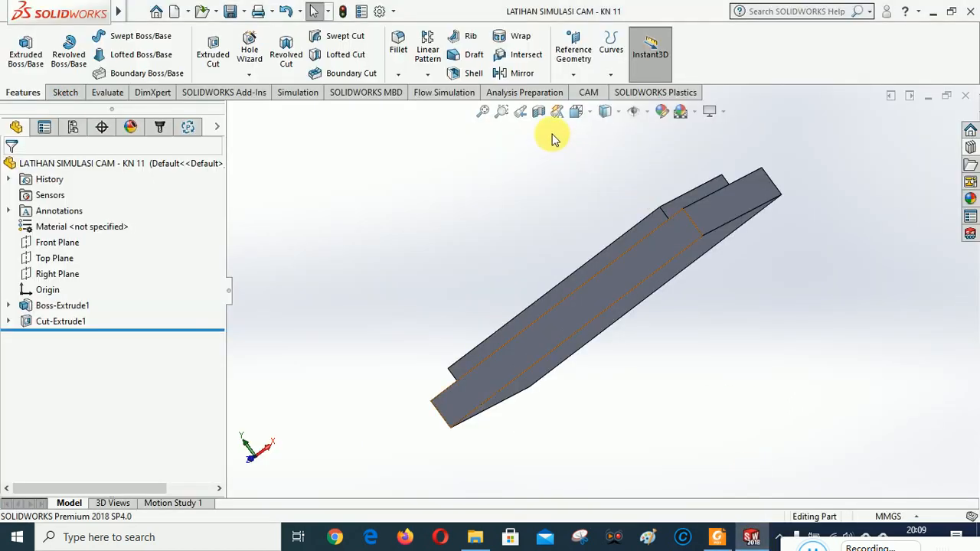
pyautogui.click(579, 113)
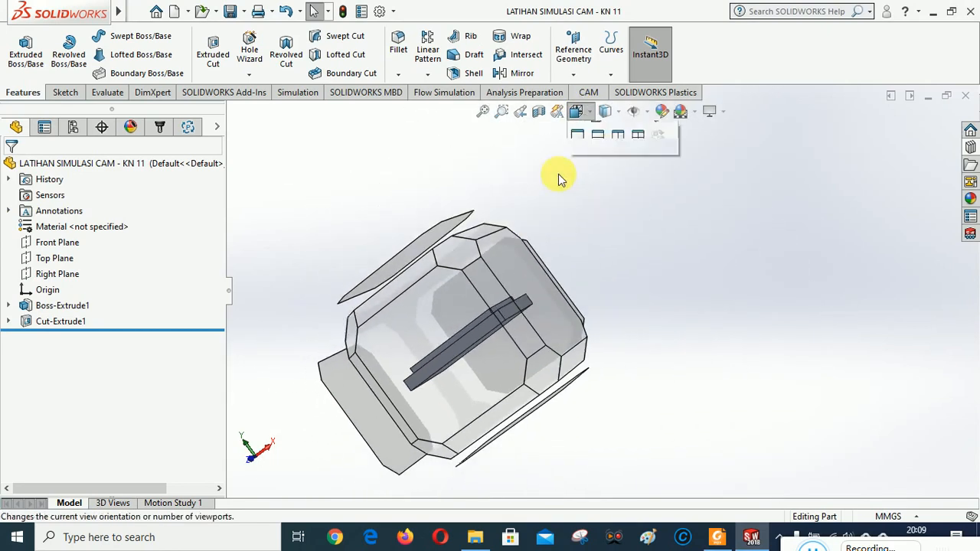
pyautogui.click(454, 257)
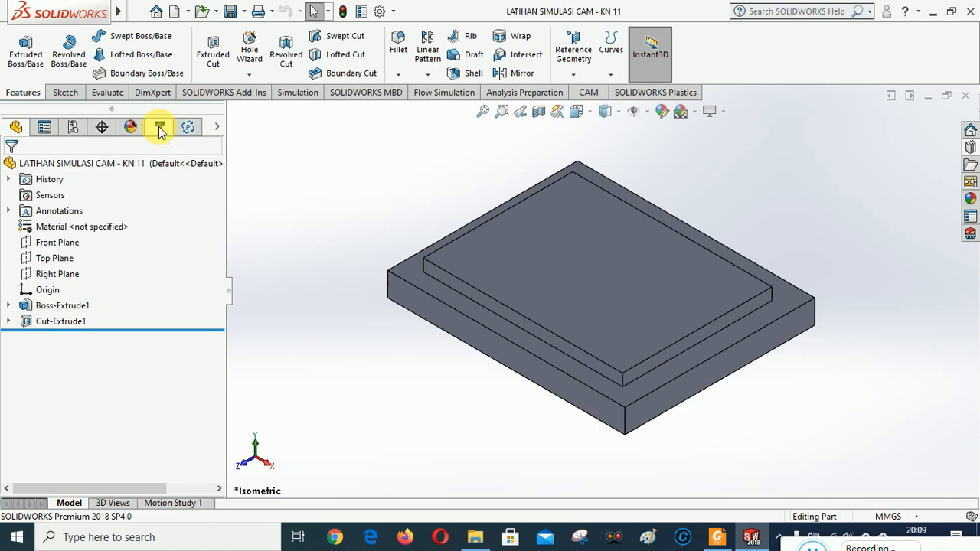
# - Start a new CAM milling job for the stepped block and review its model, stock and work coordinate system settings
pyautogui.click(159, 127)
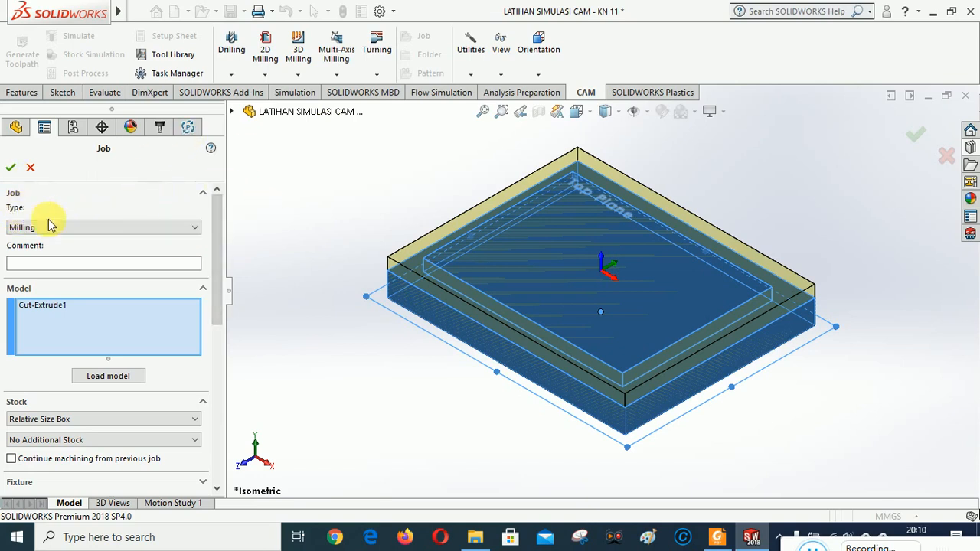
pyautogui.moveTo(216, 220); pyautogui.dragTo(214, 252)
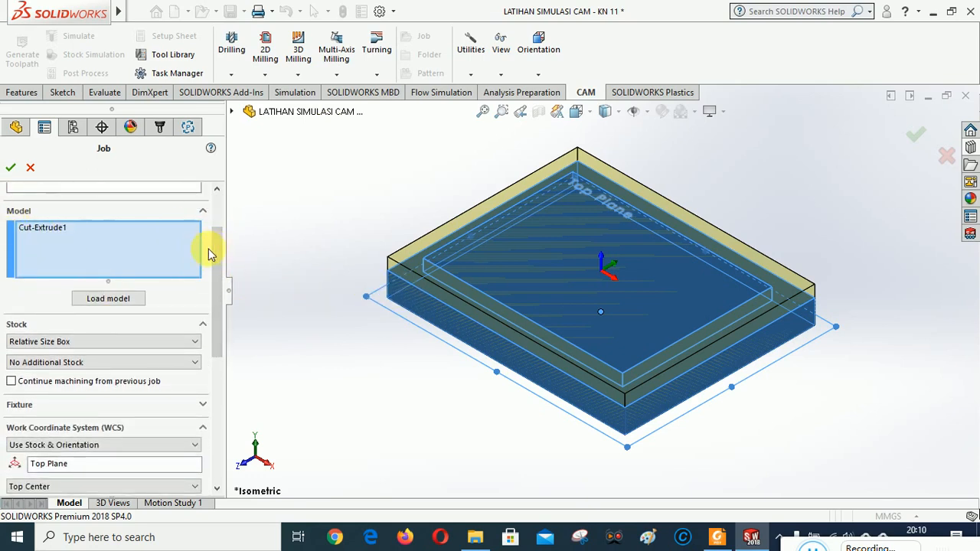
pyautogui.moveTo(216, 241); pyautogui.dragTo(217, 250)
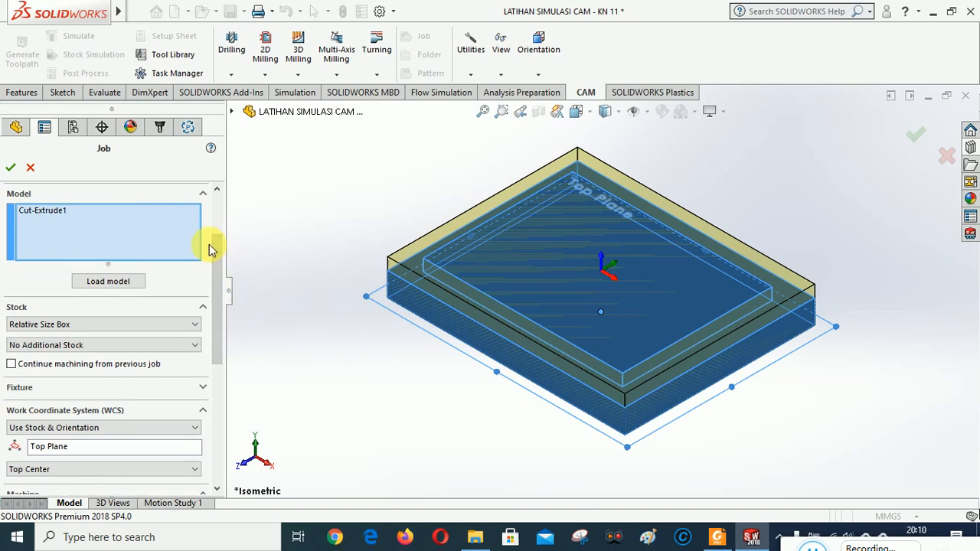
pyautogui.moveTo(219, 248); pyautogui.dragTo(229, 267)
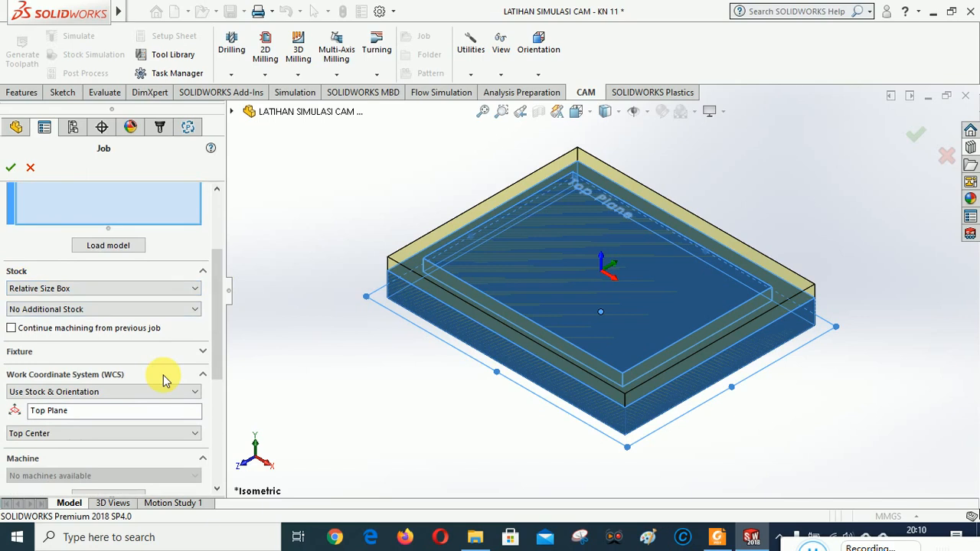
# - Set the job stock to Add Stock to Sides and Top-Bottom with a 2 mm side offset and a 2 mm top offset
pyautogui.click(88, 309)
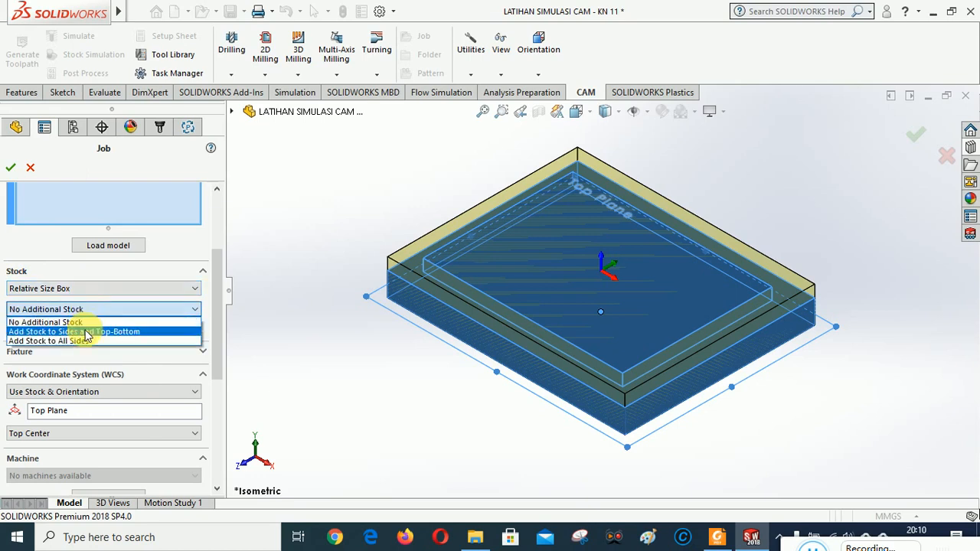
pyautogui.click(88, 332)
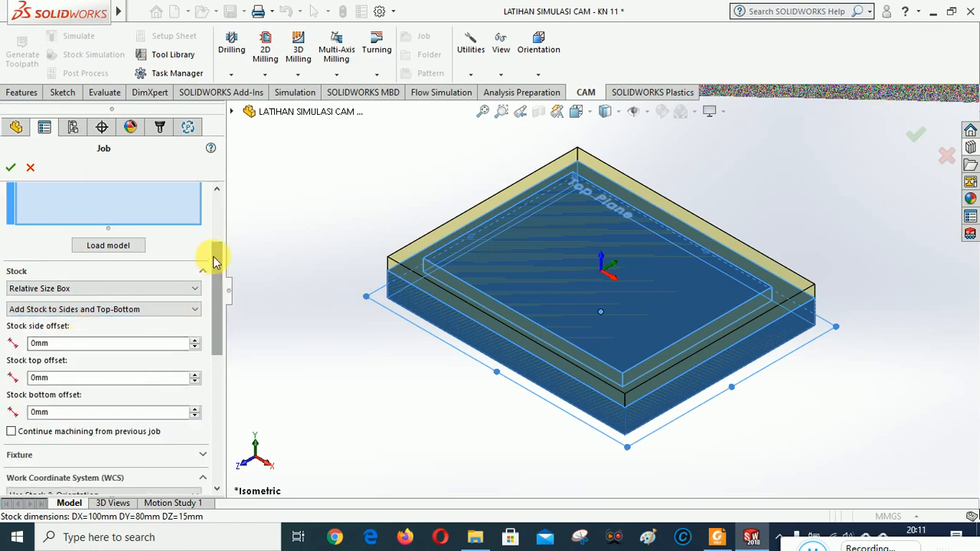
pyautogui.moveTo(214, 260); pyautogui.dragTo(214, 273)
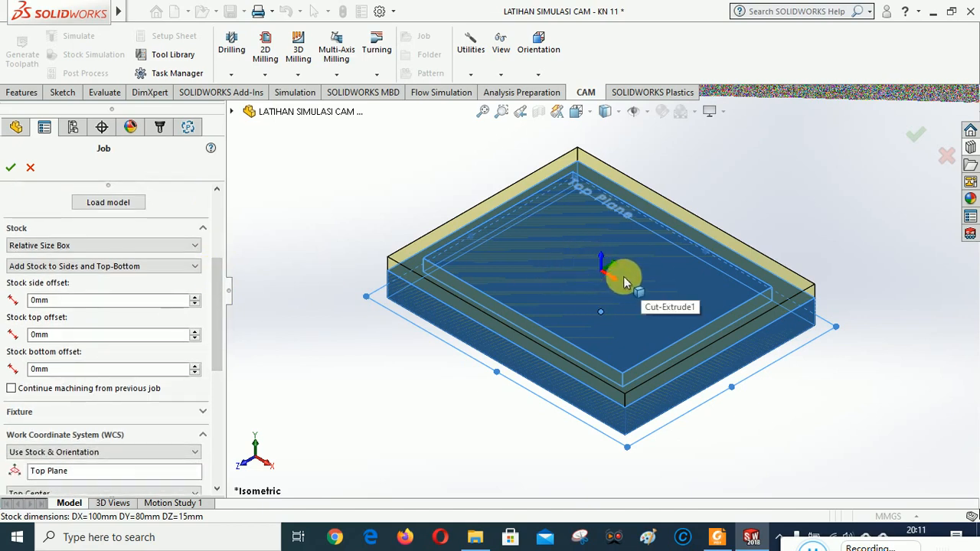
pyautogui.click(195, 297)
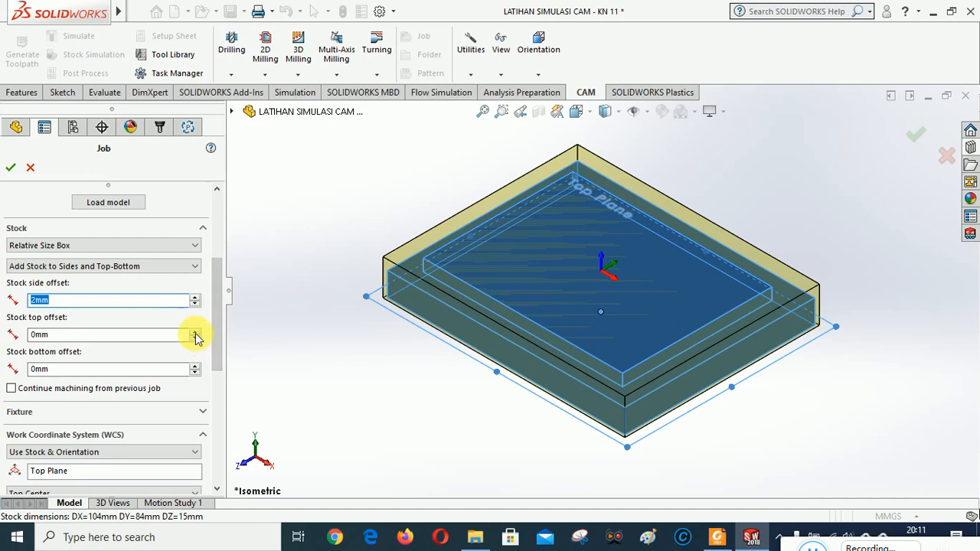
pyautogui.click(194, 331)
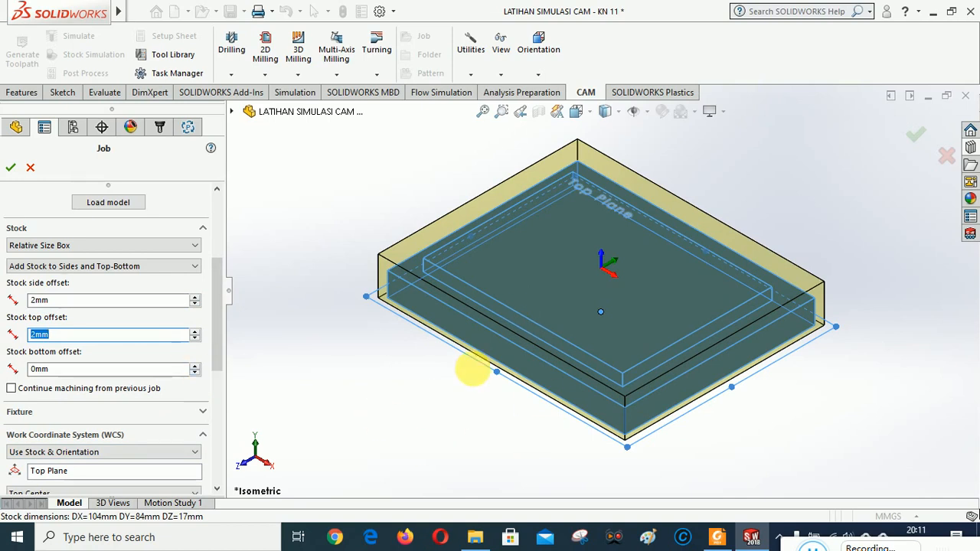
# - Set the stock bottom offset to 5 mm while checking the stock in the front view
pyautogui.click(576, 111)
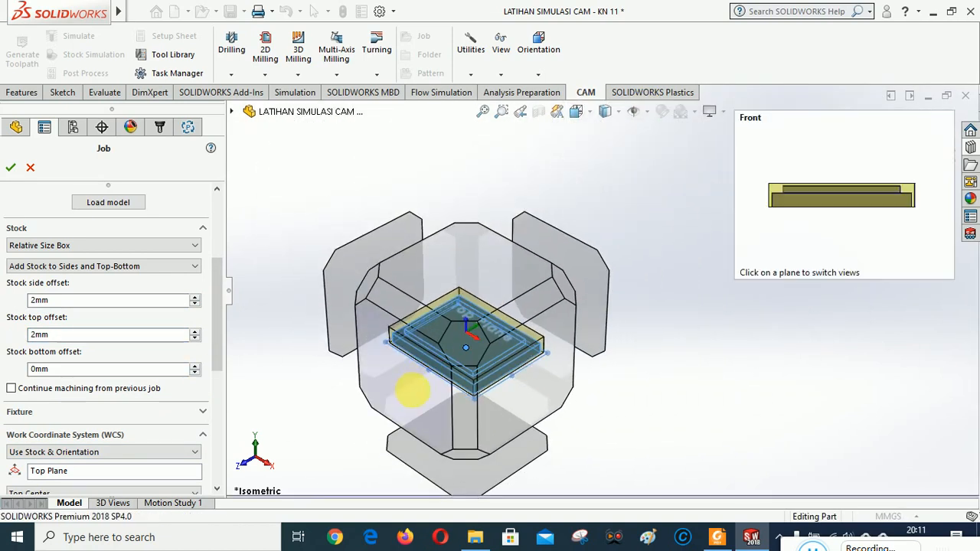
pyautogui.click(411, 393)
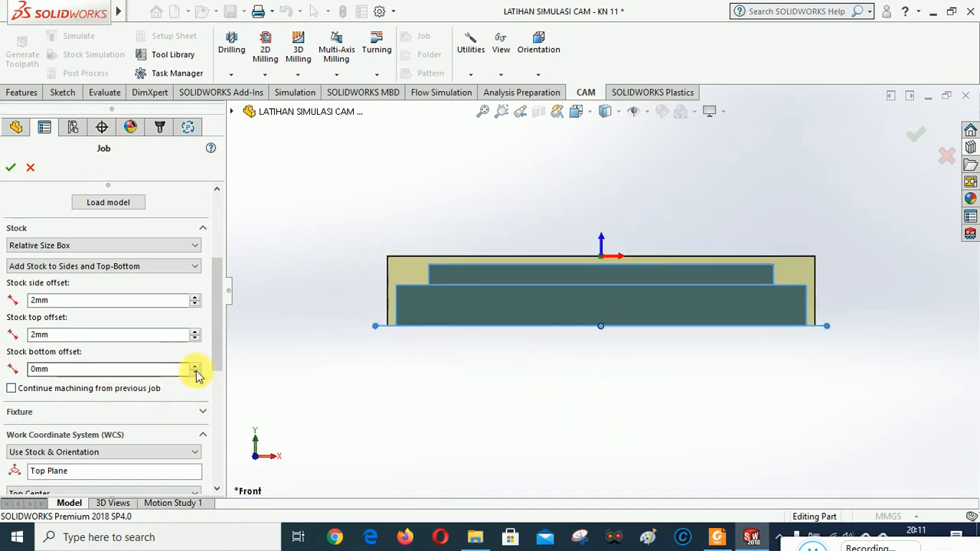
pyautogui.scroll(4, 193, 369)
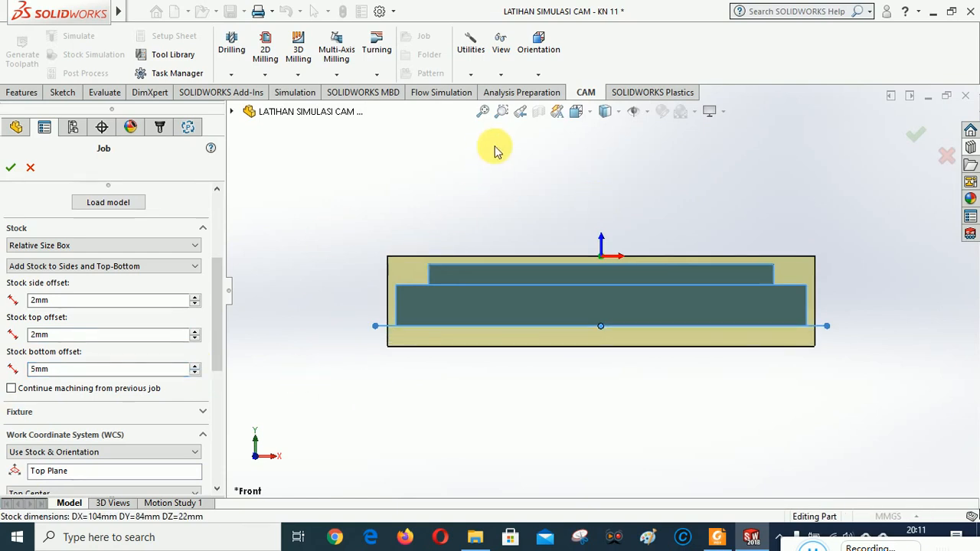
pyautogui.click(575, 112)
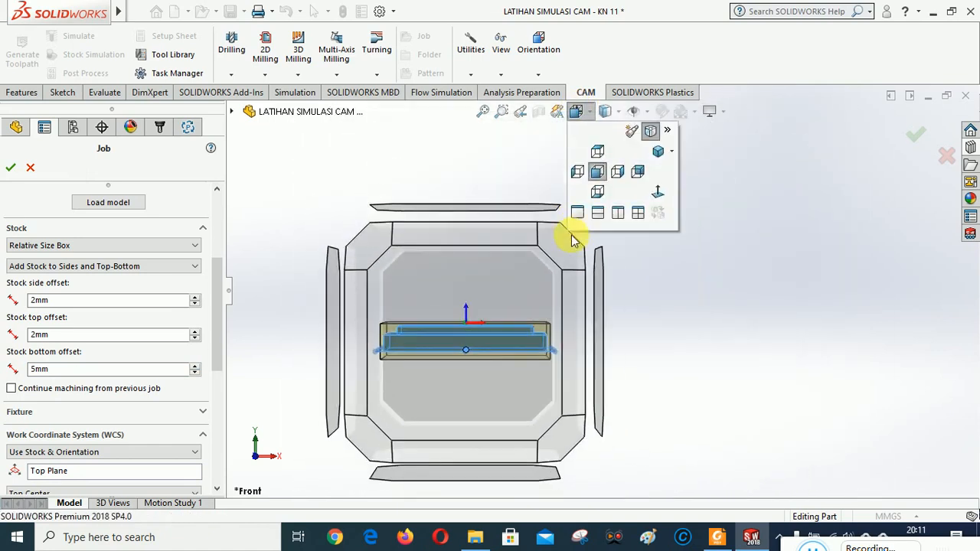
# - Return to the isometric view and set the job's work coordinate system origin to Top Corner 1 of the stock
pyautogui.click(567, 250)
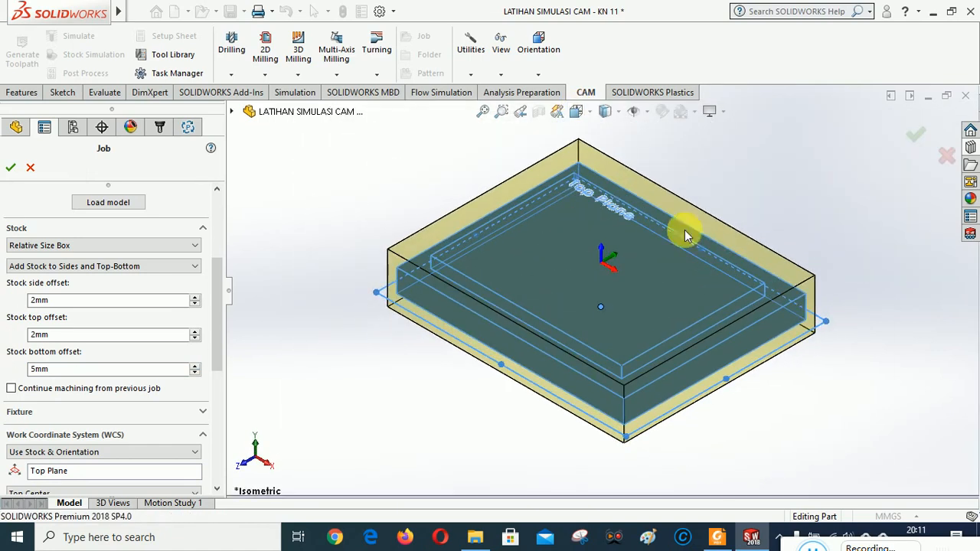
pyautogui.moveTo(220, 288); pyautogui.dragTo(217, 359)
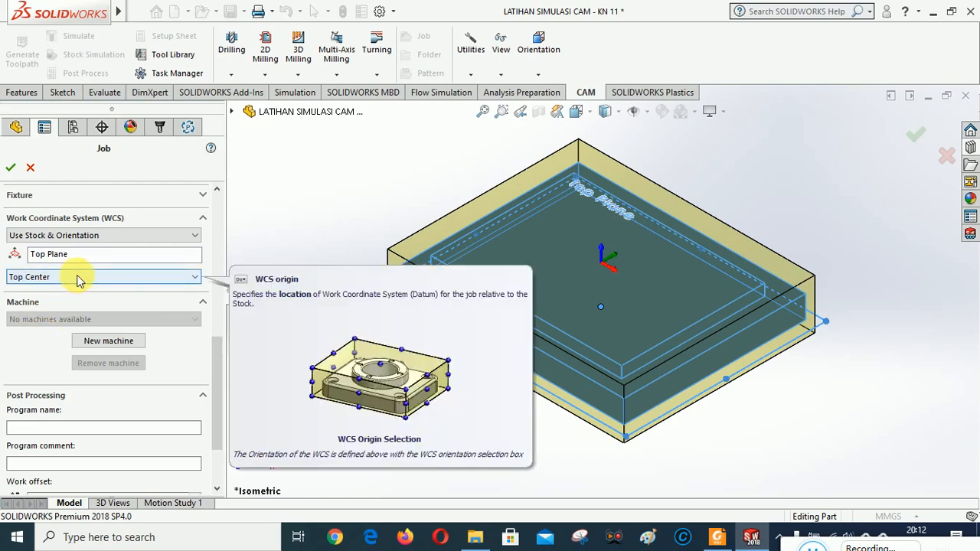
pyautogui.click(57, 280)
pyautogui.click(23, 298)
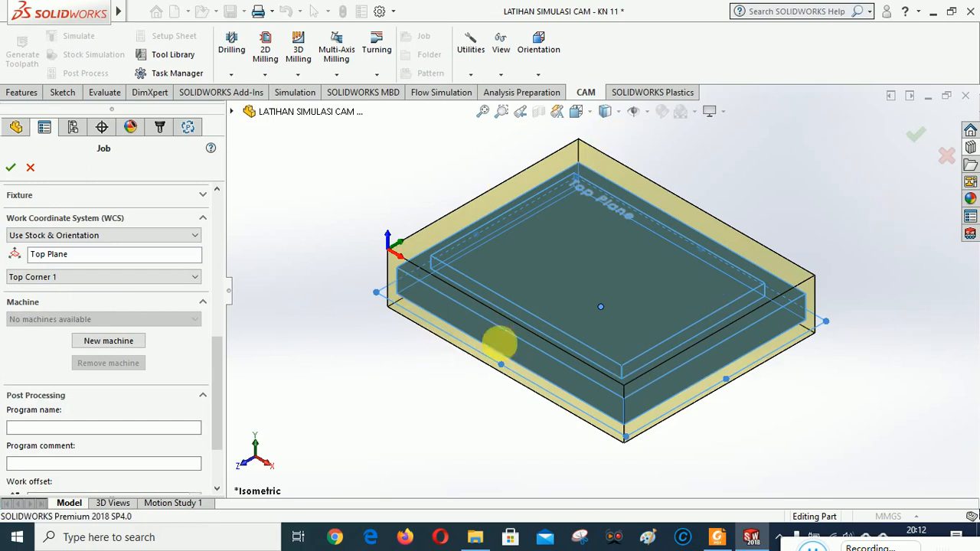
# - Enter 1011 as the program name for post processing and accept the milling job
pyautogui.moveTo(219, 365); pyautogui.dragTo(217, 400)
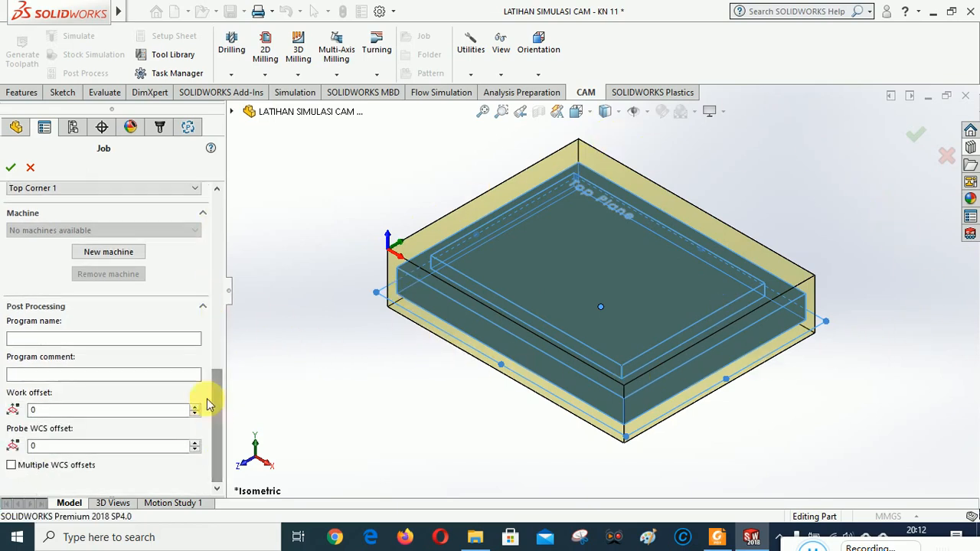
pyautogui.click(65, 339)
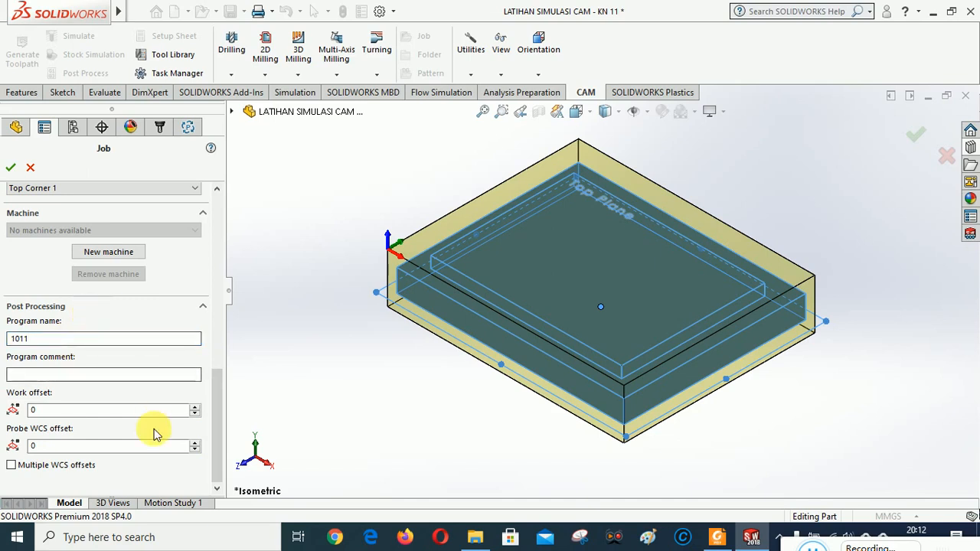
pyautogui.moveTo(219, 396); pyautogui.dragTo(219, 192)
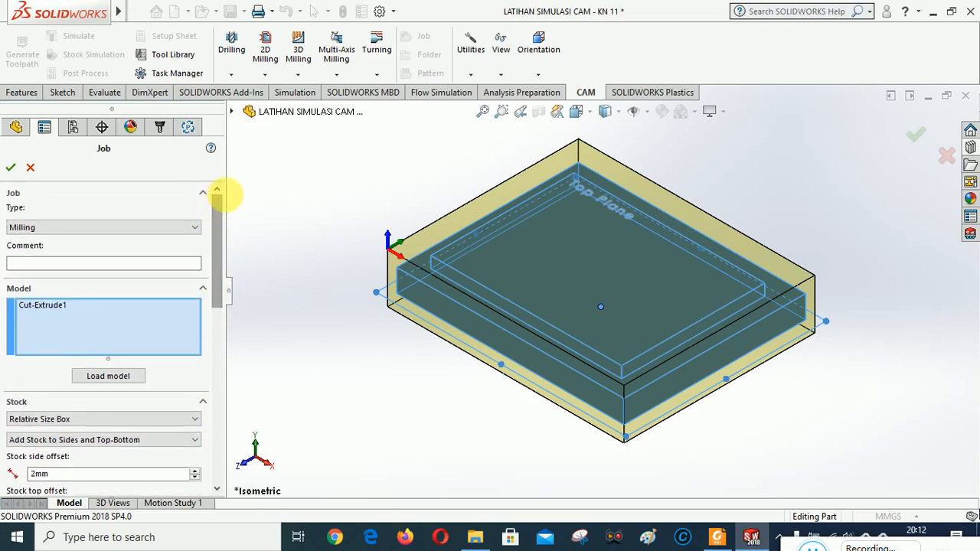
pyautogui.click(10, 169)
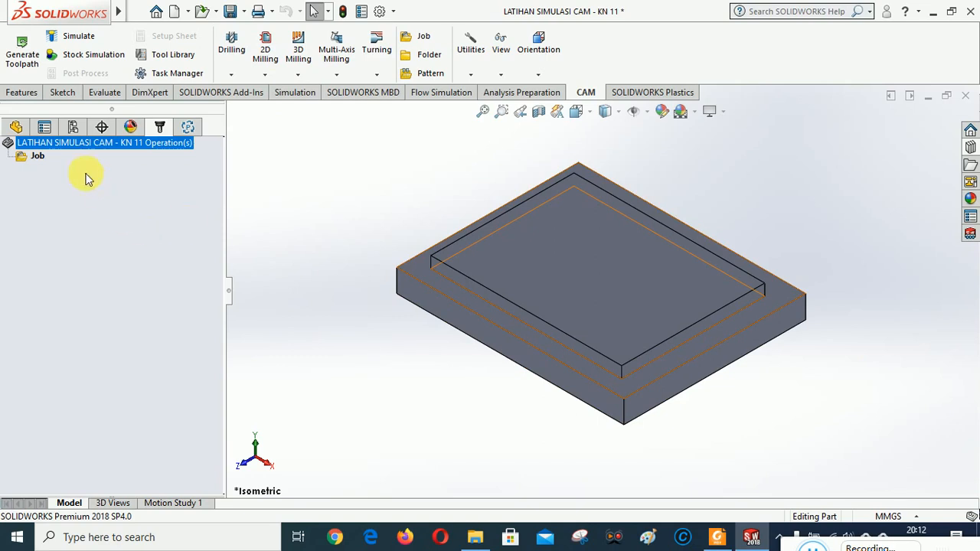
# - Rename the milling job as Job (2D Milling)
pyautogui.rightClick(38, 158)
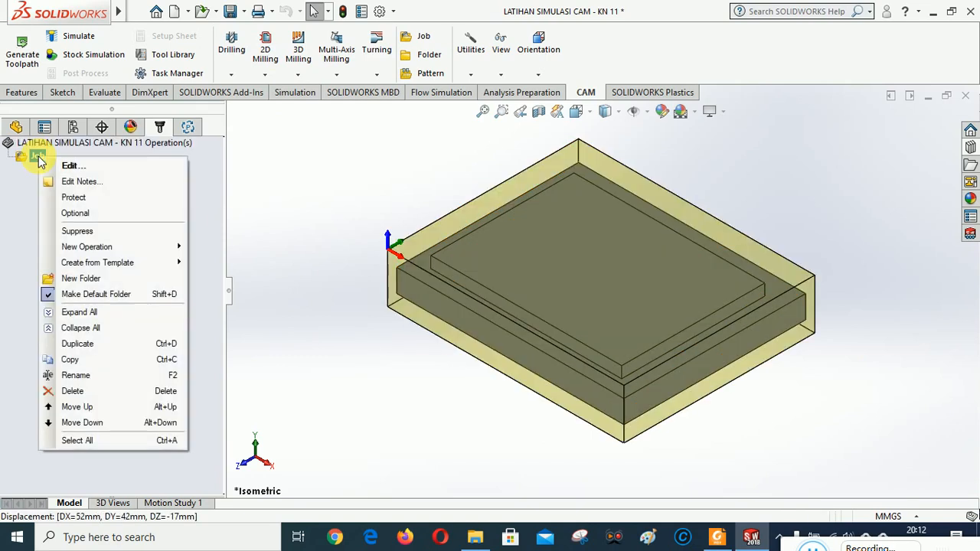
pyautogui.click(77, 375)
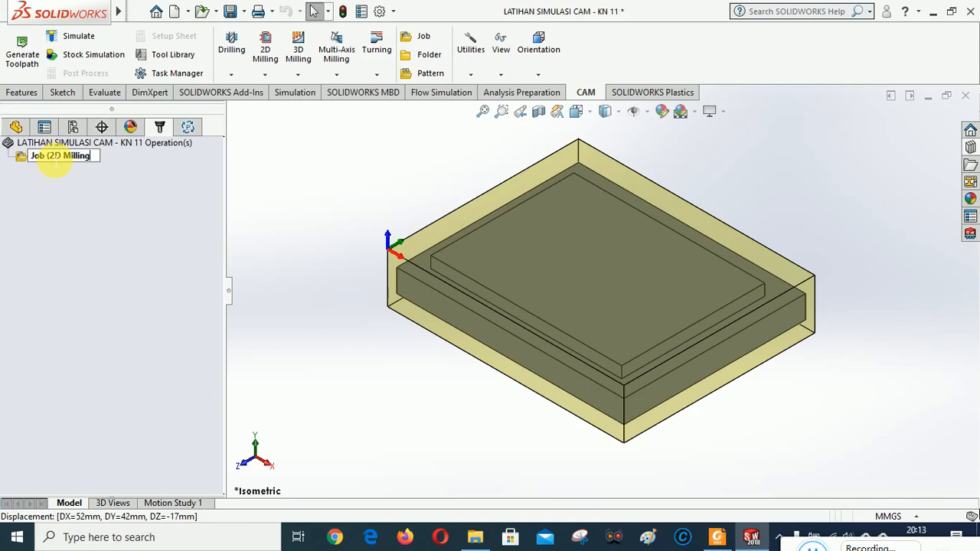
pyautogui.press('Return')
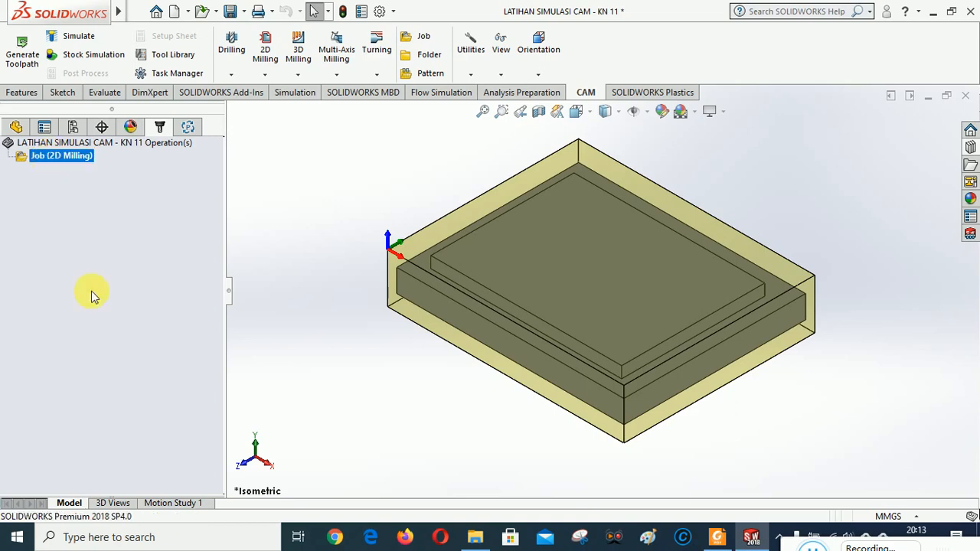
pyautogui.click(111, 333)
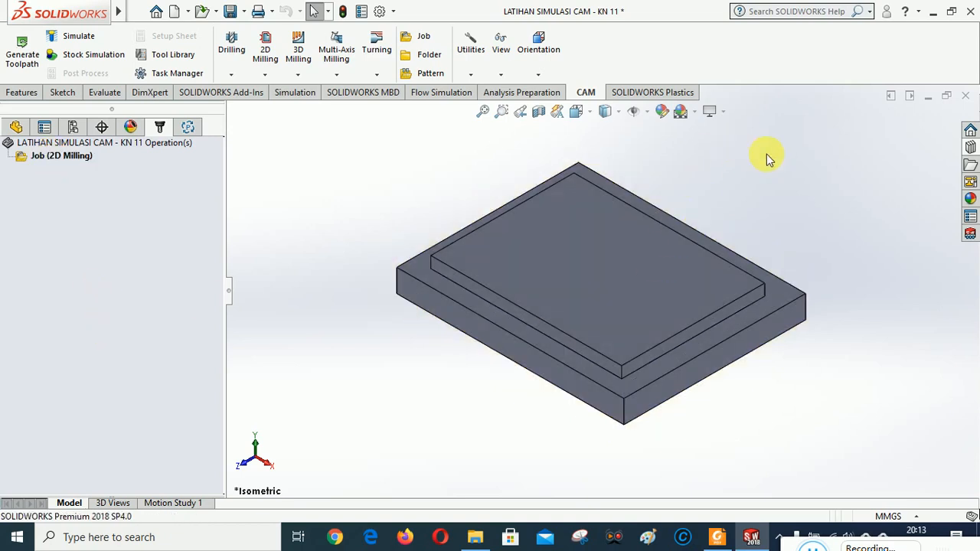
pyautogui.click(839, 175)
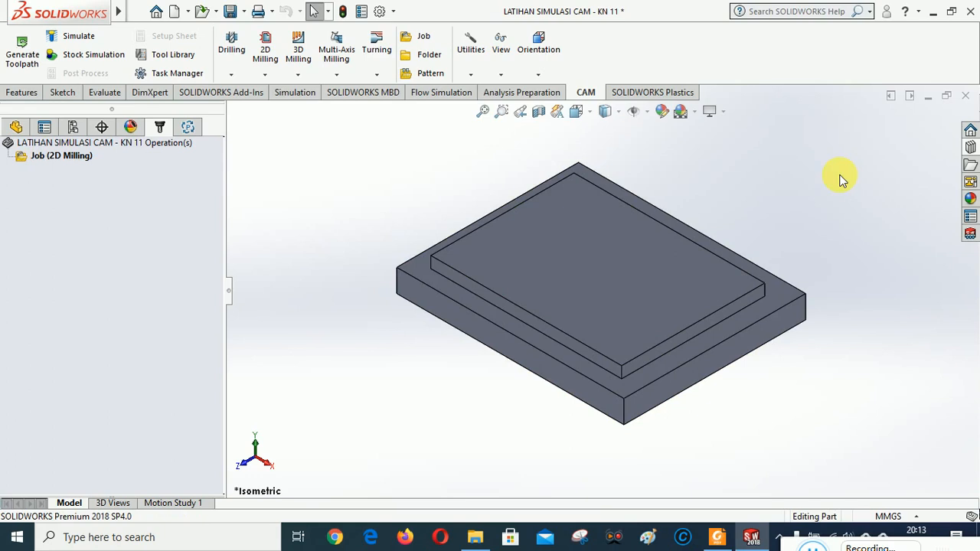
pyautogui.click(62, 157)
pyautogui.click(70, 278)
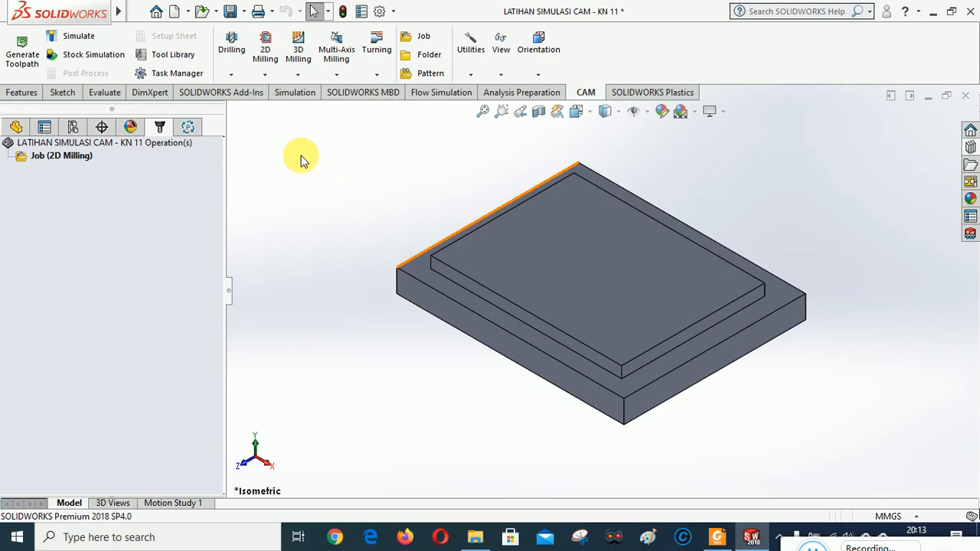
# - Start a 2D Face operation with its tool selection open, and check the required end mill diameter in Foxit Reader before returning to SOLIDWORKS
pyautogui.click(266, 76)
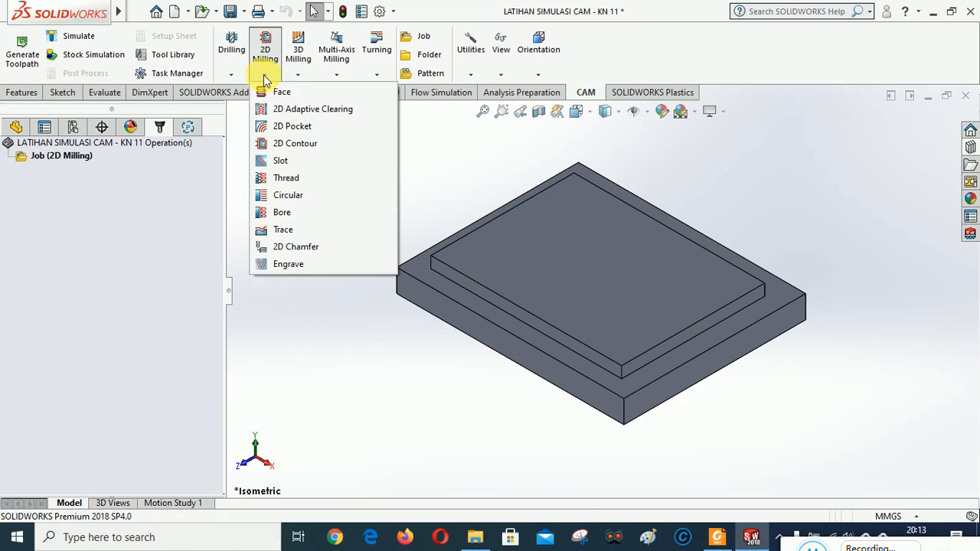
pyautogui.click(282, 92)
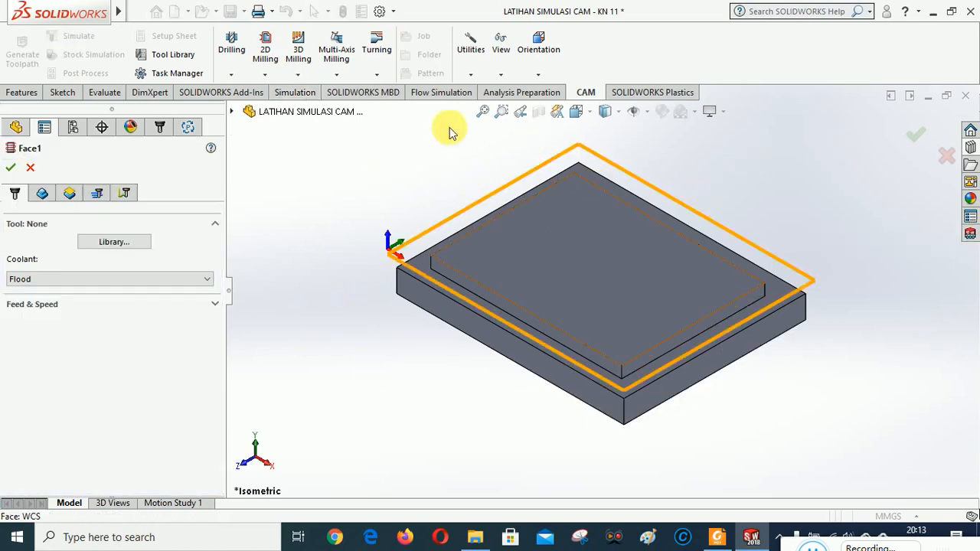
pyautogui.click(113, 243)
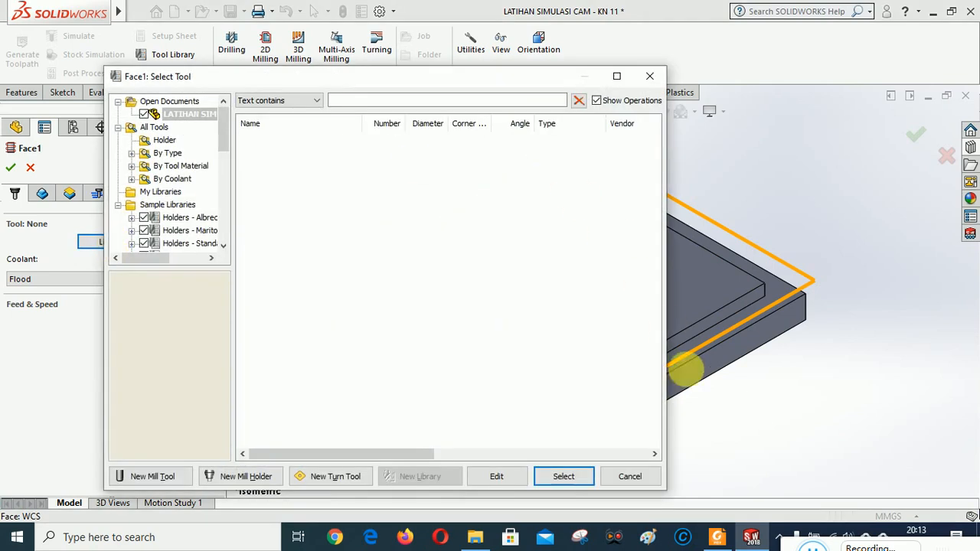
pyautogui.click(714, 537)
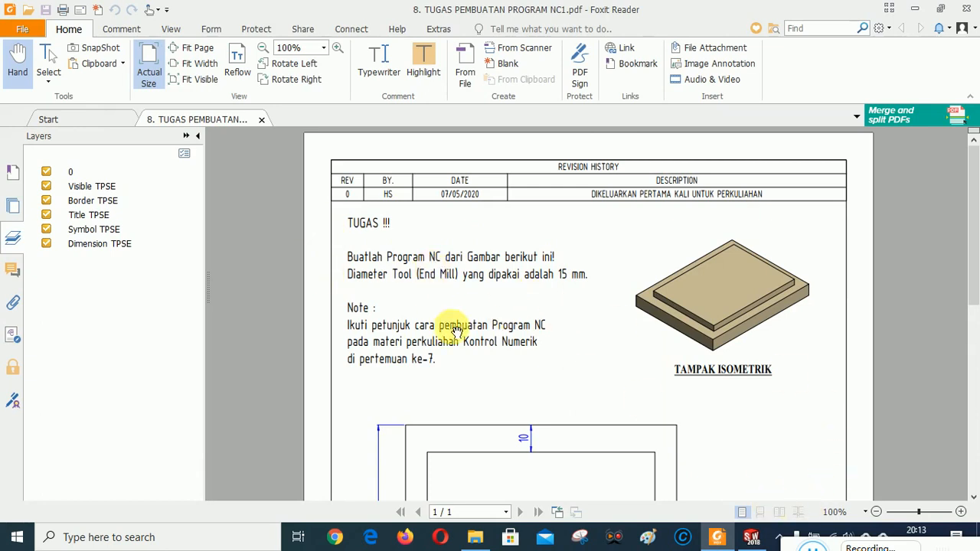
pyautogui.click(751, 537)
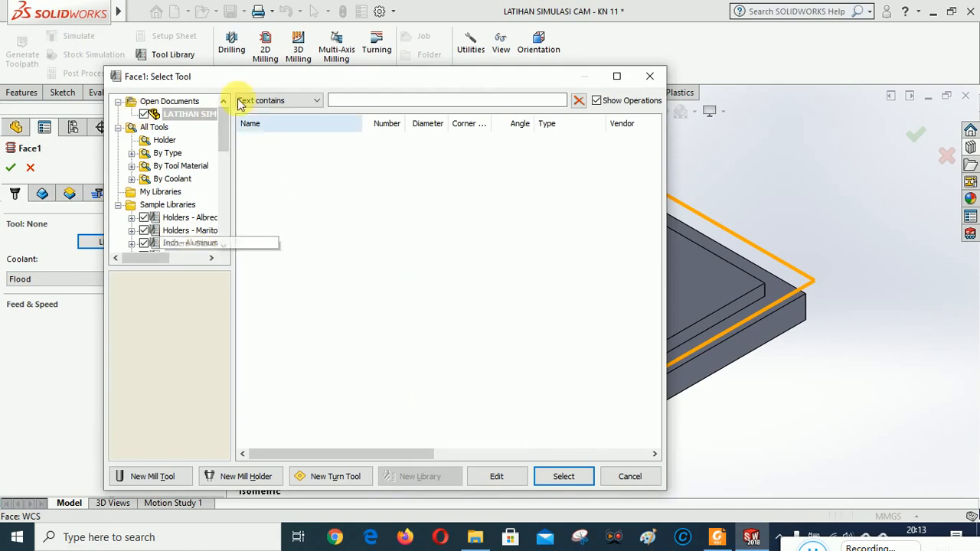
# - Assign the #2 - Ø16 mm flat mill from the Tutorial sample library to the Face operation
pyautogui.scroll(-1, 224, 134)
pyautogui.moveTo(224, 134); pyautogui.dragTo(223, 205)
pyautogui.click(176, 244)
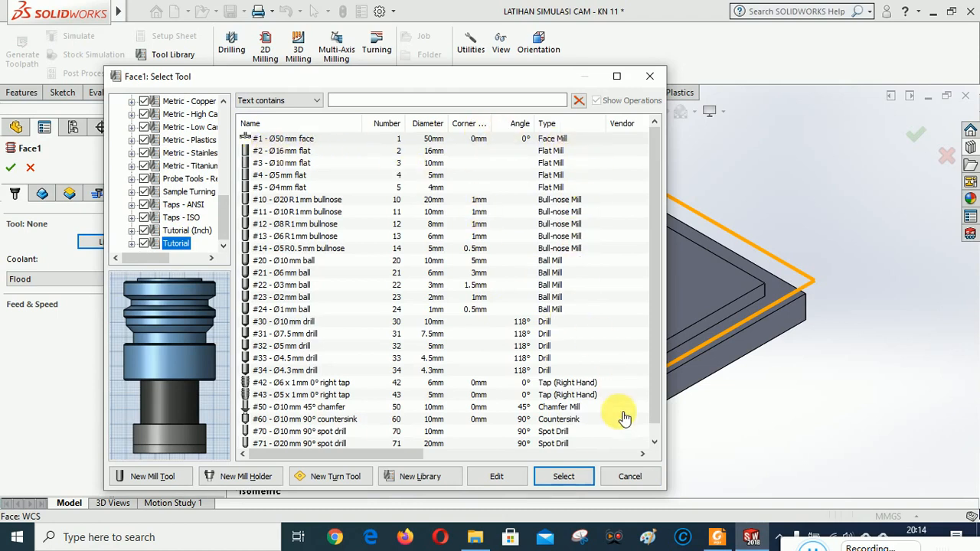
pyautogui.click(289, 152)
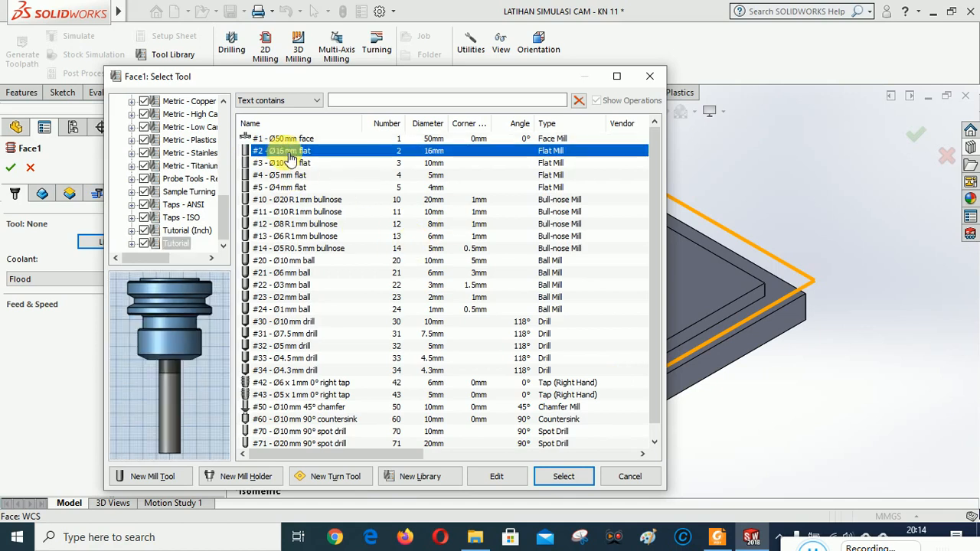
pyautogui.click(570, 477)
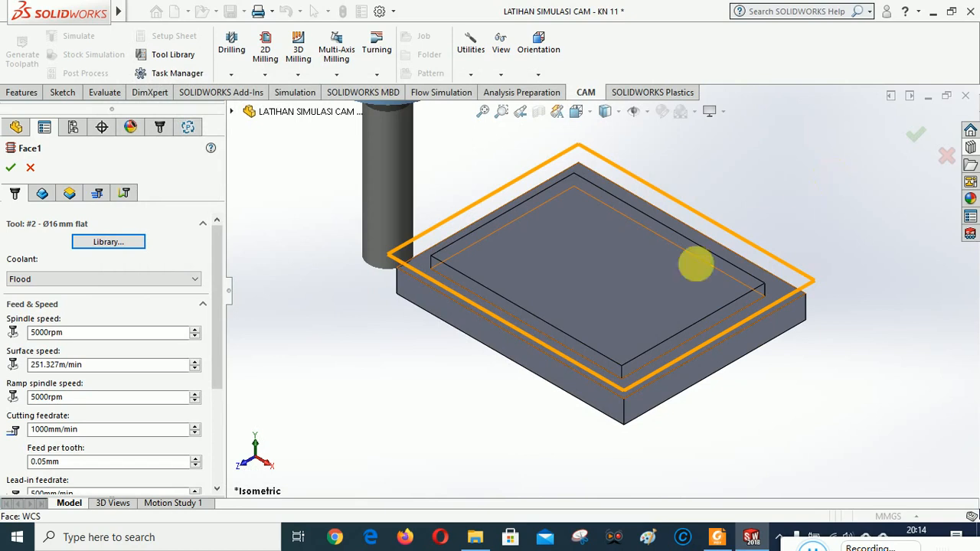
# - Edit the Face operation's flat mill and set its cutter diameter to 15 mm
pyautogui.click(111, 243)
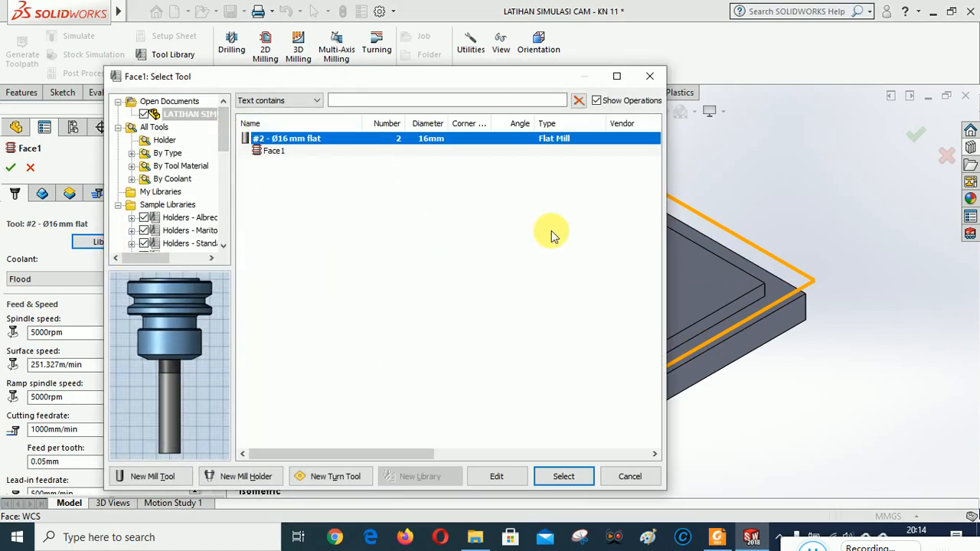
pyautogui.click(499, 476)
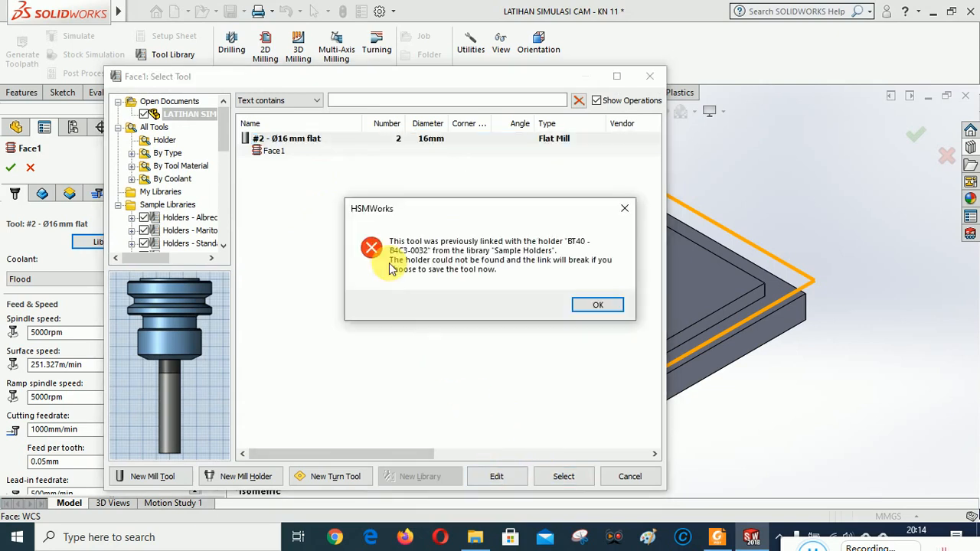
pyautogui.click(596, 306)
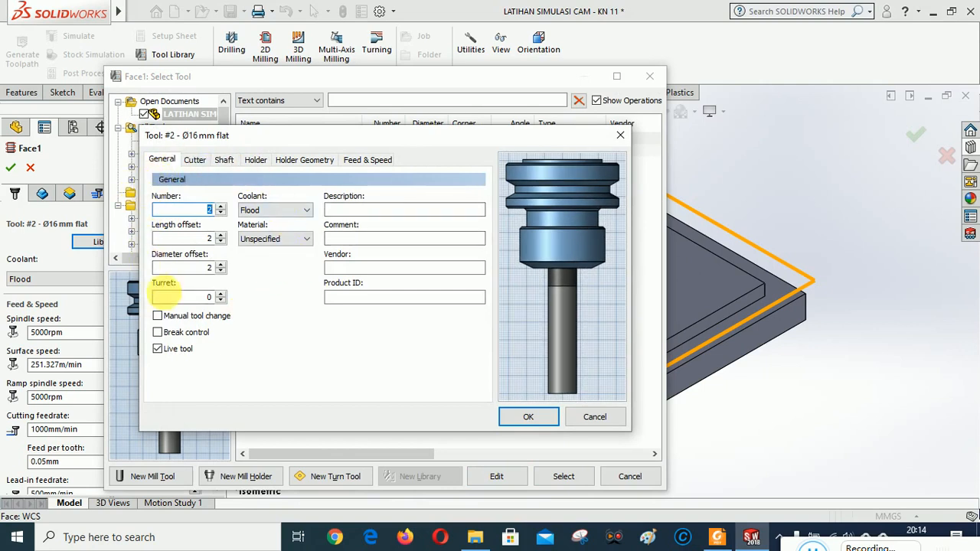
pyautogui.click(194, 159)
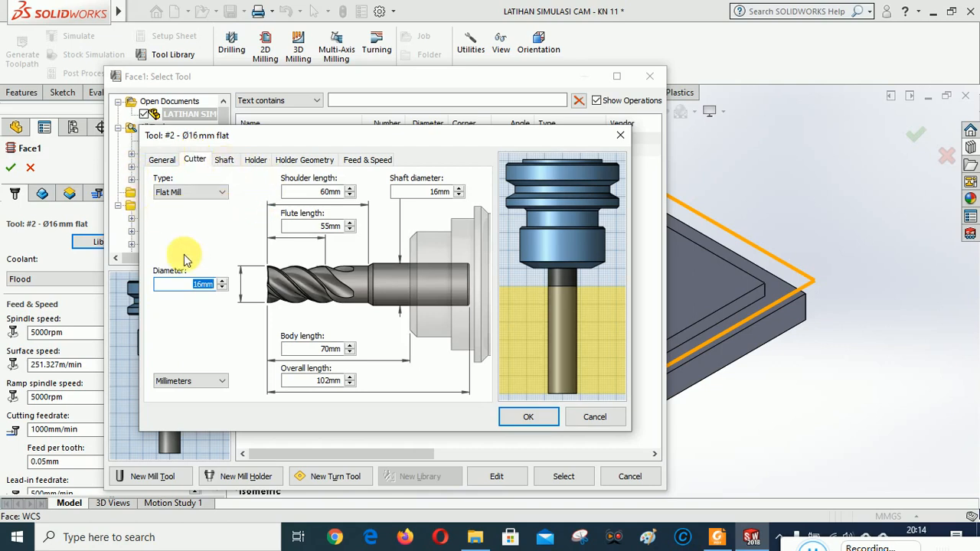
pyautogui.click(223, 289)
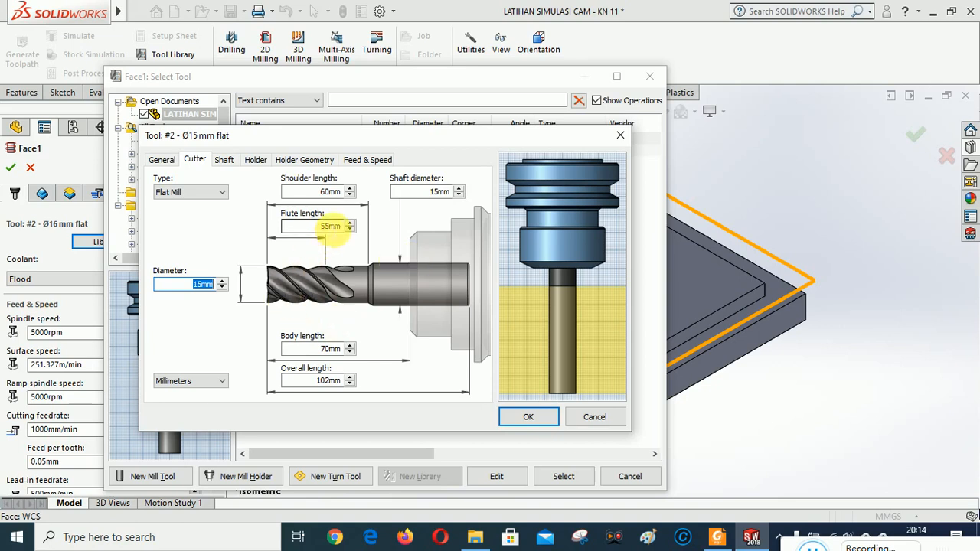
# - Set the flat mill's flute length to 20 mm and its shoulder length to 25 mm
pyautogui.doubleClick(330, 226)
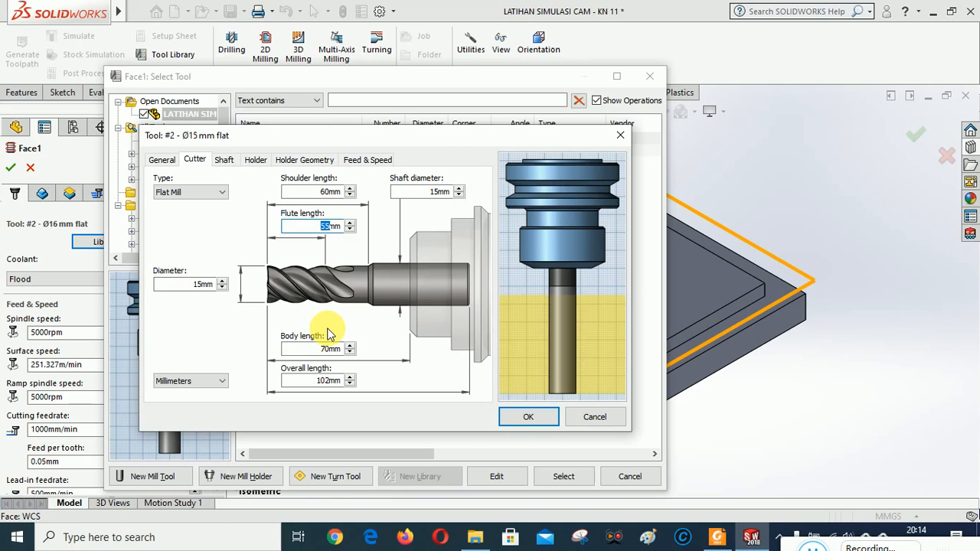
pyautogui.write('20')
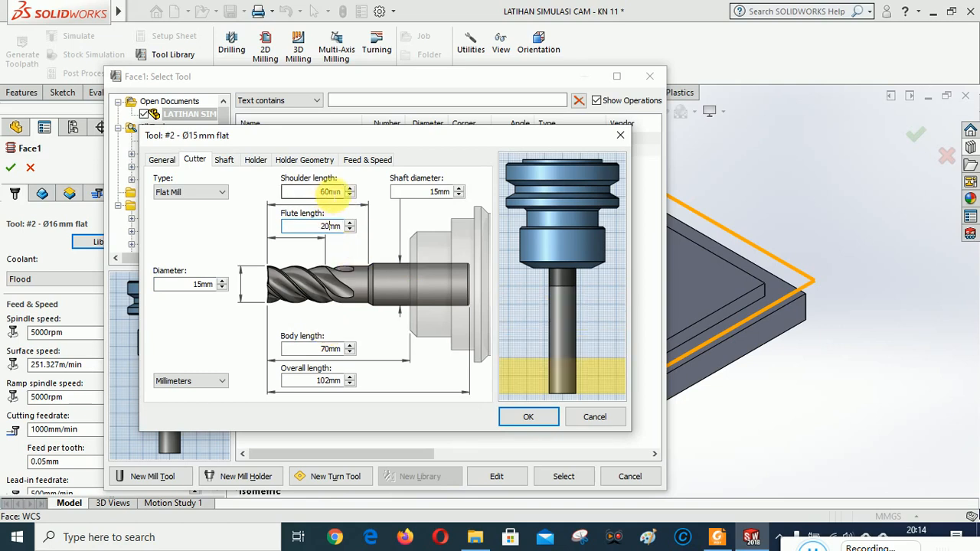
pyautogui.doubleClick(306, 191)
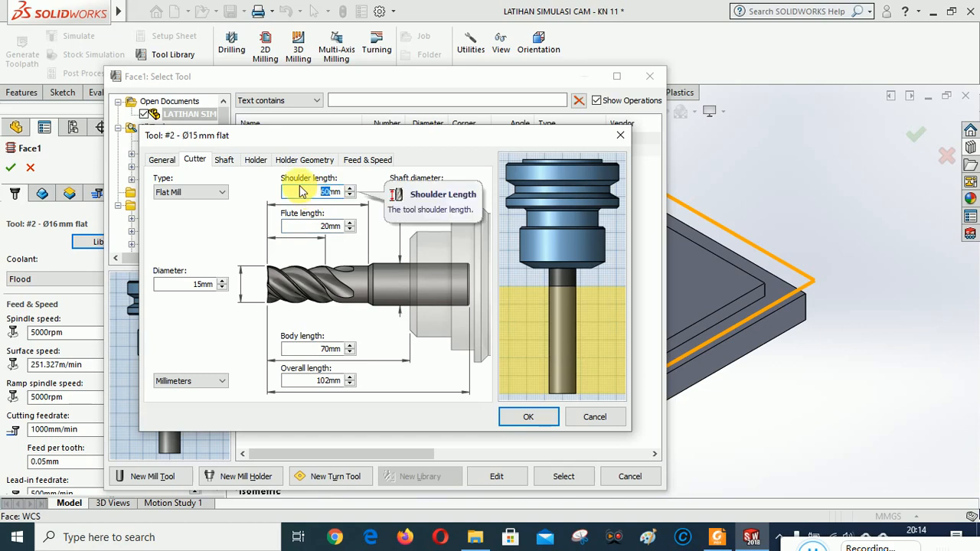
pyautogui.write('25')
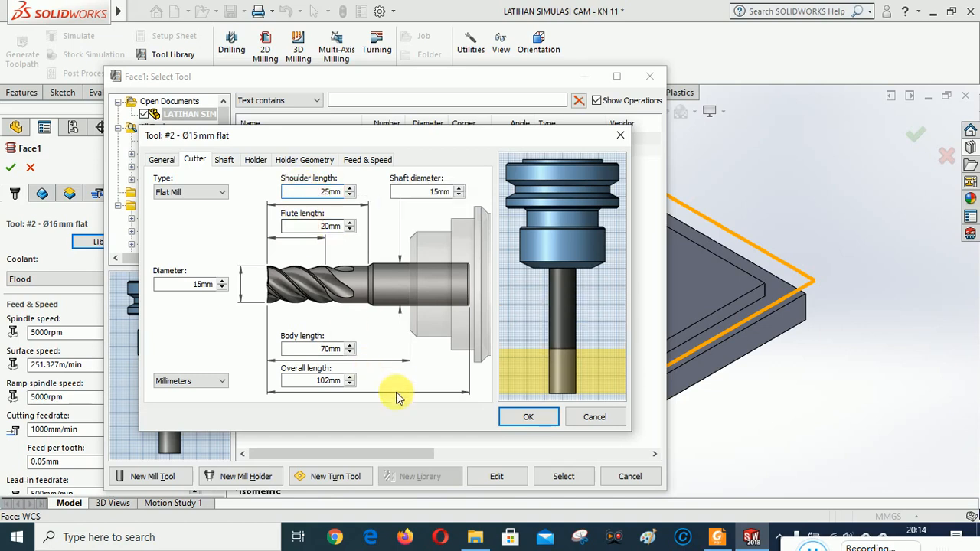
# - Set the flat mill's body length to 30 mm and its overall length to 50 mm
pyautogui.doubleClick(321, 349)
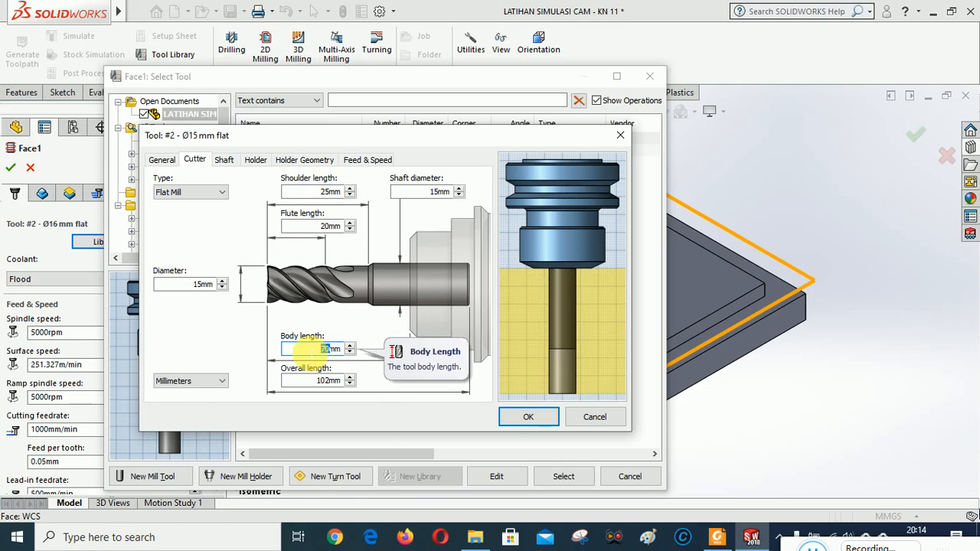
pyautogui.write('30')
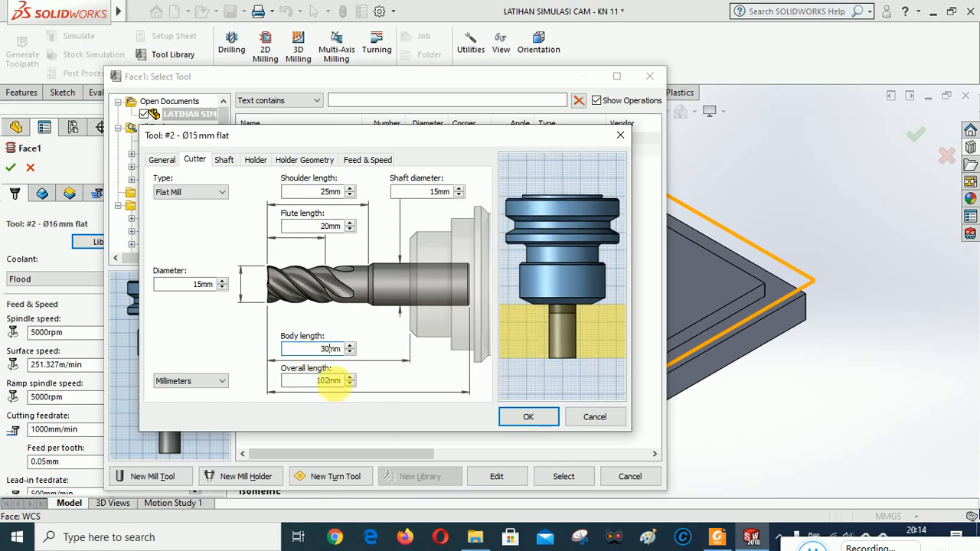
pyautogui.doubleClick(320, 381)
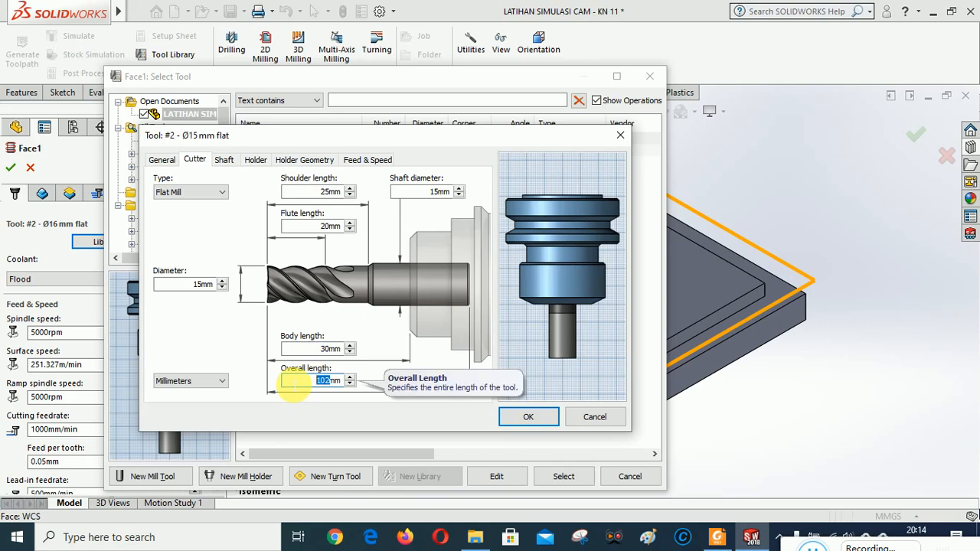
pyautogui.write('3')
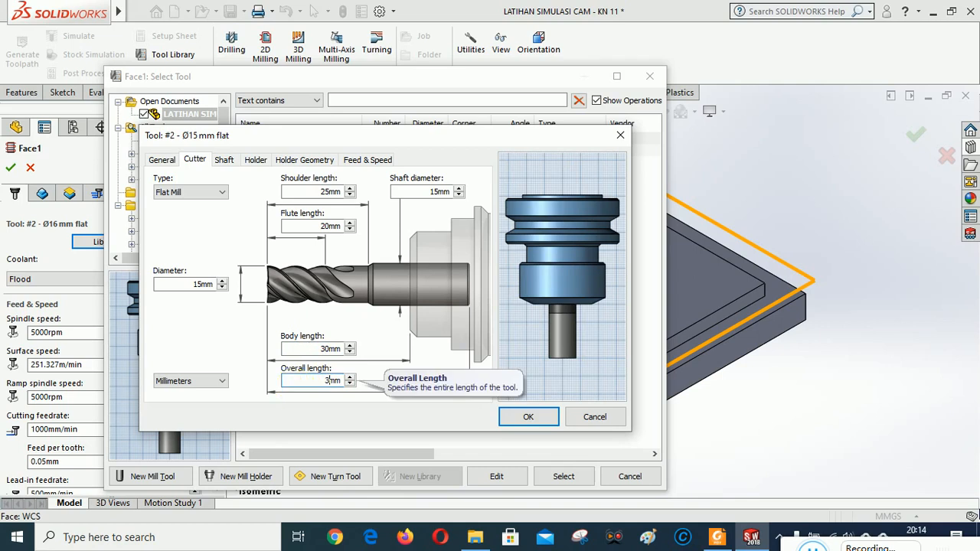
pyautogui.write('50')
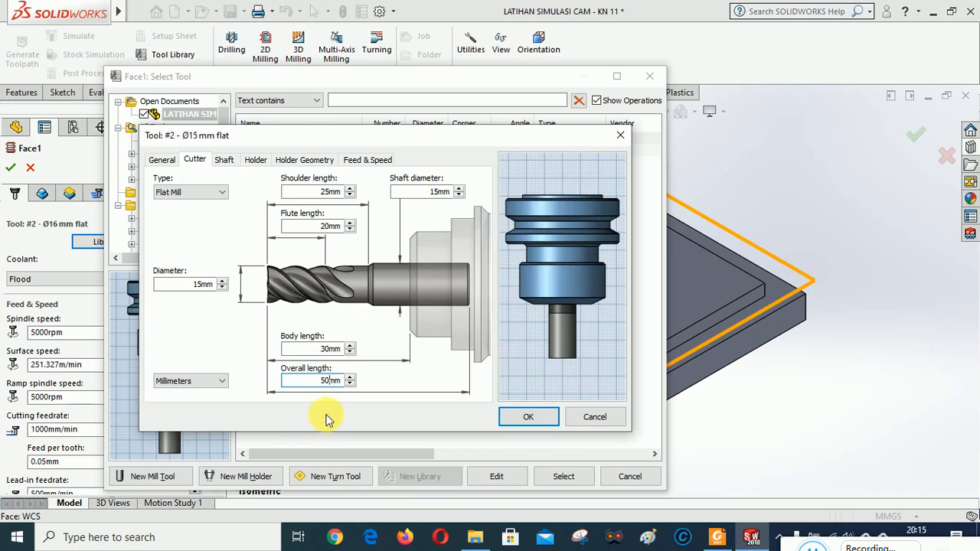
# - Set the 15 mm flat mill's spindle speed to 3000 rpm in its feed and speed data
pyautogui.click(227, 161)
pyautogui.click(251, 161)
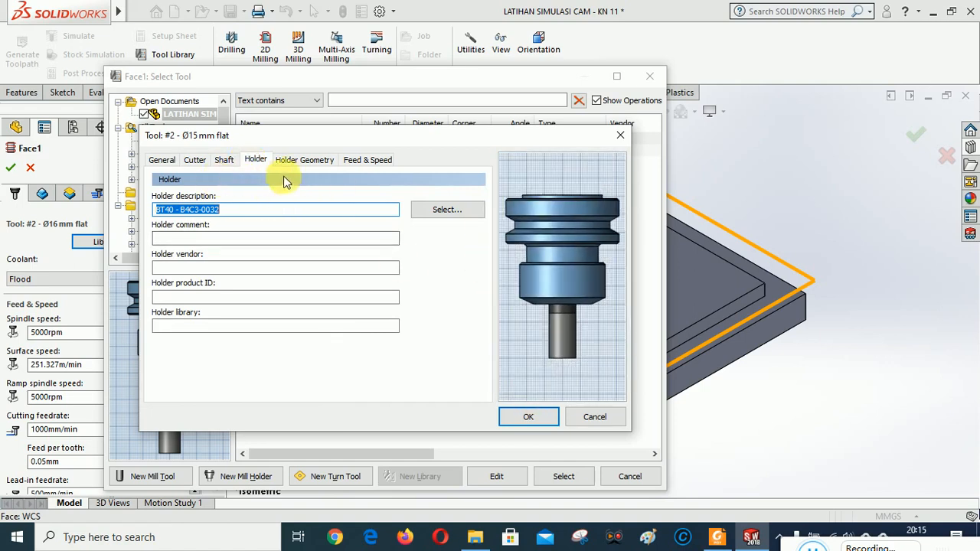
pyautogui.click(376, 161)
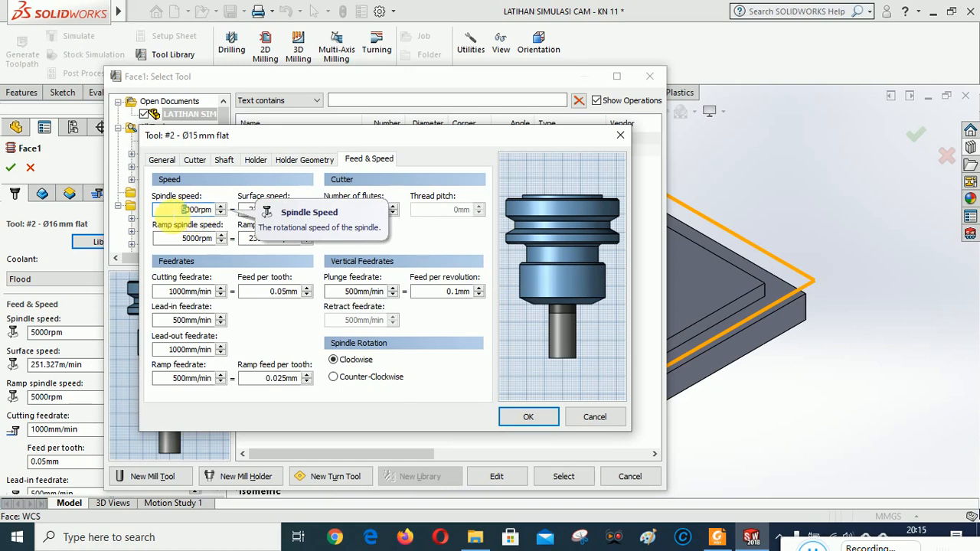
pyautogui.press('BackSpace')
pyautogui.write('3')
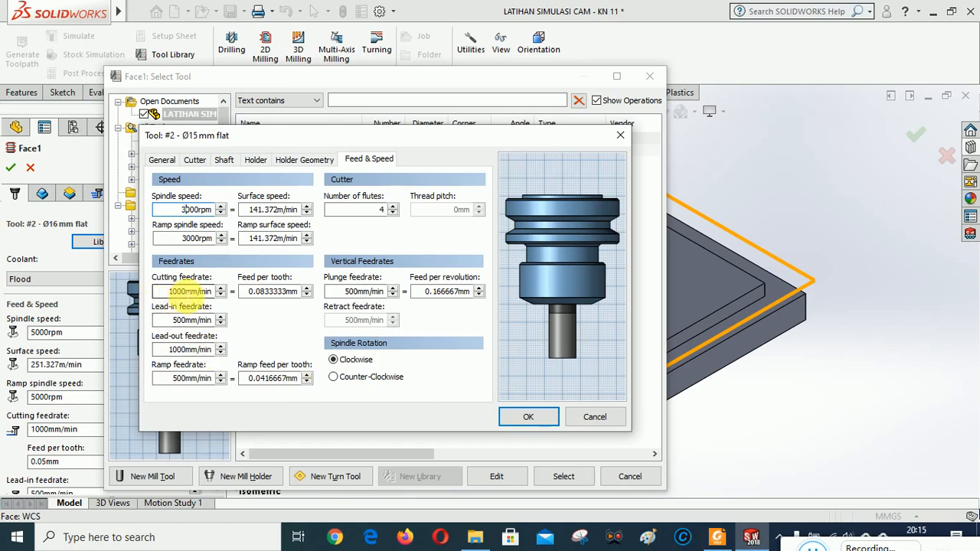
# - Set the flat mill's cutting, lead-in, lead-out, ramp and plunge feedrates to 60 mm/min each
pyautogui.moveTo(183, 293); pyautogui.dragTo(146, 296)
pyautogui.write('6')
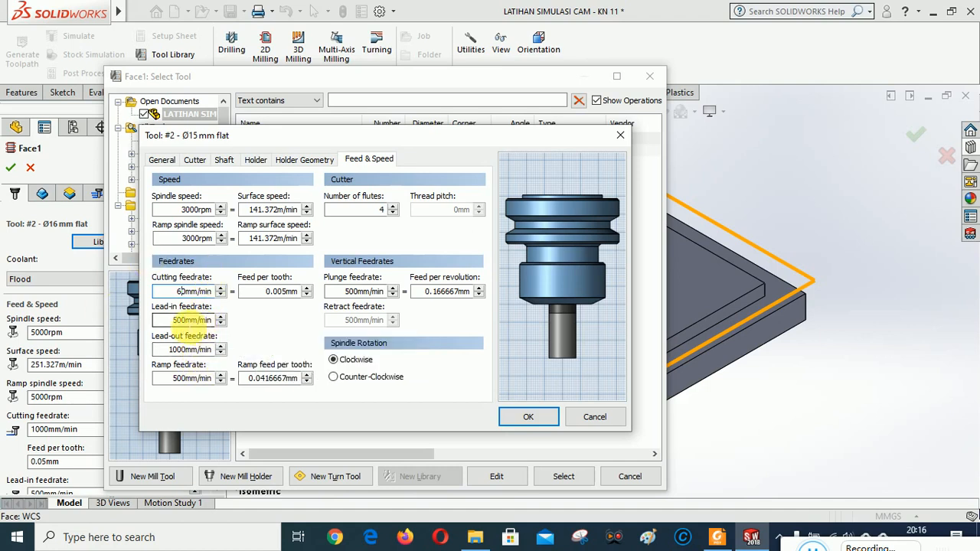
pyautogui.write('0')
pyautogui.moveTo(186, 321); pyautogui.dragTo(163, 323)
pyautogui.write('60')
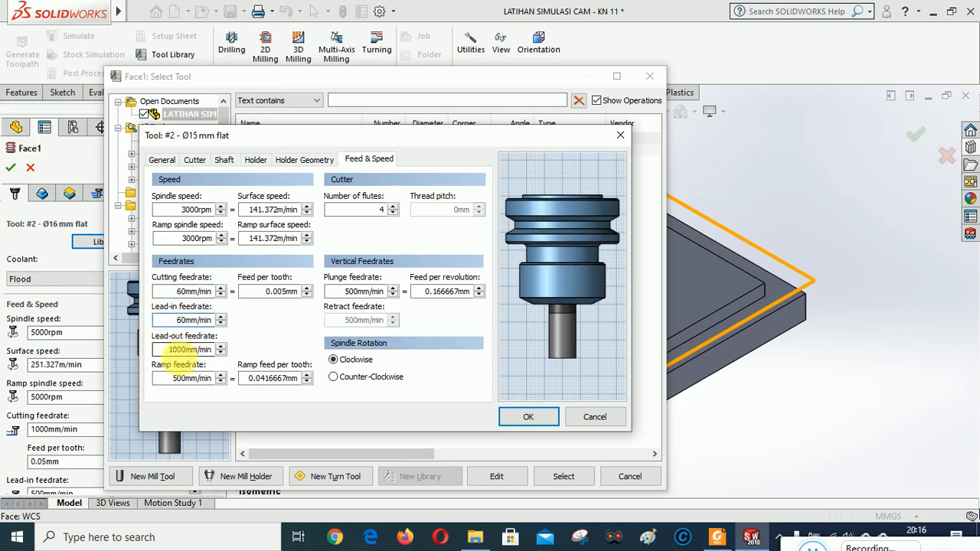
pyautogui.moveTo(189, 349); pyautogui.dragTo(163, 379)
pyautogui.write('60')
pyautogui.write('60')
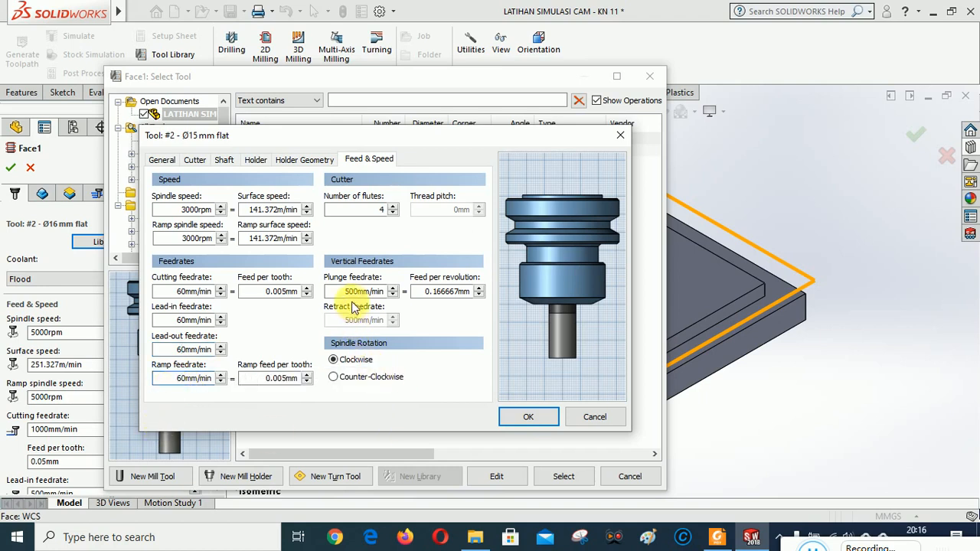
pyautogui.moveTo(359, 292); pyautogui.dragTo(341, 292)
pyautogui.write('60')
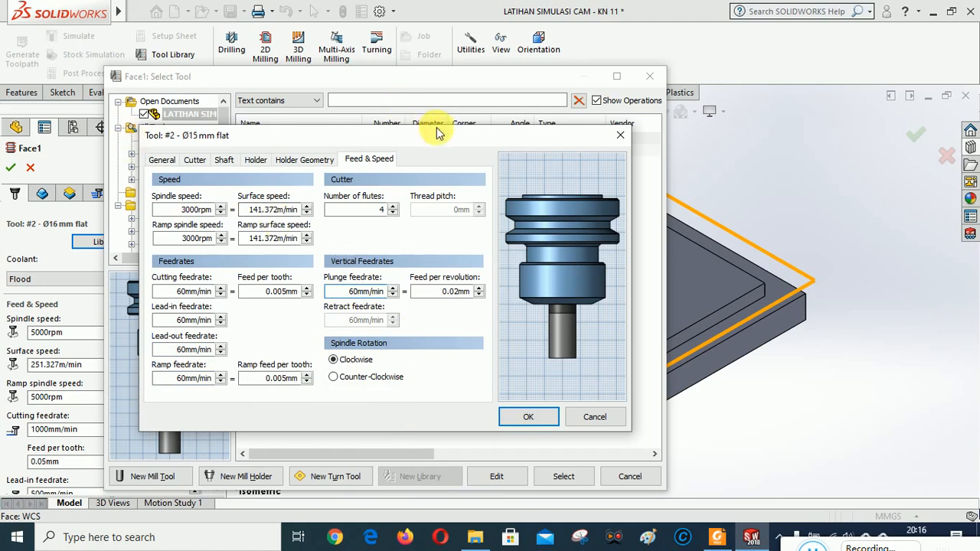
# - Recheck the cutter dimensions, accept the tool edits and assign the Ø15 mm flat mill to the Face operation
pyautogui.click(195, 159)
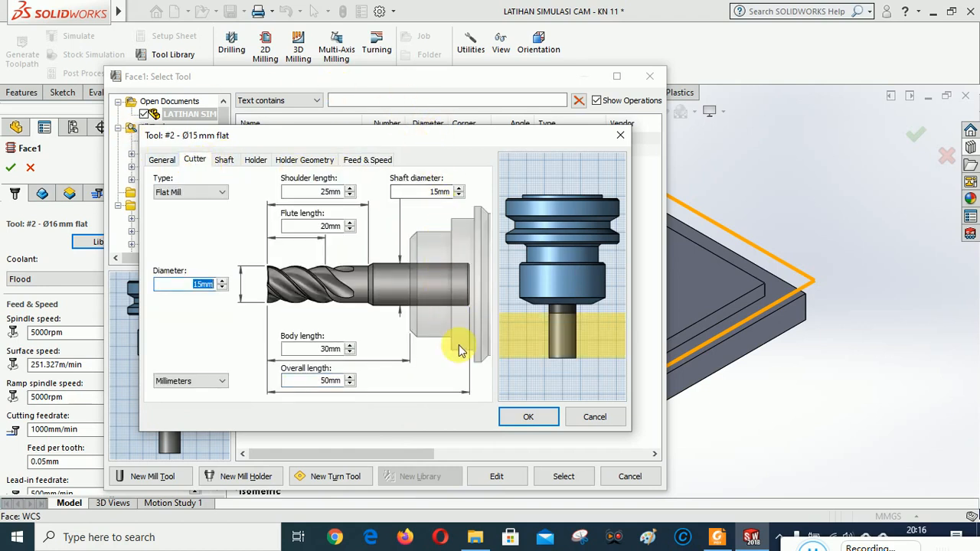
pyautogui.click(536, 420)
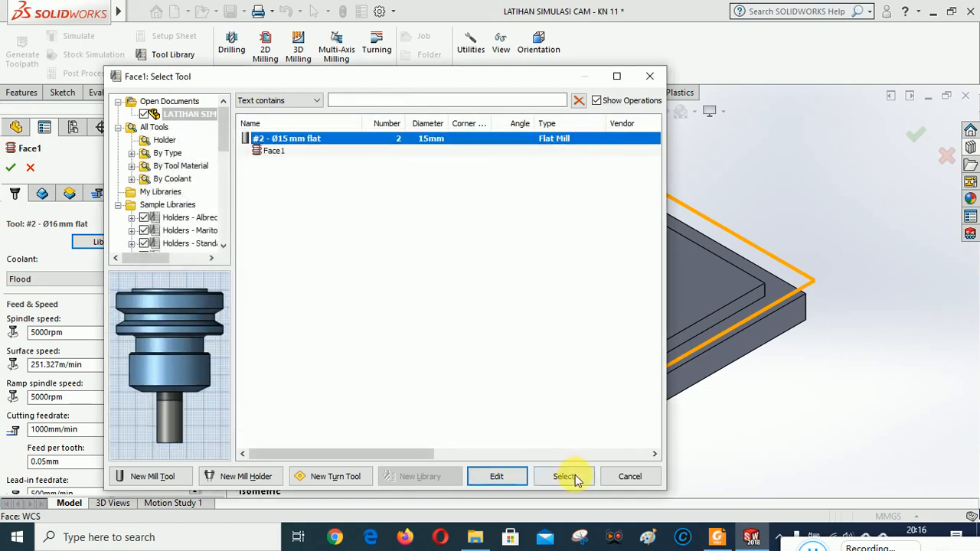
pyautogui.click(570, 476)
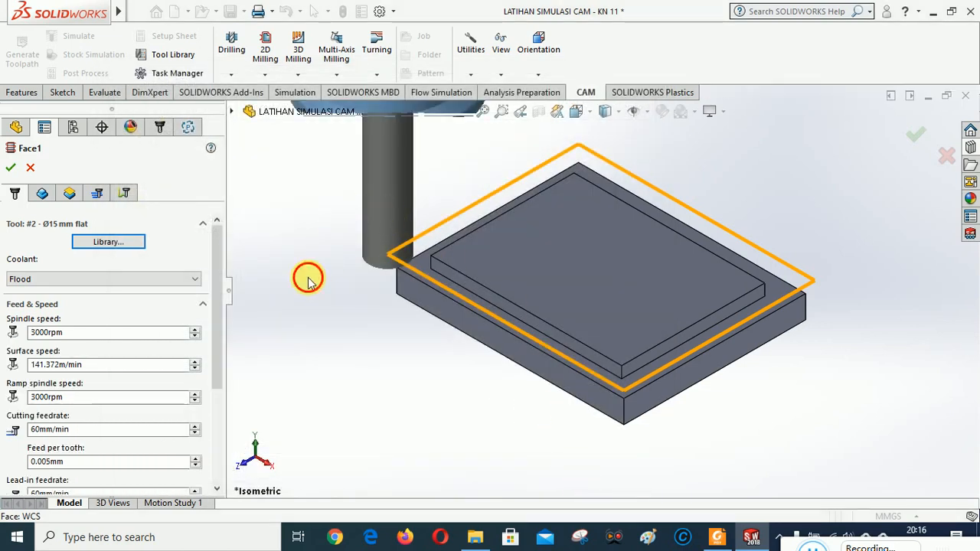
# - Inspect the tool's position against the block in the front and isometric views
pyautogui.click(483, 112)
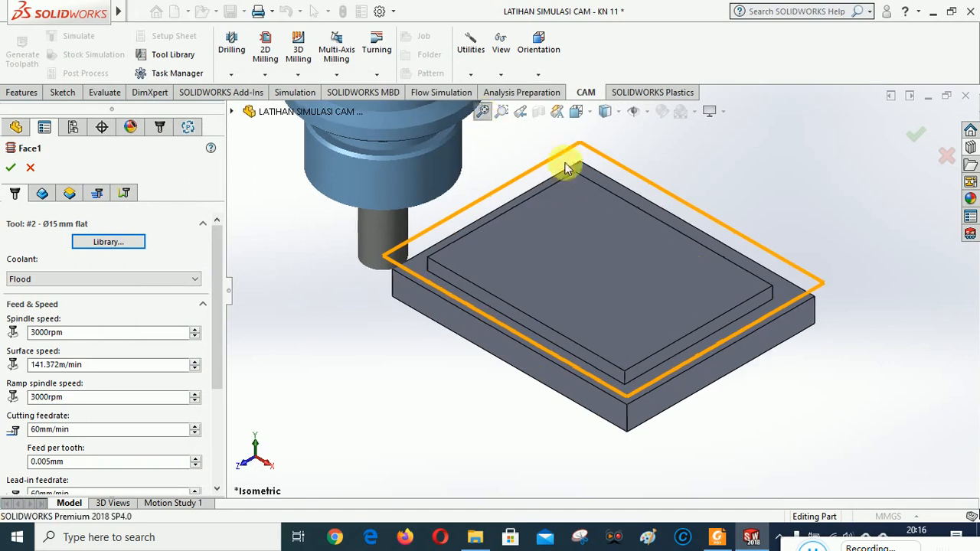
pyautogui.click(576, 111)
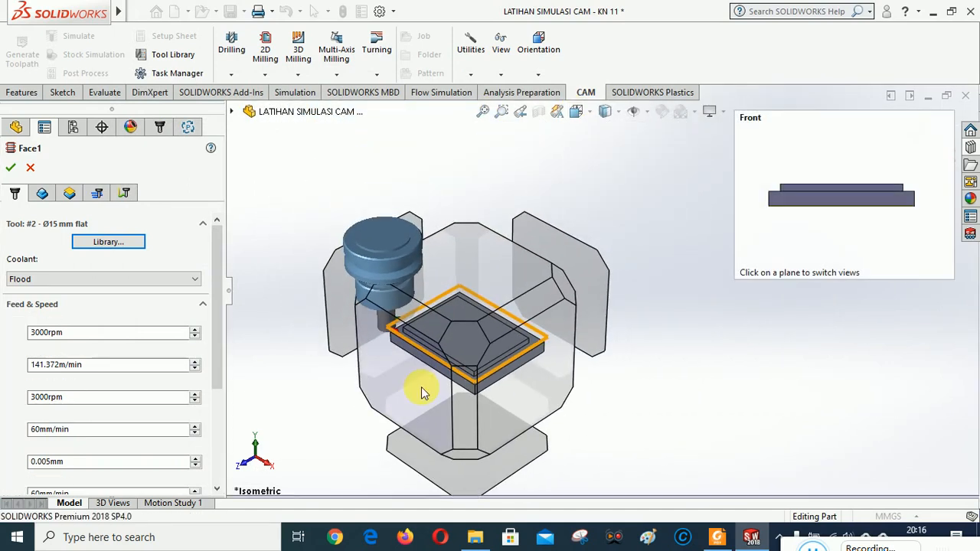
pyautogui.click(421, 388)
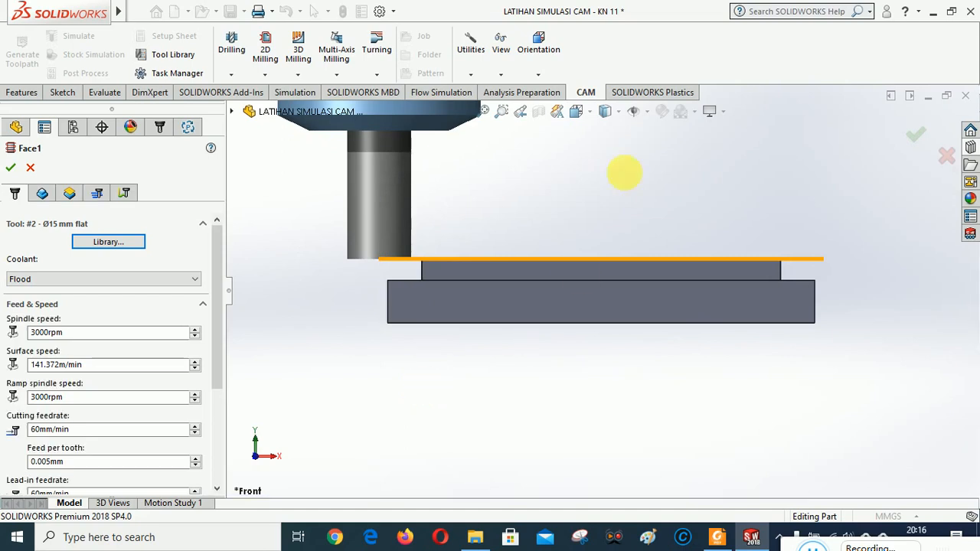
pyautogui.click(575, 112)
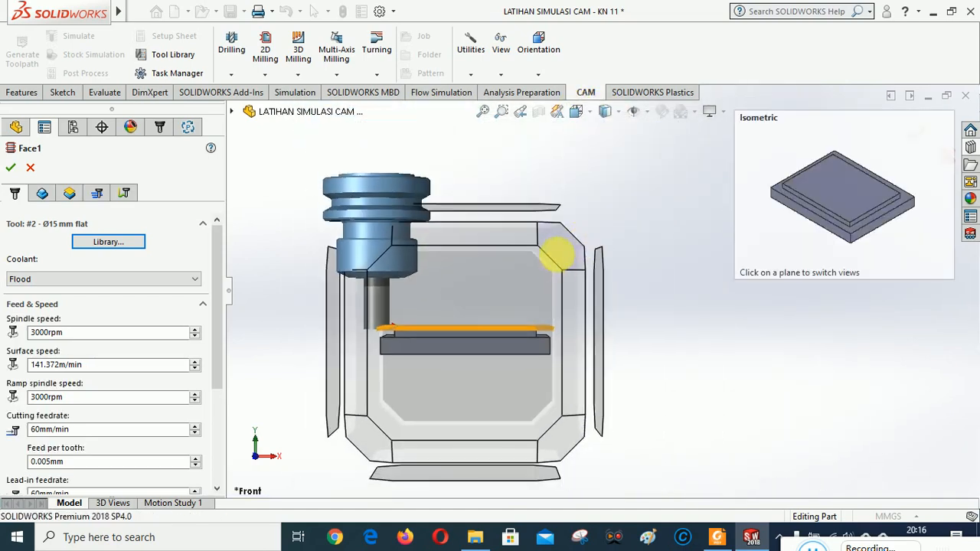
pyautogui.click(563, 247)
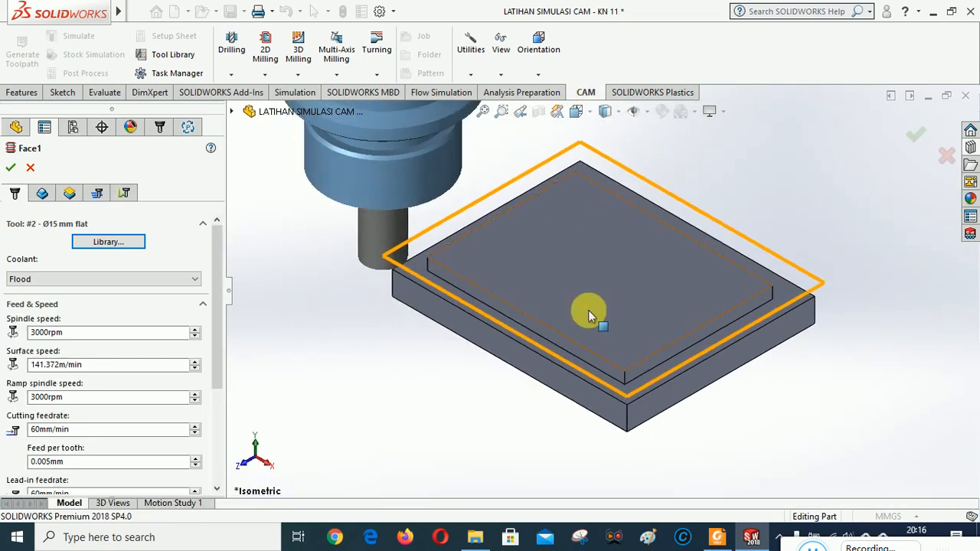
pyautogui.scroll(1, 586, 230)
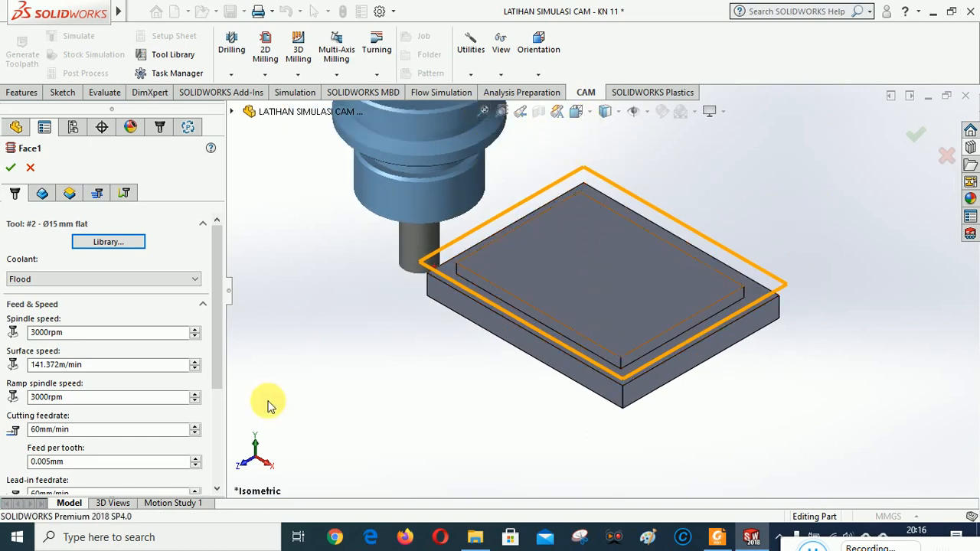
# - Review the Face operation's geometry, heights, passes and linking settings, and accept the operation to generate its toolpath
pyautogui.click(42, 192)
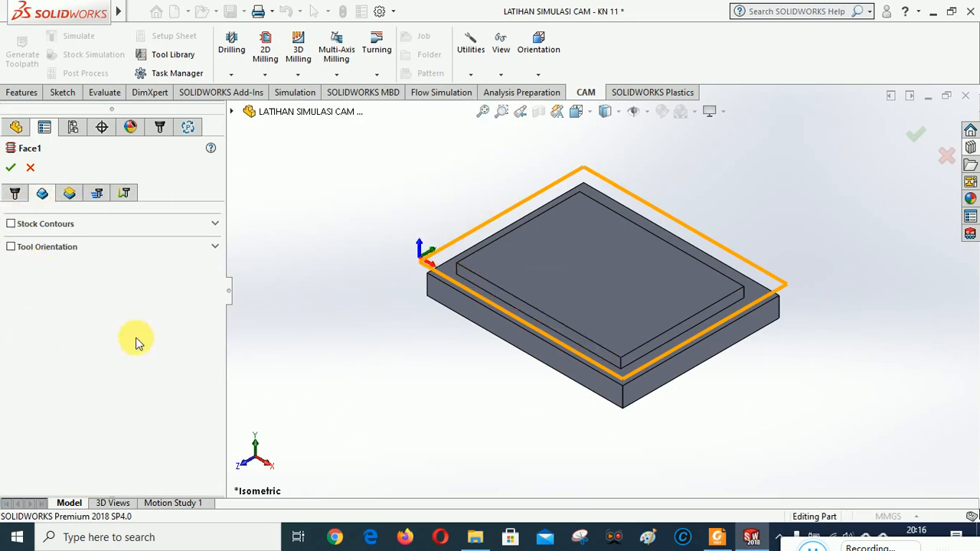
pyautogui.click(70, 194)
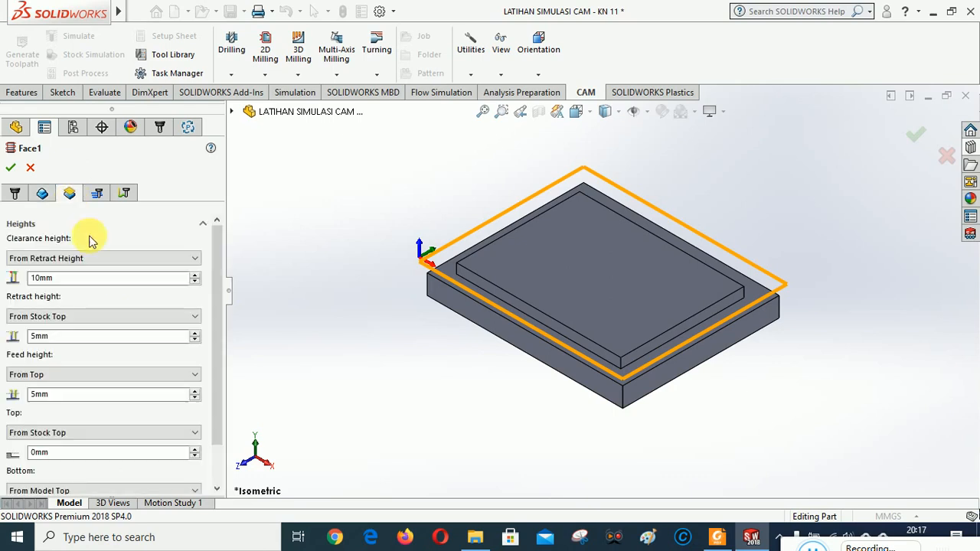
pyautogui.moveTo(216, 244); pyautogui.dragTo(216, 291)
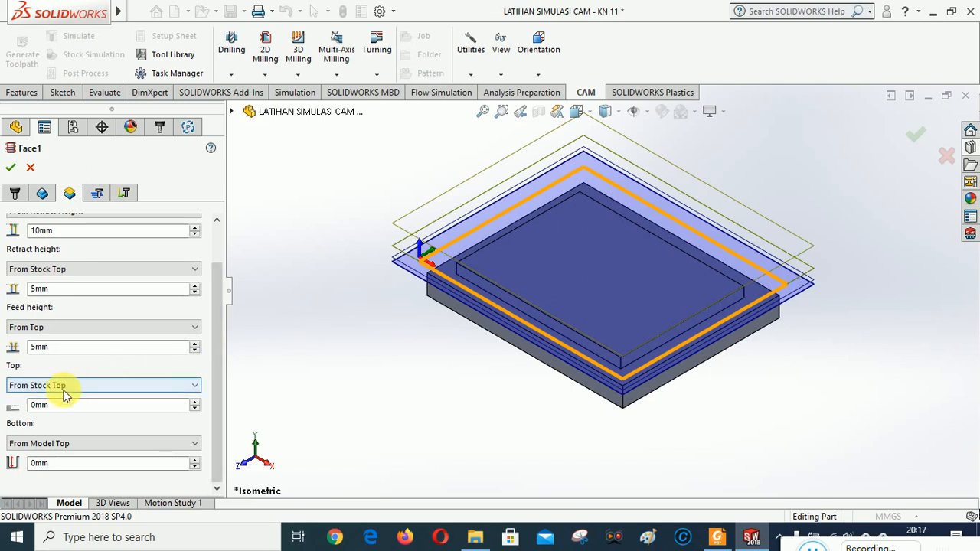
pyautogui.moveTo(65, 396)
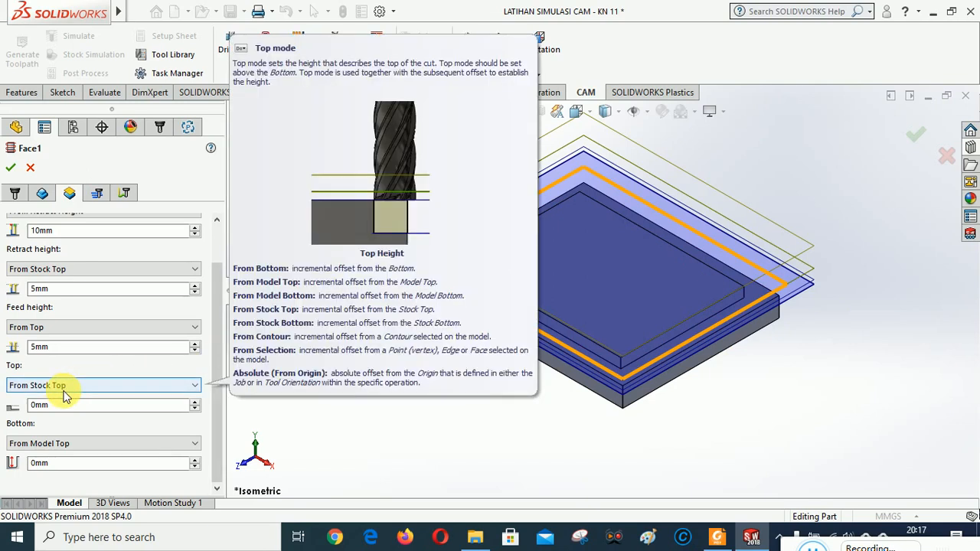
pyautogui.moveTo(11, 448)
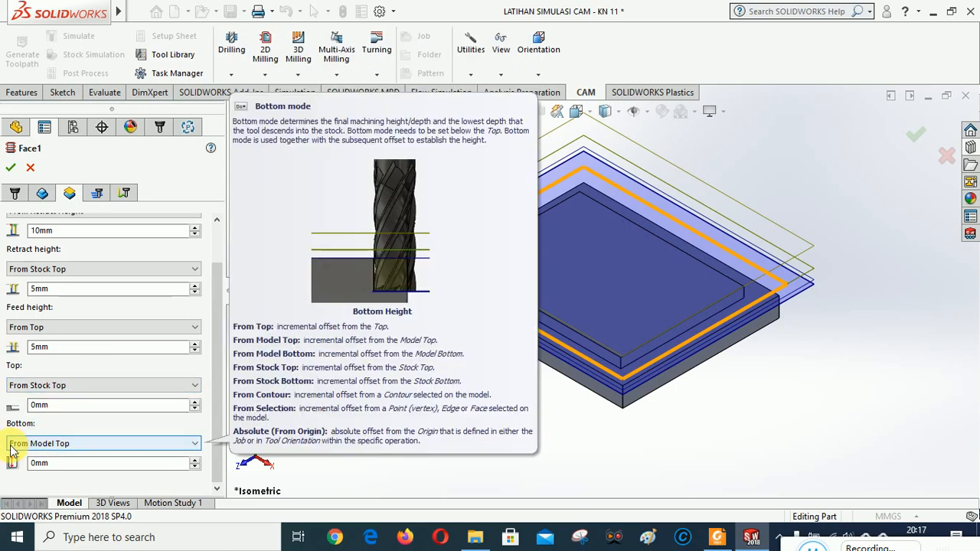
pyautogui.click(505, 374)
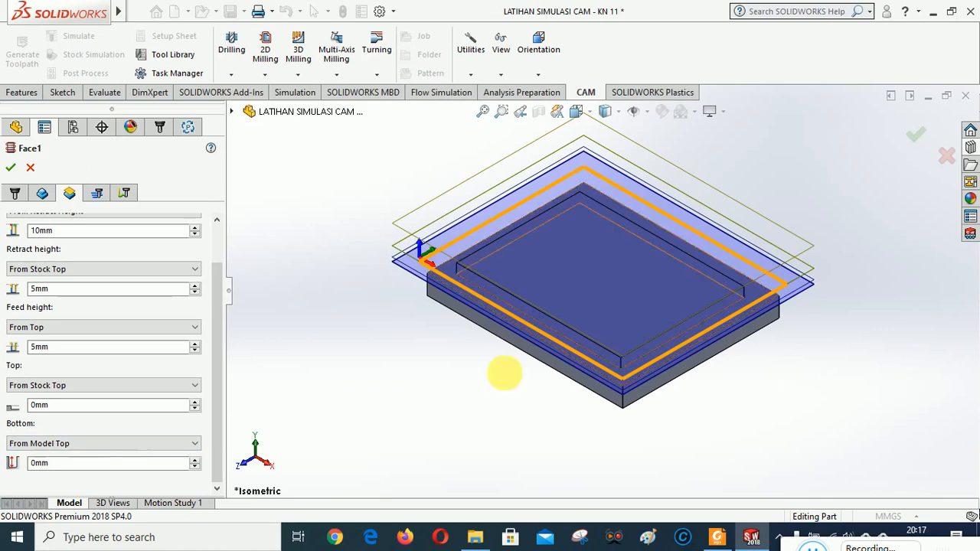
pyautogui.click(98, 195)
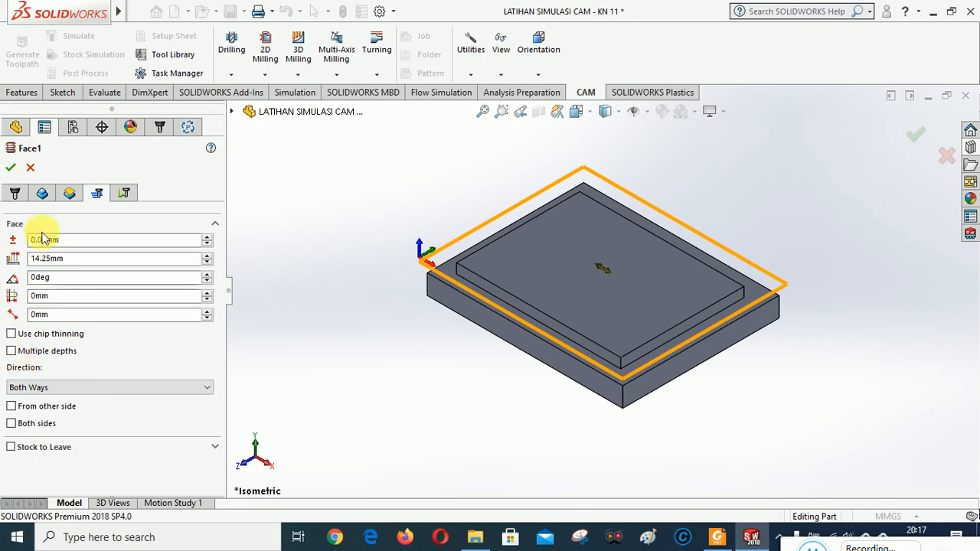
pyautogui.click(124, 193)
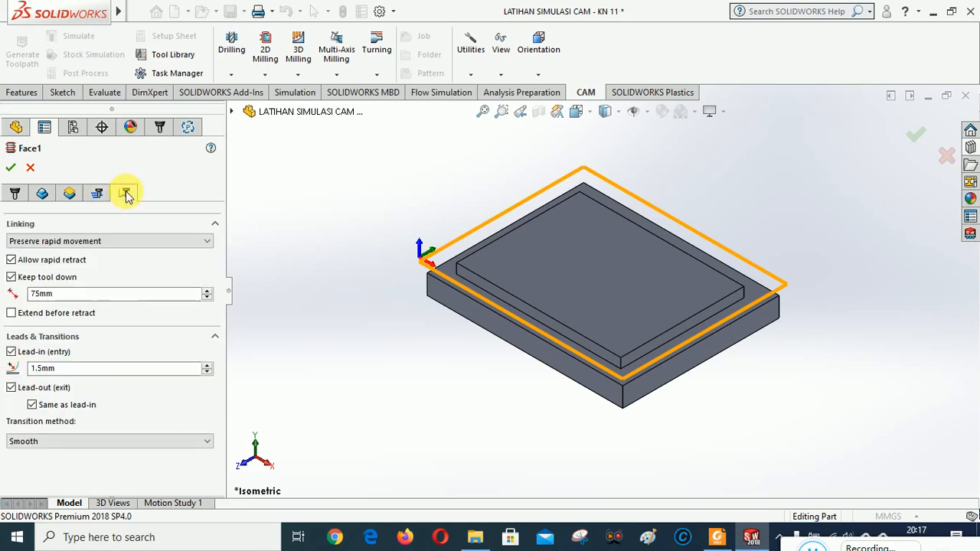
pyautogui.click(11, 168)
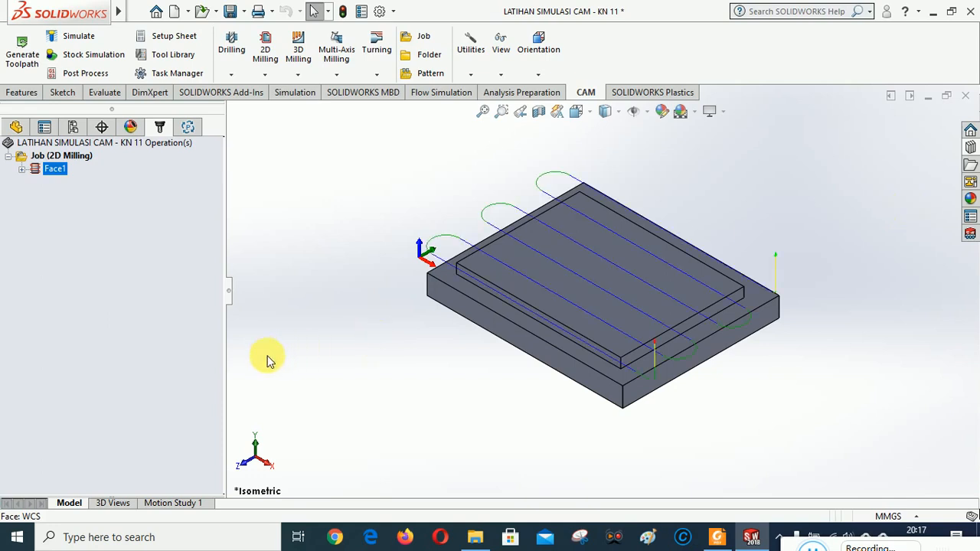
# - Run a stock simulation of the whole 2D milling job at a reduced playback speed
pyautogui.rightClick(56, 157)
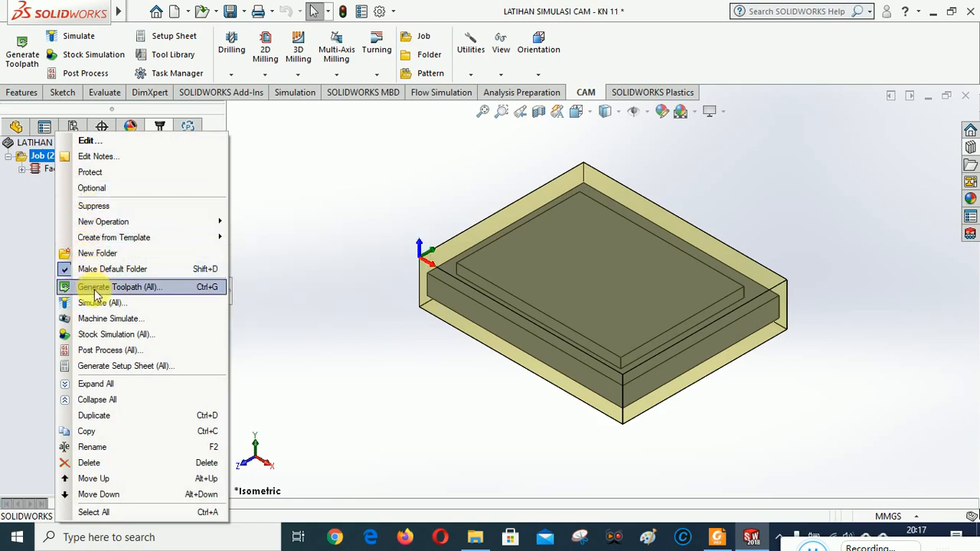
pyautogui.click(106, 336)
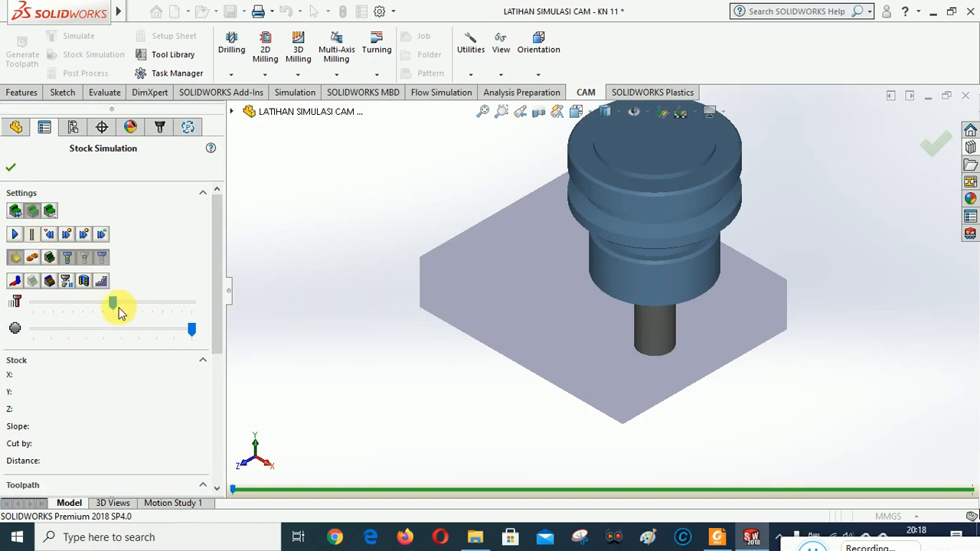
pyautogui.moveTo(99, 306); pyautogui.dragTo(83, 306)
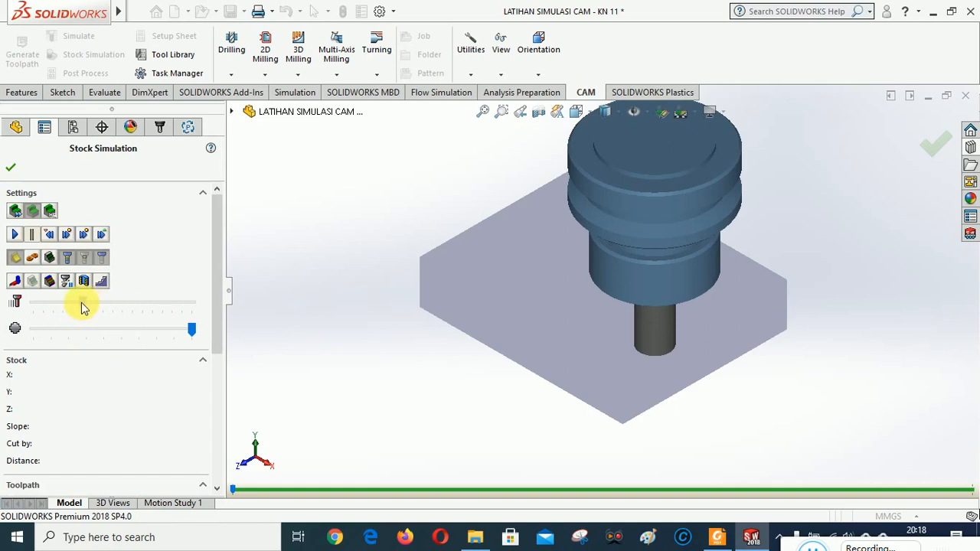
pyautogui.click(14, 235)
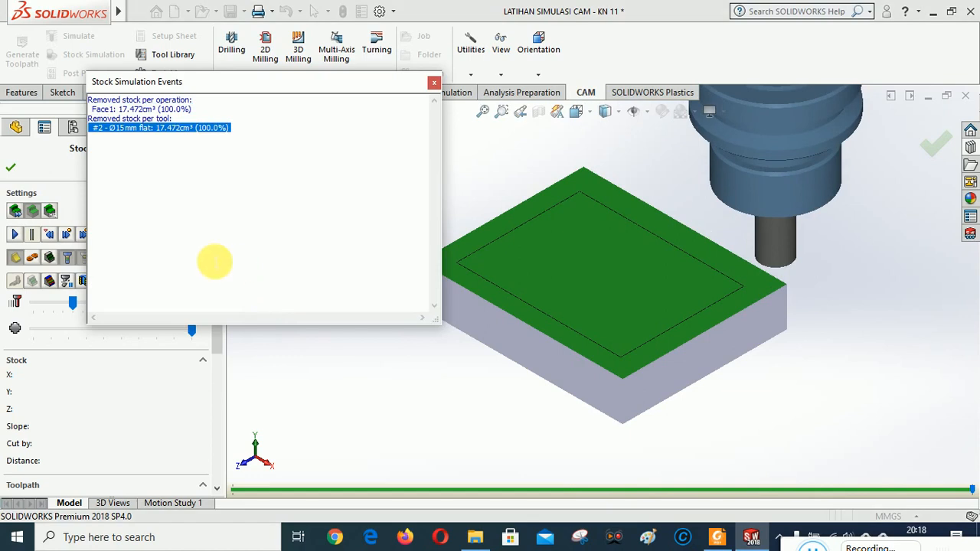
# - Examine the simulation's toolpath, operation and machining statistics, then close the events report and exit the stock simulation
pyautogui.moveTo(217, 340); pyautogui.dragTo(230, 466)
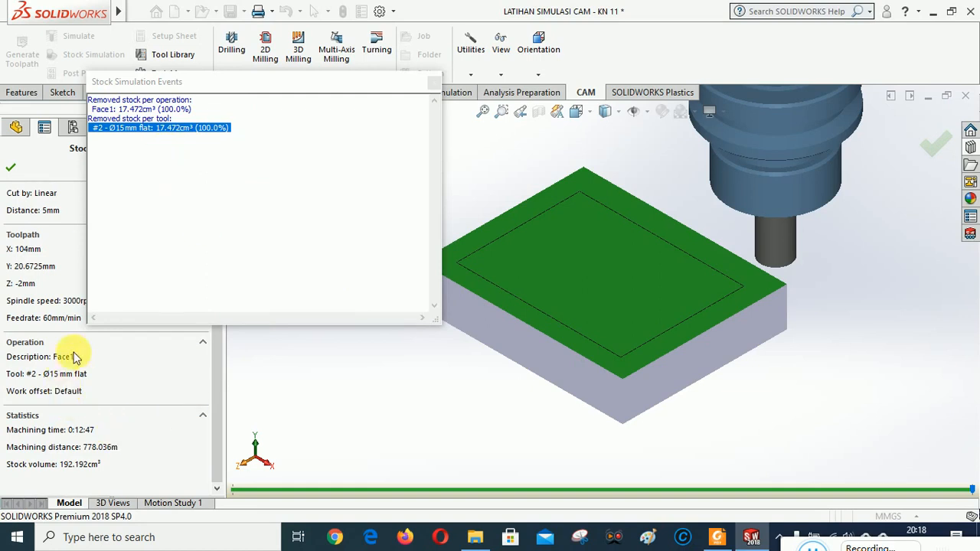
pyautogui.moveTo(217, 427); pyautogui.dragTo(224, 453)
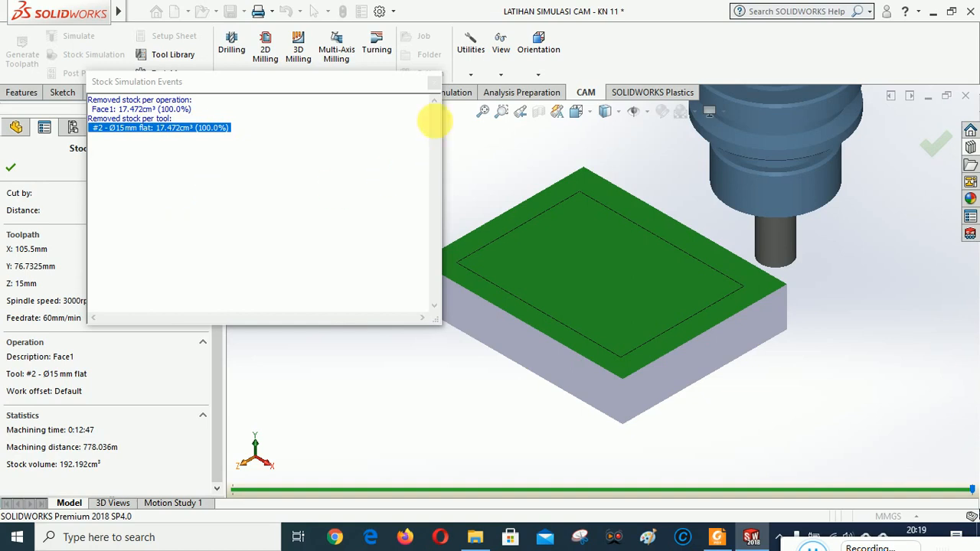
pyautogui.click(434, 81)
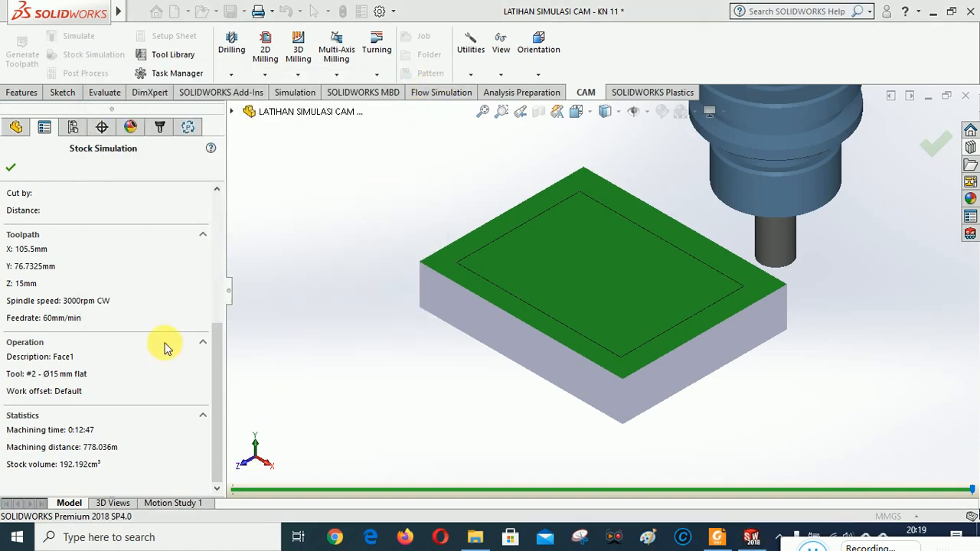
pyautogui.click(11, 168)
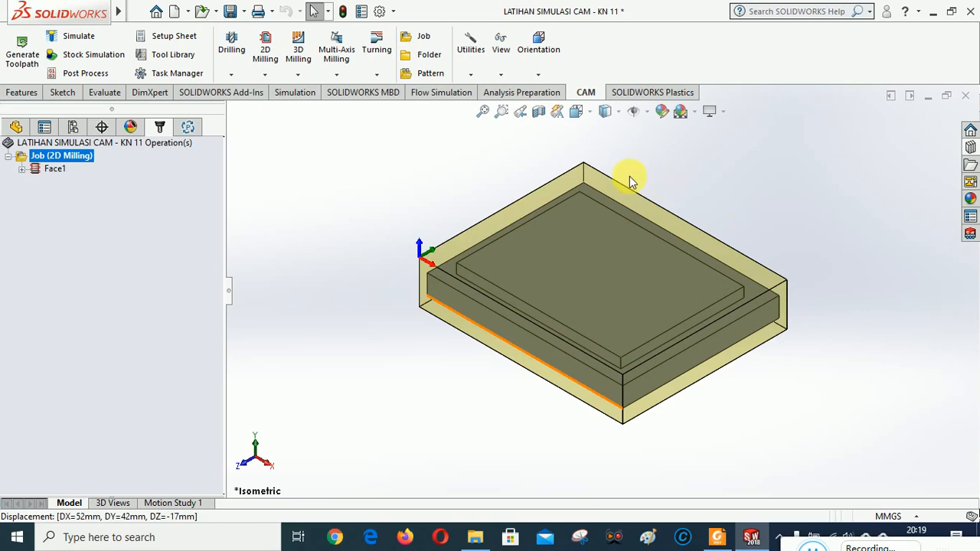
# - Start a 2D Contour milling operation and select the block's lower outer front edge as the contour to machine
pyautogui.click(264, 78)
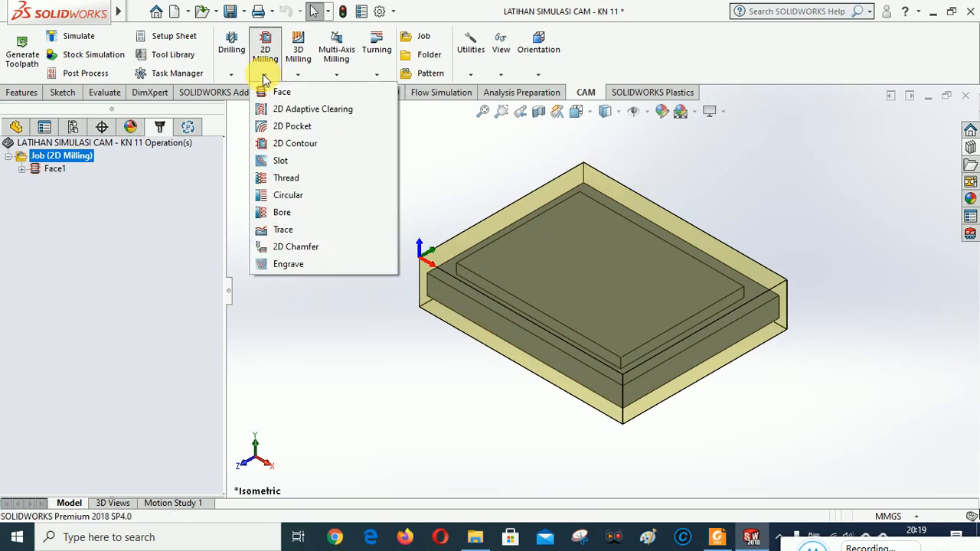
pyautogui.click(280, 144)
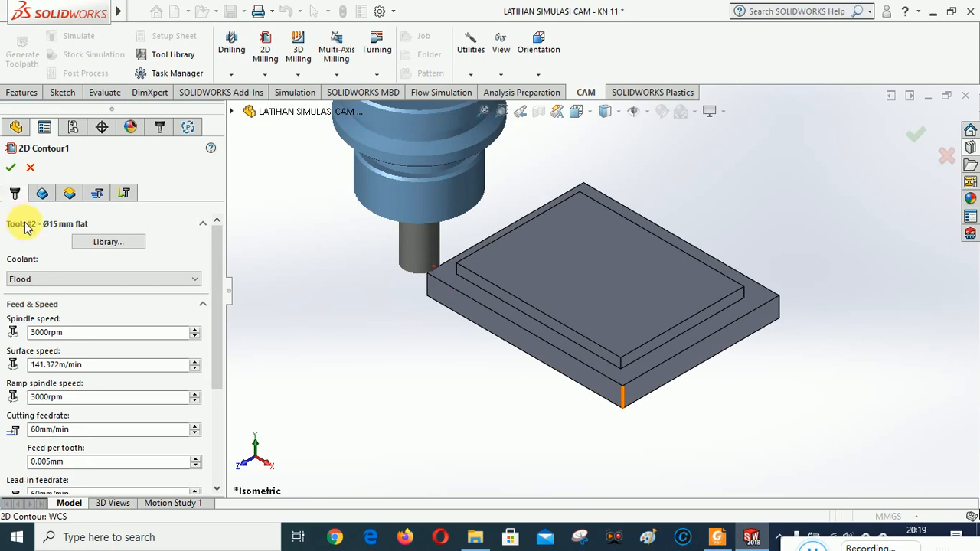
pyautogui.click(42, 193)
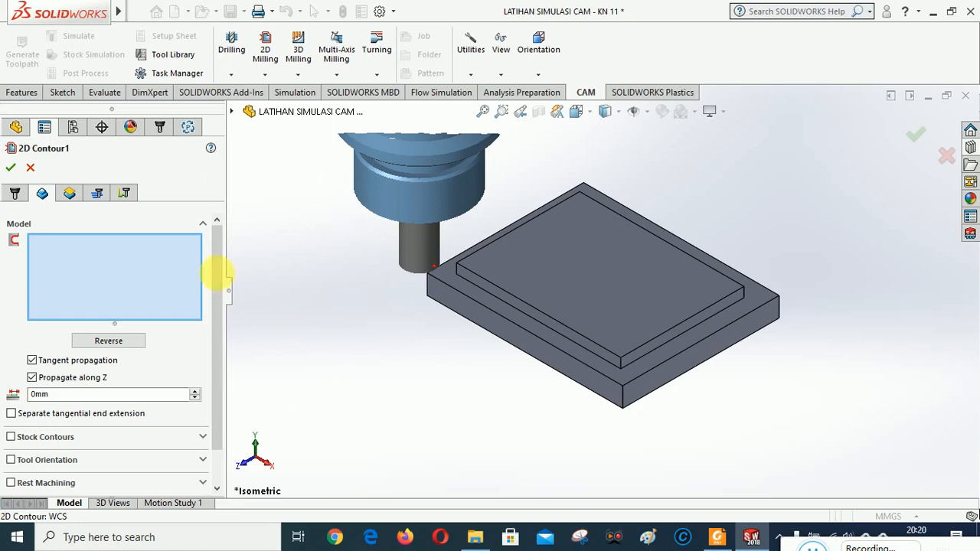
pyautogui.click(491, 332)
pyautogui.click(484, 333)
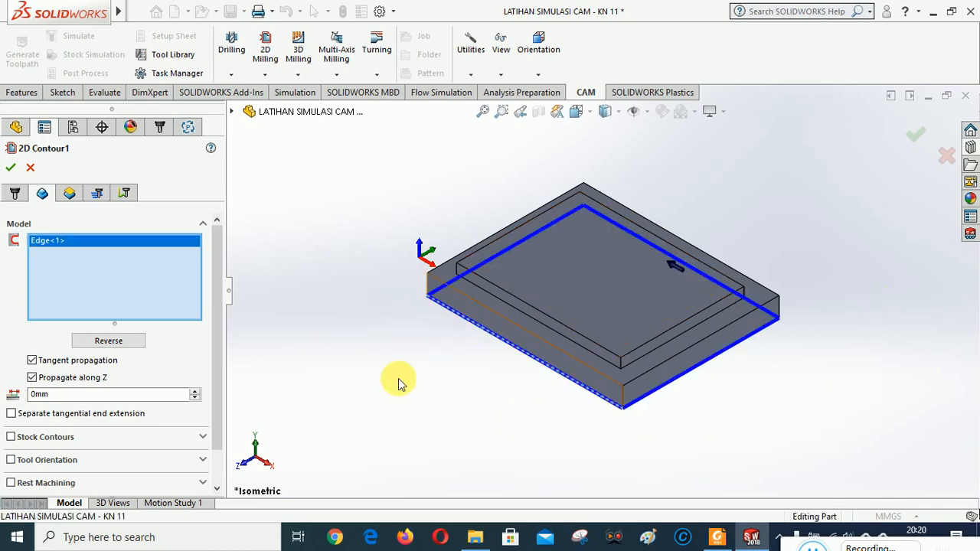
pyautogui.moveTo(219, 240); pyautogui.dragTo(219, 322)
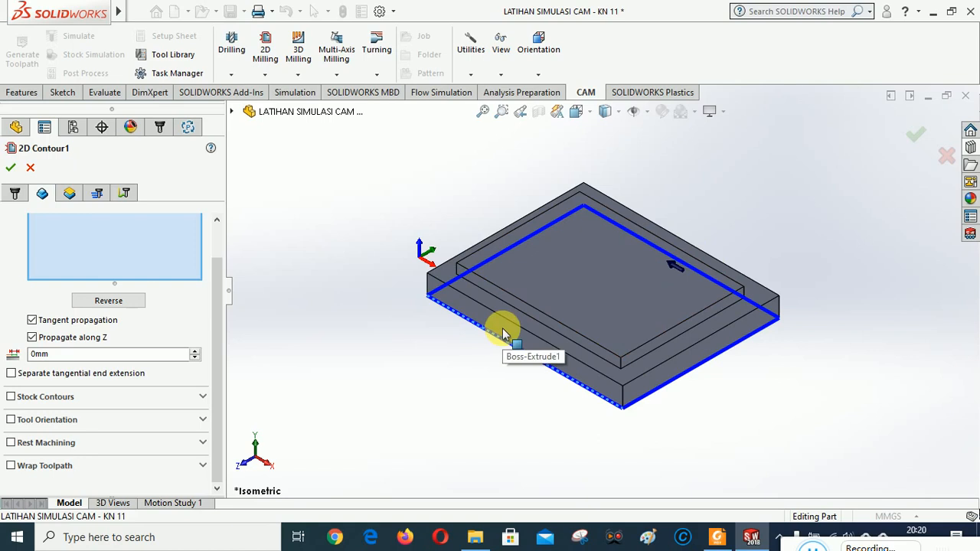
# - Inspect the selected contour and its direction arrow on the block in the front, isometric and top views
pyautogui.click(580, 116)
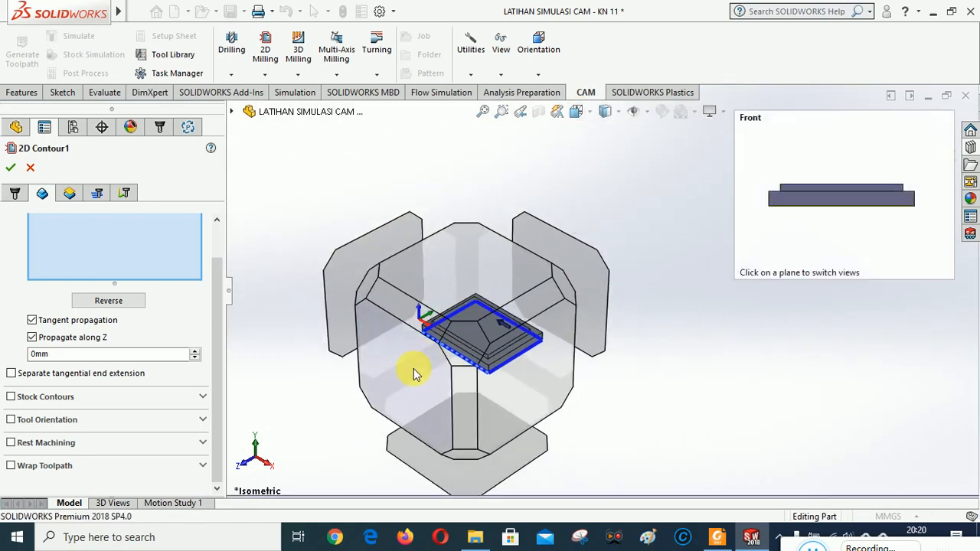
pyautogui.click(413, 374)
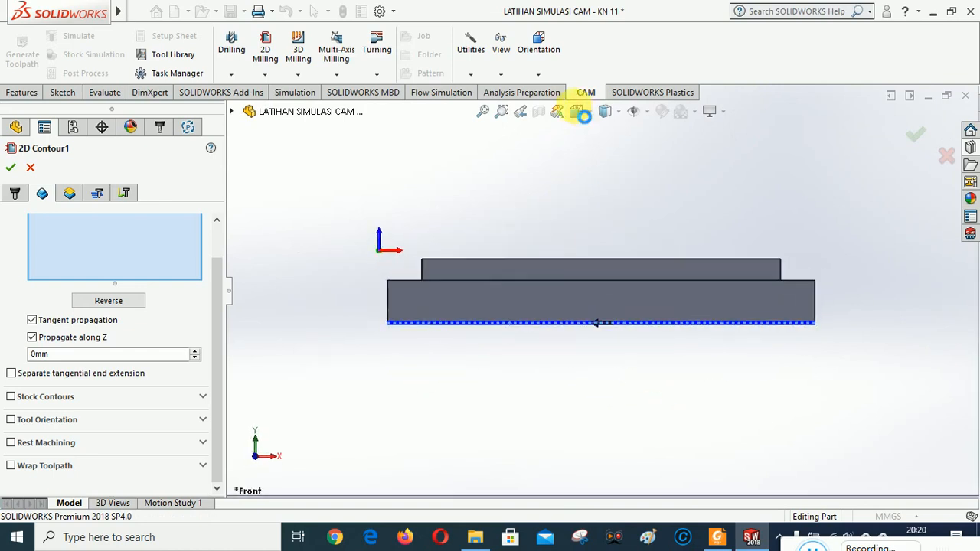
pyautogui.click(577, 111)
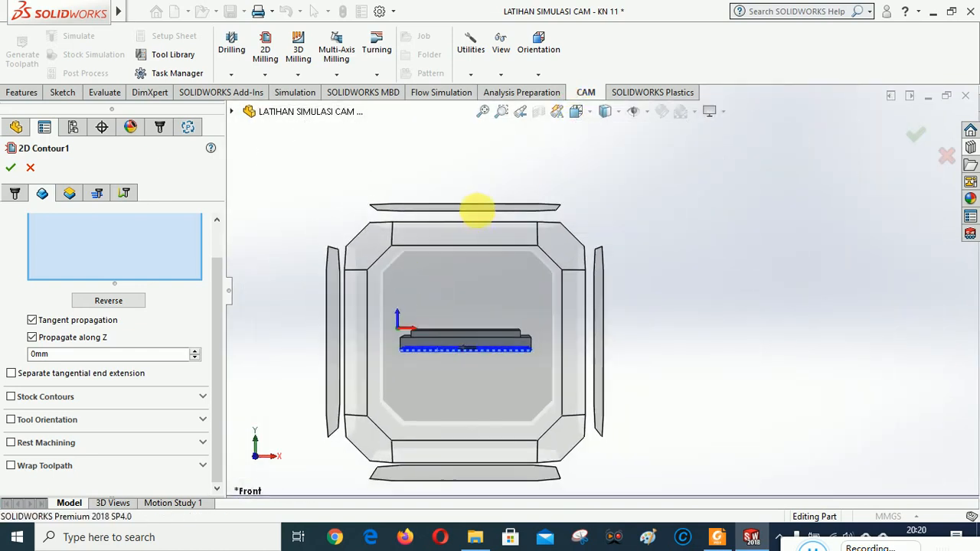
pyautogui.click(476, 207)
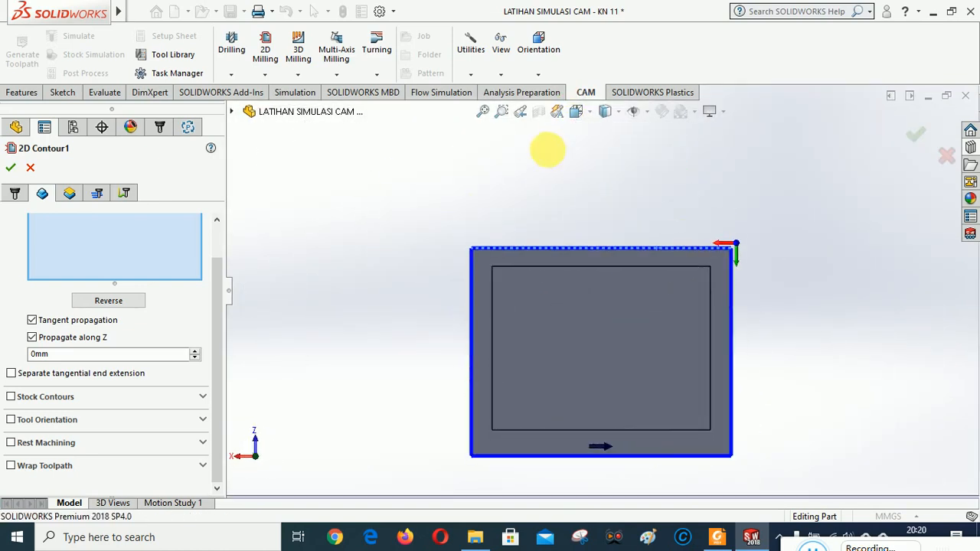
pyautogui.click(575, 112)
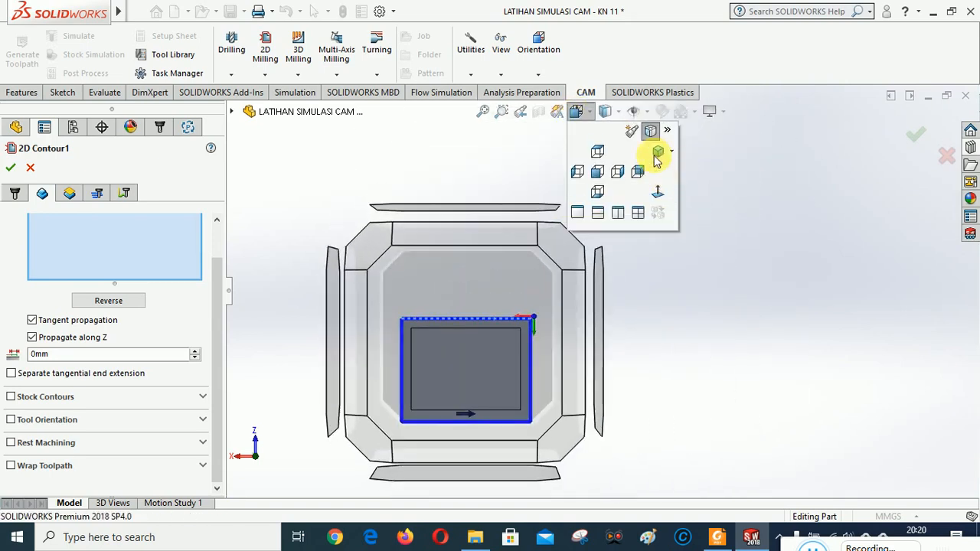
pyautogui.click(662, 147)
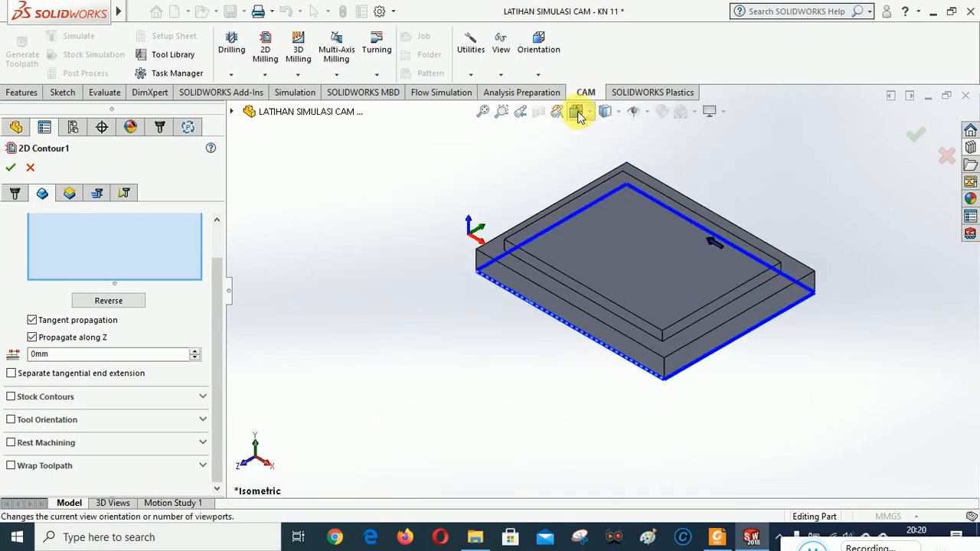
pyautogui.click(575, 112)
pyautogui.click(407, 377)
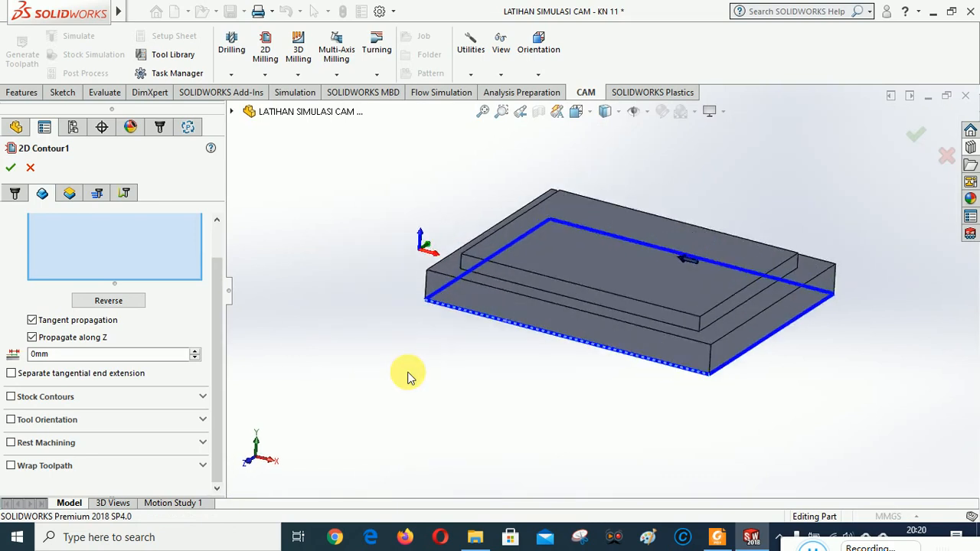
pyautogui.click(576, 111)
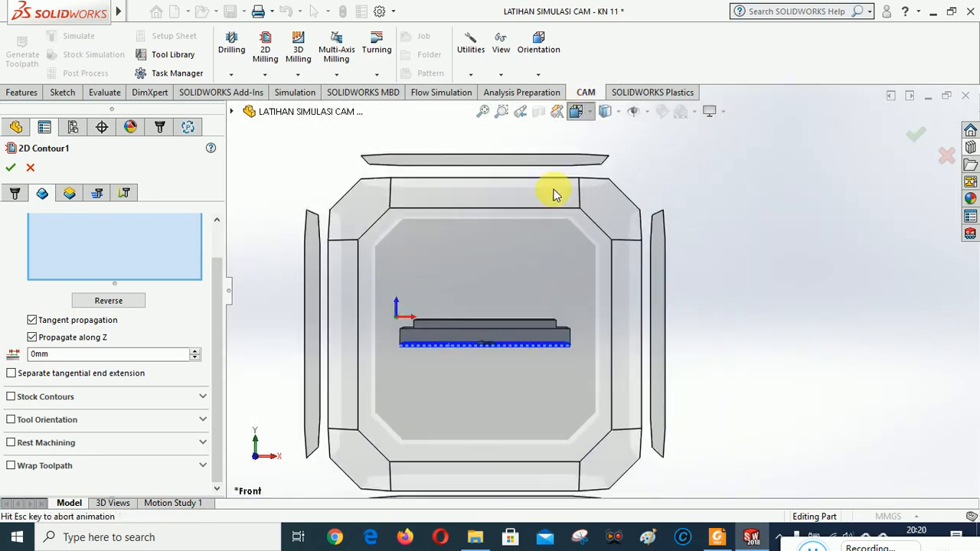
pyautogui.click(476, 235)
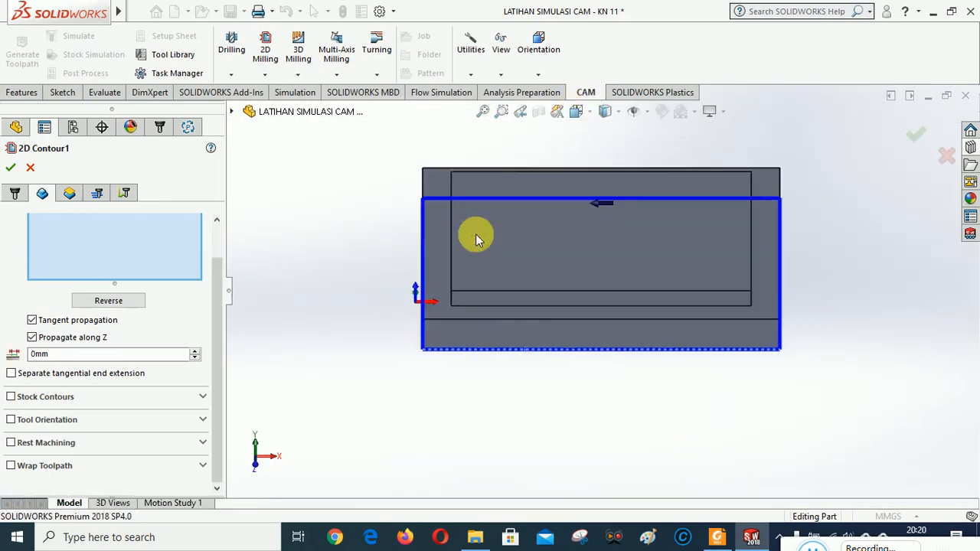
pyautogui.click(577, 115)
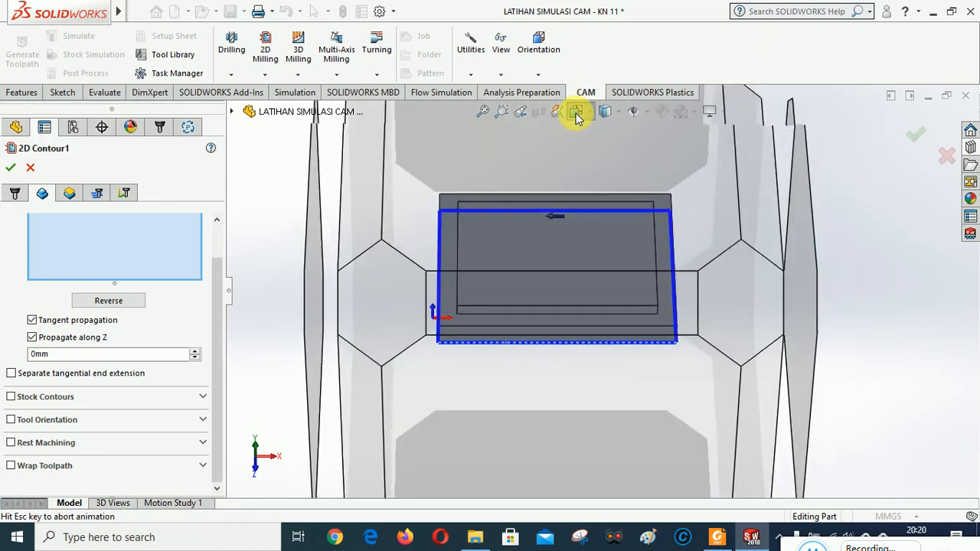
pyautogui.click(528, 310)
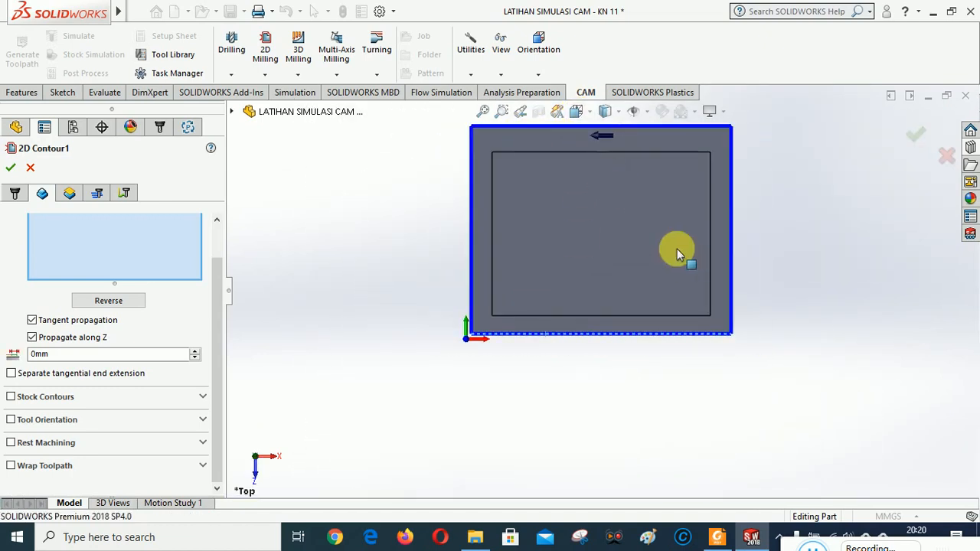
# - Reverse the selected contour so its direction arrow lies outside the block
pyautogui.scroll(3, 621, 230)
pyautogui.scroll(-5, 631, 153)
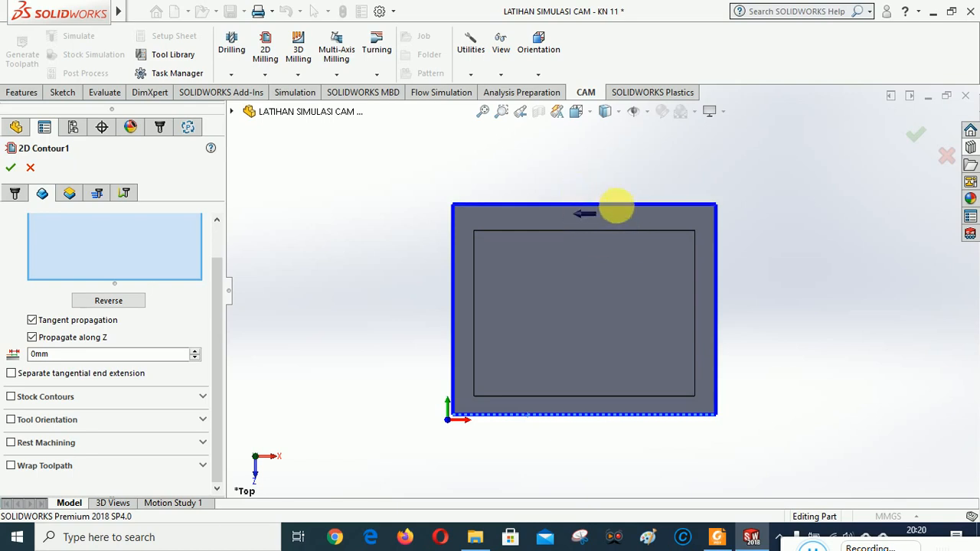
pyautogui.click(537, 214)
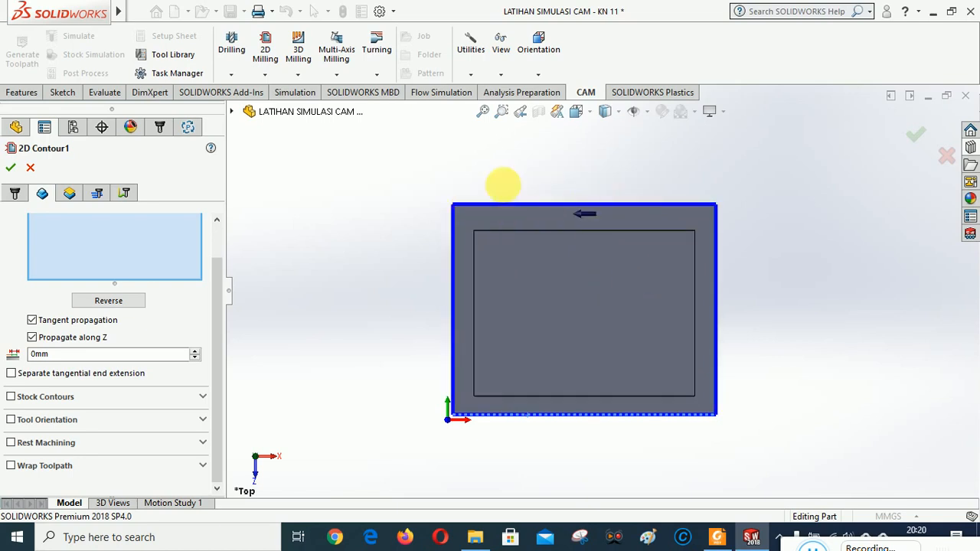
pyautogui.click(108, 300)
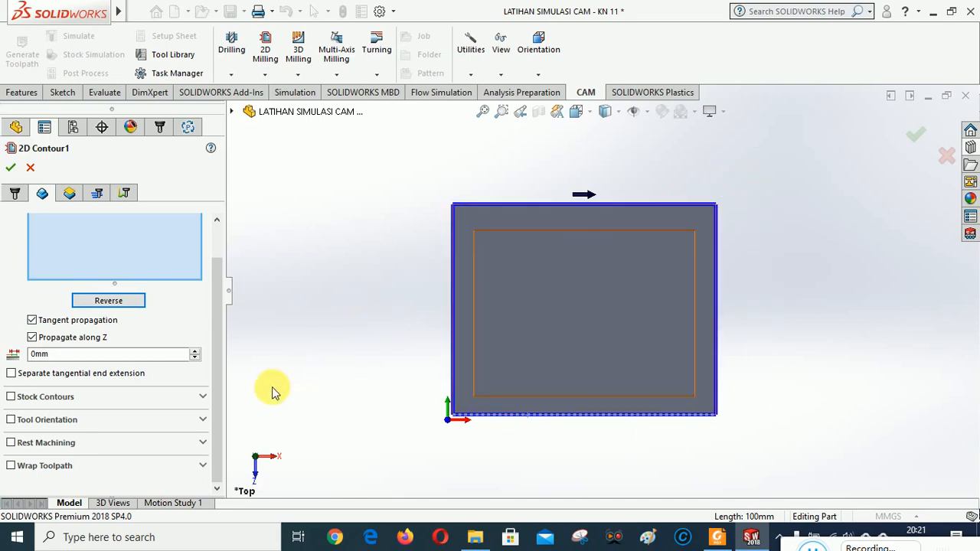
pyautogui.moveTo(213, 346)
pyautogui.mouseDown()
pyautogui.moveTo(219, 298)
pyautogui.moveTo(215, 349)
pyautogui.mouseUp()
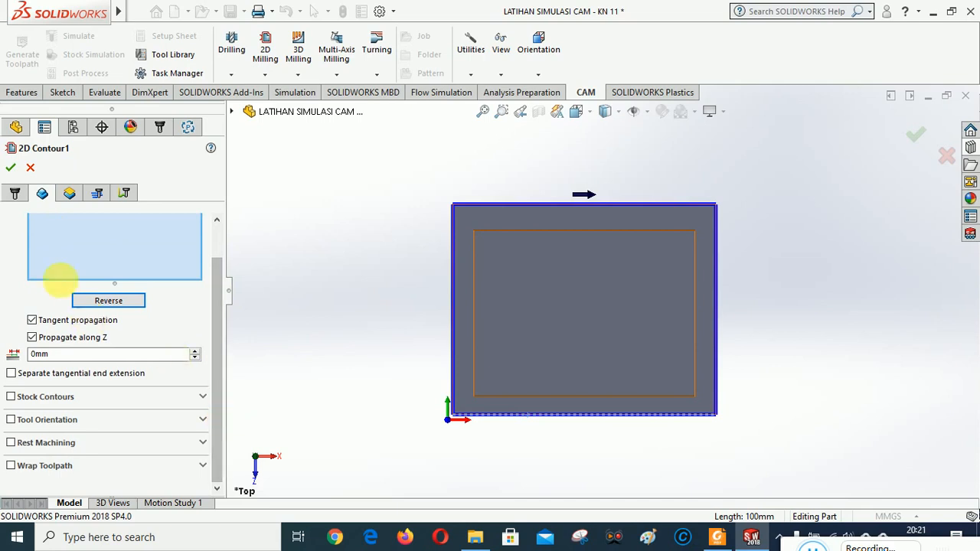
# - Set the 2D Contour operation's top height reference to From Model Top
pyautogui.click(70, 194)
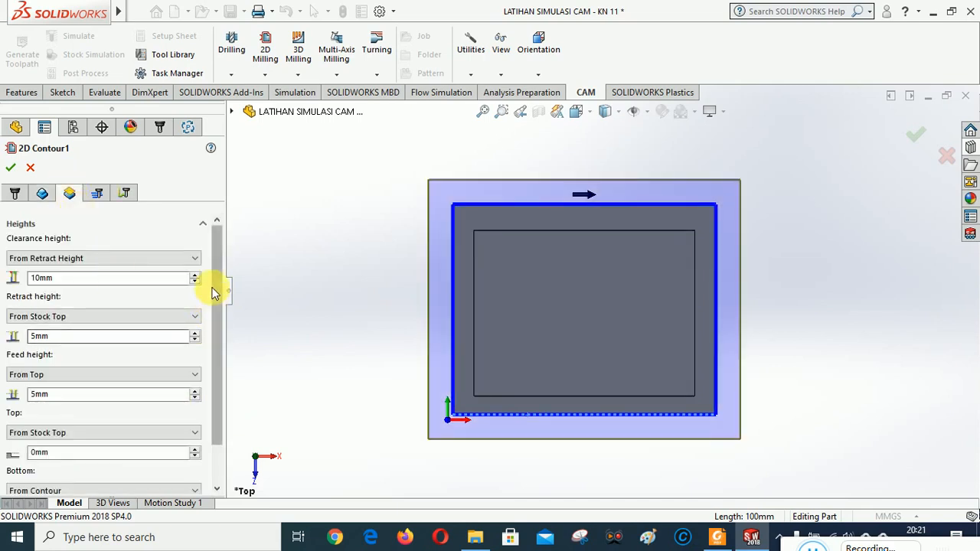
pyautogui.moveTo(212, 278); pyautogui.dragTo(211, 336)
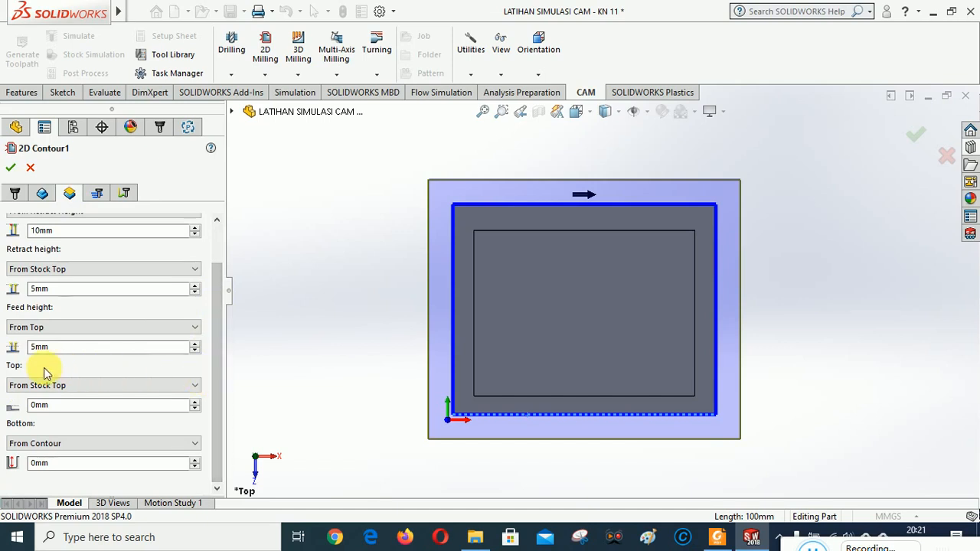
pyautogui.click(88, 386)
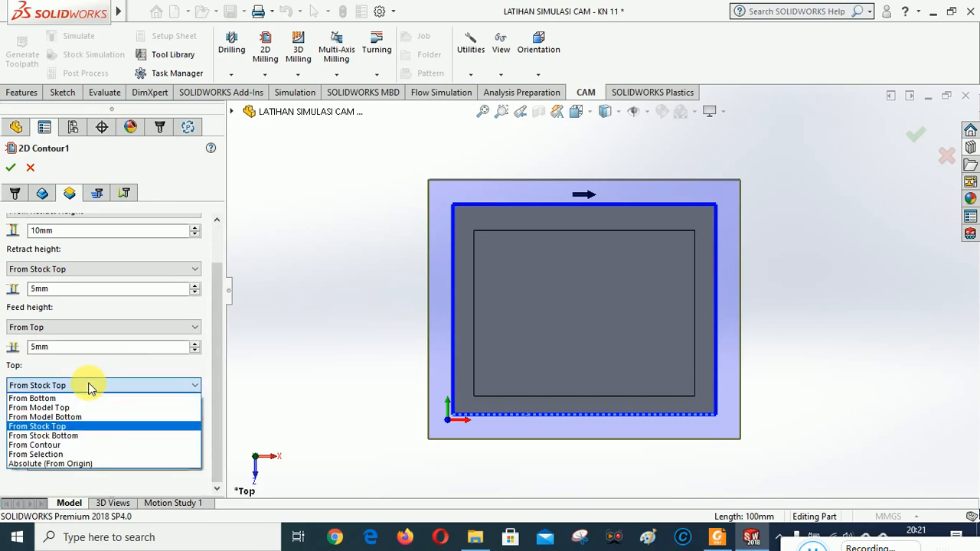
pyautogui.click(77, 407)
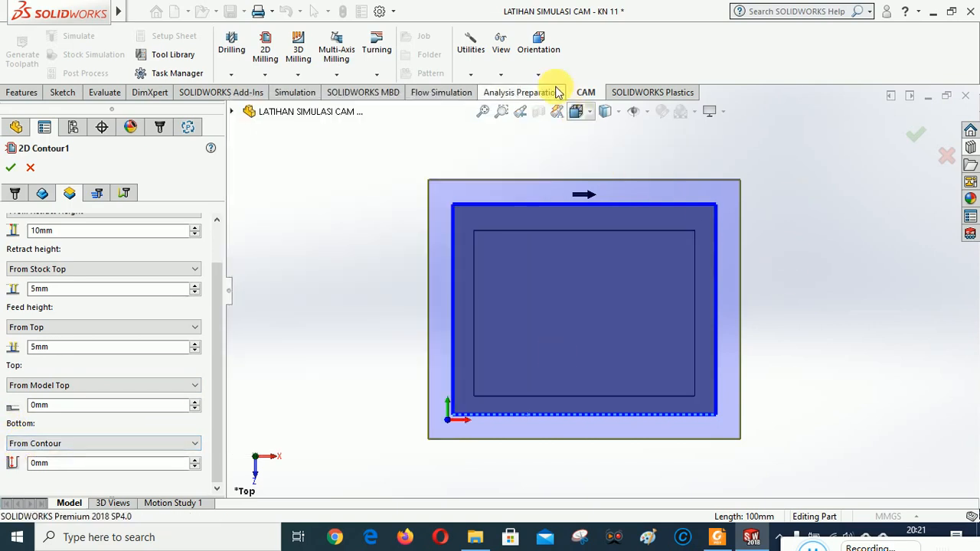
# - Set the bottom height offset to -1 mm from the contour and check the height planes in the front and isometric views
pyautogui.click(576, 113)
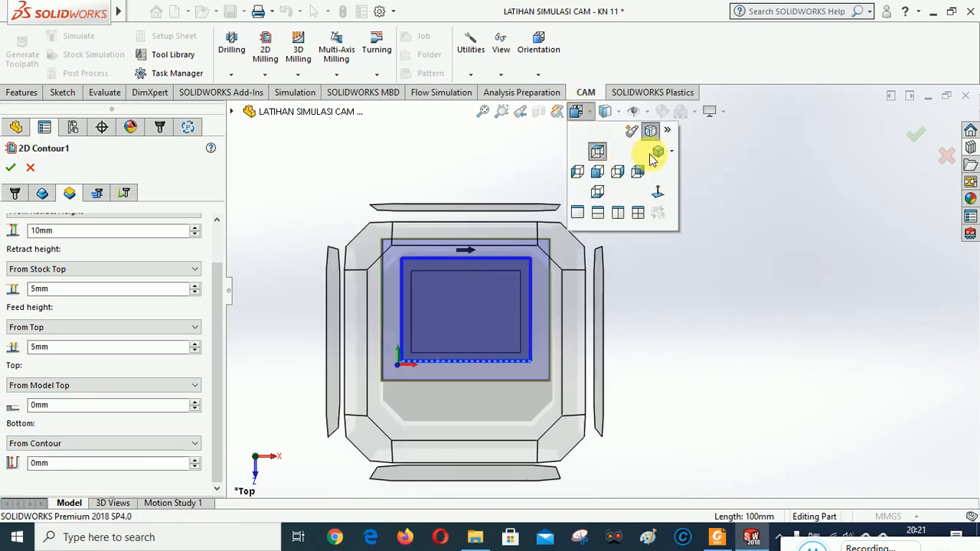
pyautogui.click(658, 154)
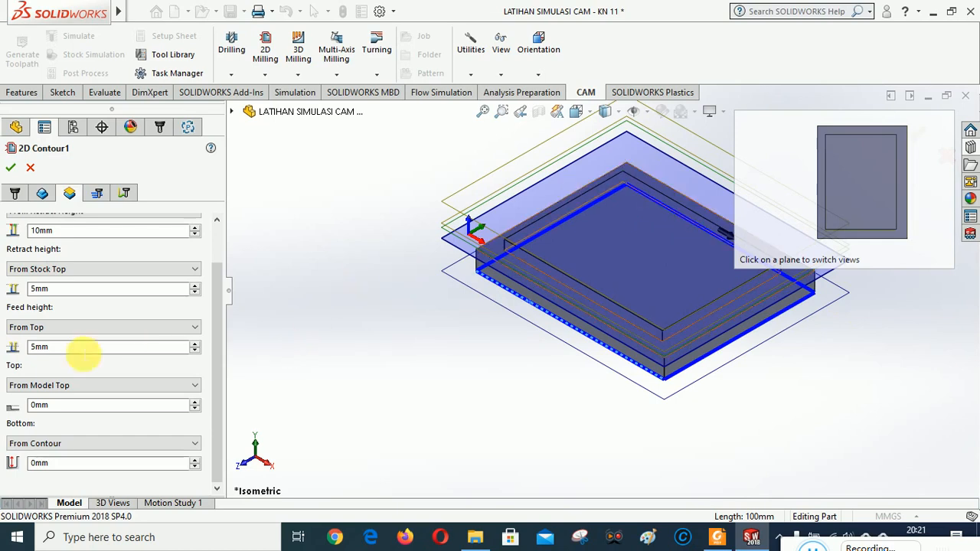
pyautogui.click(195, 466)
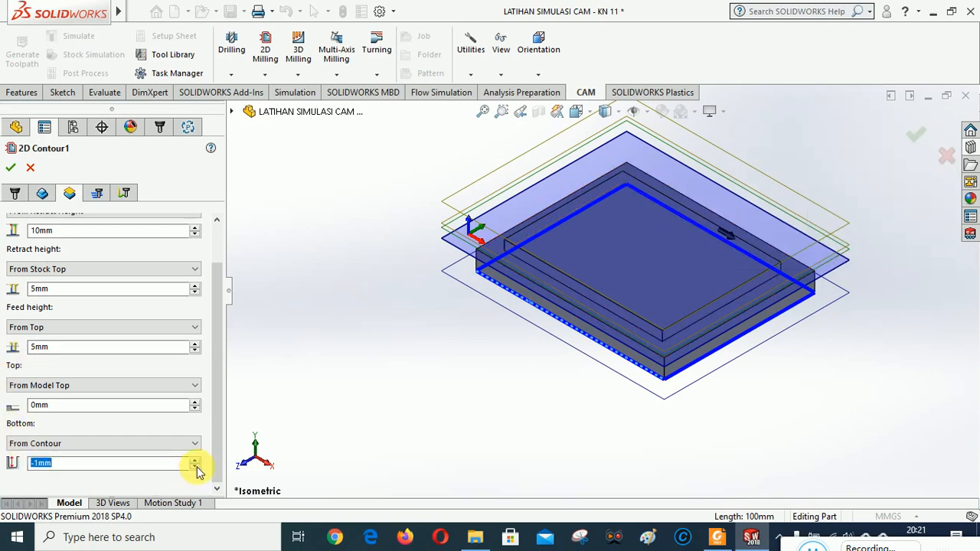
pyautogui.click(576, 112)
pyautogui.click(410, 382)
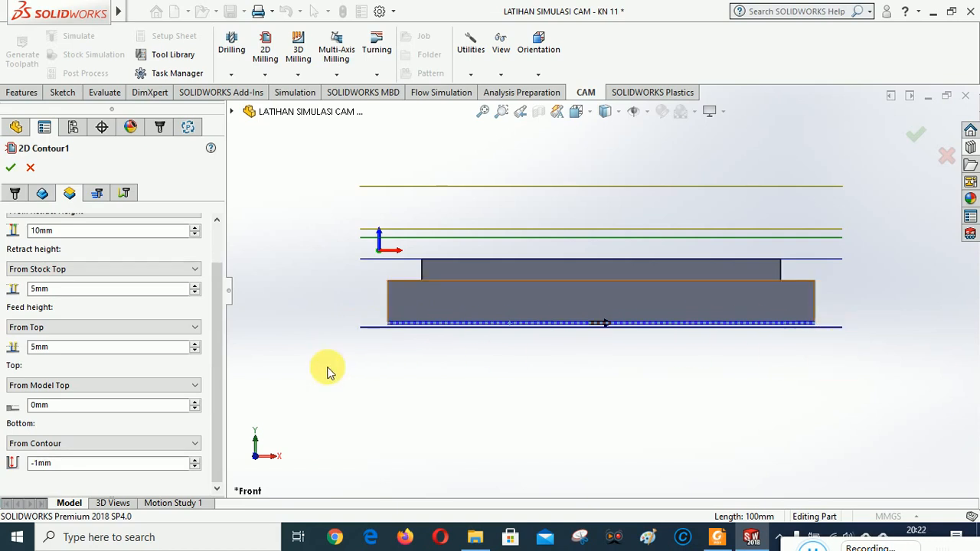
pyautogui.moveTo(219, 328); pyautogui.dragTo(217, 276)
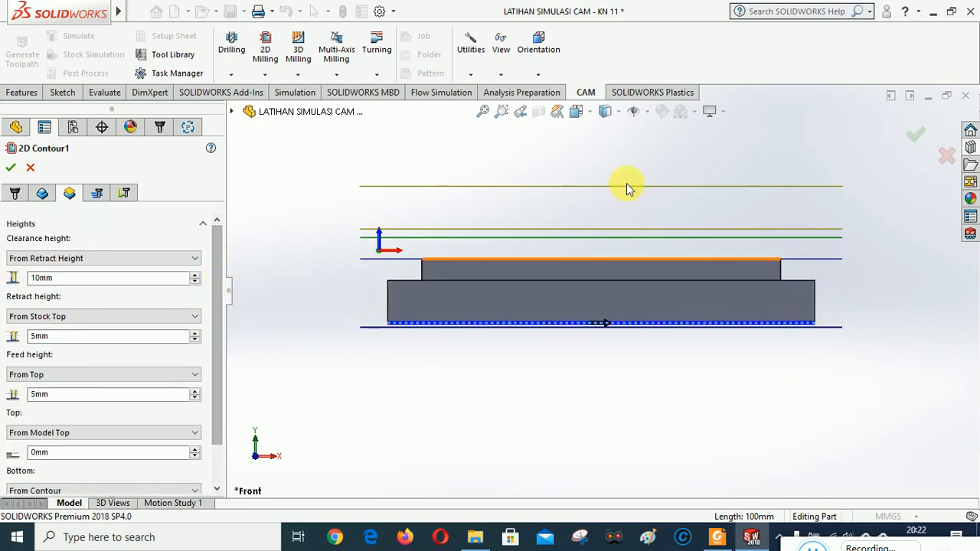
pyautogui.click(575, 112)
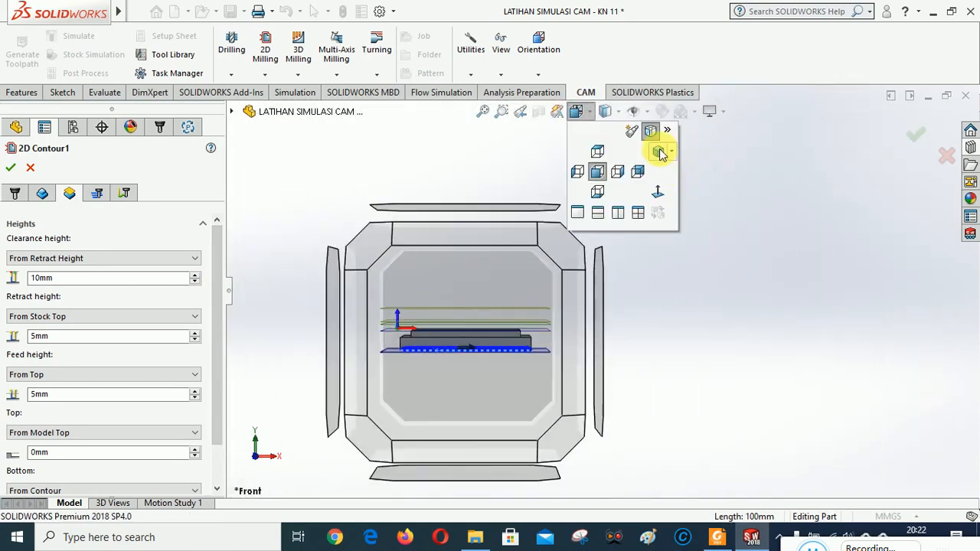
pyautogui.click(655, 146)
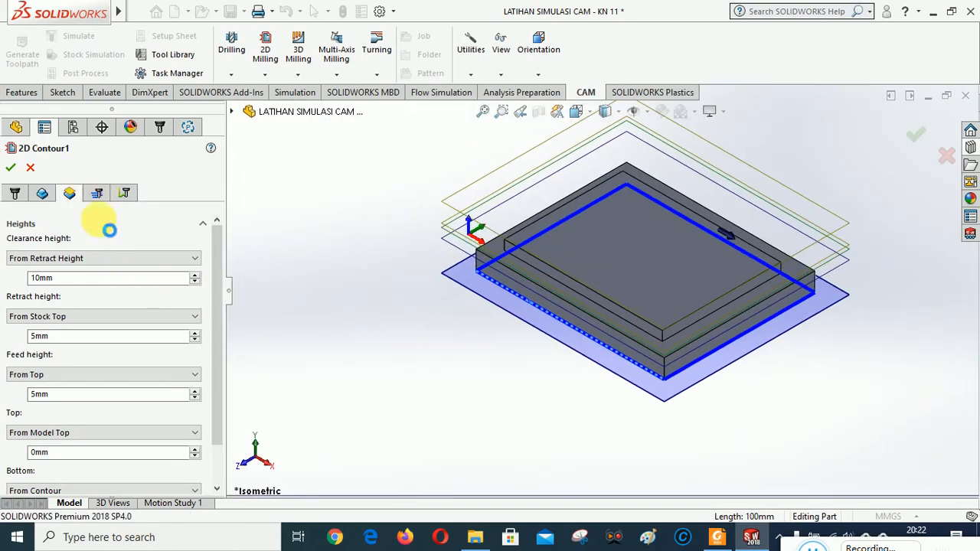
# - Switch the 2D Contour passes' sideways compensation to the opposite side, checking the direction arrow against the block's outline in the Tool Top view
pyautogui.click(96, 193)
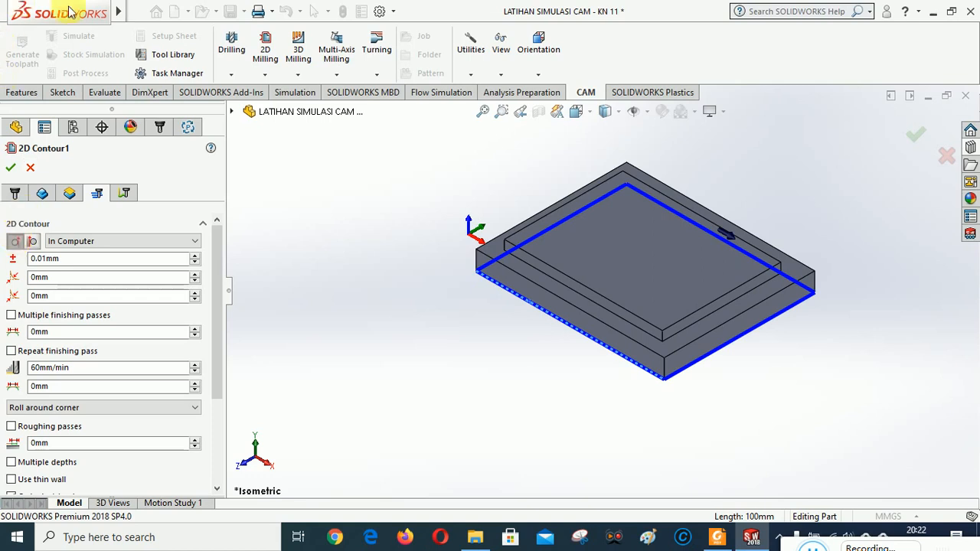
pyautogui.click(577, 114)
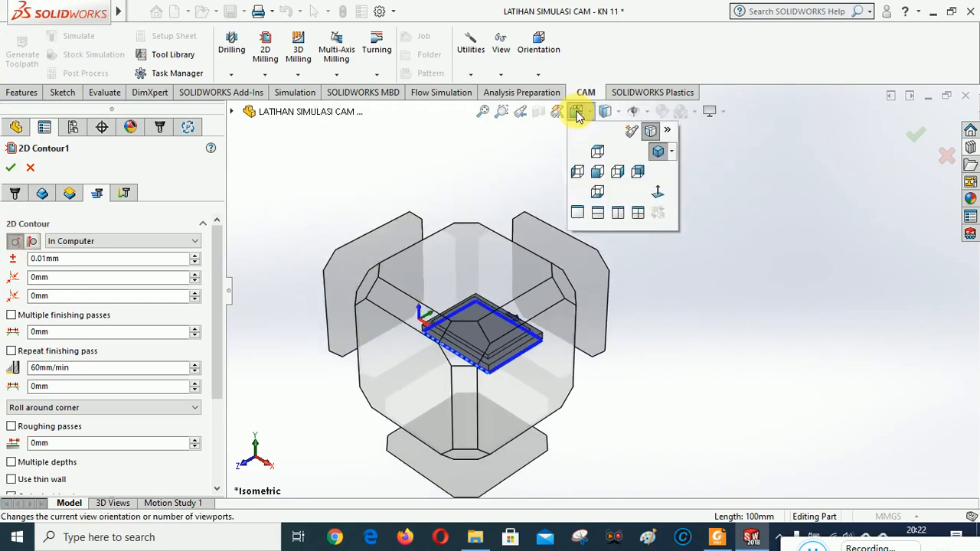
pyautogui.click(540, 74)
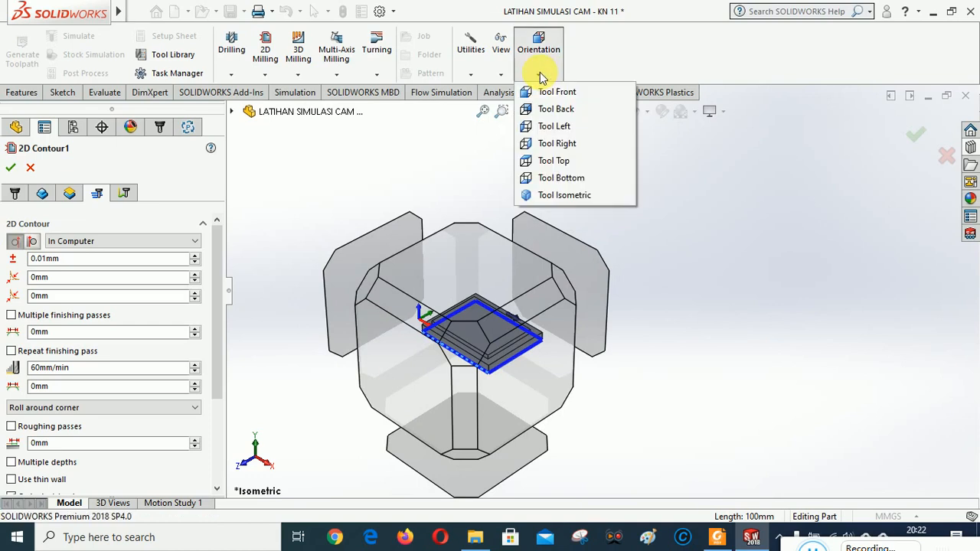
pyautogui.click(557, 161)
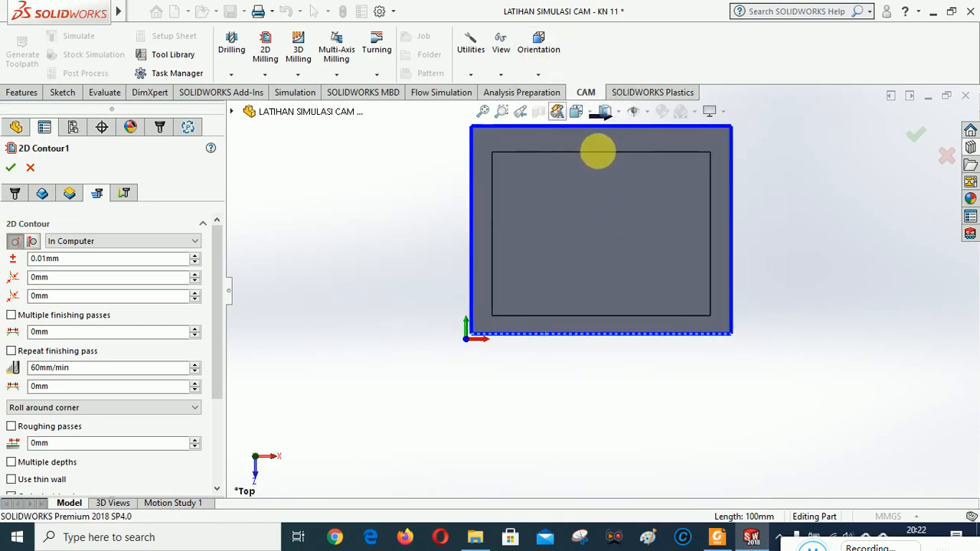
pyautogui.scroll(1, 567, 269)
pyautogui.scroll(-1, 640, 131)
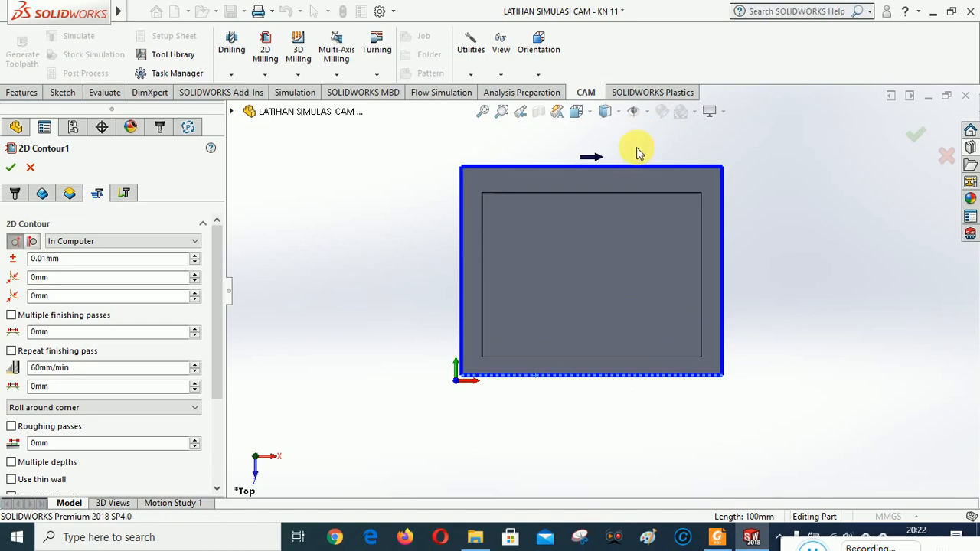
pyautogui.scroll(-1, 636, 147)
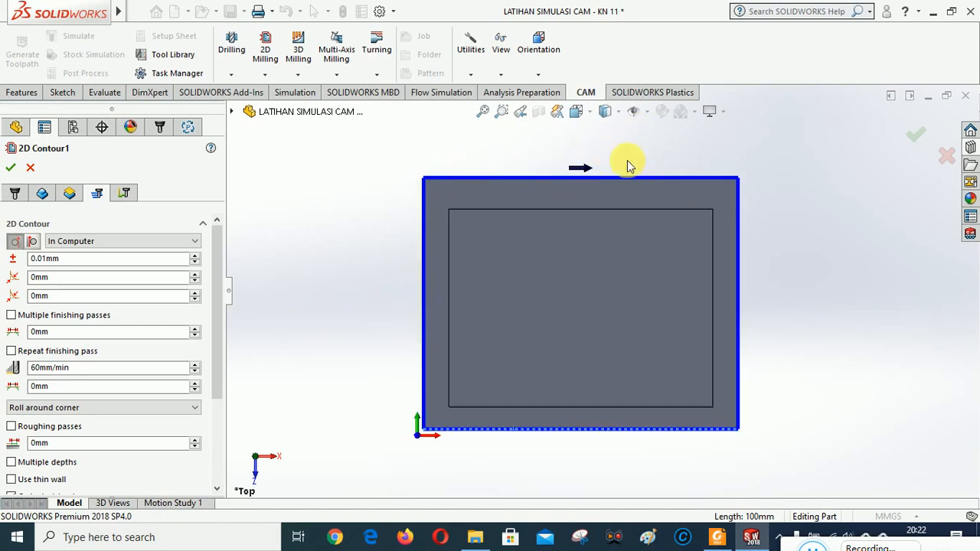
pyautogui.scroll(-1, 769, 203)
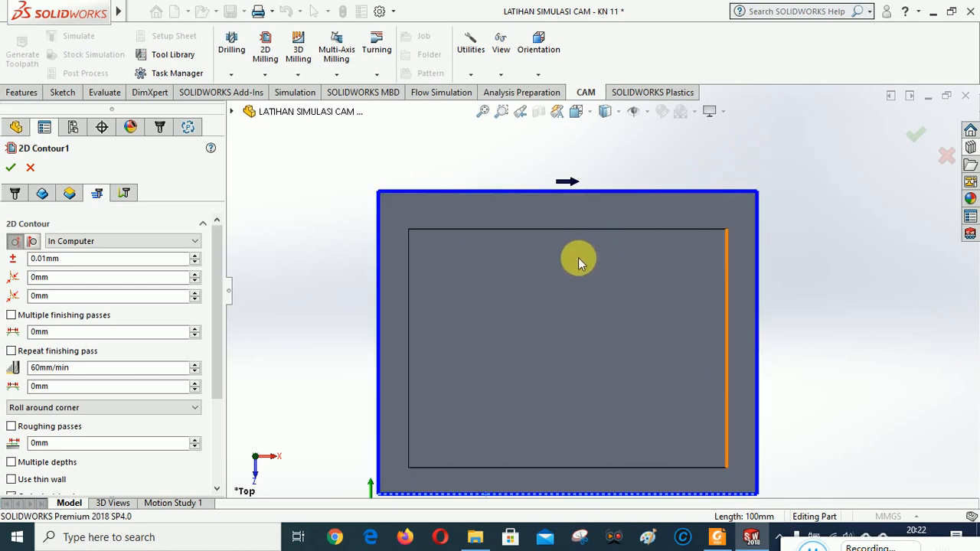
pyautogui.scroll(2, 597, 298)
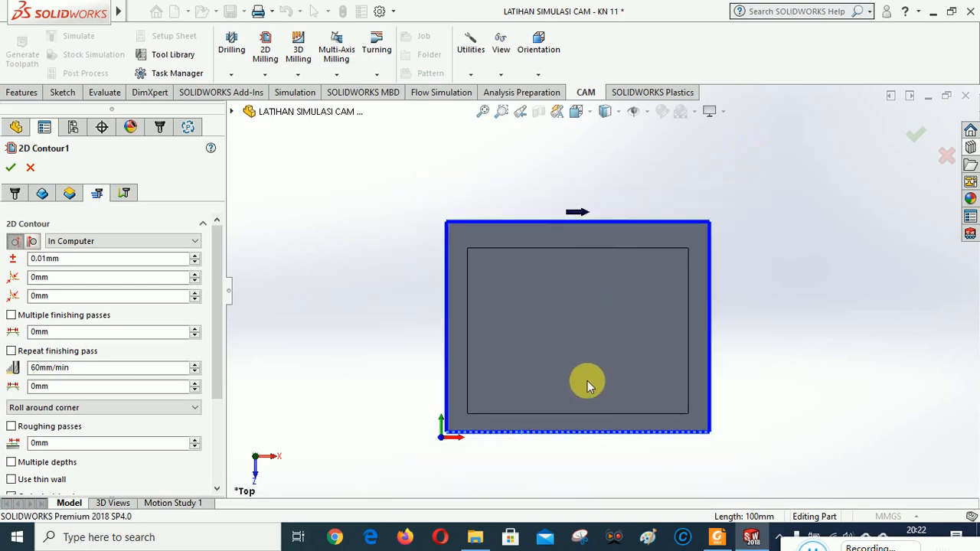
pyautogui.click(652, 249)
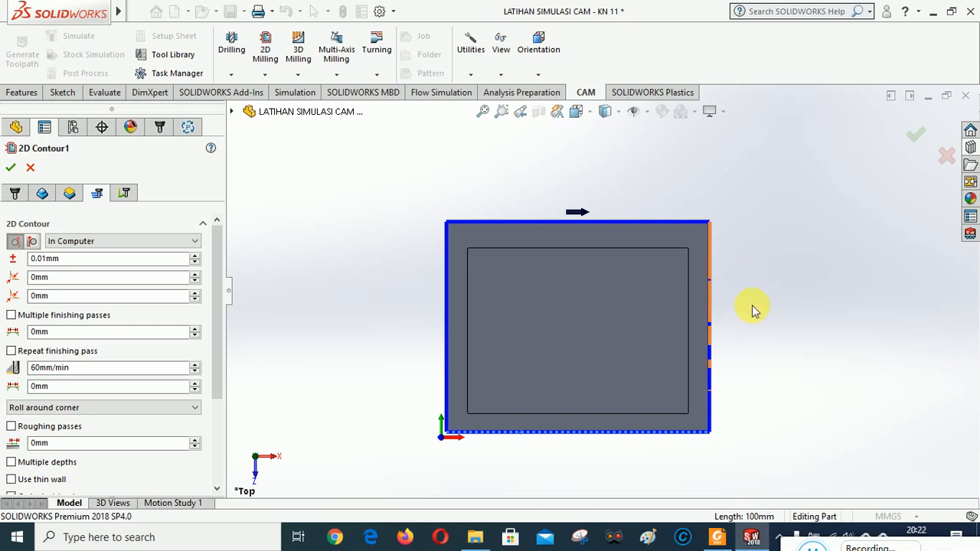
pyautogui.click(34, 242)
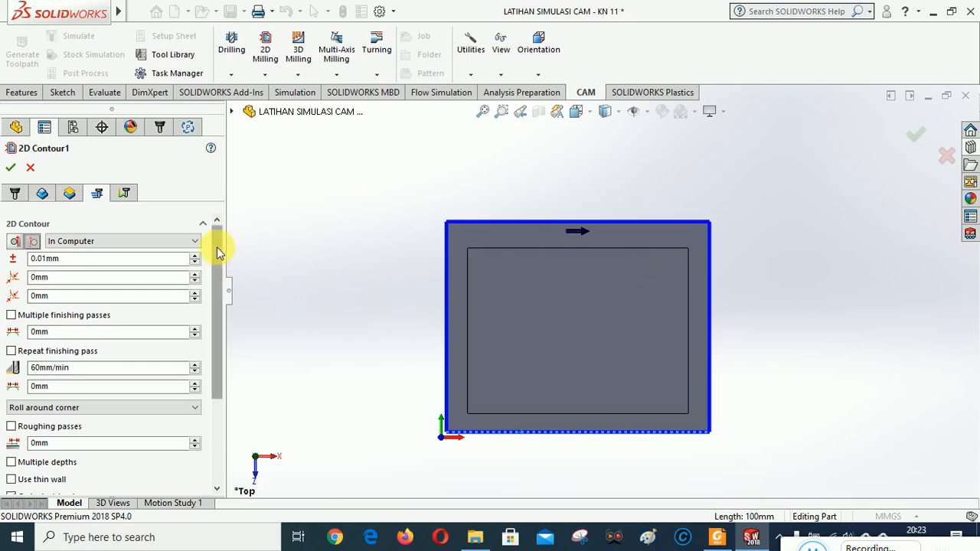
# - Enable roughing passes for the 2D Contour operation and review their stepover settings
pyautogui.moveTo(217, 246); pyautogui.dragTo(212, 265)
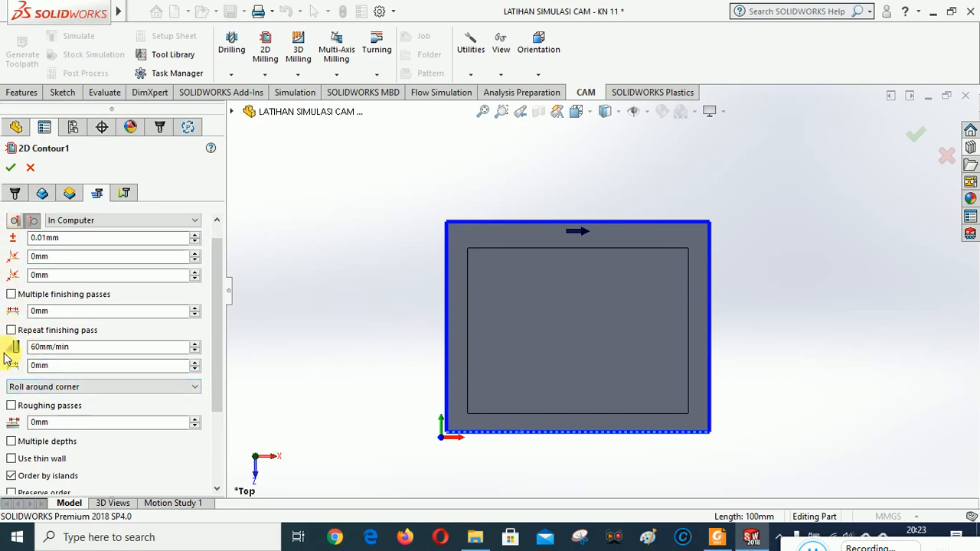
pyautogui.click(12, 408)
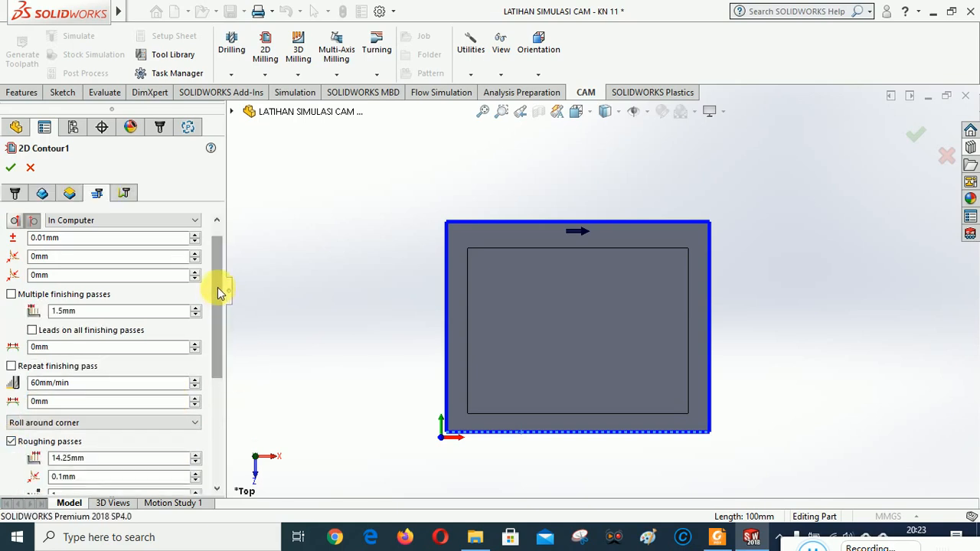
pyautogui.moveTo(219, 277); pyautogui.dragTo(218, 354)
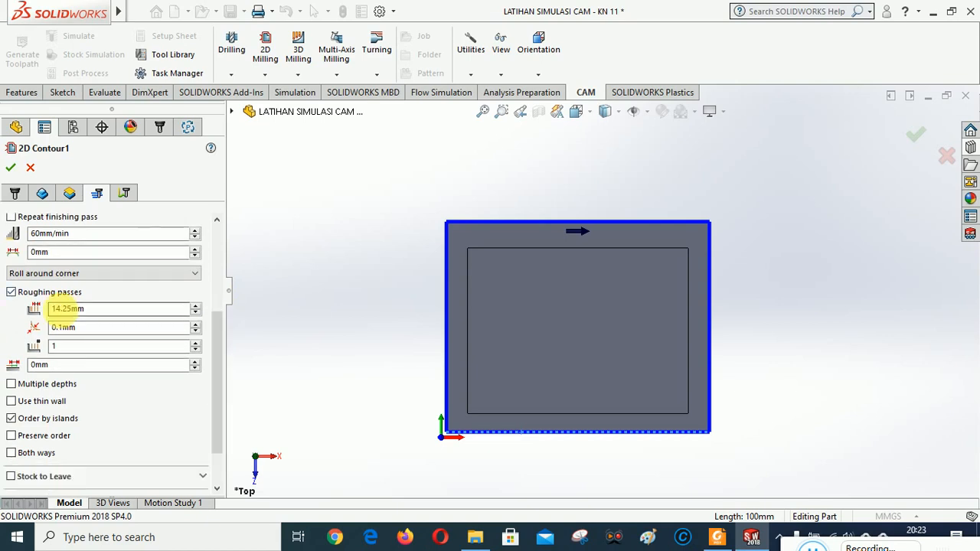
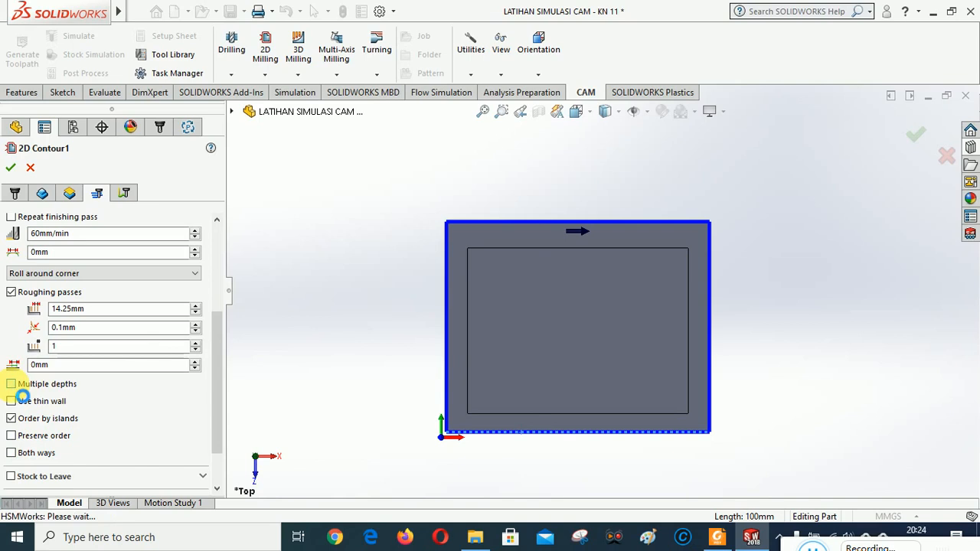
# - Enable multiple depths with a 2 mm maximum roughing stepdown and 1 finishing stepdown
pyautogui.click(18, 389)
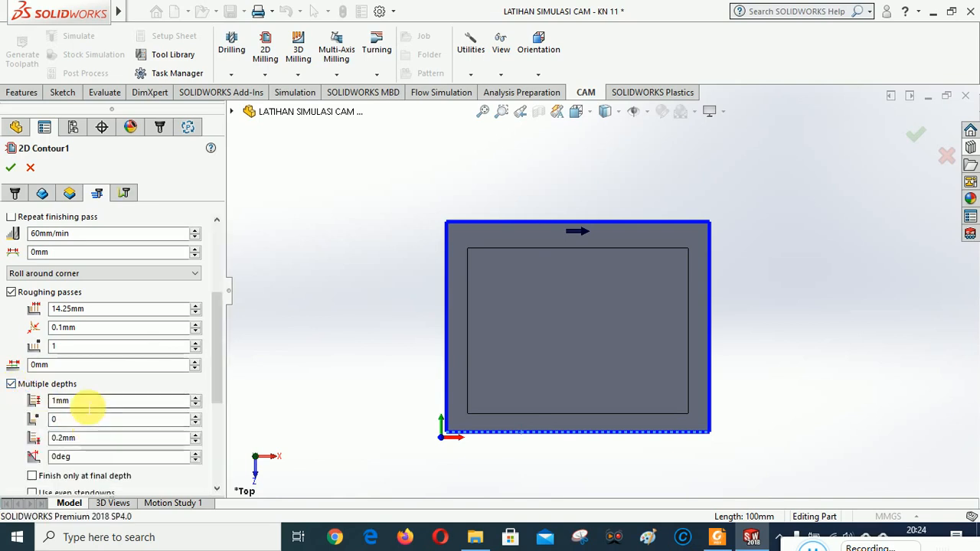
pyautogui.moveTo(89, 409)
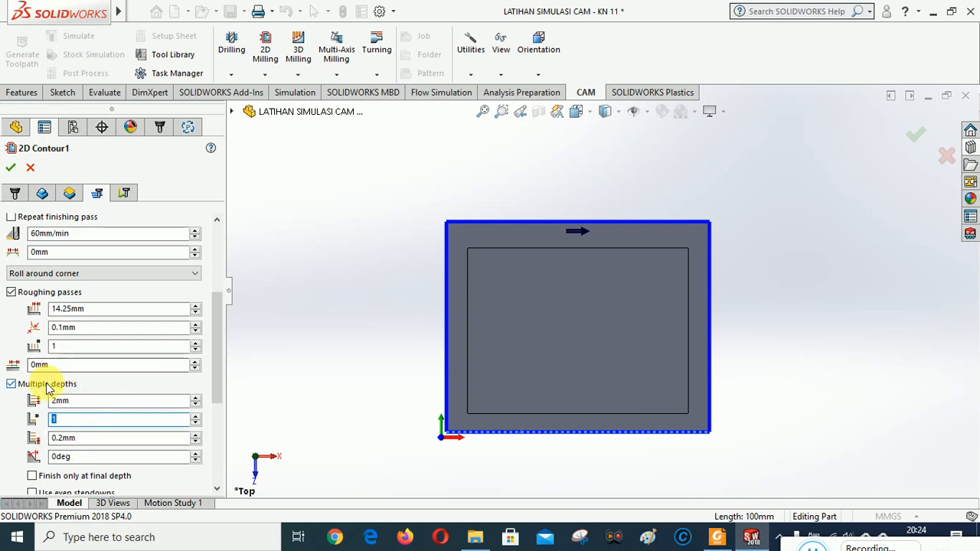
pyautogui.moveTo(46, 390)
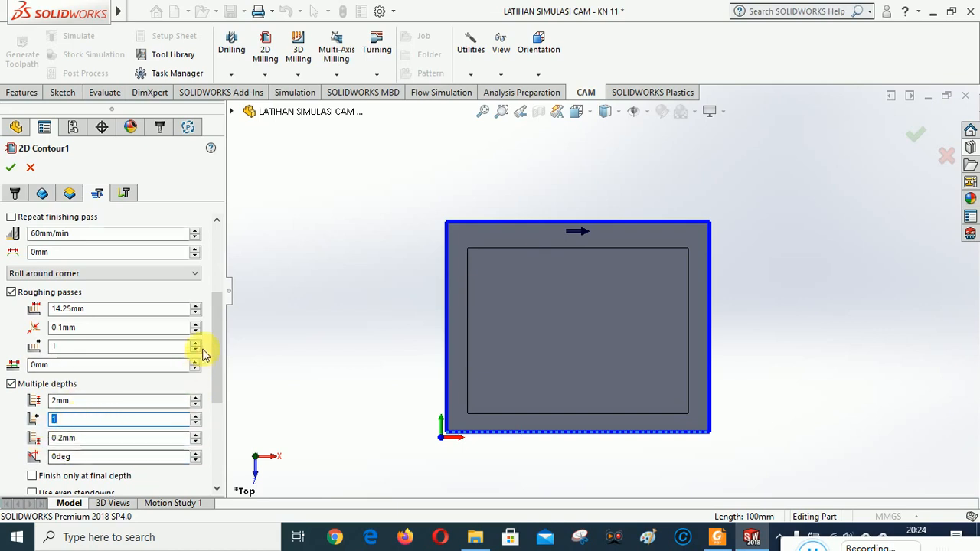
# - Disable the roughing passes and review the rest of the 2D Contour pass settings
pyautogui.moveTo(214, 330)
pyautogui.mouseDown()
pyautogui.moveTo(221, 418)
pyautogui.moveTo(231, 324)
pyautogui.mouseUp()
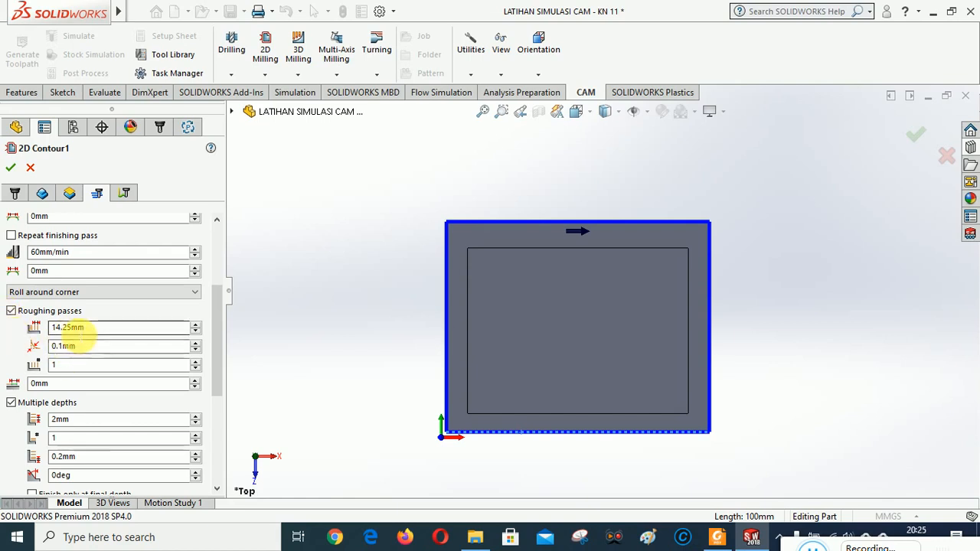
pyautogui.click(11, 313)
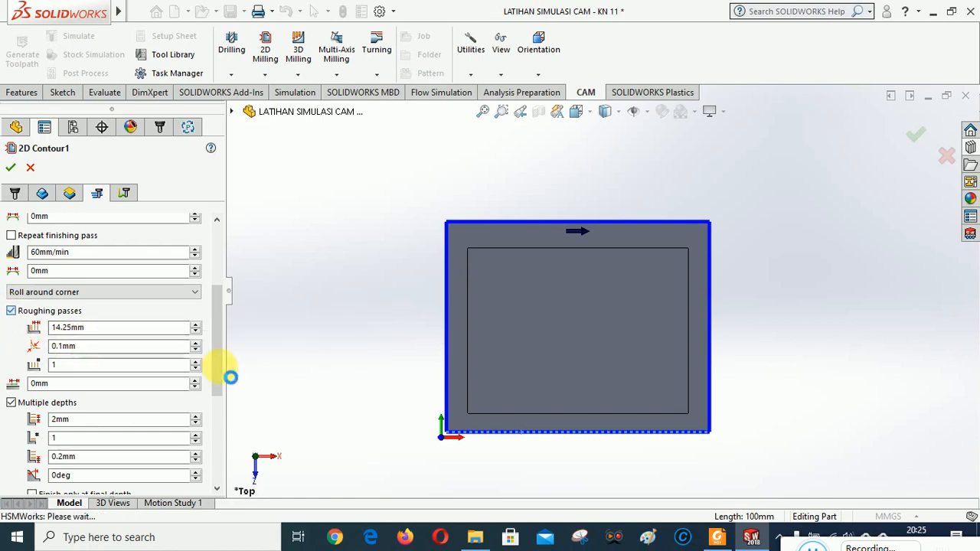
pyautogui.scroll(-1, 219, 360)
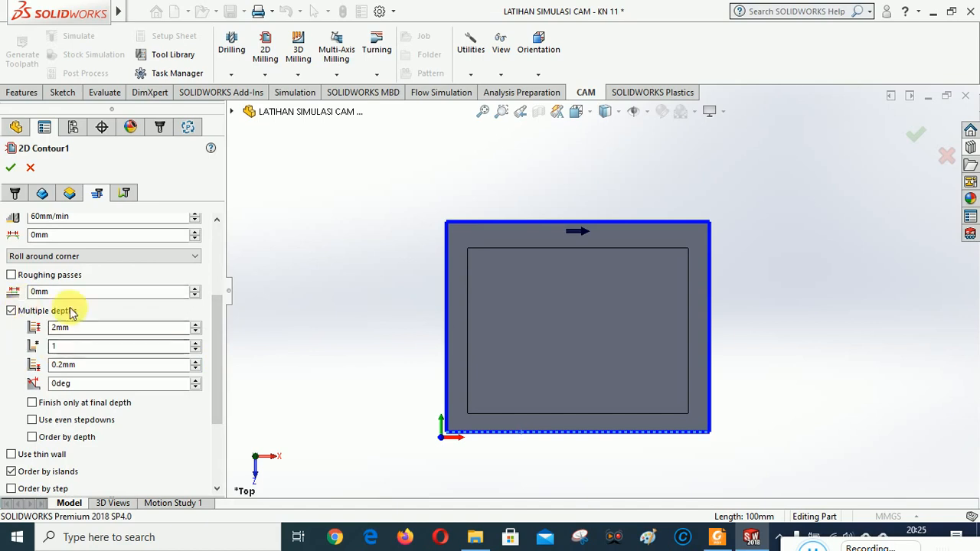
pyautogui.moveTo(220, 340); pyautogui.dragTo(224, 250)
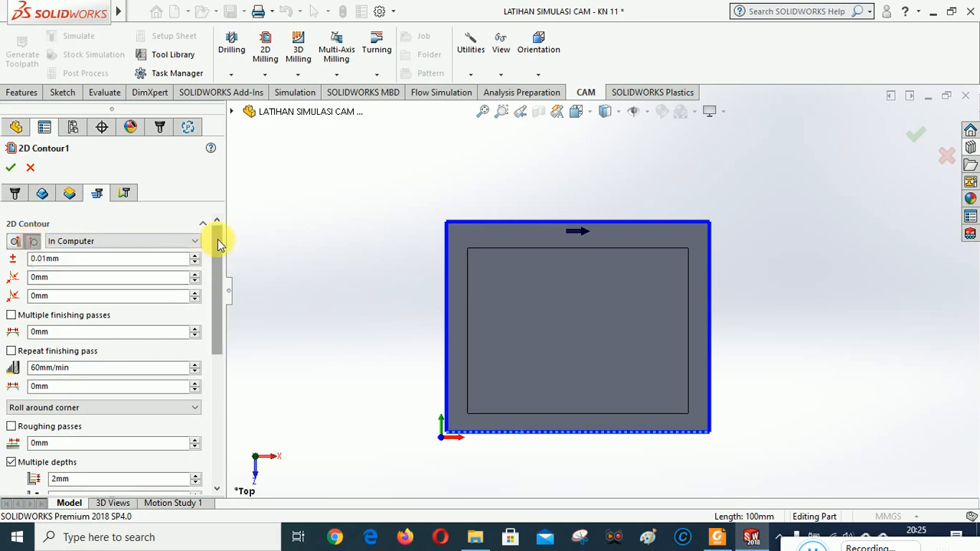
pyautogui.moveTo(218, 242); pyautogui.dragTo(218, 383)
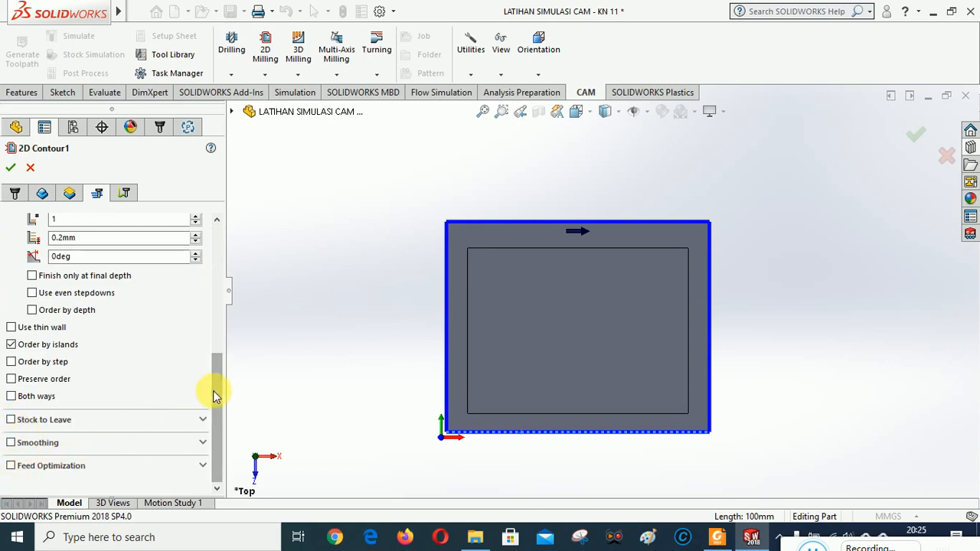
# - Set the safe distance in the first 2D Contour operation's linking parameters to 3 mm
pyautogui.moveTo(215, 391); pyautogui.dragTo(231, 250)
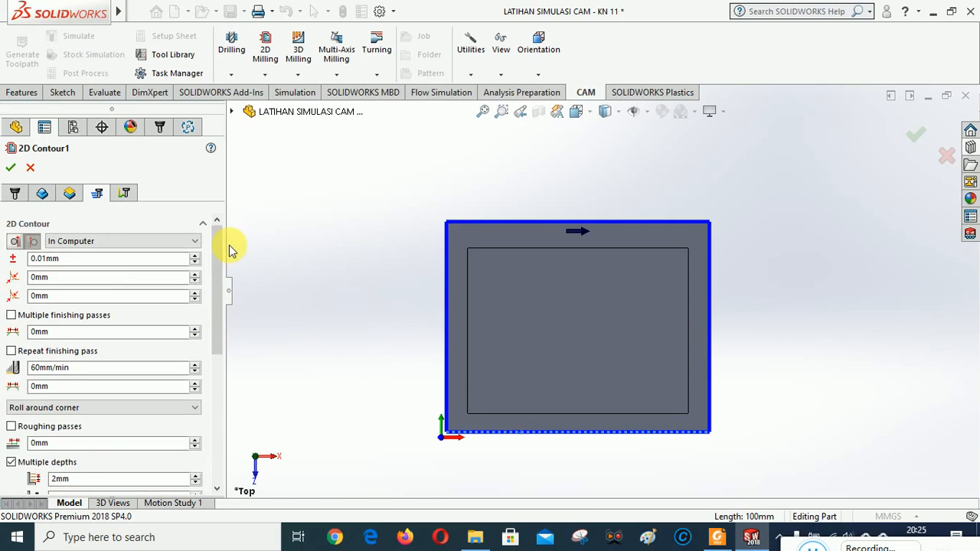
pyautogui.click(127, 193)
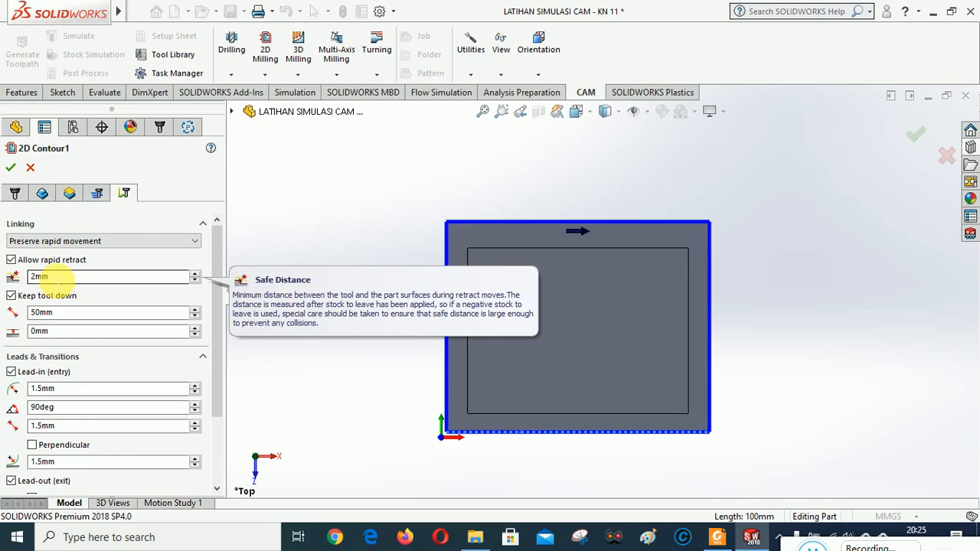
pyautogui.click(100, 190)
pyautogui.moveTo(219, 244); pyautogui.dragTo(217, 306)
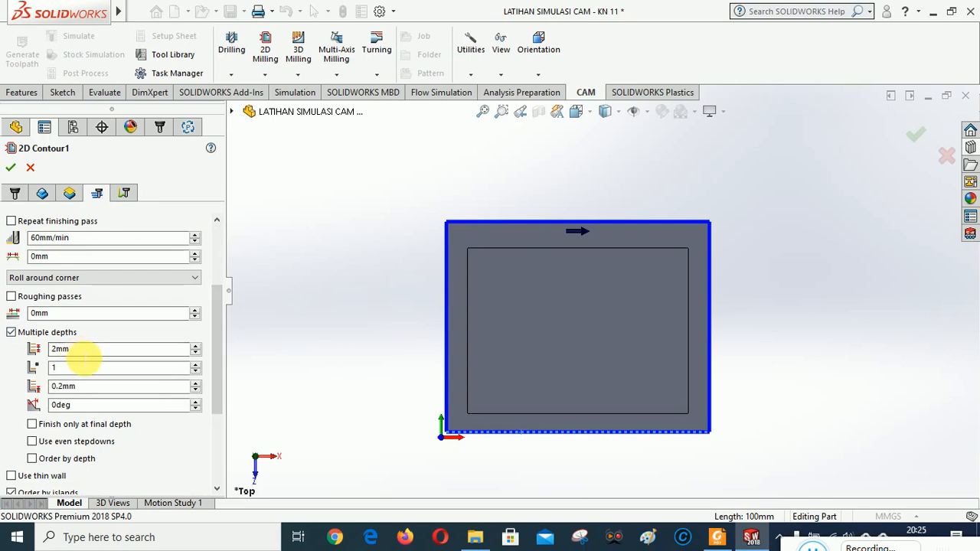
pyautogui.moveTo(83, 357)
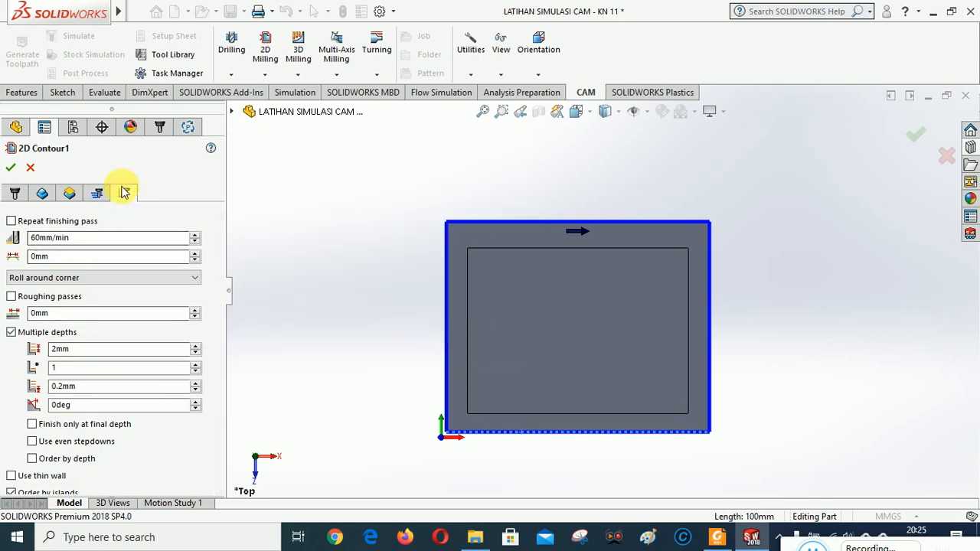
pyautogui.click(125, 192)
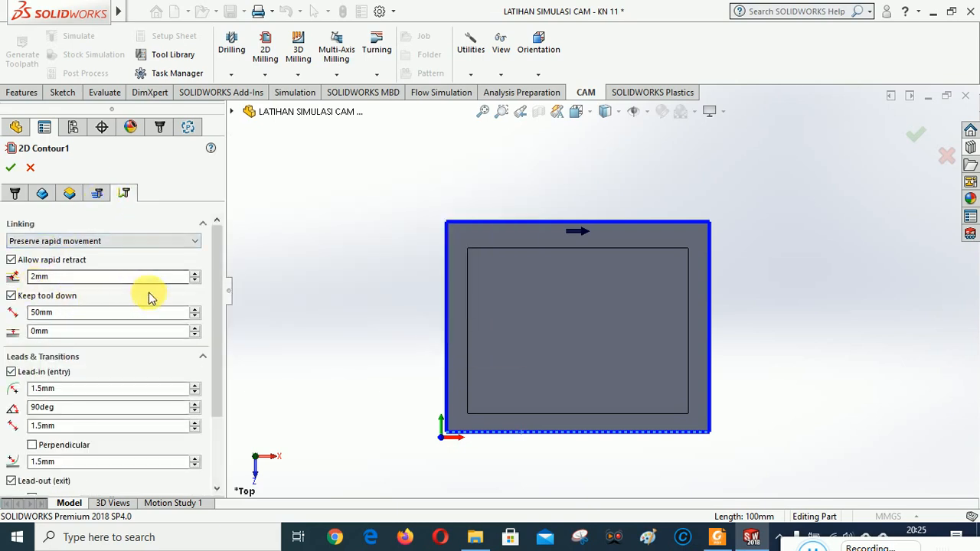
pyautogui.click(195, 274)
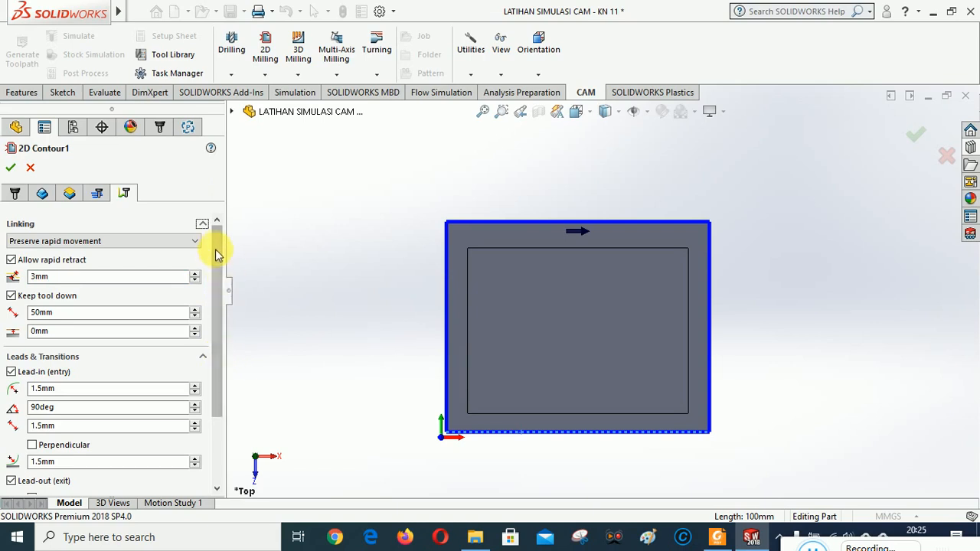
pyautogui.moveTo(219, 247)
pyautogui.mouseDown()
pyautogui.moveTo(224, 387)
pyautogui.moveTo(227, 237)
pyautogui.mouseUp()
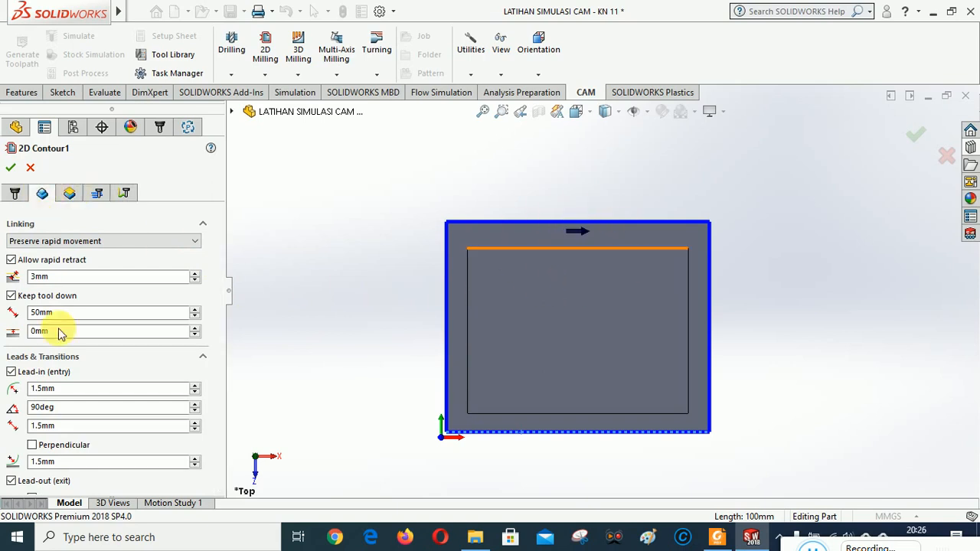
# - Reverse the direction of the outer-edge contour and accept the 2D Contour operation
pyautogui.scroll(10, 61, 331)
pyautogui.click(108, 341)
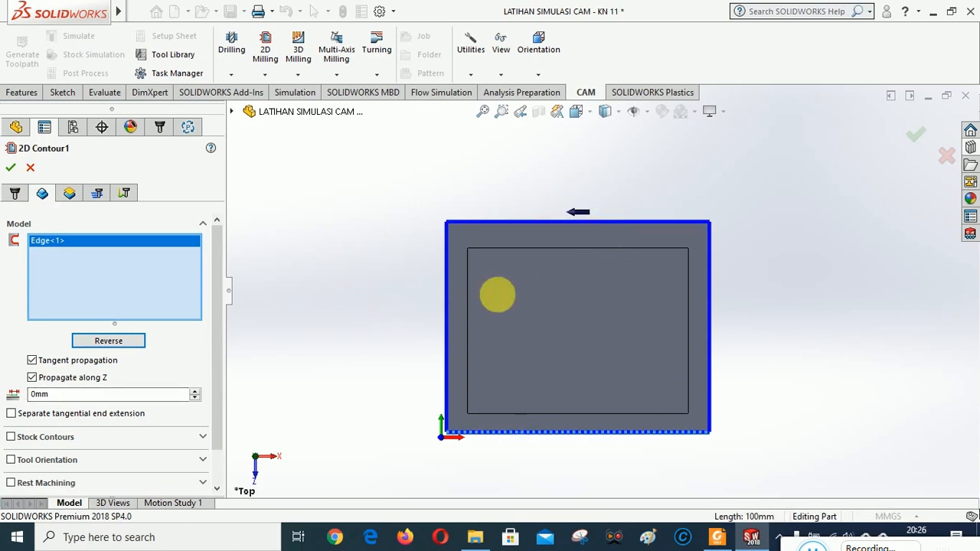
pyautogui.click(10, 168)
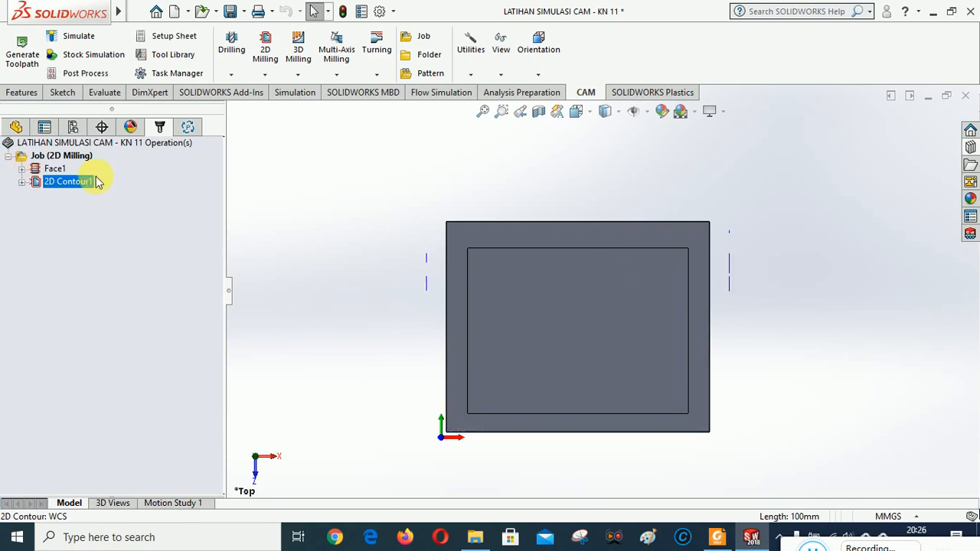
# - Run the stock simulation for all operations of the 2D milling job
pyautogui.click(538, 73)
pyautogui.click(548, 196)
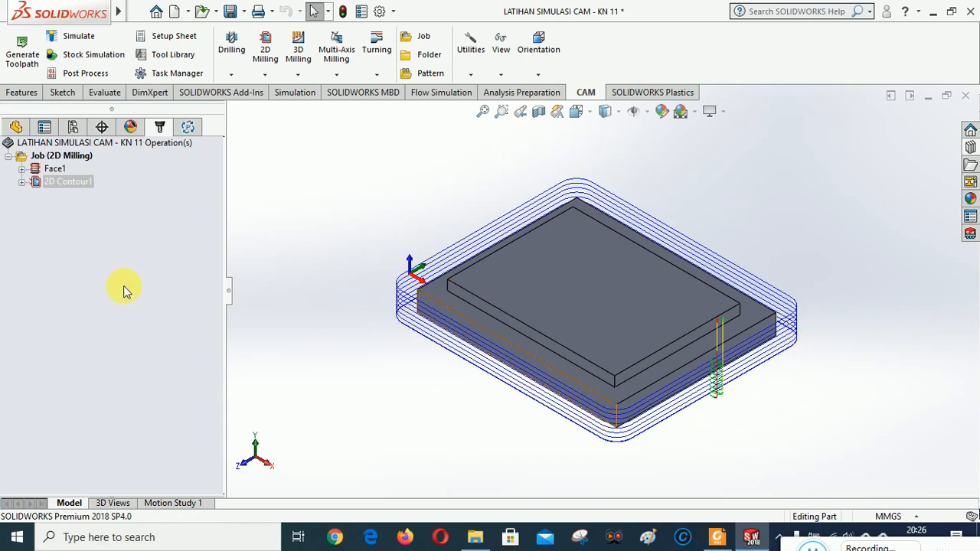
pyautogui.rightClick(55, 157)
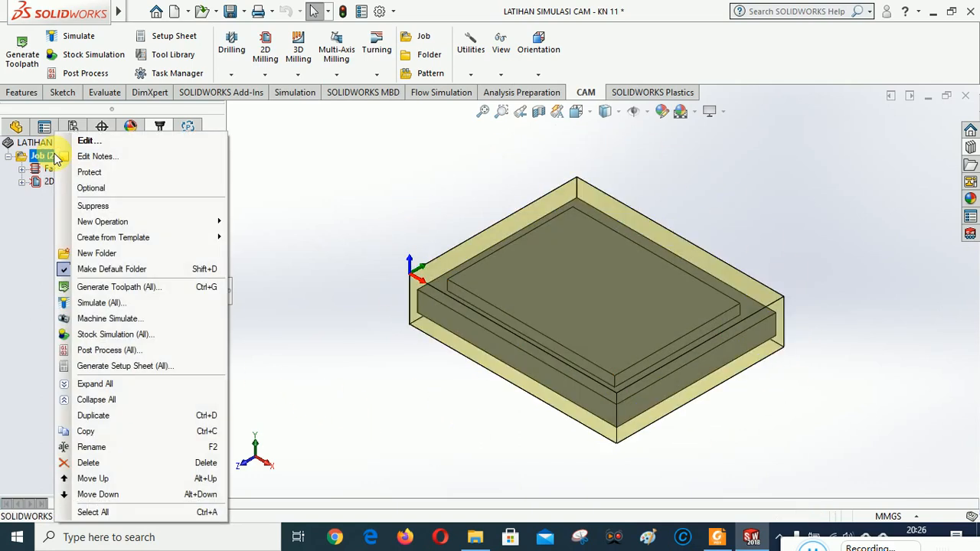
pyautogui.click(102, 335)
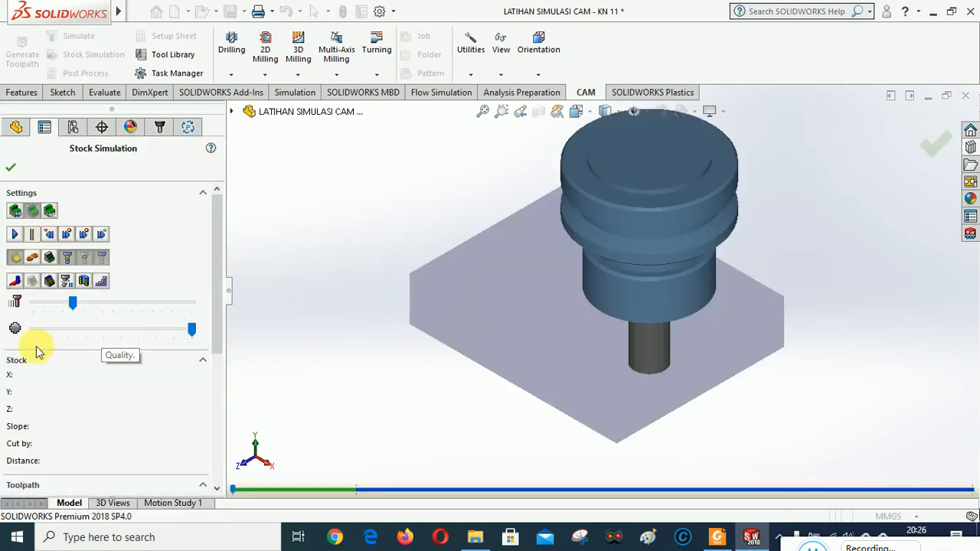
pyautogui.click(16, 234)
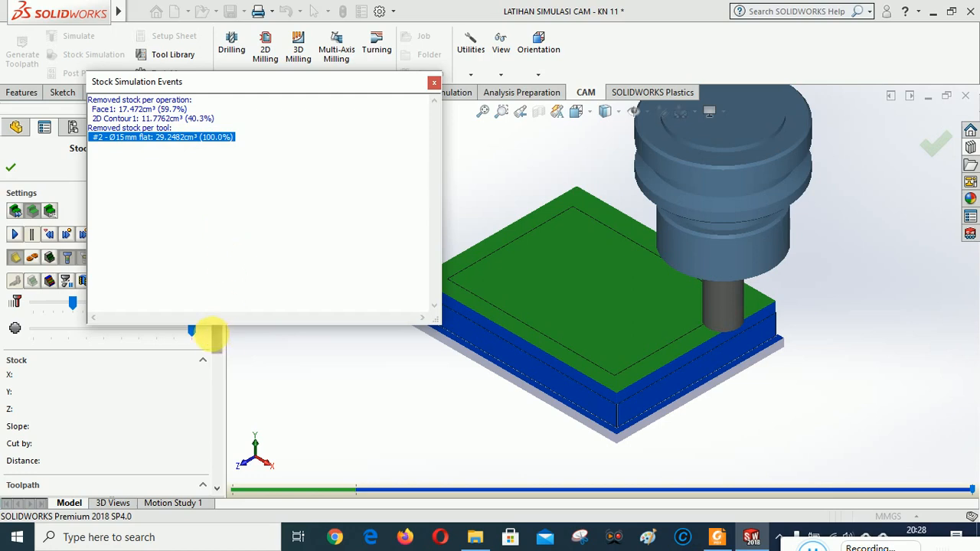
# - Examine the simulation's toolpath data and machining statistics, and close the stock simulation
pyautogui.moveTo(218, 346); pyautogui.dragTo(219, 435)
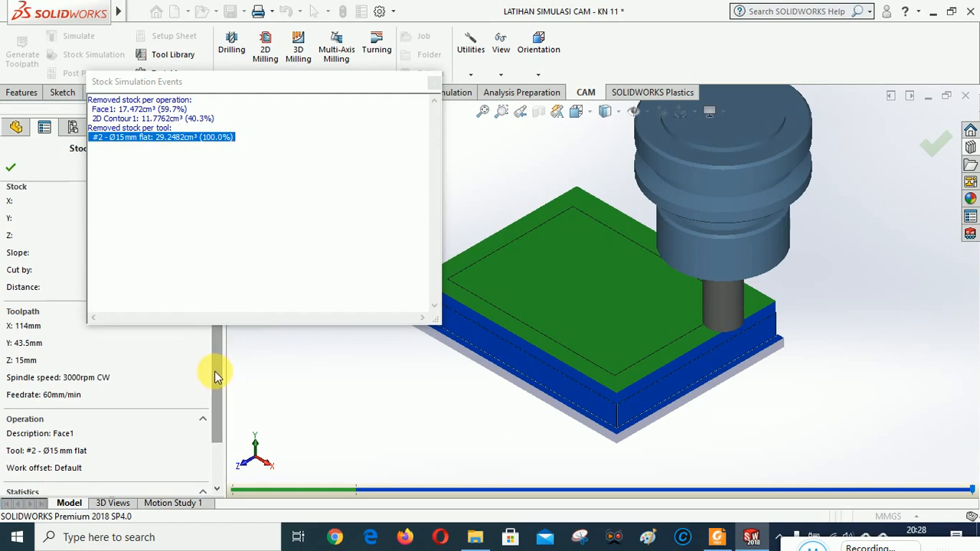
pyautogui.moveTo(214, 370); pyautogui.dragTo(217, 446)
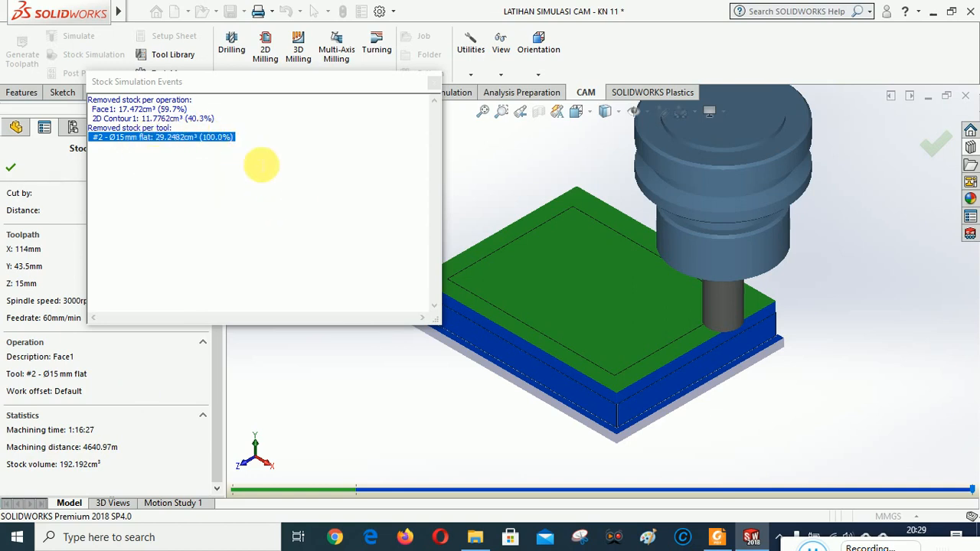
pyautogui.click(435, 85)
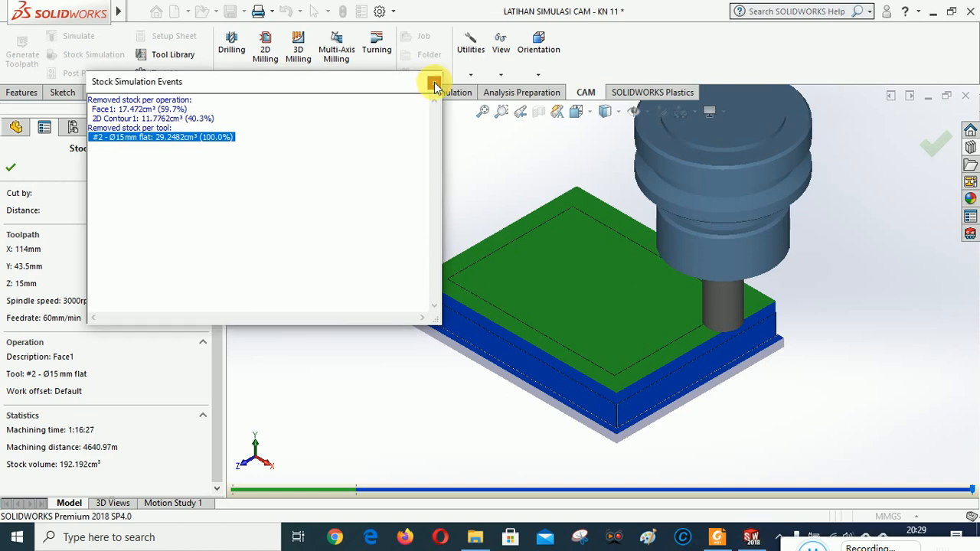
pyautogui.click(10, 170)
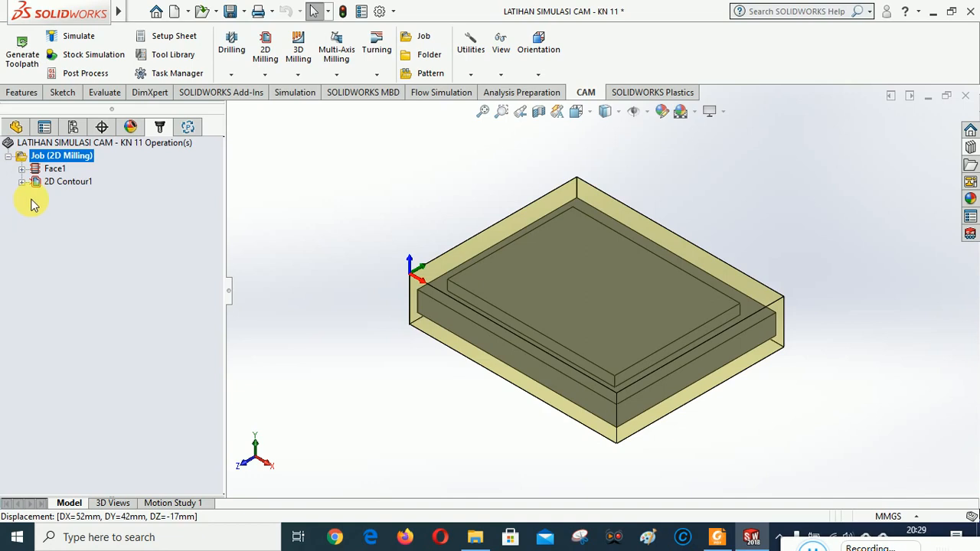
pyautogui.click(61, 251)
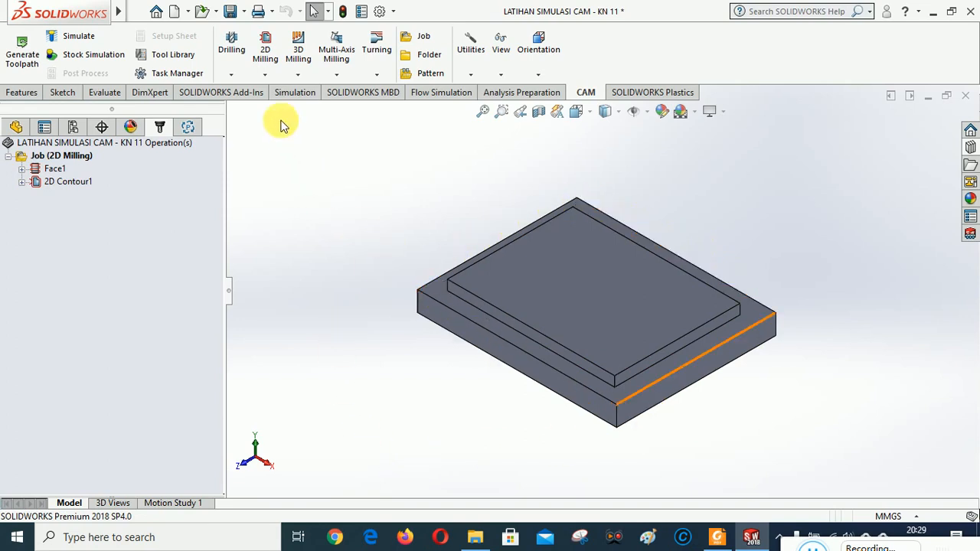
# - Add a second 2D Contour operation along the bottom edge of the raised rectangular block and reverse its direction
pyautogui.click(265, 74)
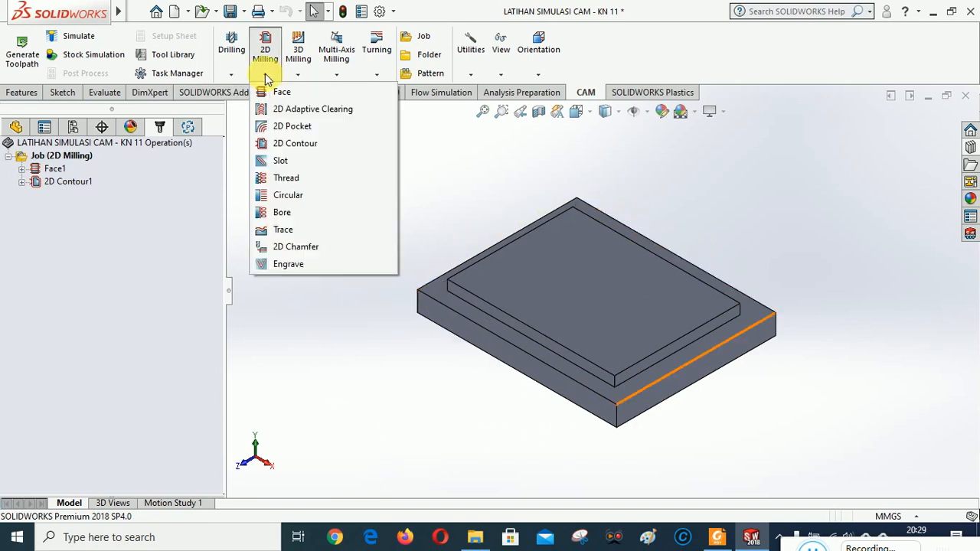
pyautogui.click(297, 144)
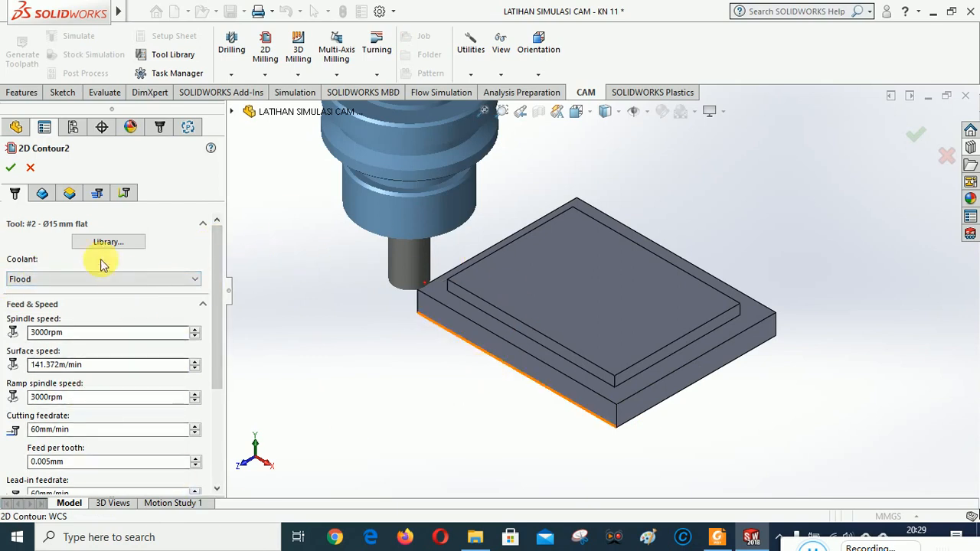
pyautogui.click(42, 192)
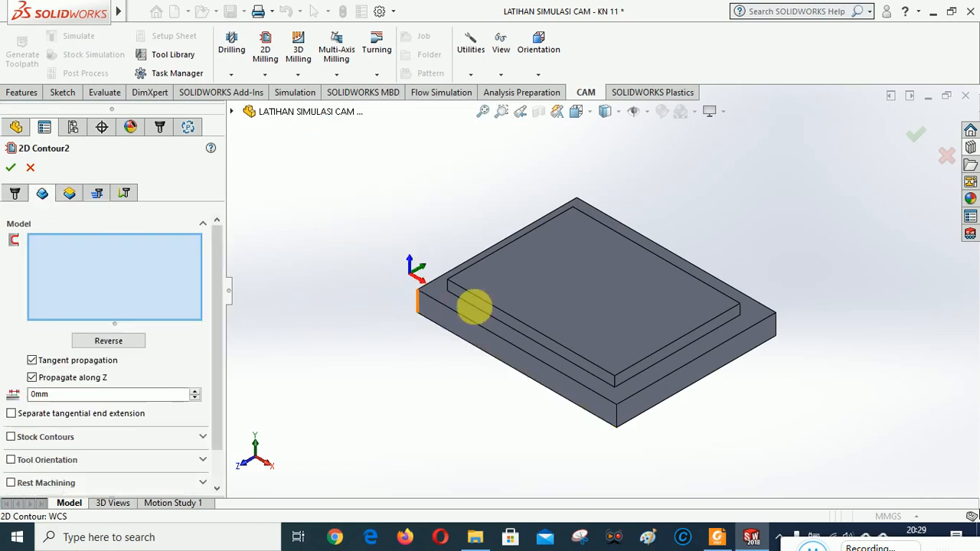
pyautogui.click(466, 303)
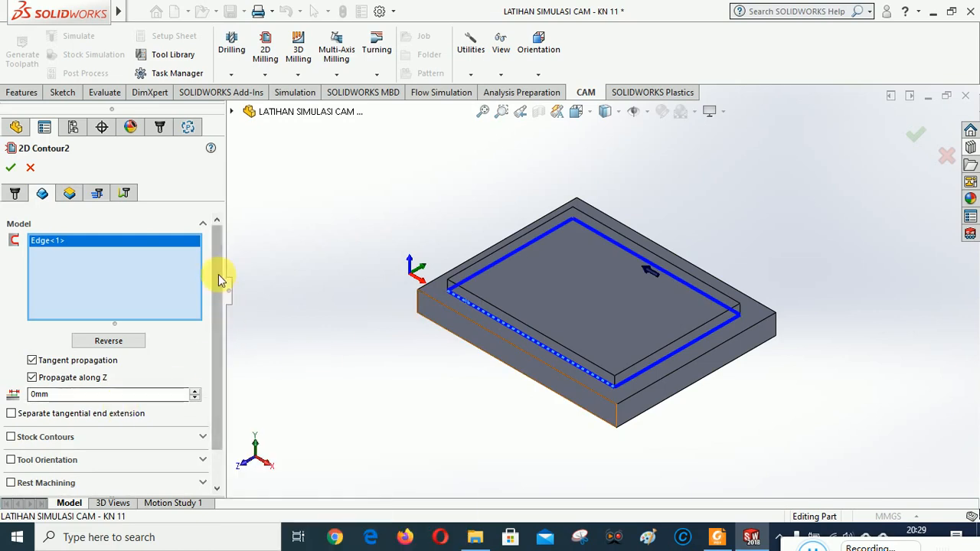
pyautogui.moveTo(219, 274); pyautogui.dragTo(215, 313)
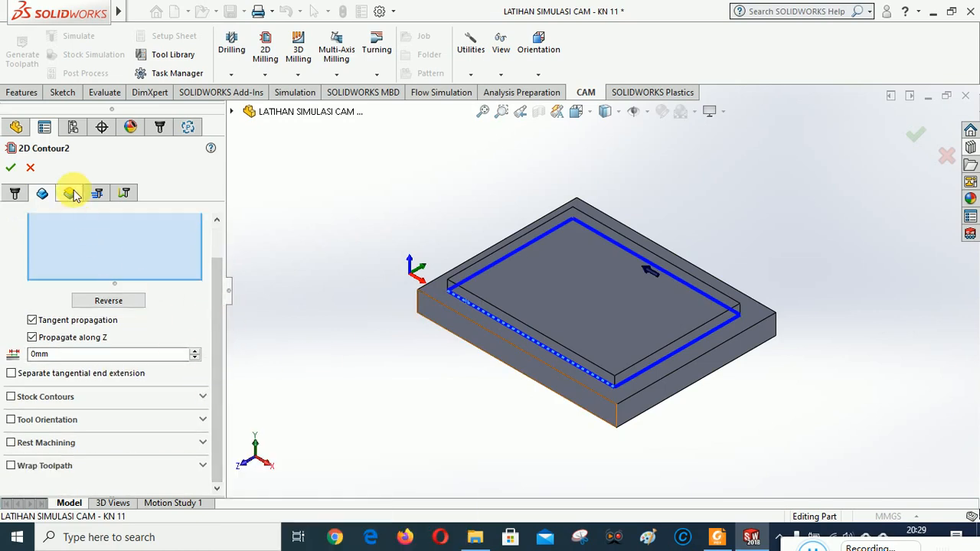
pyautogui.click(111, 301)
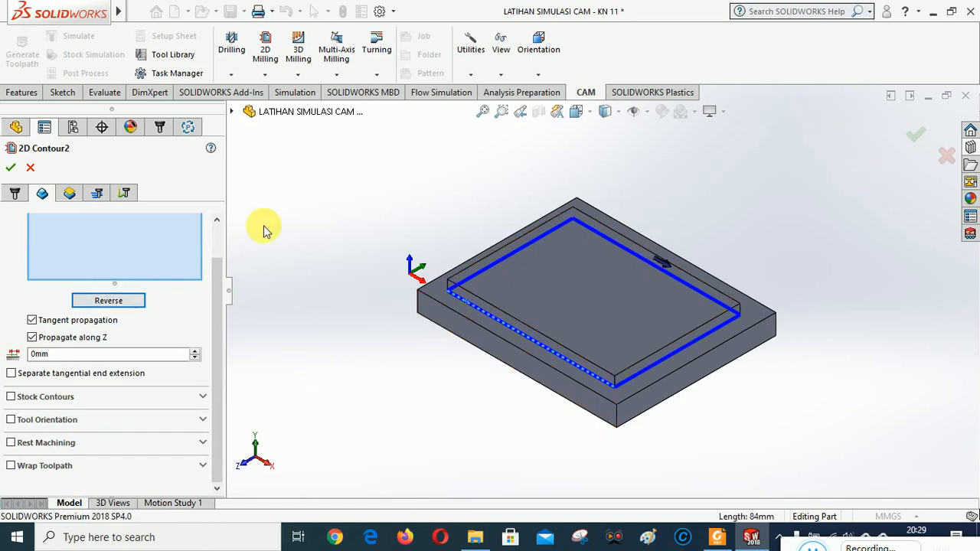
pyautogui.moveTo(216, 319); pyautogui.dragTo(218, 257)
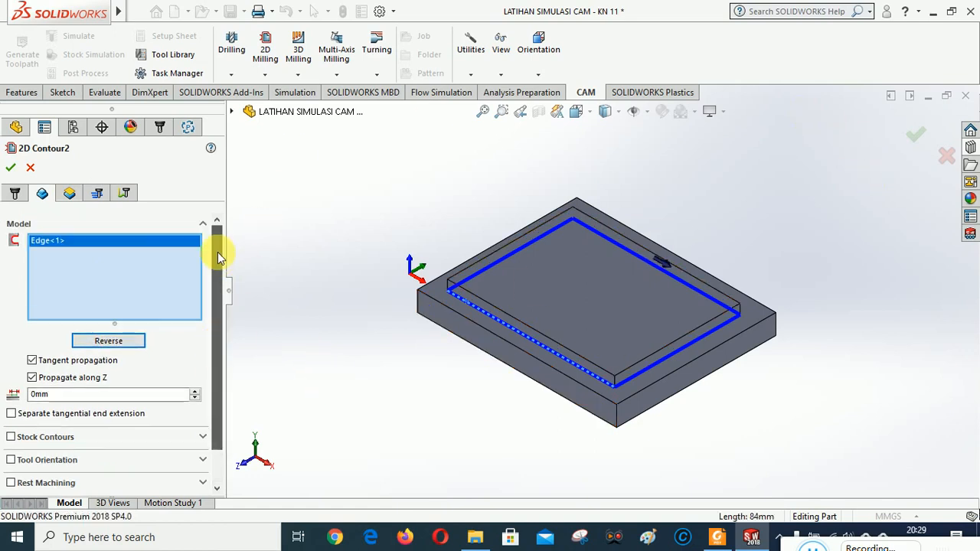
# - Set the second contour's top height reference to From Model Top
pyautogui.click(70, 193)
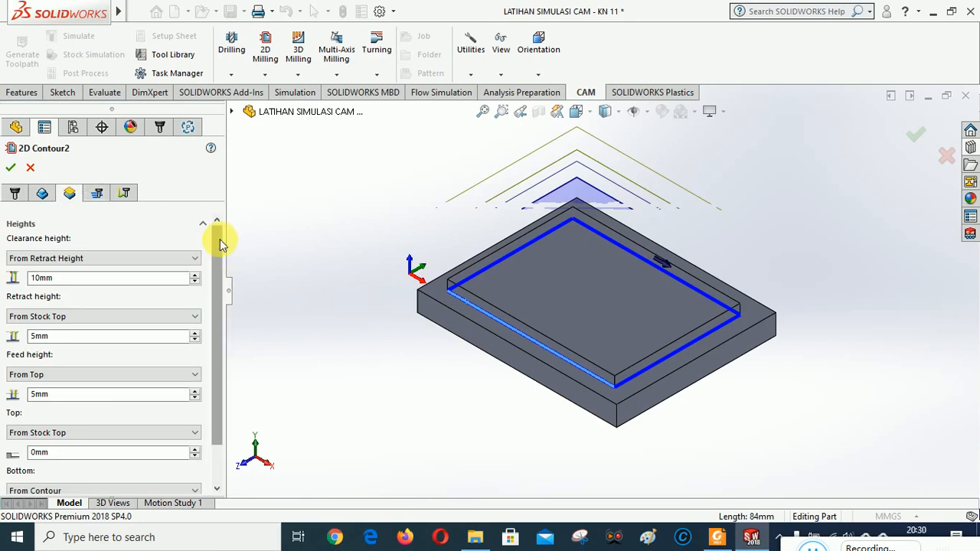
pyautogui.scroll(-2, 69, 388)
pyautogui.click(68, 388)
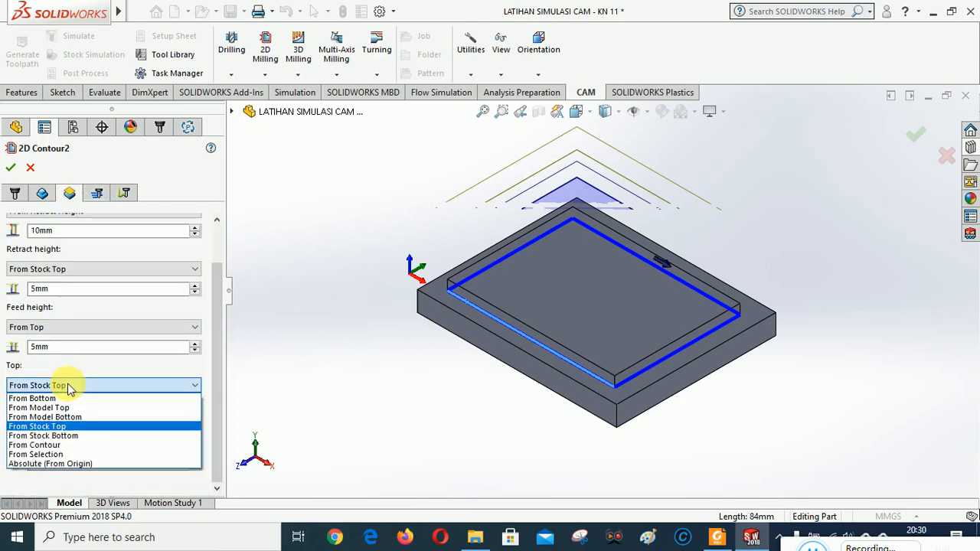
pyautogui.click(65, 405)
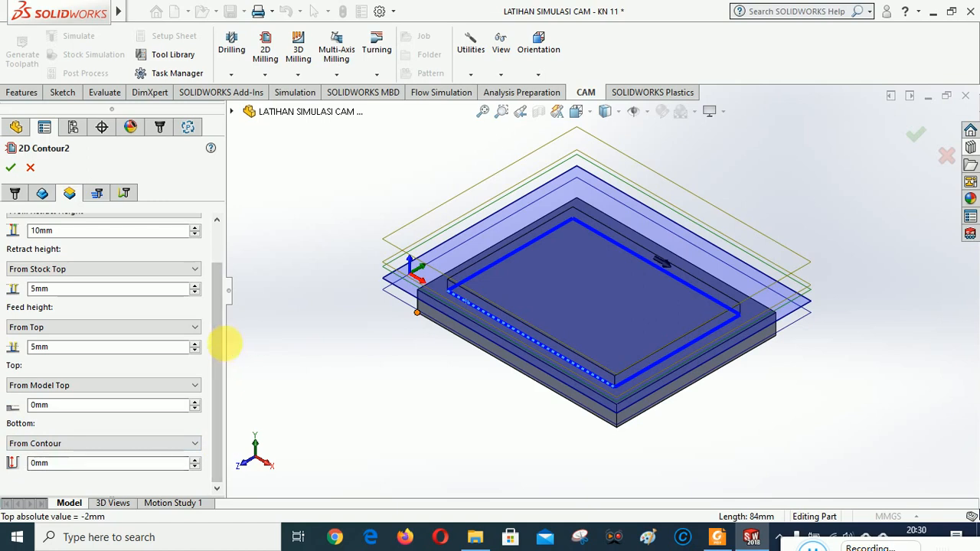
pyautogui.moveTo(217, 322); pyautogui.dragTo(219, 273)
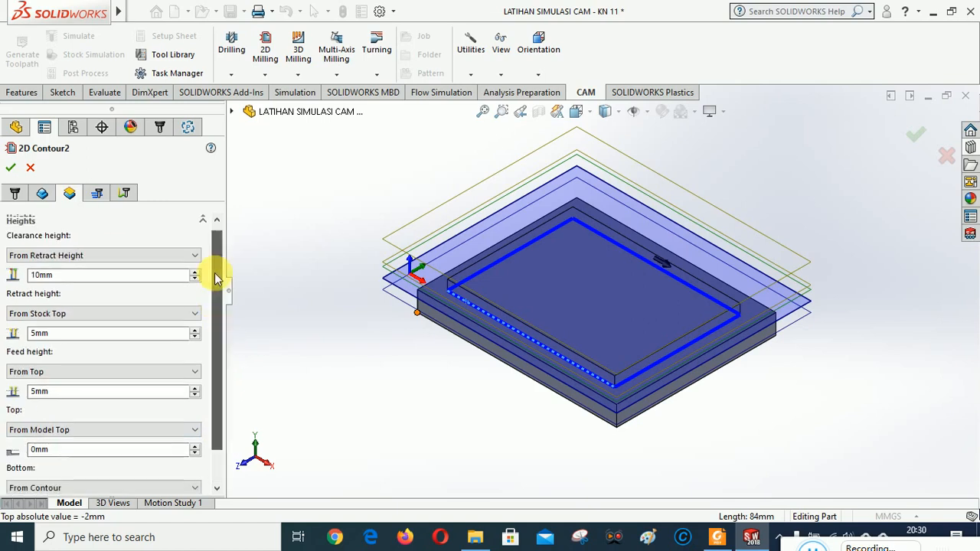
# - Enable multiple depths for the second contour with a 2 mm maximum roughing stepdown and 1 finishing stepdown
pyautogui.click(98, 194)
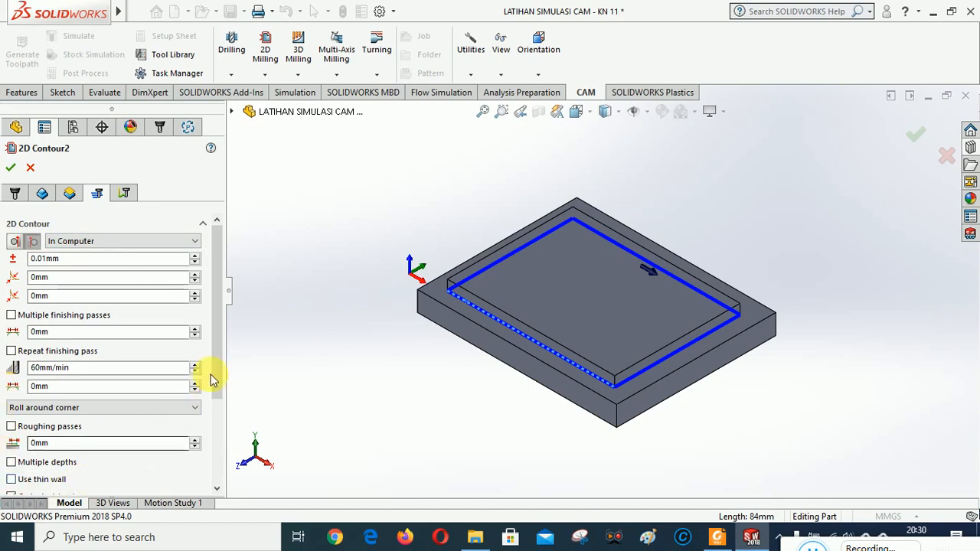
pyautogui.scroll(-3, 220, 316)
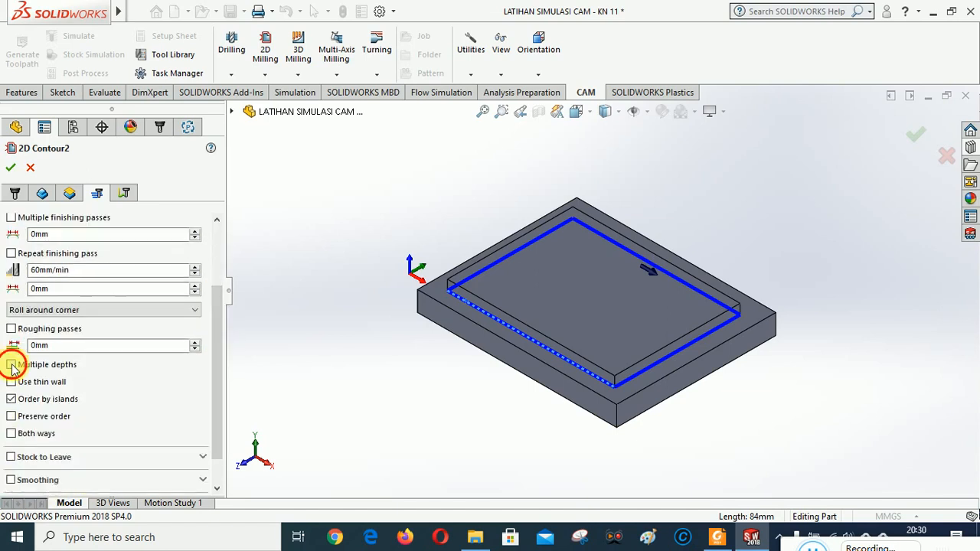
pyautogui.click(12, 365)
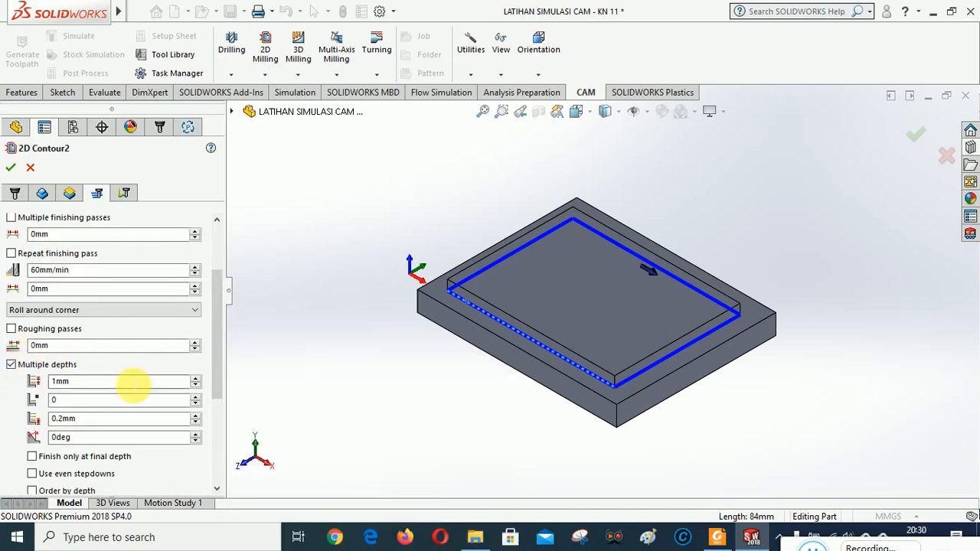
pyautogui.moveTo(126, 383)
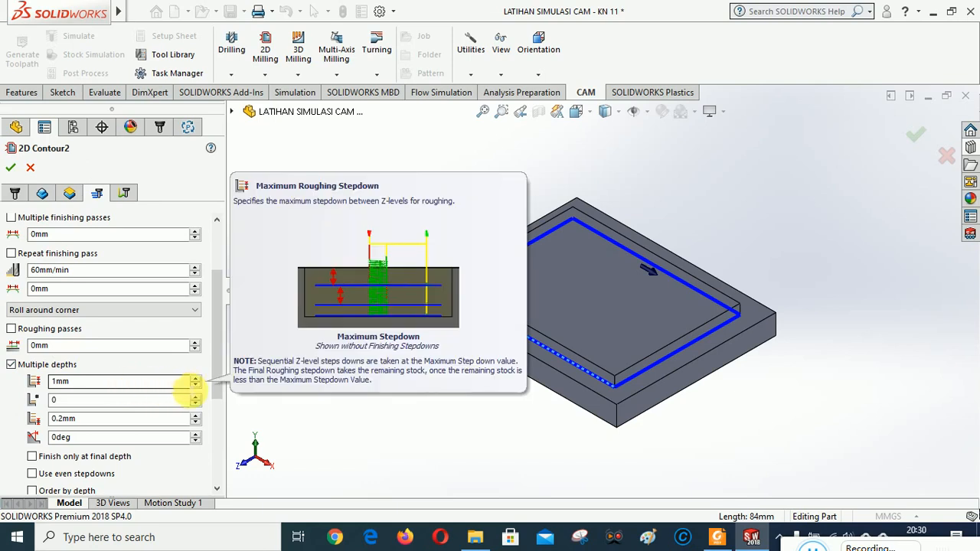
pyautogui.click(195, 379)
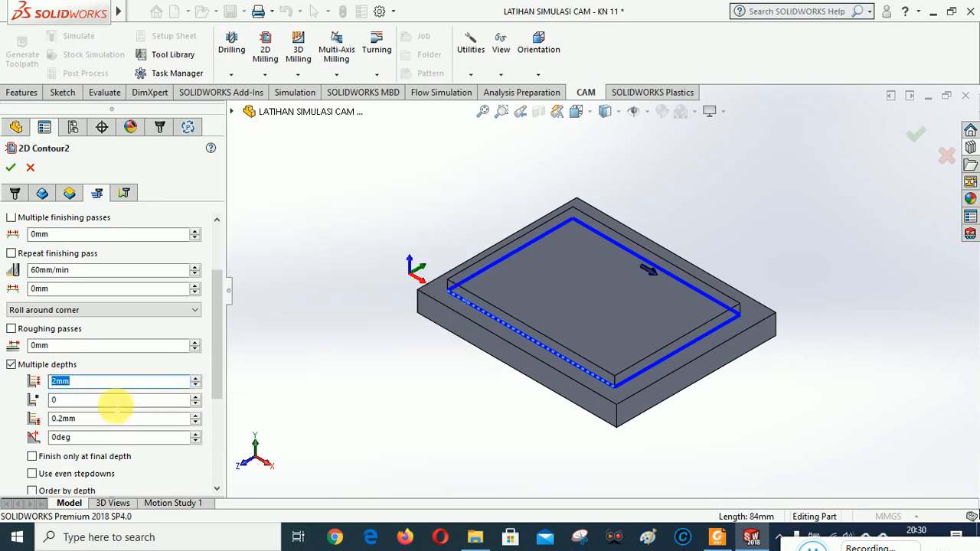
pyautogui.moveTo(115, 406)
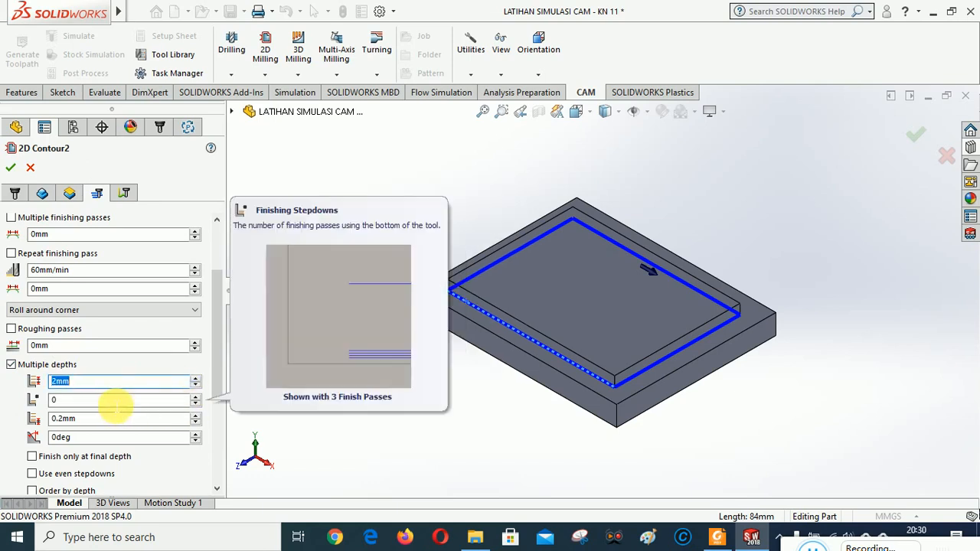
pyautogui.click(196, 401)
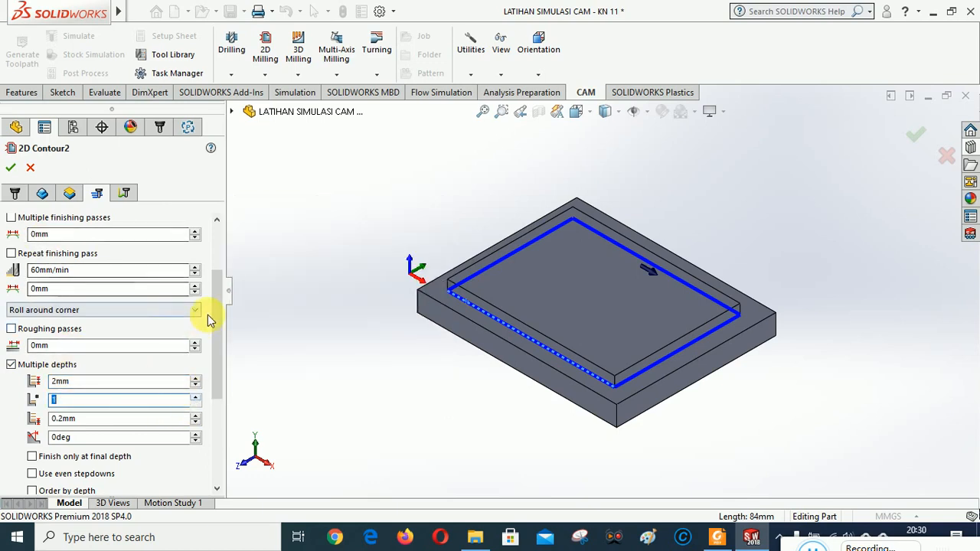
pyautogui.moveTo(216, 310)
pyautogui.mouseDown()
pyautogui.moveTo(218, 349)
pyautogui.moveTo(215, 296)
pyautogui.moveTo(215, 328)
pyautogui.mouseUp()
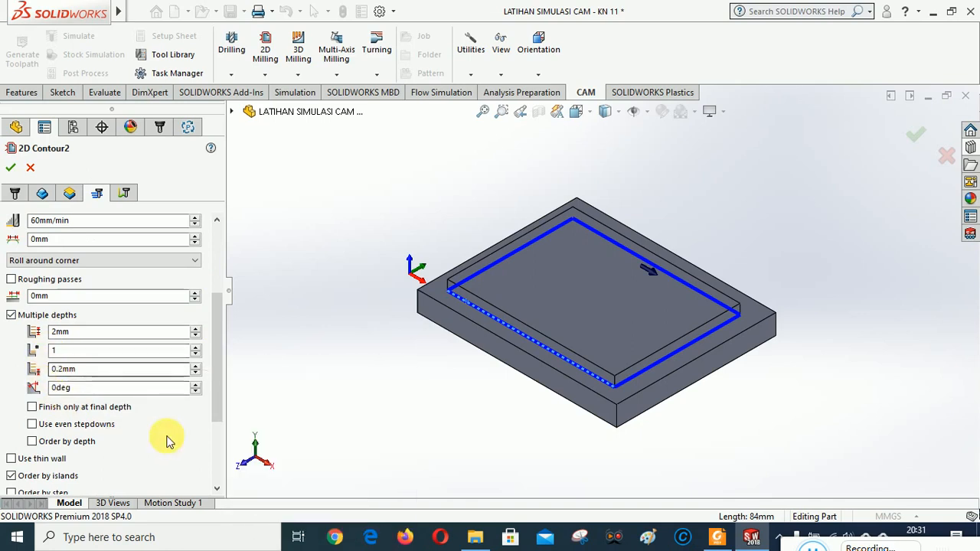
pyautogui.moveTo(212, 354); pyautogui.dragTo(222, 241)
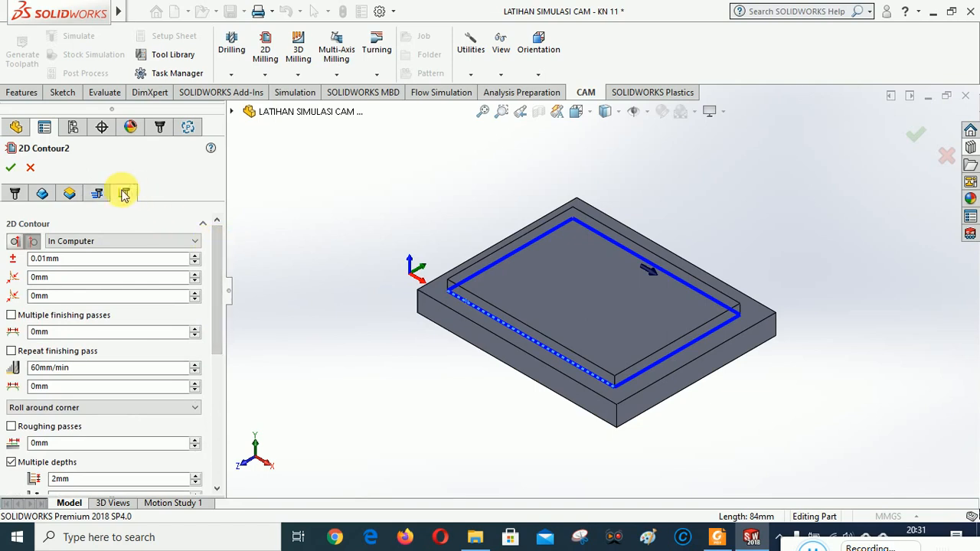
# - Set the second contour's rapid retract distance to 3 mm, reverse the contour to its outer side, and accept the operation
pyautogui.scroll(-5, 159, 314)
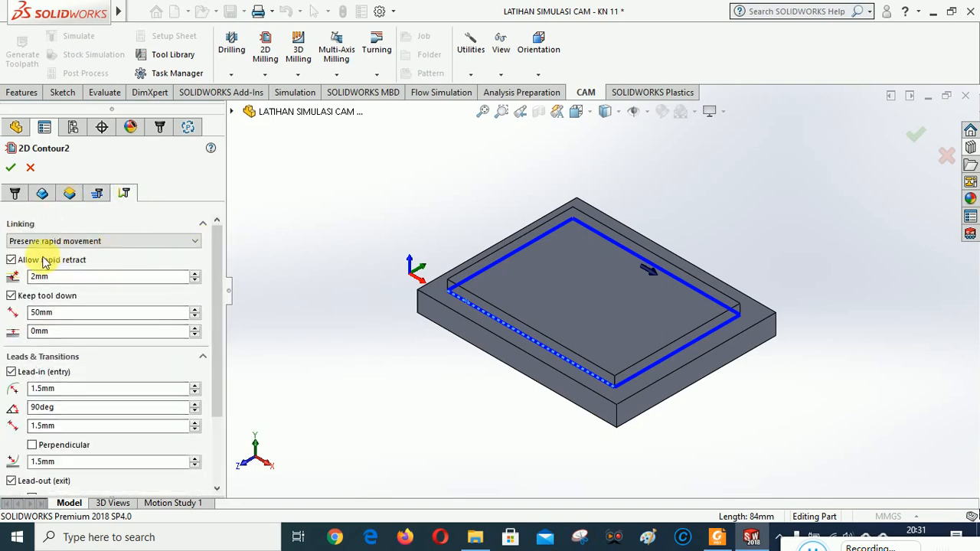
pyautogui.moveTo(39, 276)
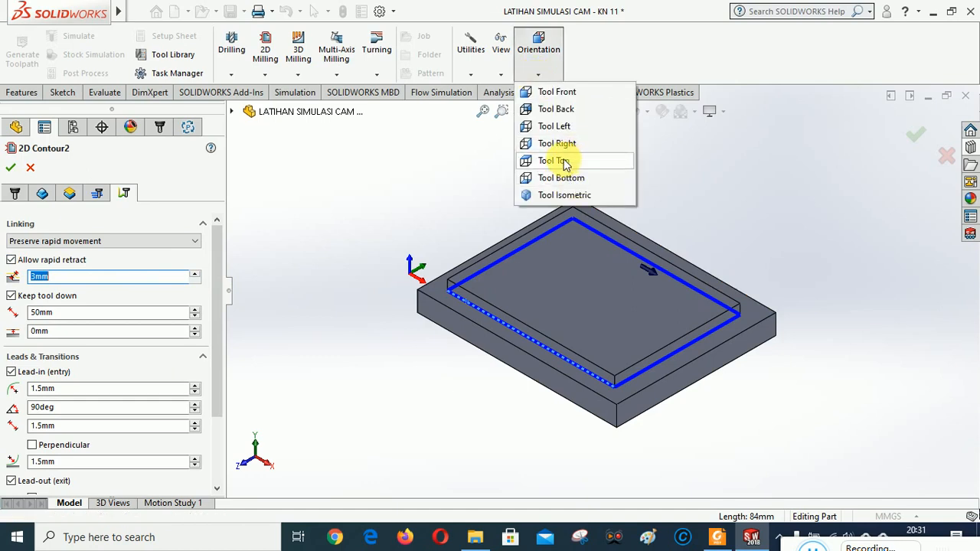
pyautogui.click(556, 160)
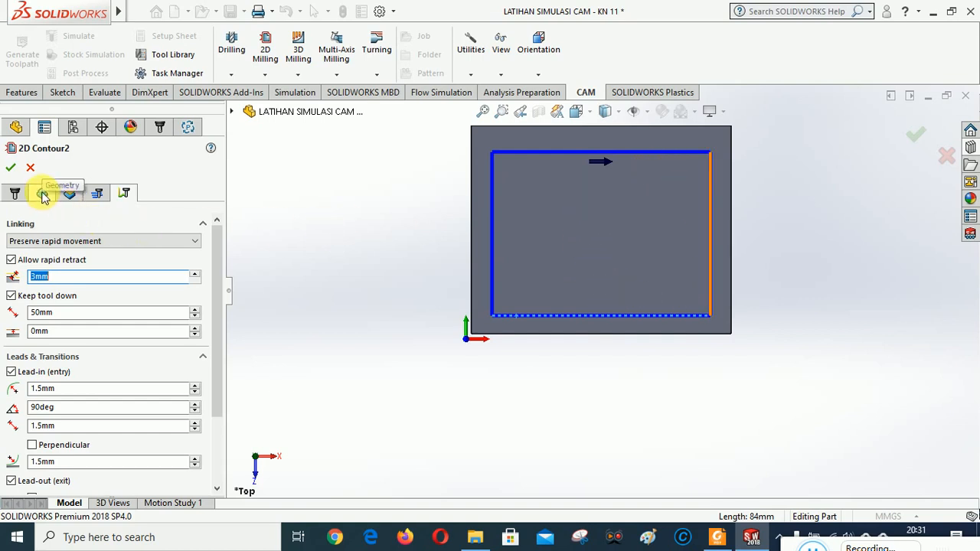
pyautogui.click(68, 193)
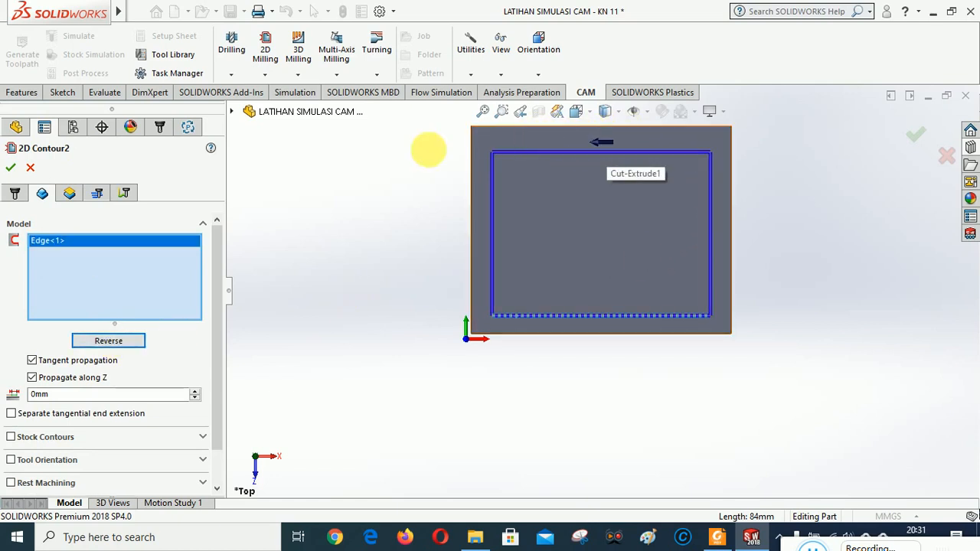
pyautogui.click(10, 169)
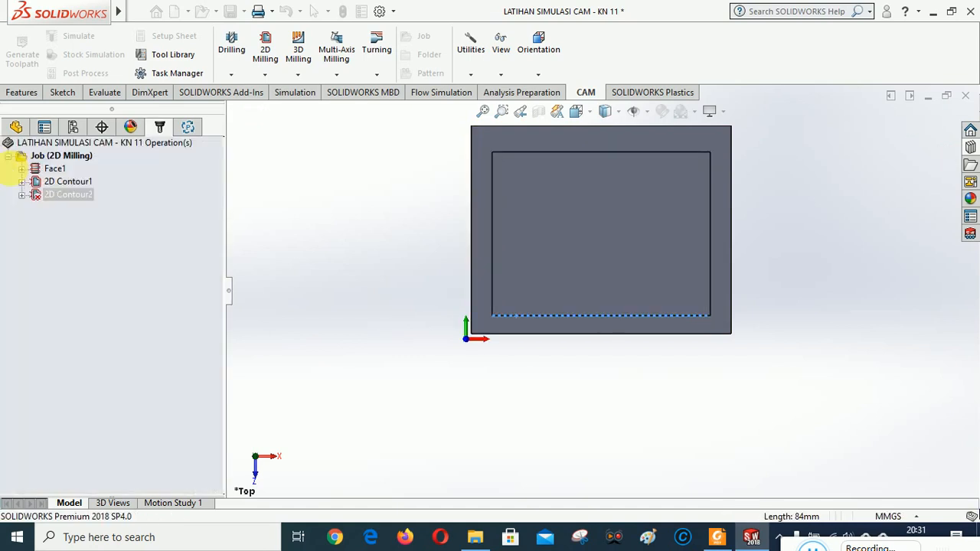
# - Show the part in isometric tool orientation and simulate stock removal for the whole job, including the second contour
pyautogui.click(539, 75)
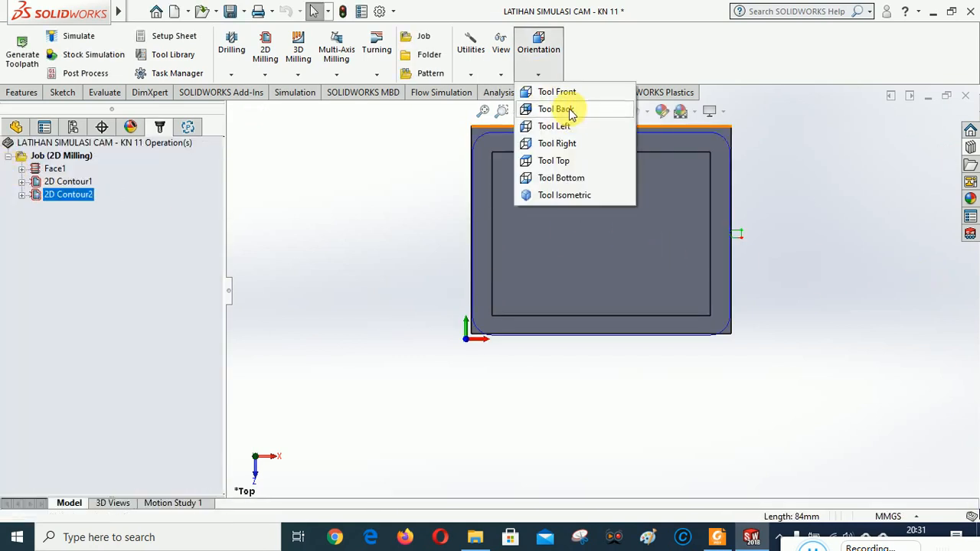
pyautogui.click(565, 196)
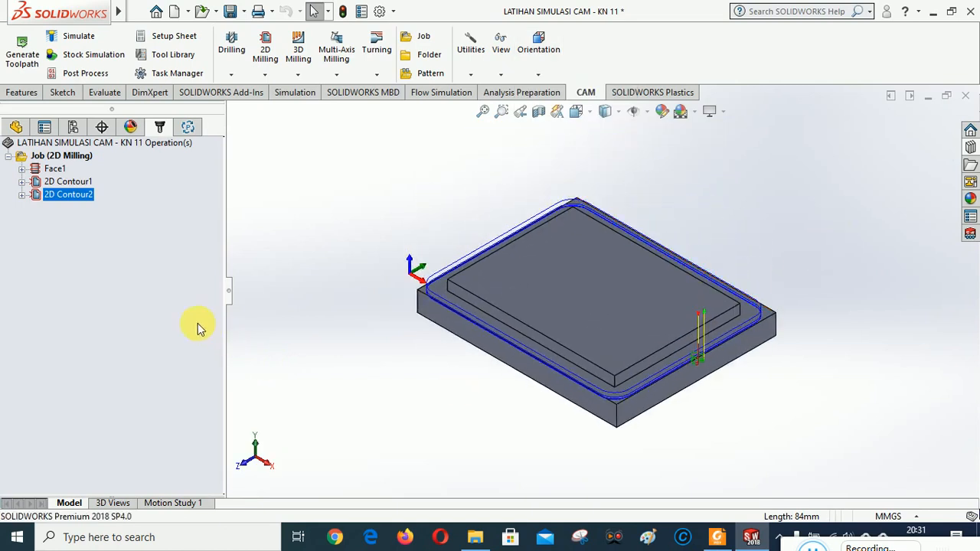
pyautogui.rightClick(61, 157)
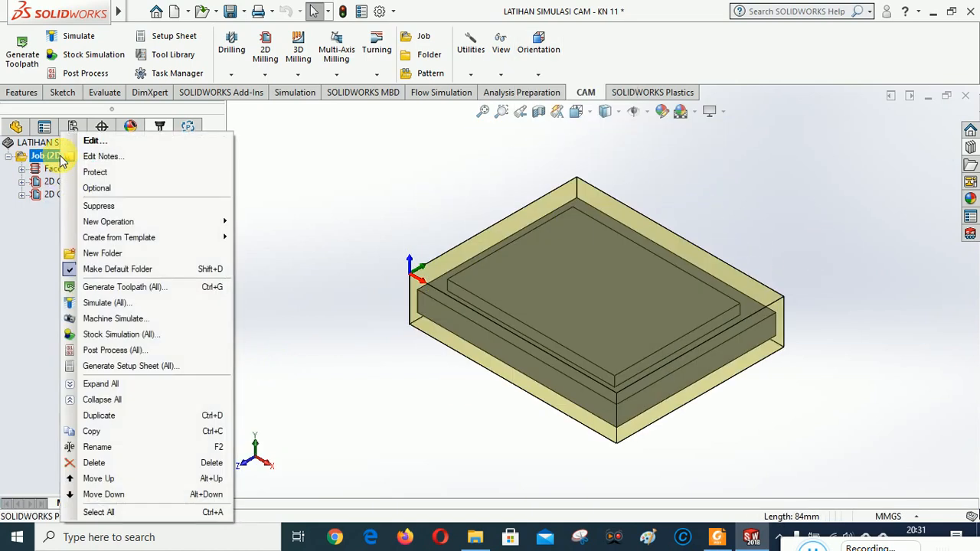
pyautogui.click(102, 335)
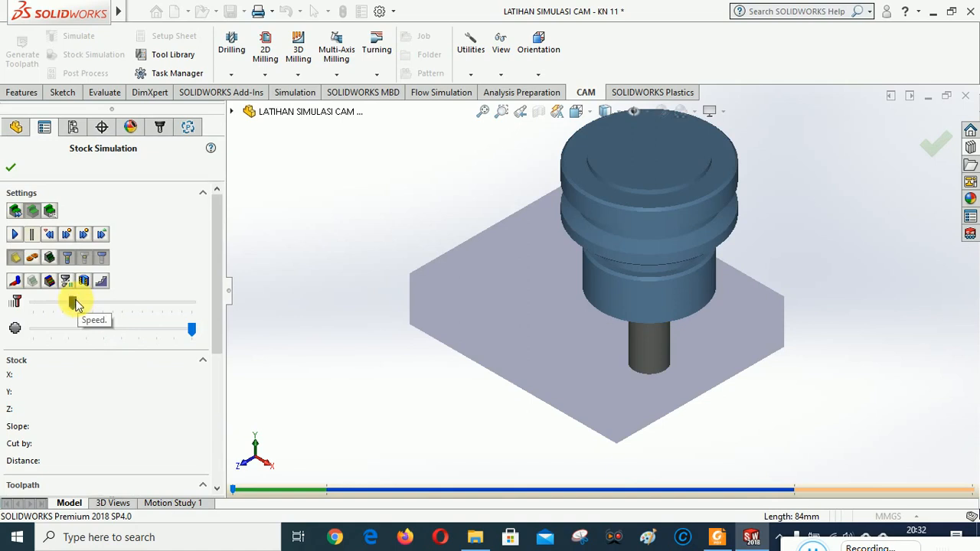
pyautogui.click(16, 234)
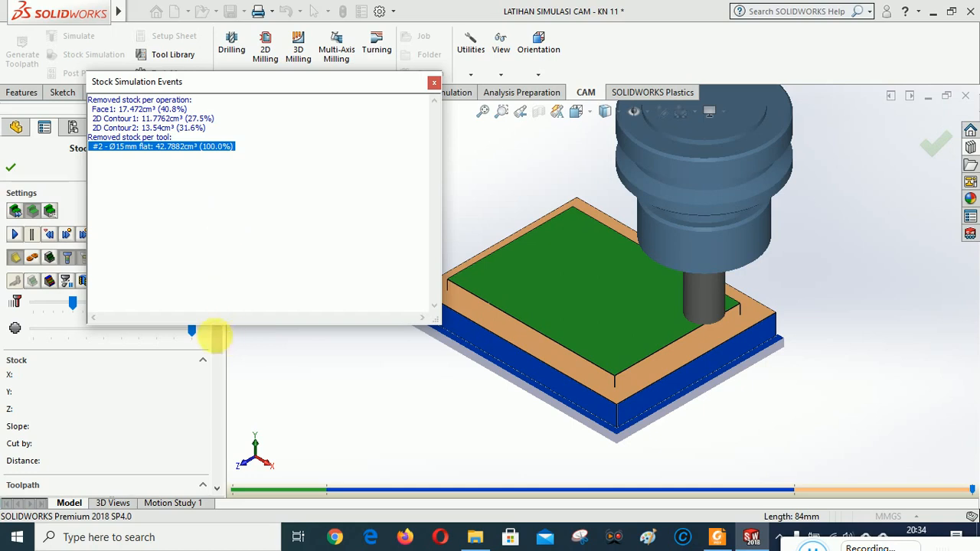
# - Examine the completed simulation's toolpath, operation and machining statistics, and close its events list and the stock simulation
pyautogui.moveTo(220, 339); pyautogui.dragTo(218, 486)
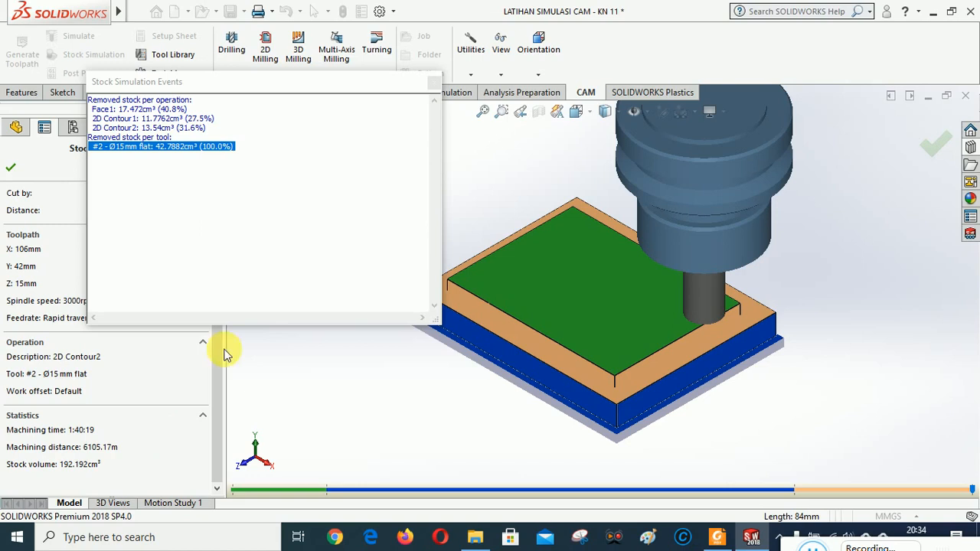
pyautogui.click(434, 83)
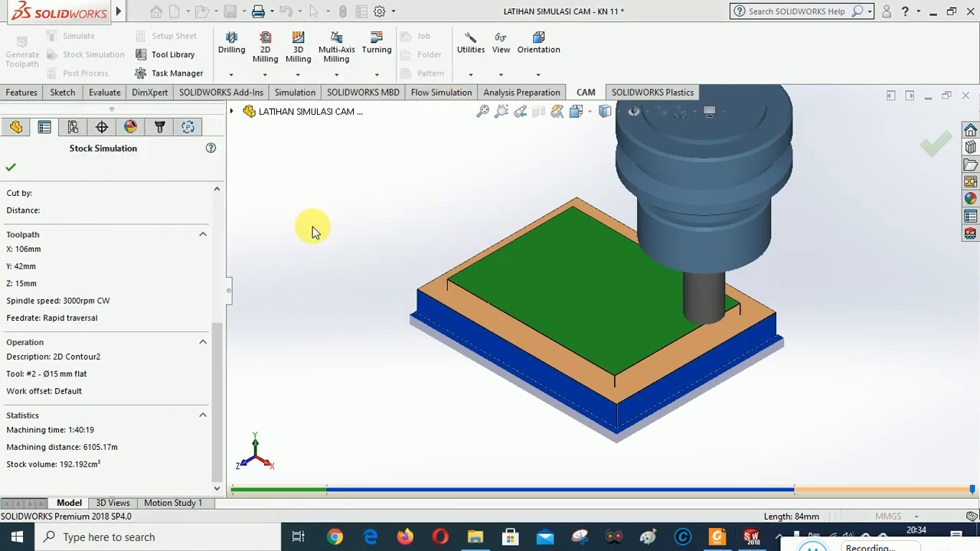
pyautogui.click(10, 168)
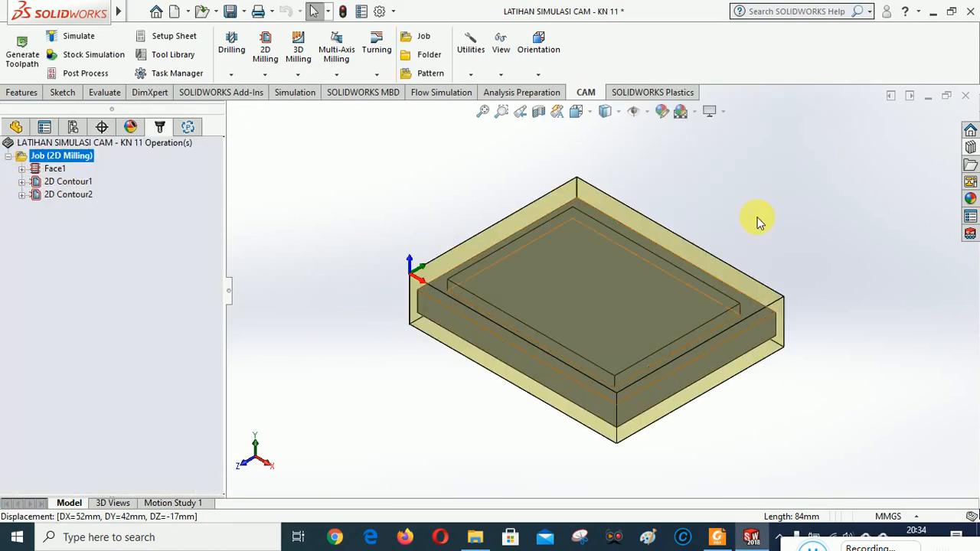
# - Save the part with its facing and contour milling operations
pyautogui.click(134, 291)
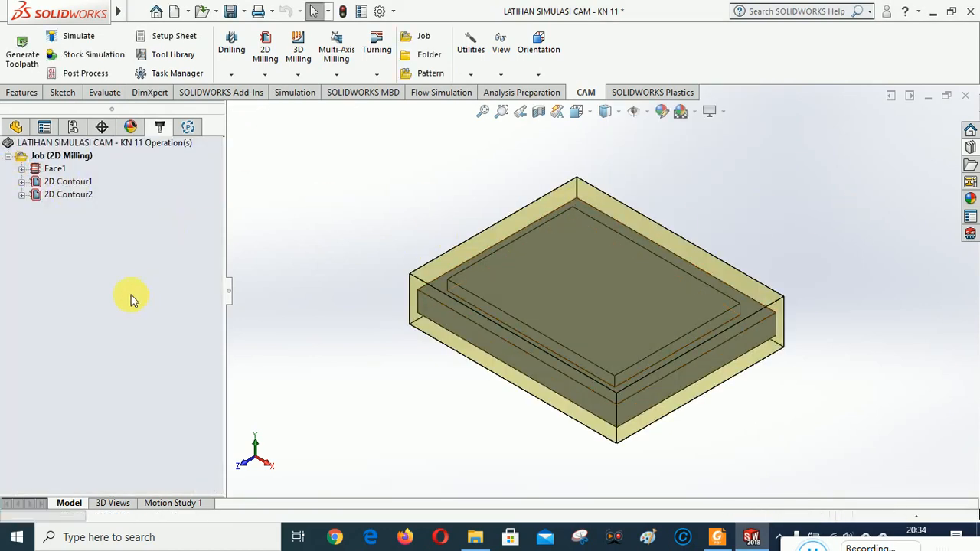
pyautogui.click(43, 156)
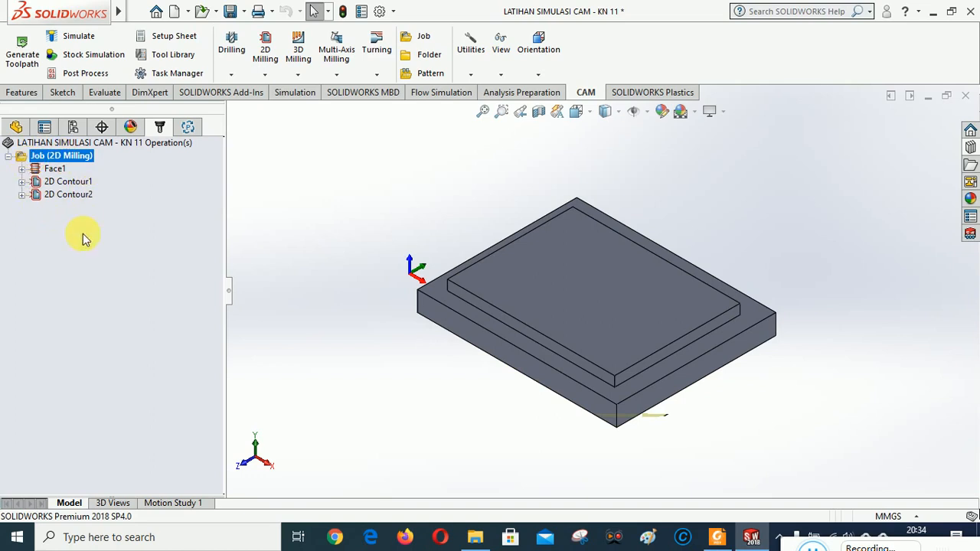
pyautogui.click(76, 313)
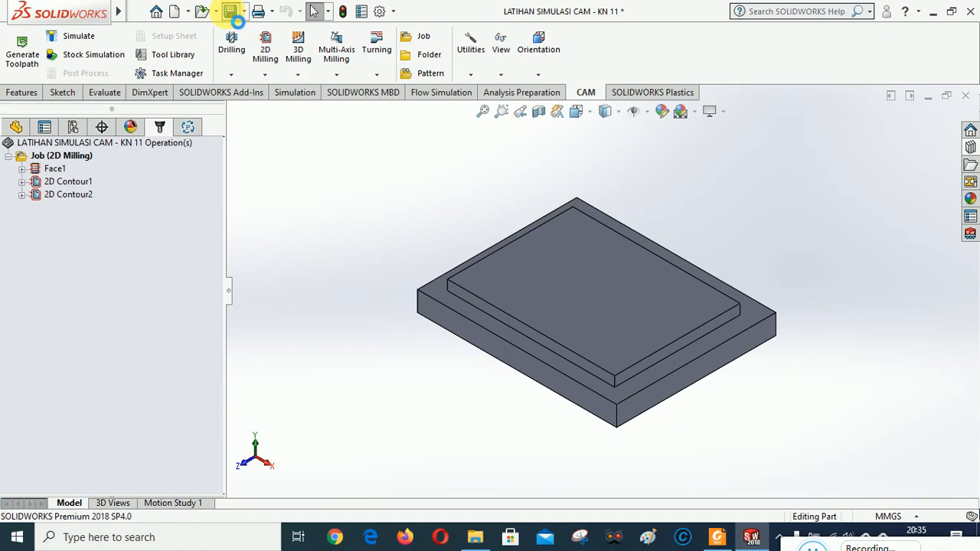
pyautogui.click(230, 13)
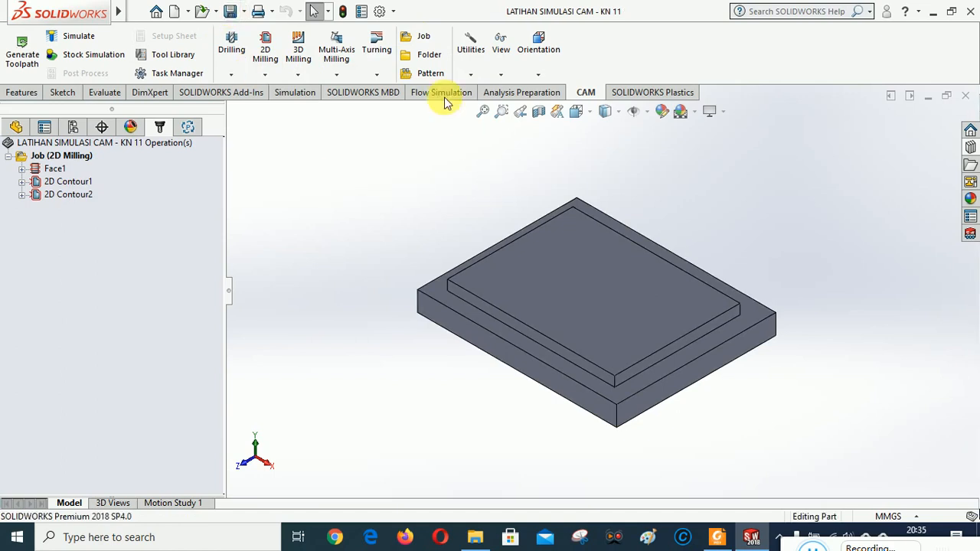
# - Start a new milling job with a Relative Size Box stock set to Add Stock to Sides and Top-Bottom
pyautogui.click(420, 39)
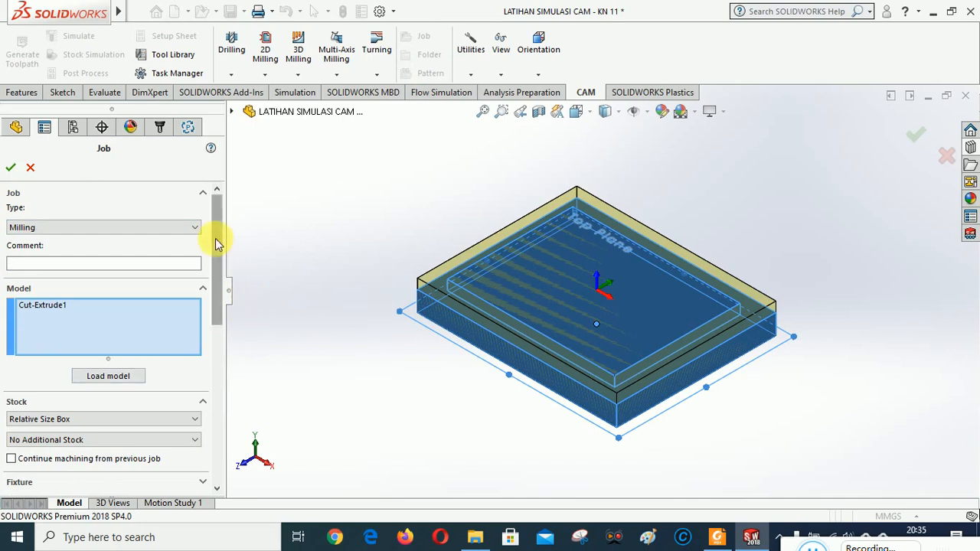
pyautogui.moveTo(216, 243); pyautogui.dragTo(221, 321)
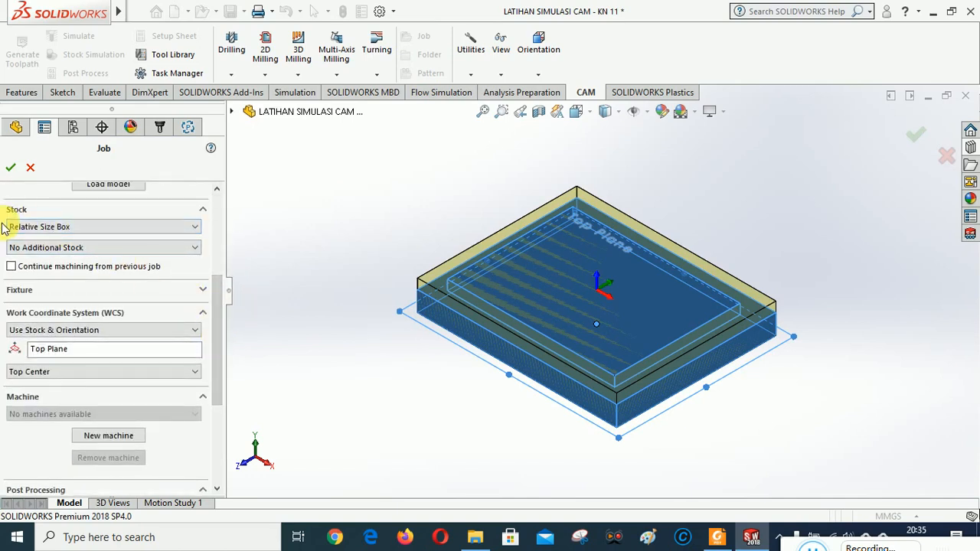
pyautogui.click(61, 248)
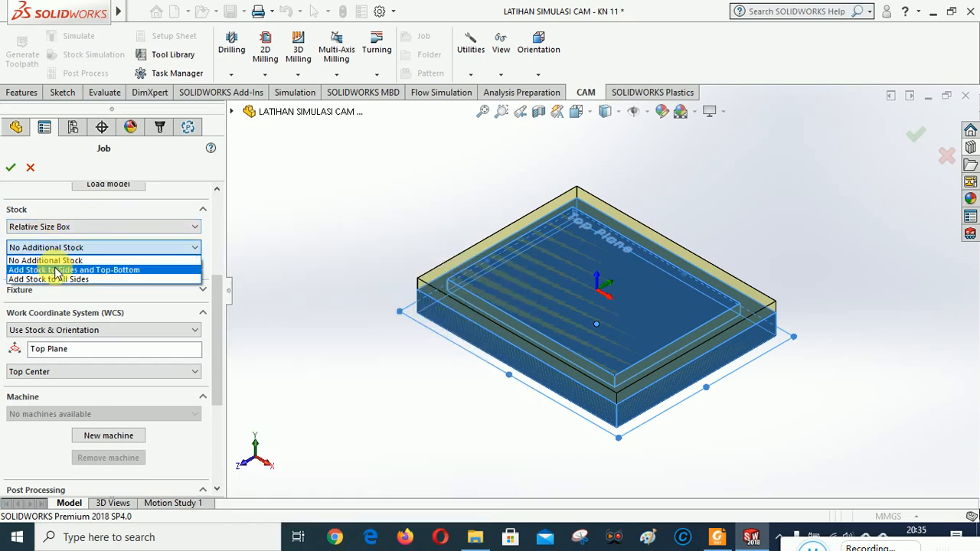
pyautogui.click(56, 271)
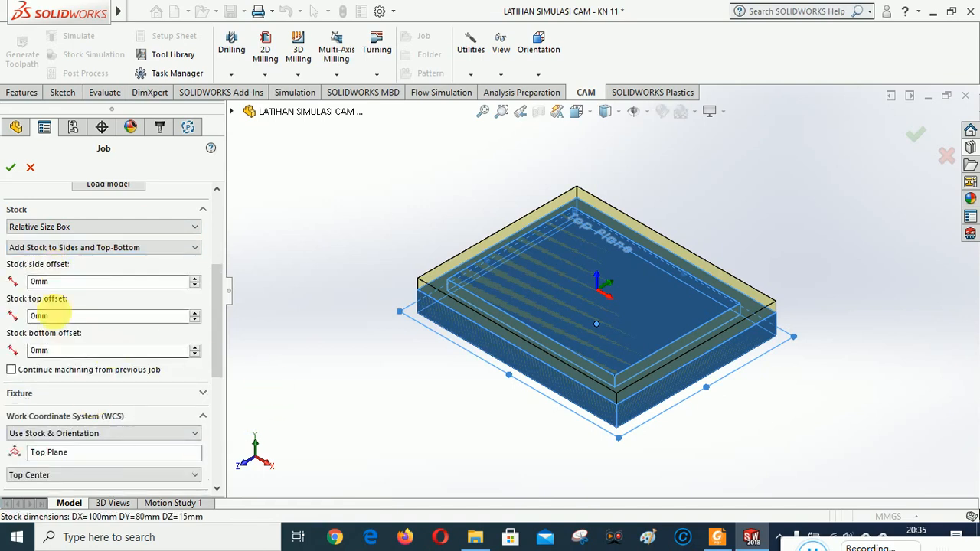
# - Set the new job's stock offsets to 2 mm on the sides, 2 mm on top and 5 mm at the bottom
pyautogui.click(194, 313)
pyautogui.click(194, 314)
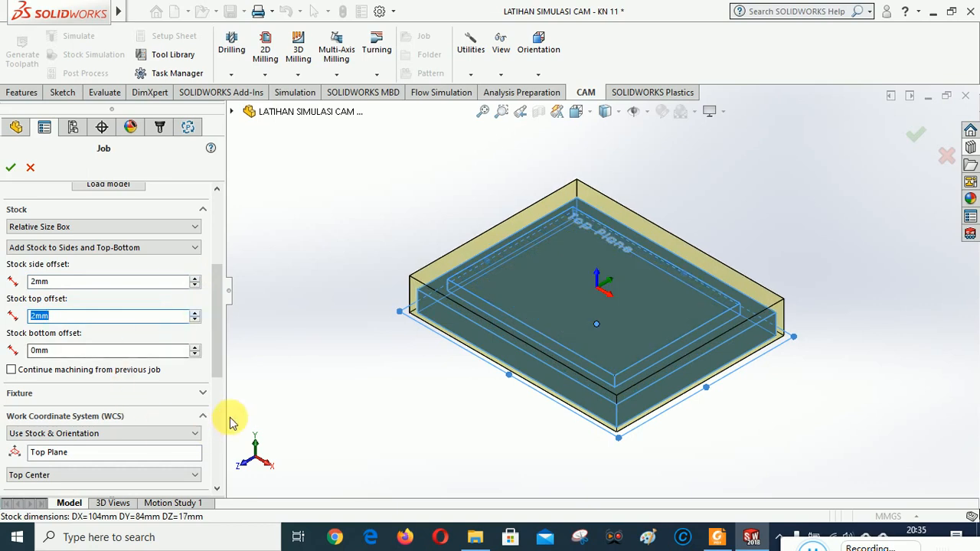
pyautogui.click(194, 347)
pyautogui.click(194, 347)
pyautogui.click(195, 347)
pyautogui.click(195, 347)
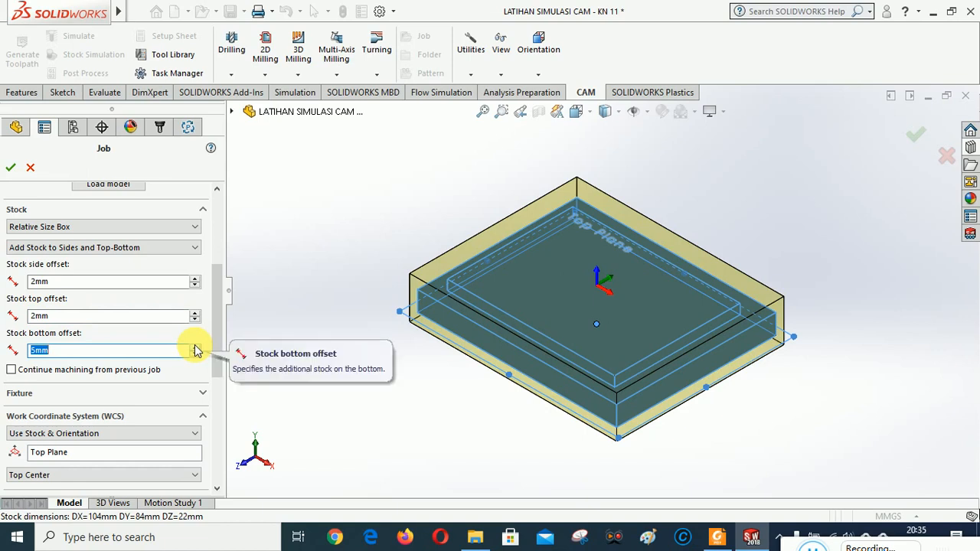
# - Place the new job's work coordinate system origin at Top Corner 1 of the stock
pyautogui.moveTo(216, 297); pyautogui.dragTo(214, 352)
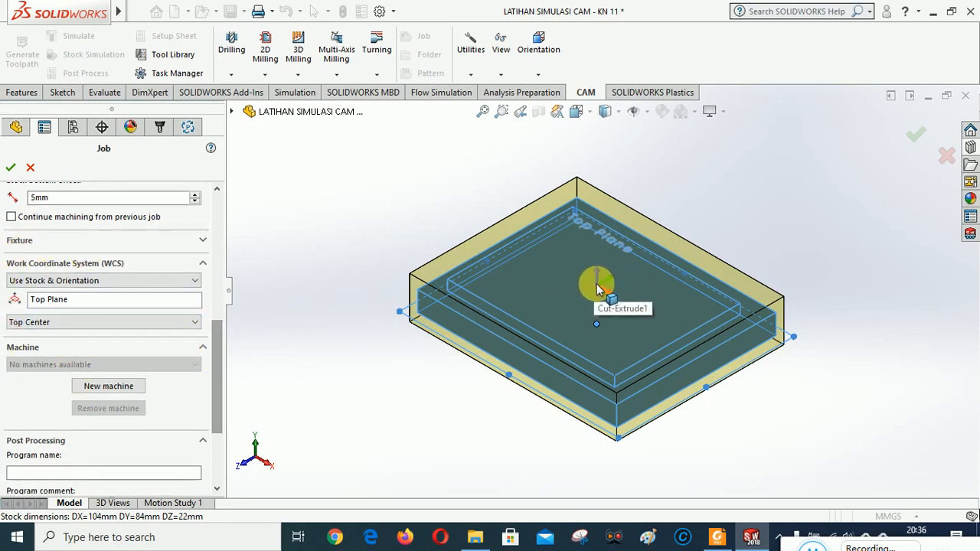
pyautogui.click(61, 322)
pyautogui.click(47, 78)
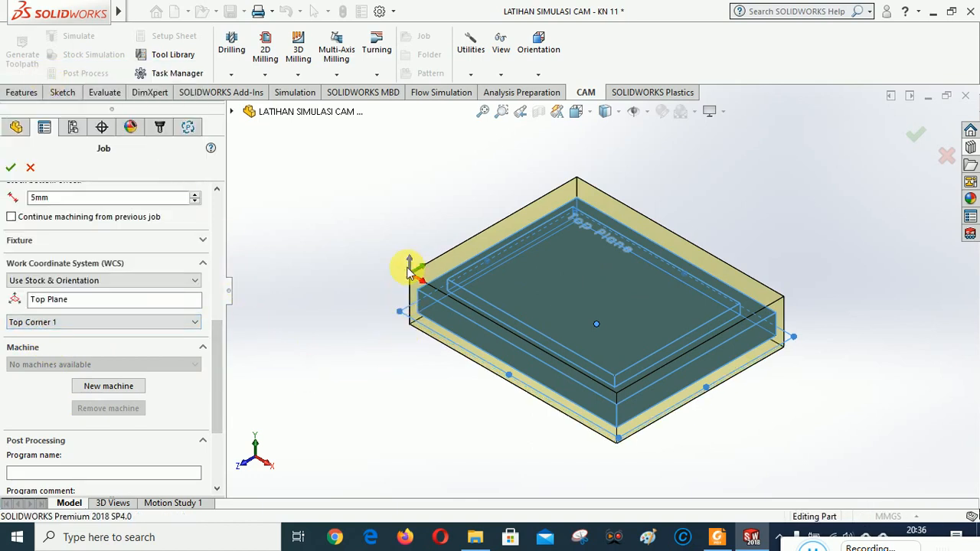
pyautogui.moveTo(219, 328); pyautogui.dragTo(222, 402)
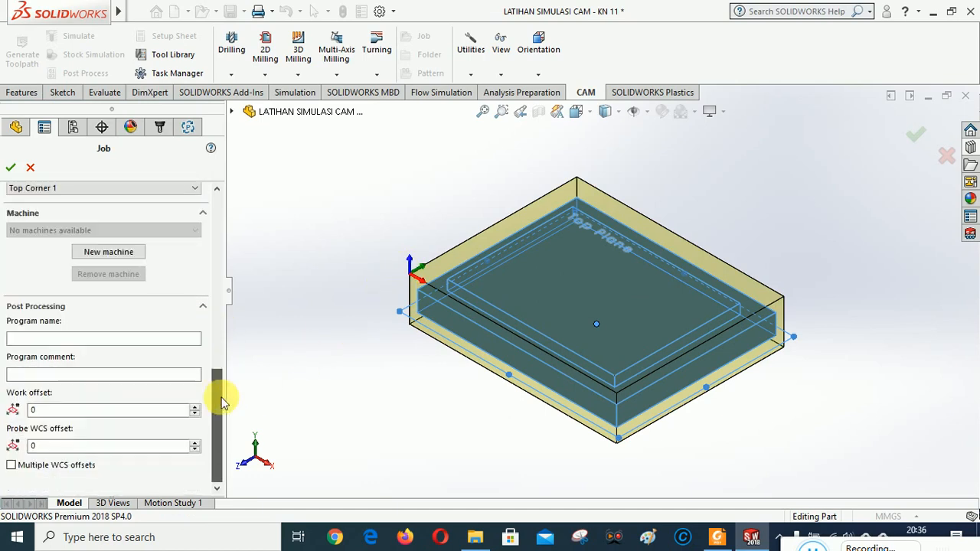
# - Give the new milling job the program name 1011 and finish creating the job
pyautogui.click(64, 339)
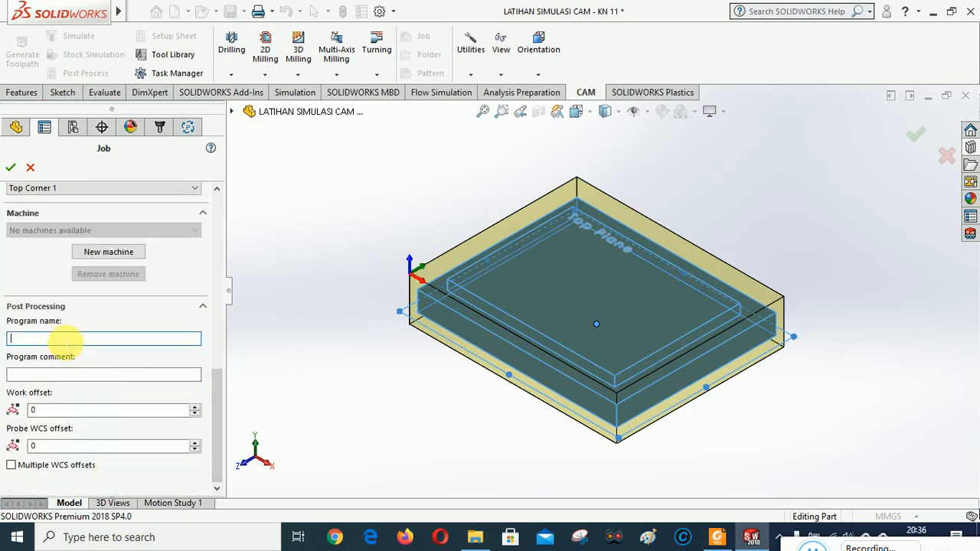
pyautogui.write('1011')
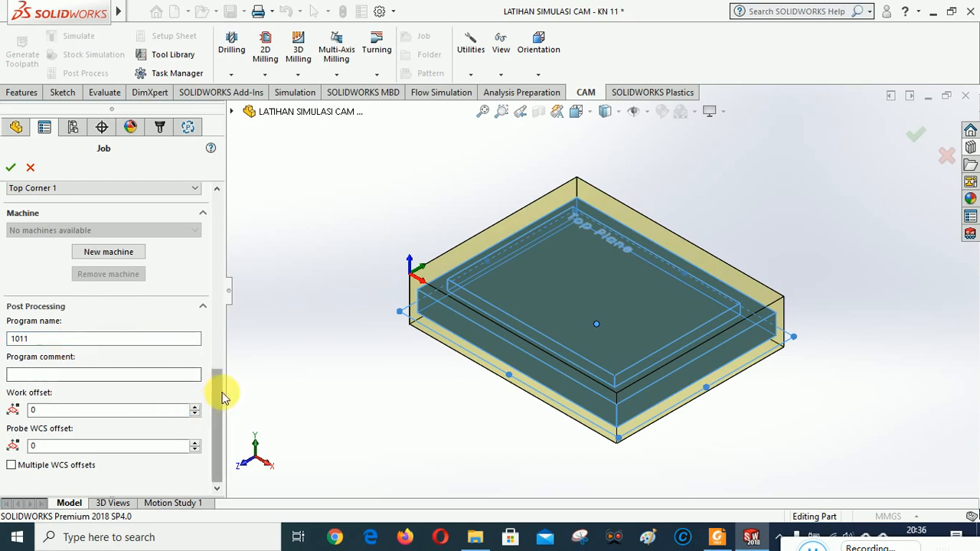
pyautogui.moveTo(222, 396); pyautogui.dragTo(201, 192)
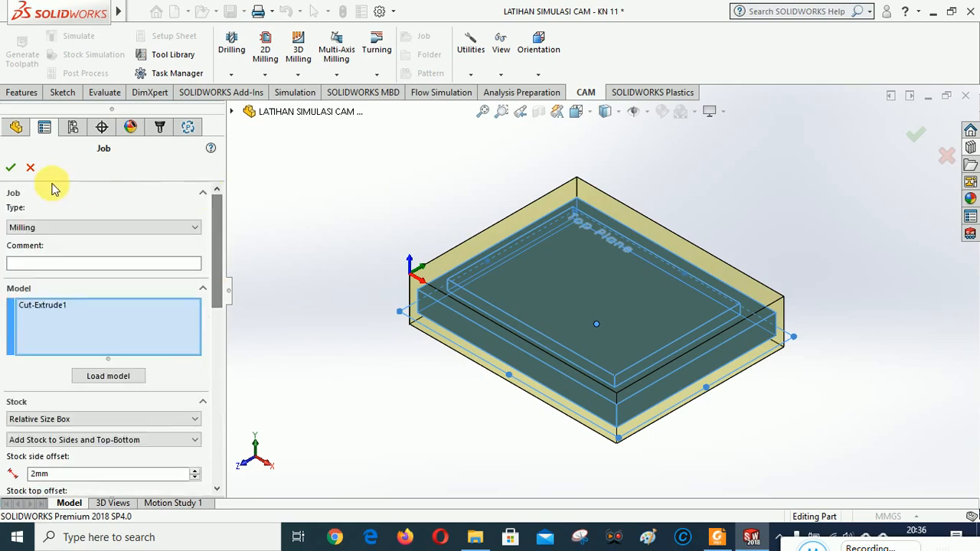
pyautogui.click(10, 166)
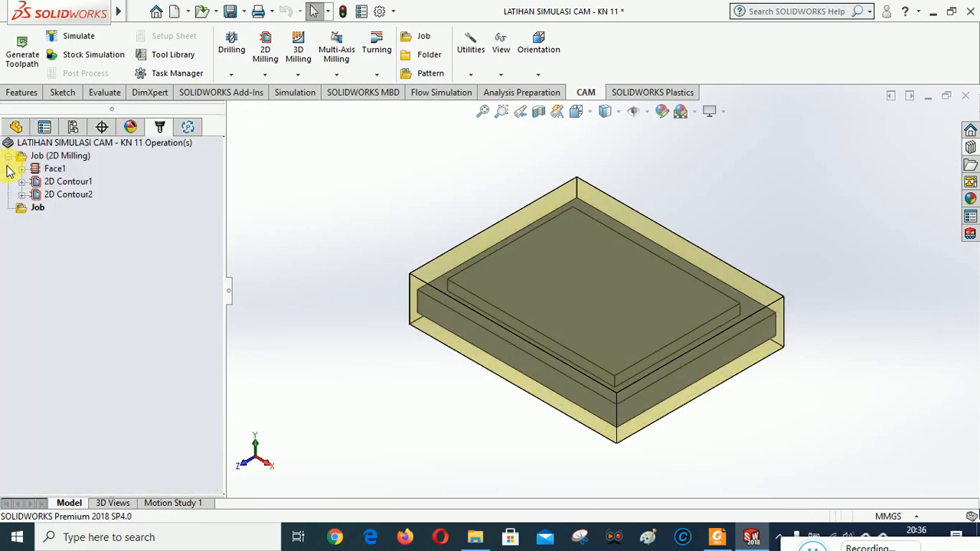
# - Rename the new job as "Job (3D Milling)"
pyautogui.rightClick(38, 207)
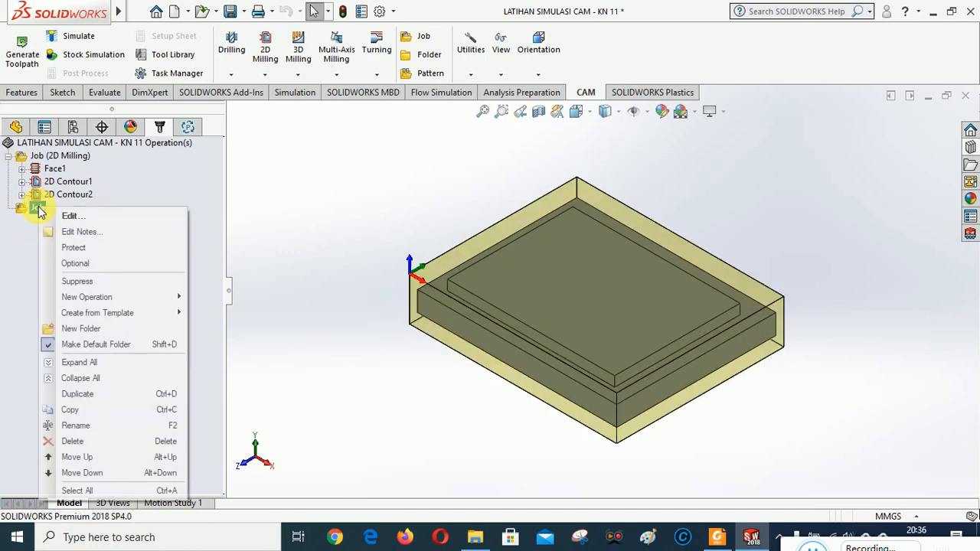
pyautogui.click(90, 427)
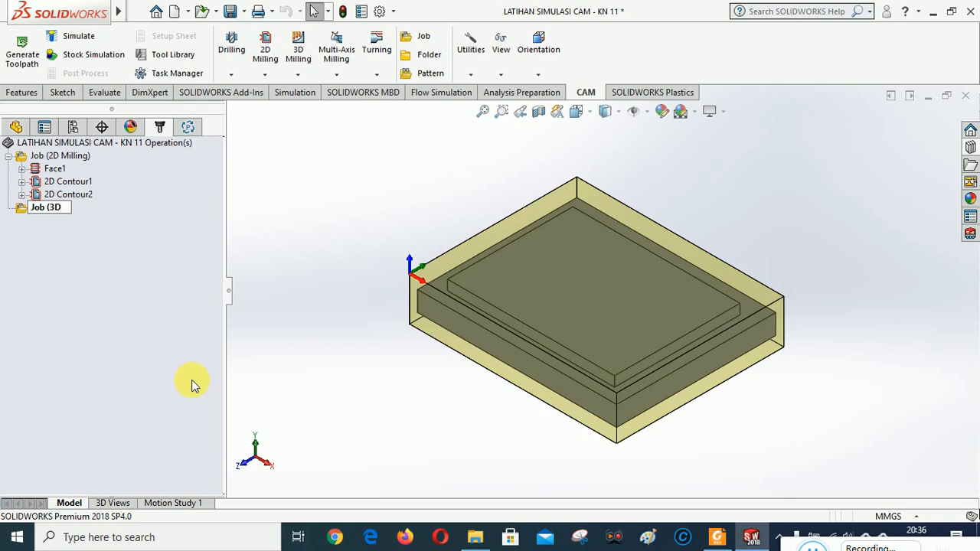
pyautogui.write('Milling)')
pyautogui.press('Return')
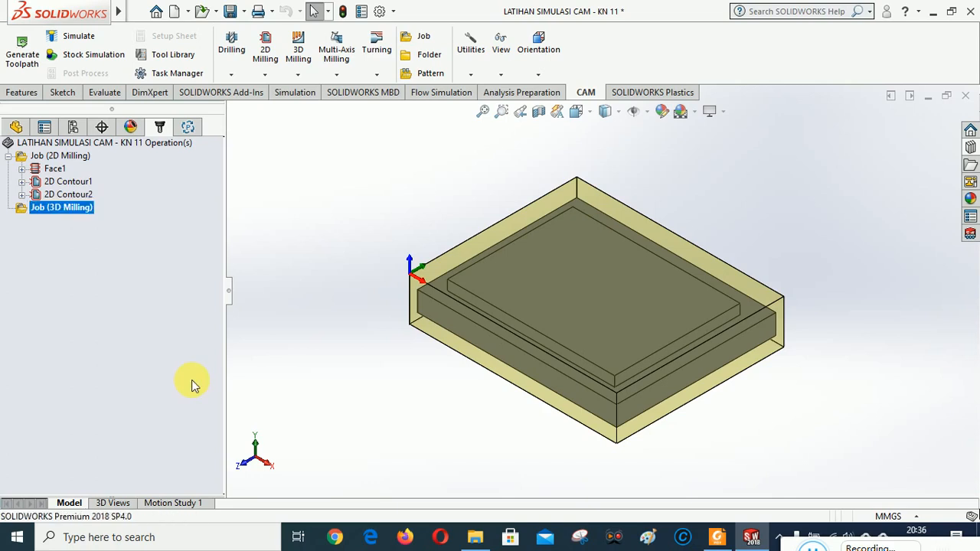
pyautogui.click(102, 289)
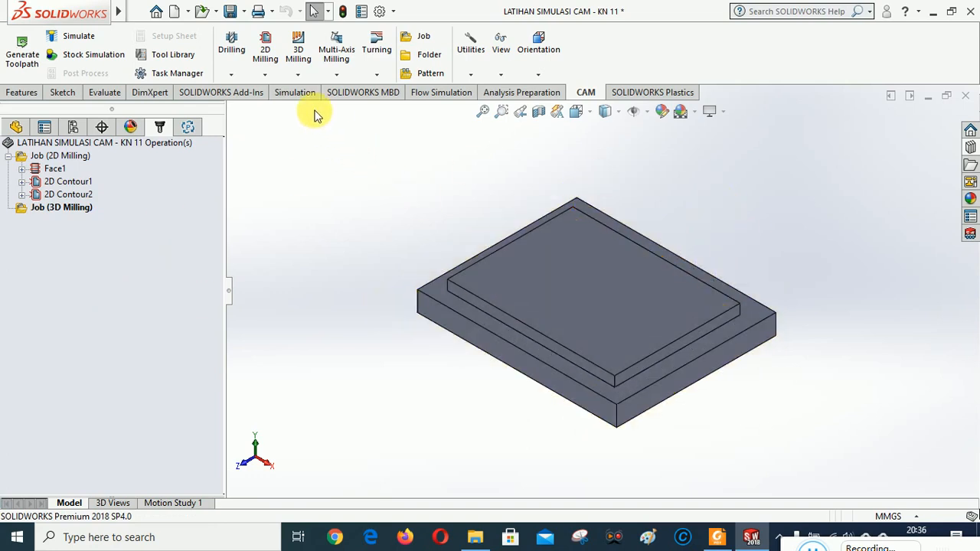
# - Start a 3D Pocket Clearing operation in the 3D milling job and assign it the #2 Ø15 mm flat mill
pyautogui.click(298, 74)
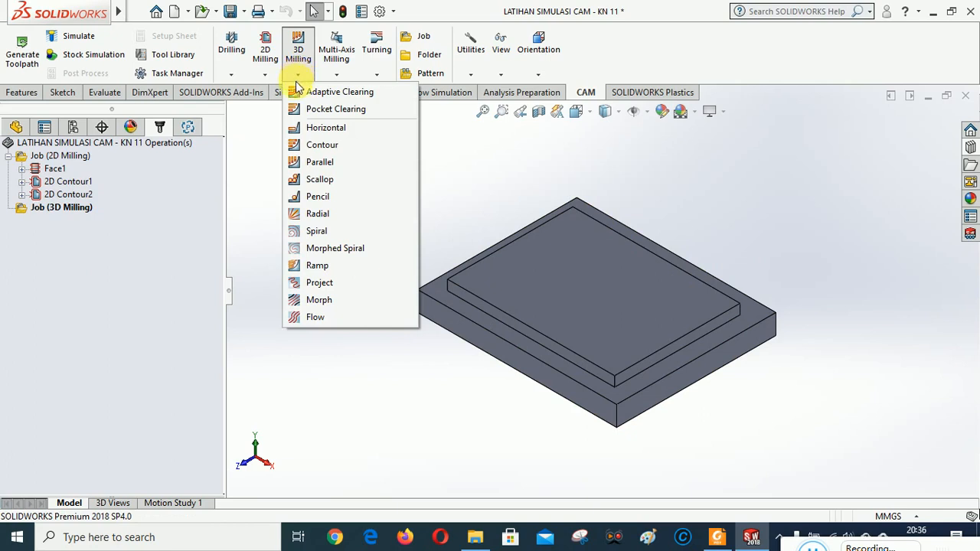
pyautogui.click(340, 111)
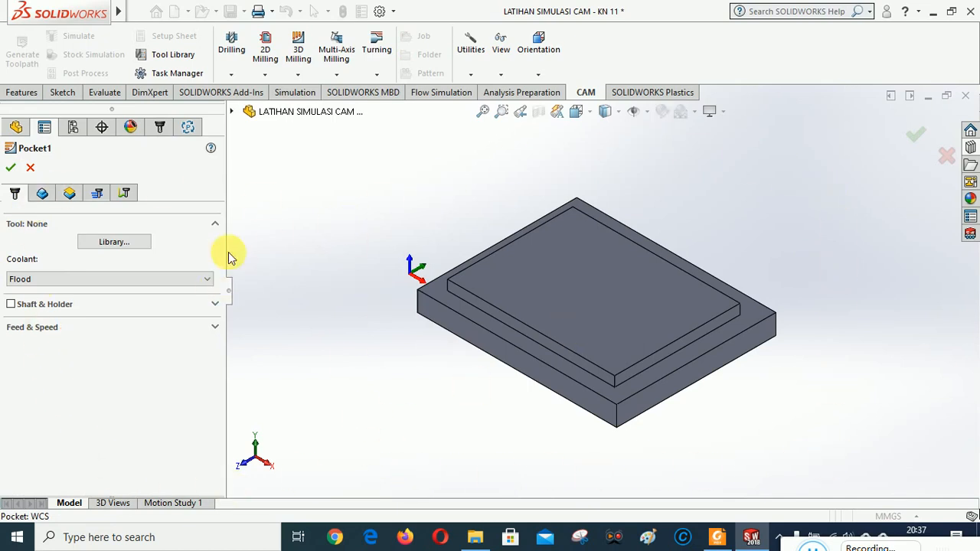
pyautogui.click(118, 244)
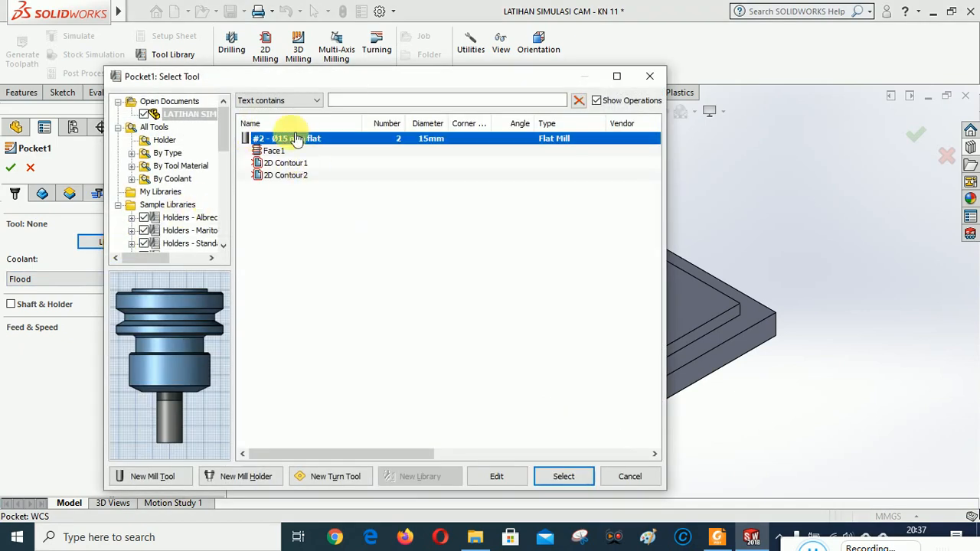
pyautogui.click(559, 474)
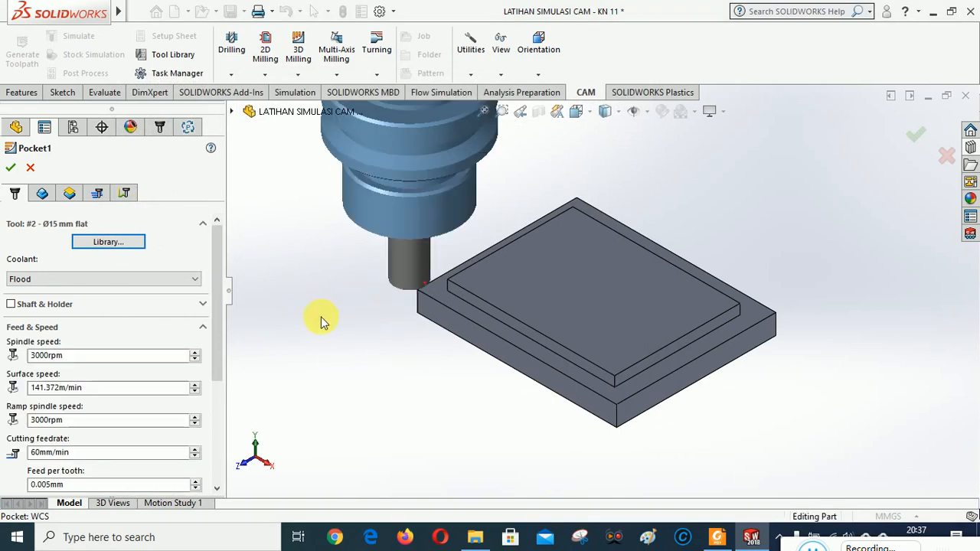
# - Set the pocket operation's bottom height to -1 mm from the model bottom
pyautogui.click(42, 194)
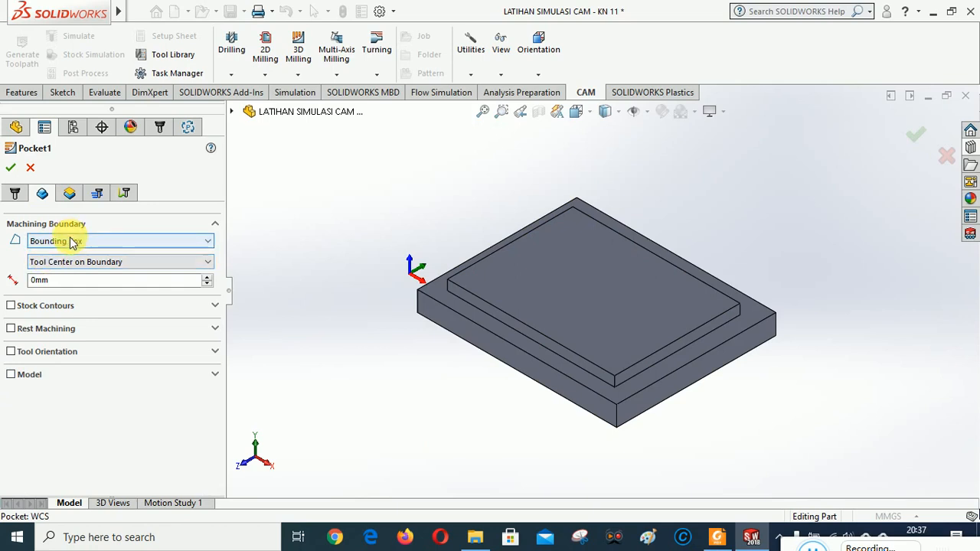
pyautogui.moveTo(55, 267)
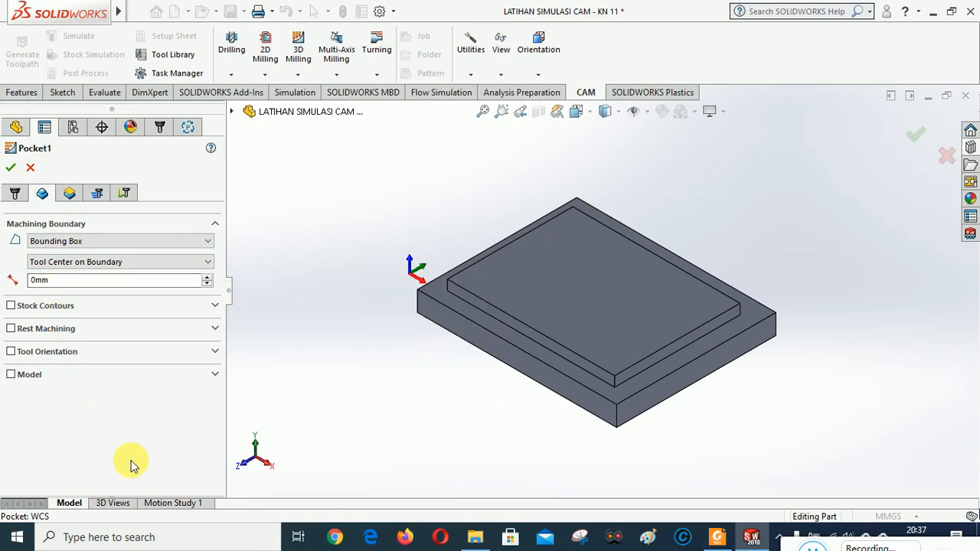
pyautogui.click(71, 193)
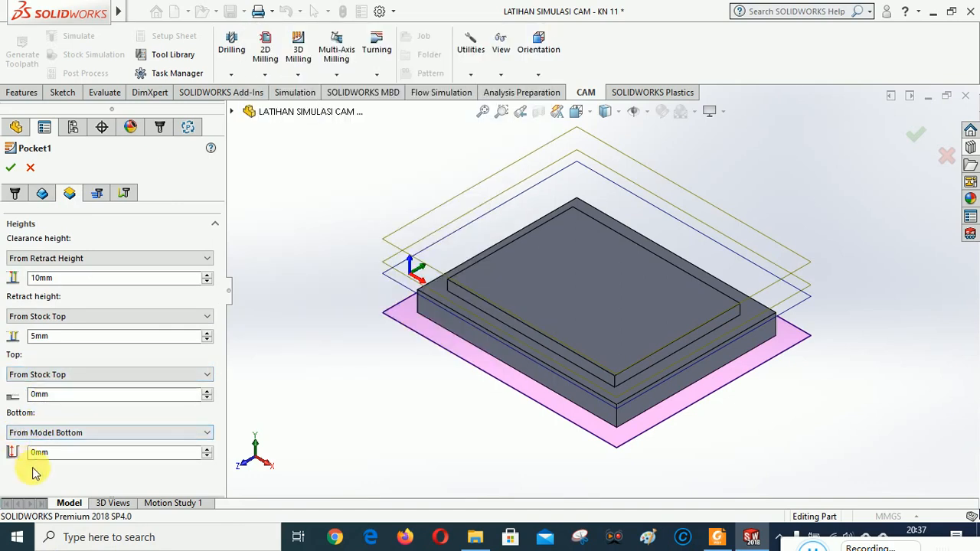
pyautogui.click(207, 457)
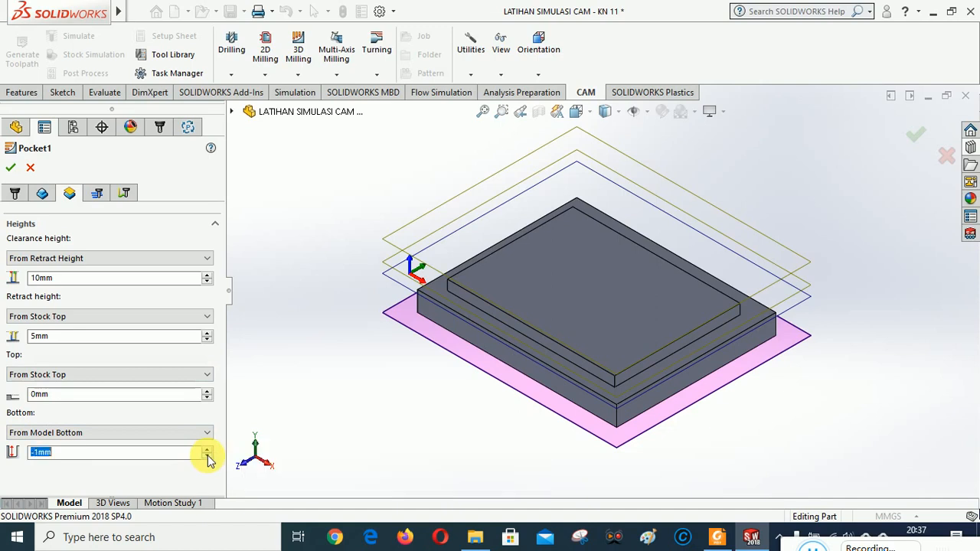
# - Set the pocket clearing direction to Conventional and turn off Stock to Leave
pyautogui.click(99, 194)
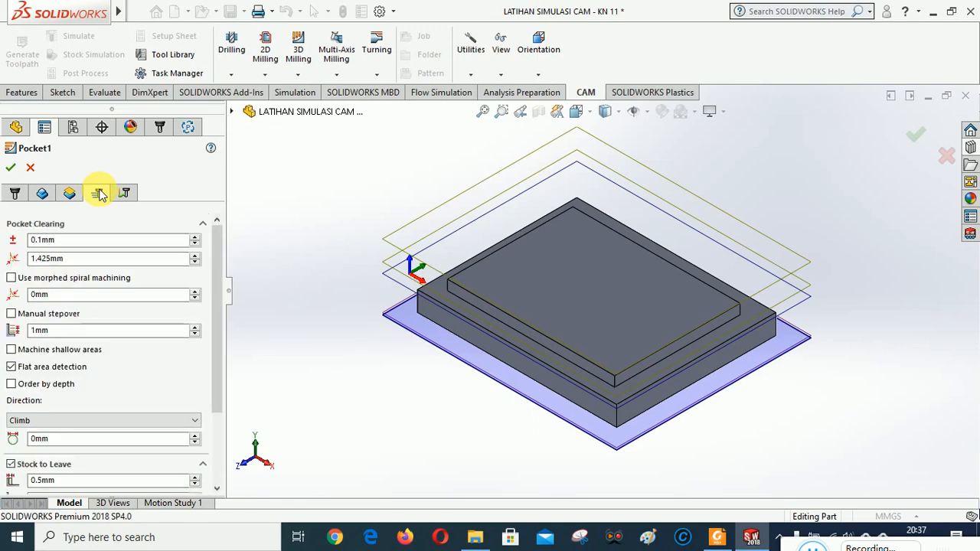
pyautogui.click(89, 421)
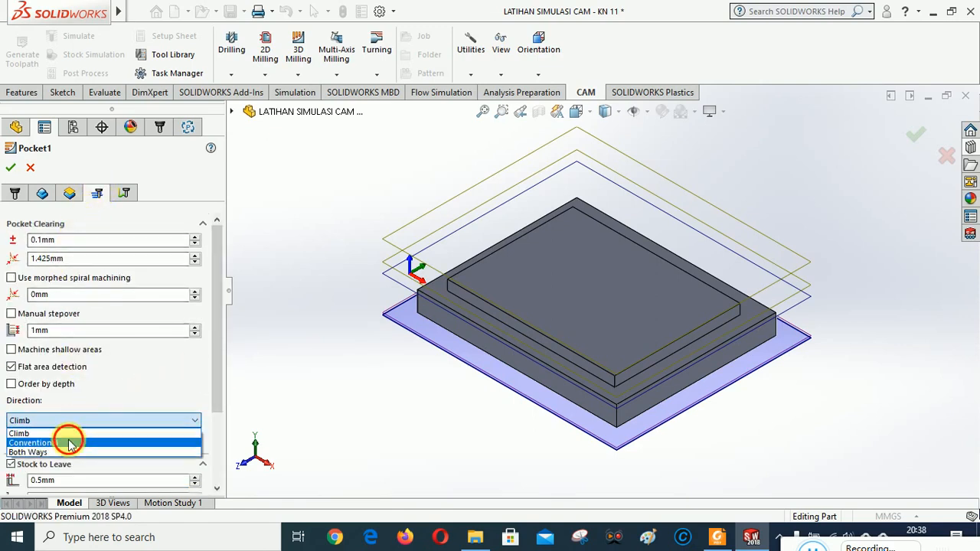
pyautogui.click(68, 442)
pyautogui.moveTo(219, 342); pyautogui.dragTo(222, 392)
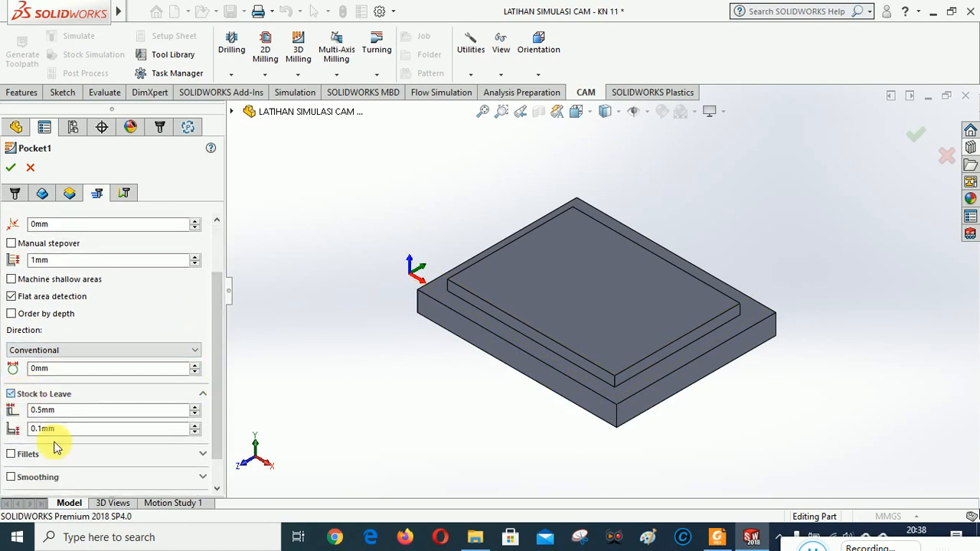
pyautogui.click(11, 393)
pyautogui.moveTo(216, 360); pyautogui.dragTo(221, 276)
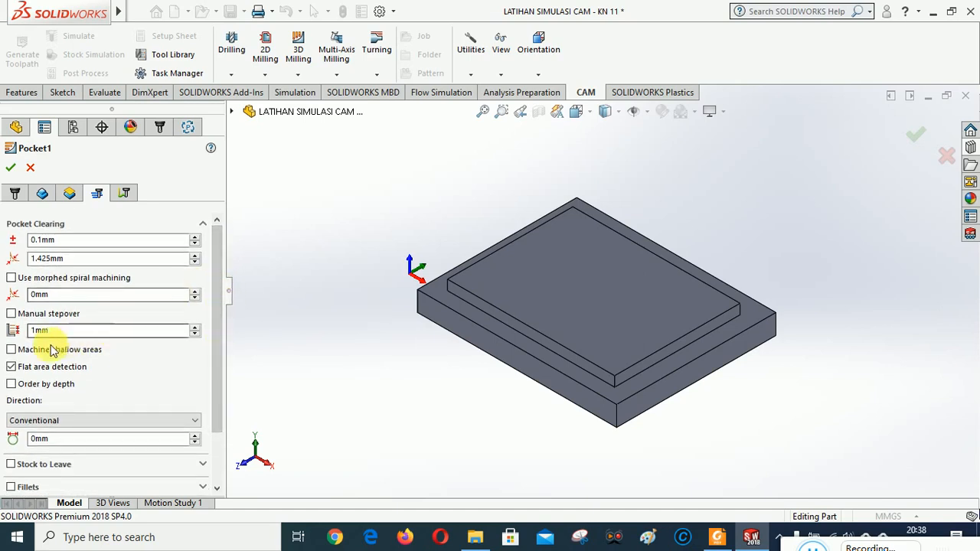
# - Enable Machine shallow areas for the pocket clearing and set the maximum roughing stepdown to 2 mm
pyautogui.click(11, 350)
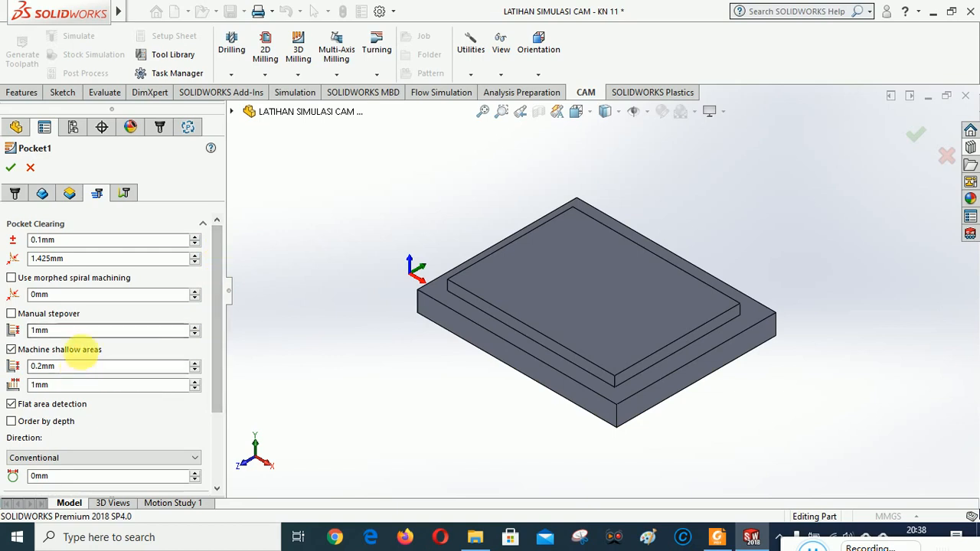
pyautogui.moveTo(68, 331)
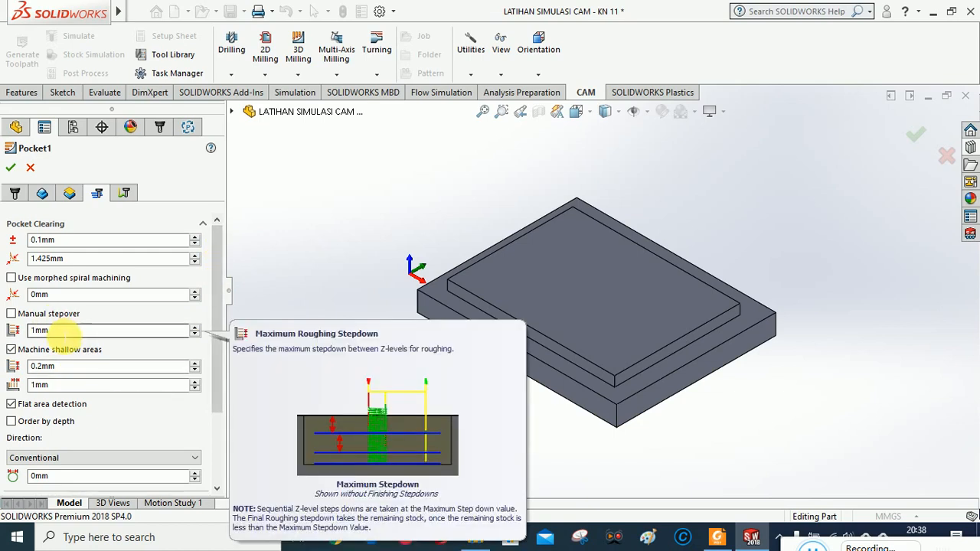
pyautogui.click(196, 327)
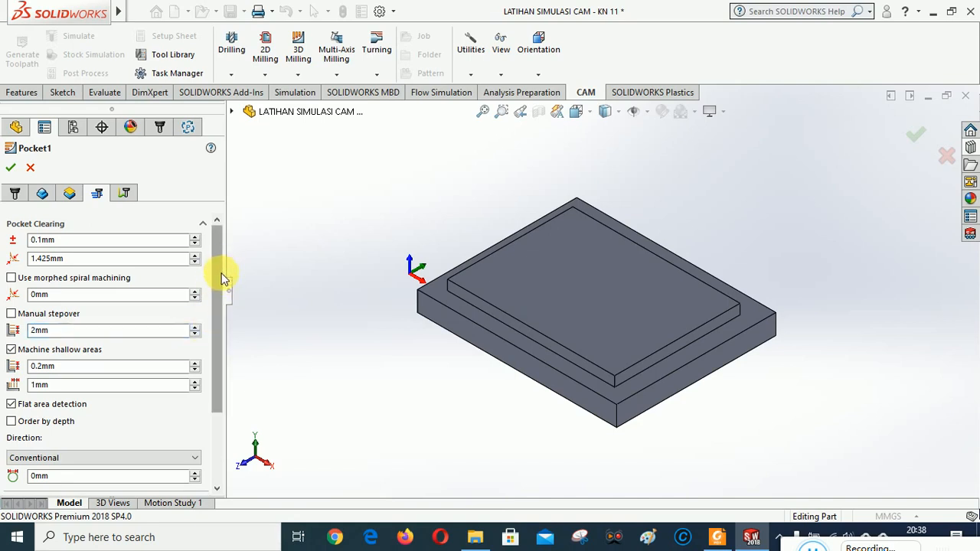
pyautogui.moveTo(222, 277); pyautogui.dragTo(220, 394)
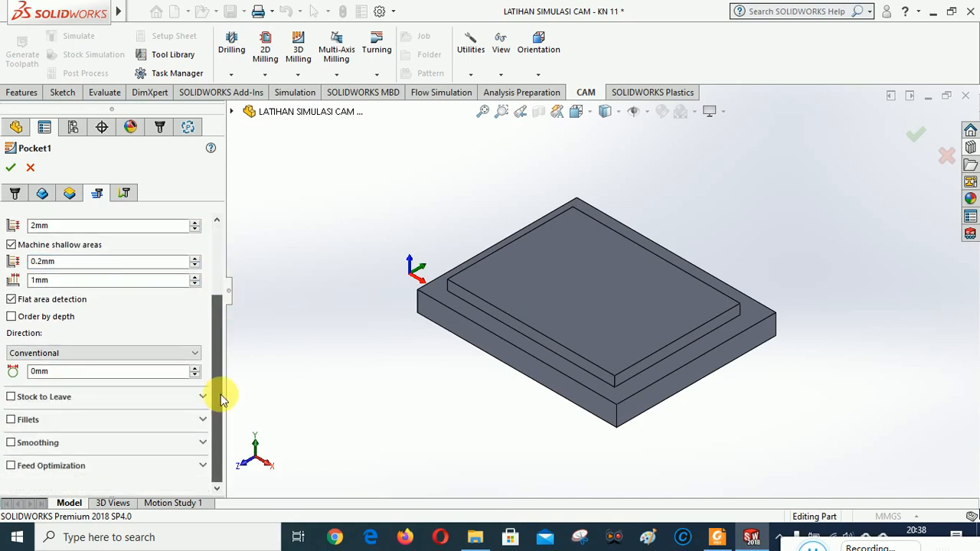
pyautogui.scroll(3, 212, 308)
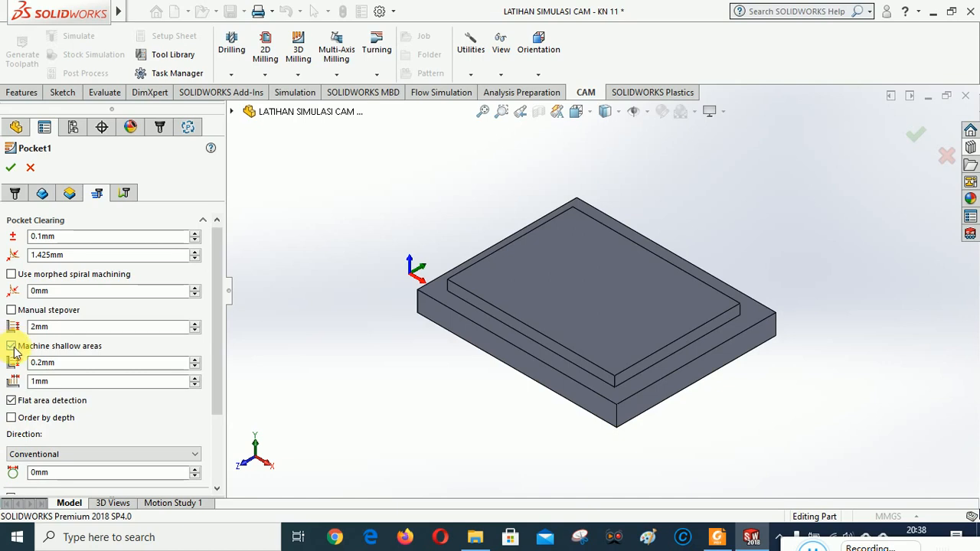
pyautogui.moveTo(50, 328)
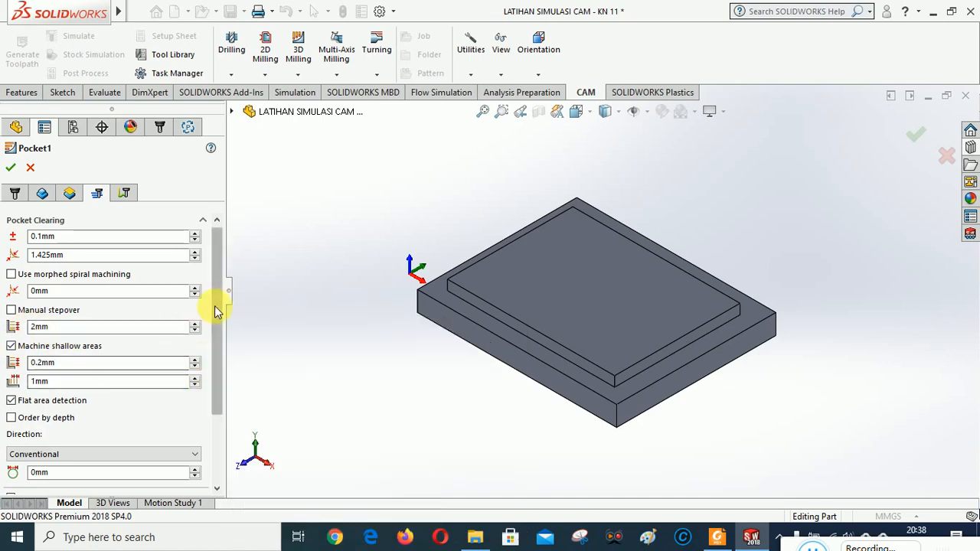
pyautogui.moveTo(215, 306); pyautogui.dragTo(216, 281)
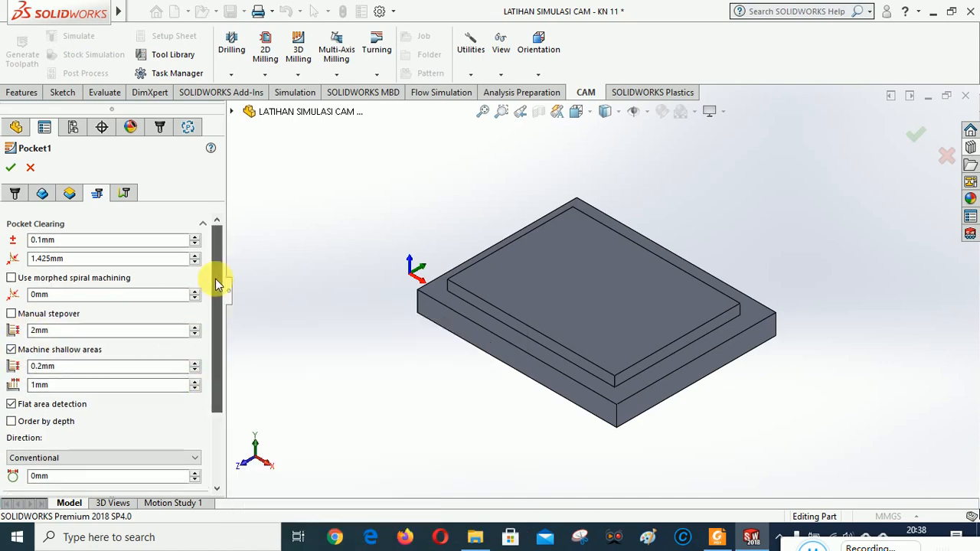
# - Set the linking safe distance to 3 mm and finish the pocket clearing operation
pyautogui.click(125, 194)
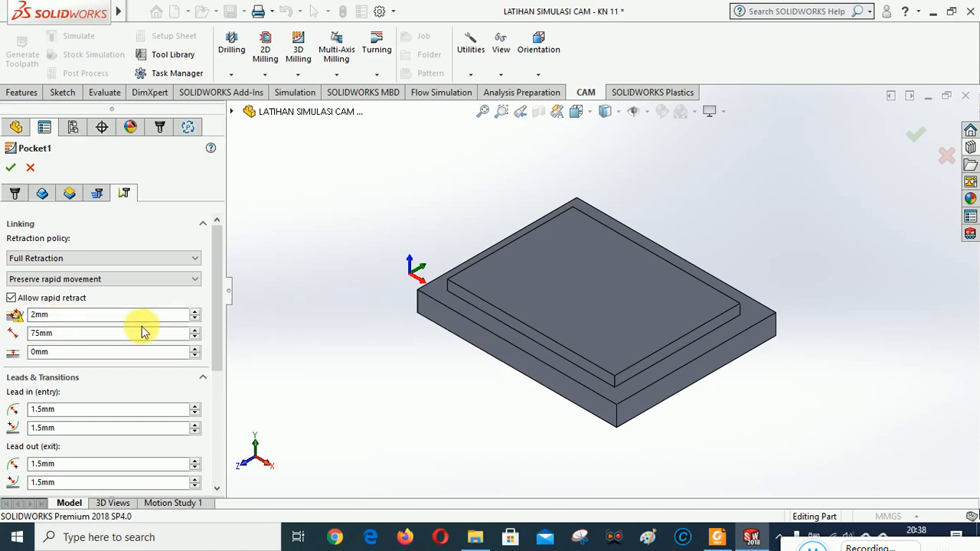
pyautogui.click(194, 311)
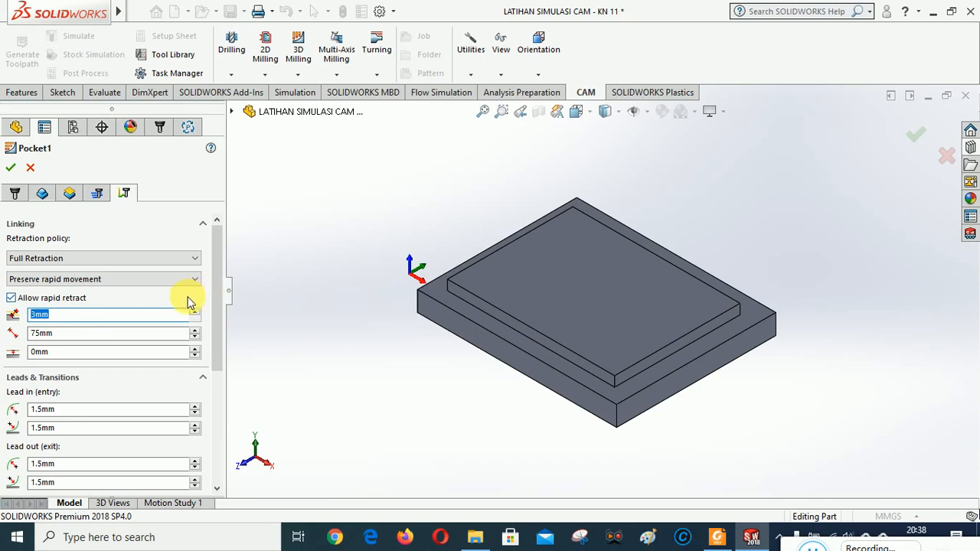
pyautogui.click(11, 170)
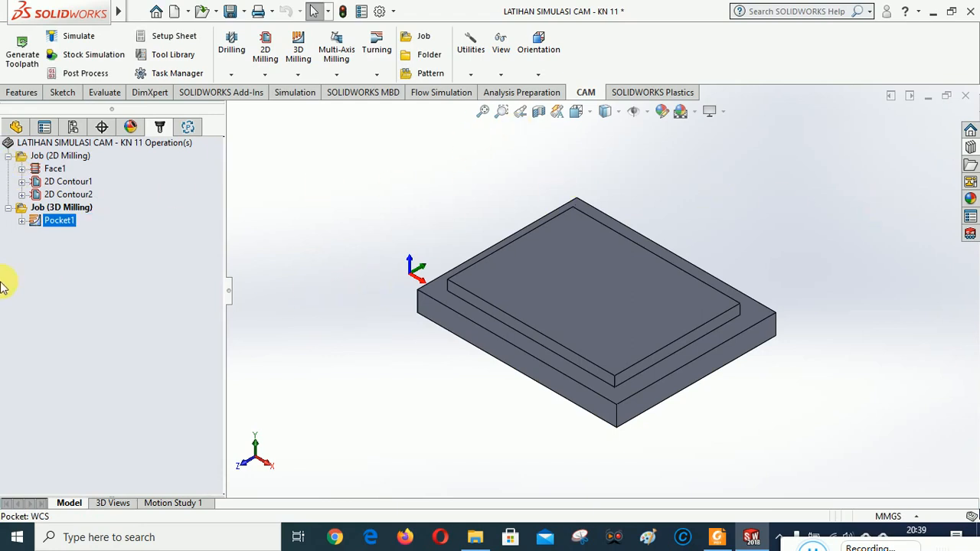
# - Expand the pocket operation and inspect its generated toolpath on the plate
pyautogui.click(22, 220)
pyautogui.click(55, 220)
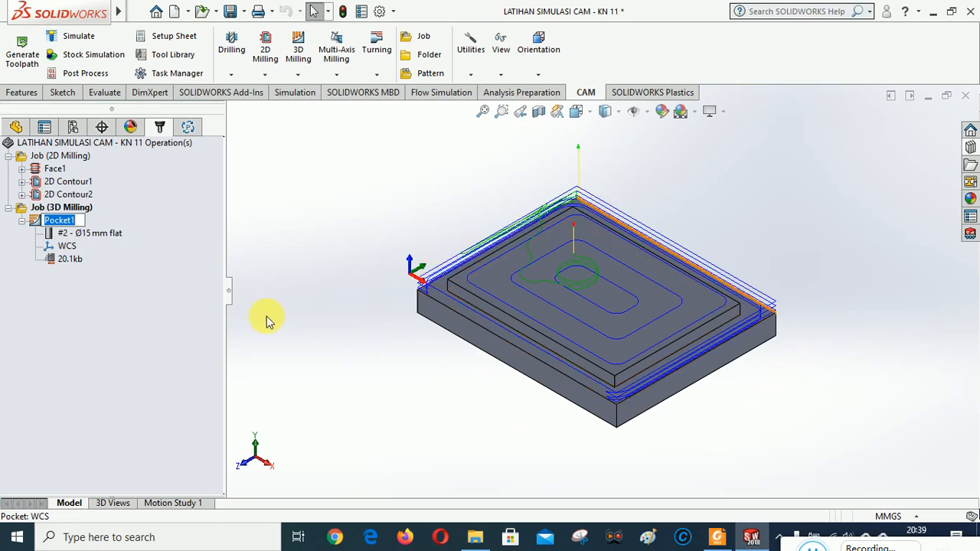
pyautogui.click(128, 348)
# - Edit the pocket clearing operation to use a 2 mm machining boundary offset and display its regenerated toolpath
pyautogui.rightClick(62, 220)
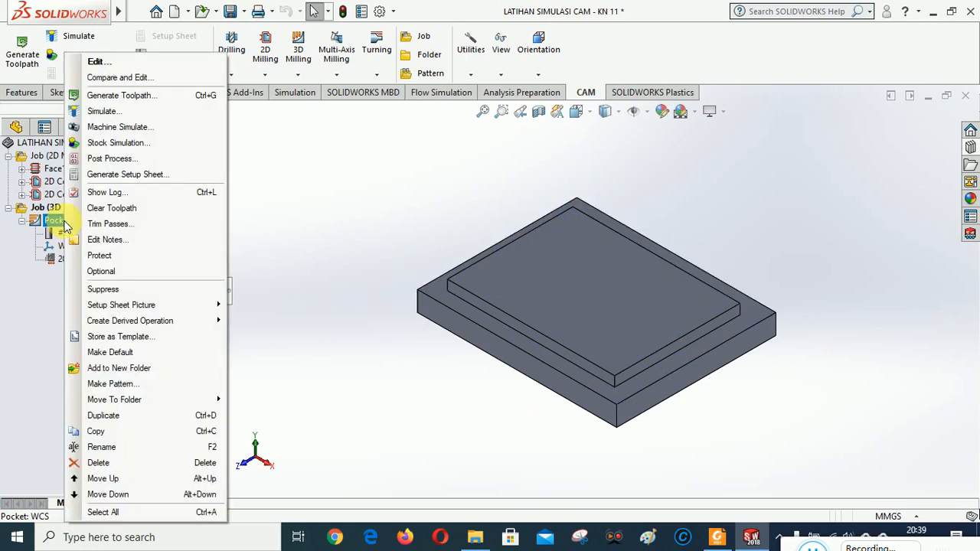
pyautogui.click(98, 62)
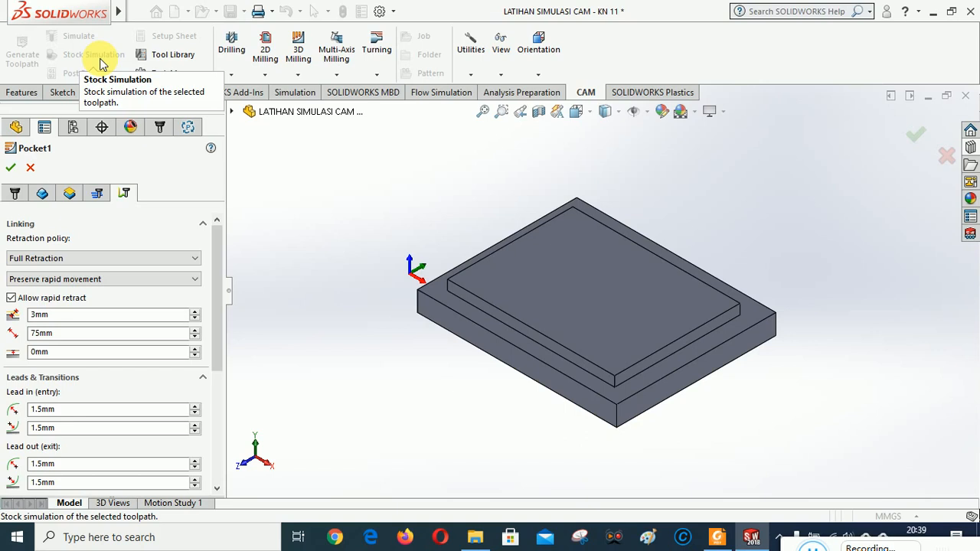
pyautogui.click(42, 193)
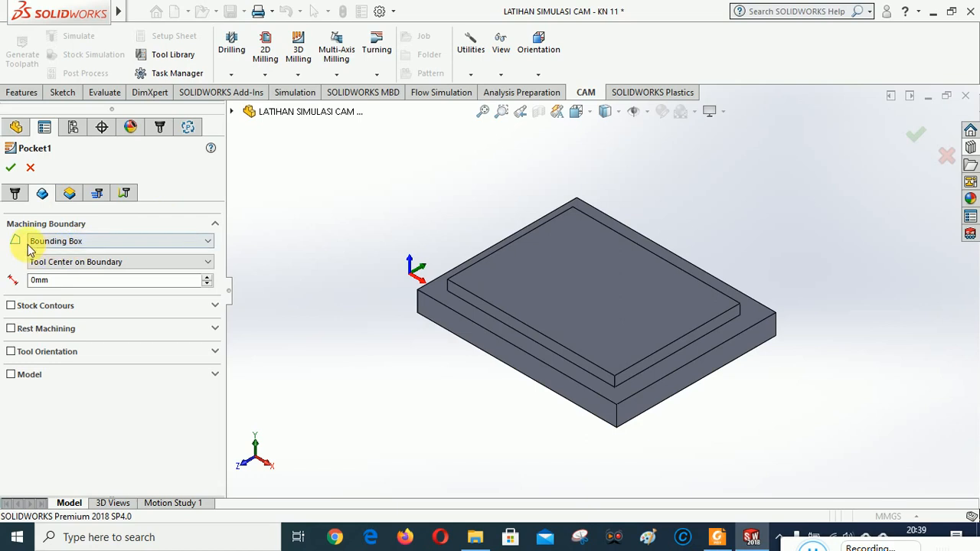
pyautogui.click(36, 280)
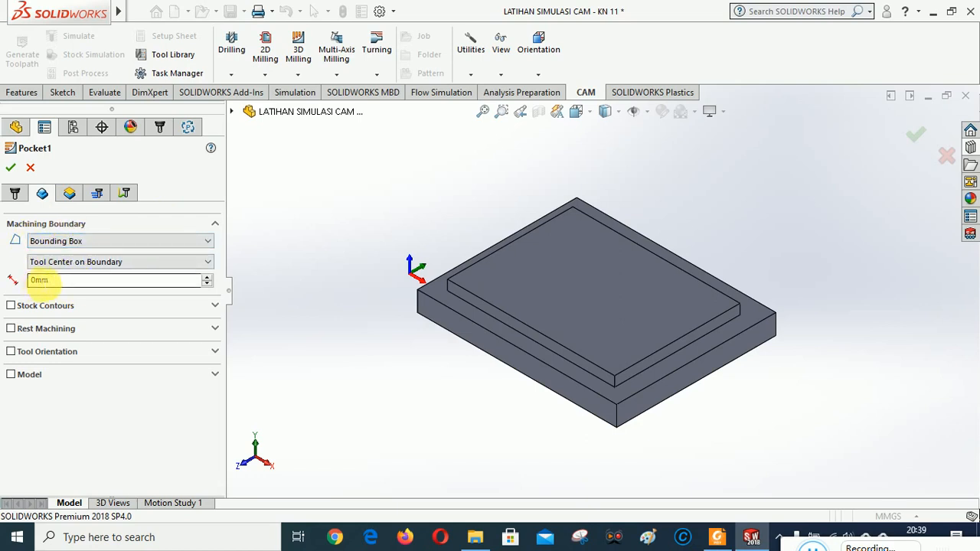
pyautogui.click(207, 278)
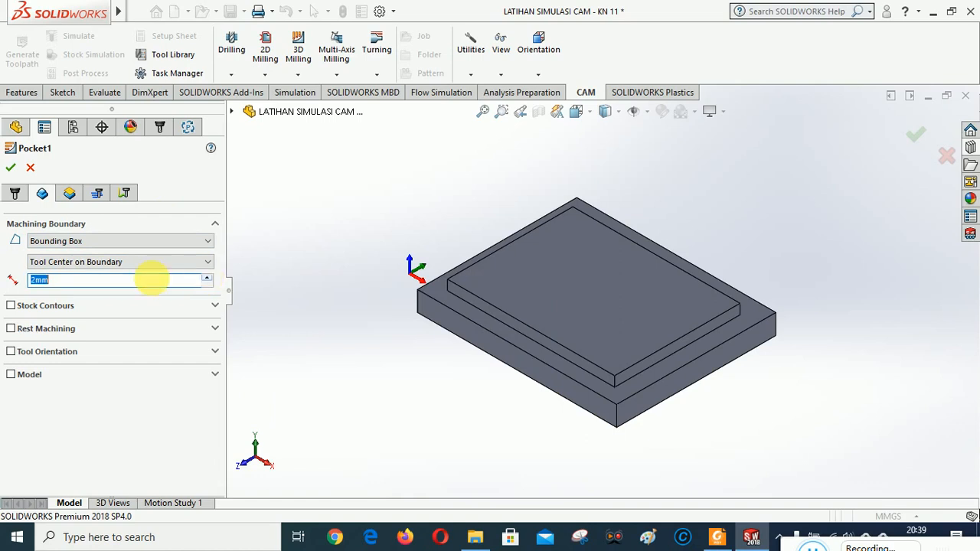
pyautogui.click(11, 167)
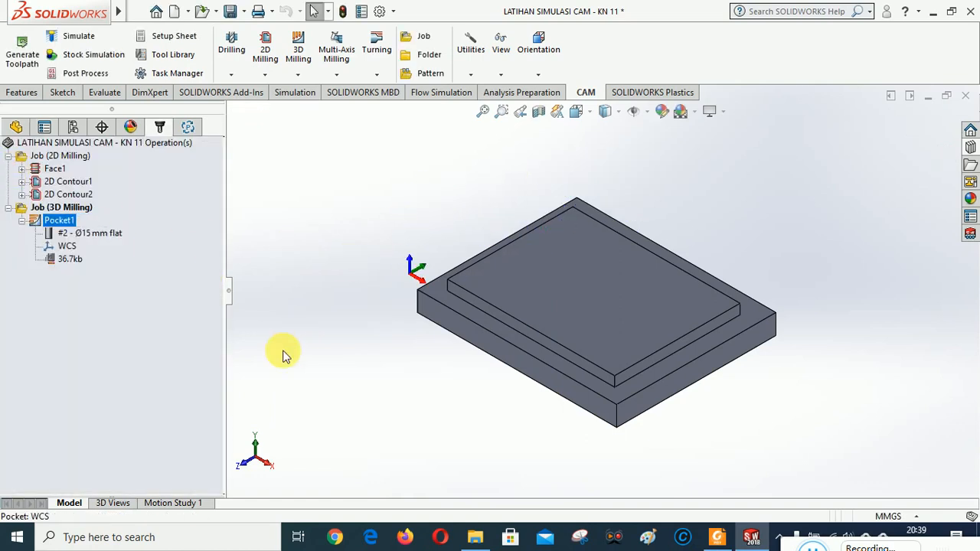
pyautogui.click(60, 220)
pyautogui.click(337, 221)
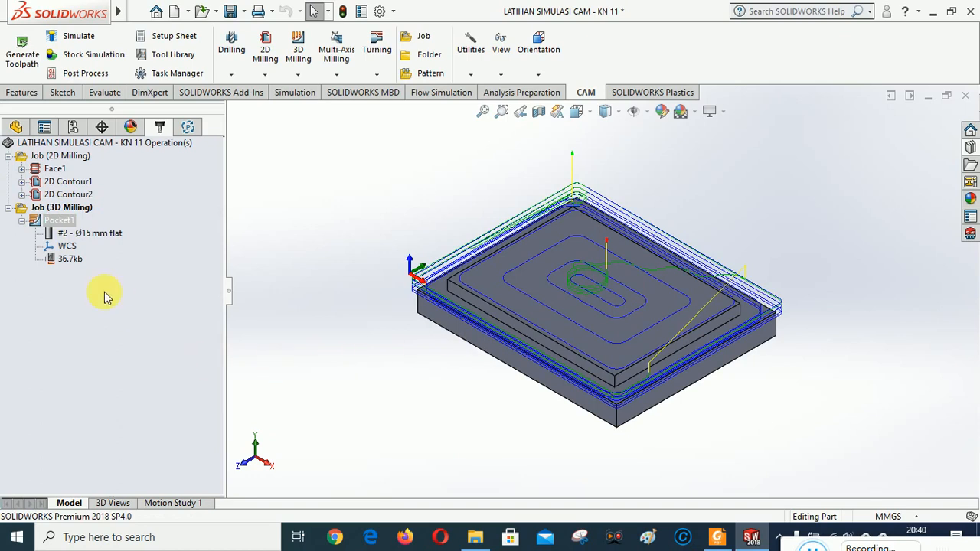
# - Change the pocket's machining boundary to Tool Outside Boundary and inspect the regenerated toolpath, ending in the Tool Isometric view
pyautogui.rightClick(60, 222)
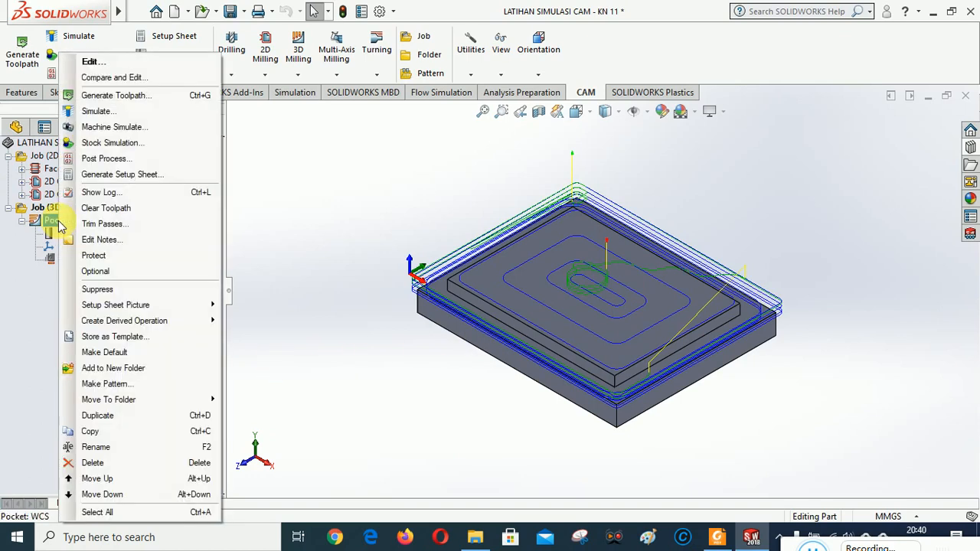
pyautogui.click(98, 65)
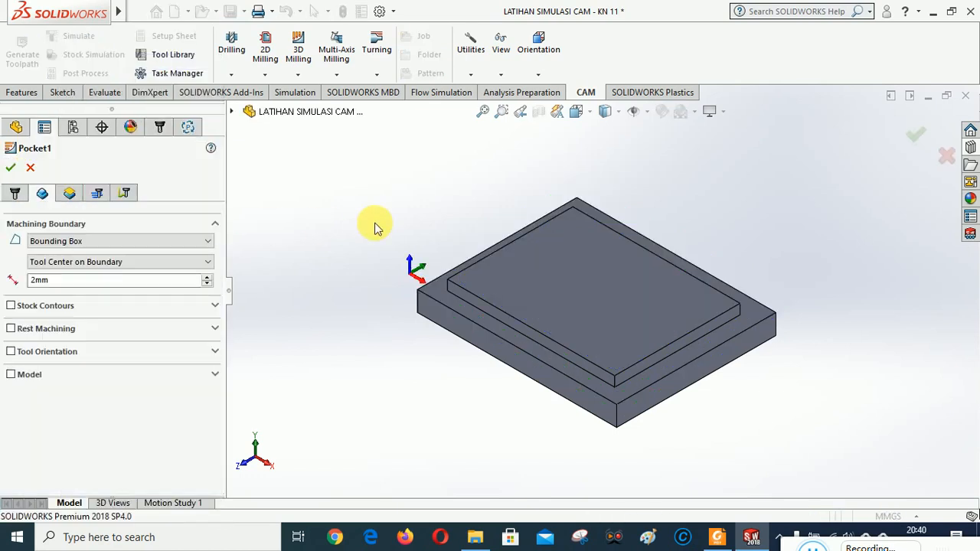
pyautogui.click(87, 265)
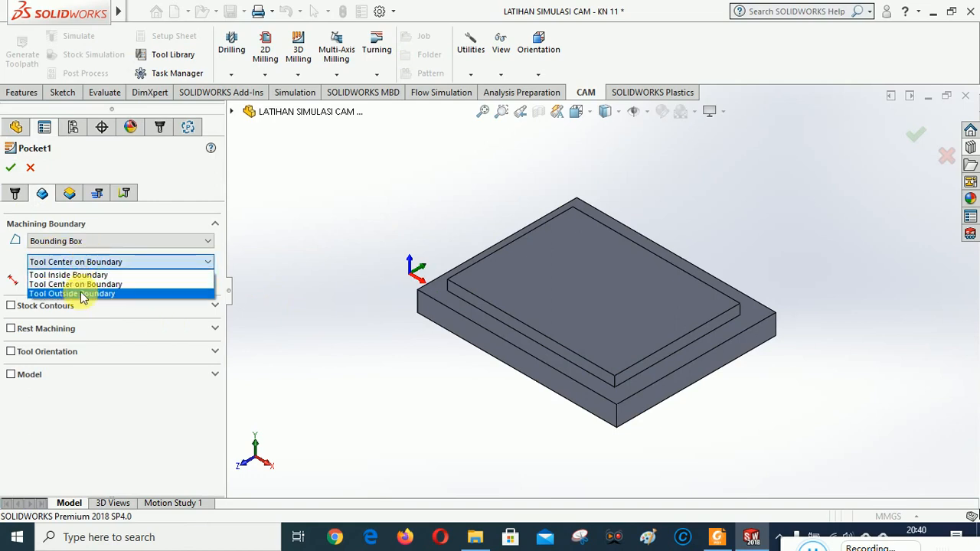
pyautogui.click(82, 294)
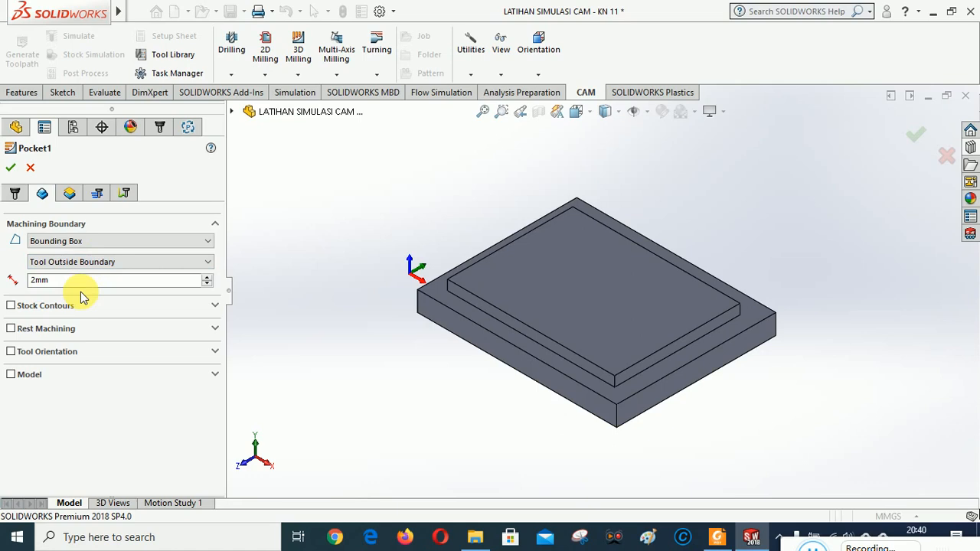
pyautogui.click(10, 168)
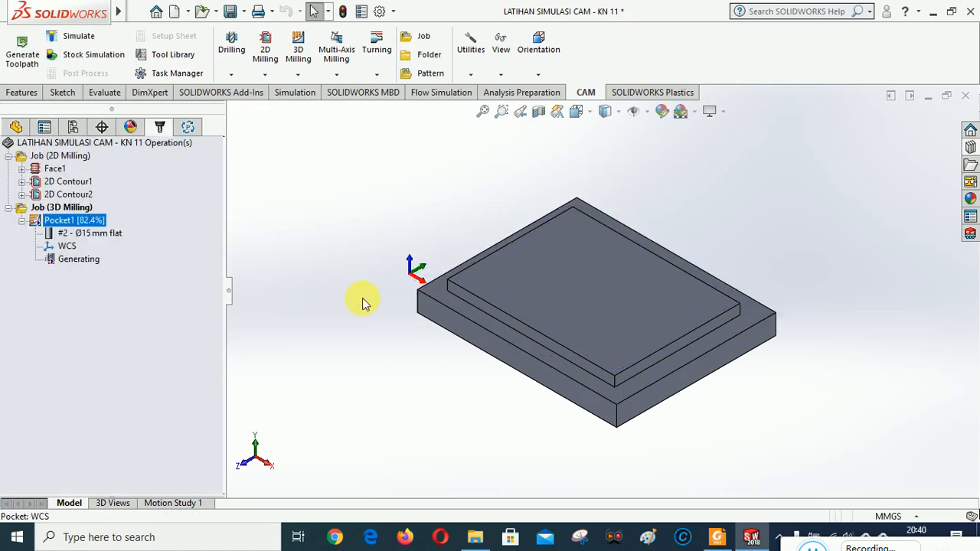
pyautogui.click(55, 220)
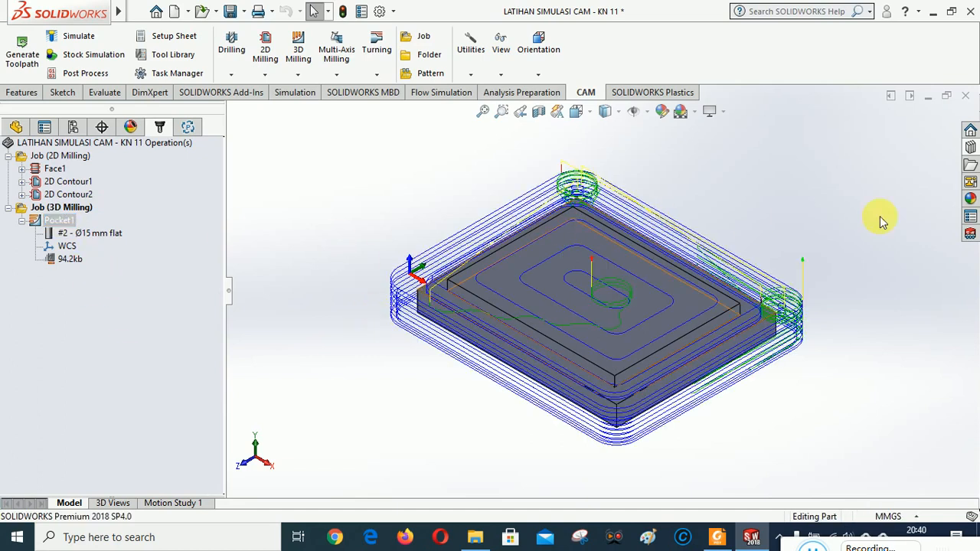
pyautogui.moveTo(393, 388); pyautogui.dragTo(471, 375, button='middle')
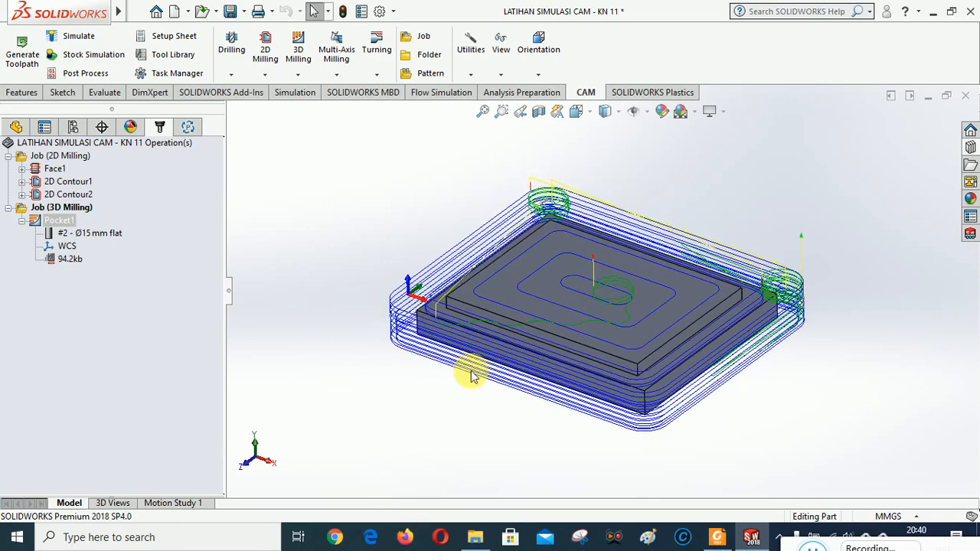
pyautogui.click(537, 77)
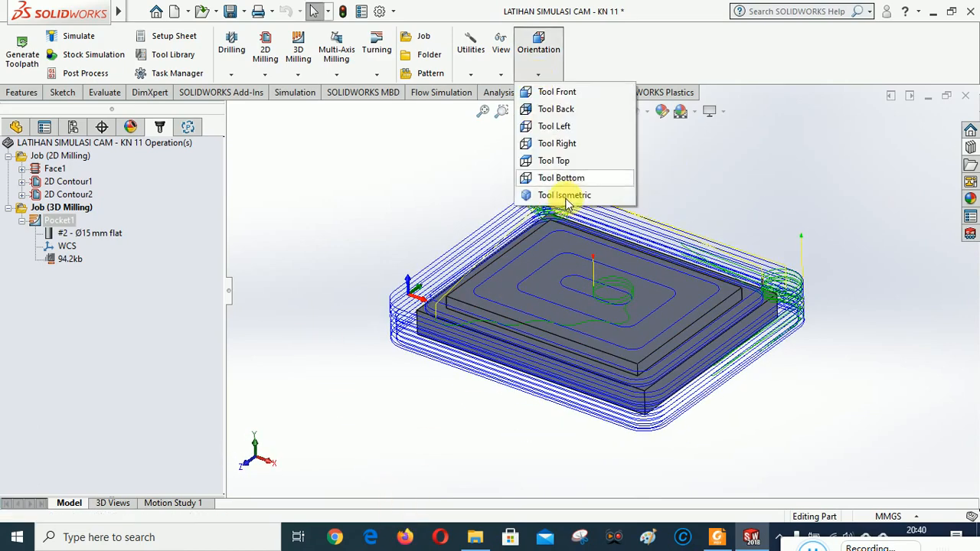
pyautogui.click(564, 194)
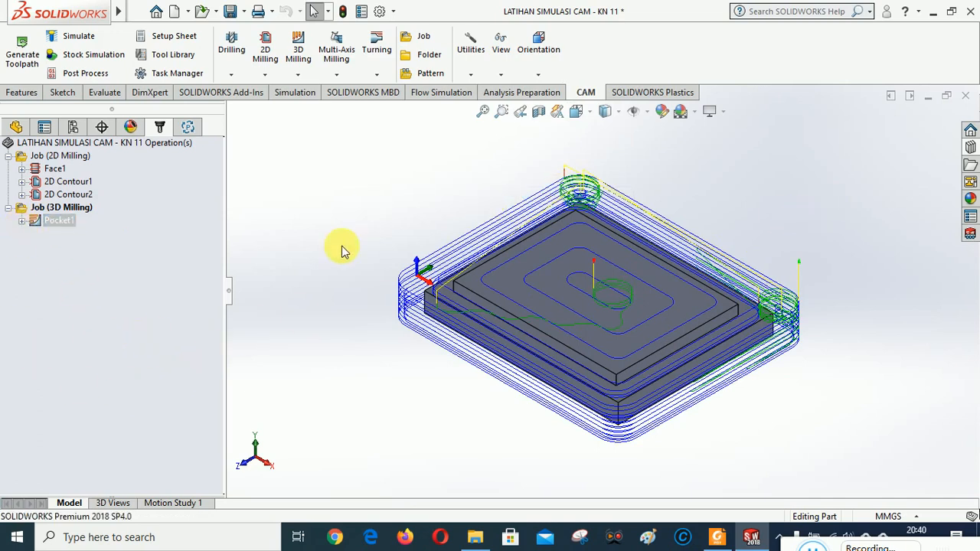
# - Run the stock simulation of the 3D milling job, review its machining statistics, and close the simulation
pyautogui.rightClick(49, 214)
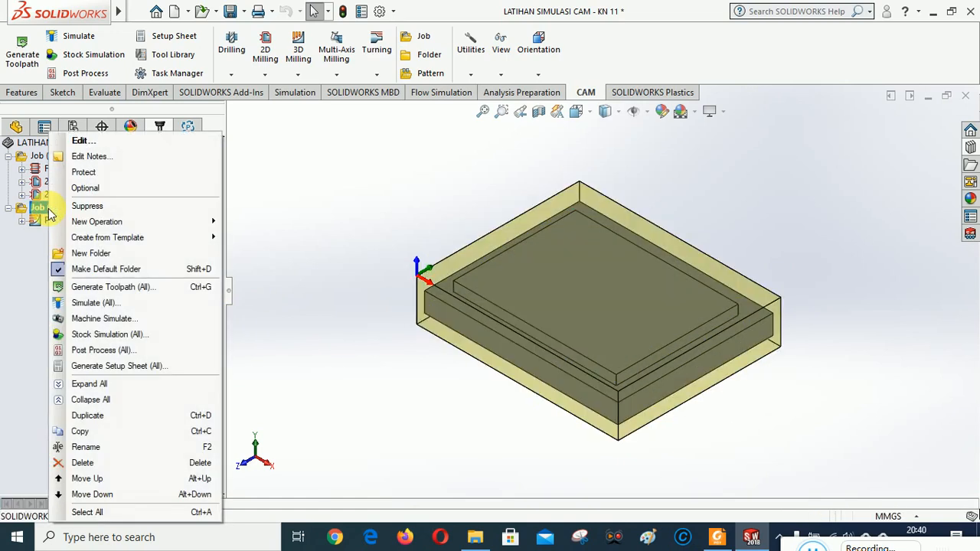
pyautogui.click(78, 338)
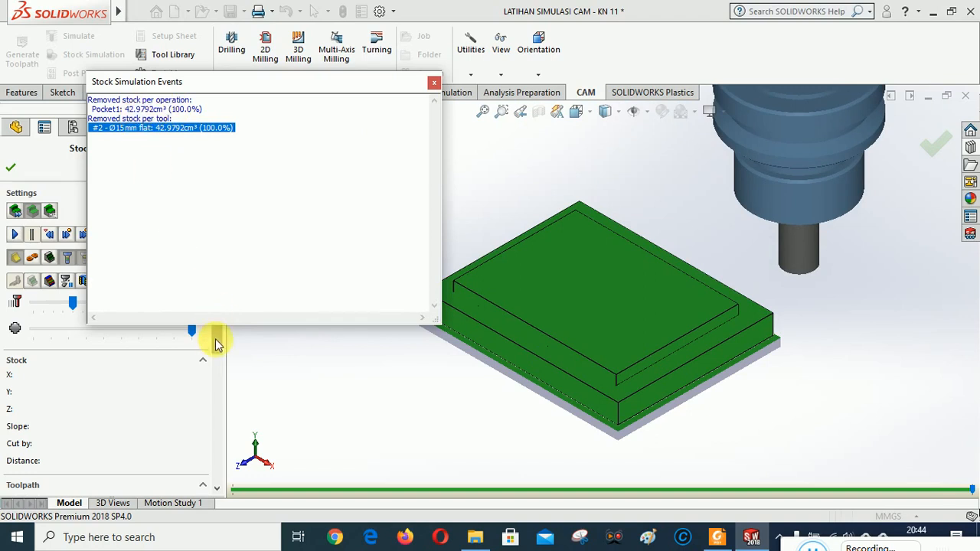
pyautogui.moveTo(215, 338); pyautogui.dragTo(228, 496)
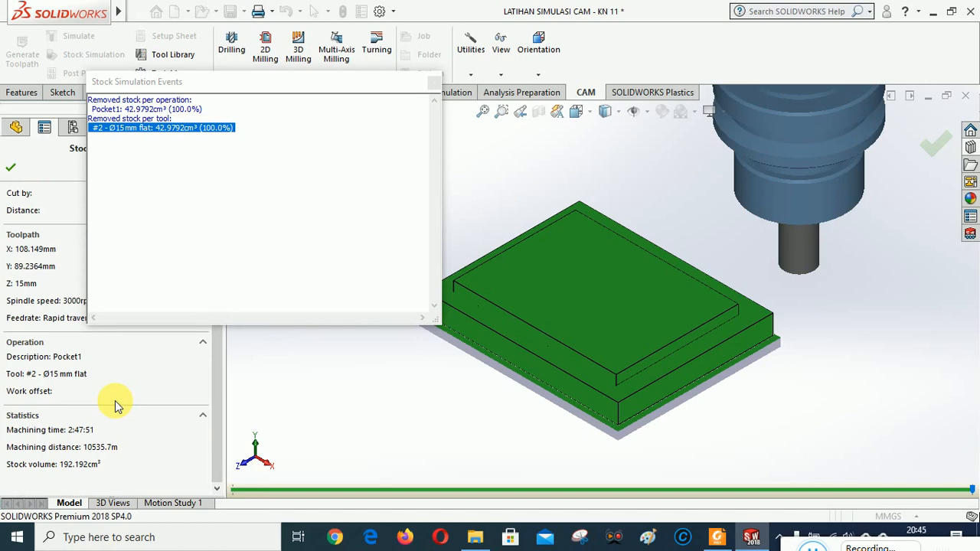
pyautogui.click(434, 84)
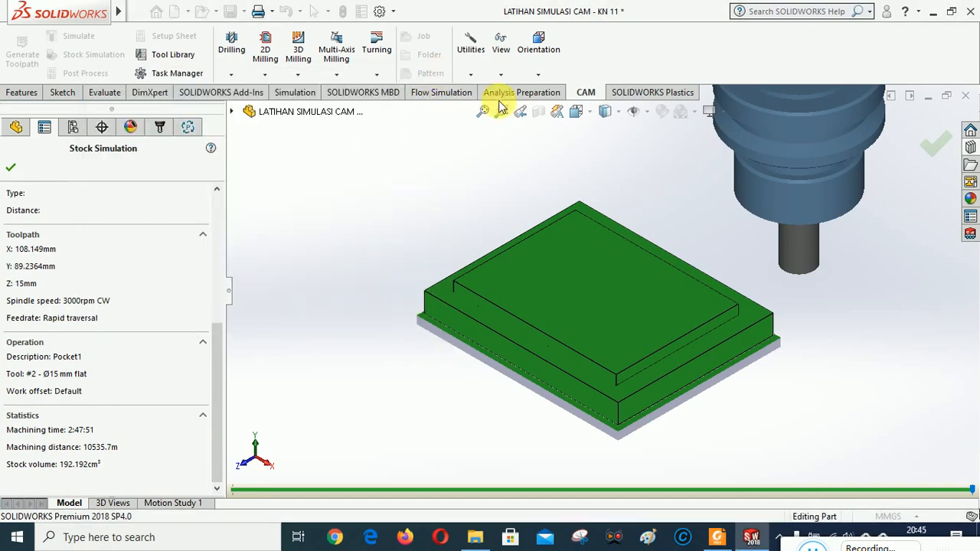
pyautogui.click(11, 168)
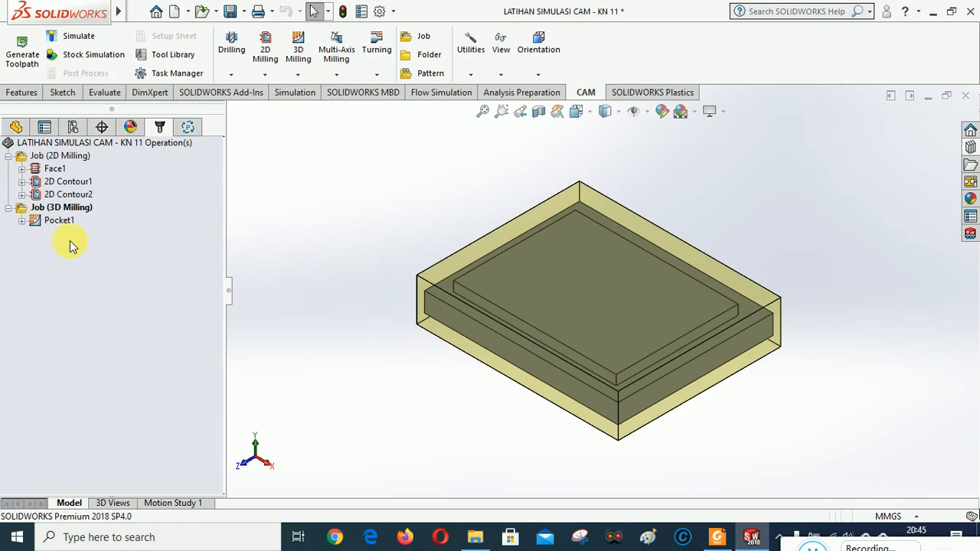
# - Set the pocket's machining boundary offset to 0 mm and regenerate the operation
pyautogui.click(60, 221)
pyautogui.rightClick(61, 222)
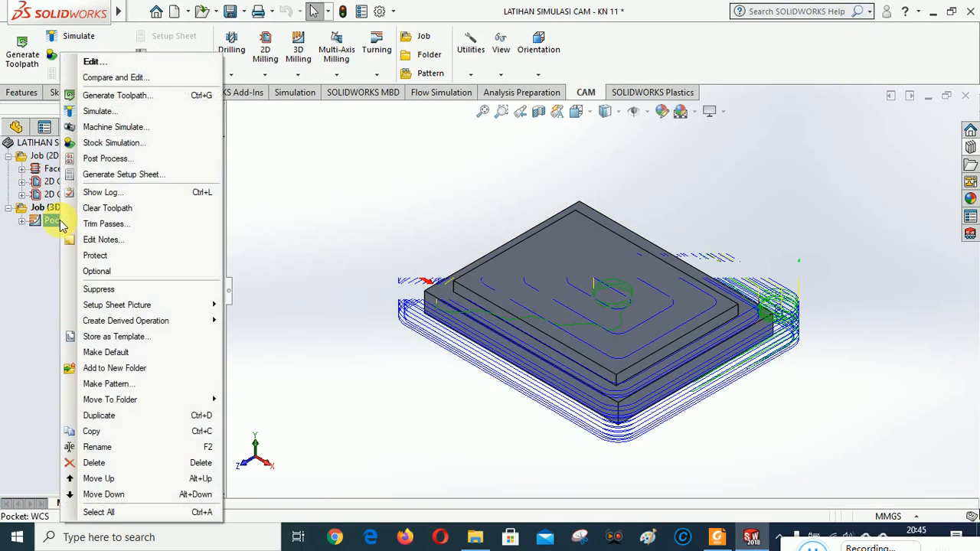
pyautogui.click(88, 62)
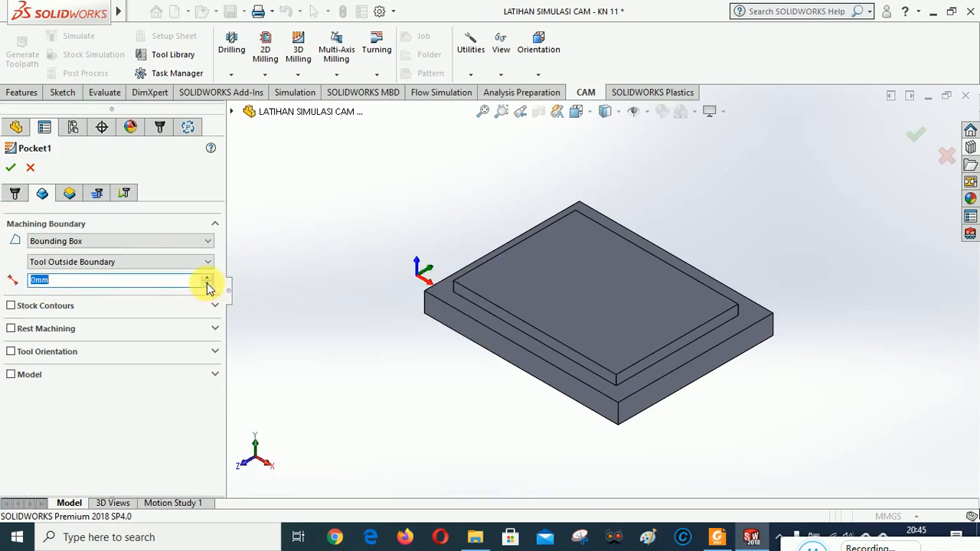
pyautogui.click(11, 169)
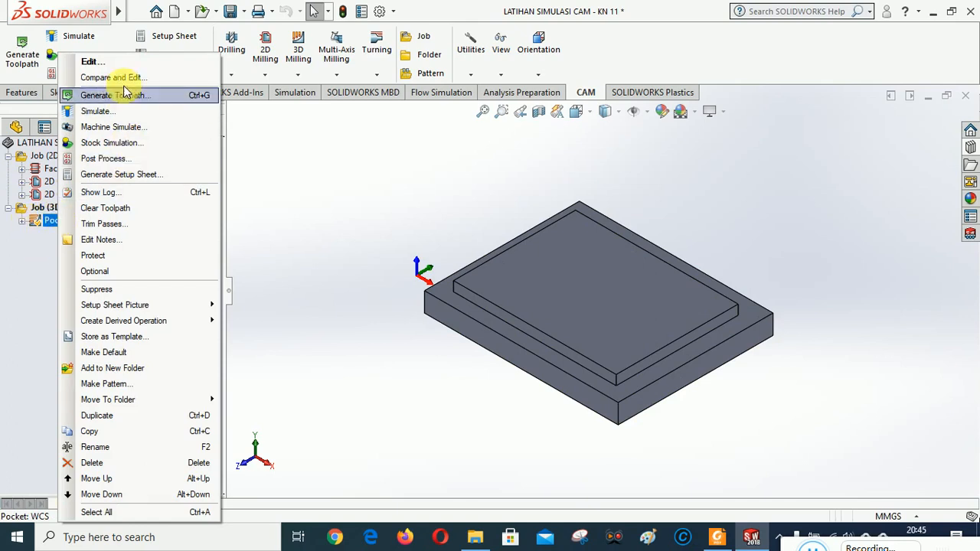
# - Set the pocket's machining boundary offset to 1 mm and inspect the regenerated toolpath around the plate
pyautogui.click(103, 63)
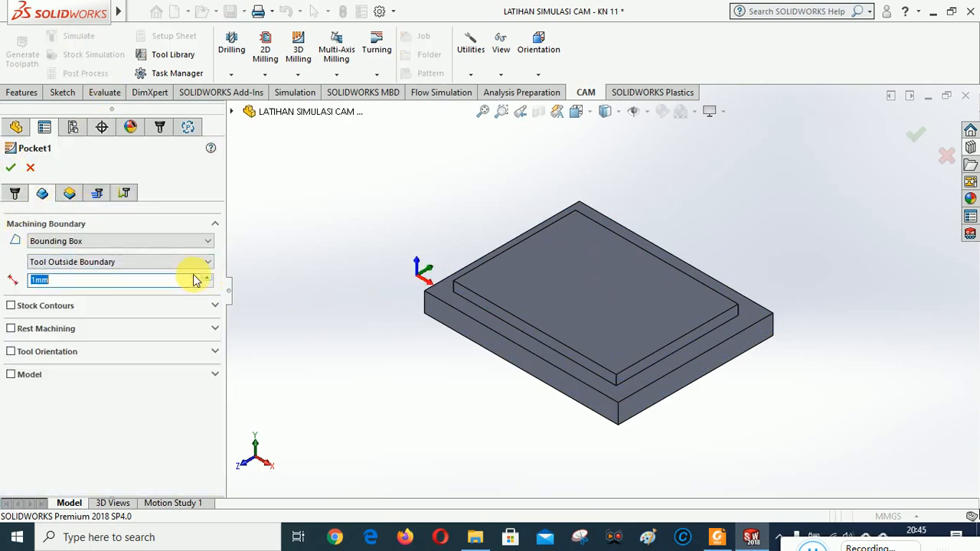
pyautogui.click(10, 170)
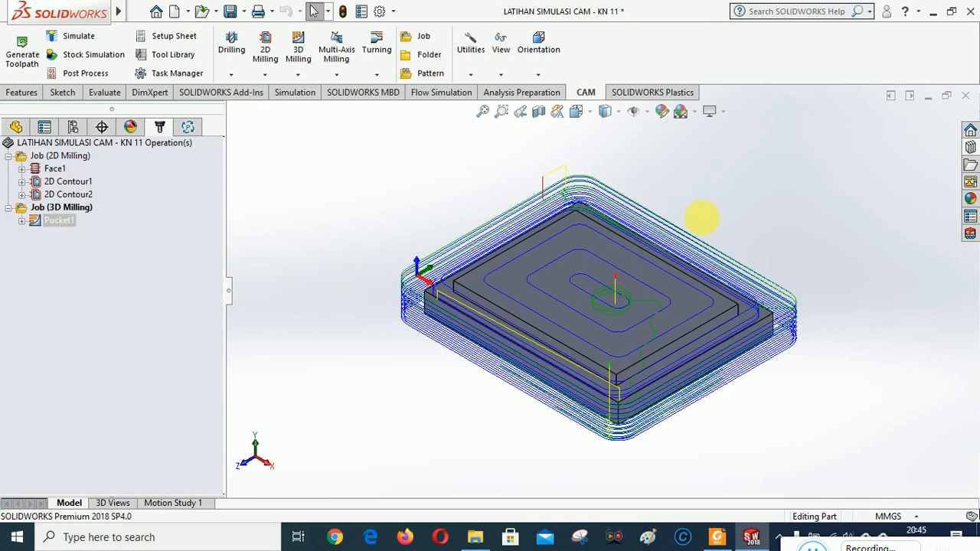
pyautogui.moveTo(407, 212); pyautogui.dragTo(452, 200, button='middle')
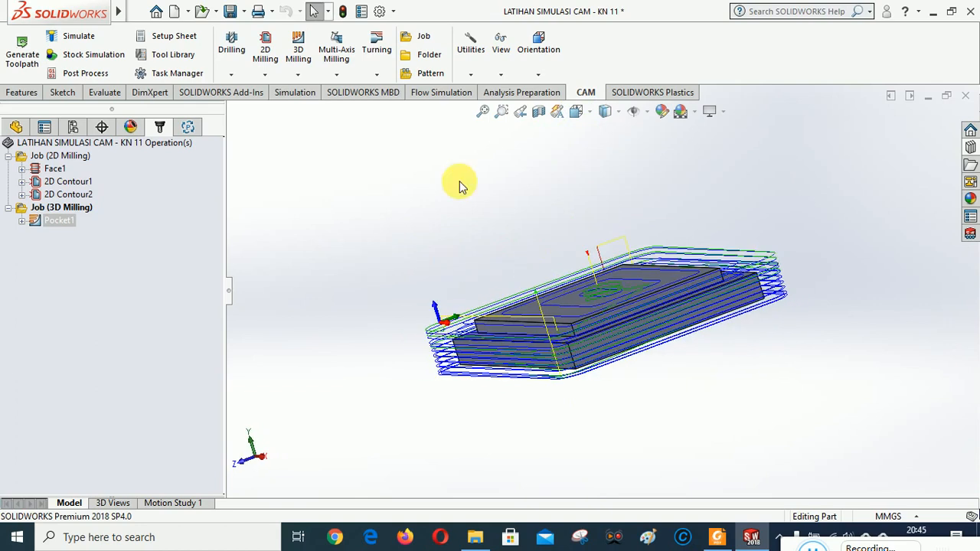
pyautogui.click(590, 116)
pyautogui.click(658, 153)
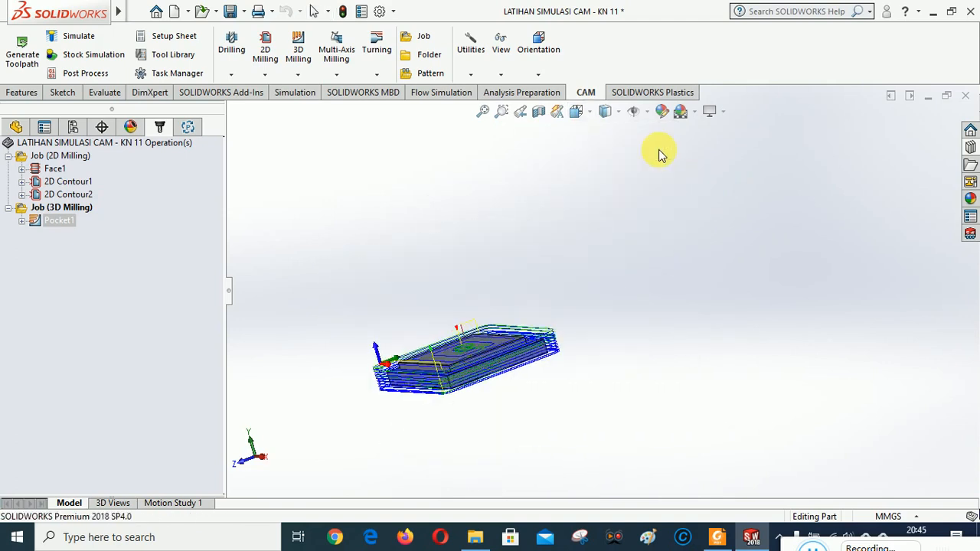
# - Simulate the 3D milling job again with the 1 mm boundary offset, check the machining time and distance, and exit
pyautogui.rightClick(60, 208)
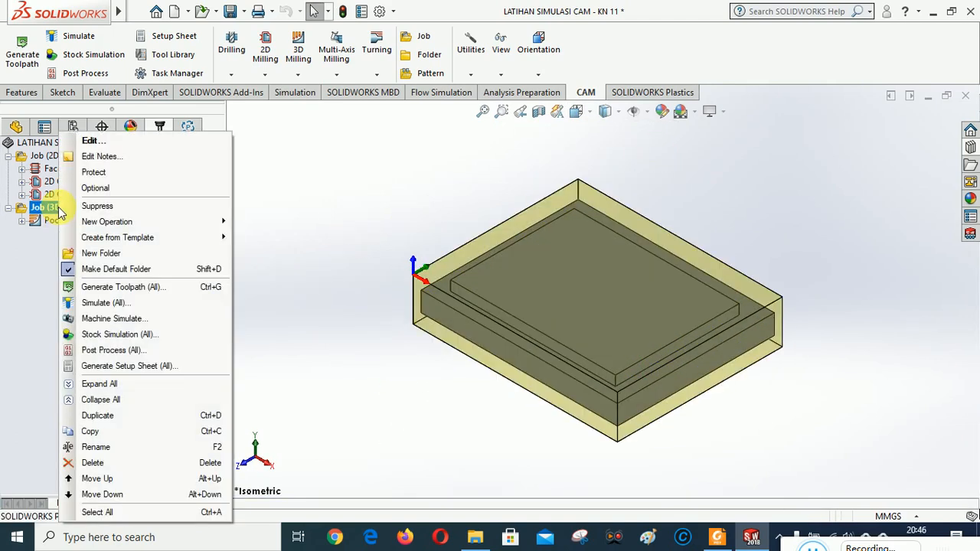
pyautogui.click(99, 334)
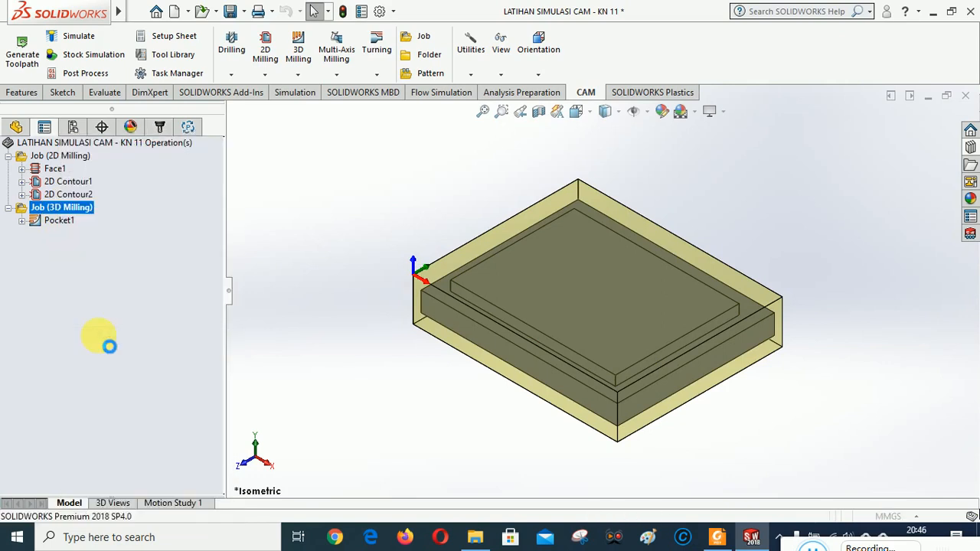
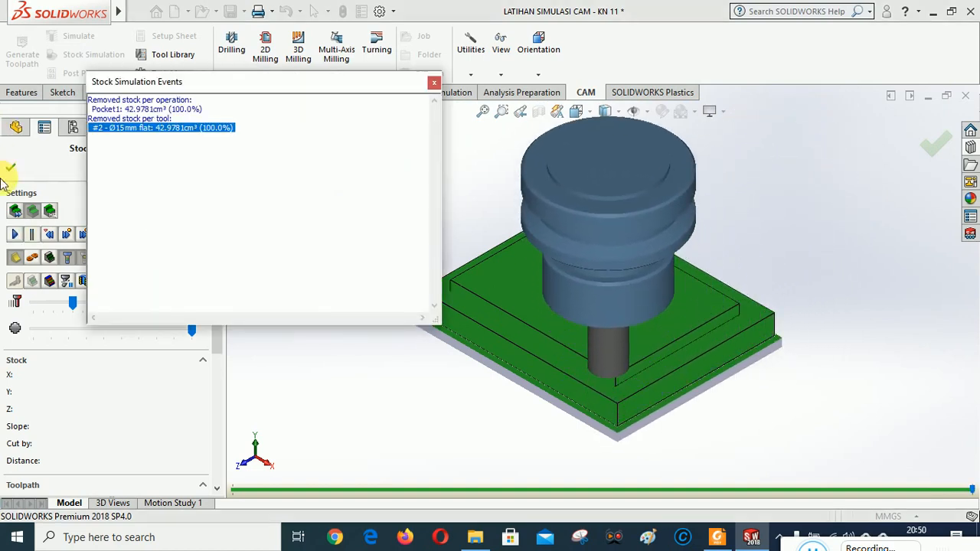
pyautogui.moveTo(215, 337); pyautogui.dragTo(247, 507)
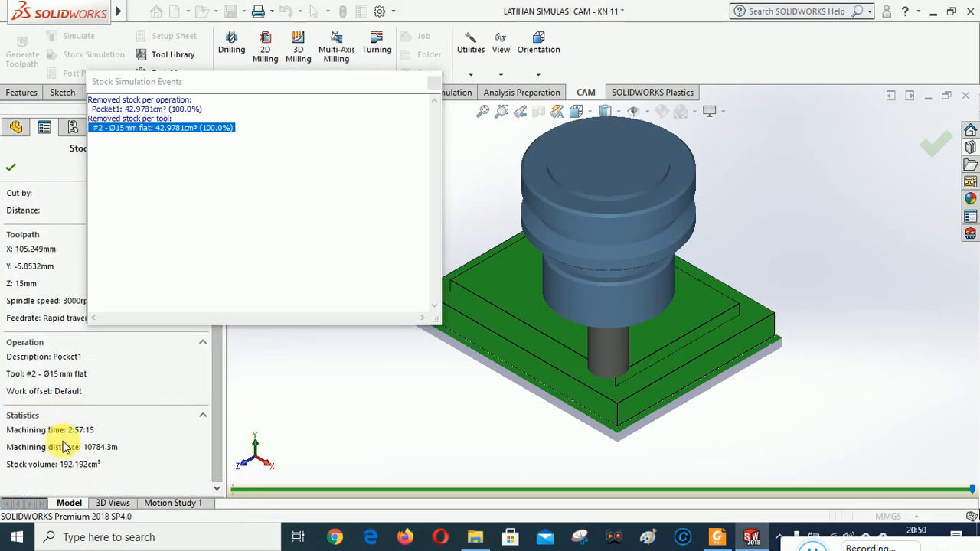
pyautogui.click(435, 84)
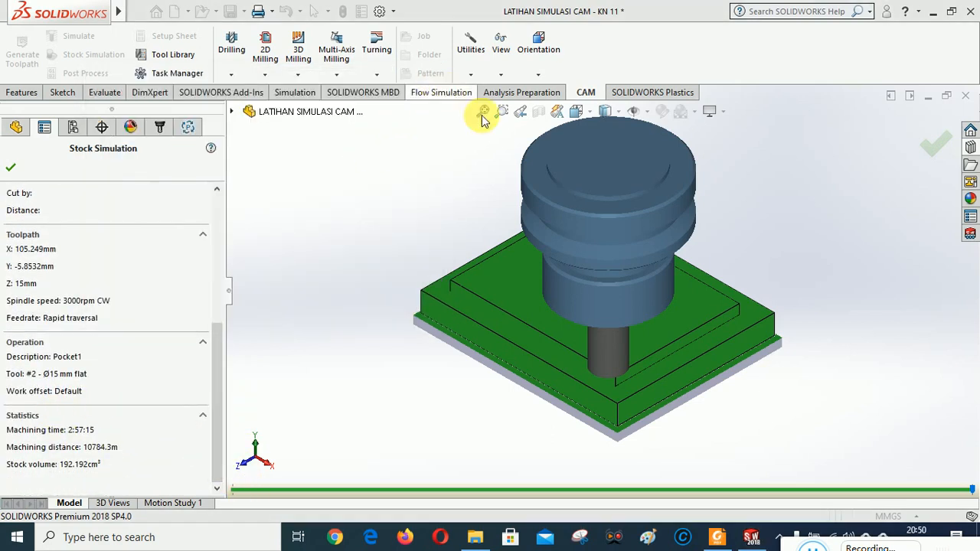
pyautogui.click(12, 167)
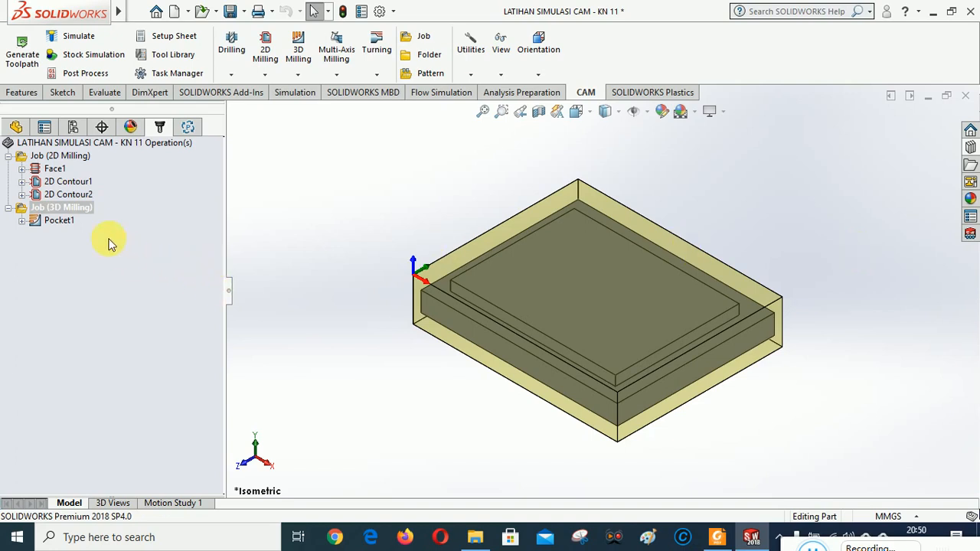
# - Change the pocket's machining boundary to Silhouette with Tool Center on Boundary and a 0 mm offset, and regenerate the operation
pyautogui.rightClick(57, 220)
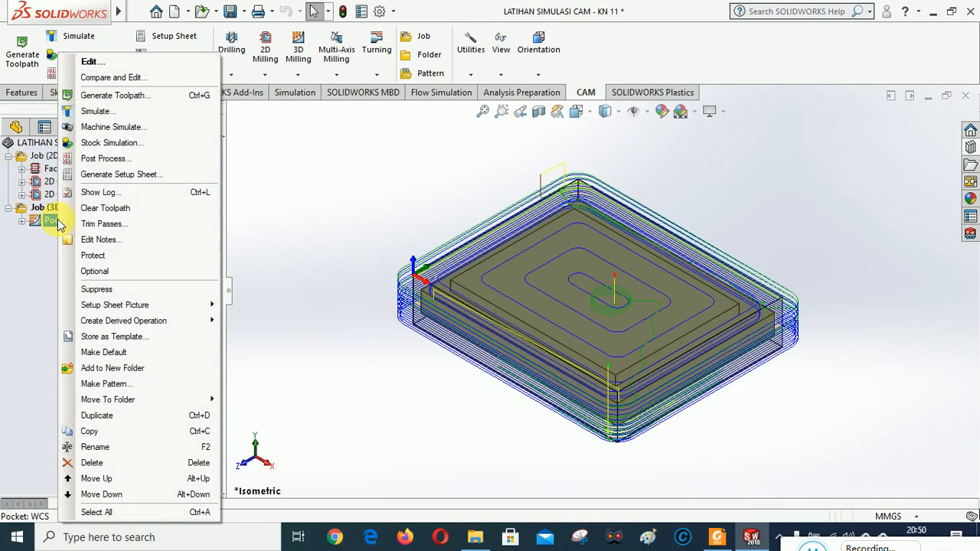
pyautogui.click(89, 62)
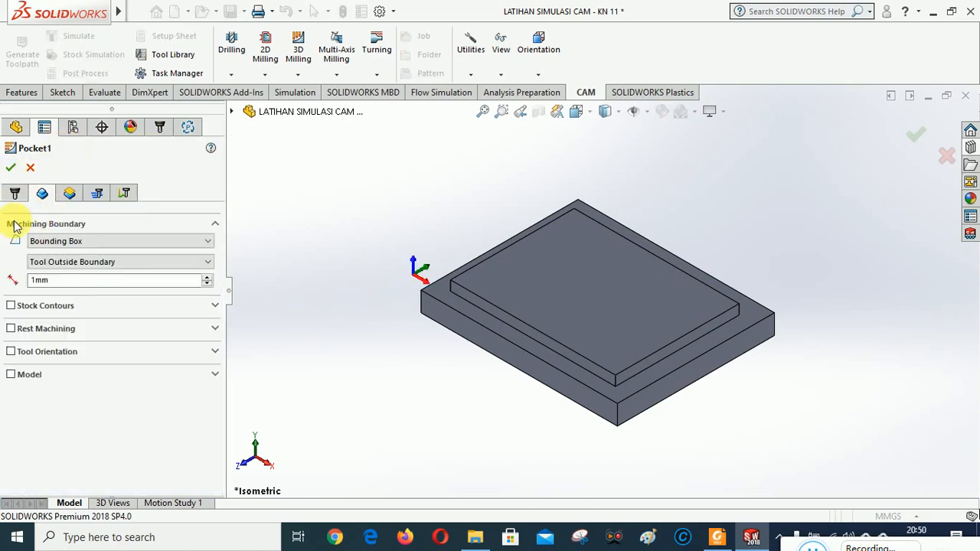
pyautogui.click(103, 240)
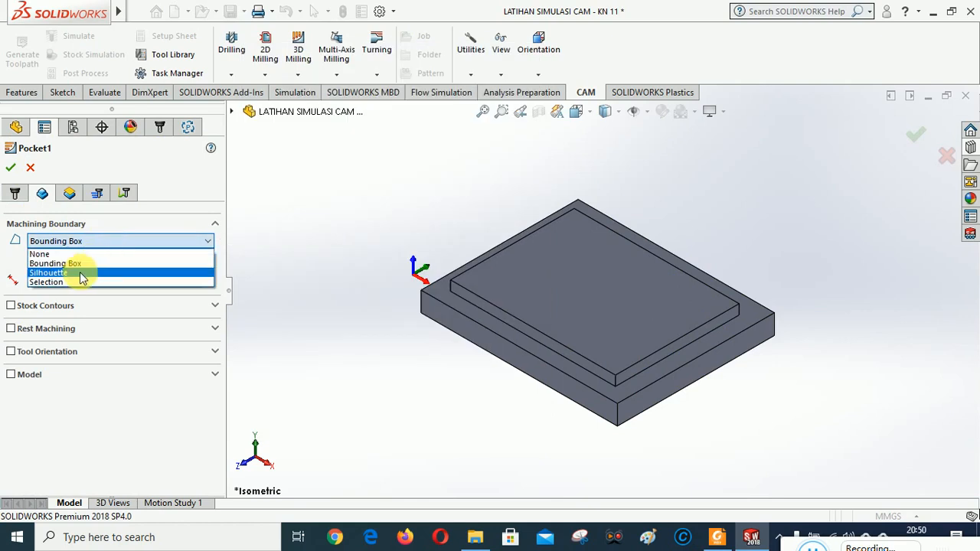
pyautogui.click(80, 273)
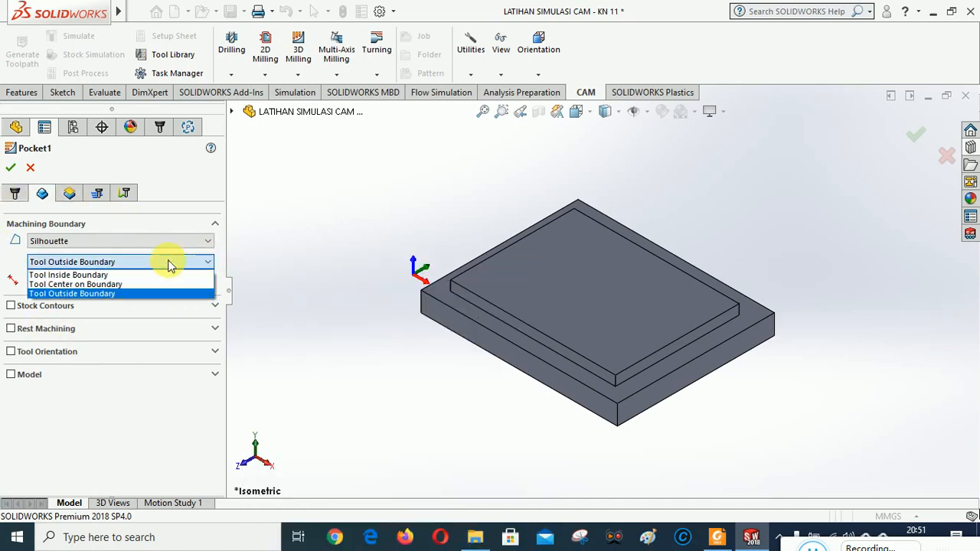
pyautogui.click(77, 284)
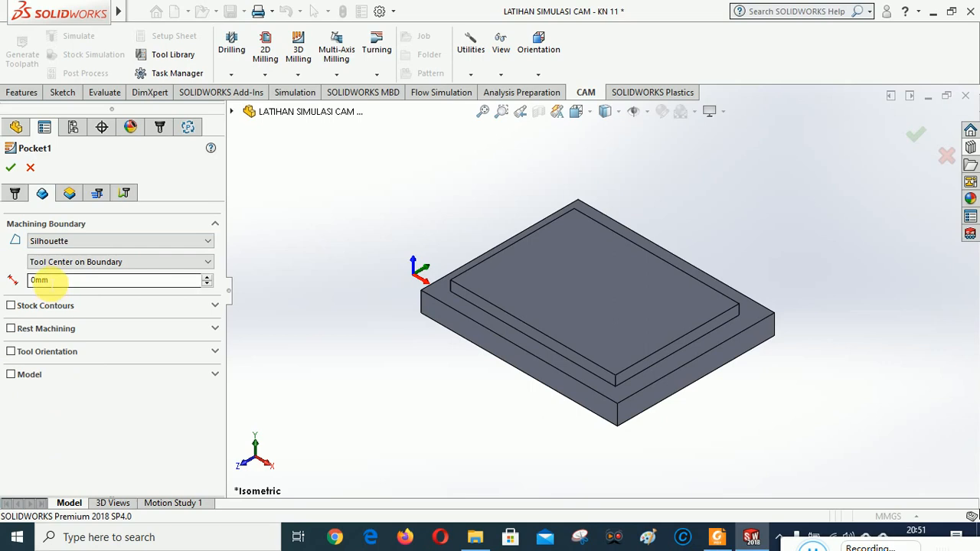
pyautogui.moveTo(58, 282)
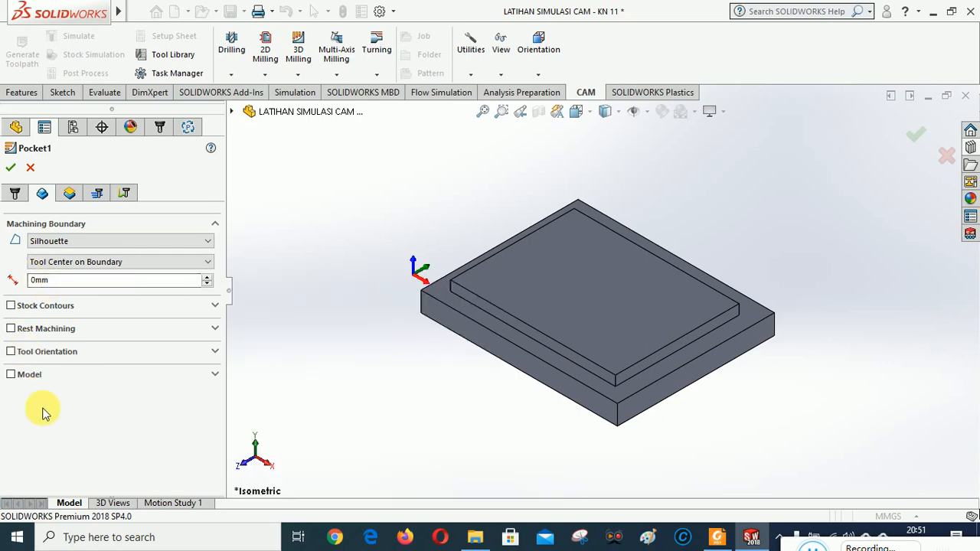
pyautogui.click(11, 169)
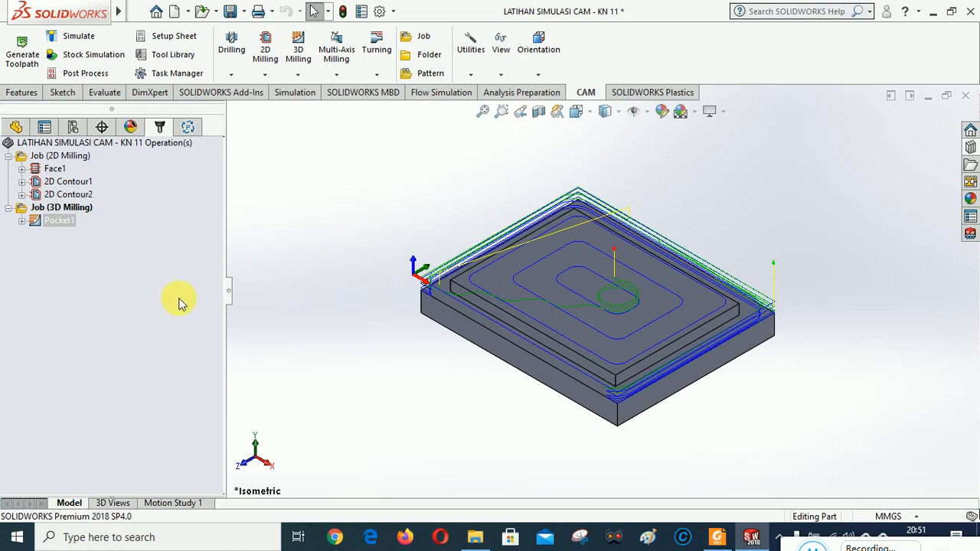
# - Set the pocket's silhouette boundary to Tool Outside Boundary and inspect the regenerated toolpath around the plate and its underside
pyautogui.rightClick(61, 222)
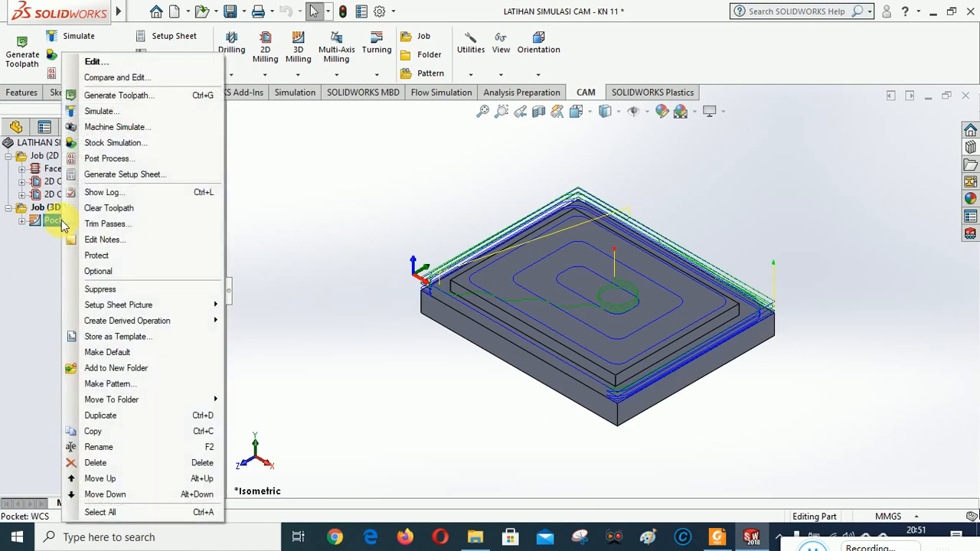
pyautogui.click(107, 65)
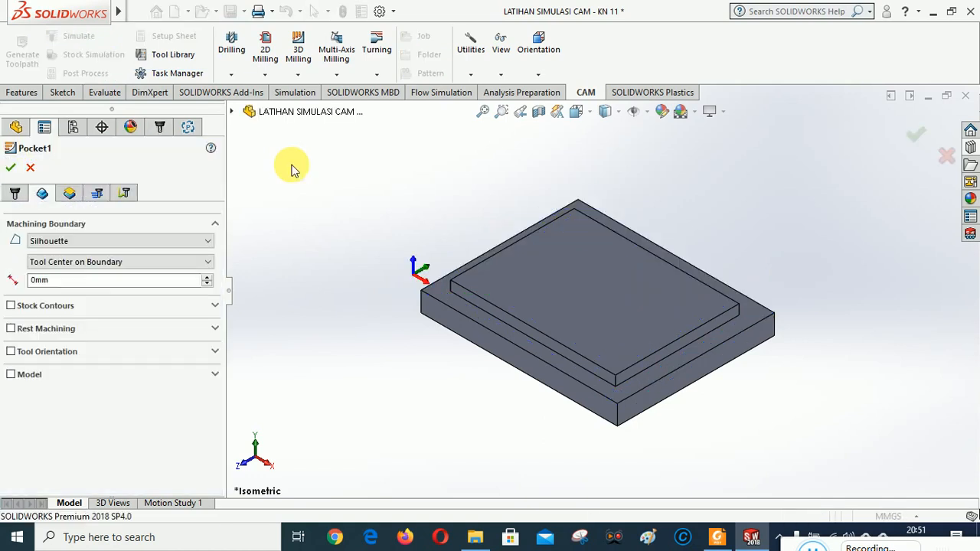
pyautogui.click(92, 262)
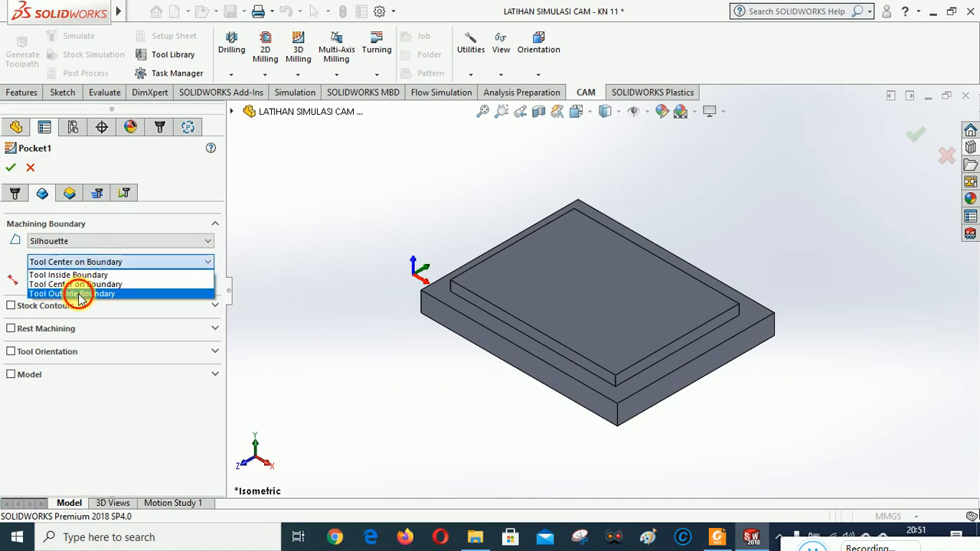
pyautogui.click(80, 294)
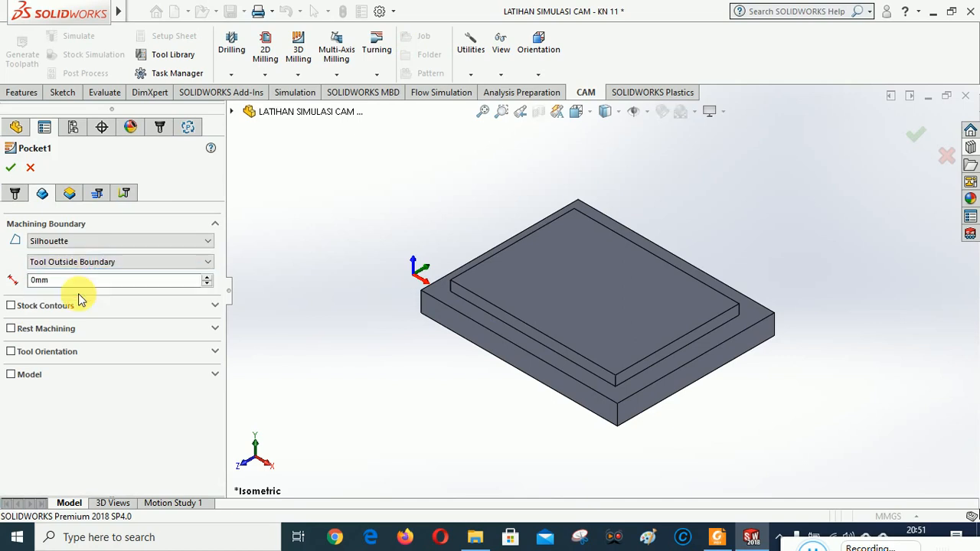
pyautogui.click(10, 169)
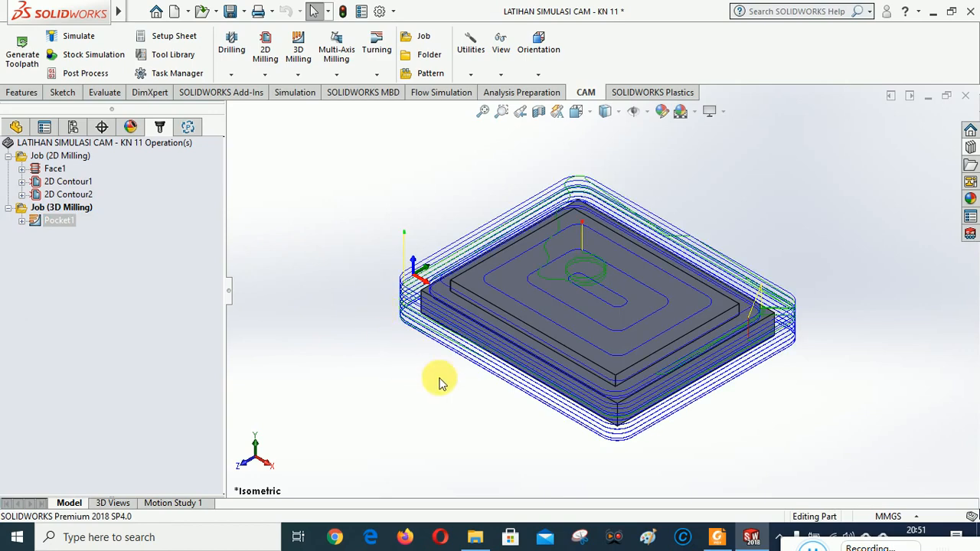
pyautogui.moveTo(697, 176); pyautogui.dragTo(574, 157, button='middle')
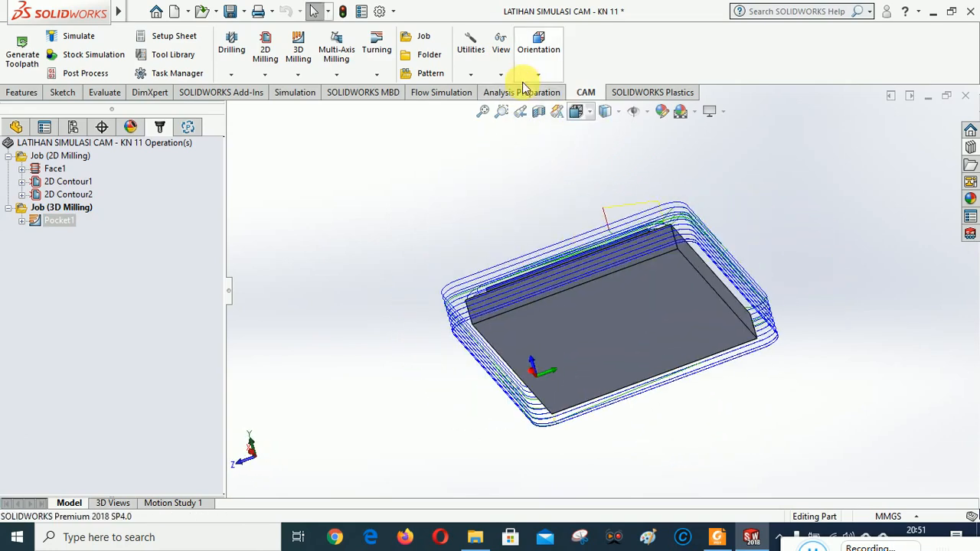
pyautogui.click(538, 74)
pyautogui.click(563, 196)
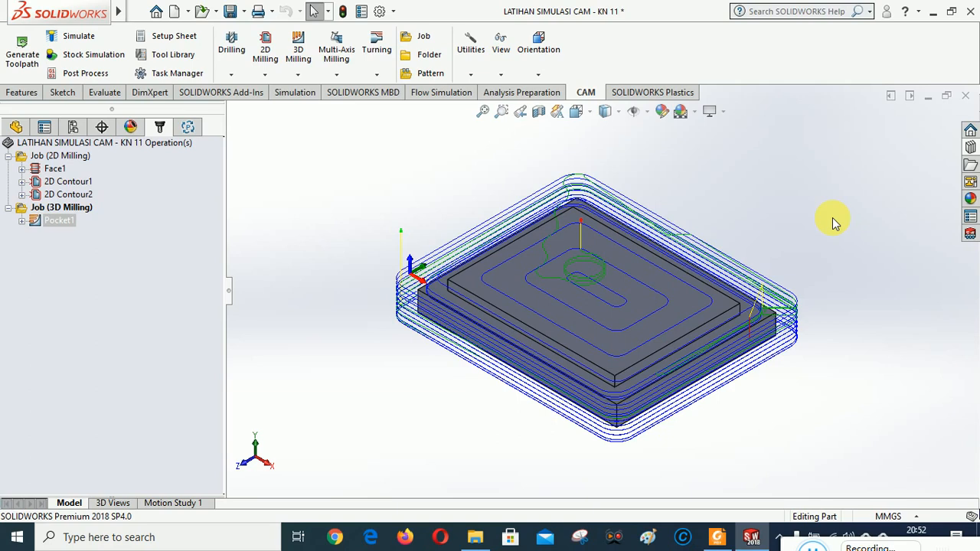
# - Run the stock simulation of the 3D milling job at a higher speed, review its removed stock and machining statistics, and exit
pyautogui.rightClick(47, 217)
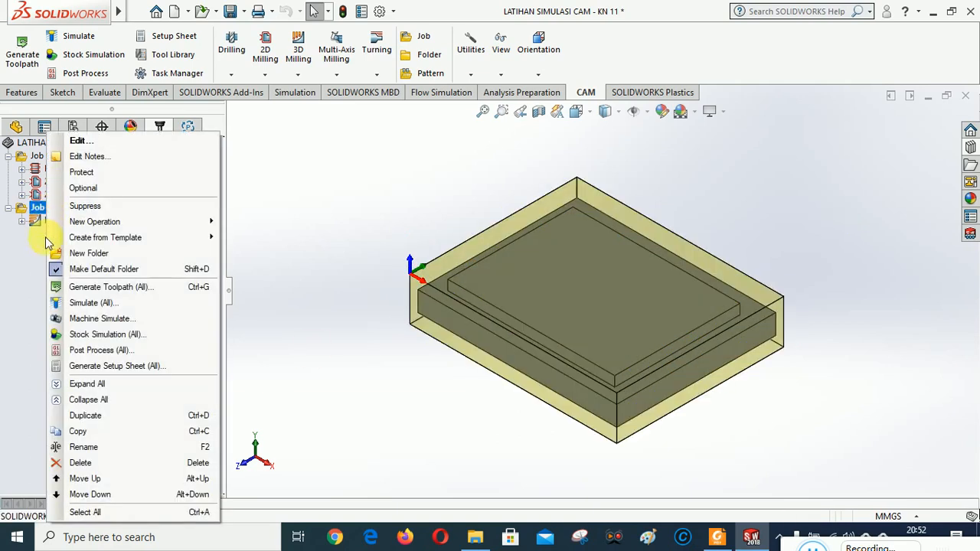
pyautogui.click(87, 337)
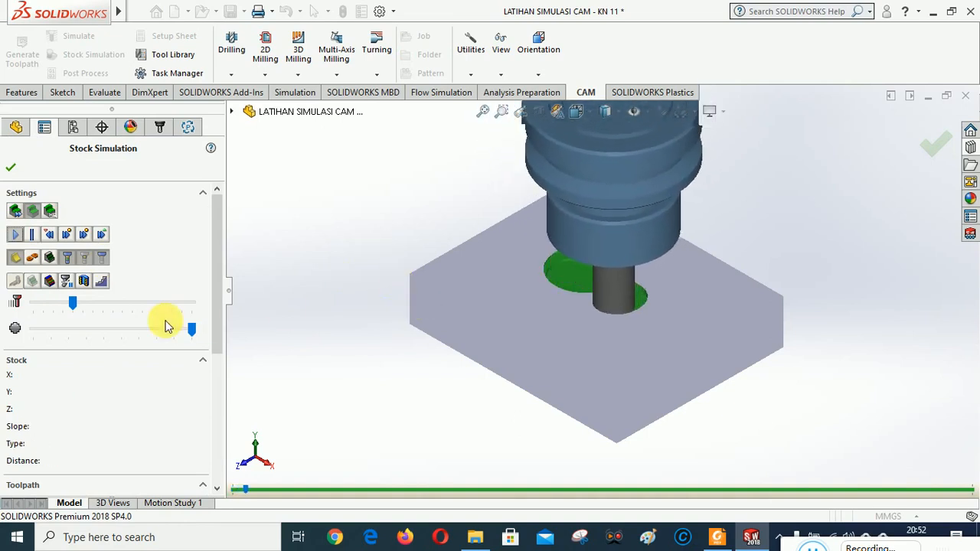
pyautogui.moveTo(72, 304); pyautogui.dragTo(89, 305)
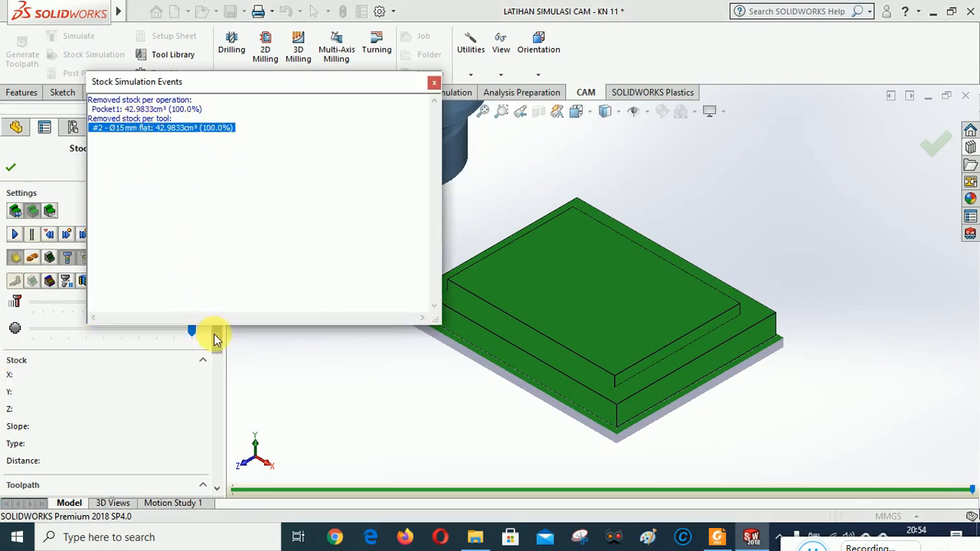
pyautogui.moveTo(214, 335); pyautogui.dragTo(221, 485)
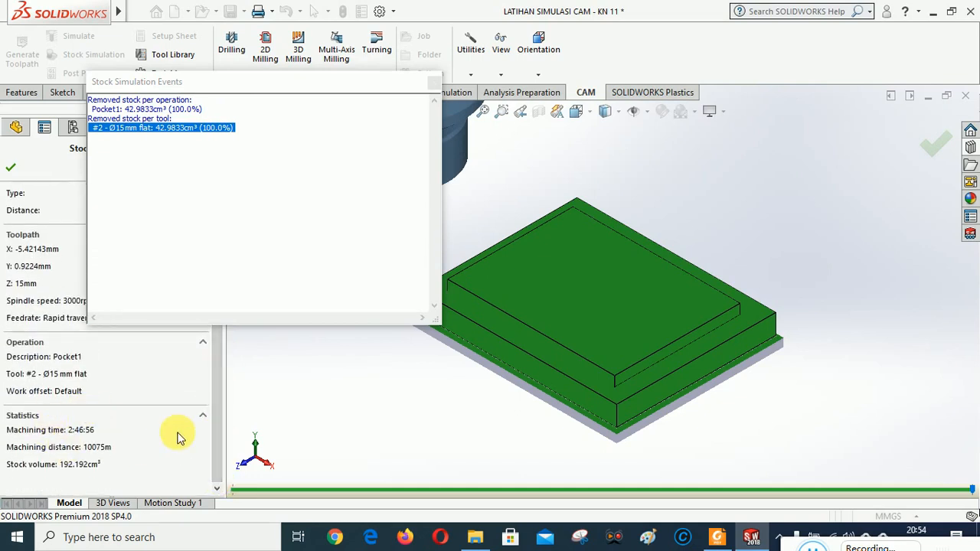
pyautogui.click(434, 84)
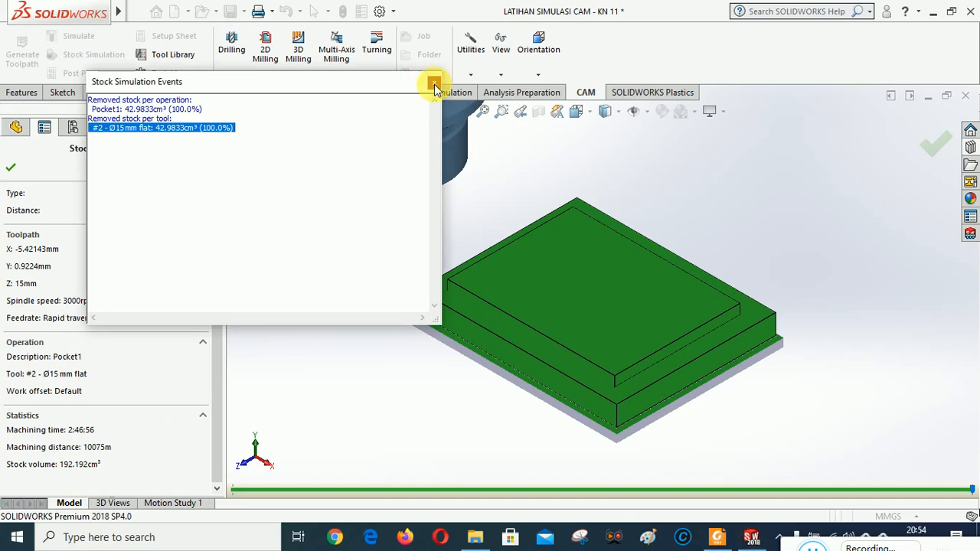
pyautogui.click(434, 84)
pyautogui.click(10, 166)
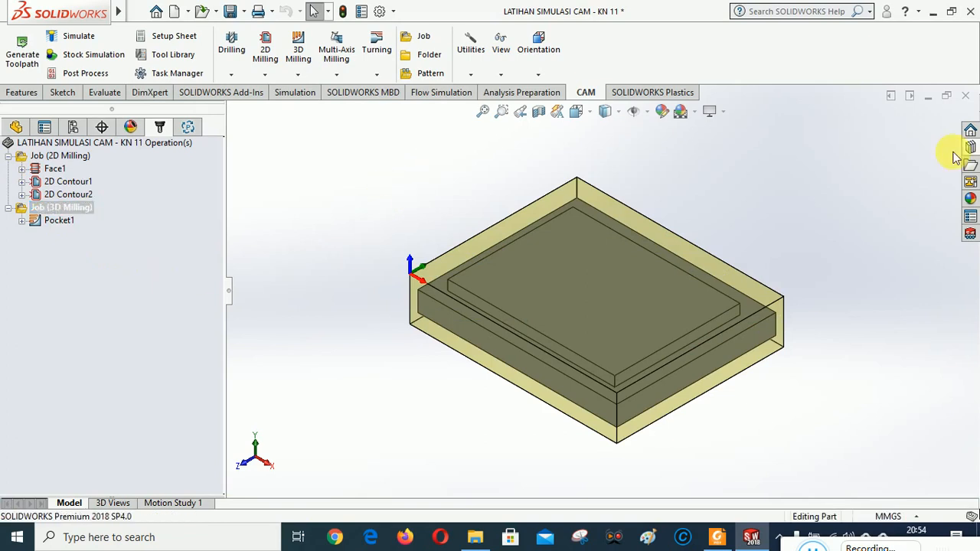
# - Examine the plate and stock from several angles, fit them in view, and switch to the tool isometric orientation
pyautogui.moveTo(687, 215); pyautogui.dragTo(756, 147, button='middle')
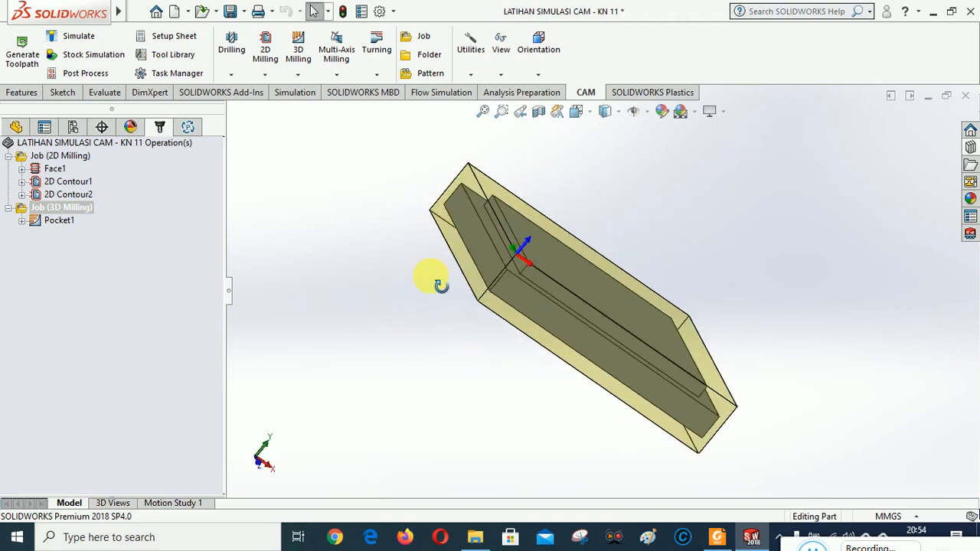
pyautogui.moveTo(439, 285); pyautogui.dragTo(327, 336, button='middle')
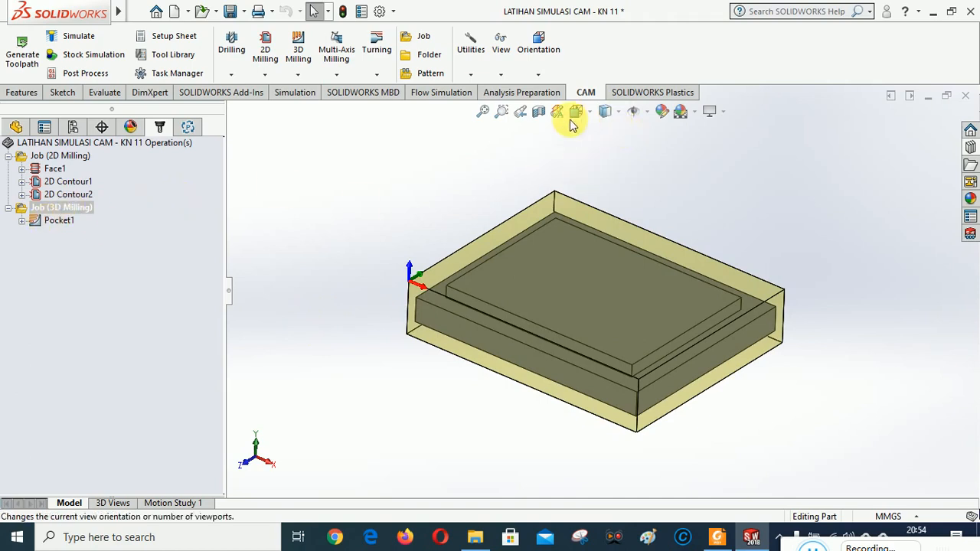
pyautogui.click(482, 112)
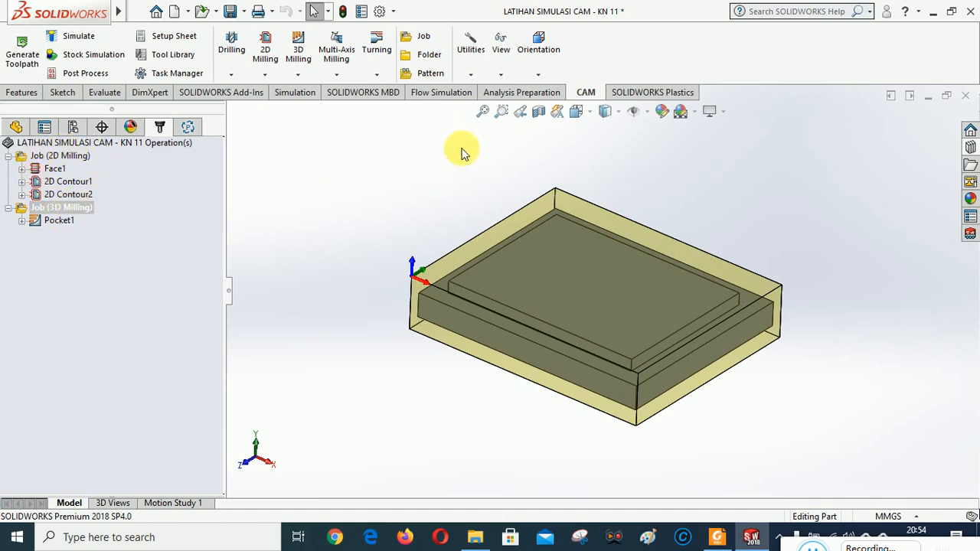
pyautogui.click(540, 75)
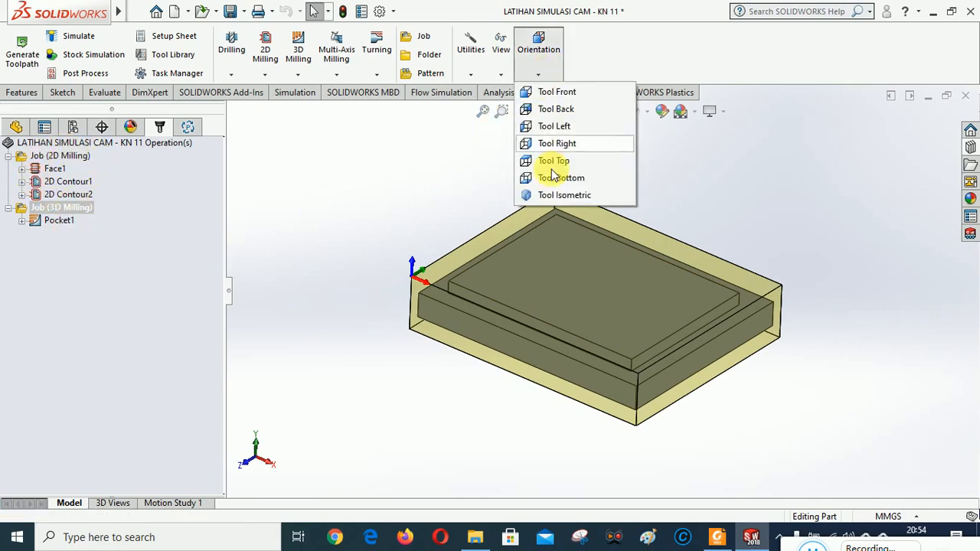
pyautogui.click(564, 196)
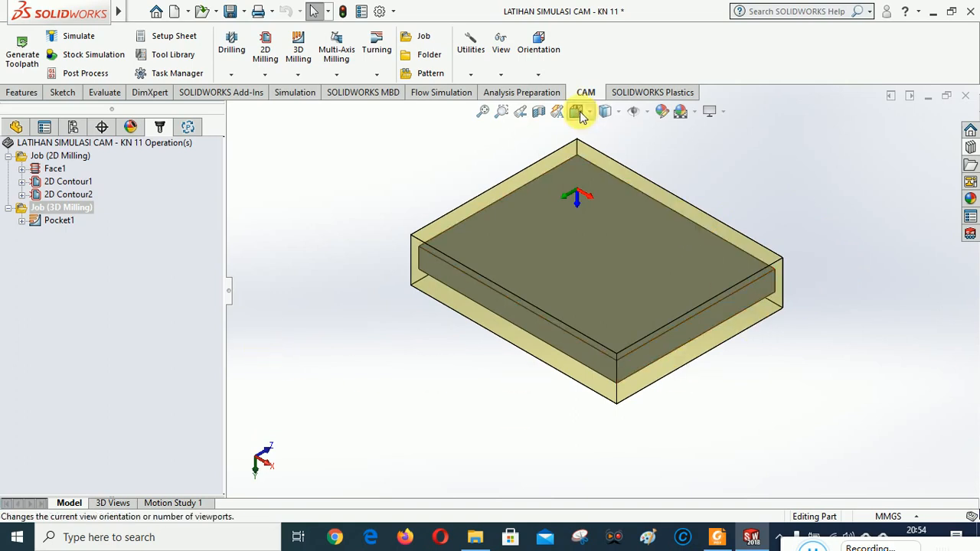
pyautogui.click(540, 74)
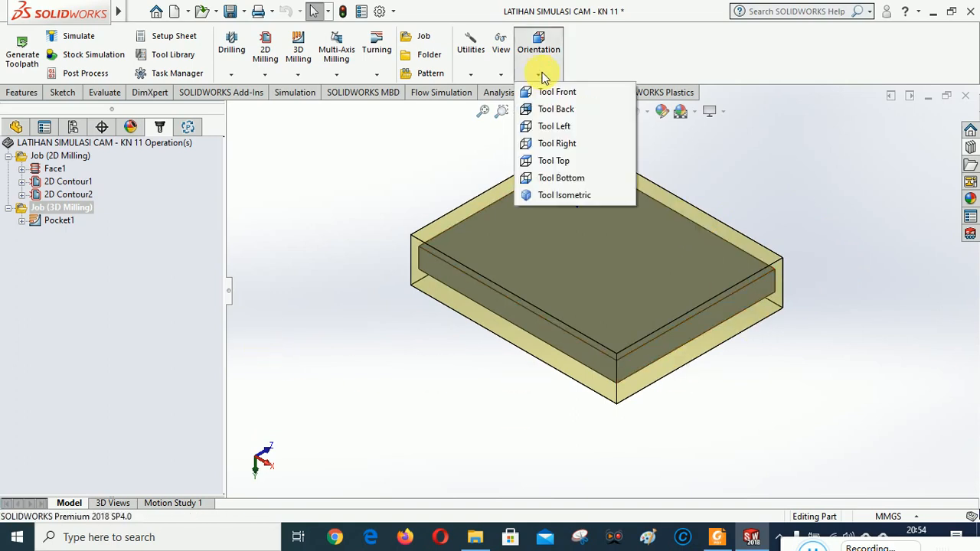
pyautogui.click(374, 191)
pyautogui.click(541, 77)
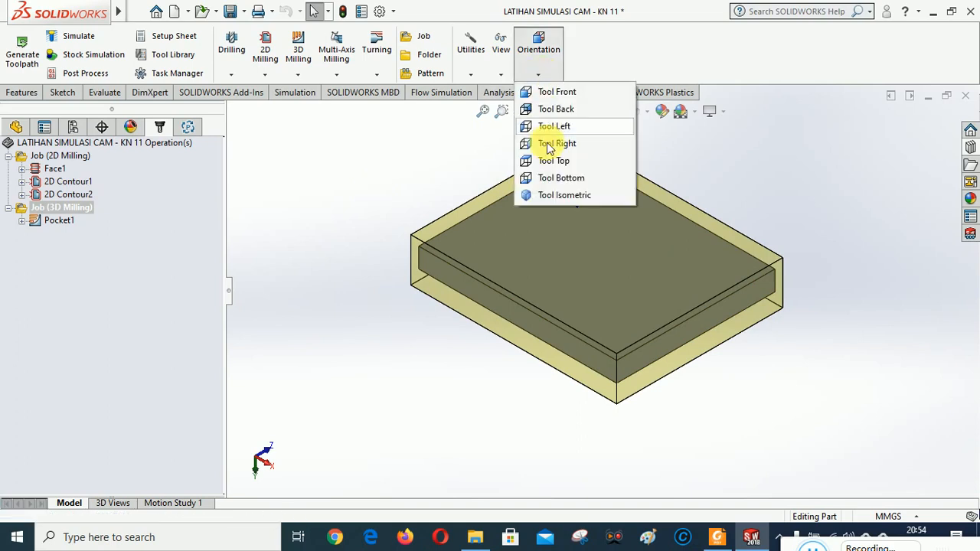
pyautogui.click(551, 195)
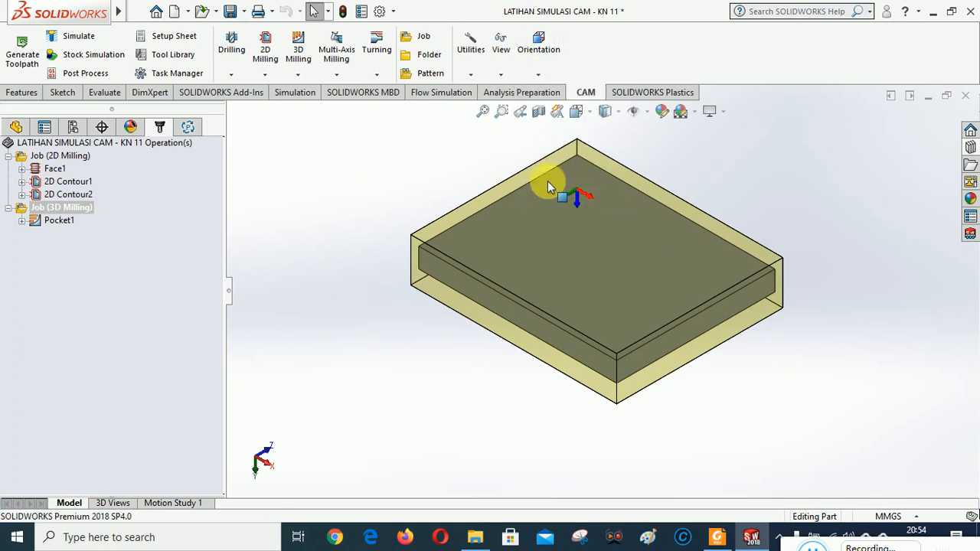
# - Toggle the Tool View setting off and back on, reapplying the tool isometric orientation after each change
pyautogui.click(501, 74)
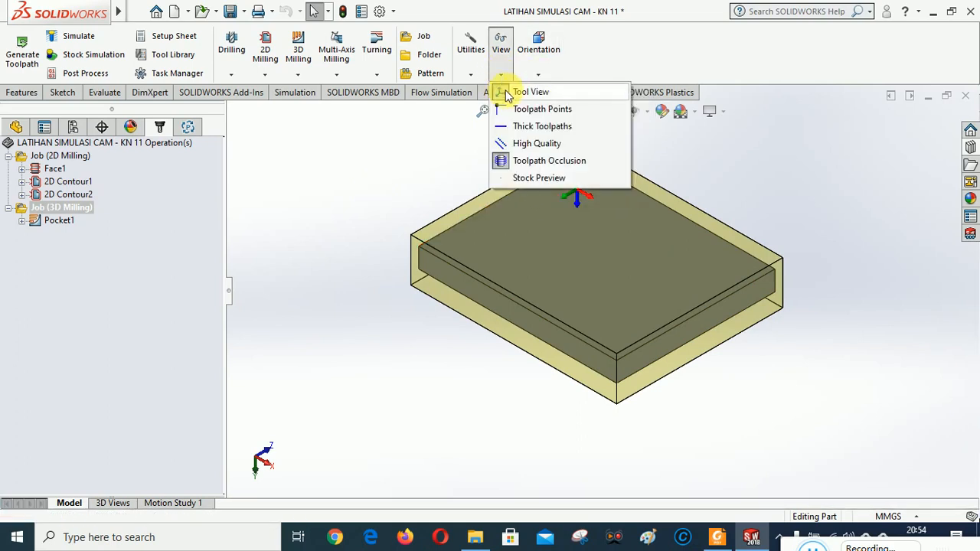
pyautogui.click(506, 93)
pyautogui.click(538, 75)
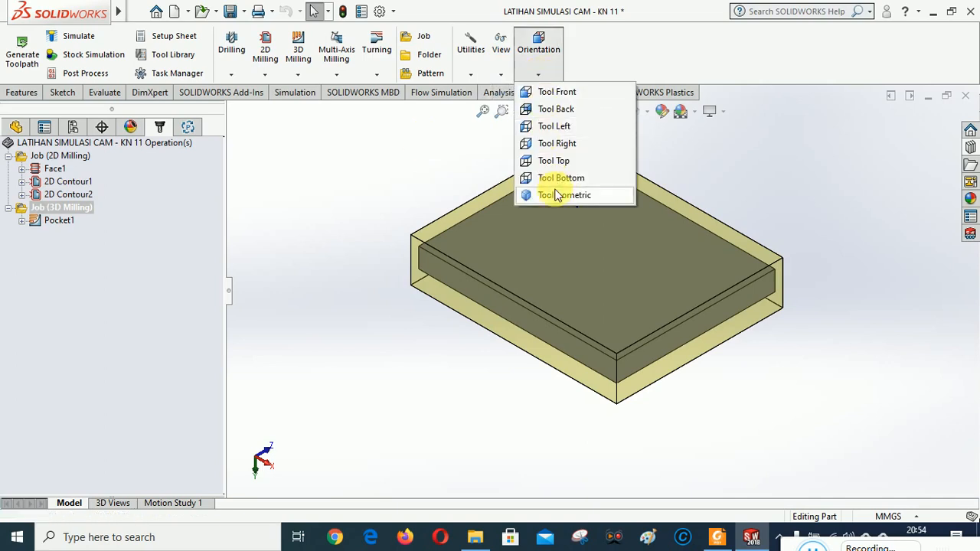
pyautogui.click(553, 195)
pyautogui.click(501, 75)
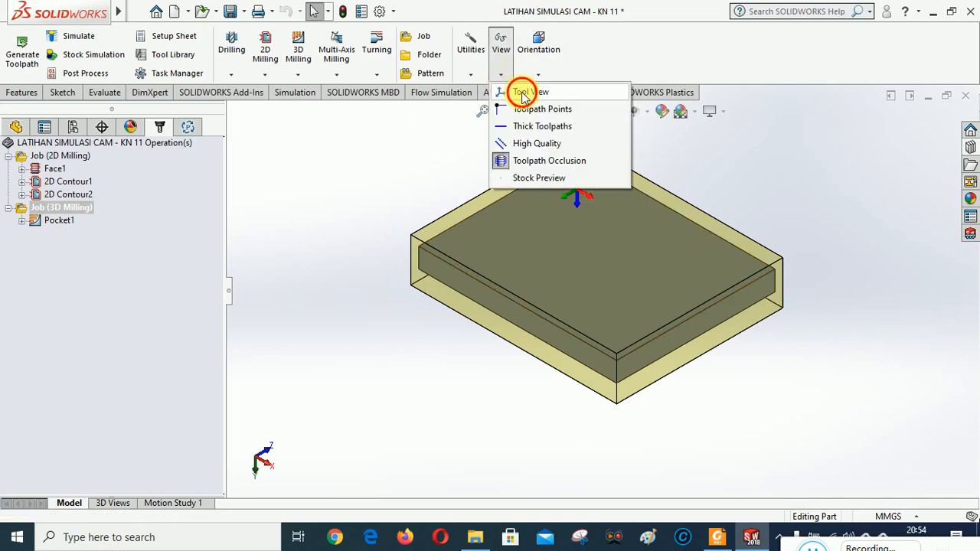
pyautogui.click(523, 94)
pyautogui.click(538, 74)
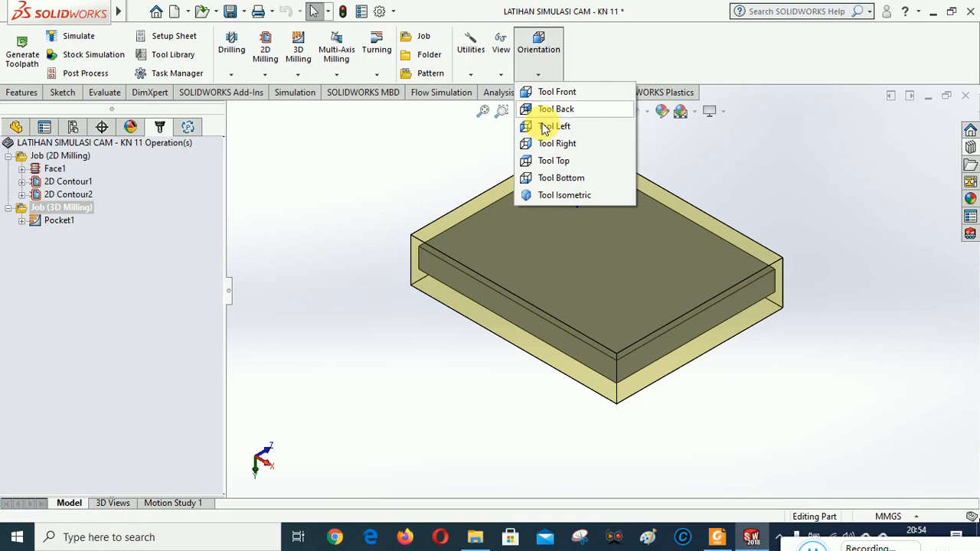
pyautogui.click(559, 195)
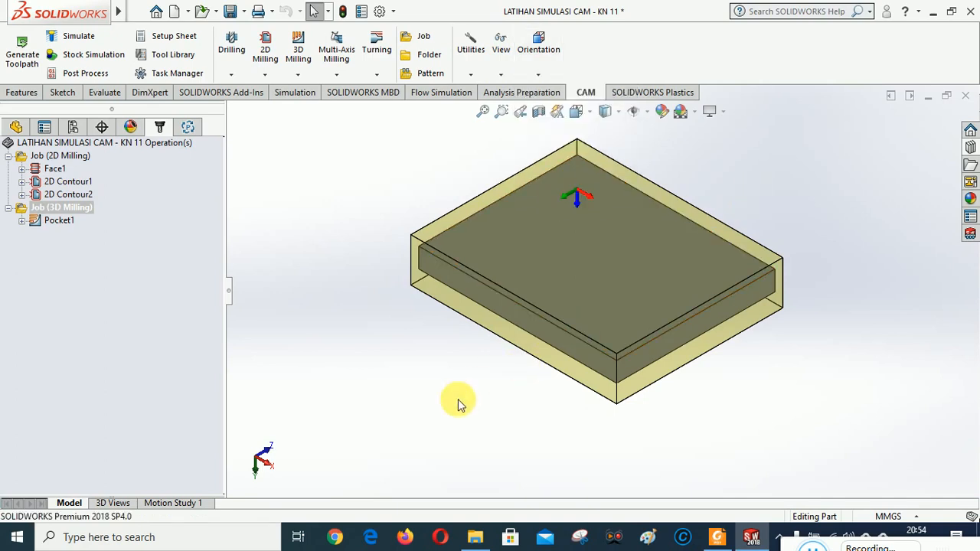
pyautogui.moveTo(481, 358); pyautogui.dragTo(516, 171, button='middle')
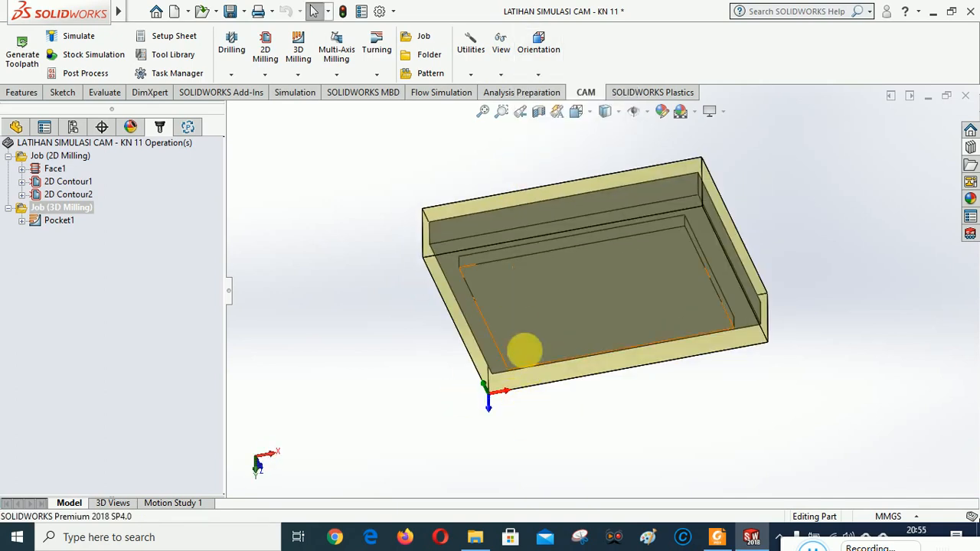
pyautogui.moveTo(525, 350); pyautogui.dragTo(518, 433, button='middle')
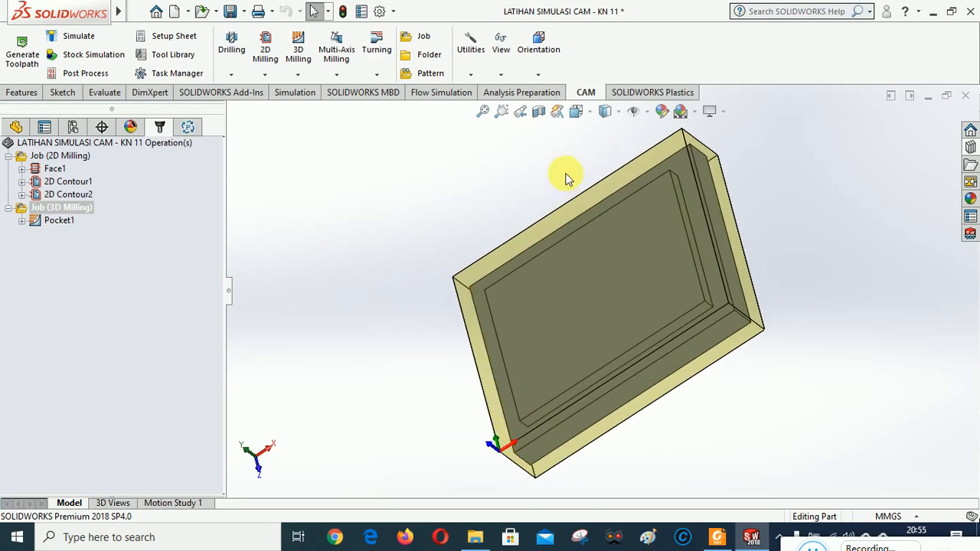
# - Orient the plate to tool isometric, turn off Tool View, and reapply the tool isometric orientation for comparison
pyautogui.click(501, 77)
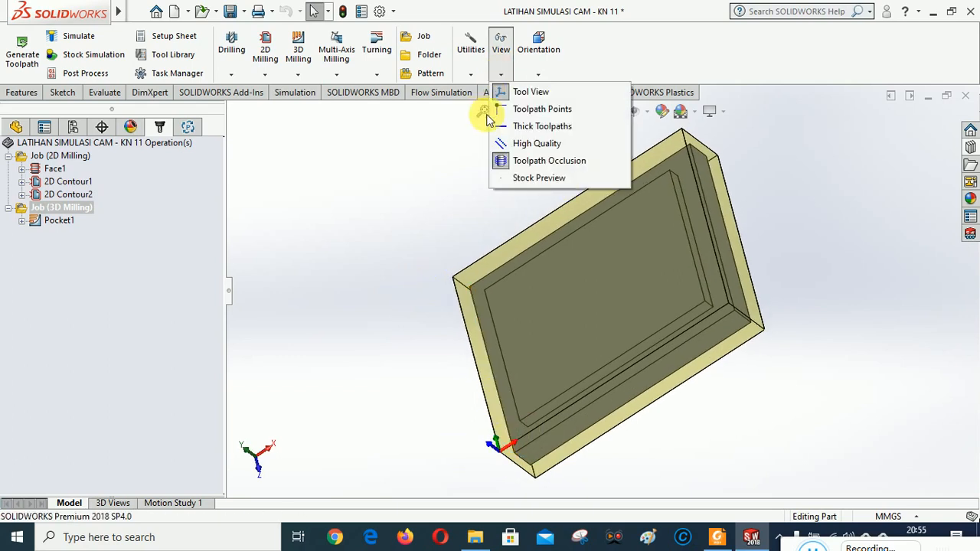
pyautogui.click(539, 52)
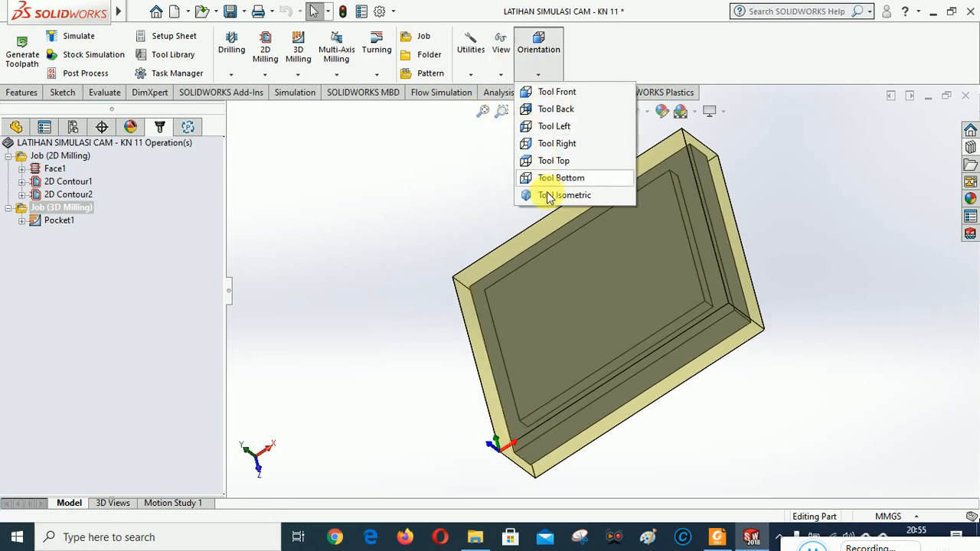
pyautogui.click(548, 197)
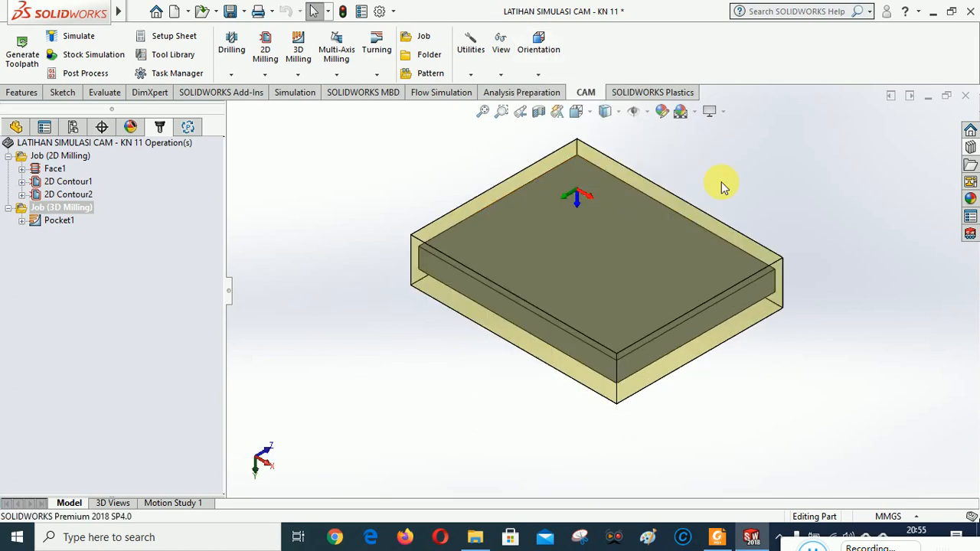
pyautogui.click(499, 76)
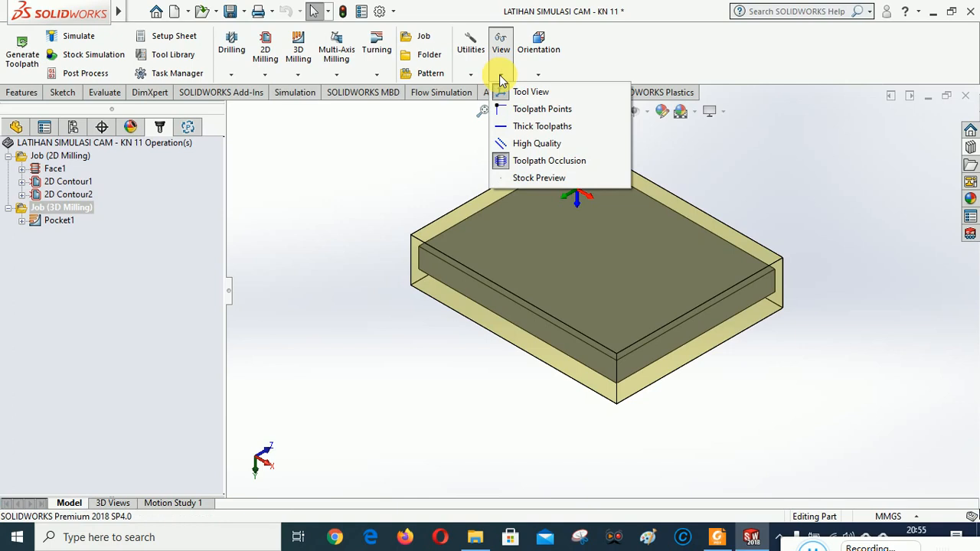
pyautogui.click(501, 92)
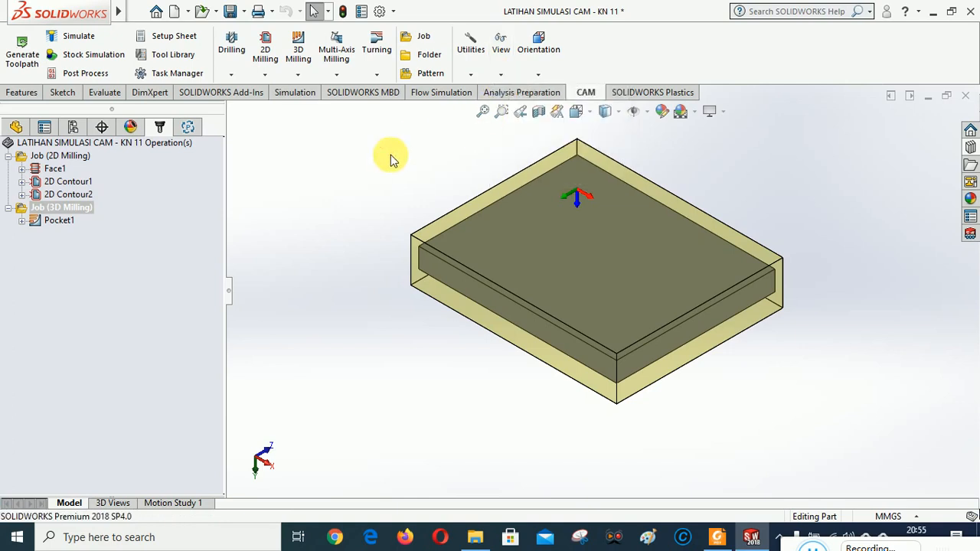
pyautogui.click(538, 74)
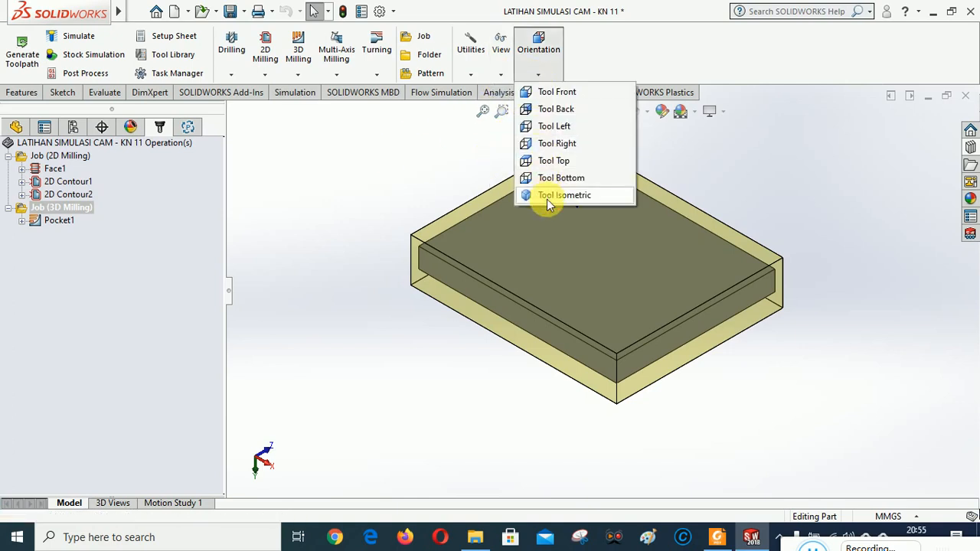
pyautogui.click(542, 195)
# - Turn Tool View back on and set the plate to the tool isometric orientation again
pyautogui.click(501, 75)
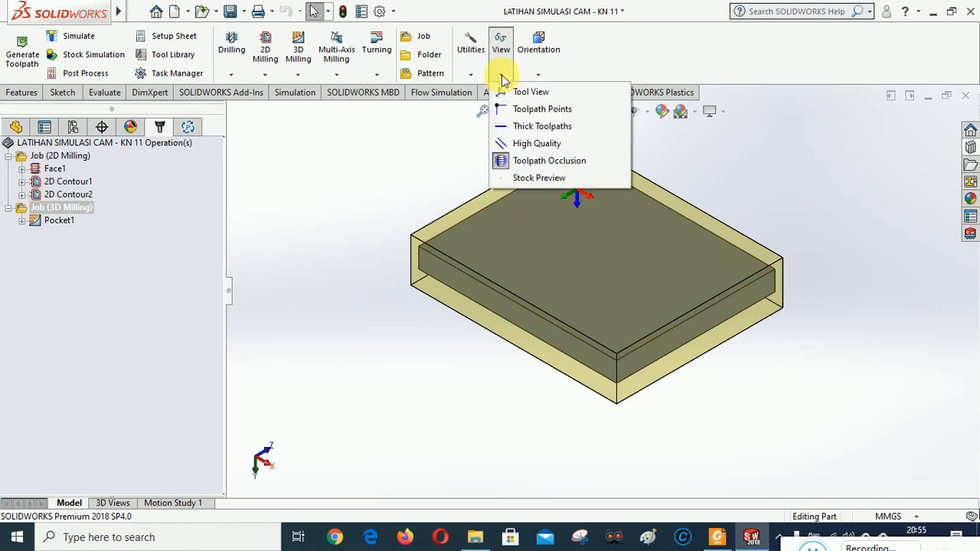
pyautogui.click(507, 92)
pyautogui.click(539, 74)
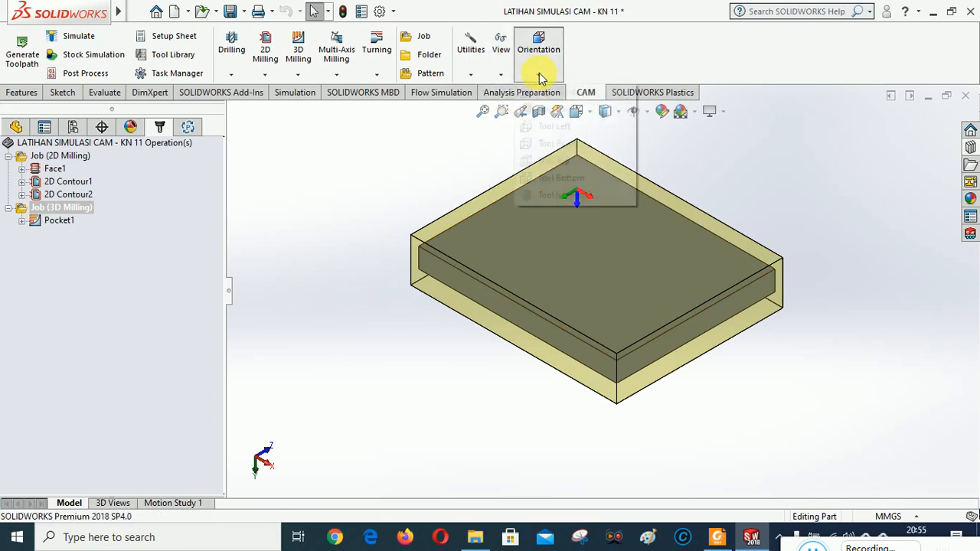
pyautogui.click(542, 195)
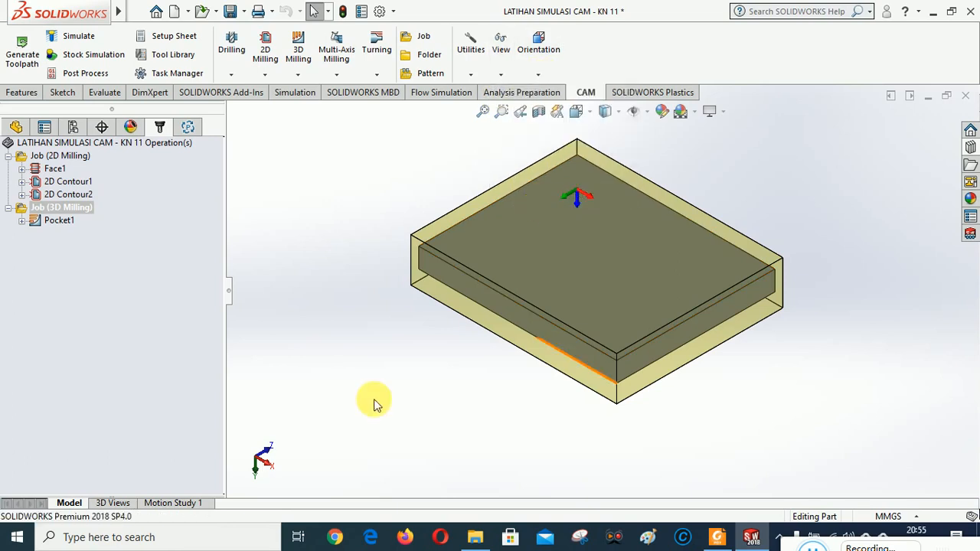
# - Orbit the plate to inspect its stepped side, then restore the standard isometric view
pyautogui.moveTo(414, 397); pyautogui.dragTo(534, 170, button='middle')
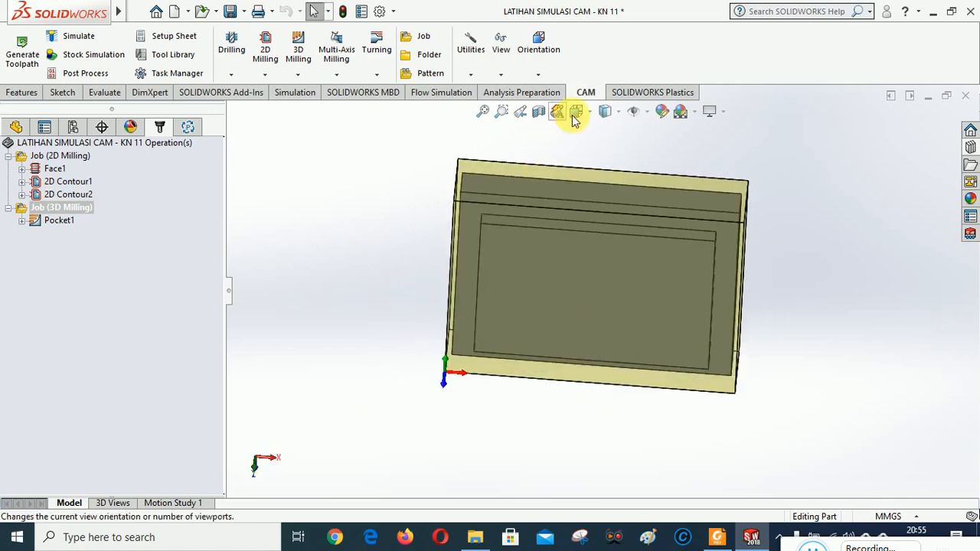
pyautogui.click(573, 115)
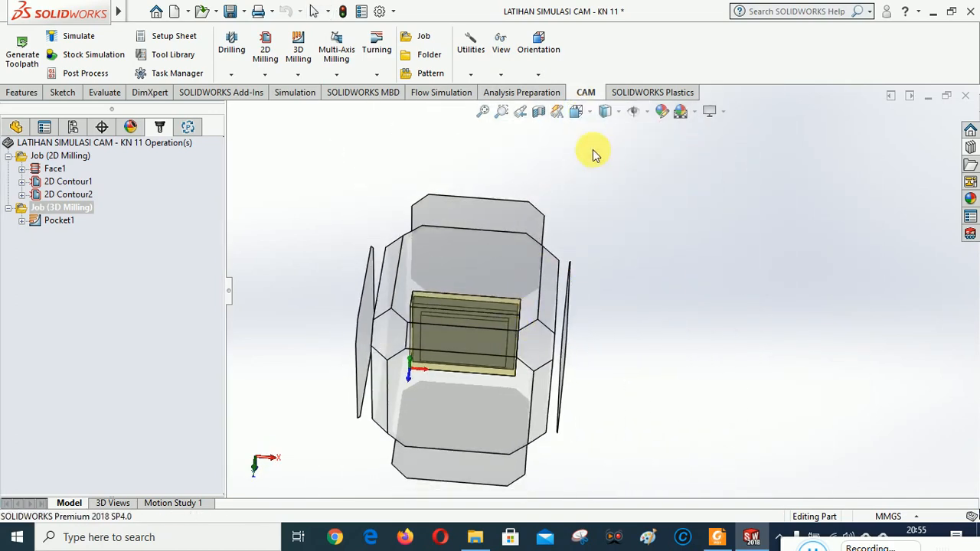
pyautogui.click(580, 113)
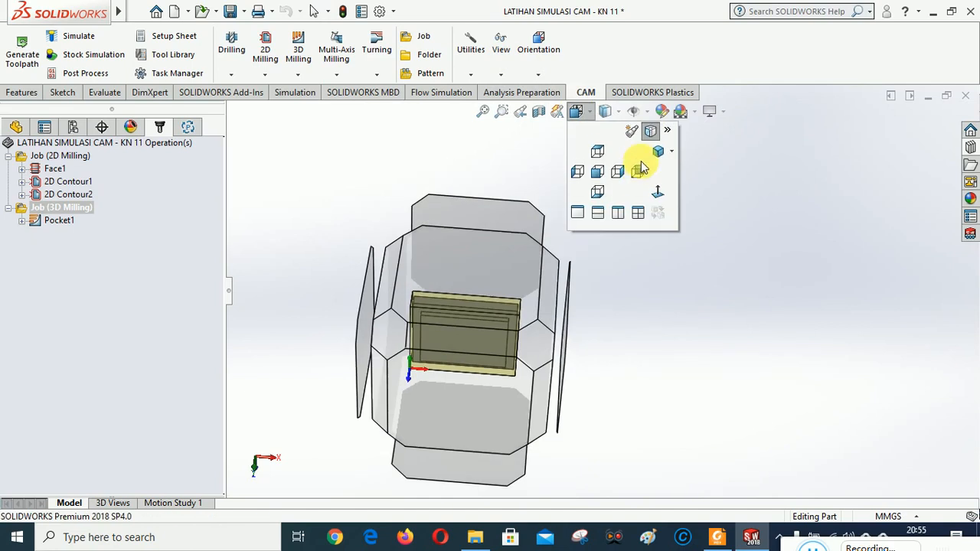
pyautogui.click(660, 153)
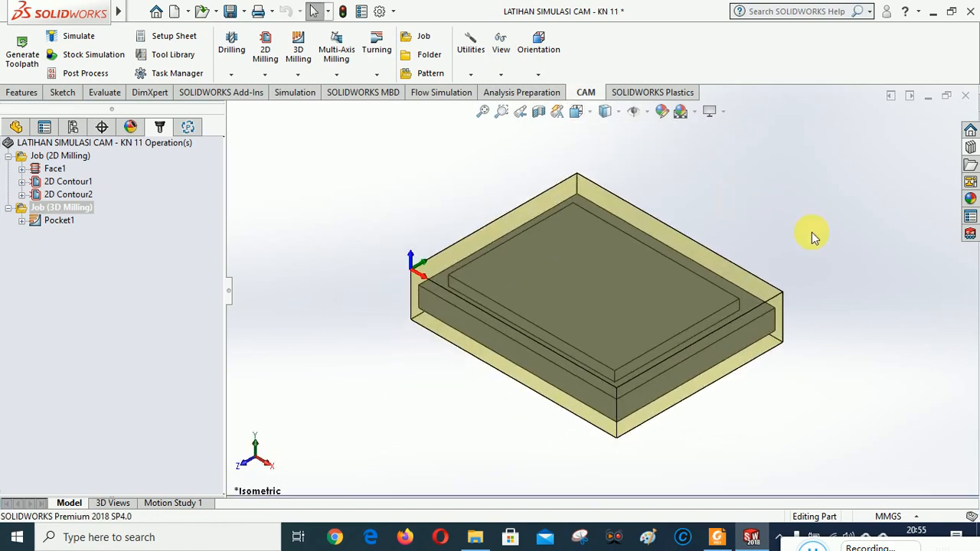
# - Turn Tool View off and on again from the standard isometric view, and switch to the tool isometric orientation
pyautogui.click(500, 74)
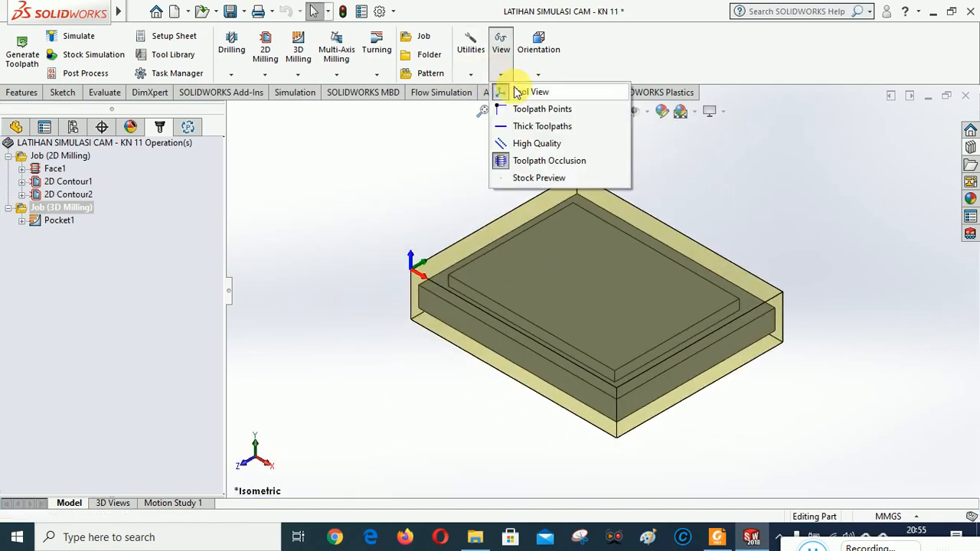
pyautogui.click(503, 93)
pyautogui.click(501, 76)
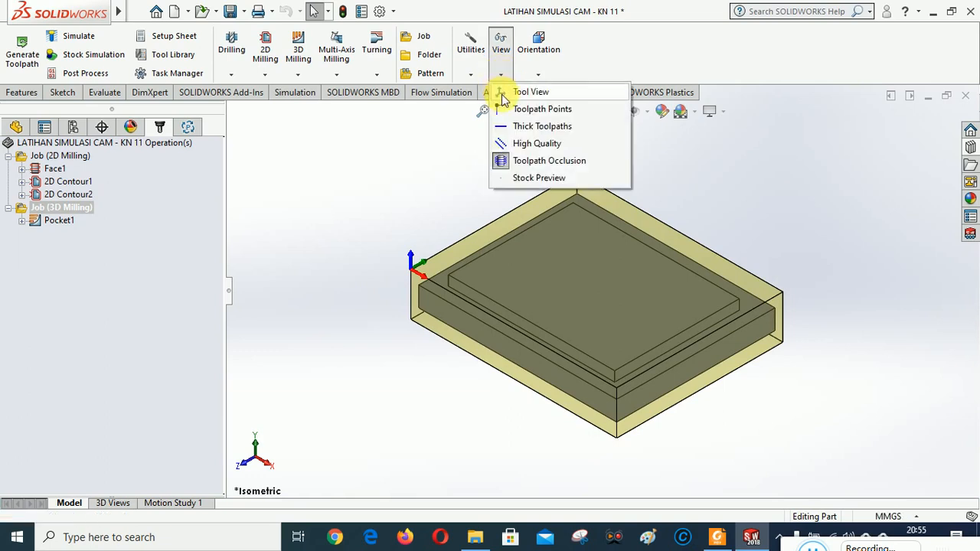
pyautogui.click(502, 94)
pyautogui.click(538, 74)
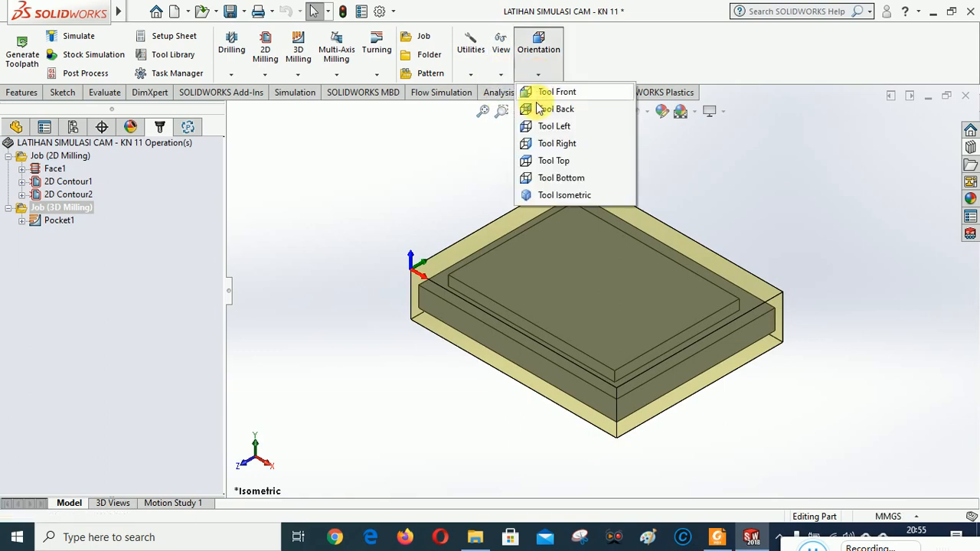
pyautogui.click(548, 195)
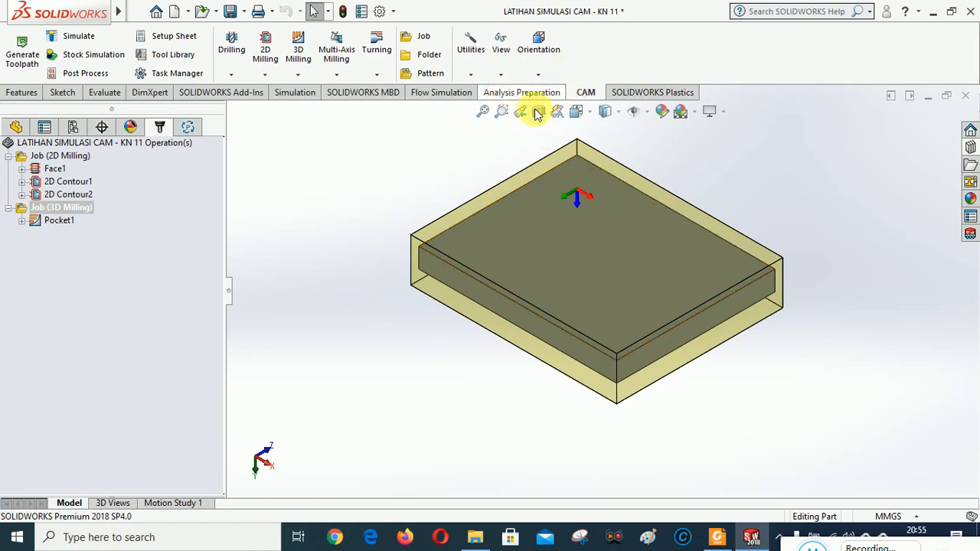
# - Turn off Tool View and return the plate to the standard isometric view
pyautogui.click(501, 74)
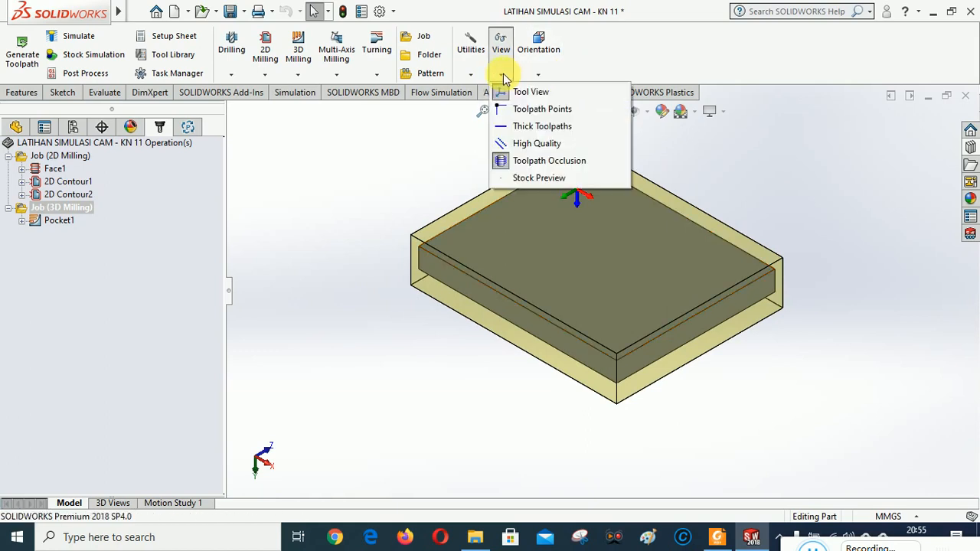
pyautogui.click(505, 93)
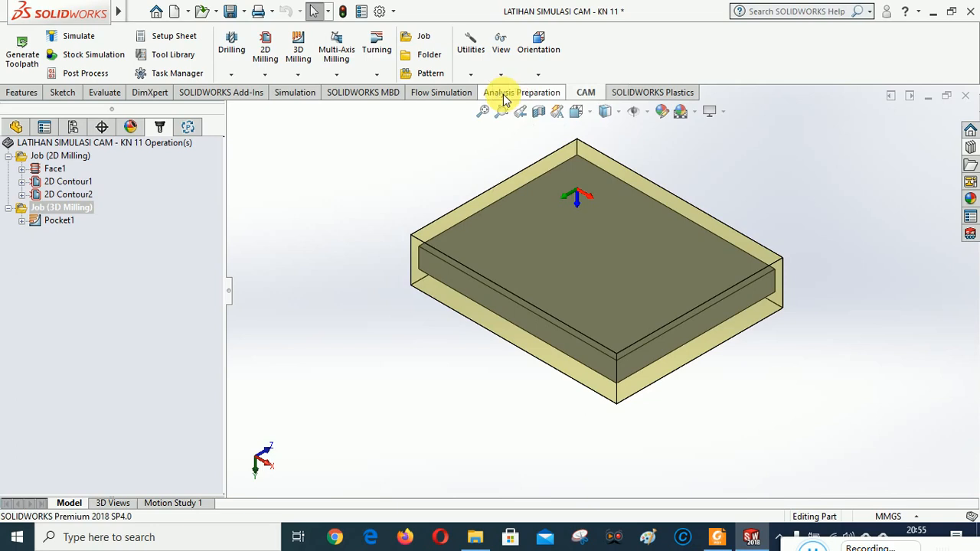
pyautogui.click(576, 113)
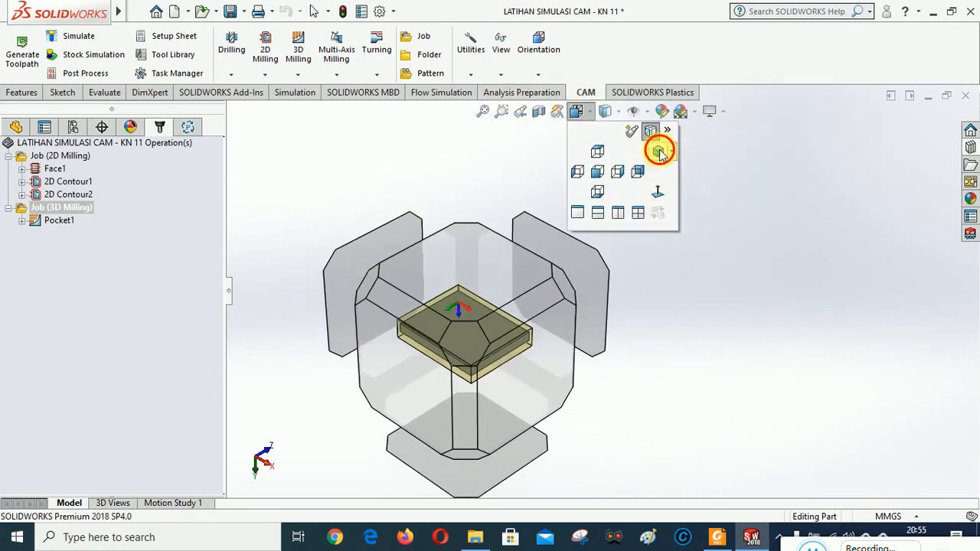
pyautogui.click(659, 150)
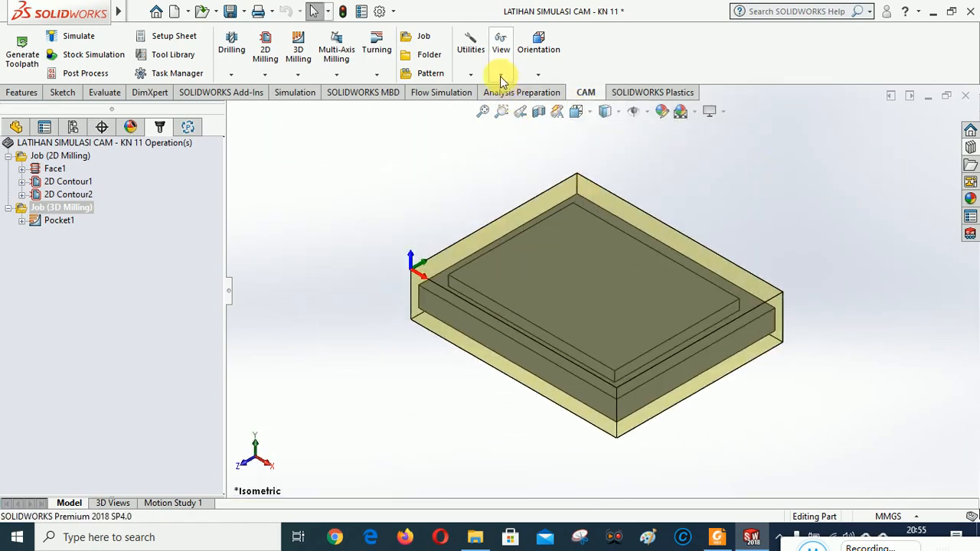
# - Re-enable Tool View and switch from the standard isometric view to the tool isometric orientation
pyautogui.click(501, 76)
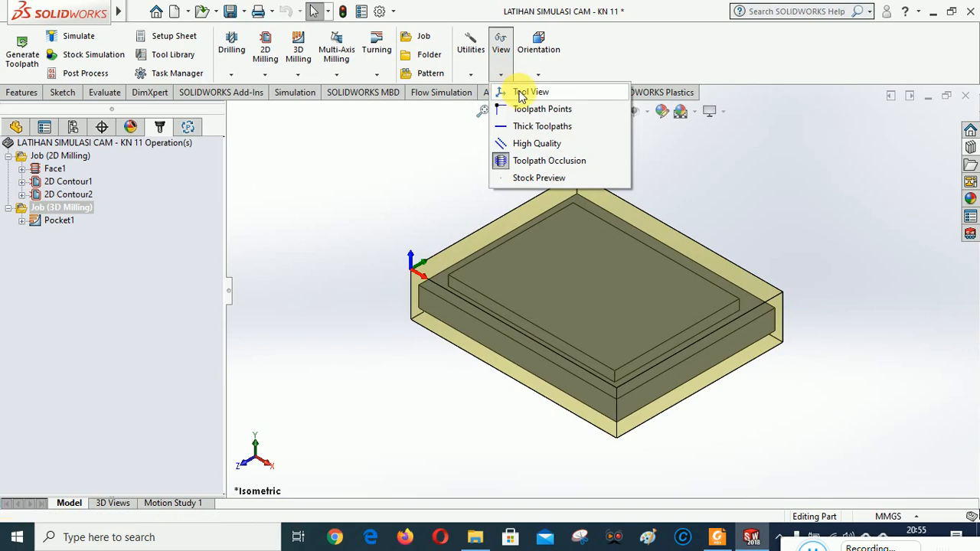
pyautogui.click(521, 92)
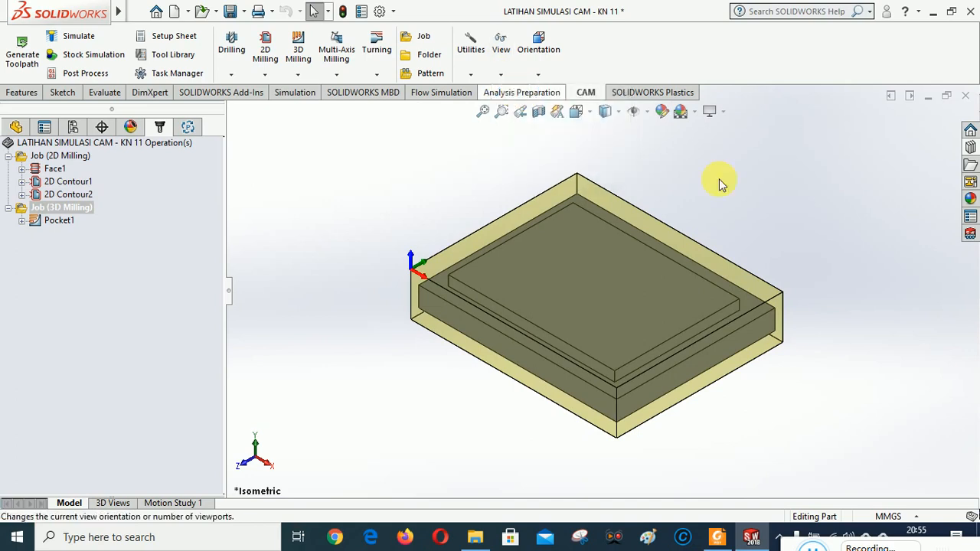
pyautogui.click(538, 76)
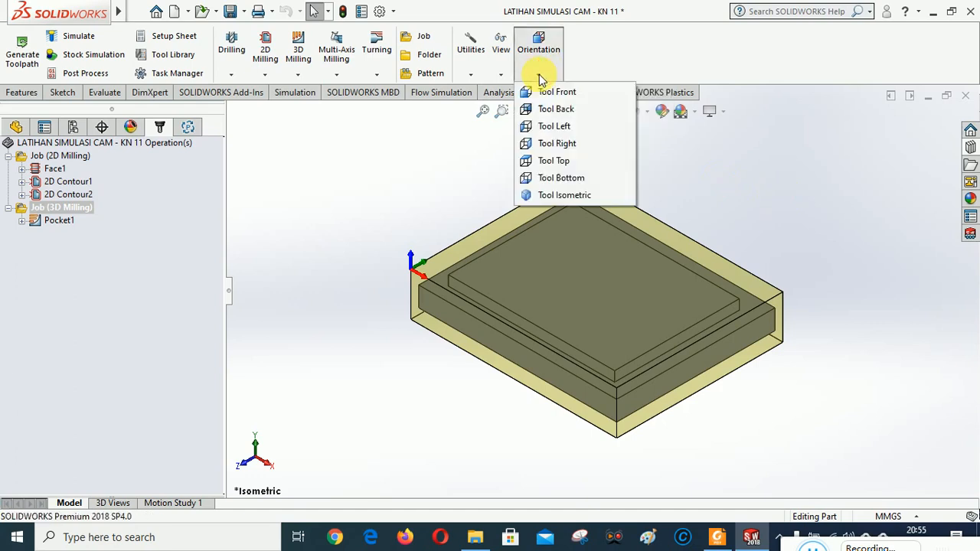
pyautogui.click(551, 196)
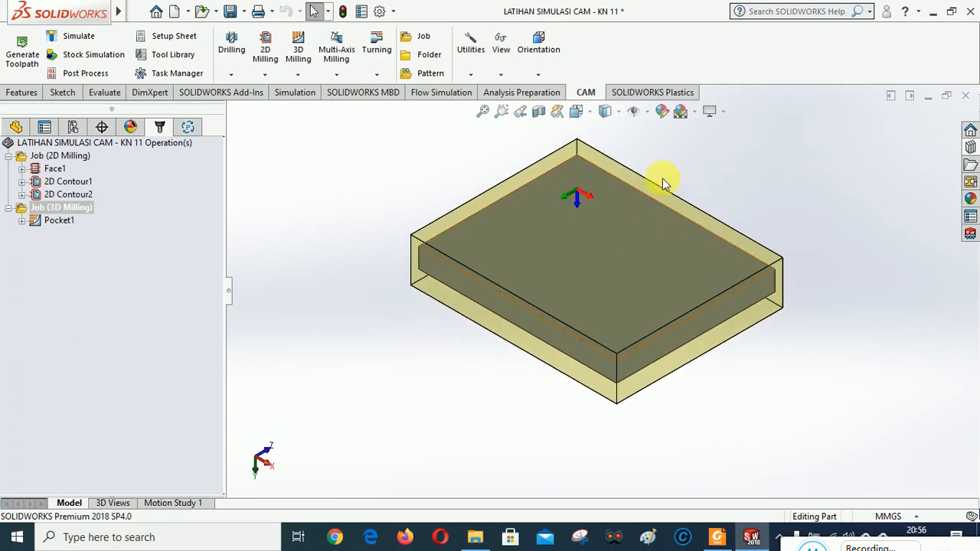
# - Turn off Tool View for the 3D milling job and apply the tool isometric orientation
pyautogui.click(502, 77)
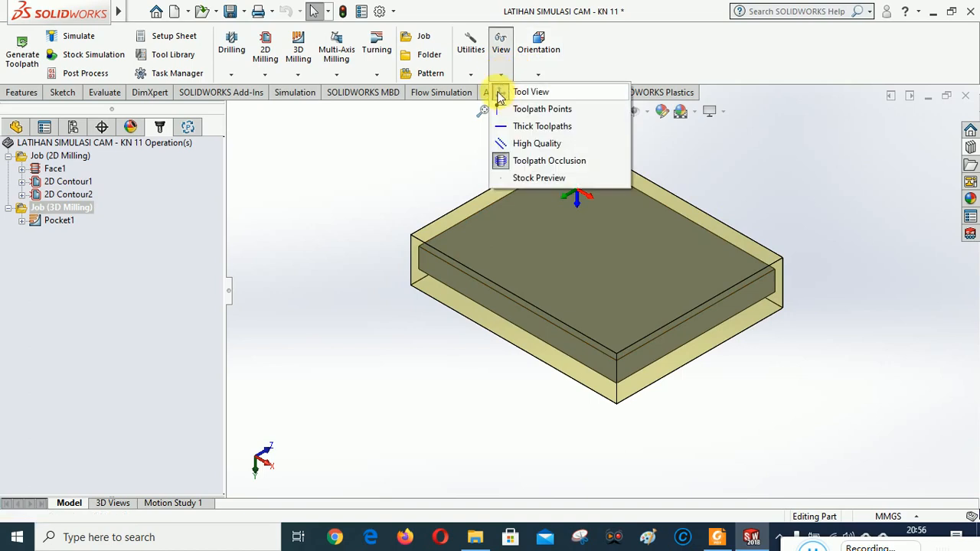
pyautogui.click(499, 93)
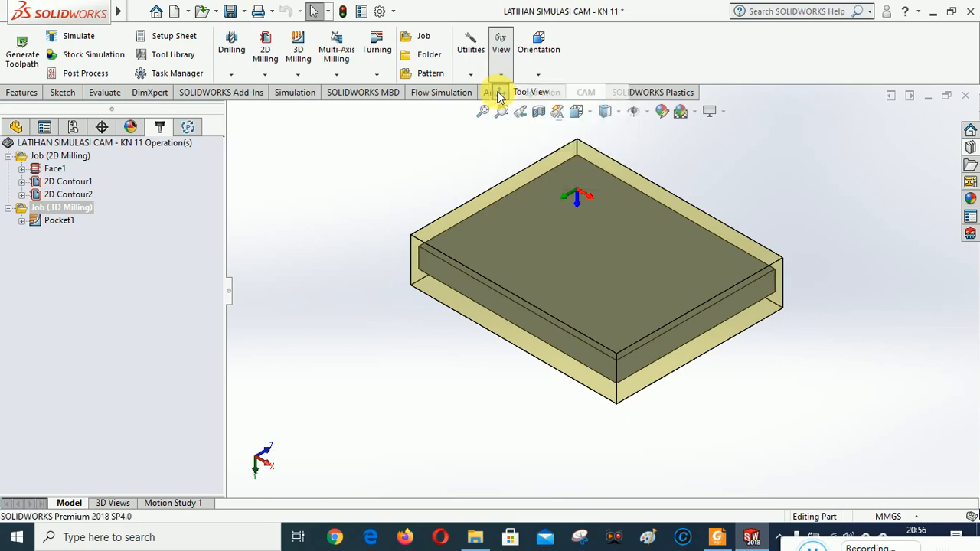
pyautogui.click(540, 76)
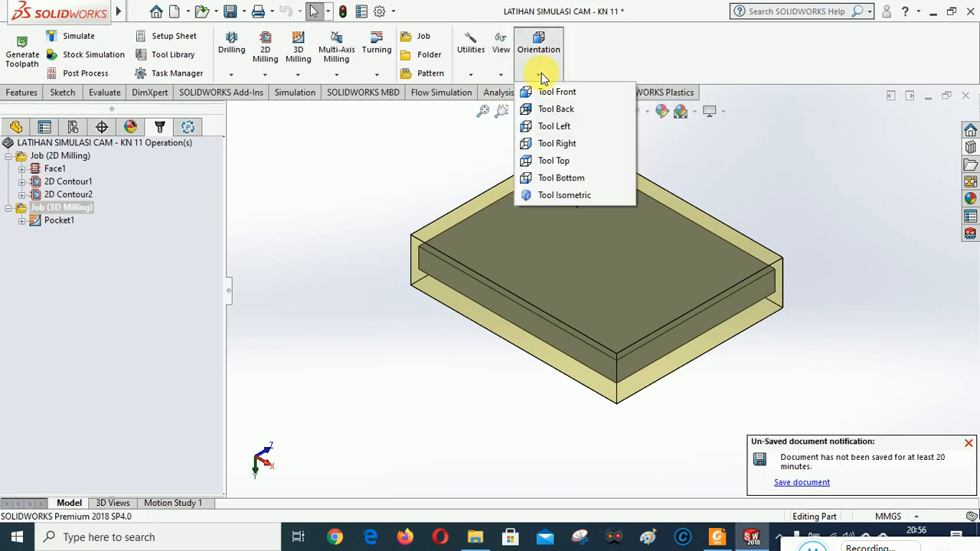
pyautogui.click(554, 194)
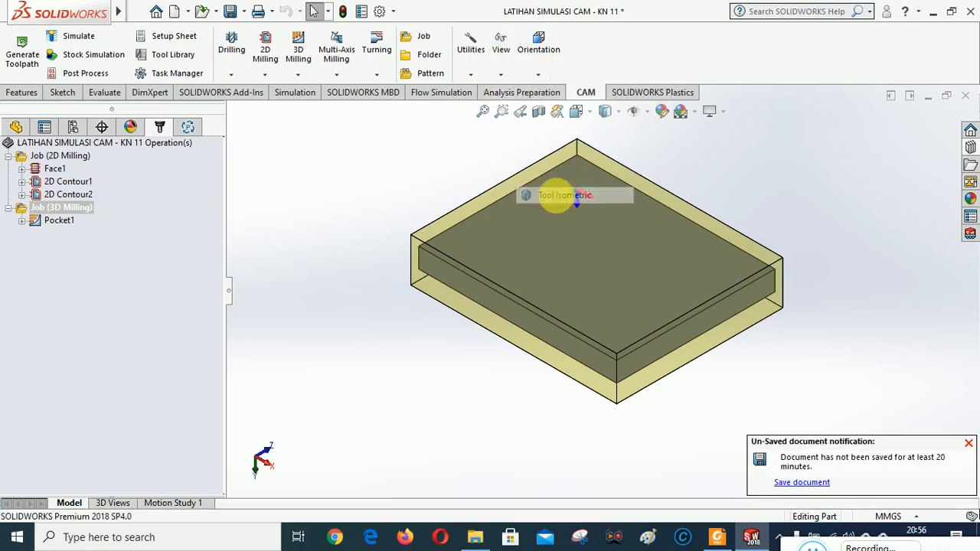
# - Examine the plate and stock edge-on and from angled views of the stepped face using the view selector
pyautogui.click(575, 112)
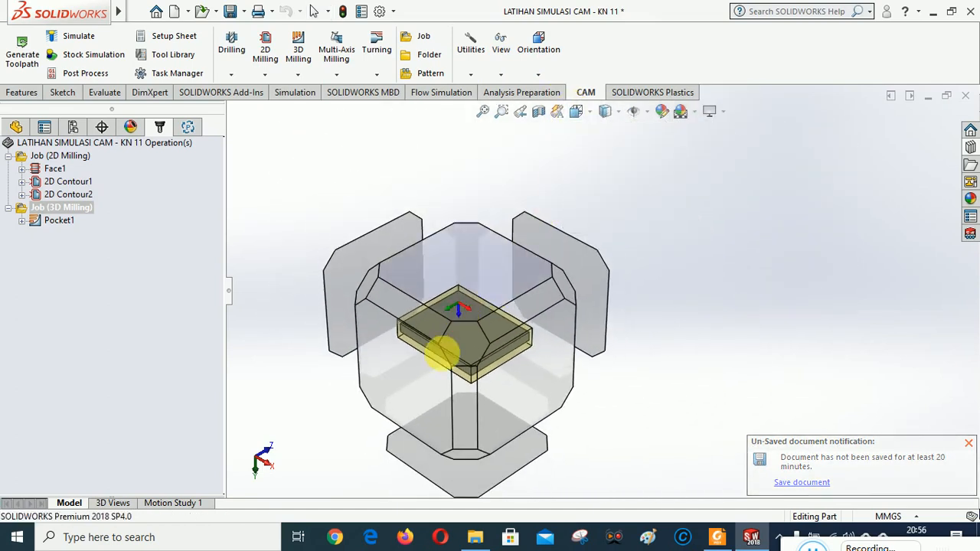
pyautogui.click(410, 381)
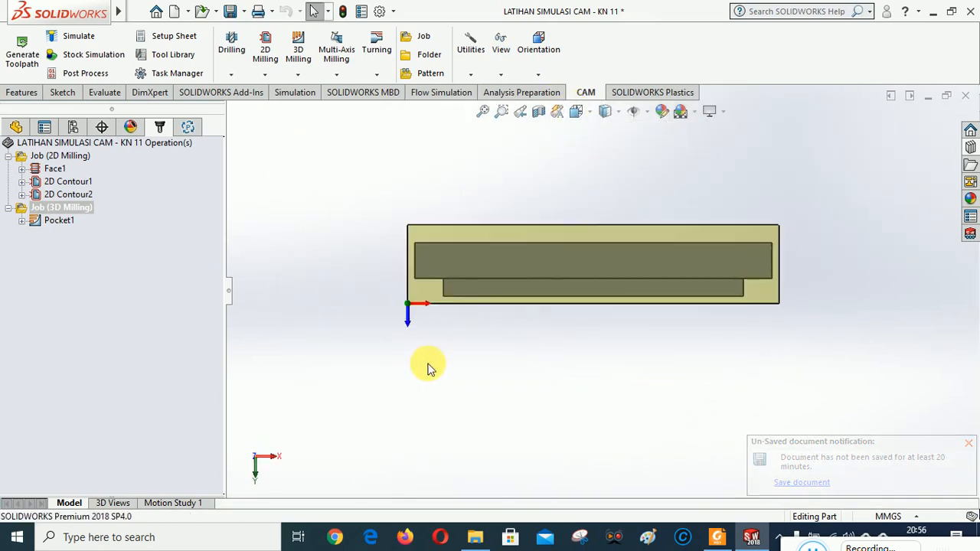
pyautogui.click(577, 114)
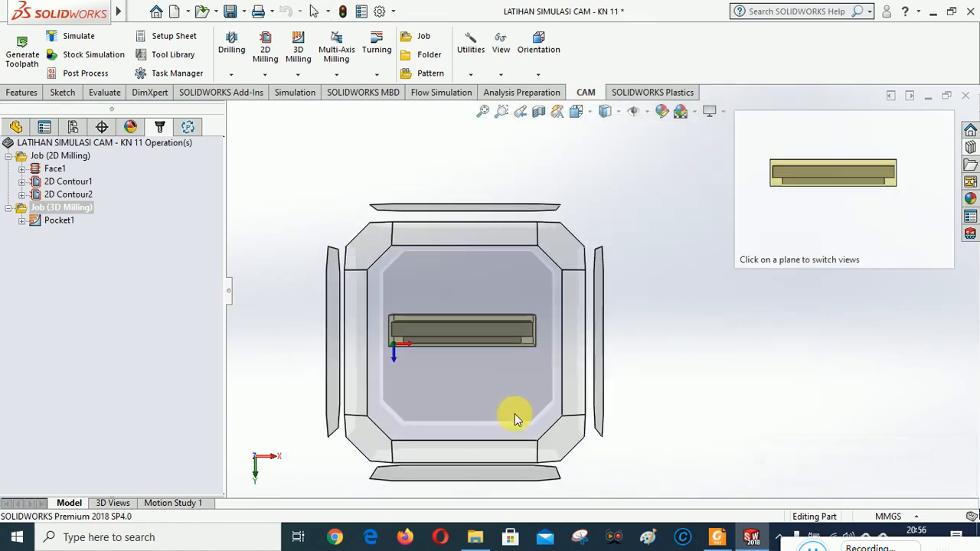
pyautogui.click(476, 449)
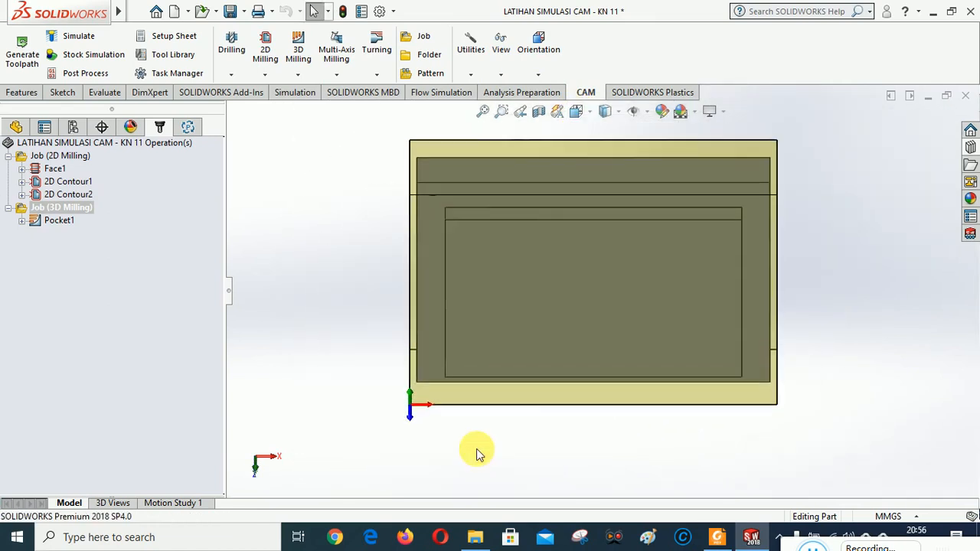
pyautogui.click(577, 113)
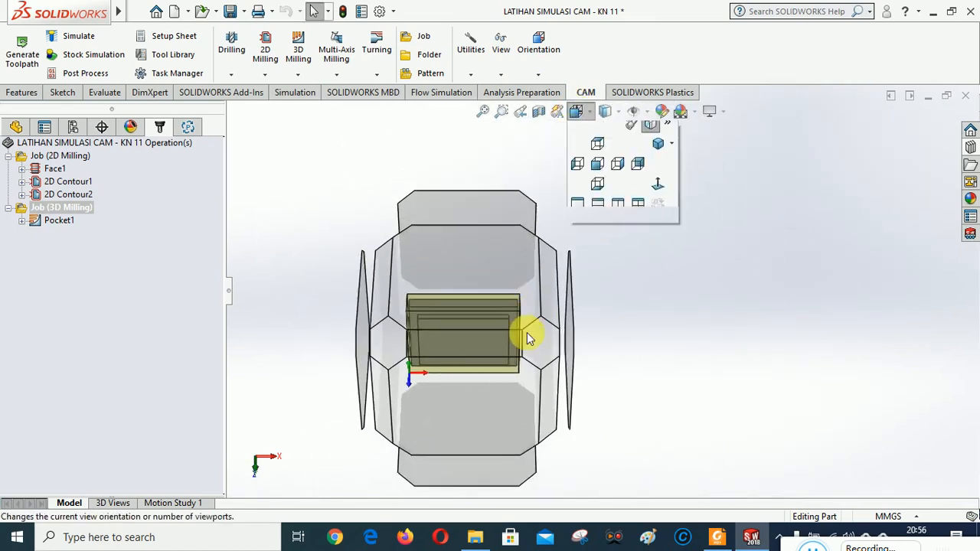
pyautogui.click(450, 371)
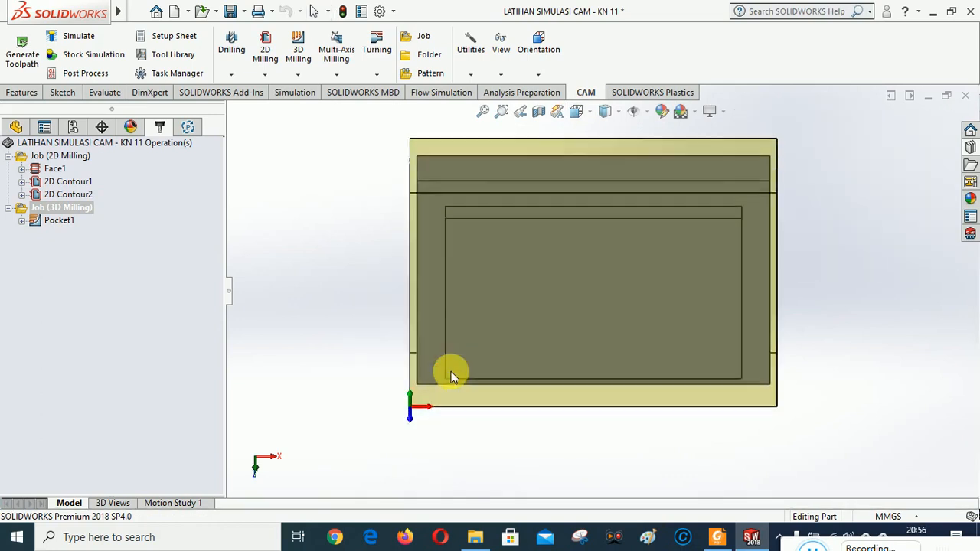
# - Compare the plate and stock in the standard Top and Front views, finishing in the standard isometric view
pyautogui.click(578, 113)
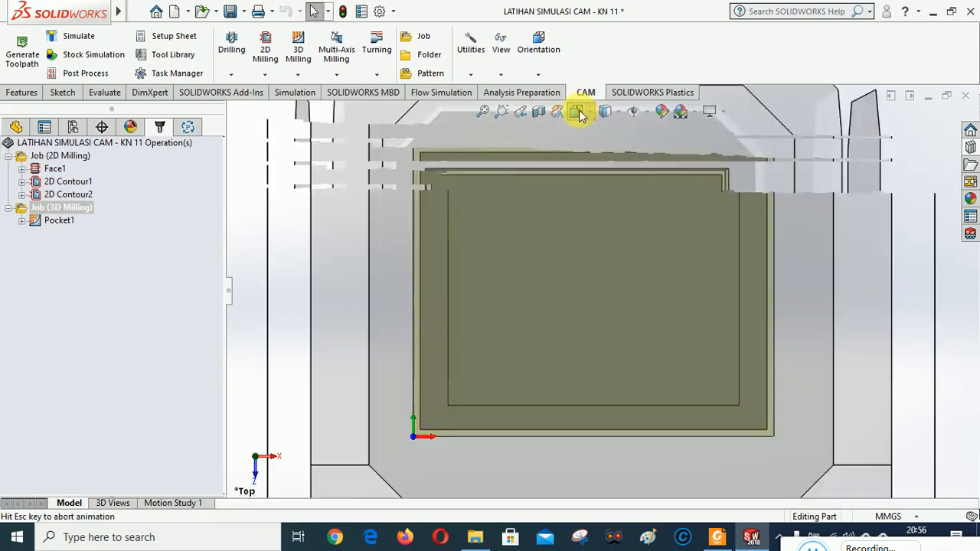
pyautogui.click(461, 446)
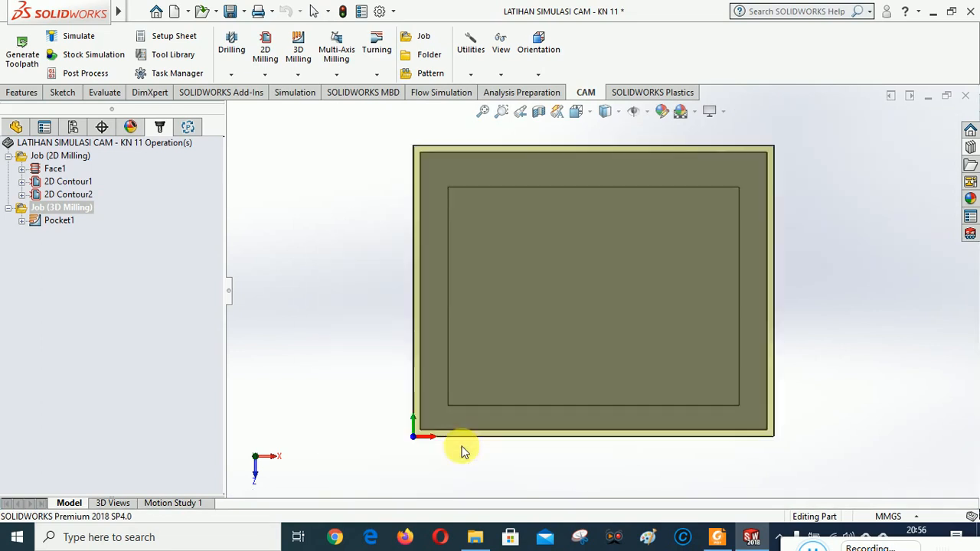
pyautogui.click(578, 113)
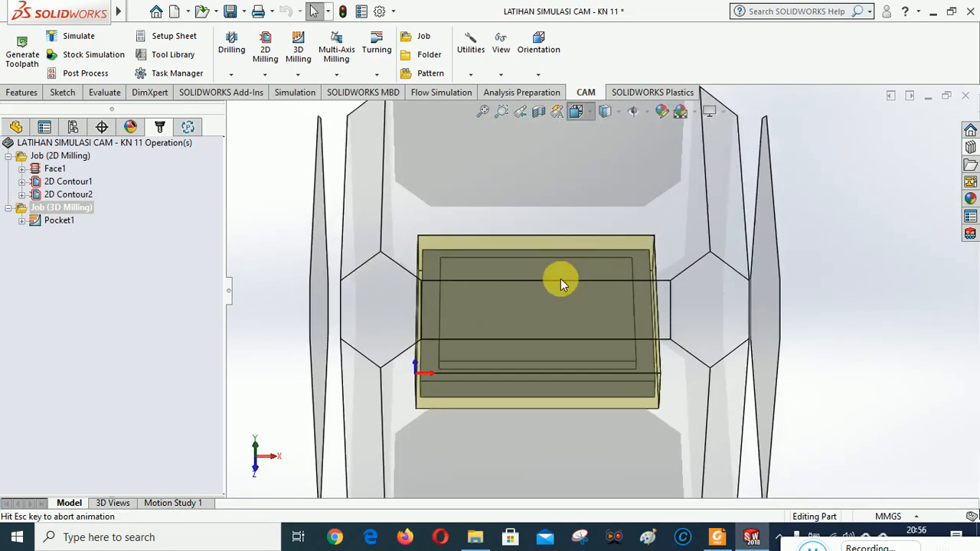
pyautogui.click(533, 378)
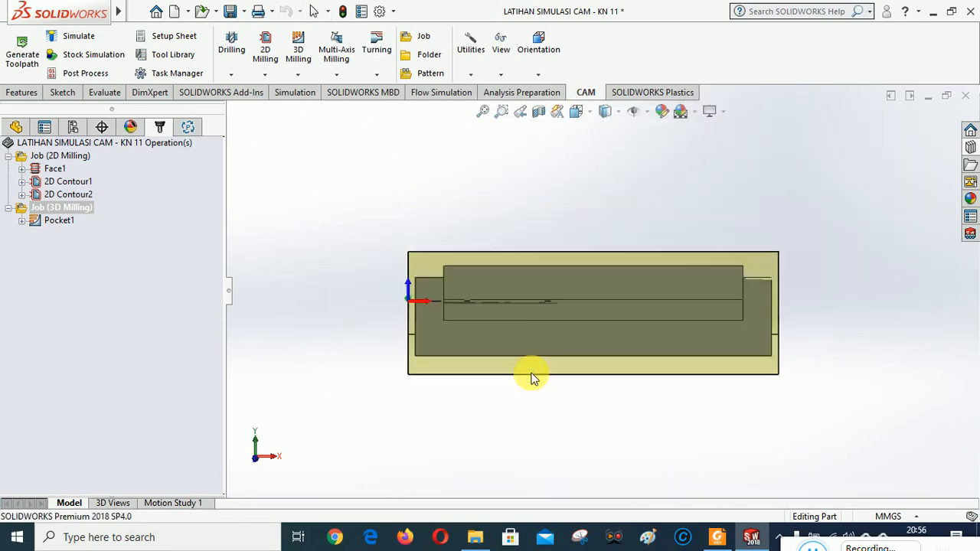
pyautogui.click(576, 114)
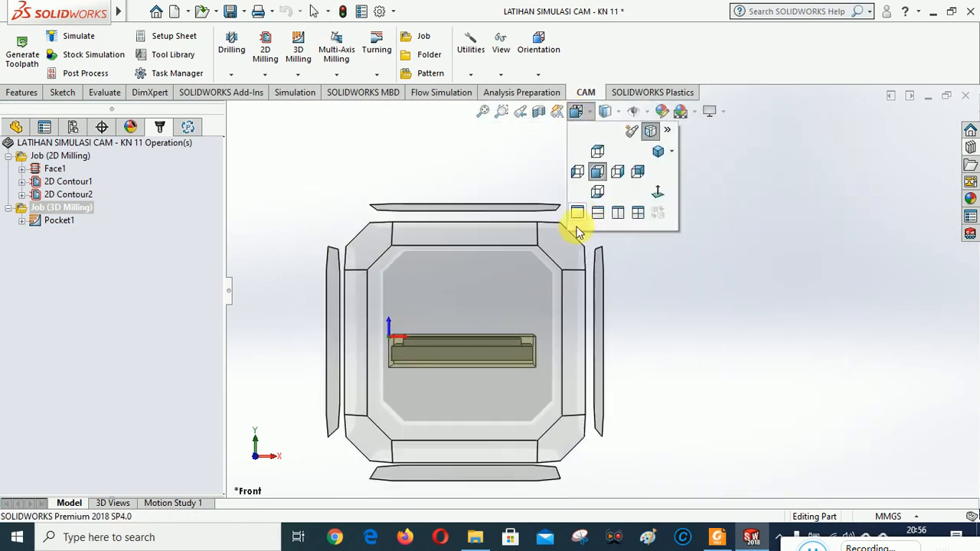
pyautogui.click(567, 242)
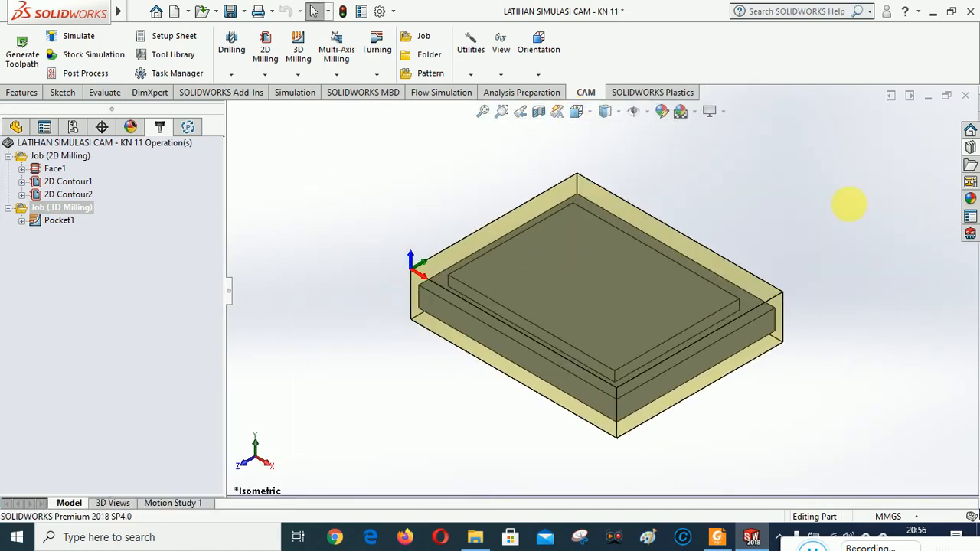
# - Clear the job selection, save the part, and switch Tool View on and back off
pyautogui.click(148, 311)
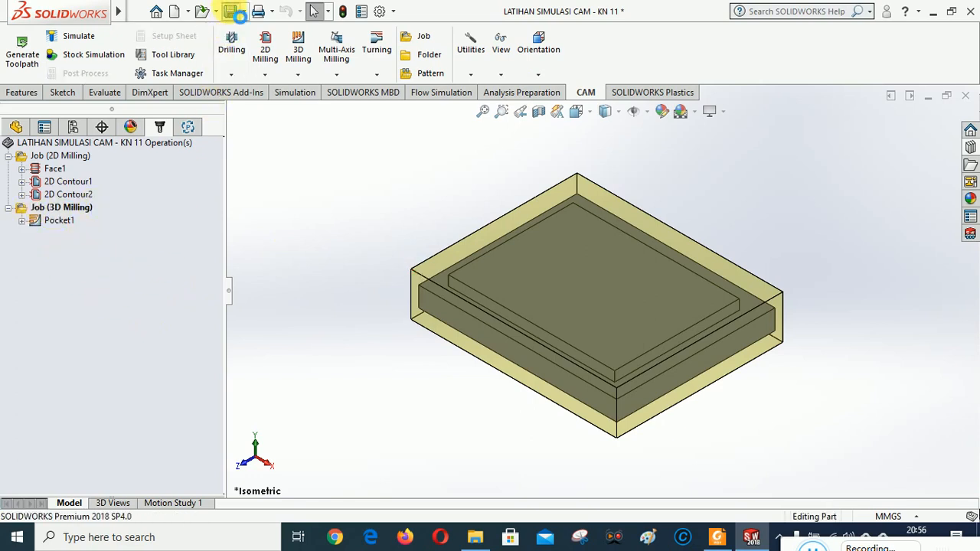
pyautogui.click(501, 74)
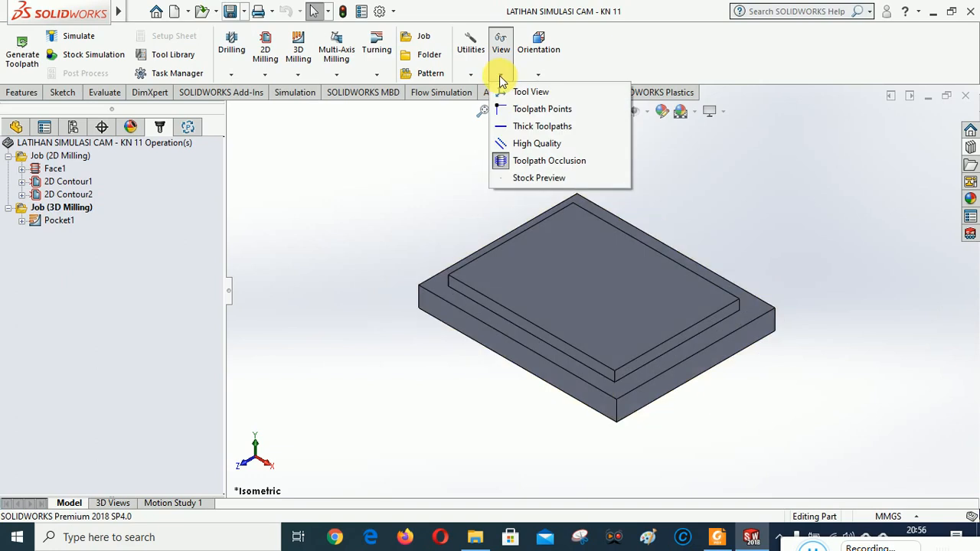
pyautogui.click(524, 92)
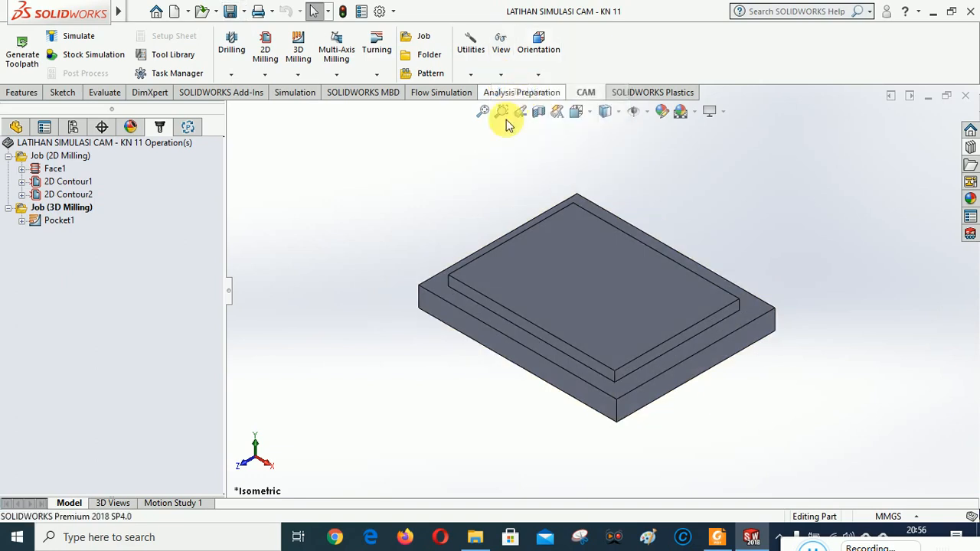
pyautogui.click(502, 76)
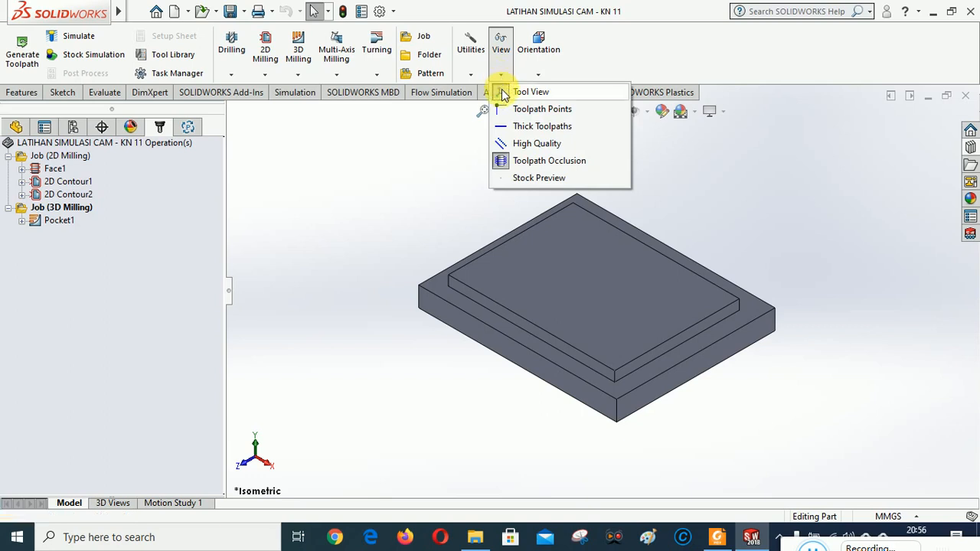
pyautogui.click(499, 92)
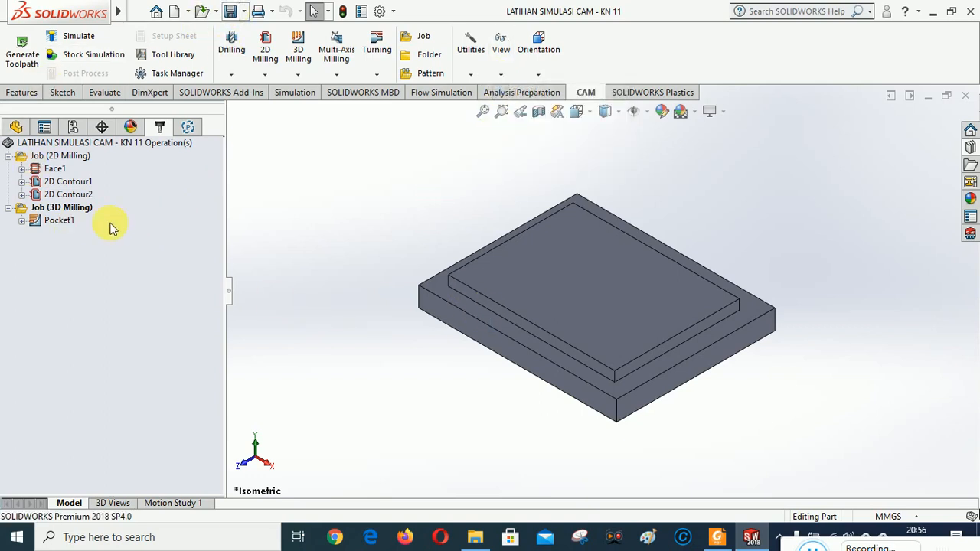
# - Make Job (2D Milling) the default folder and apply the Tool Isometric orientation
pyautogui.click(58, 156)
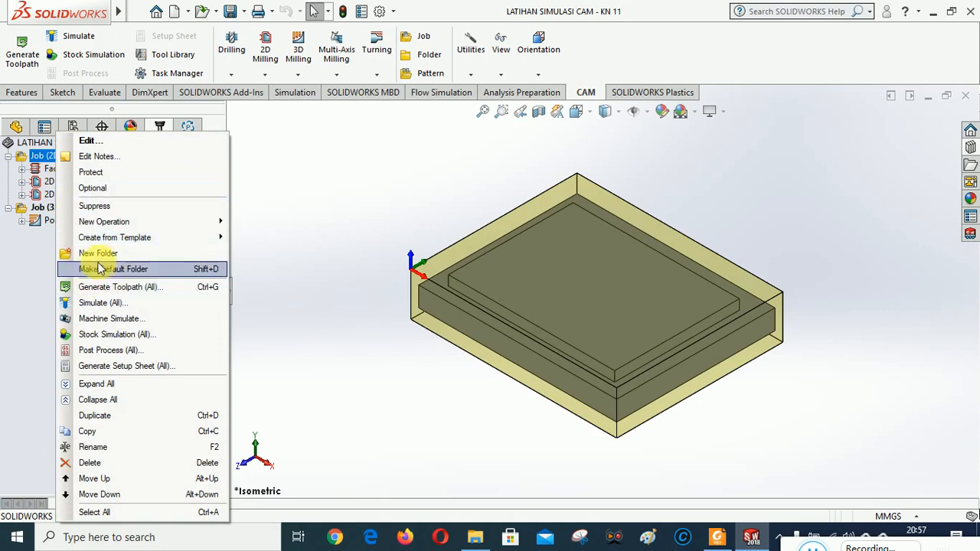
pyautogui.click(102, 268)
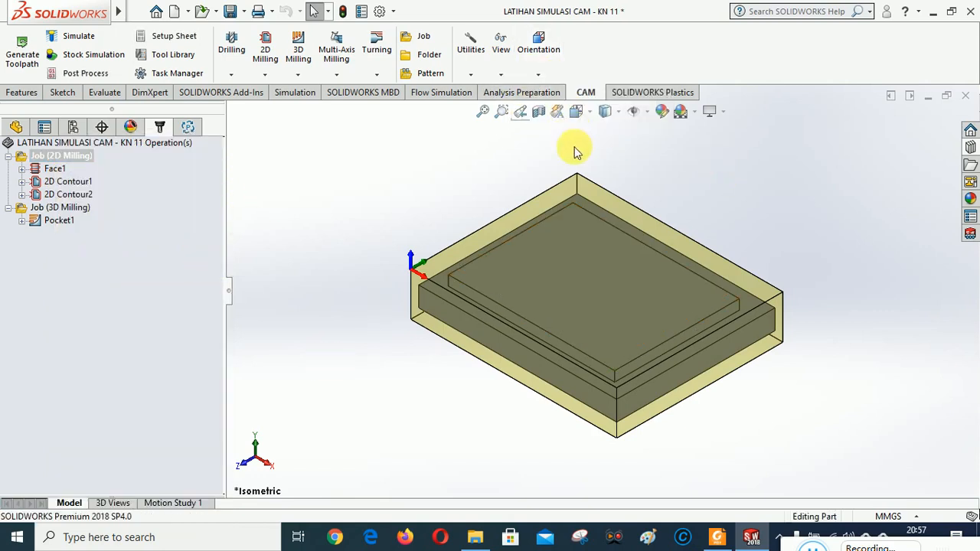
pyautogui.click(538, 74)
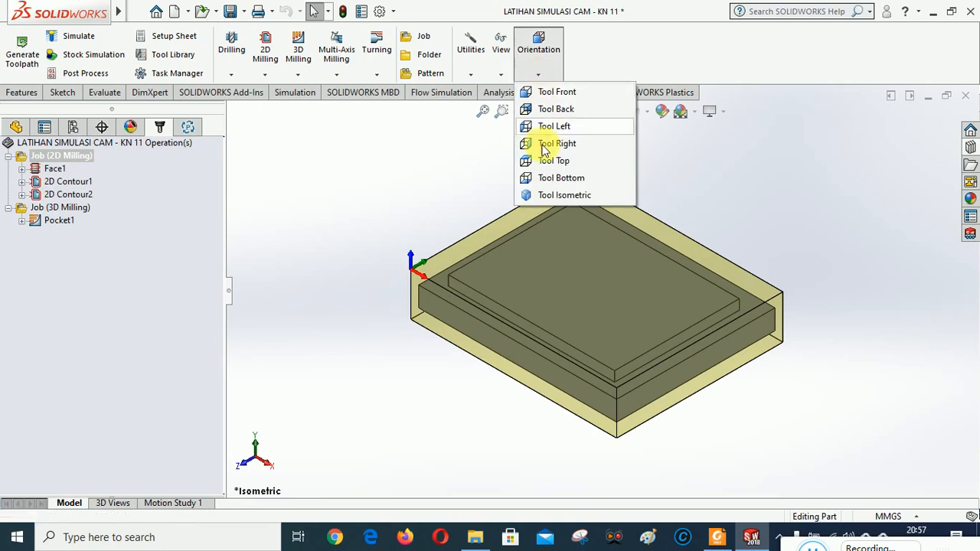
pyautogui.click(546, 195)
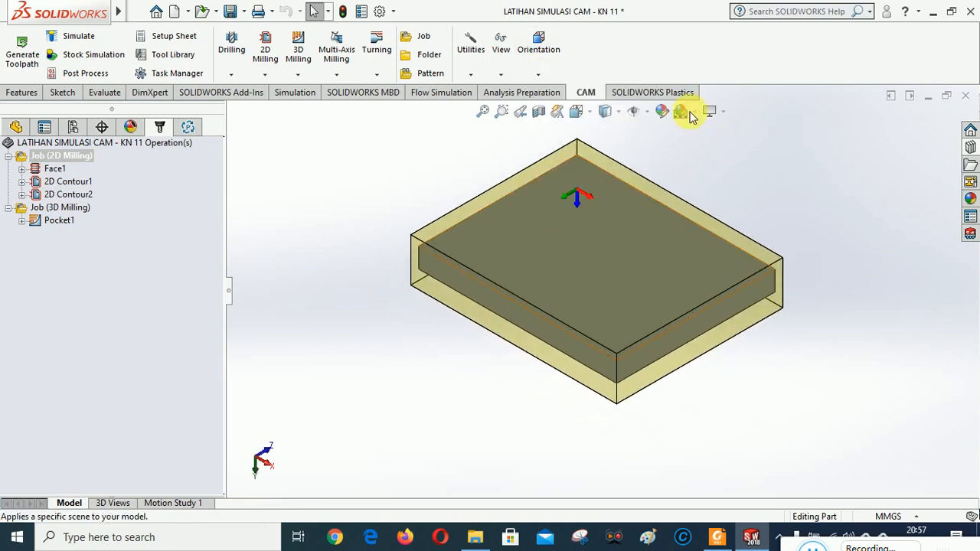
# - Return the plate to the standard isometric view and clear the edge selection
pyautogui.click(577, 113)
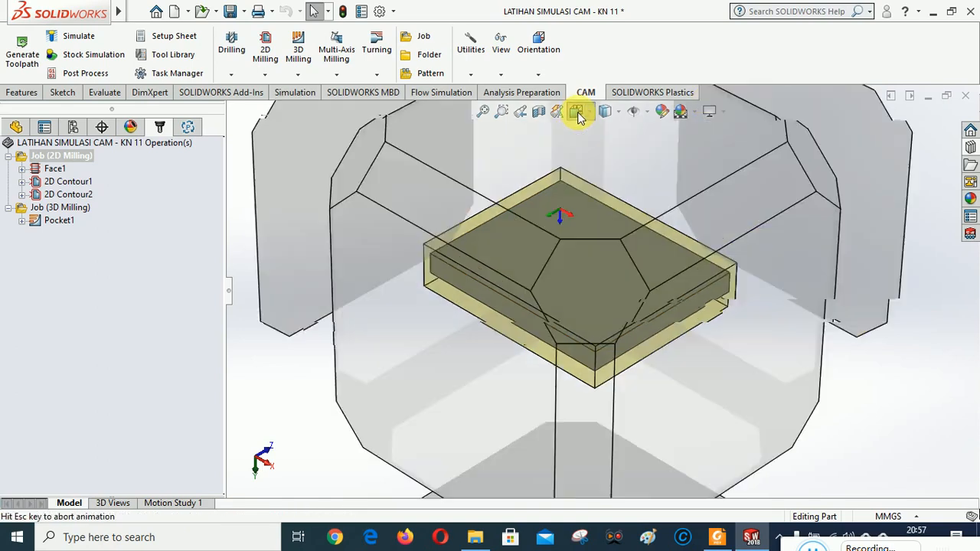
pyautogui.click(659, 153)
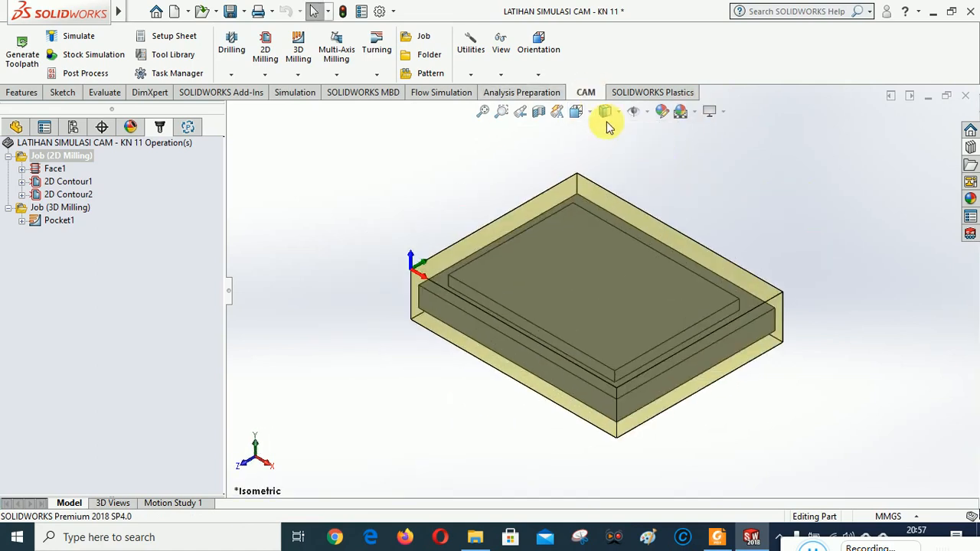
pyautogui.click(576, 113)
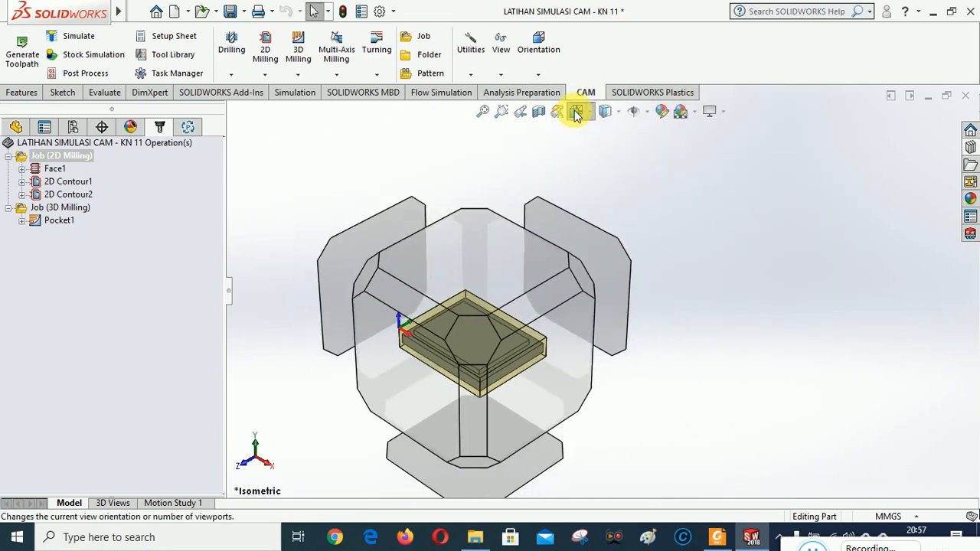
pyautogui.click(769, 310)
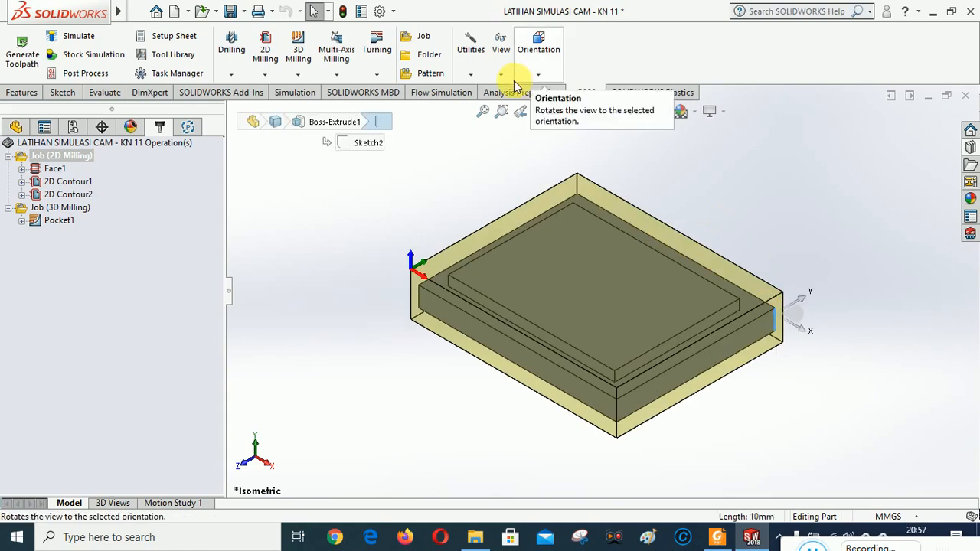
pyautogui.click(345, 274)
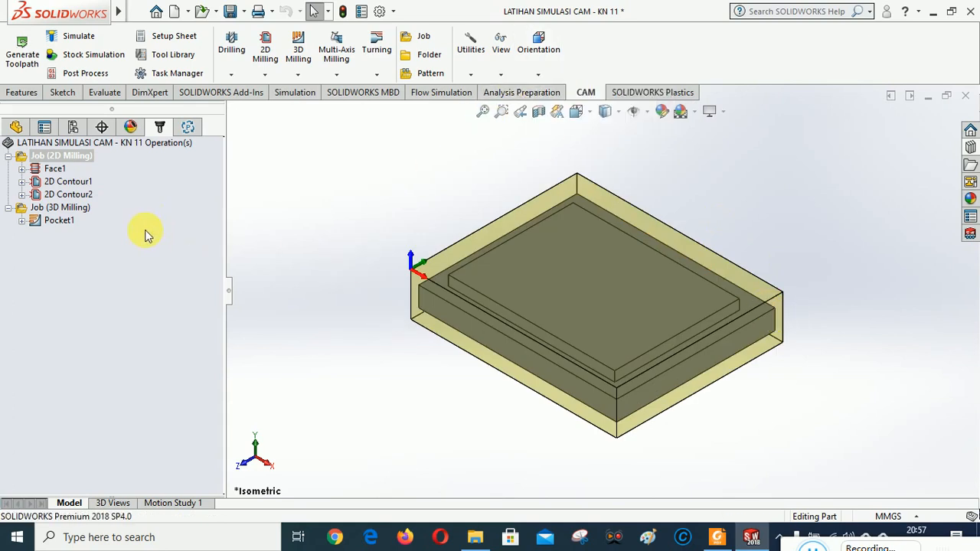
# - Make Job (3D Milling) the default folder, clear the selection, and save the part
pyautogui.rightClick(43, 210)
pyautogui.click(86, 269)
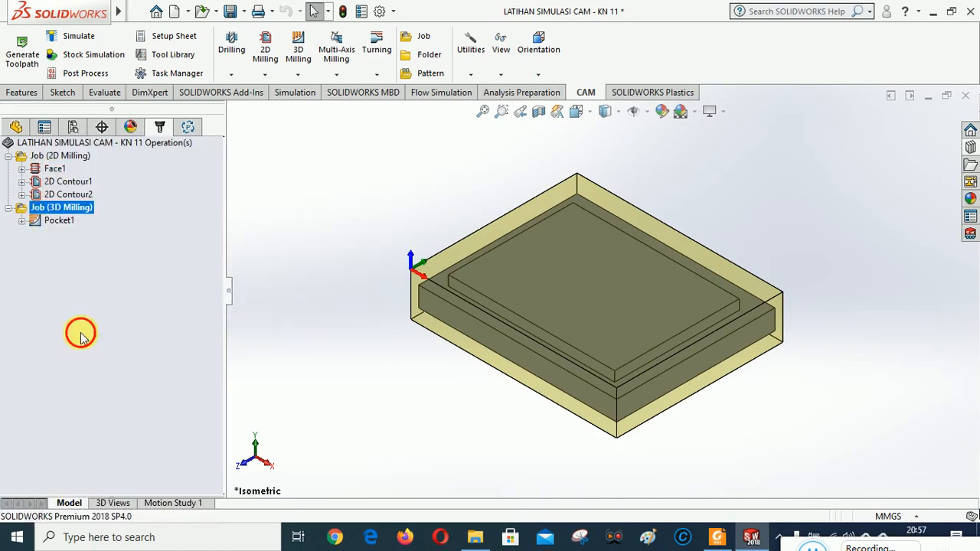
pyautogui.click(385, 262)
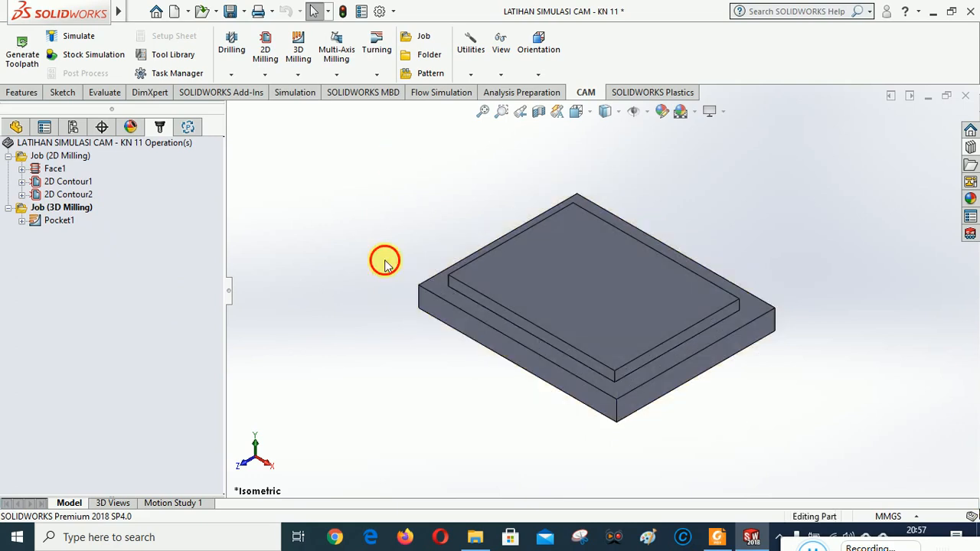
pyautogui.click(234, 17)
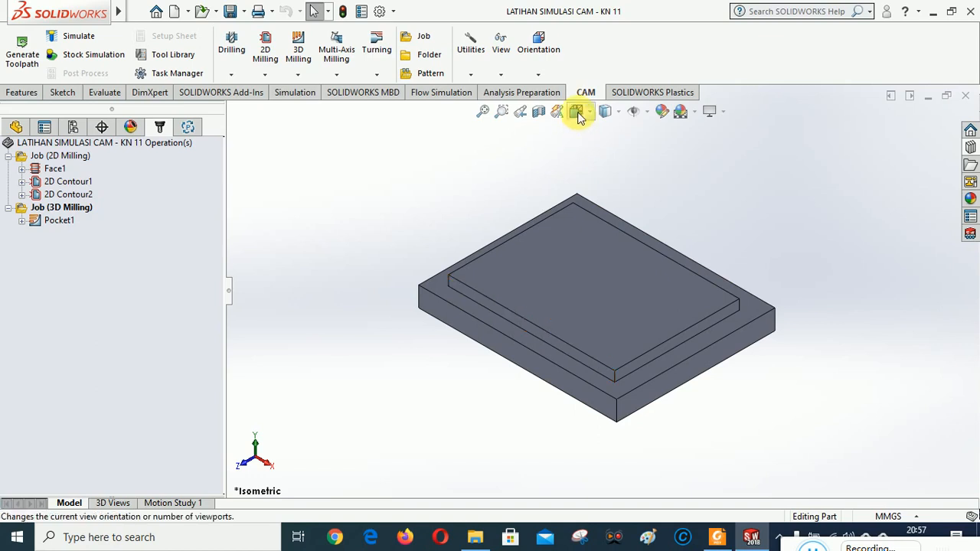
# - Examine the plate's flat underside and apply the Tool Isometric orientation for the 3D milling job
pyautogui.moveTo(558, 400); pyautogui.dragTo(605, 301, button='middle')
pyautogui.moveTo(611, 387); pyautogui.dragTo(597, 186, button='middle')
pyautogui.moveTo(494, 437); pyautogui.dragTo(623, 389, button='middle')
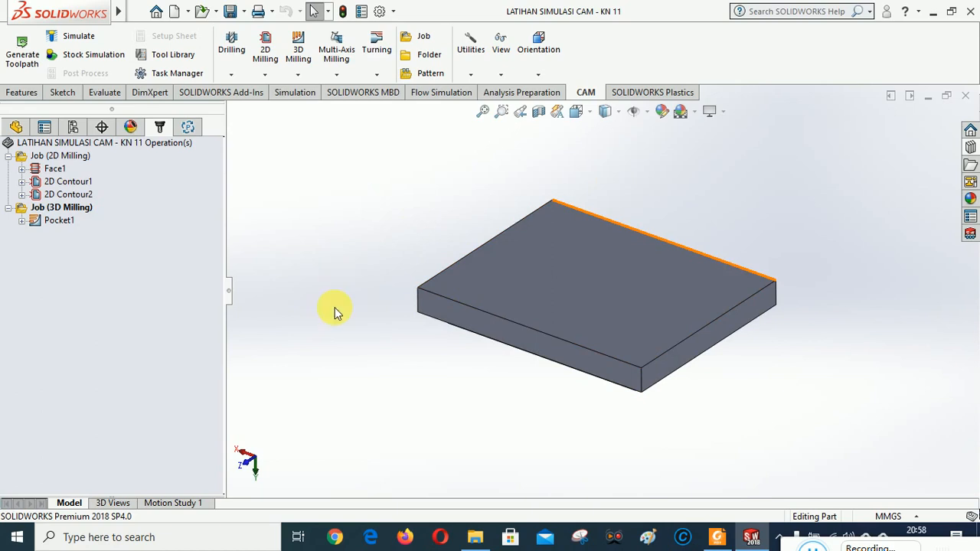
pyautogui.click(500, 75)
pyautogui.click(289, 281)
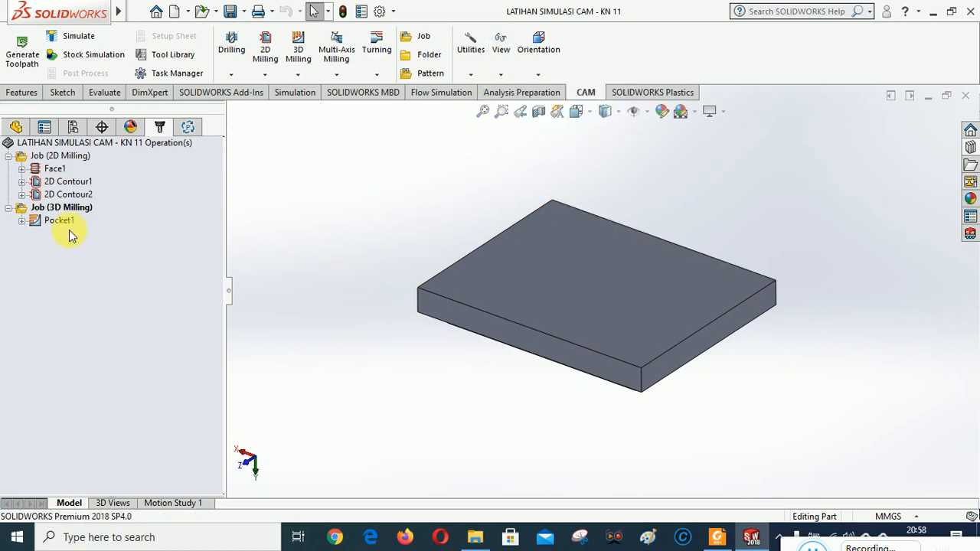
pyautogui.click(537, 76)
pyautogui.click(562, 196)
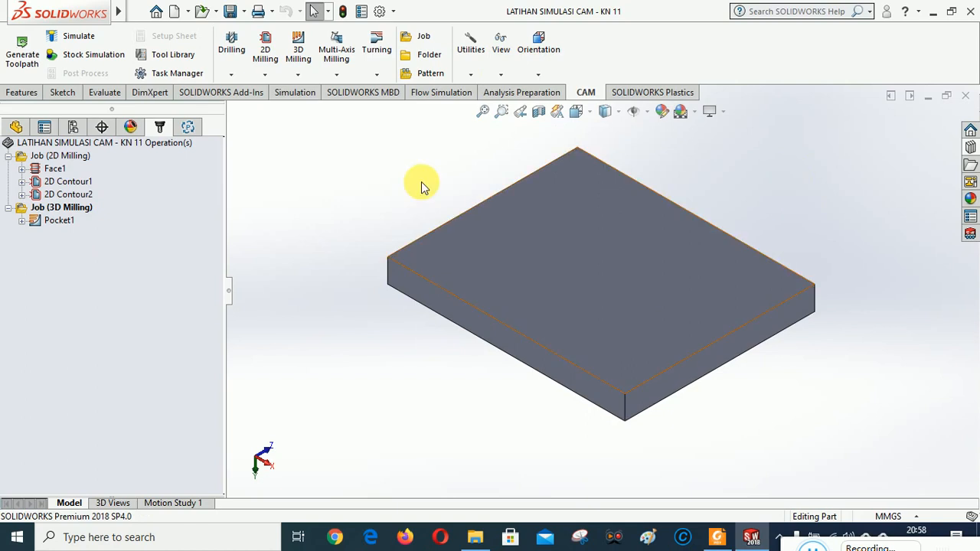
# - Set Job (2D Milling) as the default folder and reapply the Tool Isometric orientation to the plate and stock
pyautogui.click(65, 156)
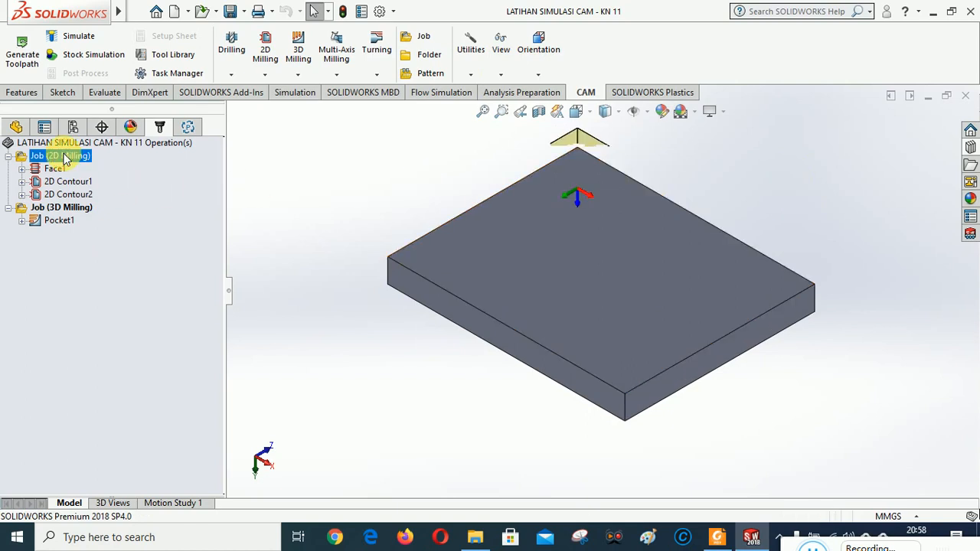
pyautogui.rightClick(66, 156)
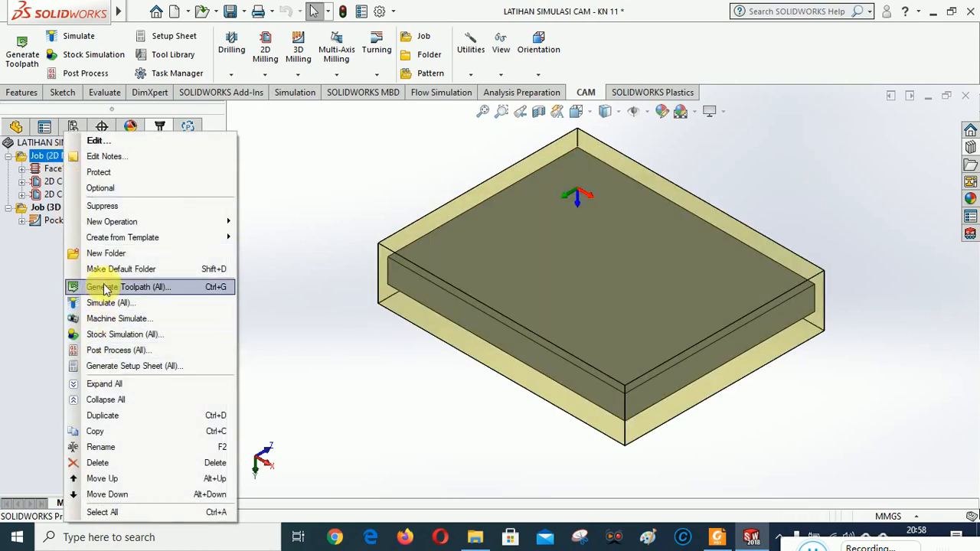
pyautogui.click(92, 268)
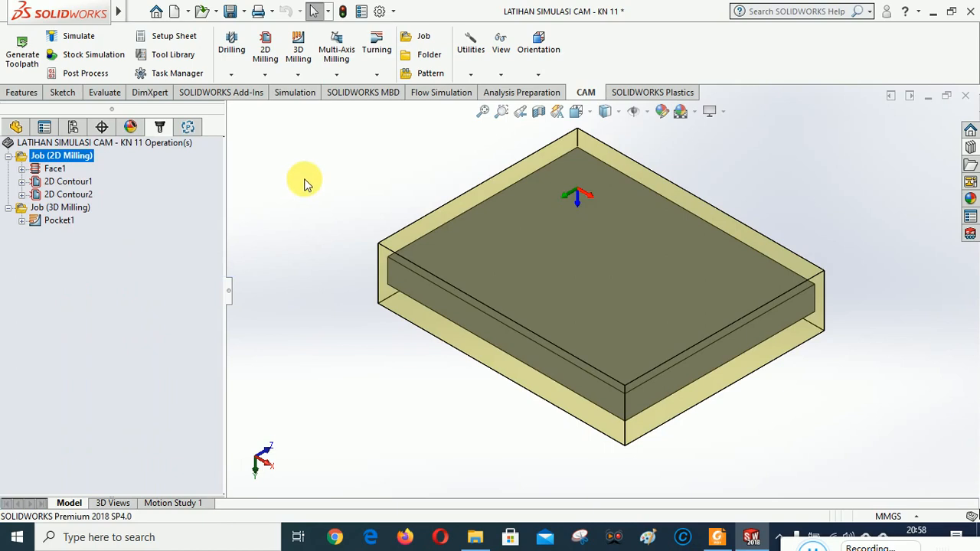
pyautogui.click(538, 74)
pyautogui.click(567, 198)
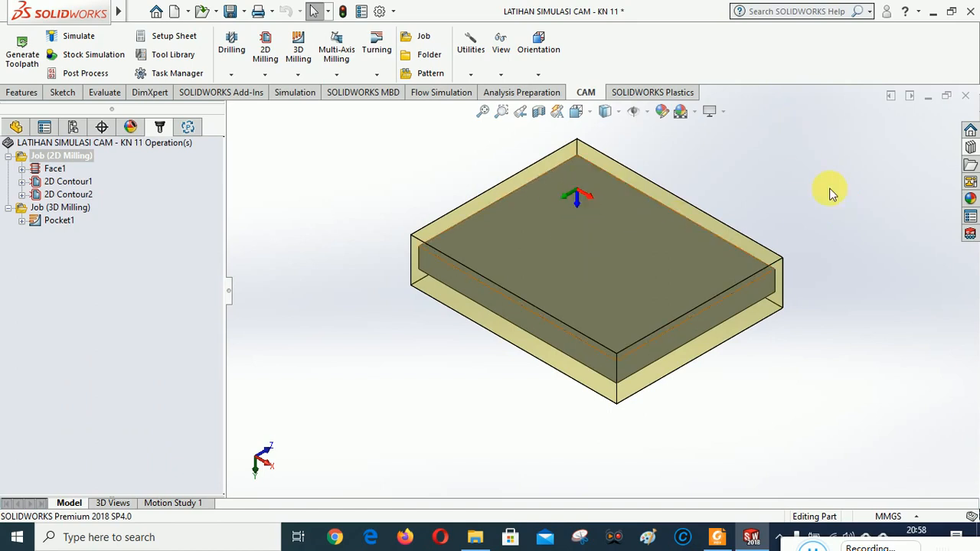
# - View the plate and stock in the Tool Front, Tool Back and Tool Top orientations of the 2D milling job
pyautogui.click(538, 74)
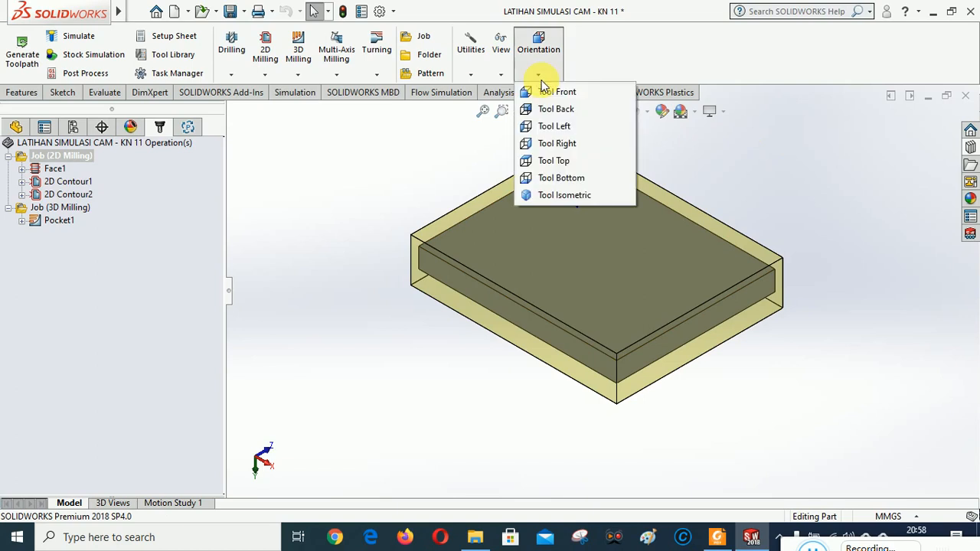
pyautogui.click(554, 98)
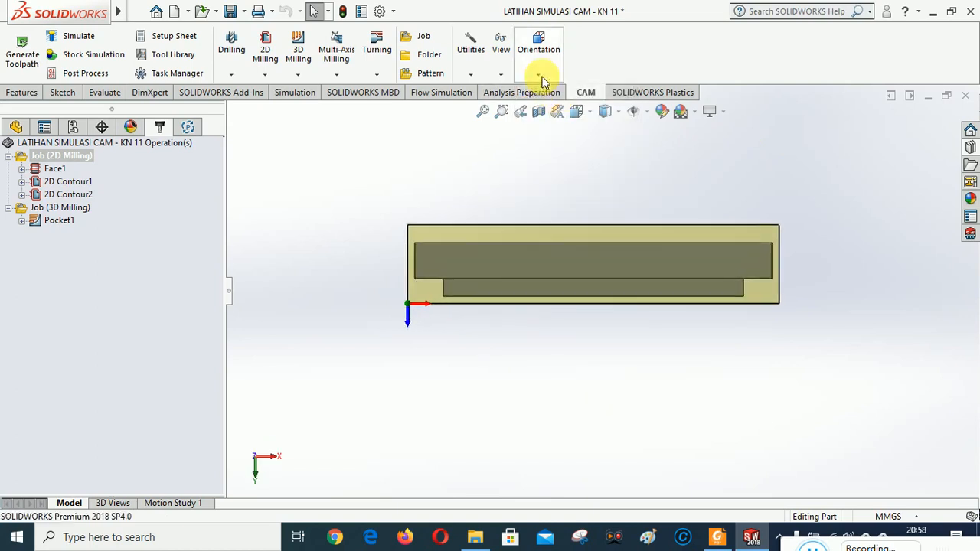
pyautogui.click(539, 75)
pyautogui.click(555, 109)
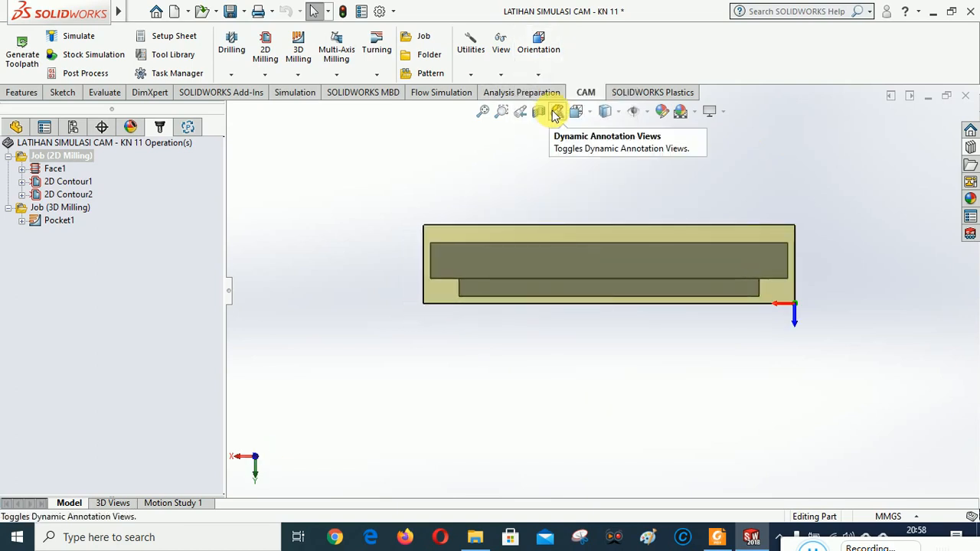
pyautogui.click(538, 74)
pyautogui.click(556, 160)
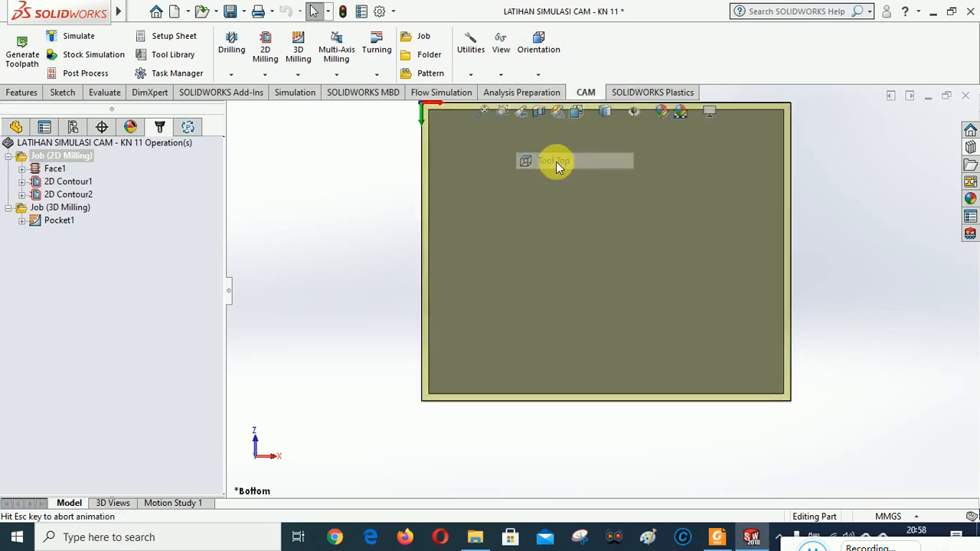
# - View the plate and stock in the Tool Bottom orientation and return to Tool Isometric
pyautogui.click(540, 76)
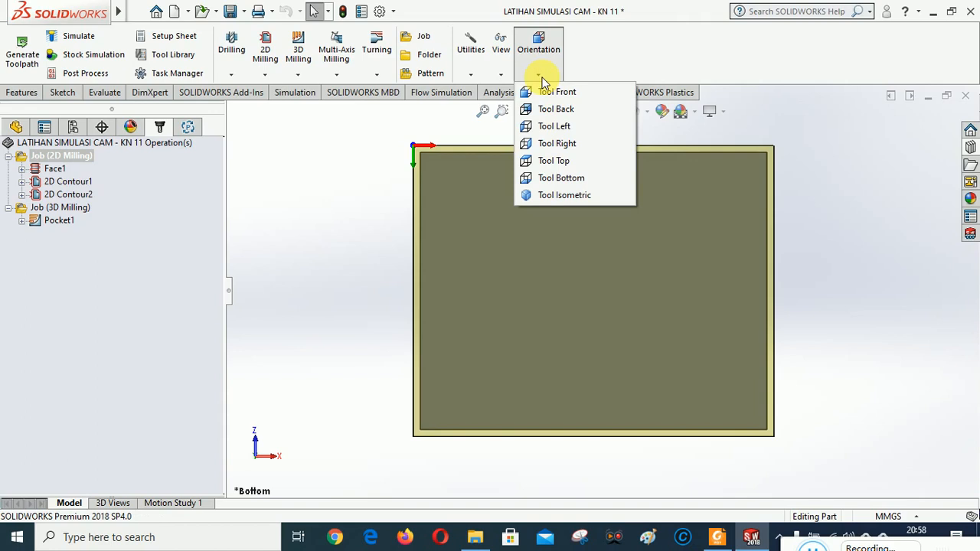
pyautogui.click(563, 181)
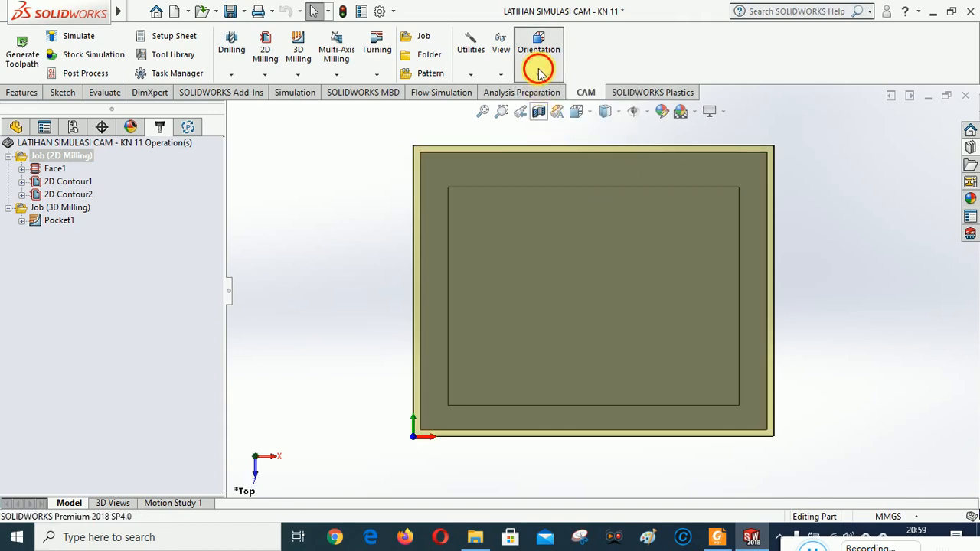
pyautogui.click(540, 71)
pyautogui.click(557, 195)
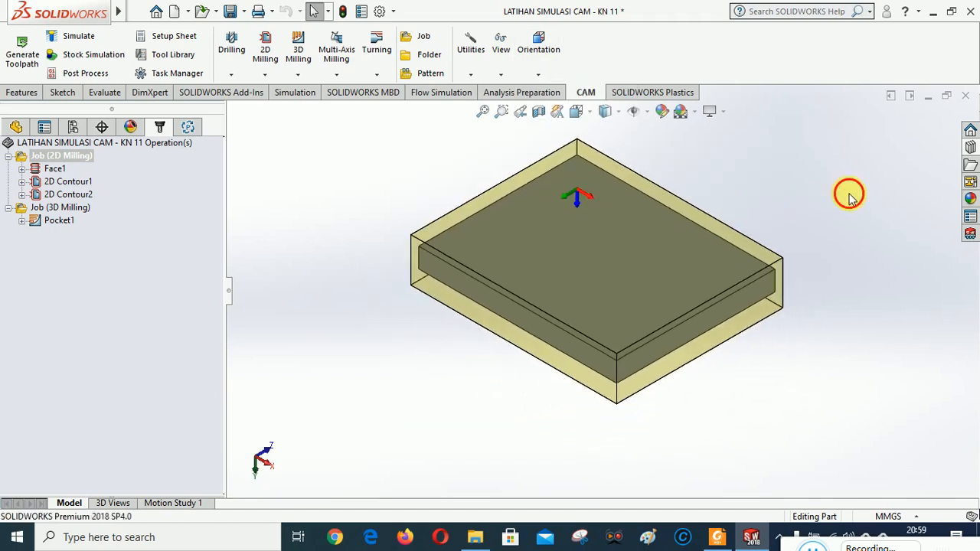
# - Edit Job (2D Milling) and replace Top Plane with the raised step's top face as the work coordinate system orientation
pyautogui.rightClick(60, 157)
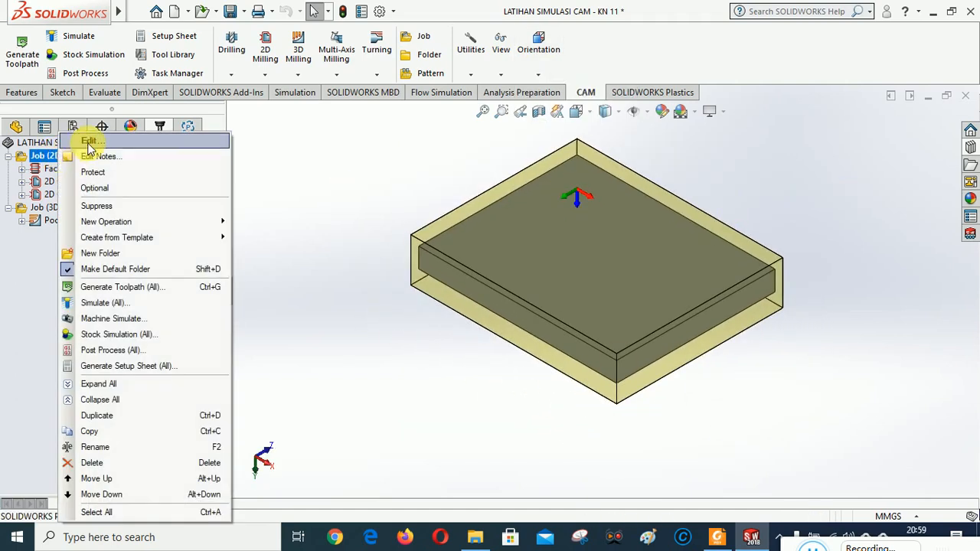
pyautogui.click(89, 141)
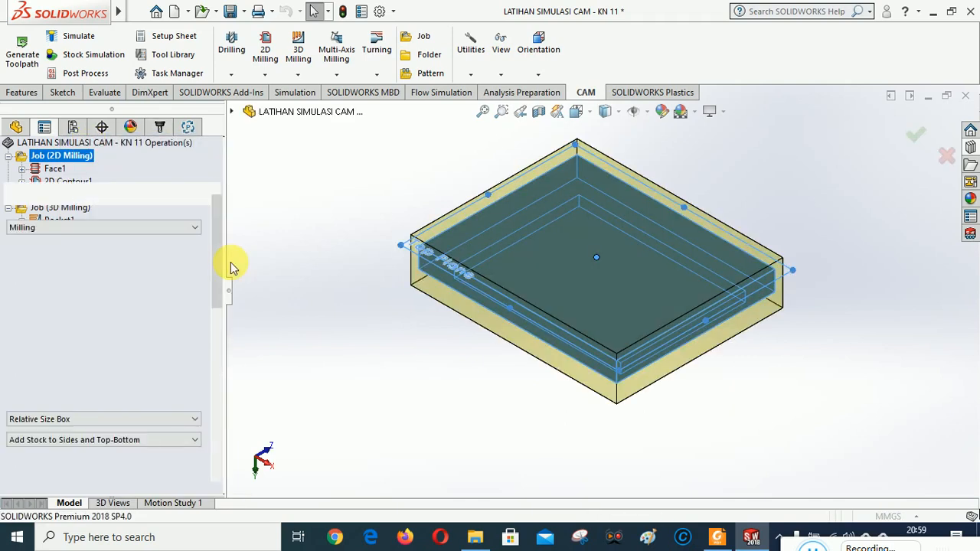
pyautogui.moveTo(221, 228); pyautogui.dragTo(220, 323)
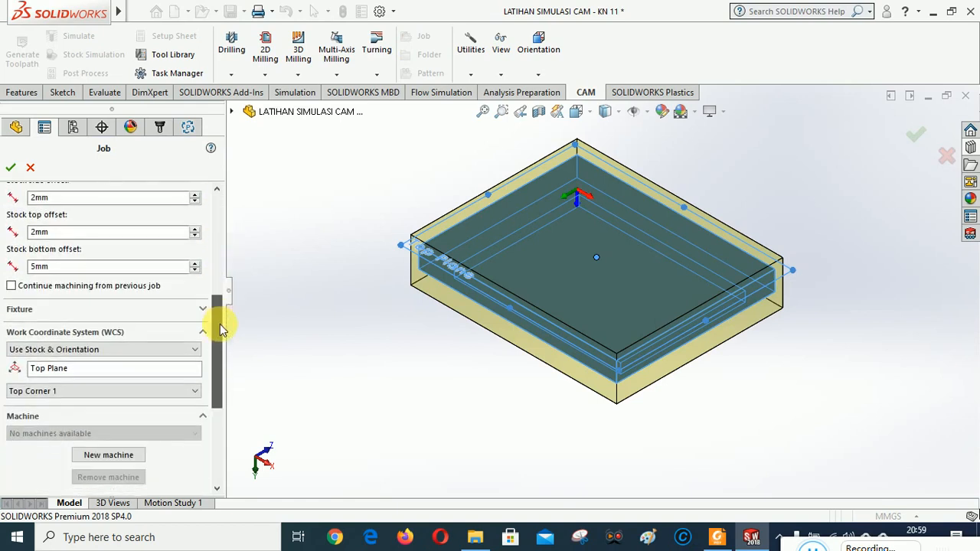
pyautogui.click(231, 112)
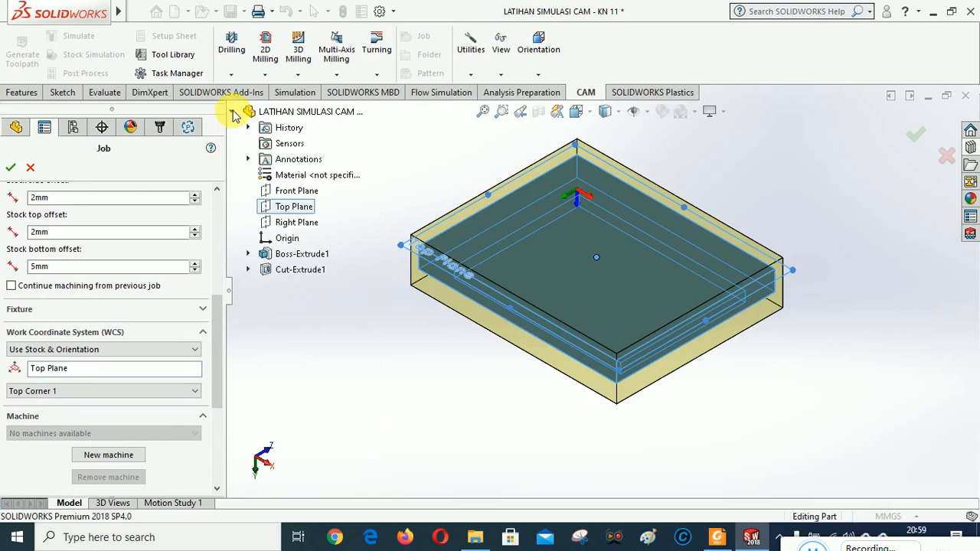
pyautogui.click(318, 364)
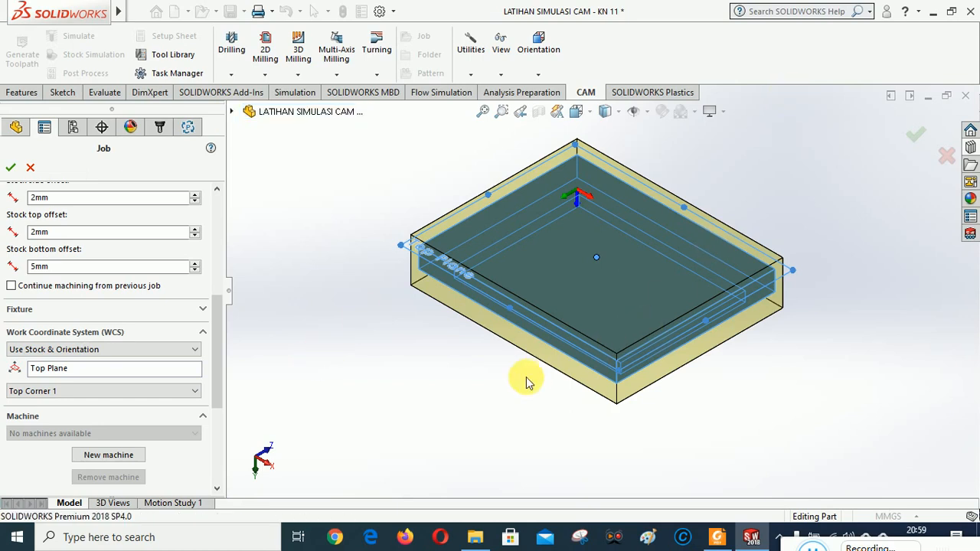
pyautogui.moveTo(498, 372); pyautogui.dragTo(448, 307, button='middle')
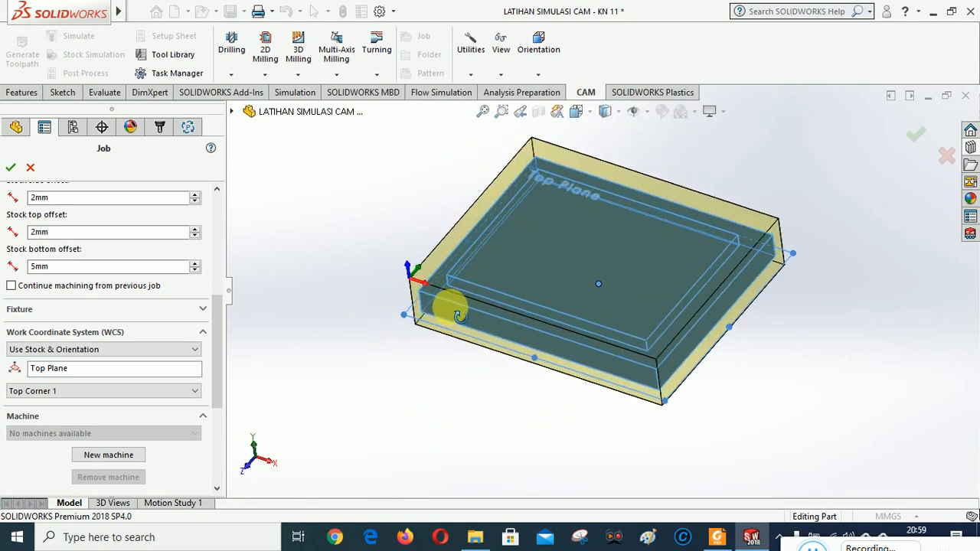
pyautogui.click(100, 368)
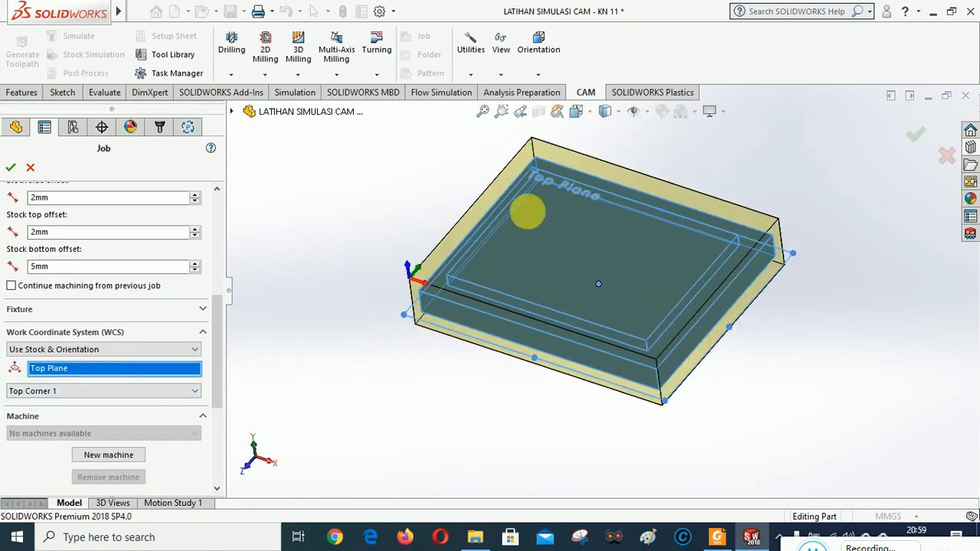
pyautogui.click(571, 228)
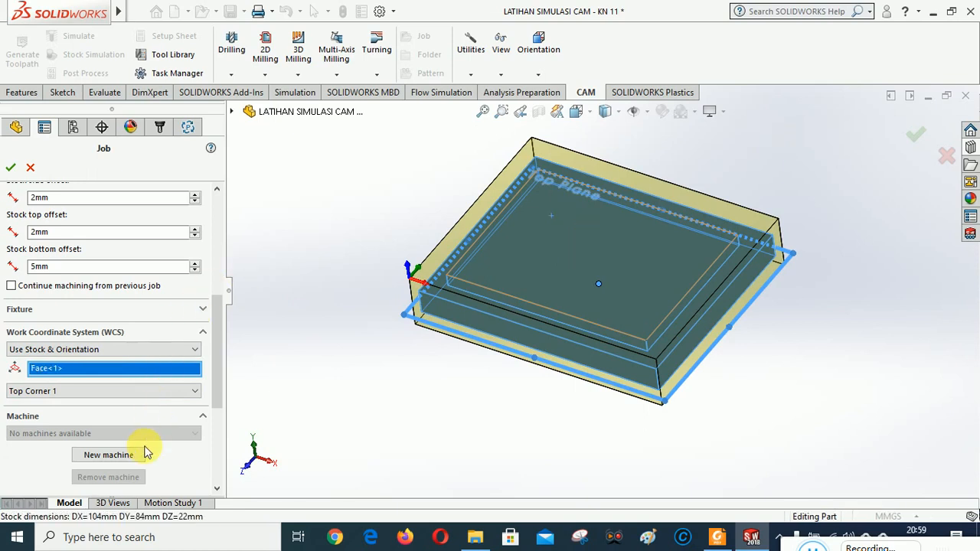
pyautogui.click(11, 167)
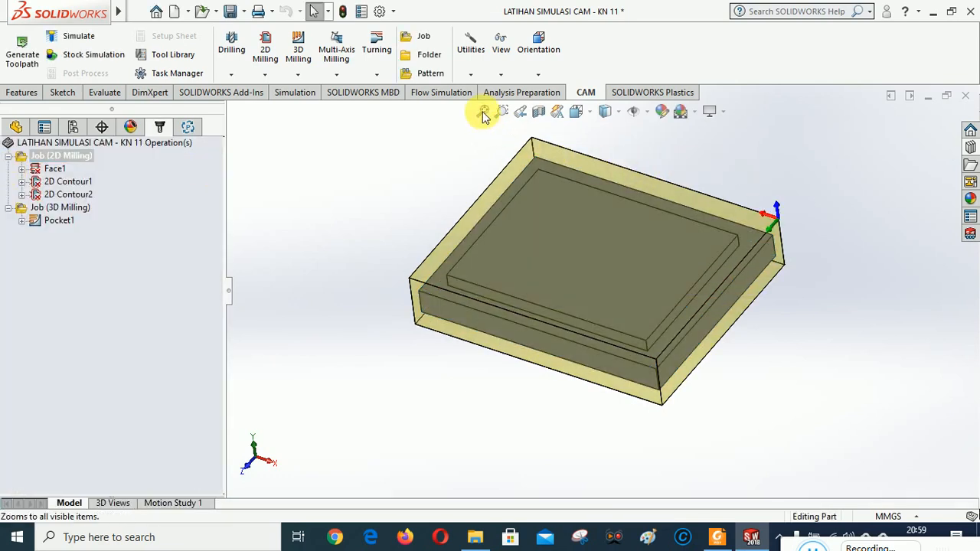
# - Compare the plate's standard isometric view with the Tool Isometric orientation for the edited 2D milling job
pyautogui.click(576, 111)
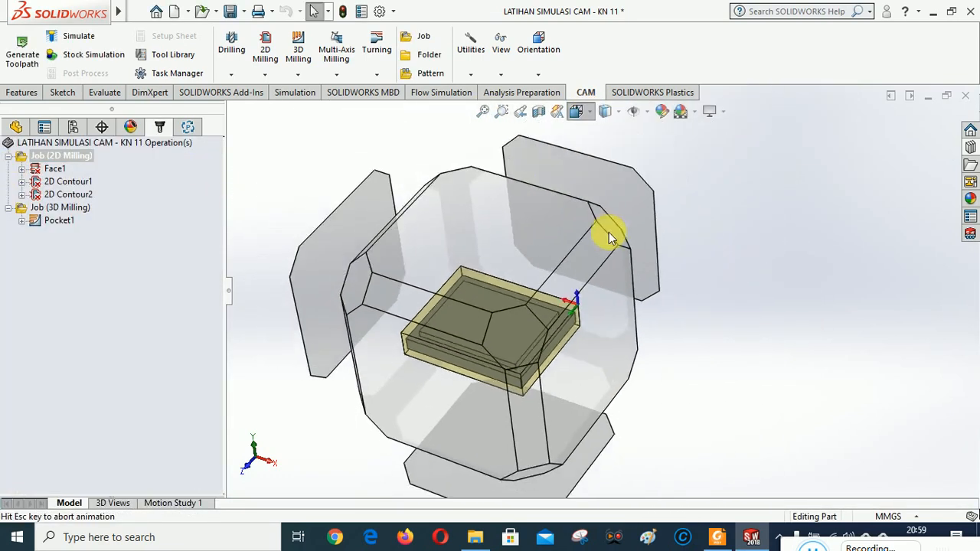
pyautogui.click(657, 152)
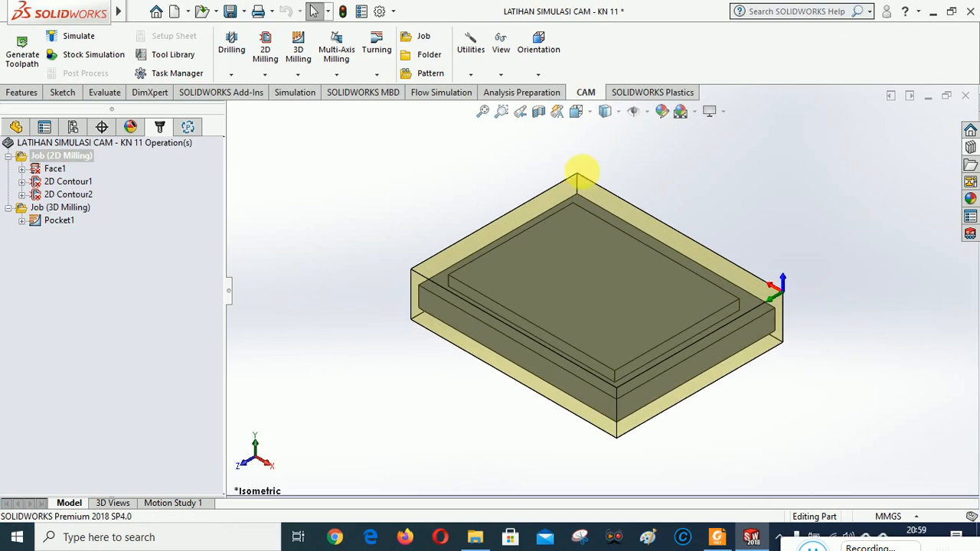
pyautogui.click(500, 74)
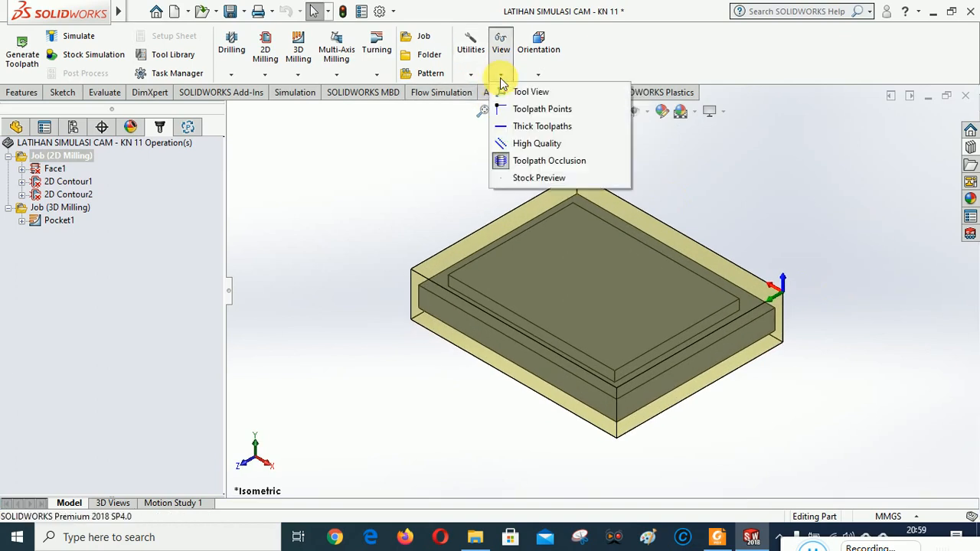
pyautogui.click(739, 176)
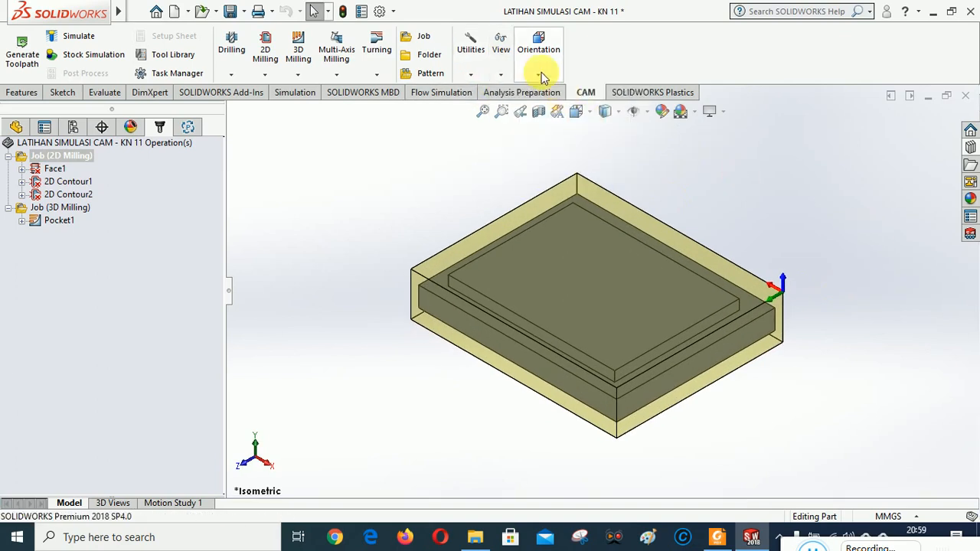
pyautogui.click(539, 75)
pyautogui.click(562, 192)
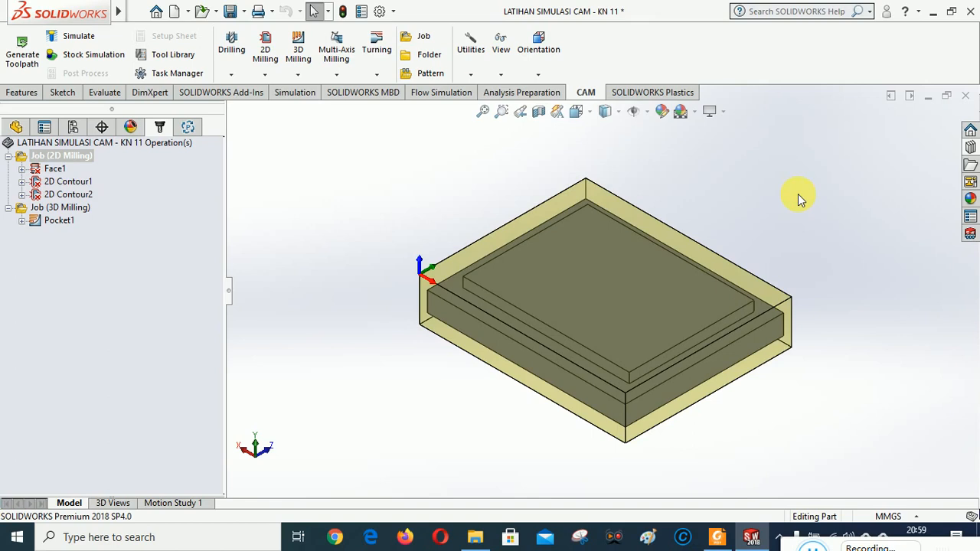
pyautogui.click(539, 75)
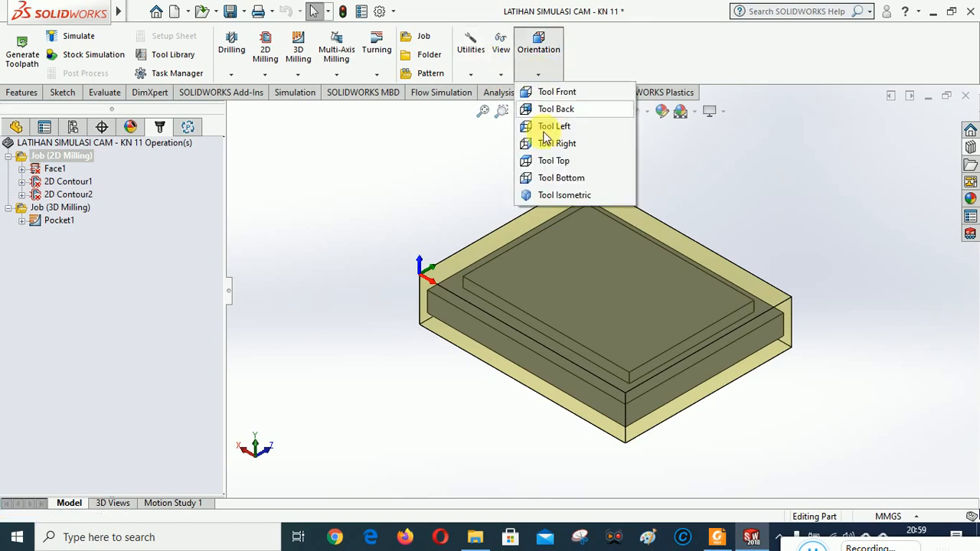
pyautogui.click(554, 196)
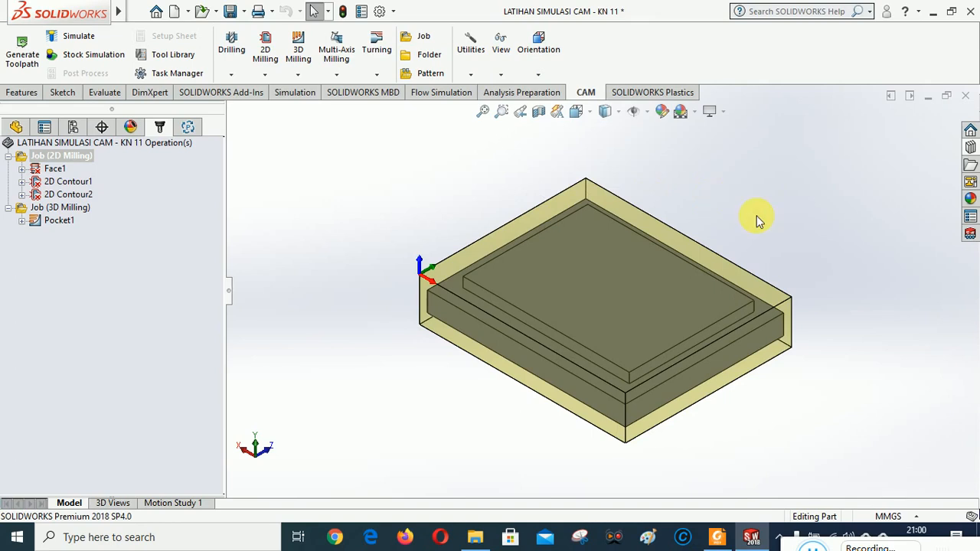
# - Reopen the Face1 operation and accept its existing settings to recalculate its toolpath
pyautogui.rightClick(60, 174)
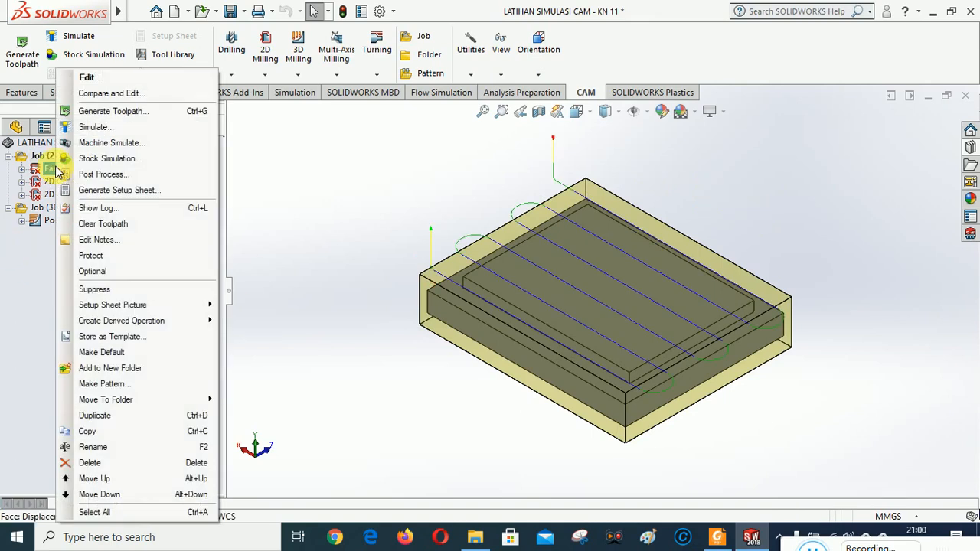
pyautogui.click(25, 284)
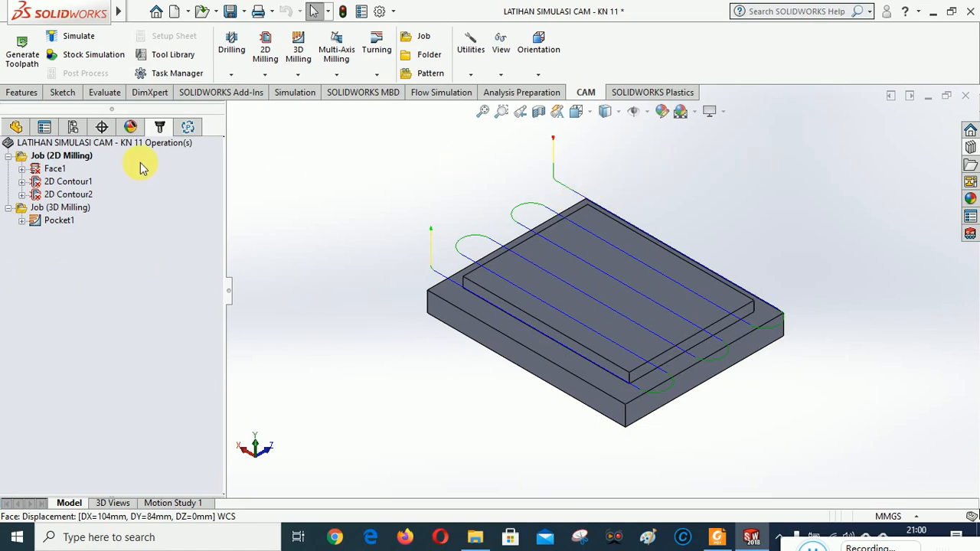
pyautogui.rightClick(52, 170)
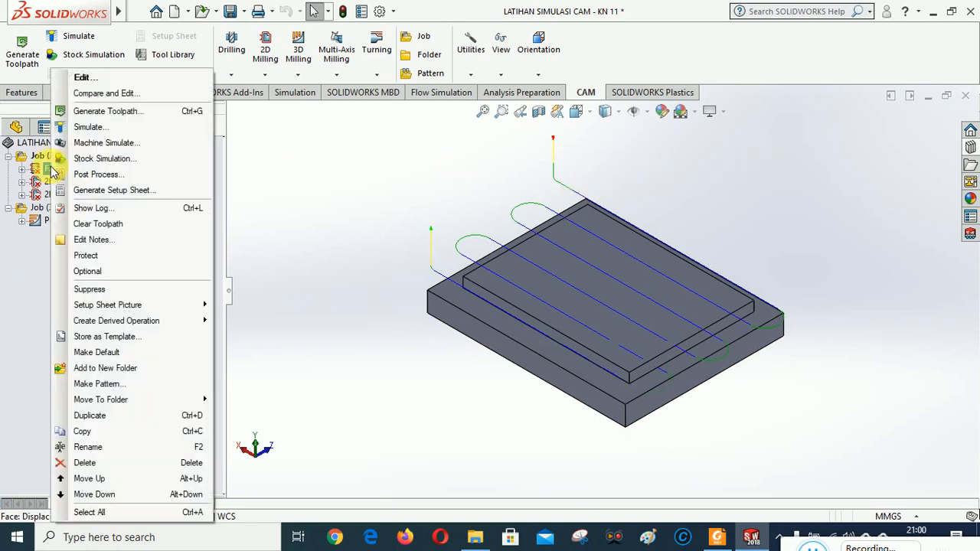
pyautogui.click(103, 77)
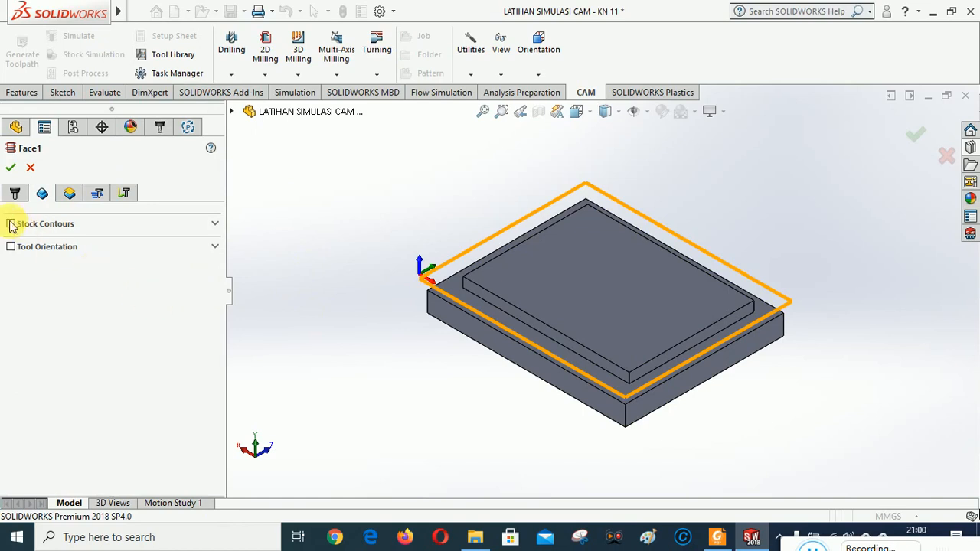
pyautogui.click(11, 170)
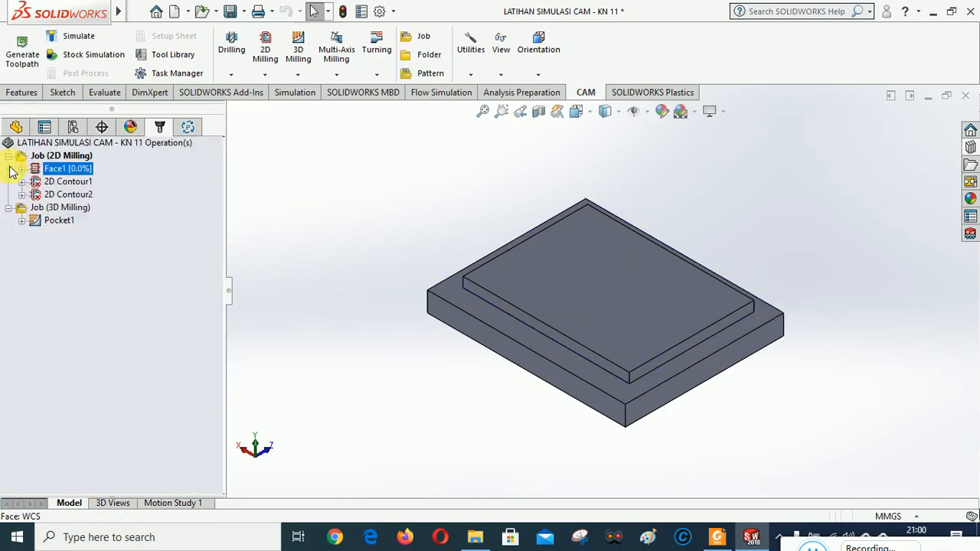
# - Reopen the 2D Contour1 operation and accept its existing settings to recalculate its toolpath
pyautogui.rightClick(67, 182)
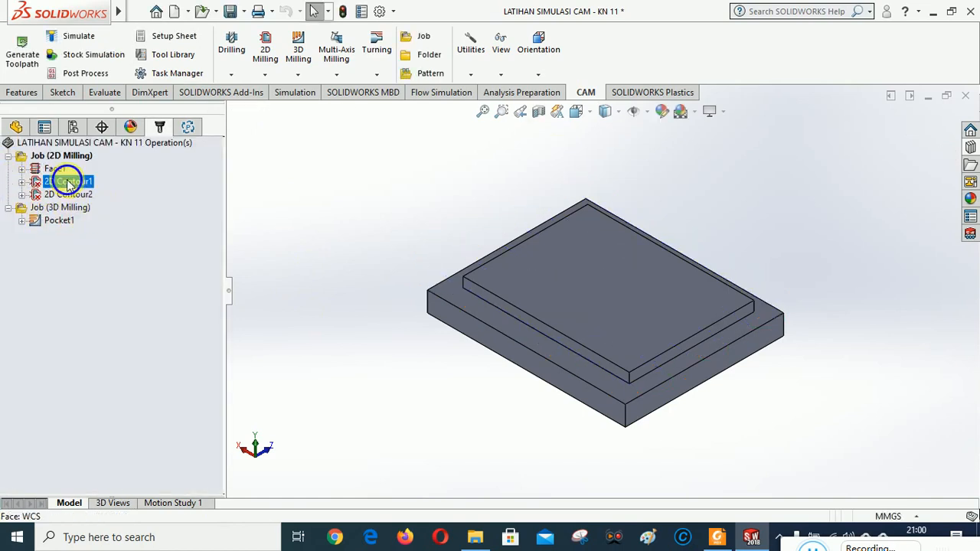
pyautogui.click(99, 78)
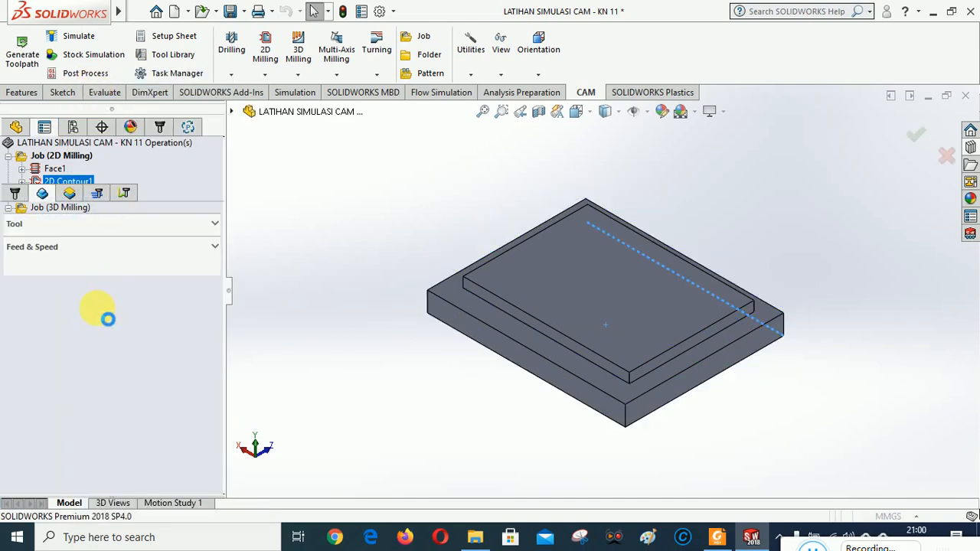
pyautogui.click(10, 166)
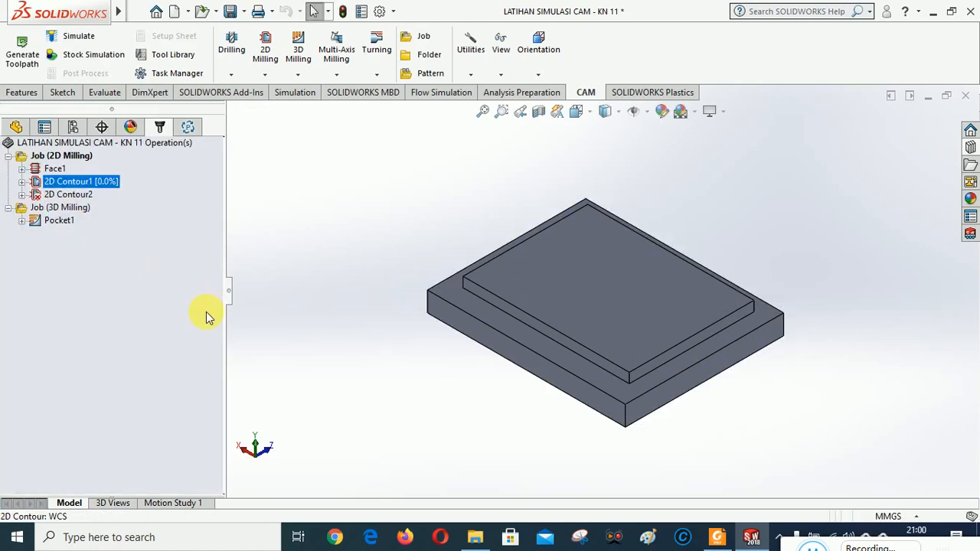
# - Recalculate the 2D Contour2 toolpath by accepting its existing settings, and apply the Tool Isometric orientation
pyautogui.rightClick(54, 198)
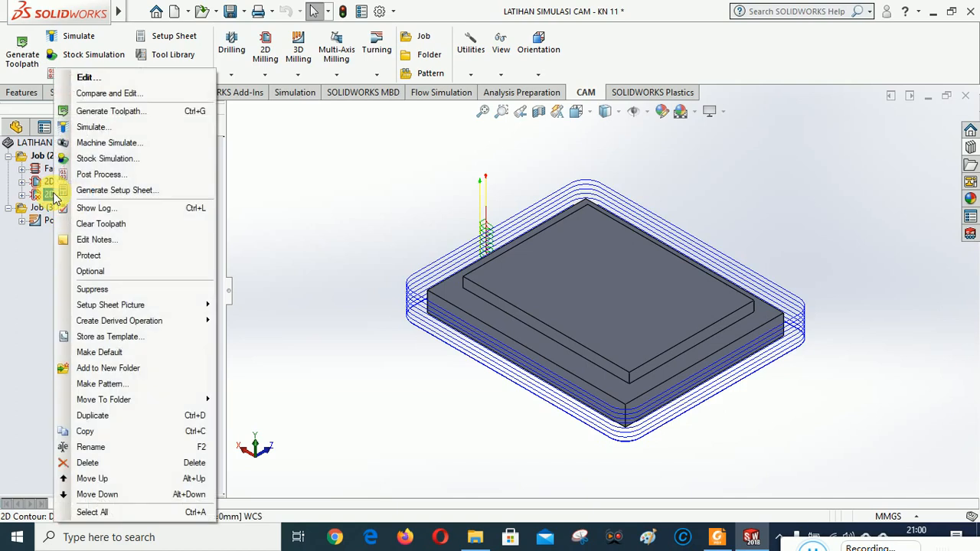
pyautogui.click(77, 77)
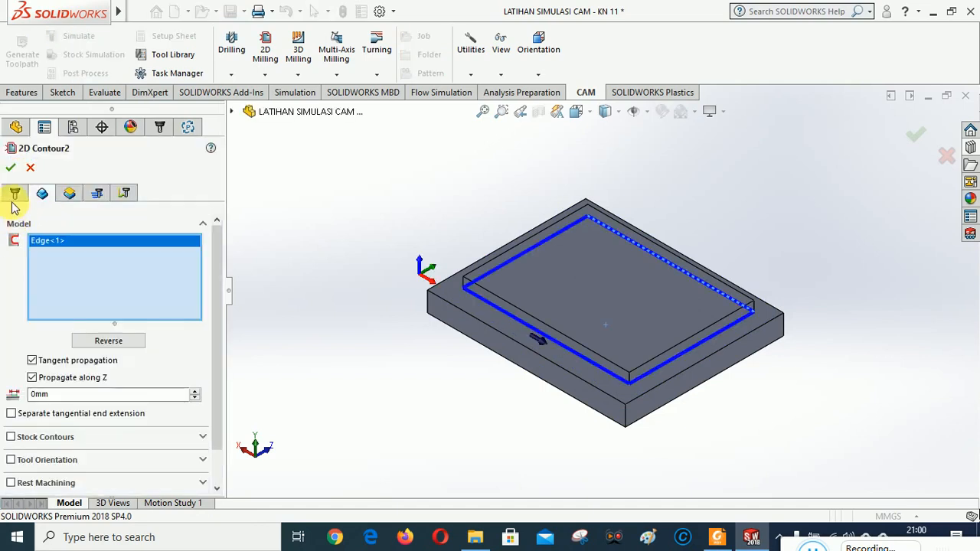
pyautogui.click(11, 166)
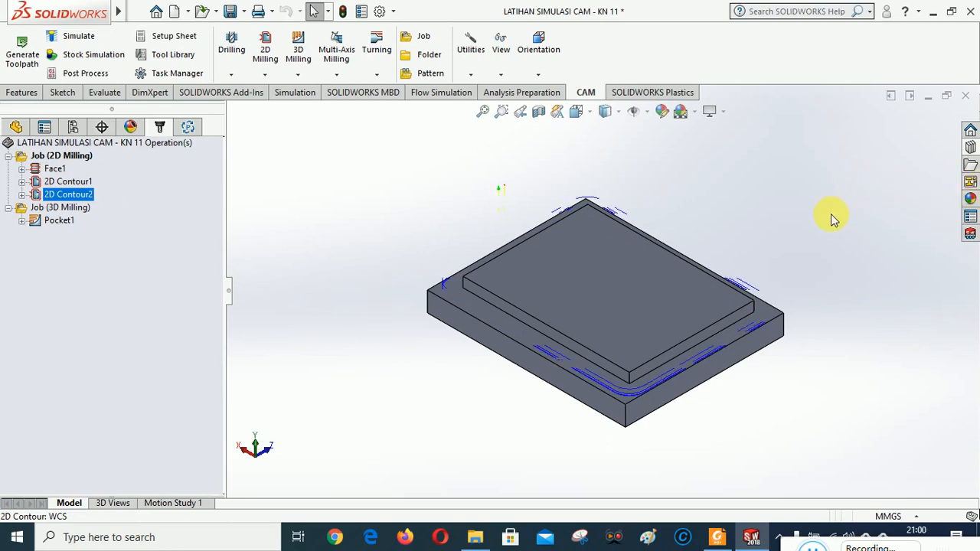
pyautogui.click(543, 73)
pyautogui.click(551, 196)
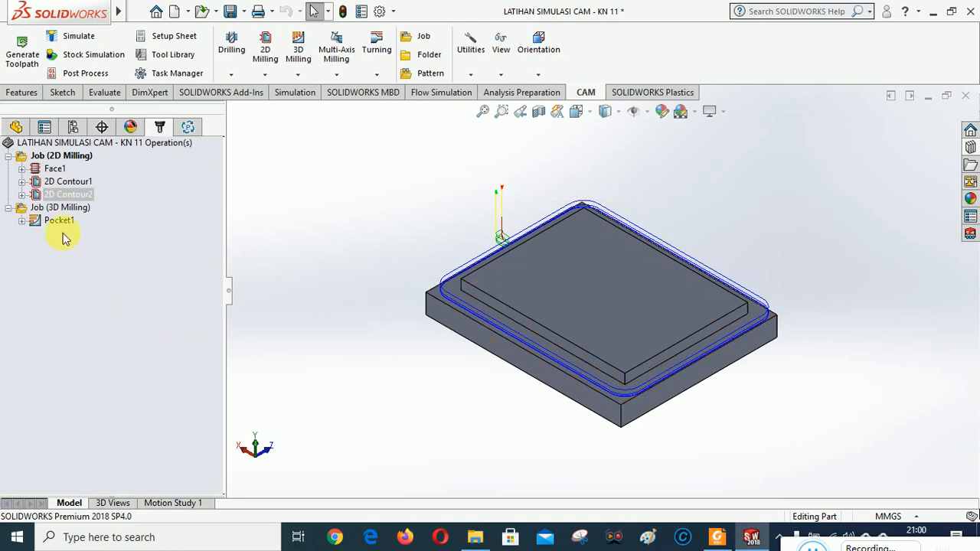
# - Review the Face1 operation's contents and the 2D Contour1 toolpath, and collapse the 2D milling job
pyautogui.click(22, 169)
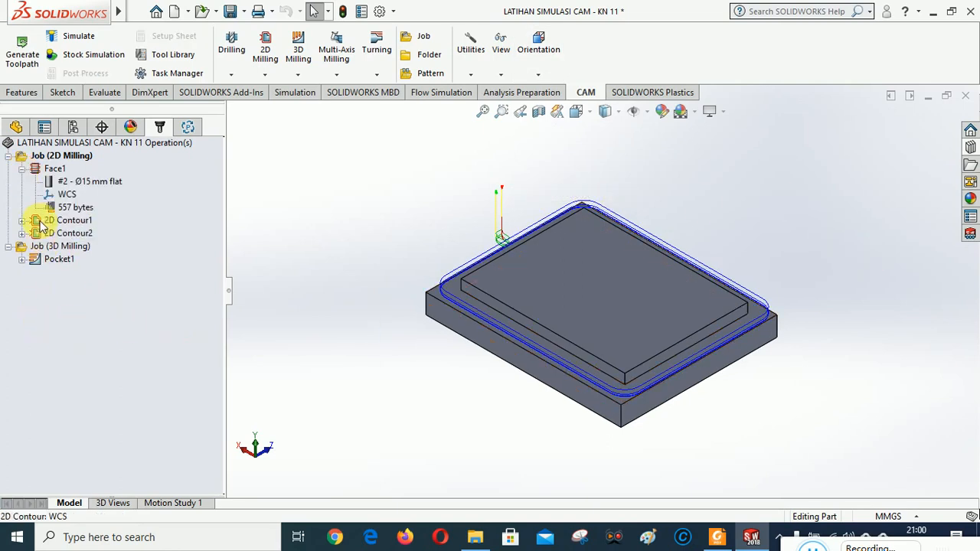
pyautogui.click(22, 169)
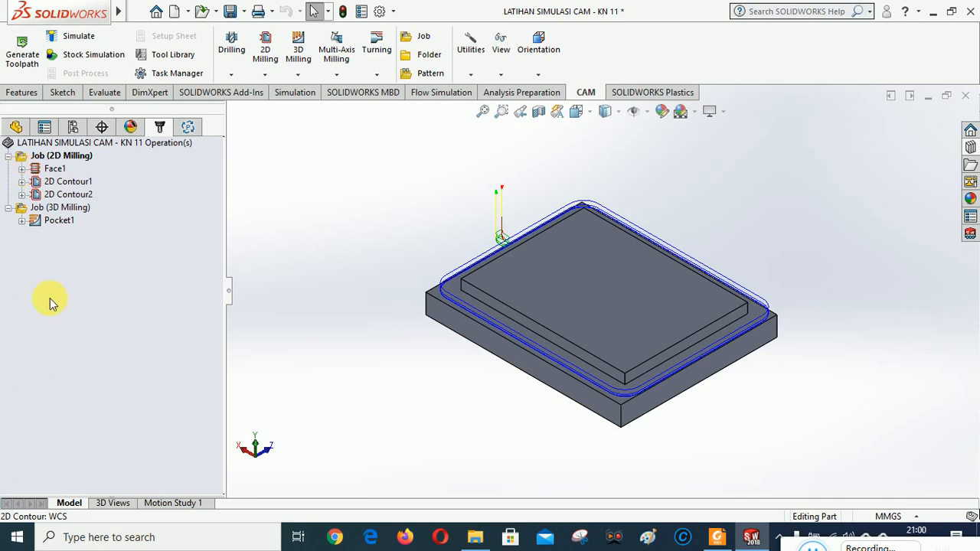
pyautogui.click(68, 181)
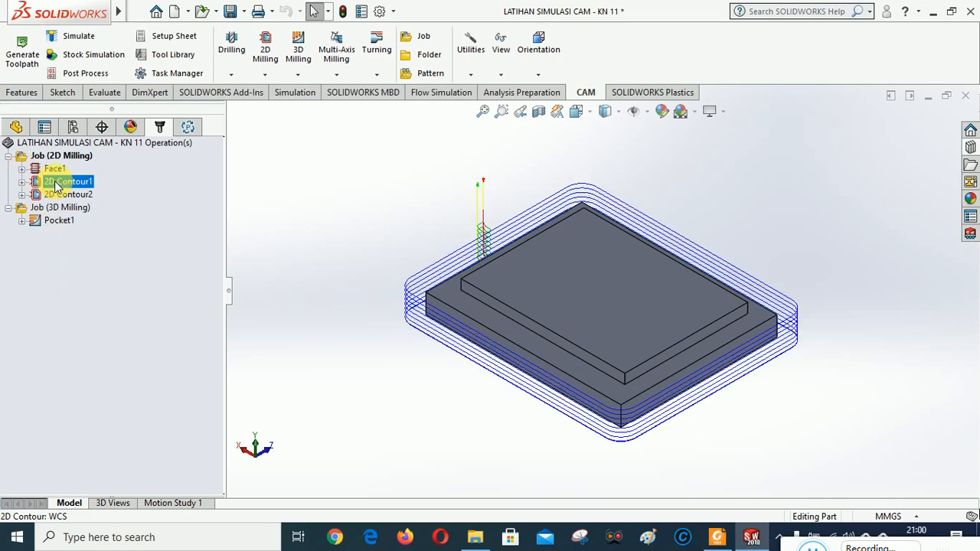
pyautogui.click(54, 169)
pyautogui.click(10, 157)
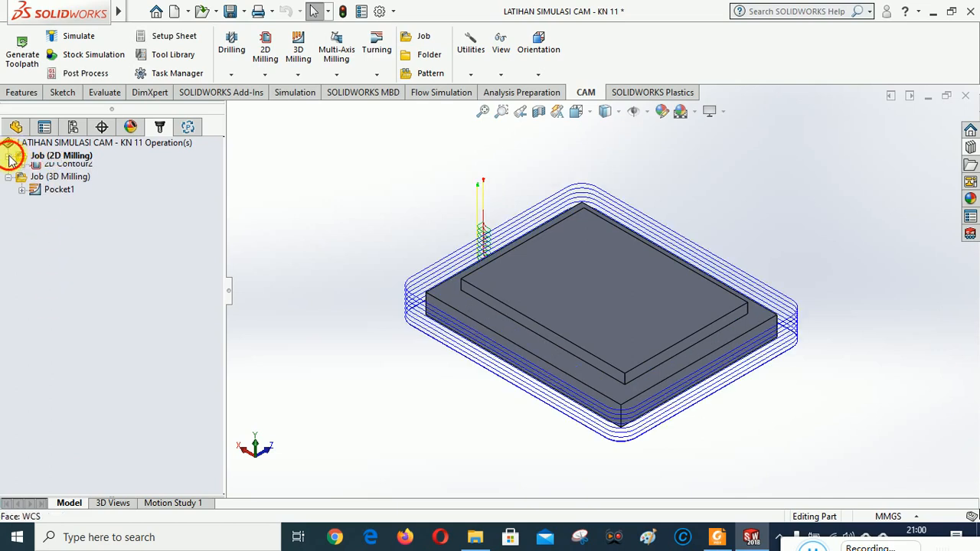
# - Make the 3D milling job the default folder and apply the Tool Isometric orientation
pyautogui.rightClick(55, 175)
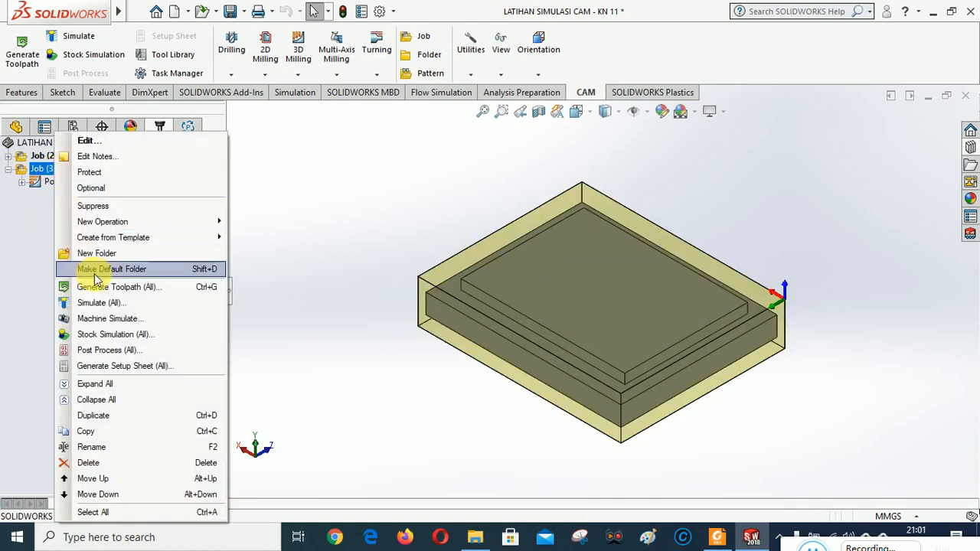
pyautogui.click(94, 271)
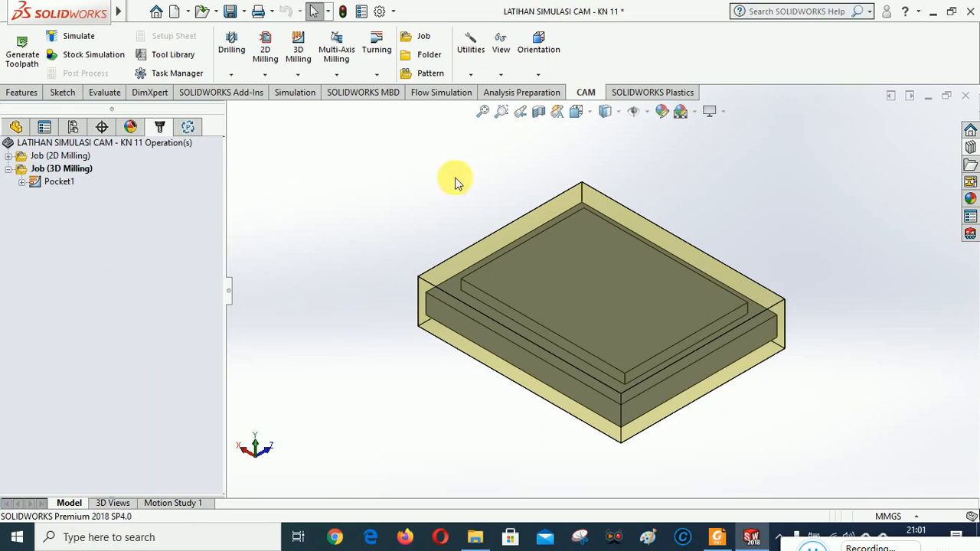
pyautogui.click(538, 73)
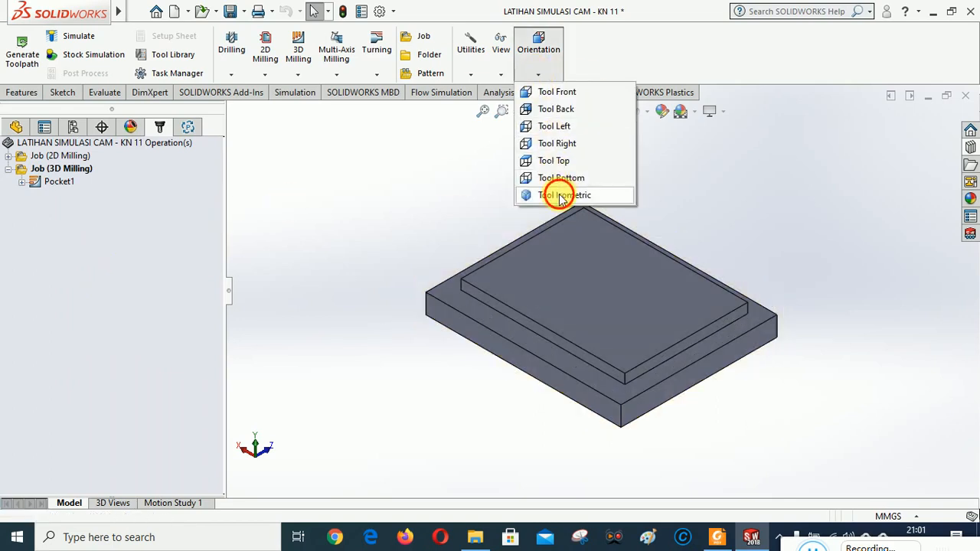
pyautogui.click(558, 196)
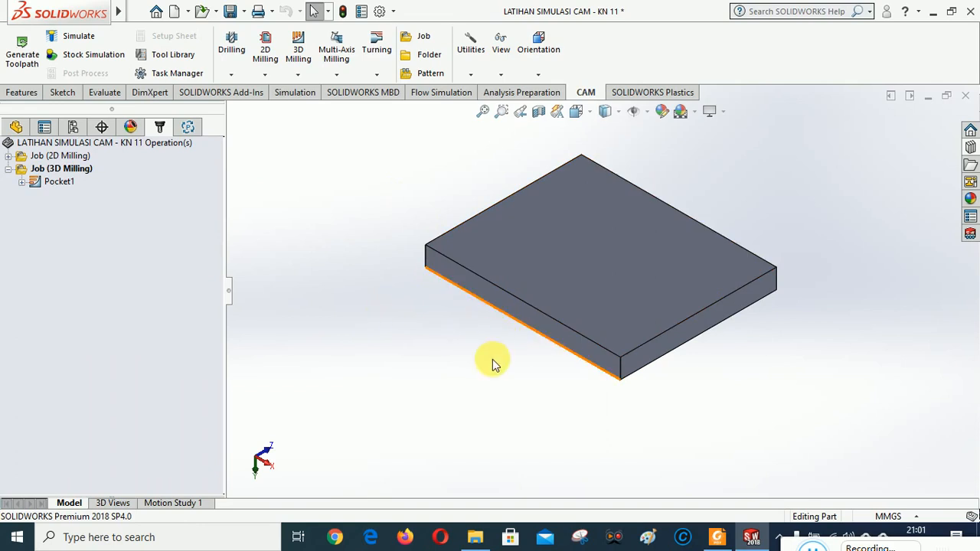
# - Set the 3D milling job's WCS orientation to the upper face of the plate's raised step, and apply the Tool Isometric orientation
pyautogui.rightClick(49, 168)
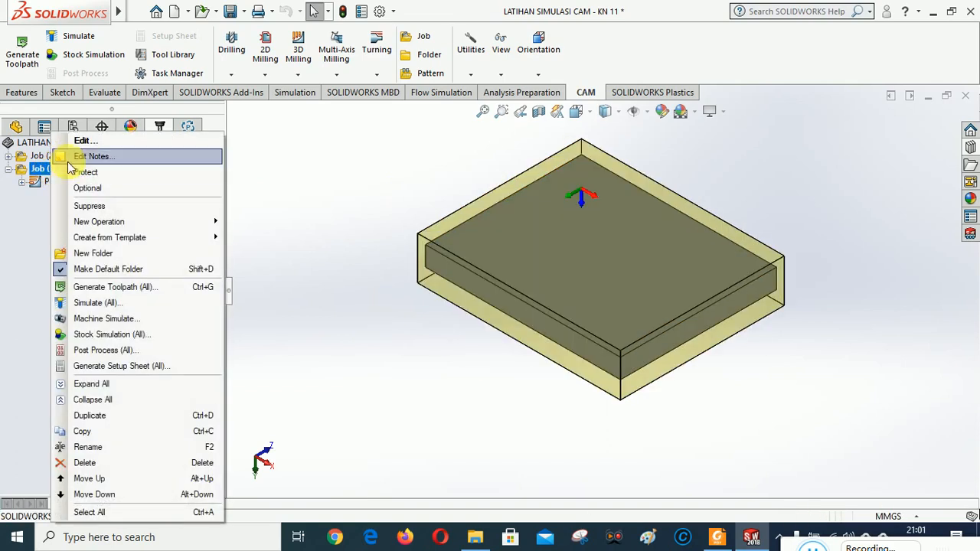
pyautogui.click(84, 140)
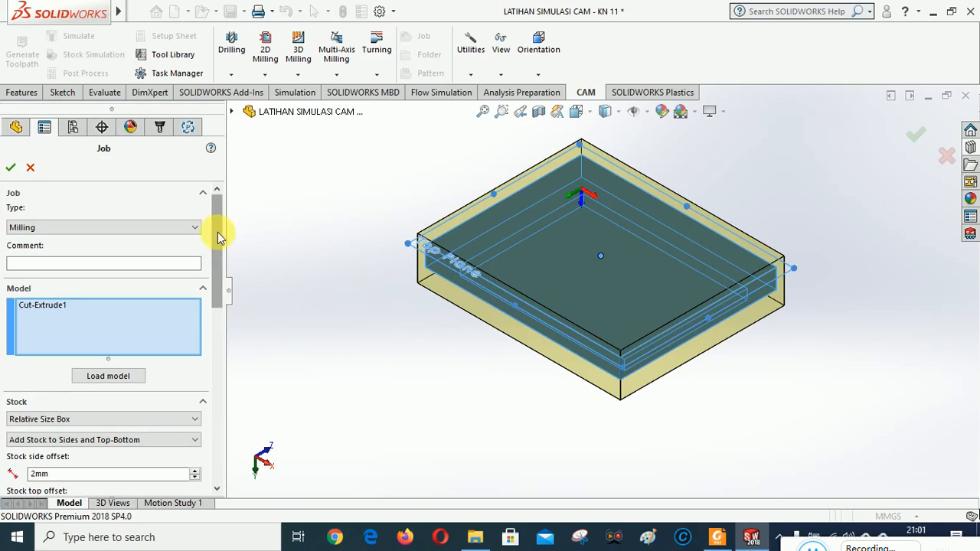
pyautogui.moveTo(219, 222); pyautogui.dragTo(225, 339)
pyautogui.click(77, 336)
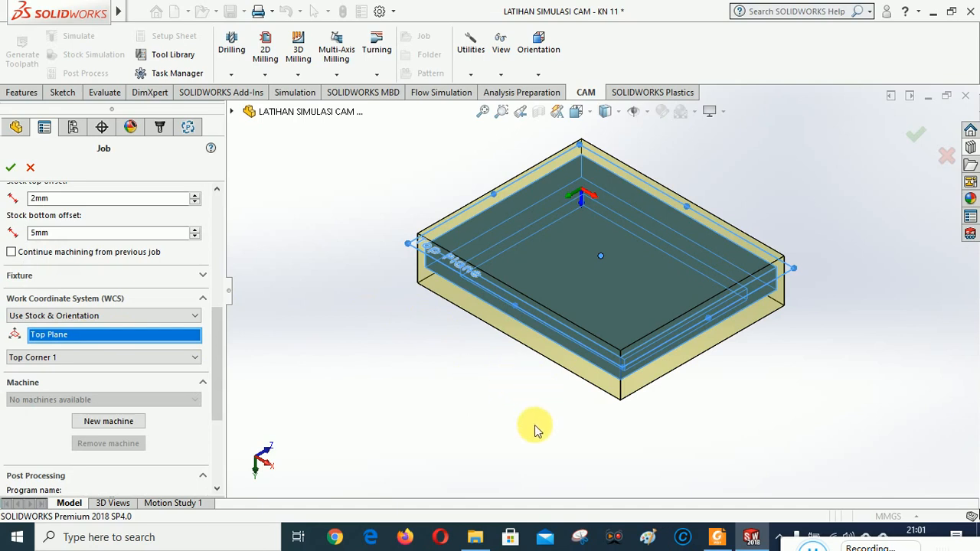
pyautogui.moveTo(507, 385); pyautogui.dragTo(573, 192, button='middle')
pyautogui.moveTo(578, 383); pyautogui.dragTo(554, 204, button='middle')
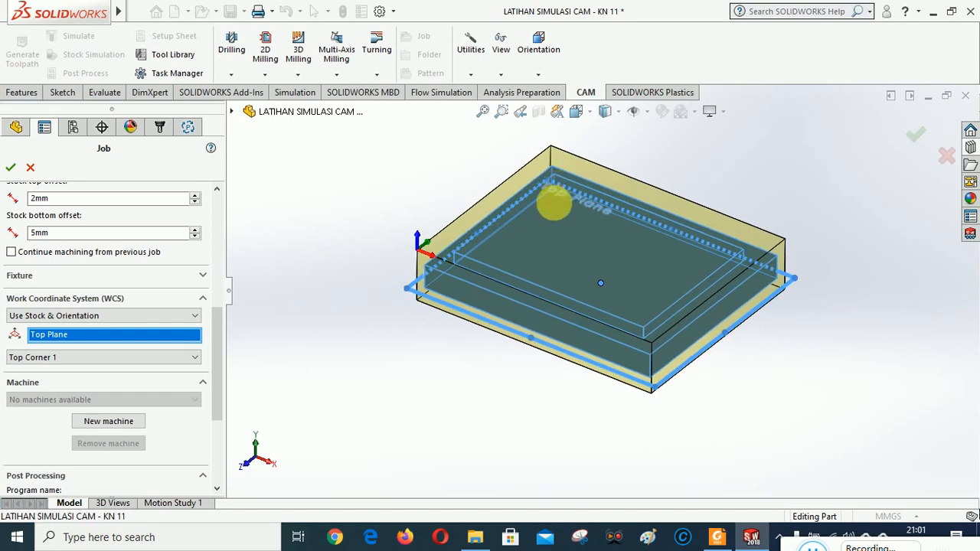
pyautogui.click(576, 253)
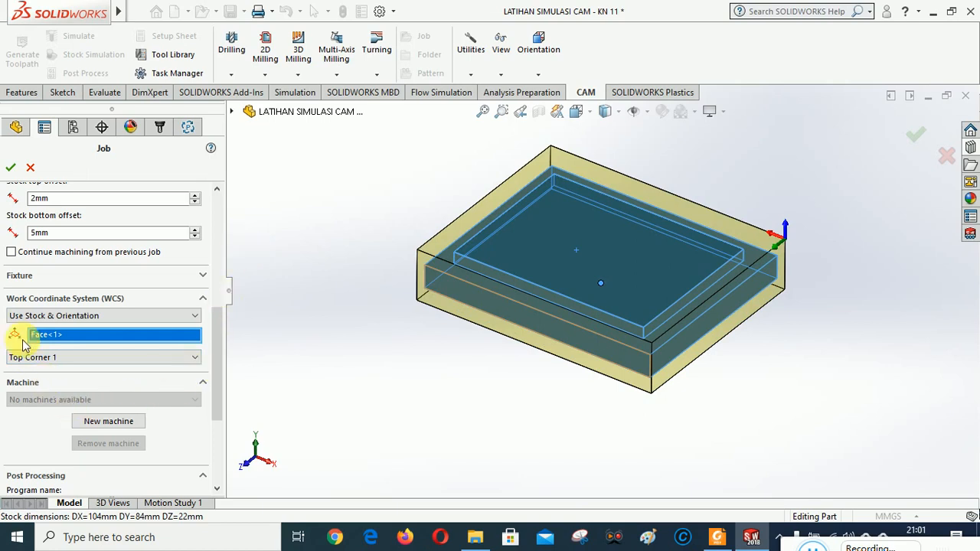
pyautogui.click(10, 170)
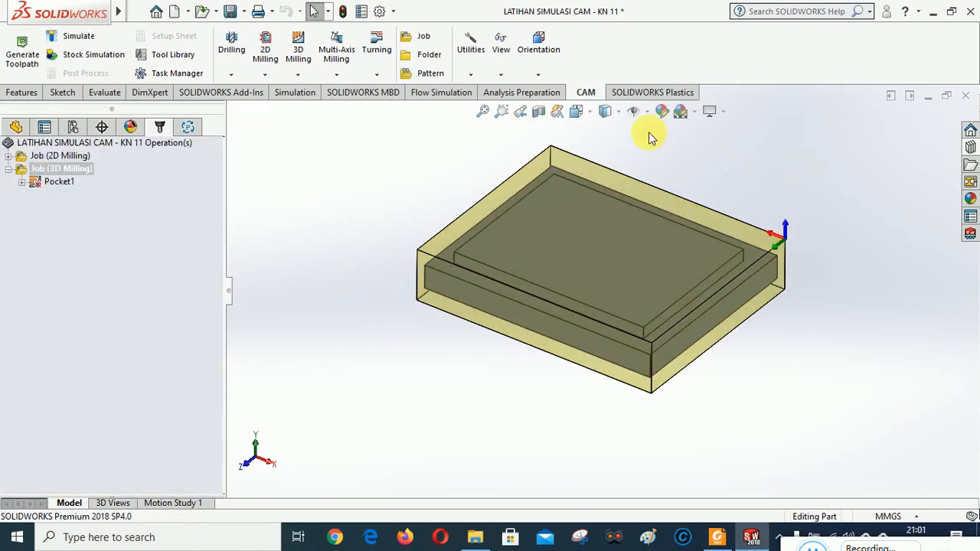
pyautogui.click(539, 77)
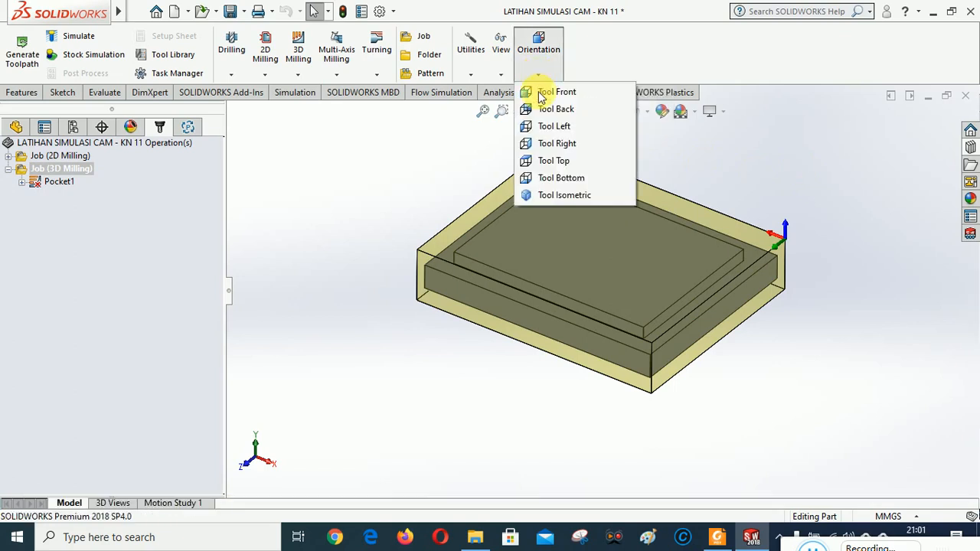
pyautogui.click(558, 194)
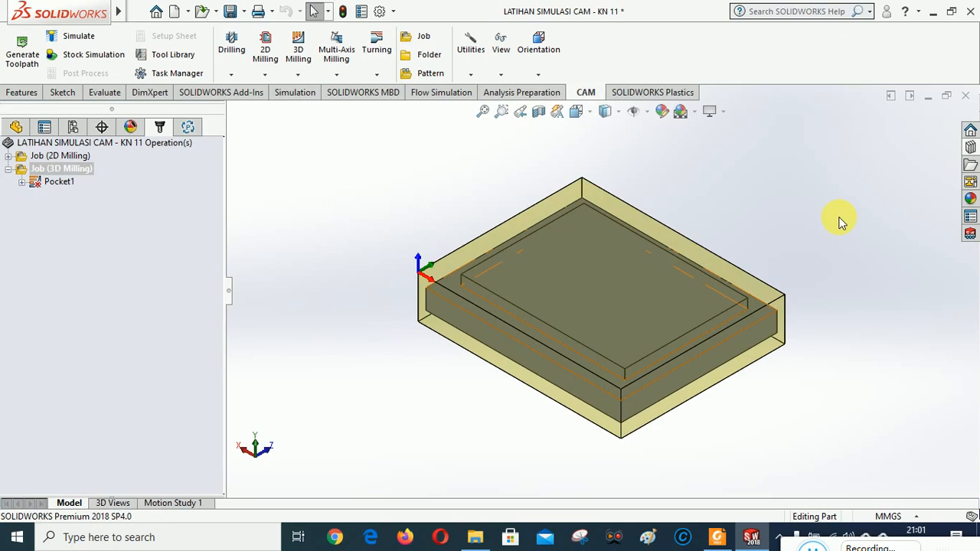
# - Recalculate the Pocket1 toolpath by accepting its existing settings, and collapse the 3D milling job
pyautogui.rightClick(51, 184)
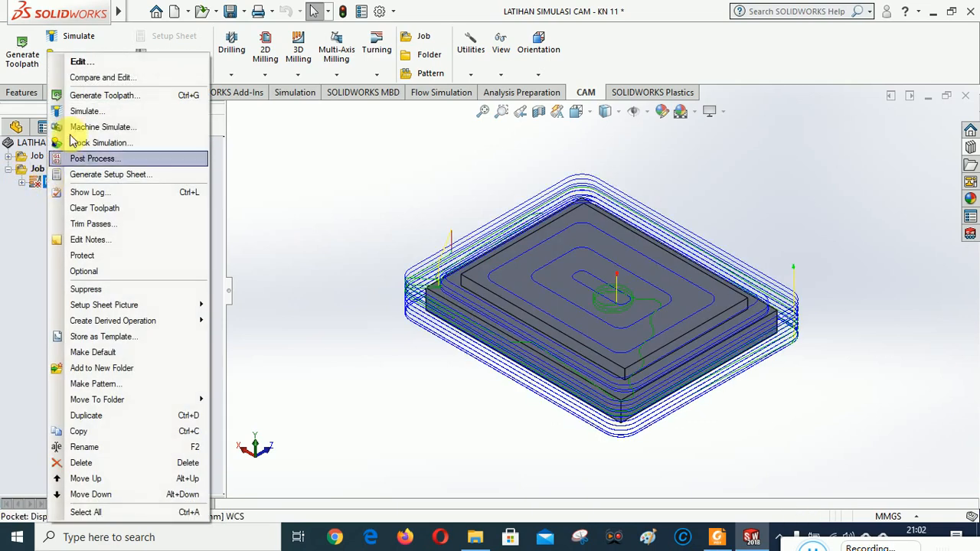
pyautogui.click(77, 61)
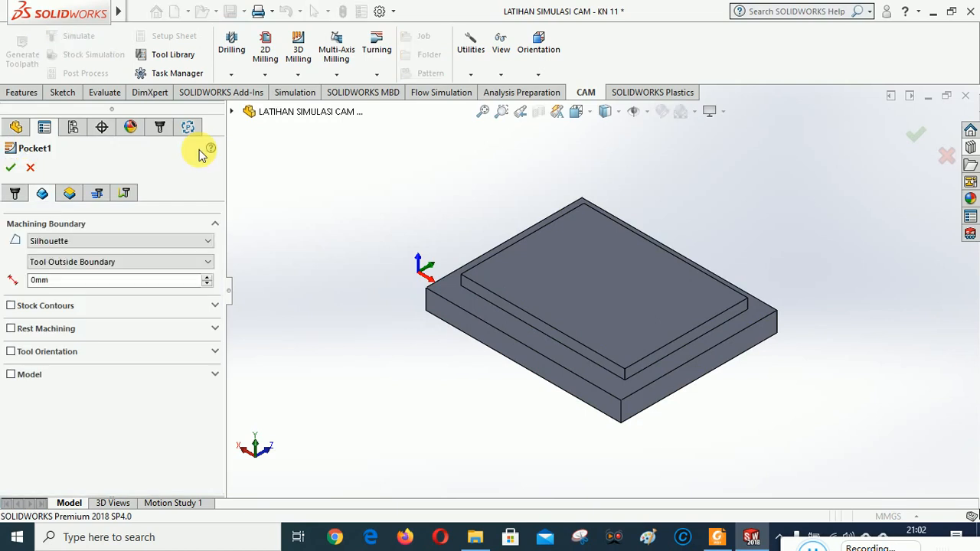
pyautogui.click(11, 170)
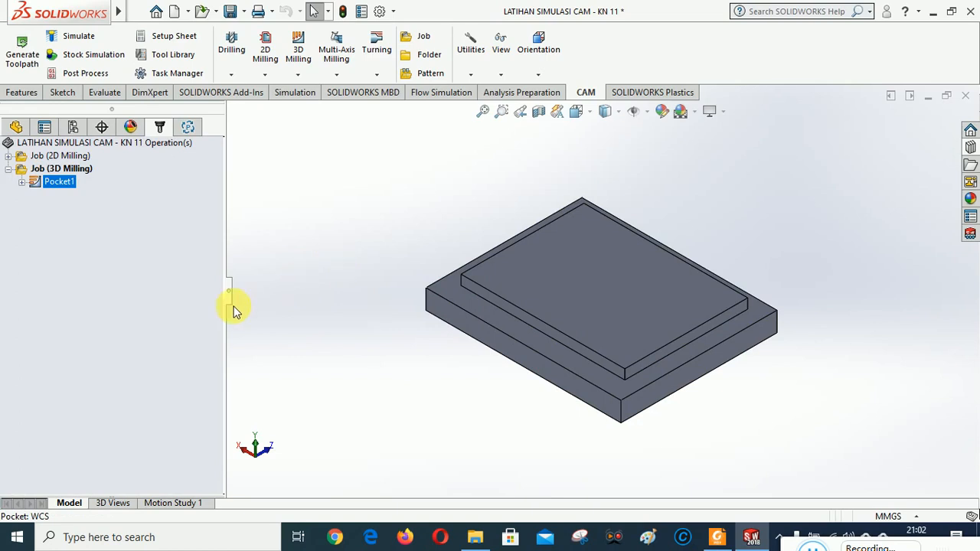
pyautogui.click(9, 170)
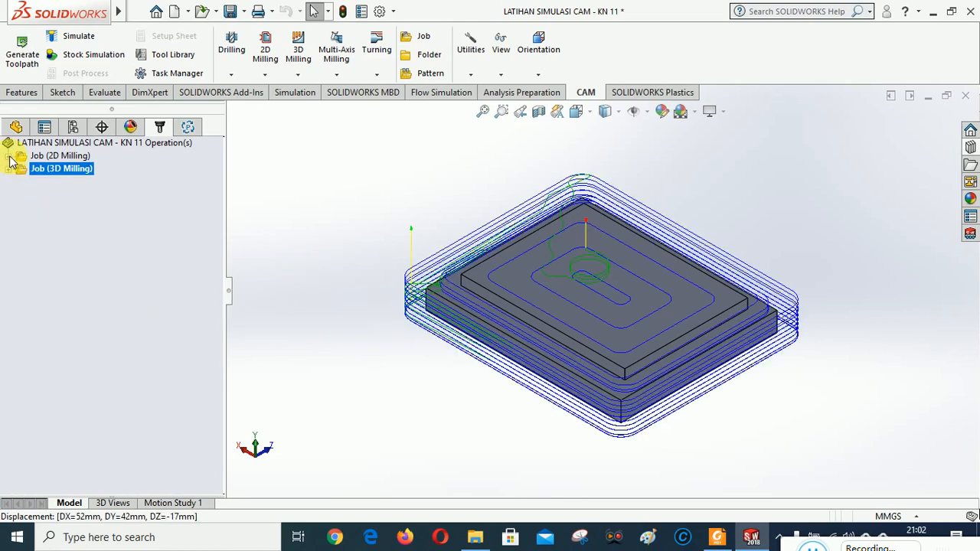
pyautogui.click(9, 156)
pyautogui.click(9, 157)
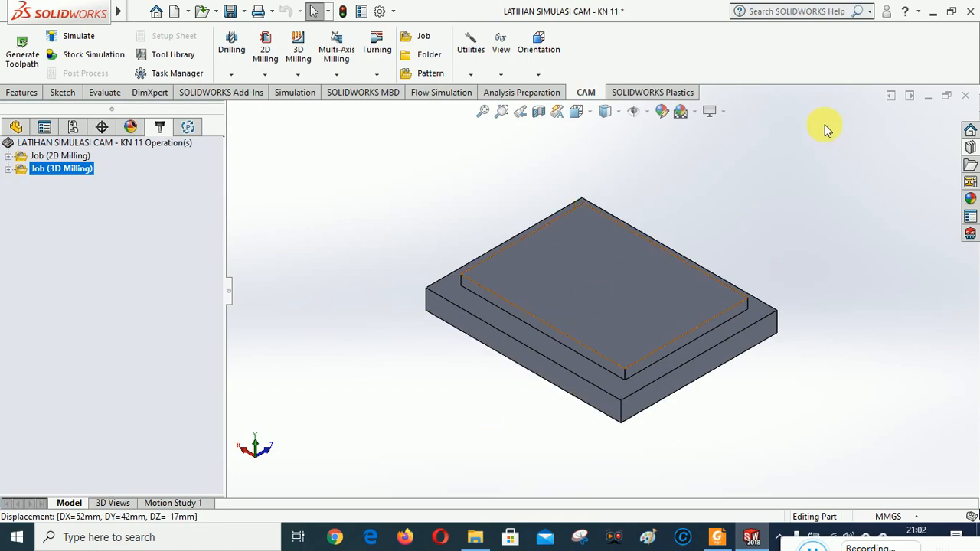
pyautogui.click(501, 77)
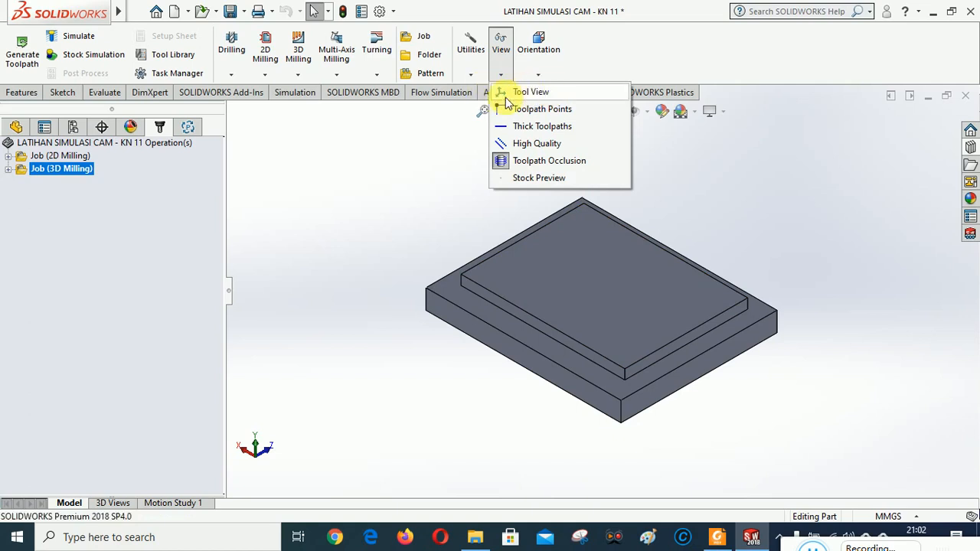
pyautogui.click(492, 210)
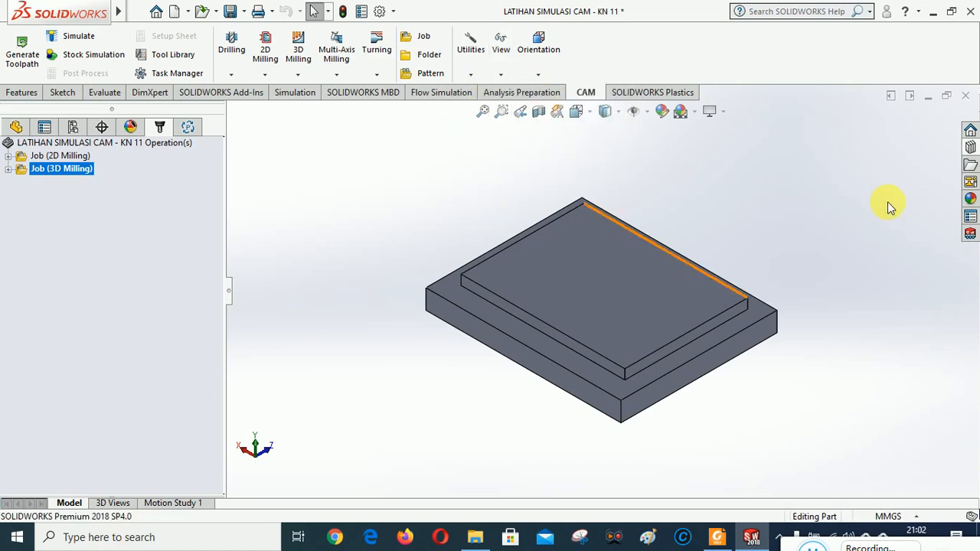
# - Start a new milling job for the plate and open the choices for additional stock
pyautogui.click(423, 37)
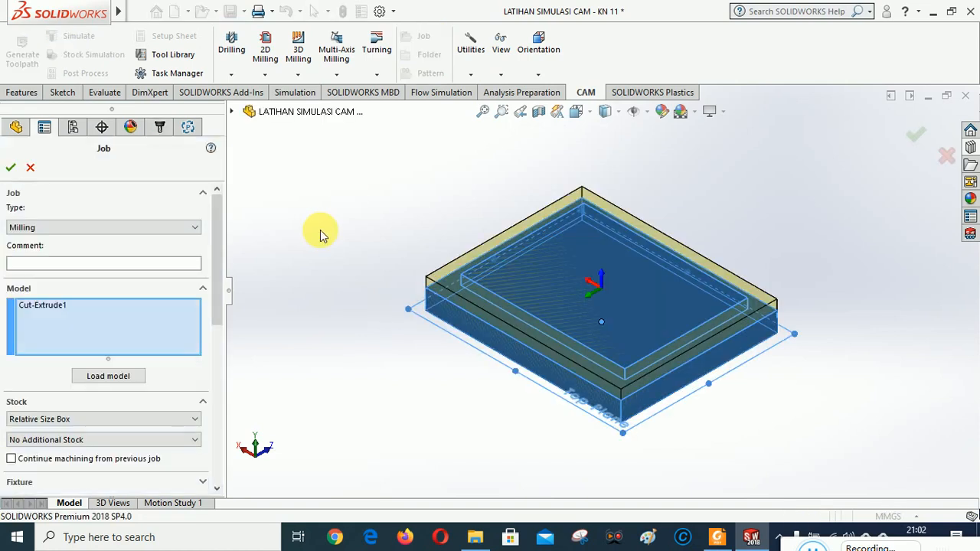
pyautogui.moveTo(216, 237); pyautogui.dragTo(219, 303)
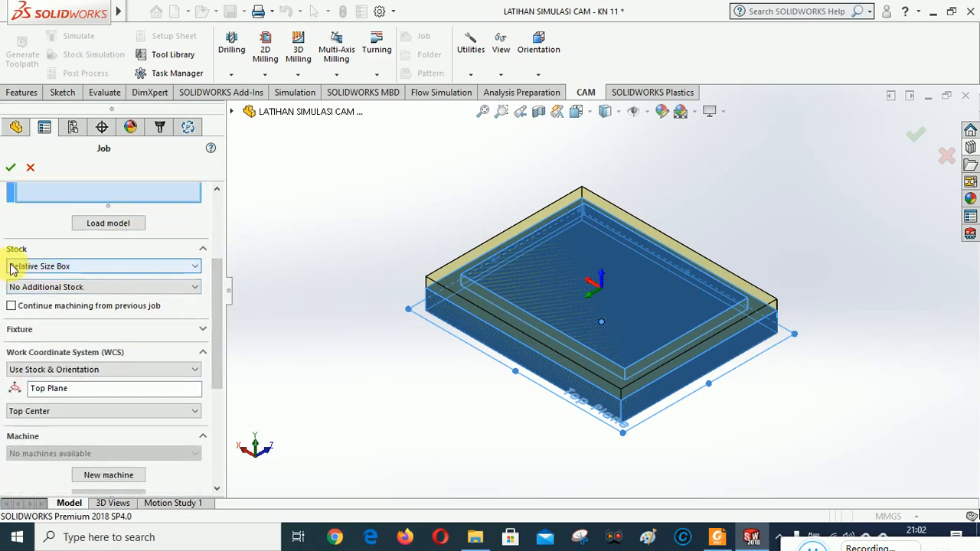
pyautogui.click(85, 287)
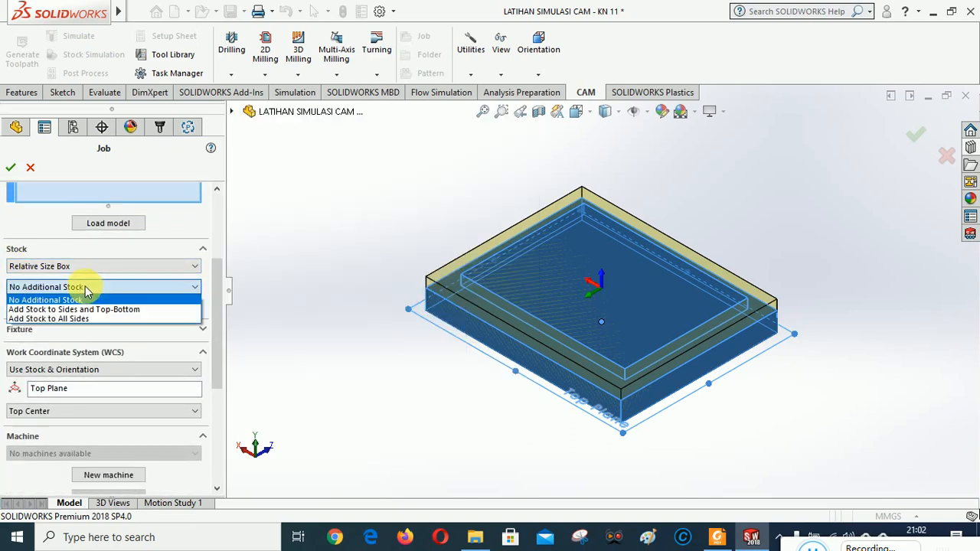
# - Add stock to the sides and top-bottom of the relative size box, with a 2 mm stock side offset
pyautogui.click(66, 309)
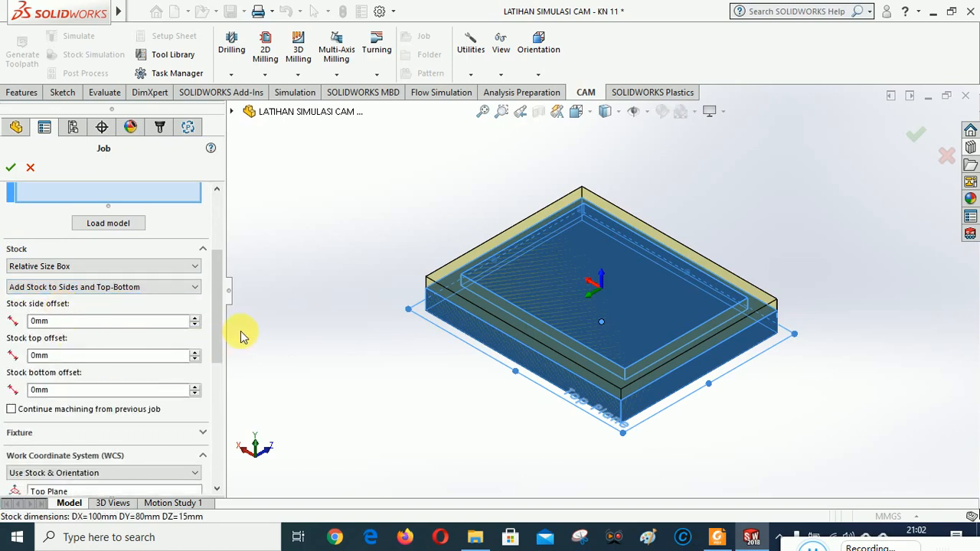
pyautogui.click(38, 321)
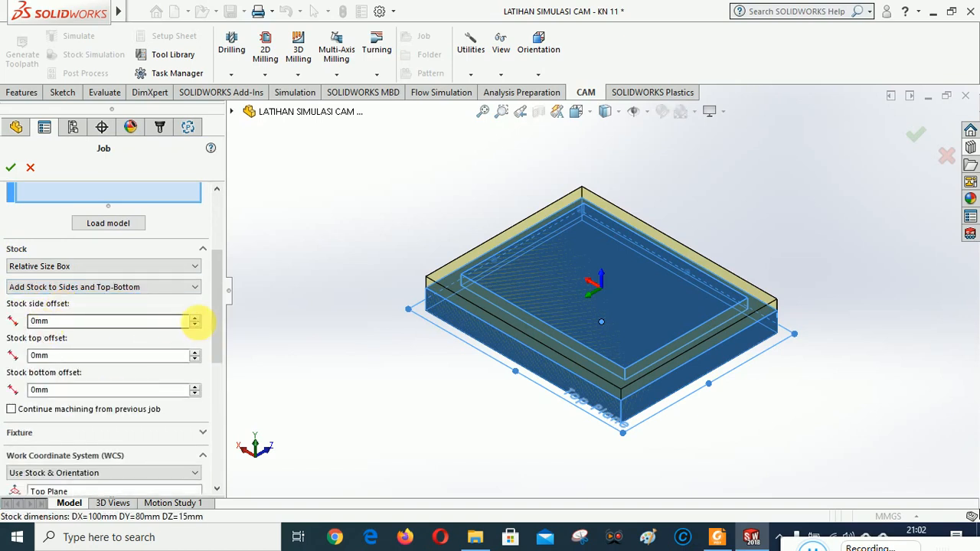
pyautogui.click(196, 318)
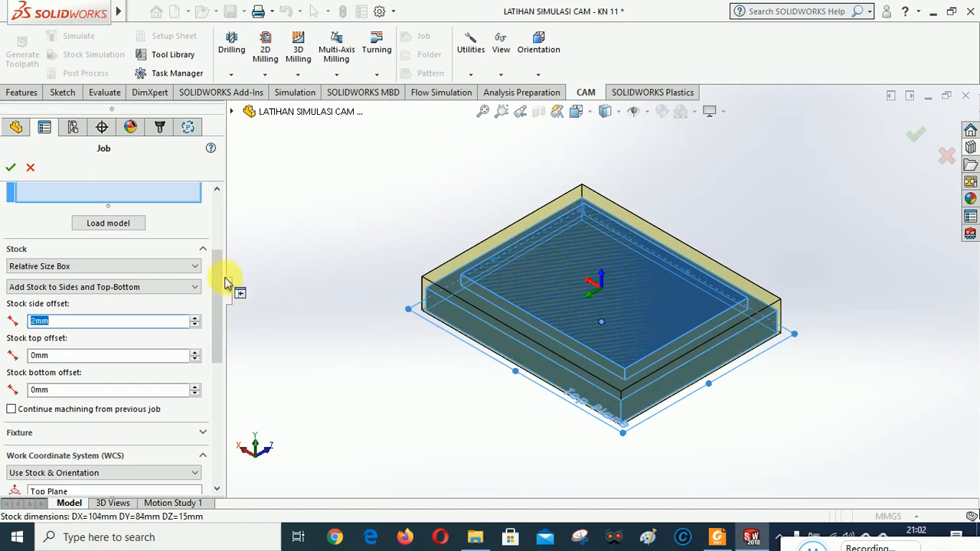
# - Orient the work coordinate system to the plate's large flat face instead of the Top Plane, with its origin at Top Corner 1
pyautogui.moveTo(219, 263); pyautogui.dragTo(219, 344)
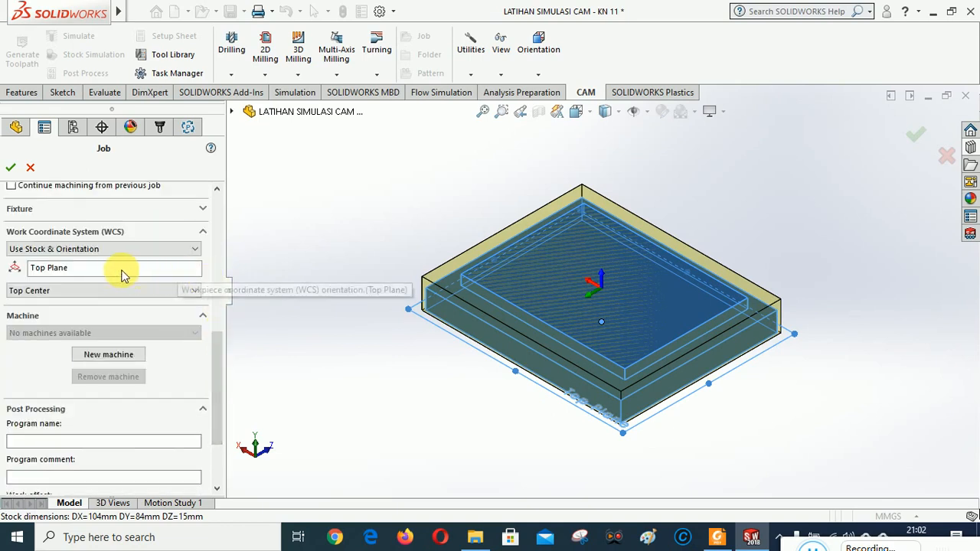
pyautogui.click(57, 270)
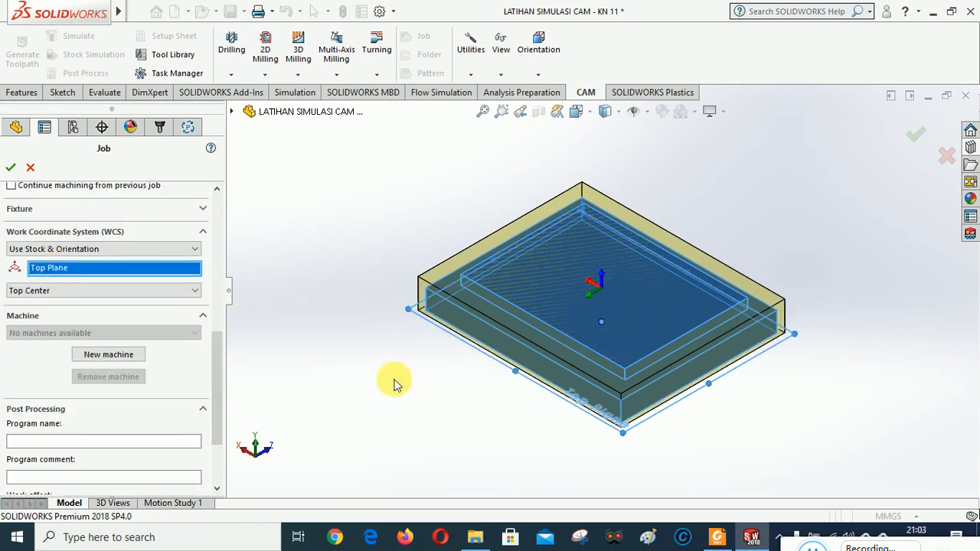
pyautogui.moveTo(527, 417); pyautogui.dragTo(555, 166, button='middle')
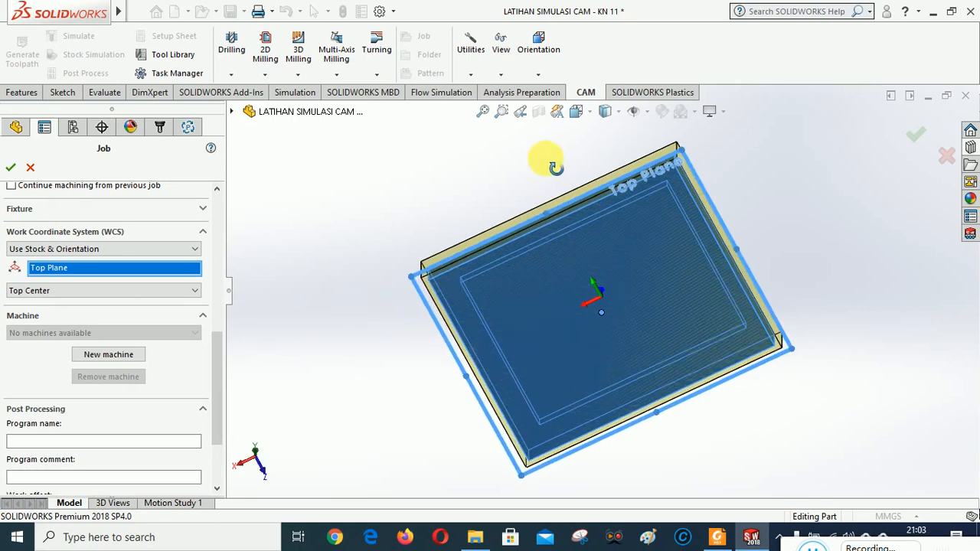
pyautogui.moveTo(650, 374); pyautogui.dragTo(580, 314, button='middle')
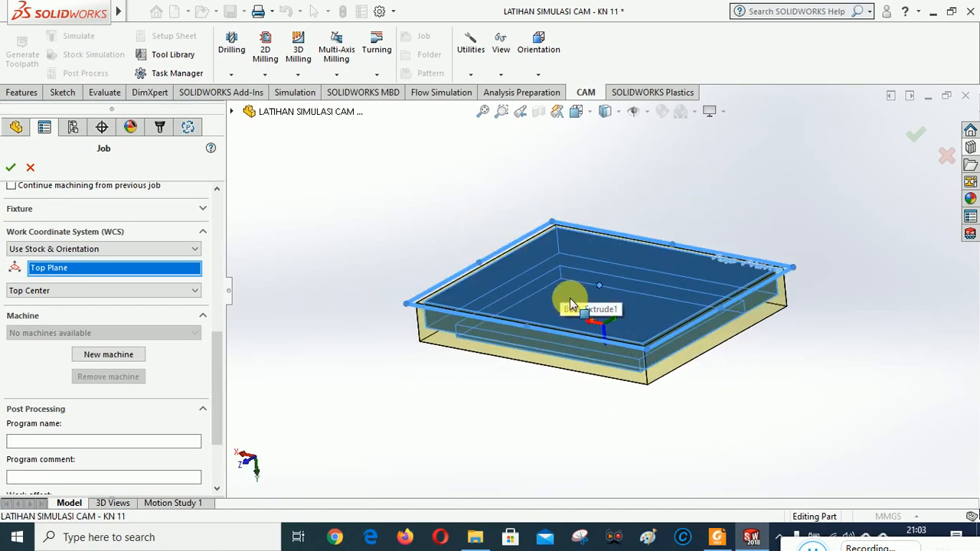
pyautogui.click(559, 285)
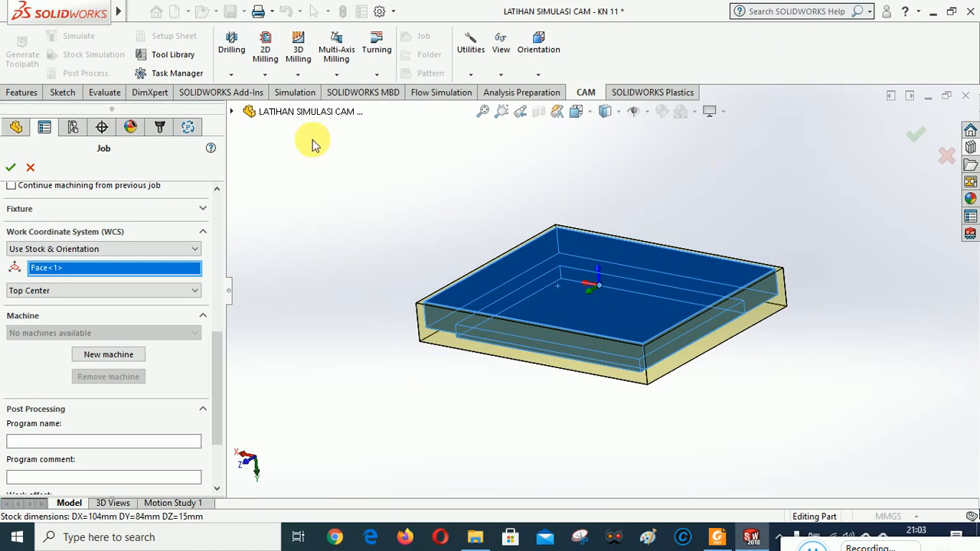
pyautogui.click(92, 293)
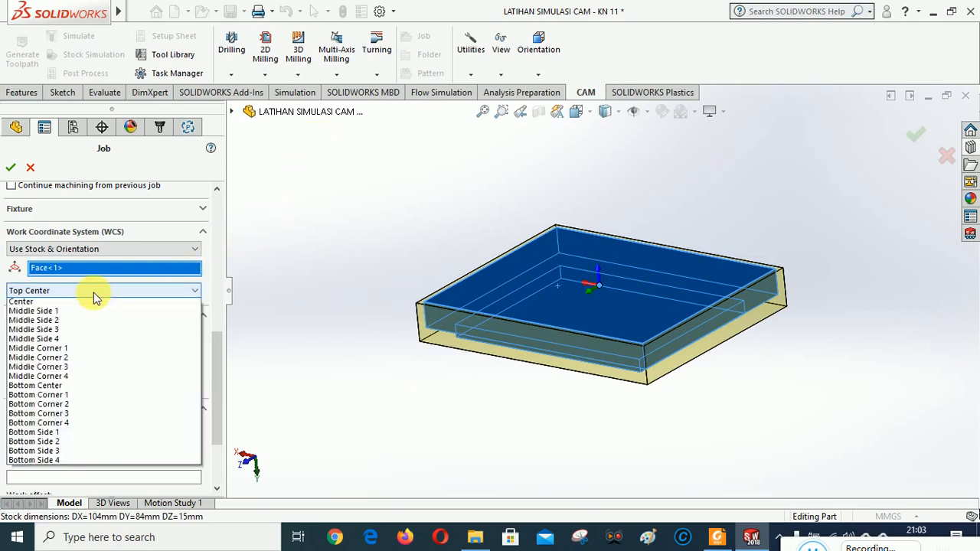
pyautogui.click(52, 314)
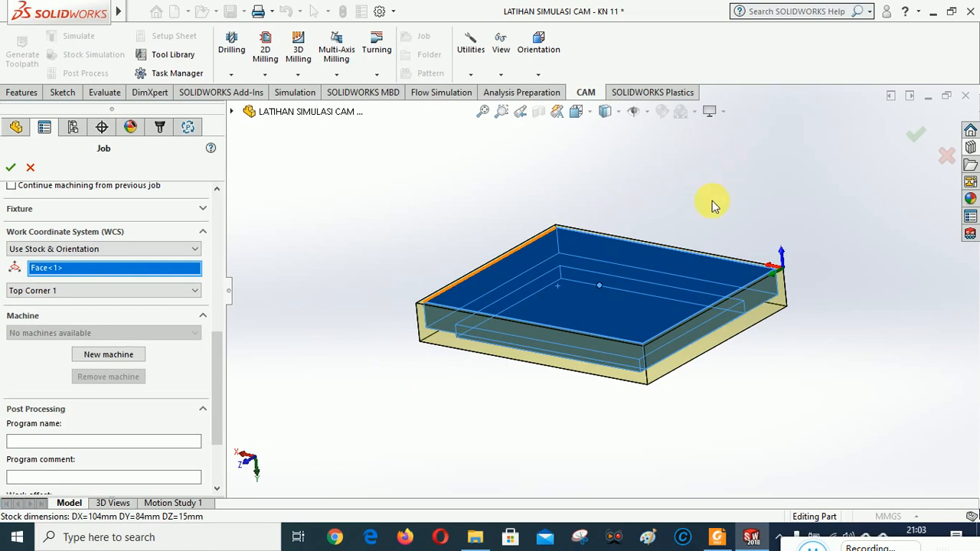
pyautogui.moveTo(712, 209); pyautogui.dragTo(718, 232, button='middle')
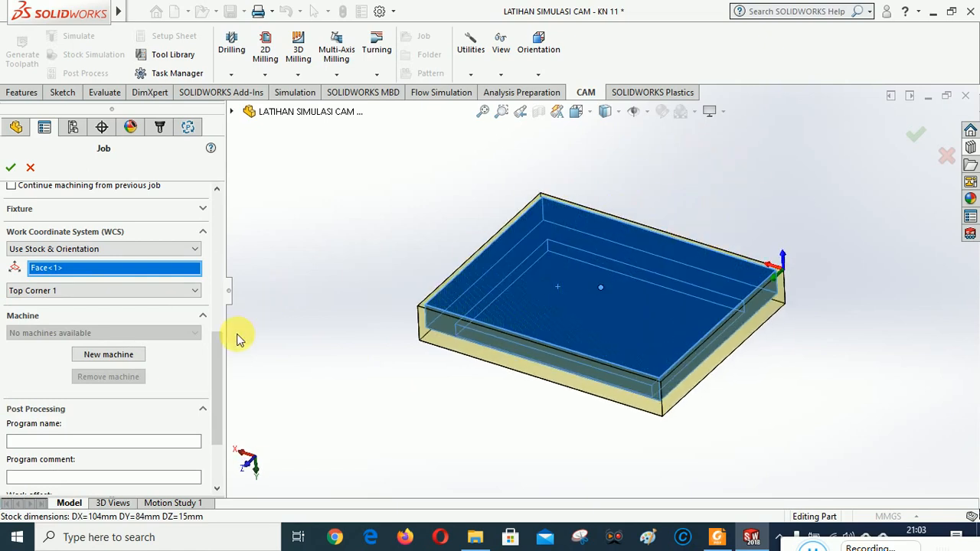
# - Set the stock top offset to 5 mm
pyautogui.moveTo(217, 368); pyautogui.dragTo(217, 301)
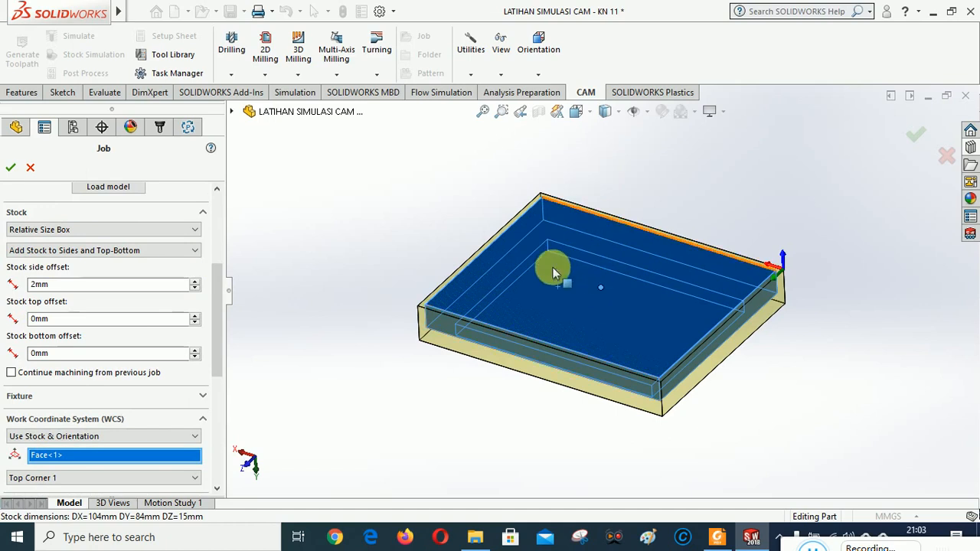
pyautogui.click(195, 316)
pyautogui.click(195, 316)
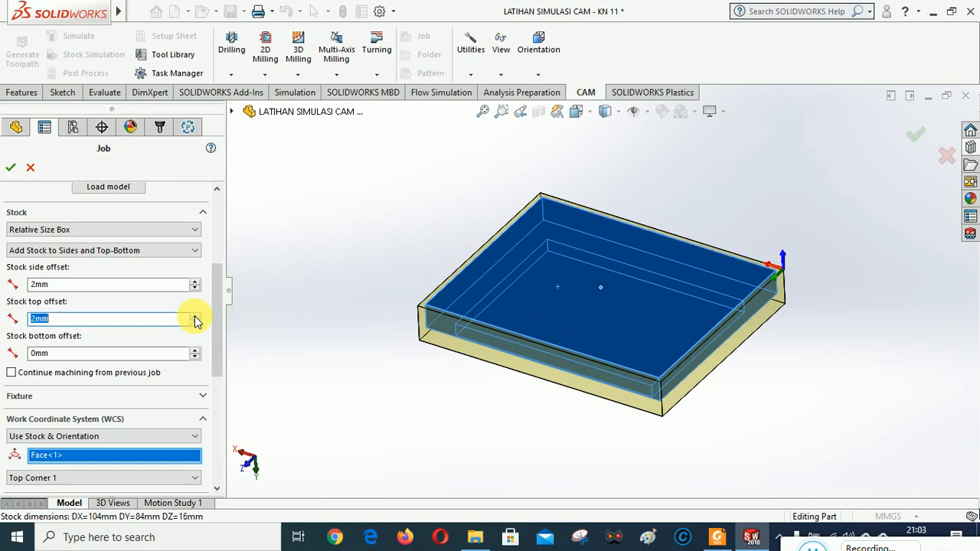
pyautogui.click(195, 316)
pyautogui.click(195, 316)
pyautogui.click(195, 316)
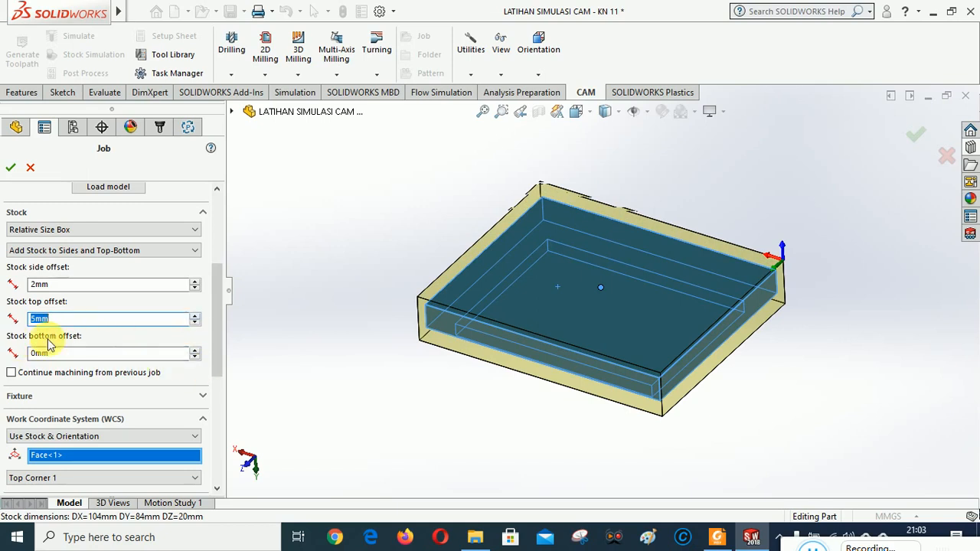
# - Set the stock bottom offset to -16 mm, checking the stock against the plate in a side view
pyautogui.click(574, 115)
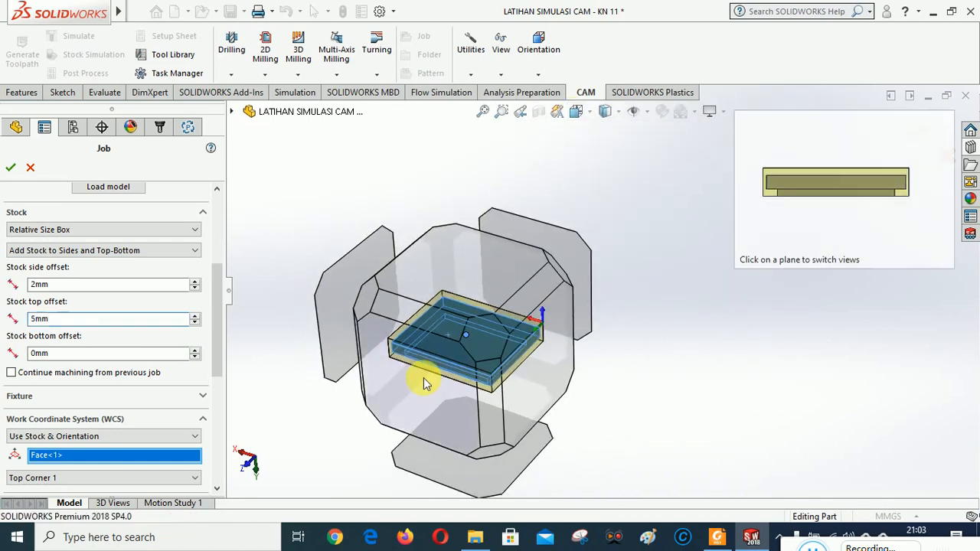
pyautogui.click(434, 388)
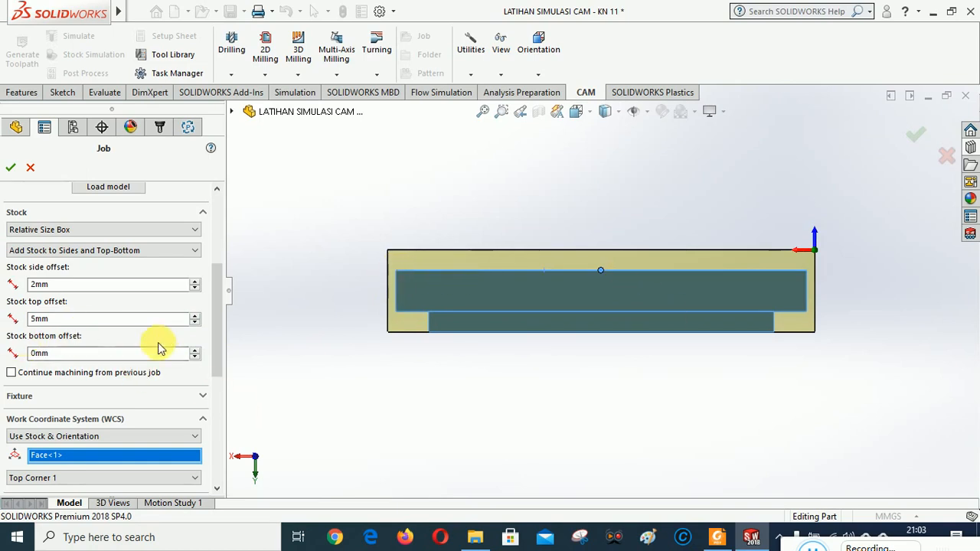
pyautogui.click(196, 357)
pyautogui.click(196, 358)
pyautogui.click(196, 357)
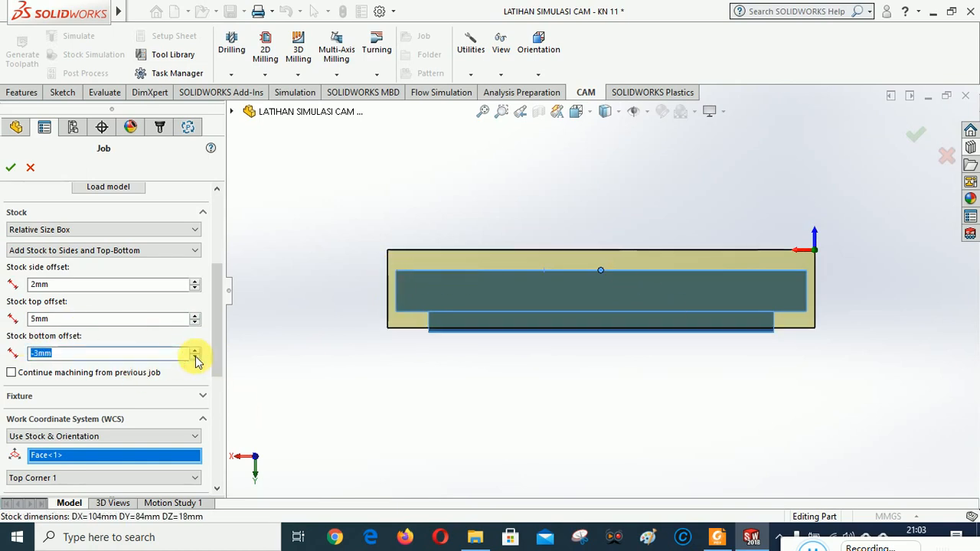
pyautogui.click(196, 357)
pyautogui.click(196, 358)
pyautogui.click(196, 357)
pyautogui.click(196, 357)
pyautogui.click(196, 357)
pyautogui.click(196, 358)
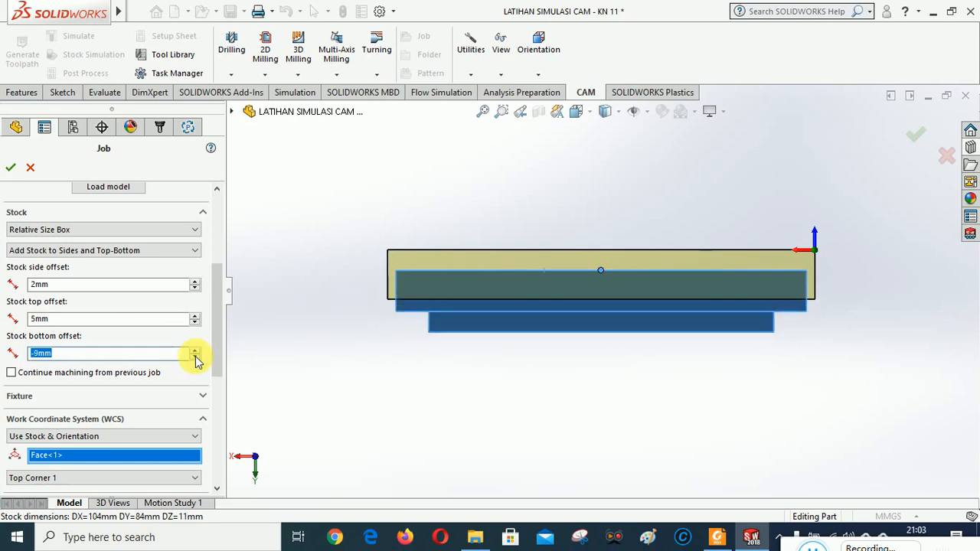
pyautogui.click(196, 357)
pyautogui.click(196, 357)
pyautogui.click(196, 357)
pyautogui.click(196, 357)
pyautogui.click(196, 358)
pyautogui.click(196, 357)
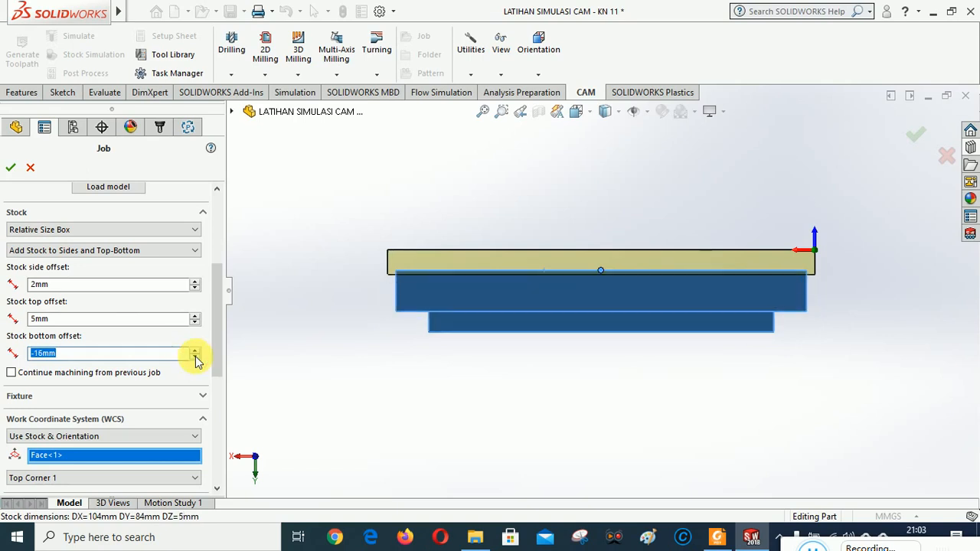
pyautogui.click(195, 357)
pyautogui.click(196, 357)
pyautogui.click(196, 357)
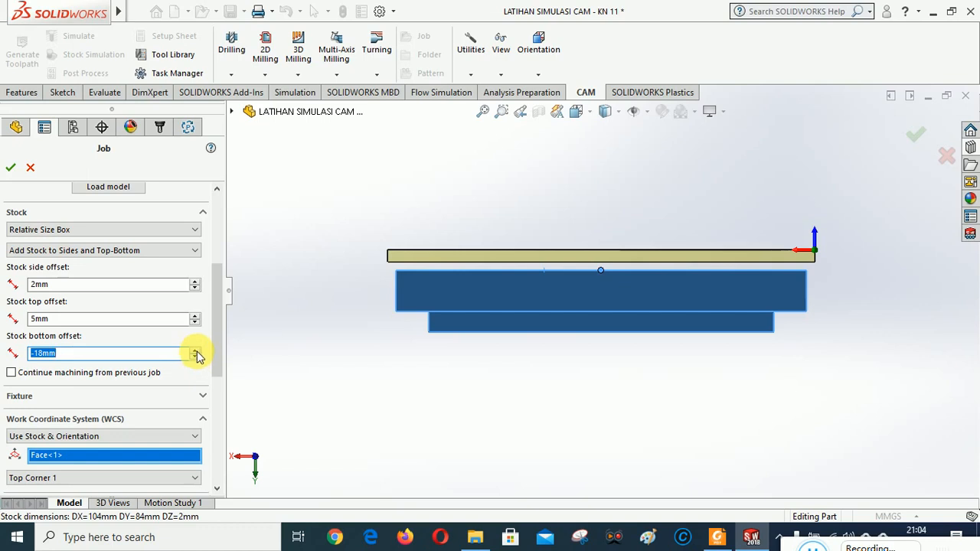
pyautogui.click(197, 350)
pyautogui.click(196, 350)
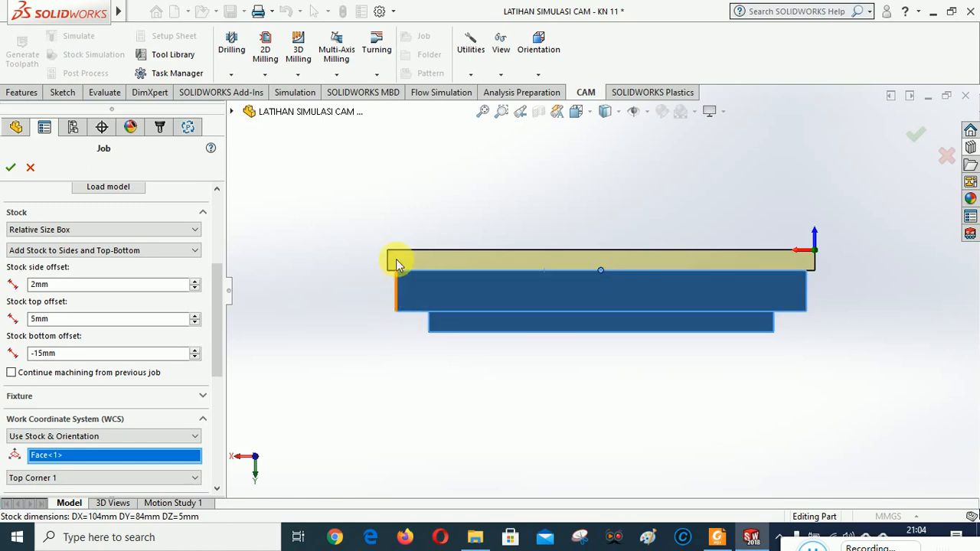
pyautogui.click(195, 358)
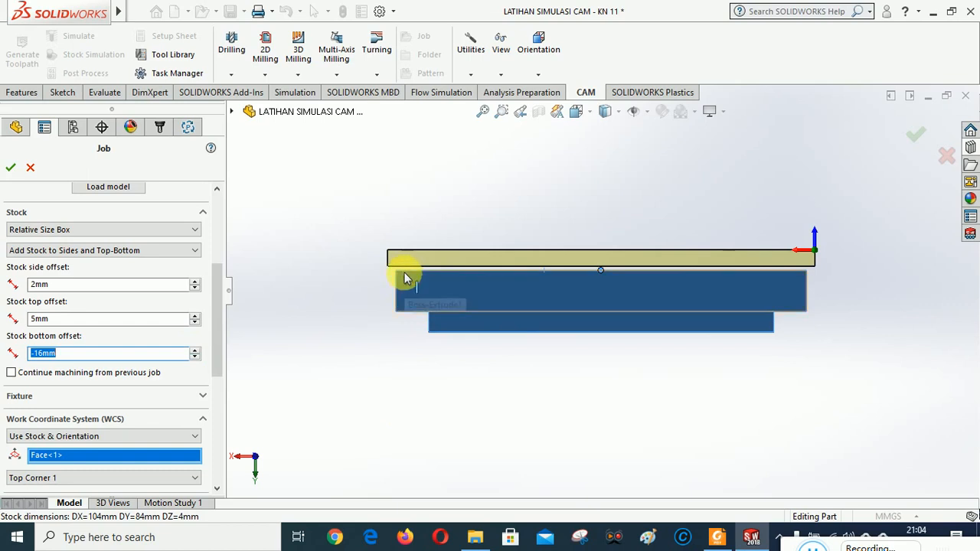
pyautogui.scroll(-5, 404, 273)
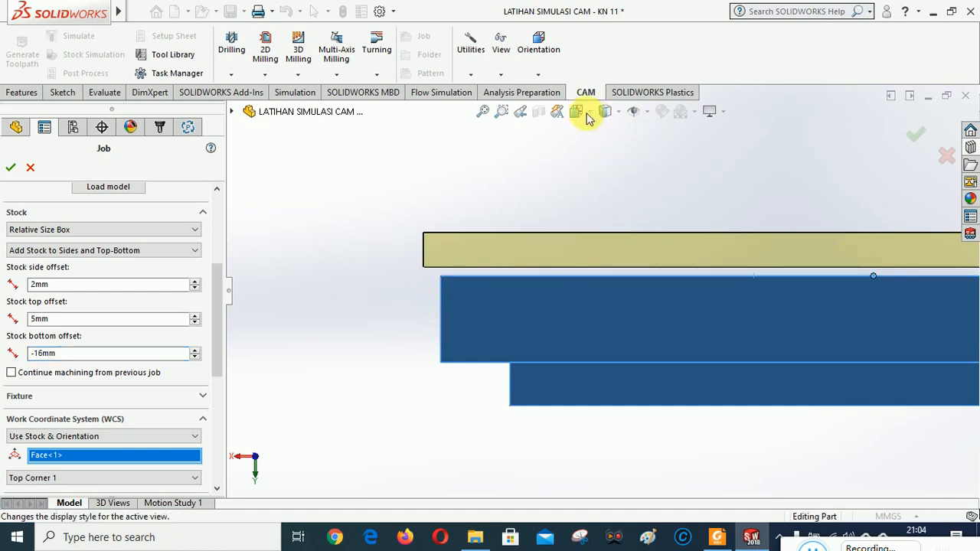
# - Enter 1011 as the post-processing program name and accept the milling job
pyautogui.click(538, 77)
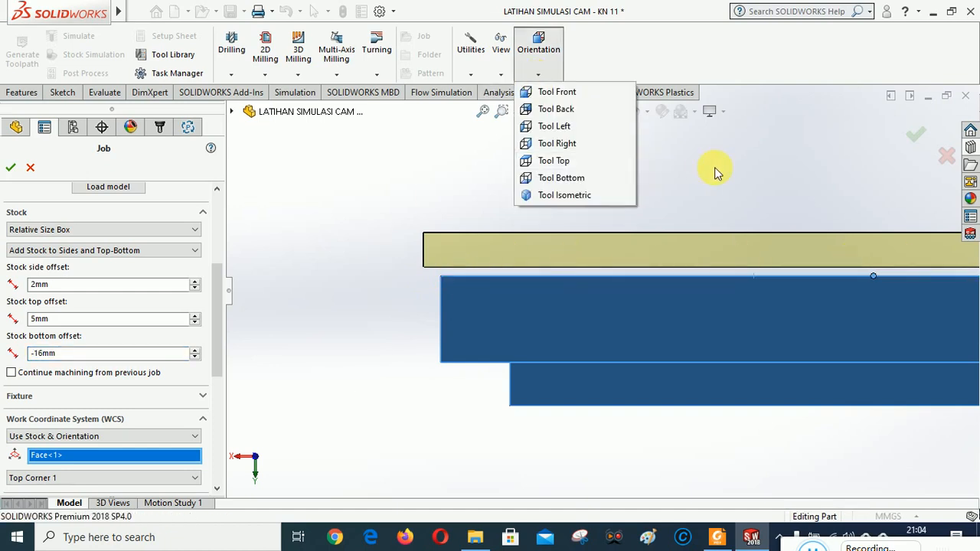
pyautogui.click(590, 113)
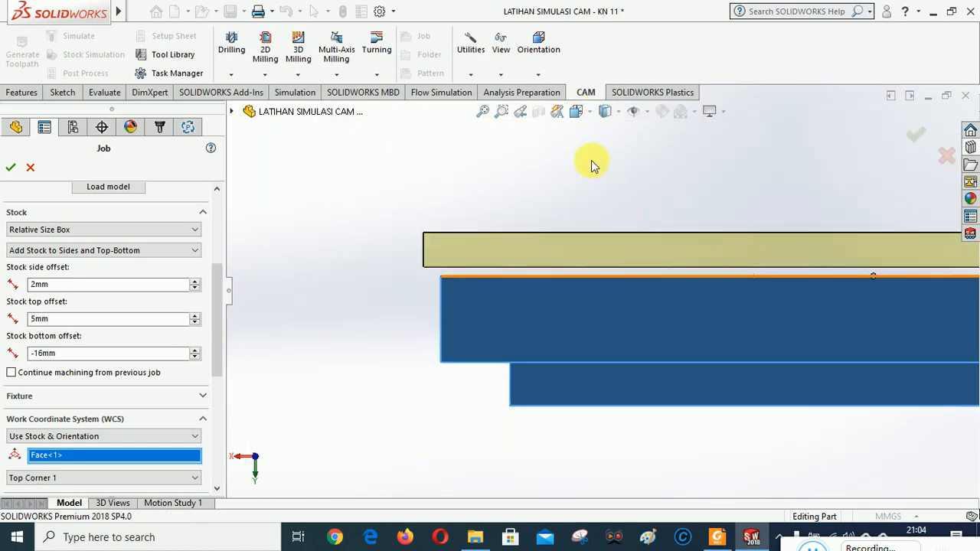
pyautogui.click(576, 114)
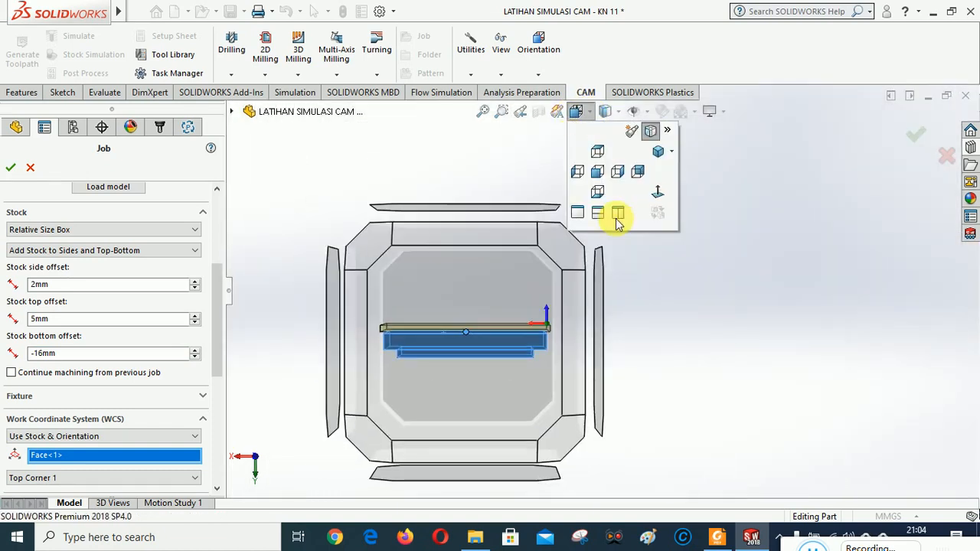
pyautogui.click(567, 247)
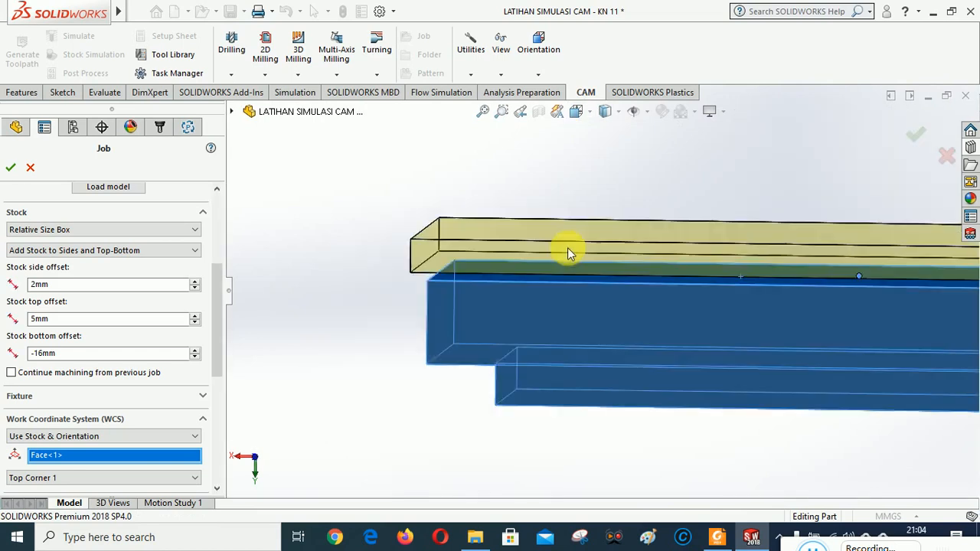
pyautogui.moveTo(218, 324); pyautogui.dragTo(225, 378)
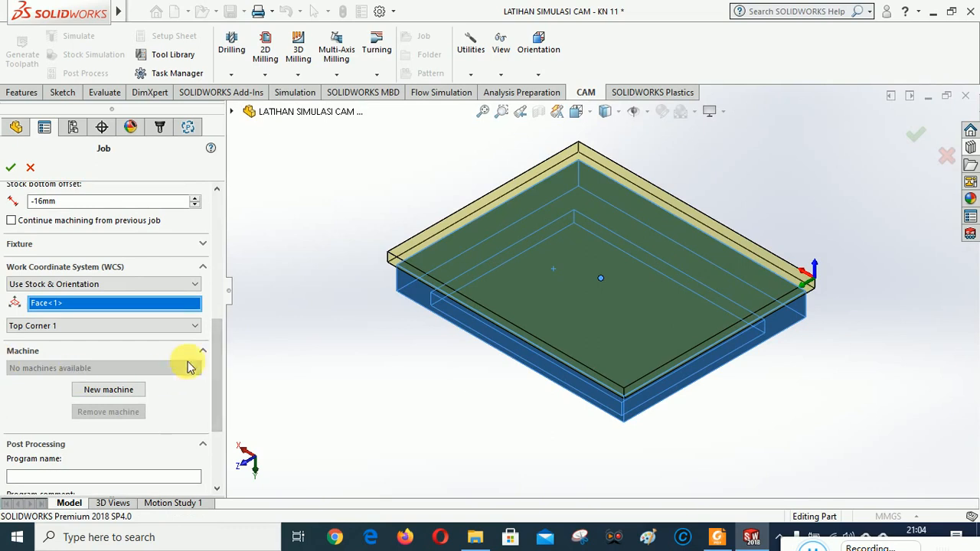
pyautogui.moveTo(214, 342); pyautogui.dragTo(194, 409)
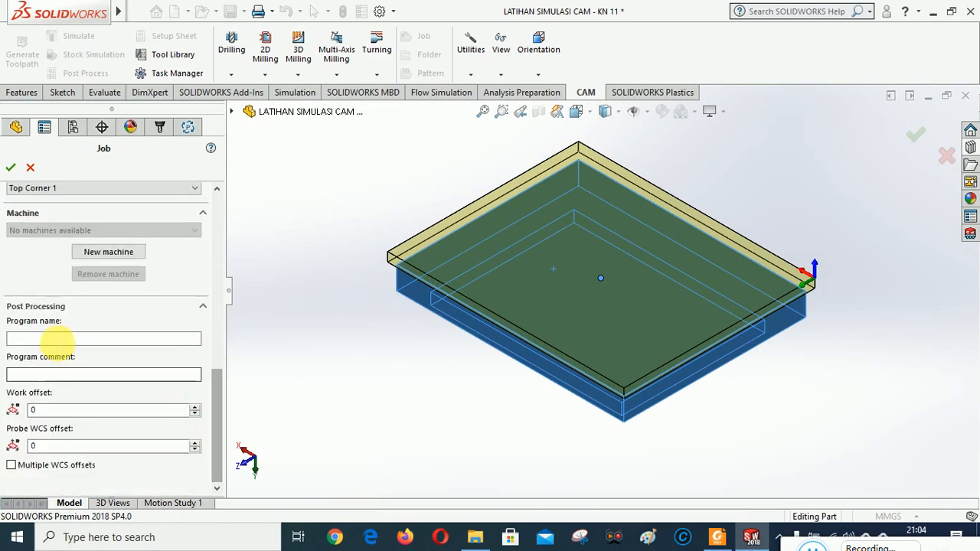
pyautogui.click(59, 337)
pyautogui.write('10')
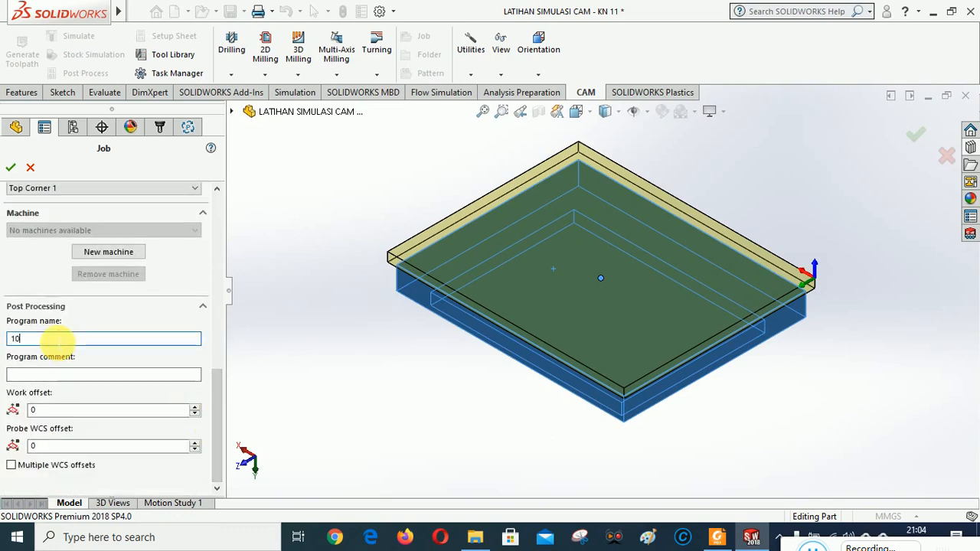
pyautogui.write('11')
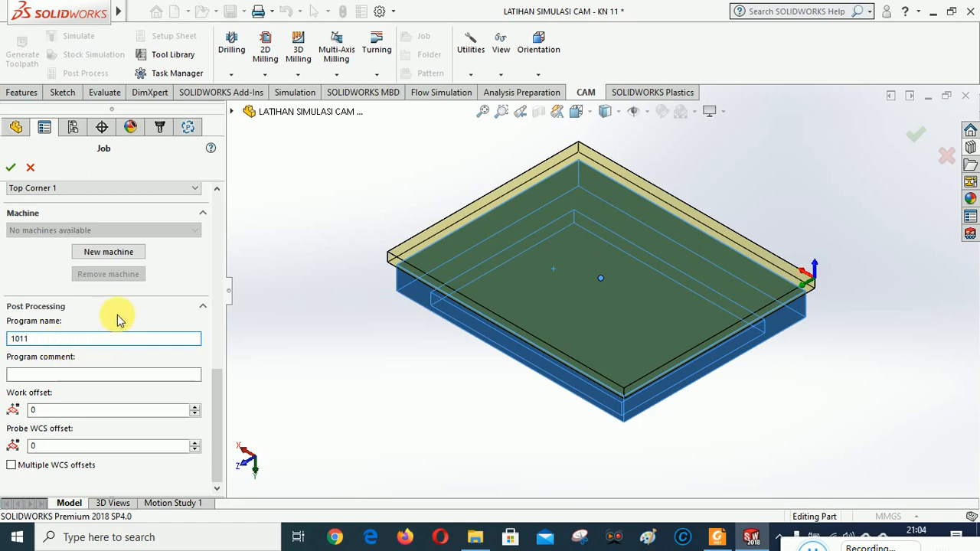
pyautogui.moveTo(220, 413); pyautogui.dragTo(230, 201)
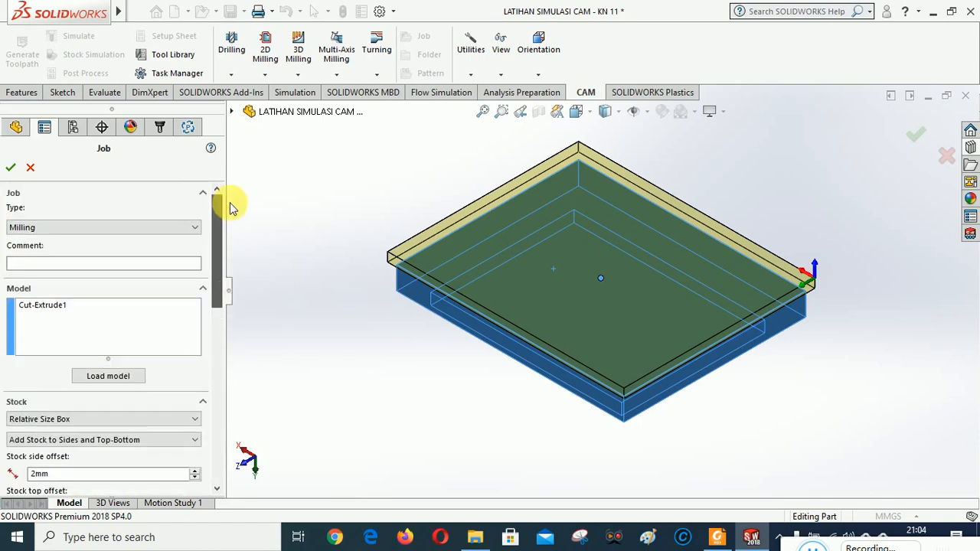
pyautogui.click(10, 167)
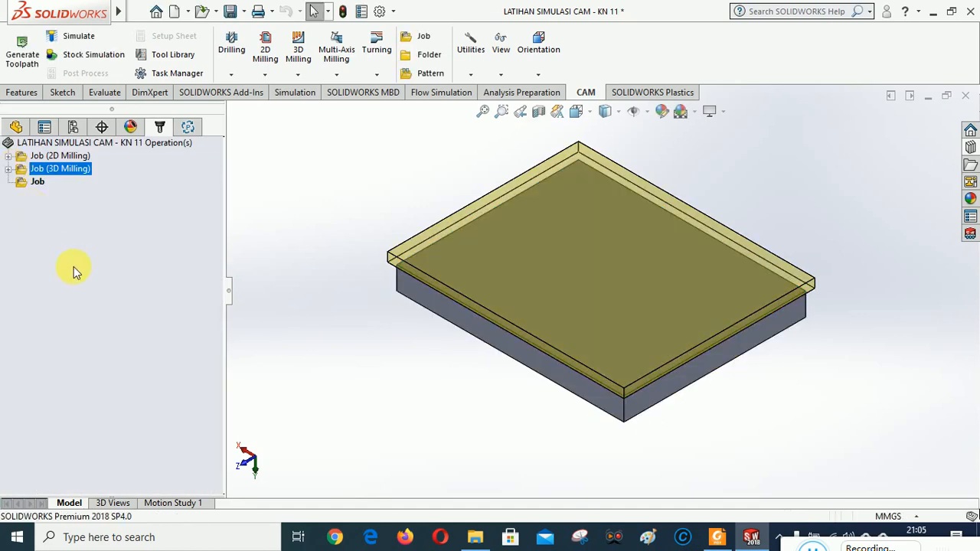
# - Rename the third milling job as Job (Finishing Bawah)
pyautogui.click(37, 182)
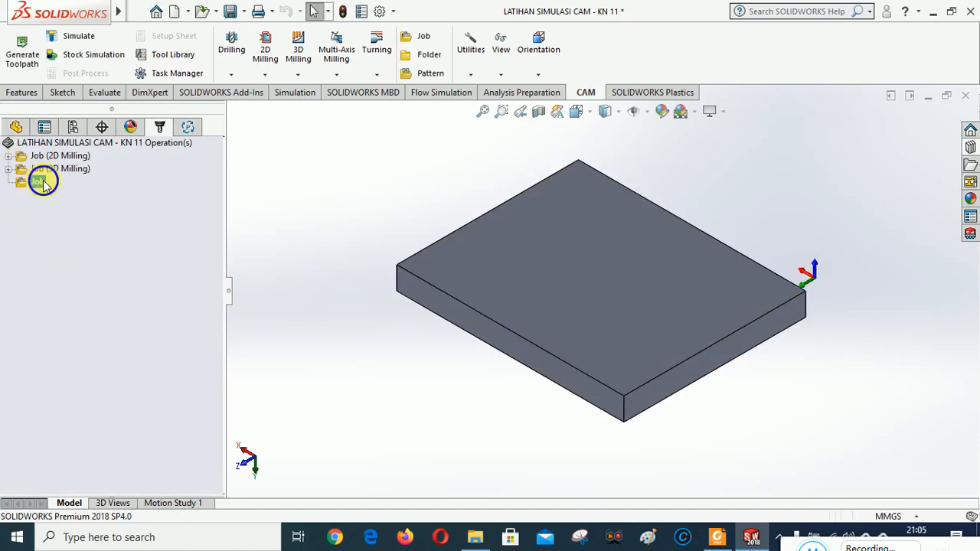
pyautogui.rightClick(43, 184)
pyautogui.click(81, 399)
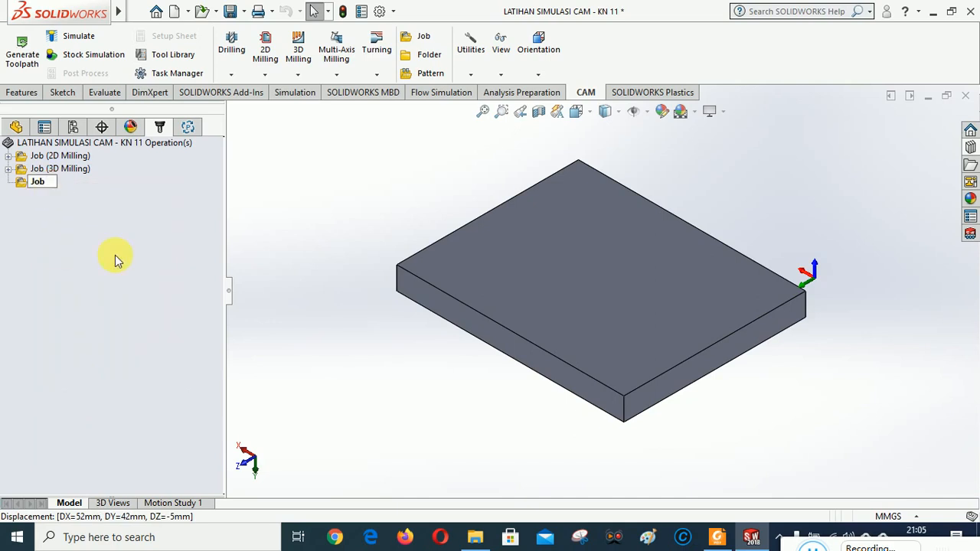
pyautogui.write('(Finishing ')
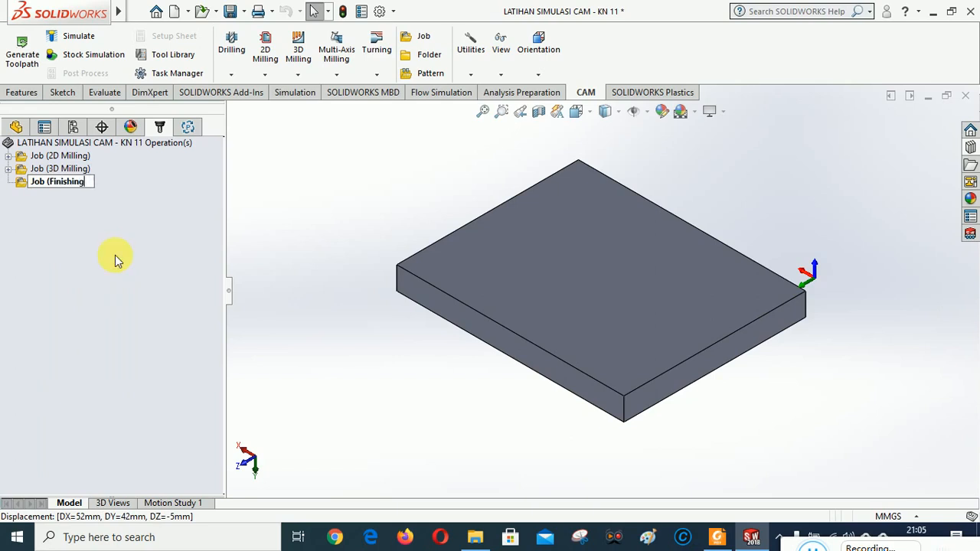
pyautogui.write('Bawah')
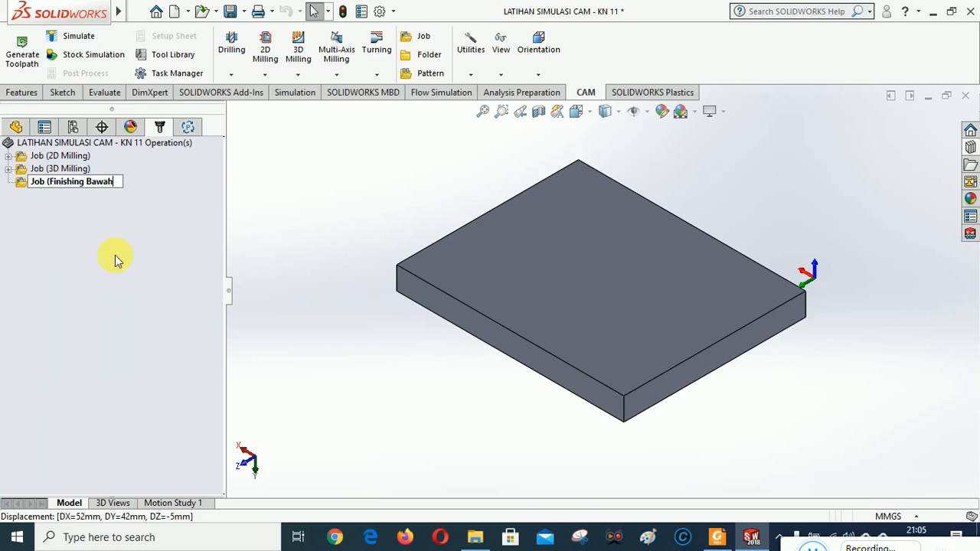
pyautogui.write(')')
pyautogui.press('Return')
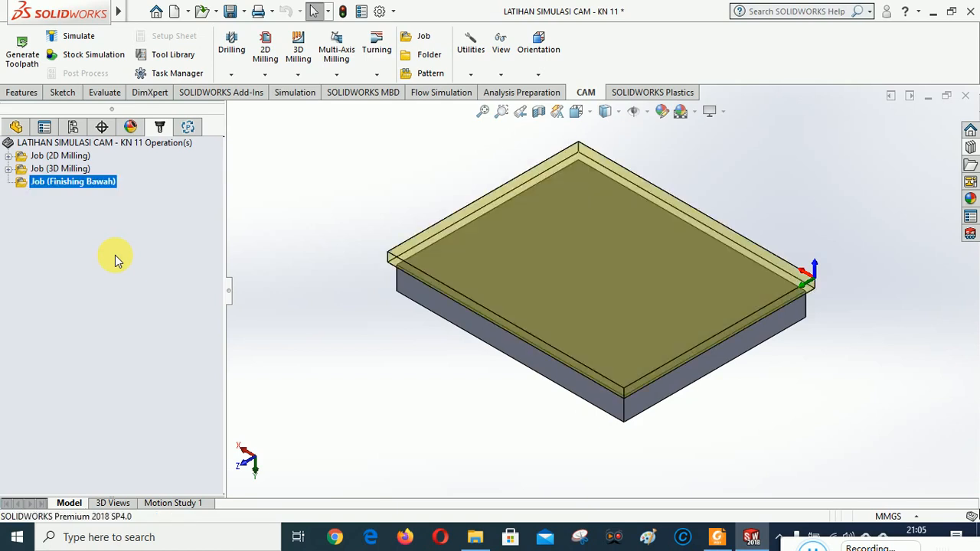
pyautogui.click(115, 255)
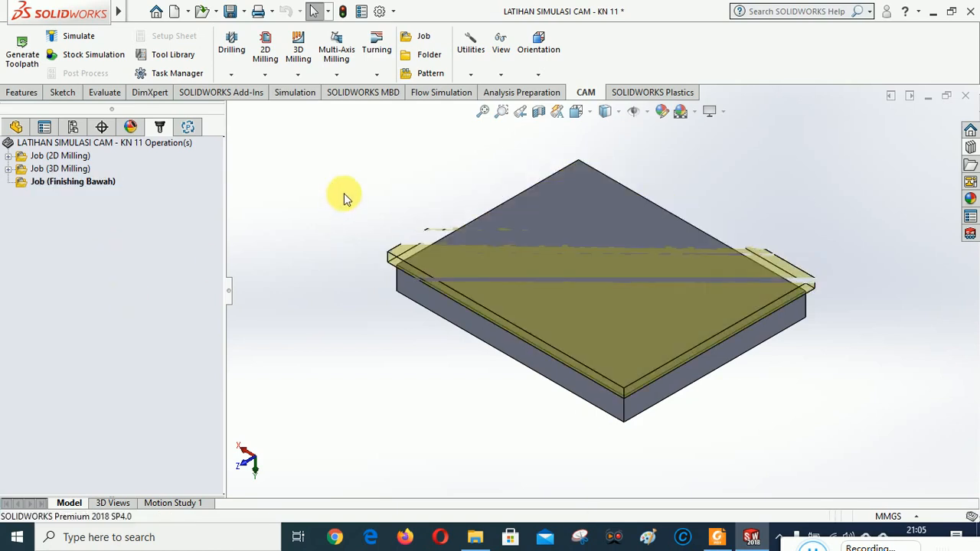
# - Reopen the settings of Job (Finishing Bawah) to check its stock bottom offset, work coordinate system face and origin corner, then accept them
pyautogui.click(483, 112)
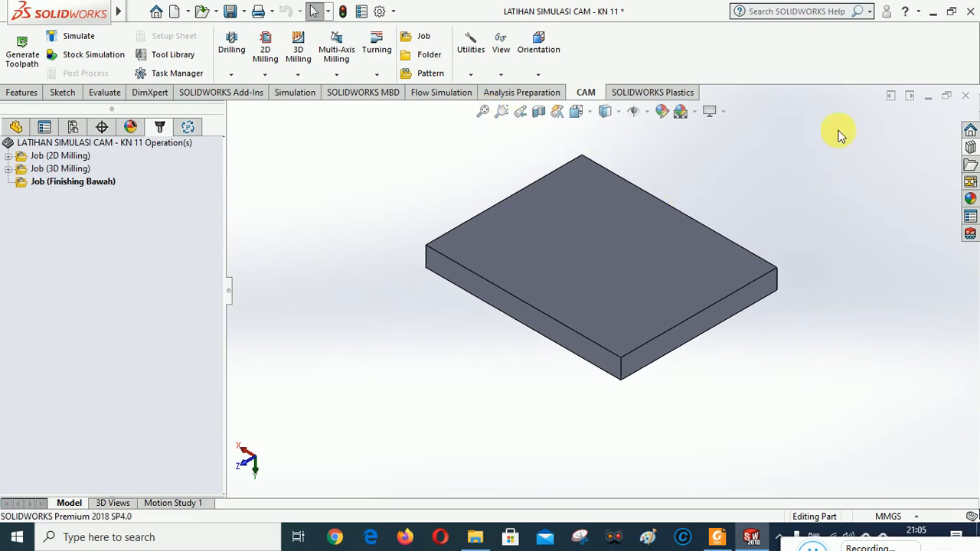
pyautogui.click(538, 73)
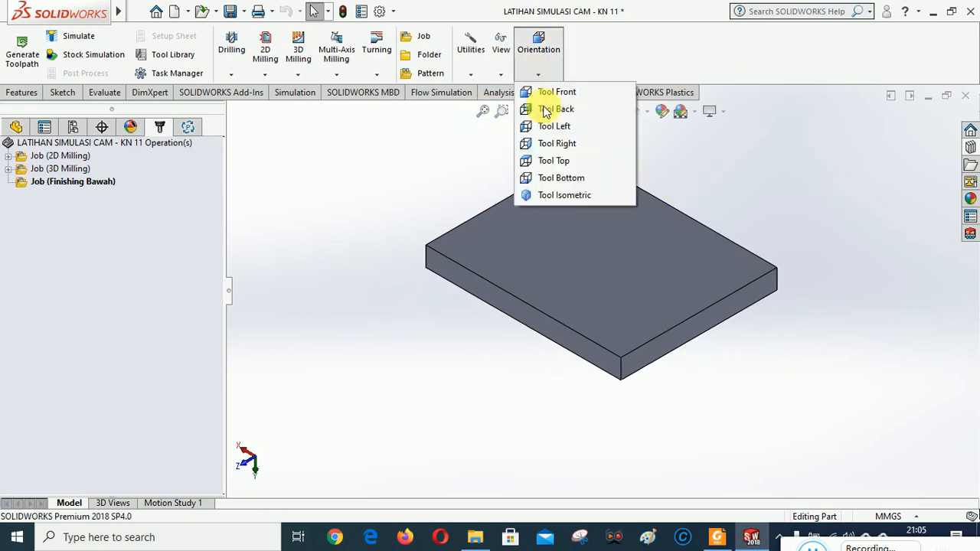
pyautogui.click(556, 195)
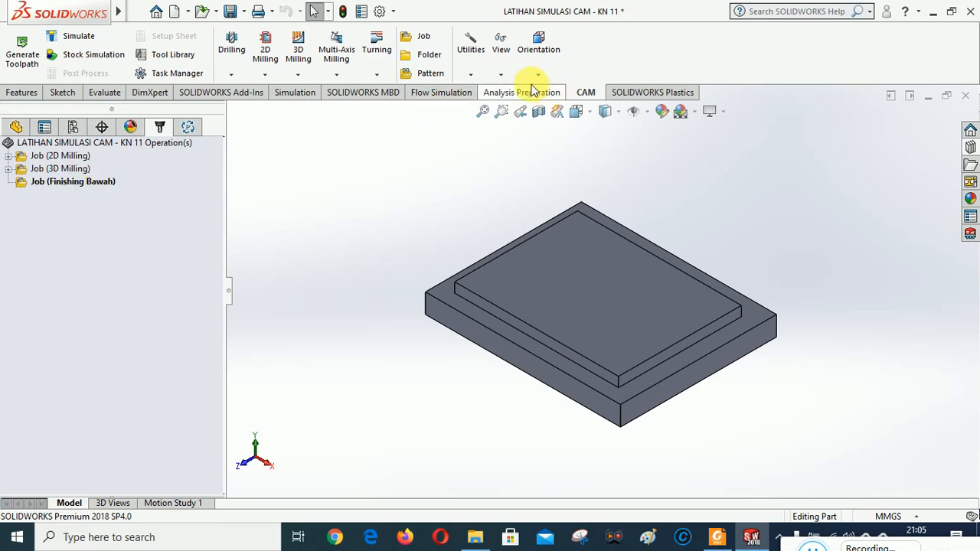
pyautogui.click(87, 182)
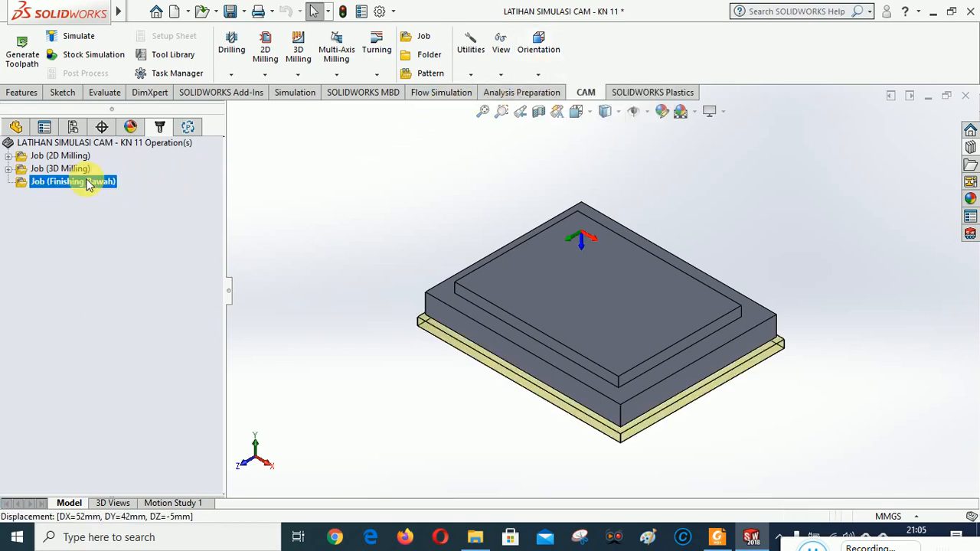
pyautogui.rightClick(87, 182)
pyautogui.click(119, 189)
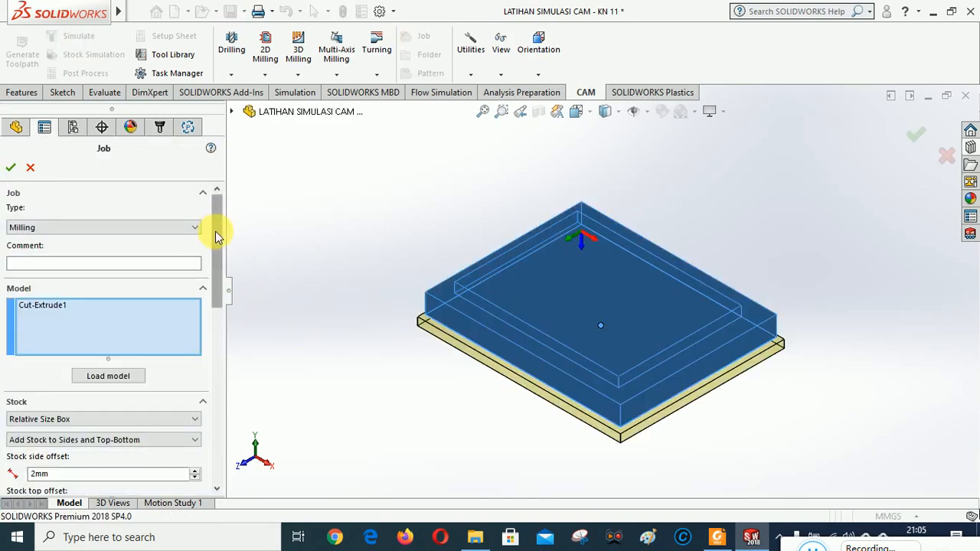
pyautogui.moveTo(220, 226); pyautogui.dragTo(215, 345)
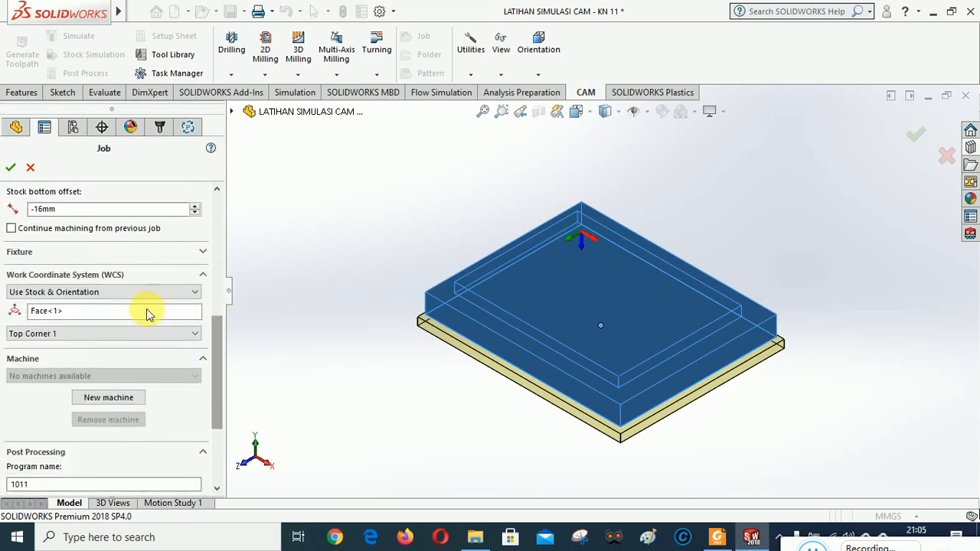
pyautogui.moveTo(449, 388); pyautogui.dragTo(498, 219, button='middle')
pyautogui.moveTo(561, 372); pyautogui.dragTo(500, 324, button='middle')
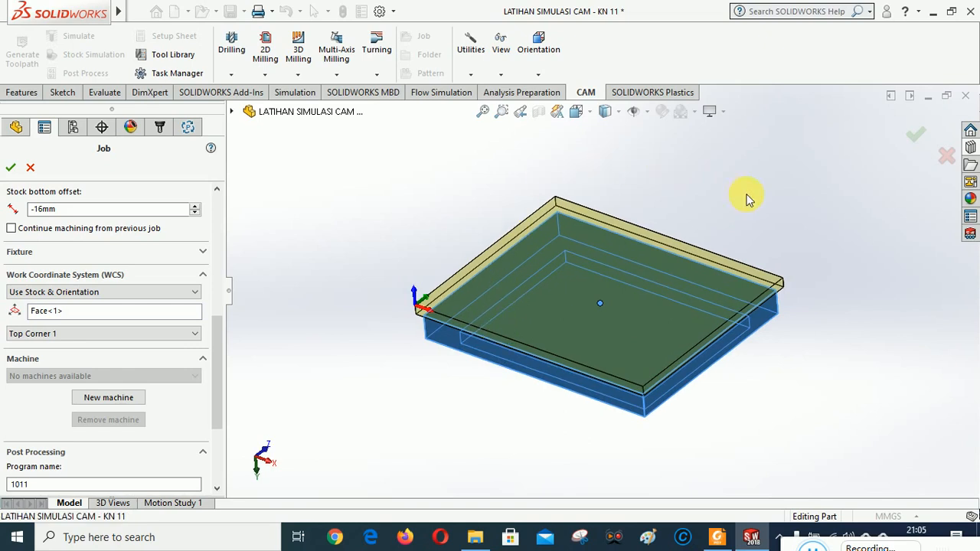
pyautogui.click(90, 312)
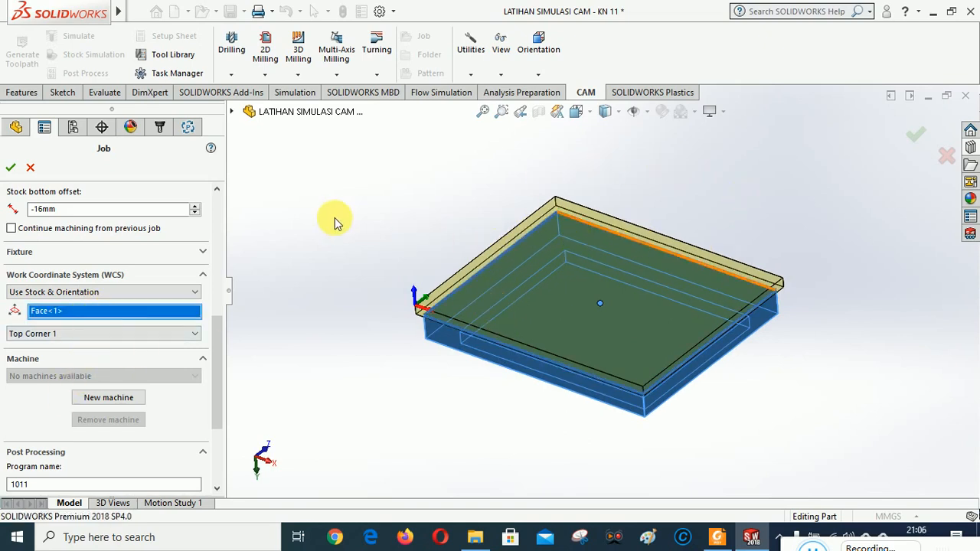
pyautogui.click(11, 167)
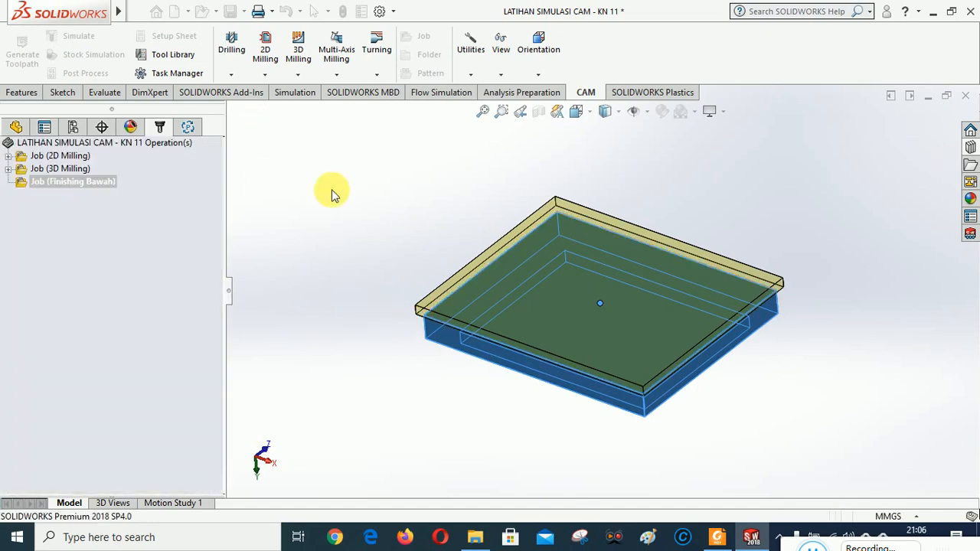
# - Try the CAM tool view options and show the part with its stock in the Tool Isometric orientation
pyautogui.click(501, 74)
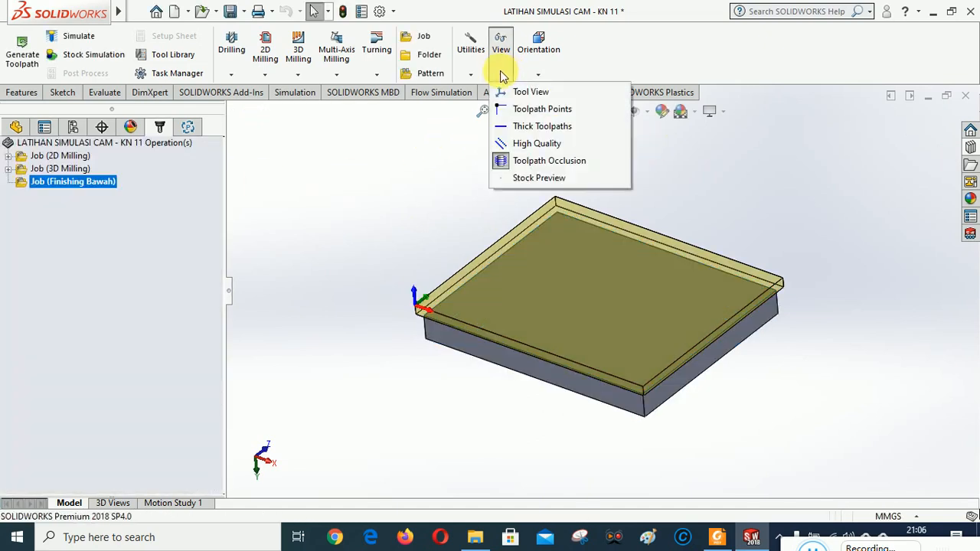
pyautogui.click(522, 92)
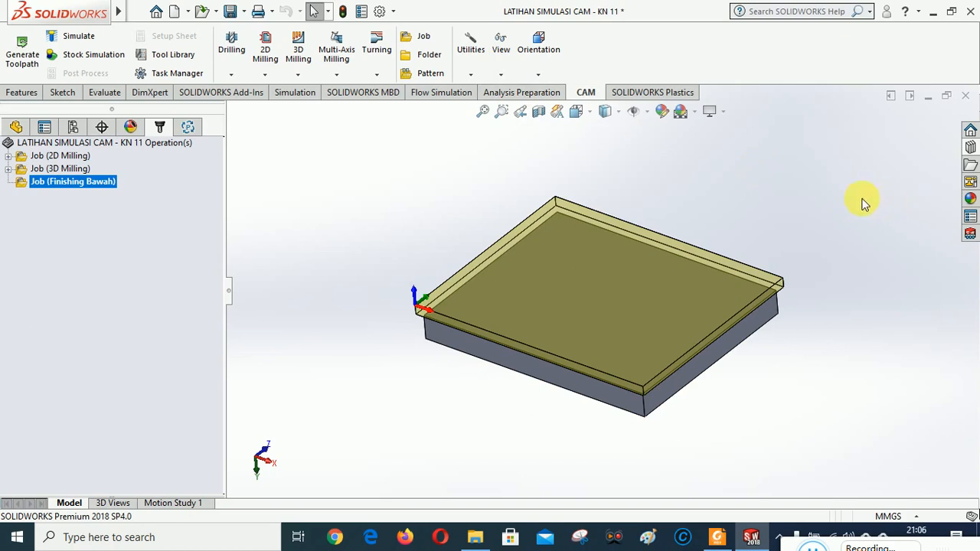
pyautogui.click(501, 73)
pyautogui.click(492, 125)
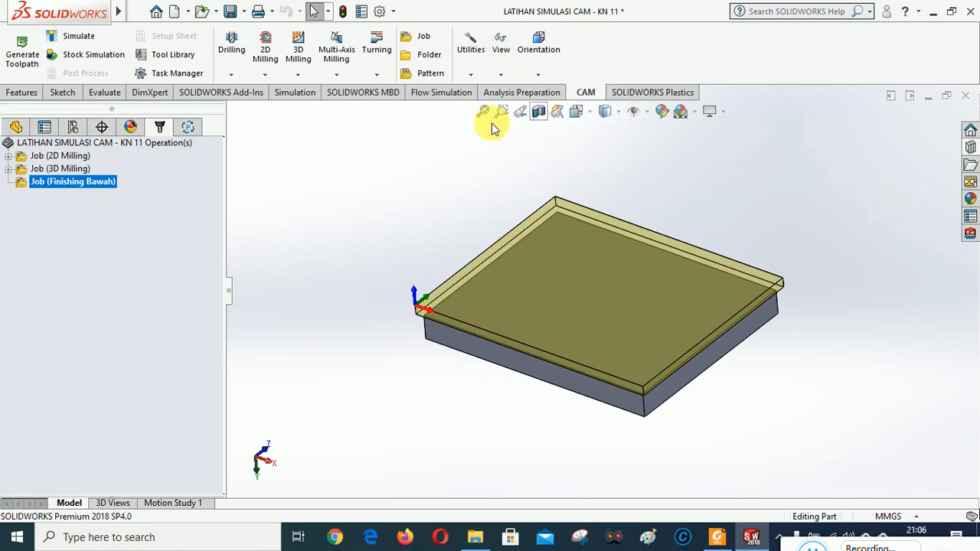
pyautogui.click(538, 74)
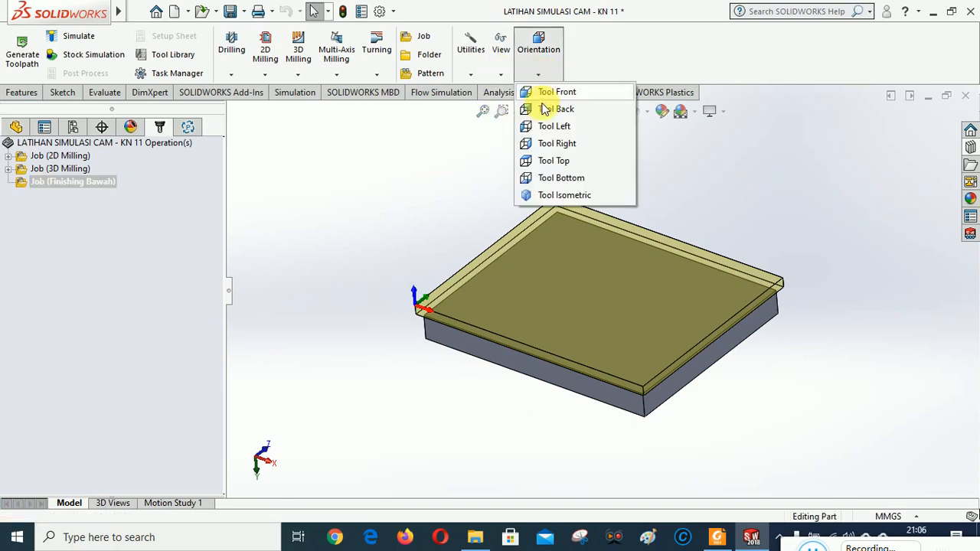
pyautogui.click(554, 194)
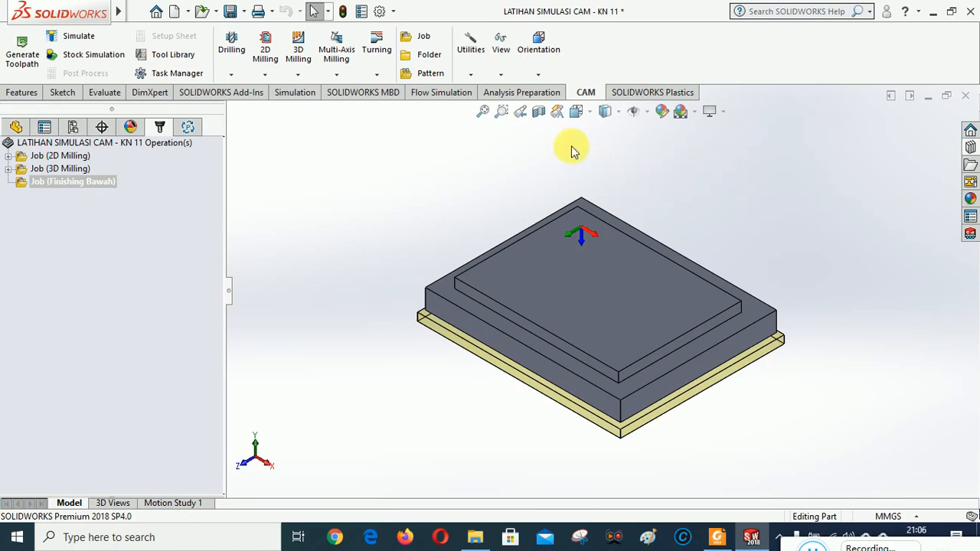
# - Inspect the stock and work coordinate system from the front and bottom, ending in an isometric view with the flat face up
pyautogui.click(578, 112)
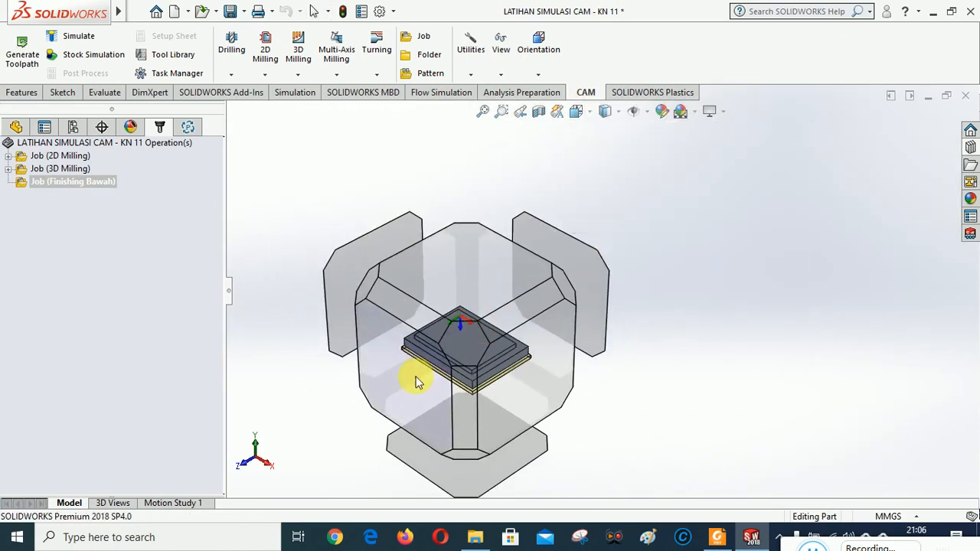
pyautogui.click(421, 381)
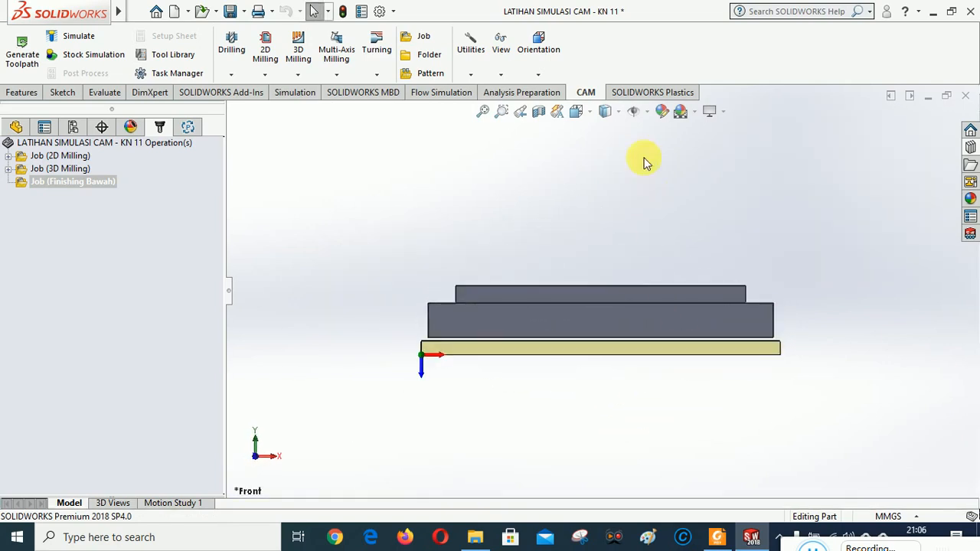
pyautogui.click(577, 111)
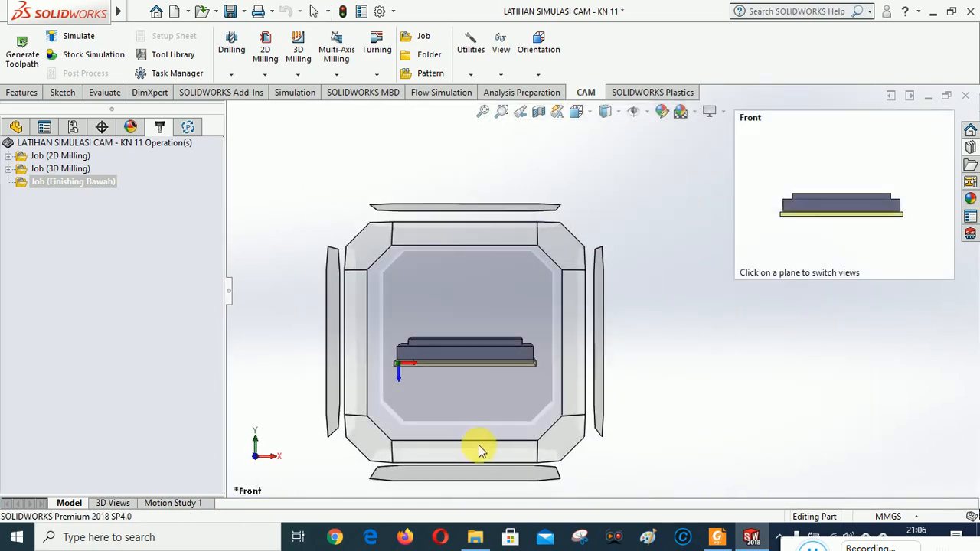
pyautogui.click(477, 451)
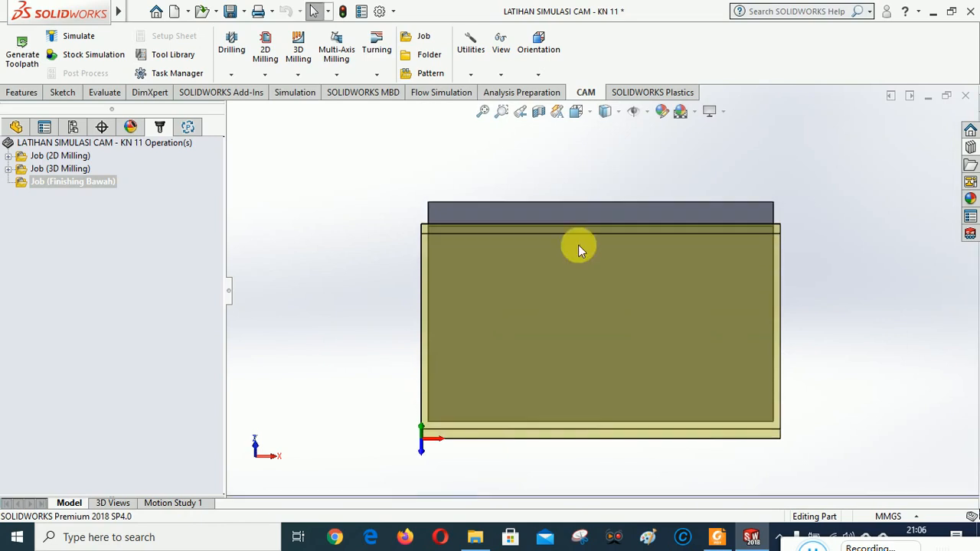
pyautogui.click(579, 113)
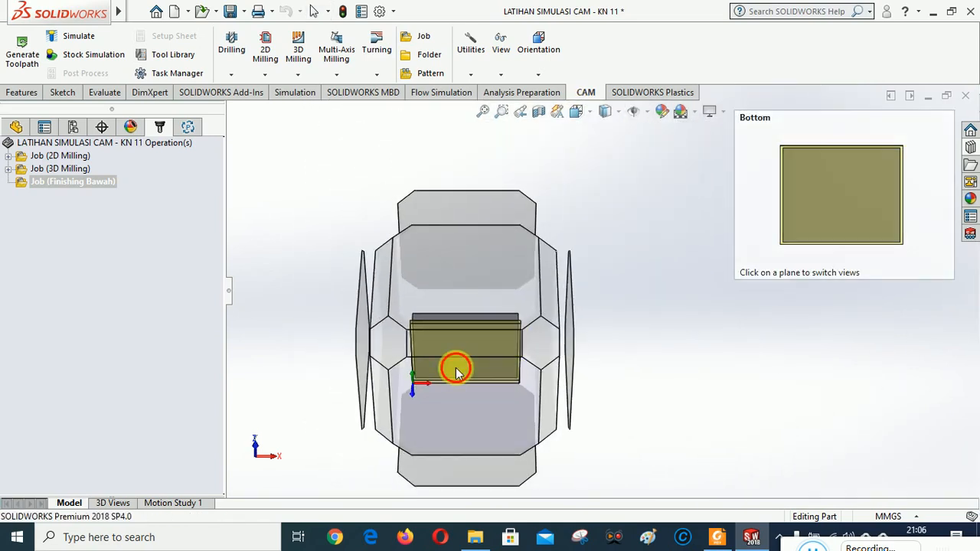
pyautogui.click(454, 367)
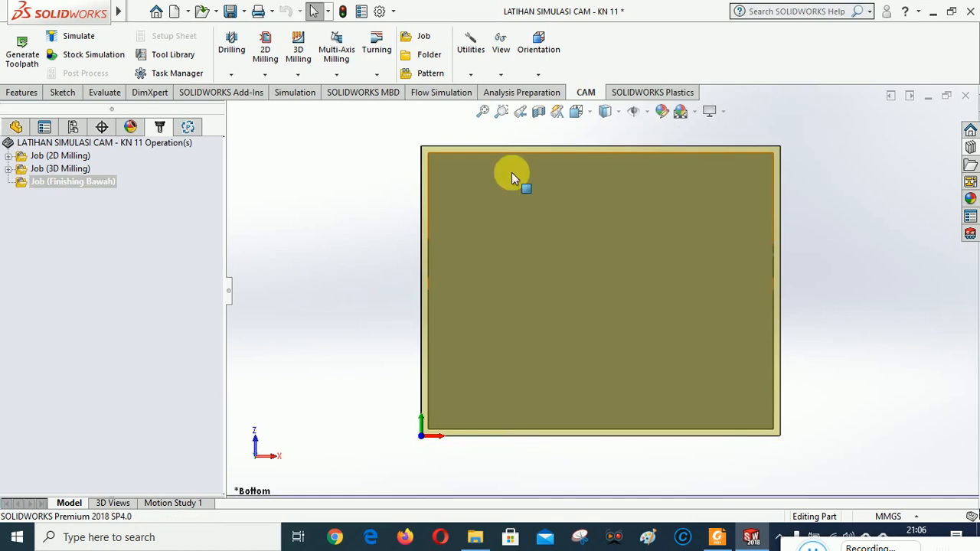
pyautogui.click(579, 111)
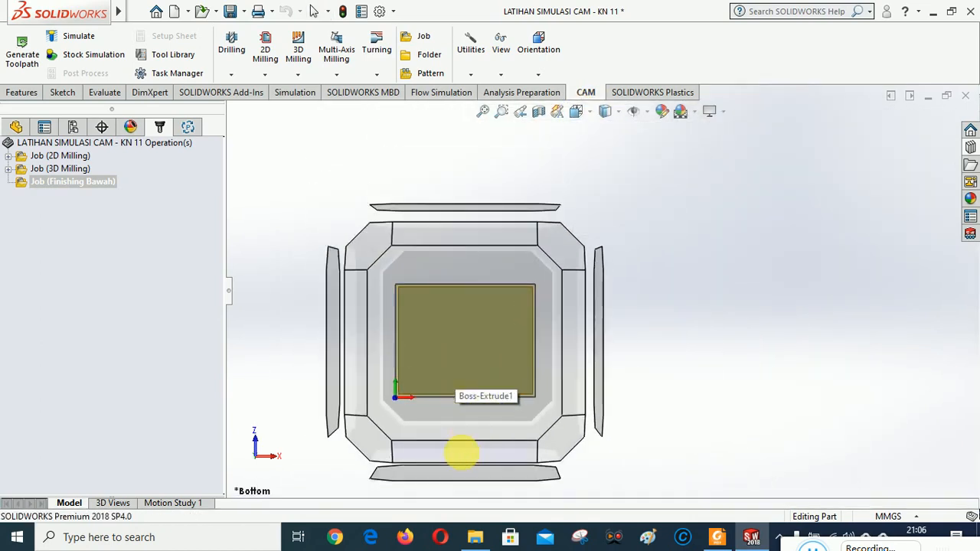
pyautogui.click(460, 452)
pyautogui.click(578, 110)
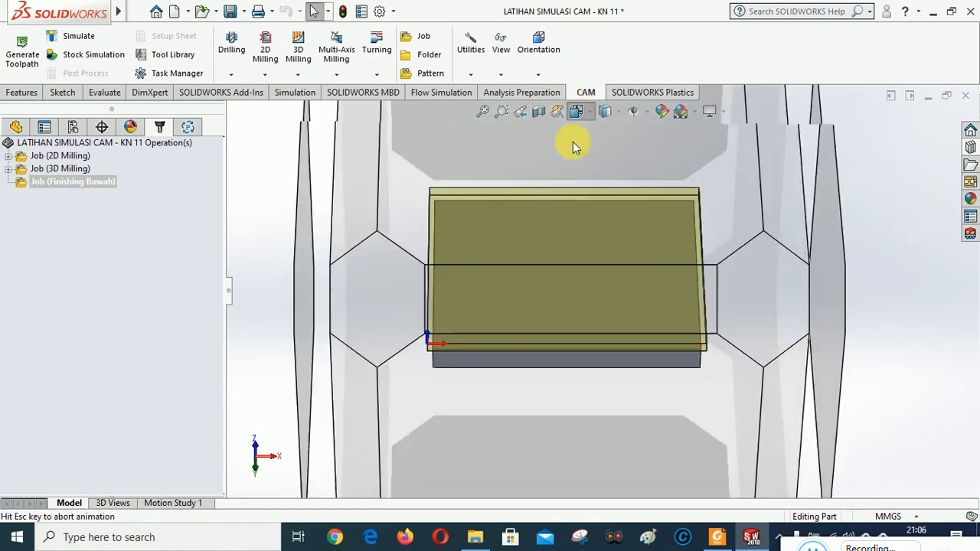
pyautogui.click(533, 379)
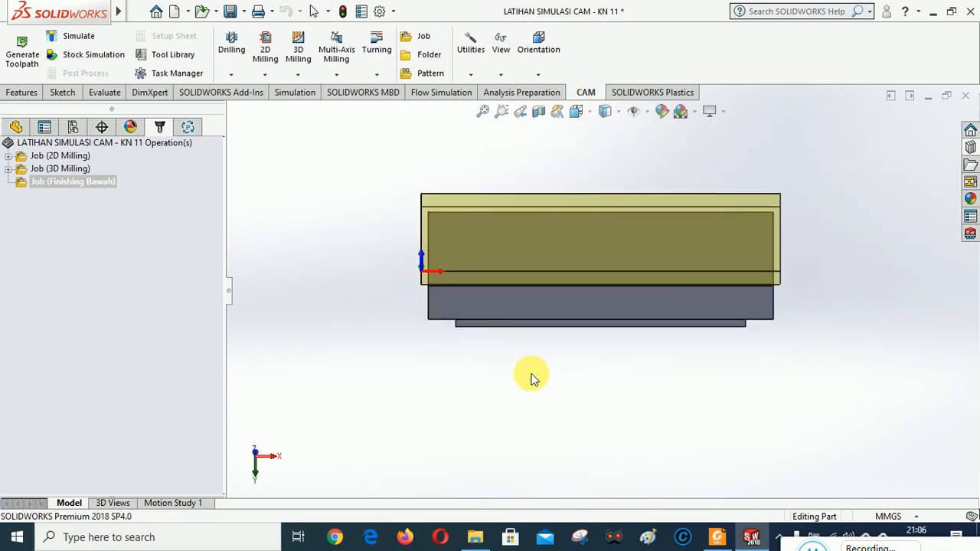
pyautogui.click(578, 111)
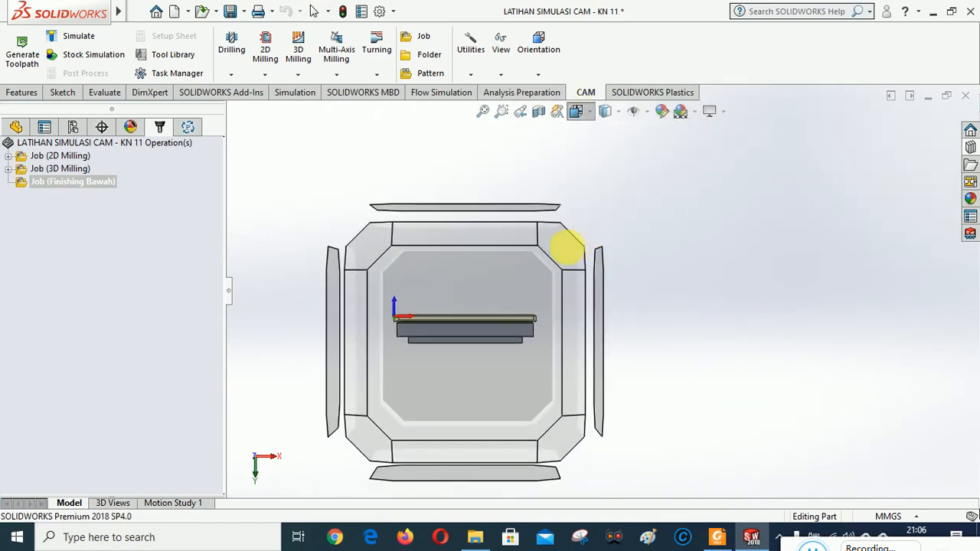
pyautogui.click(562, 247)
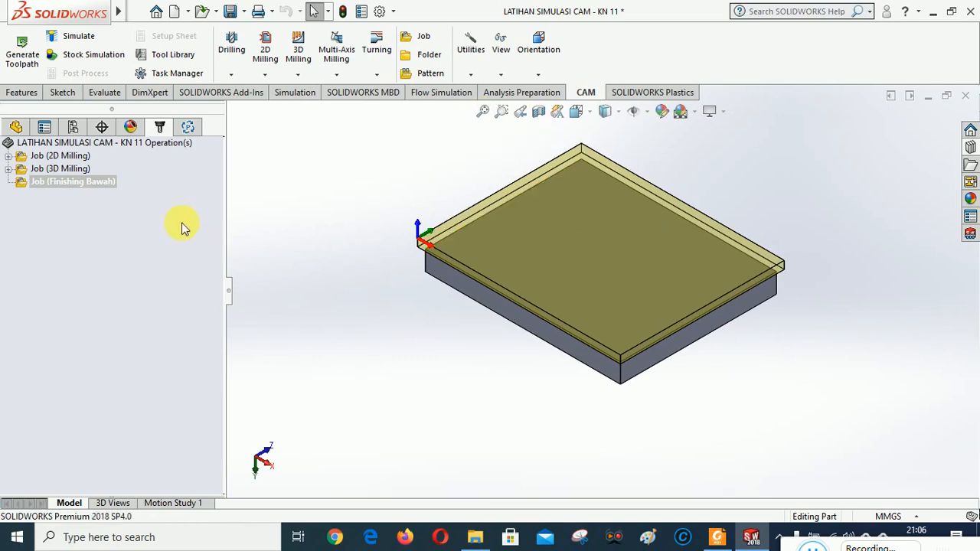
# - Add a 2D Face milling operation to Job (Finishing Bawah) using tool #2 - Ø15 mm flat
pyautogui.click(53, 234)
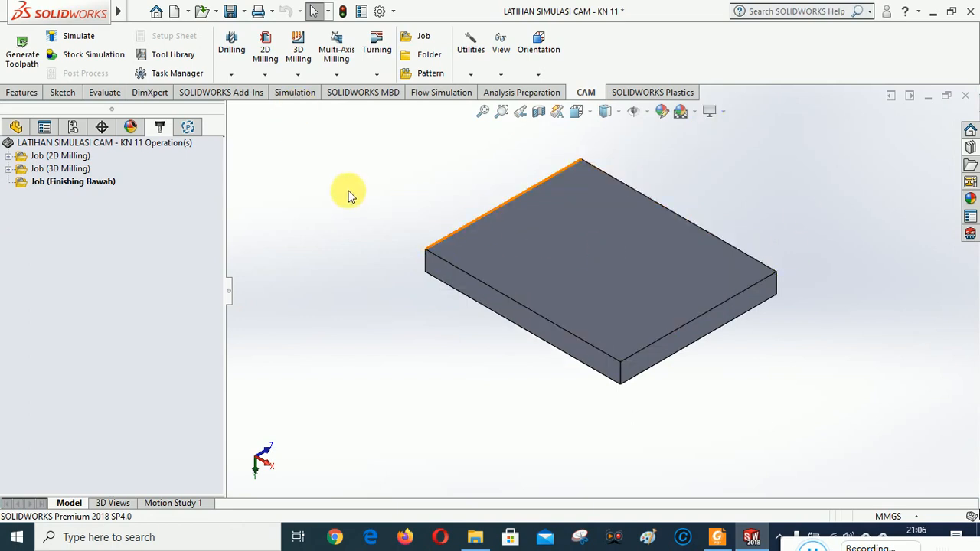
pyautogui.click(265, 73)
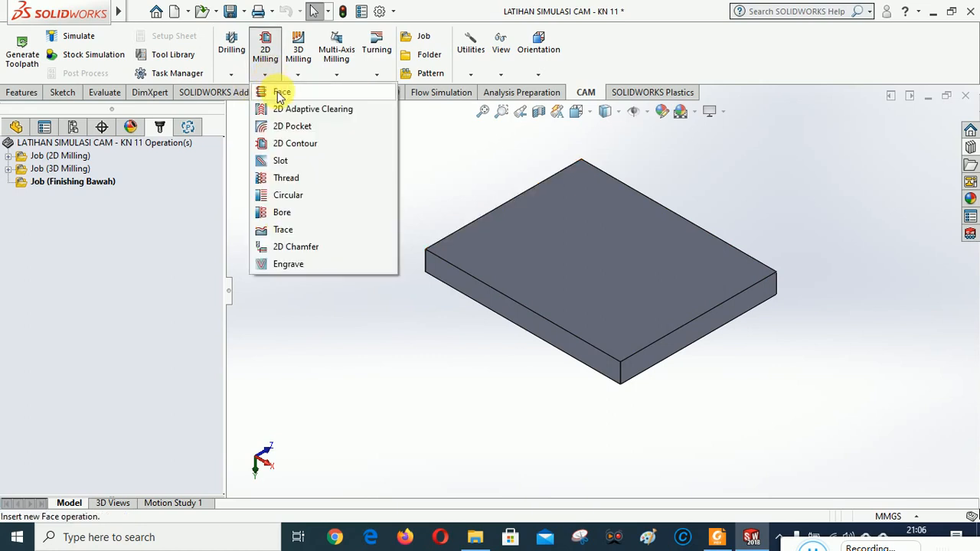
pyautogui.click(281, 93)
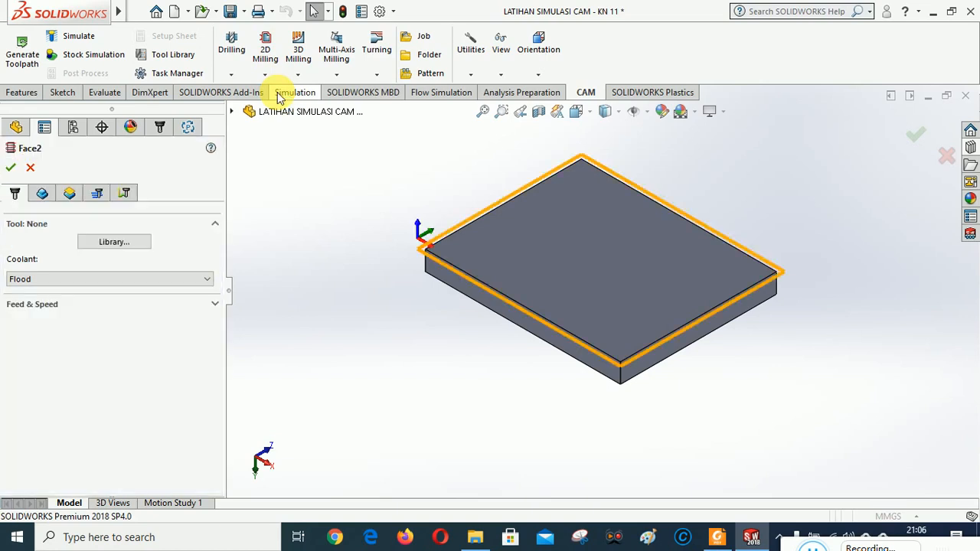
pyautogui.click(115, 242)
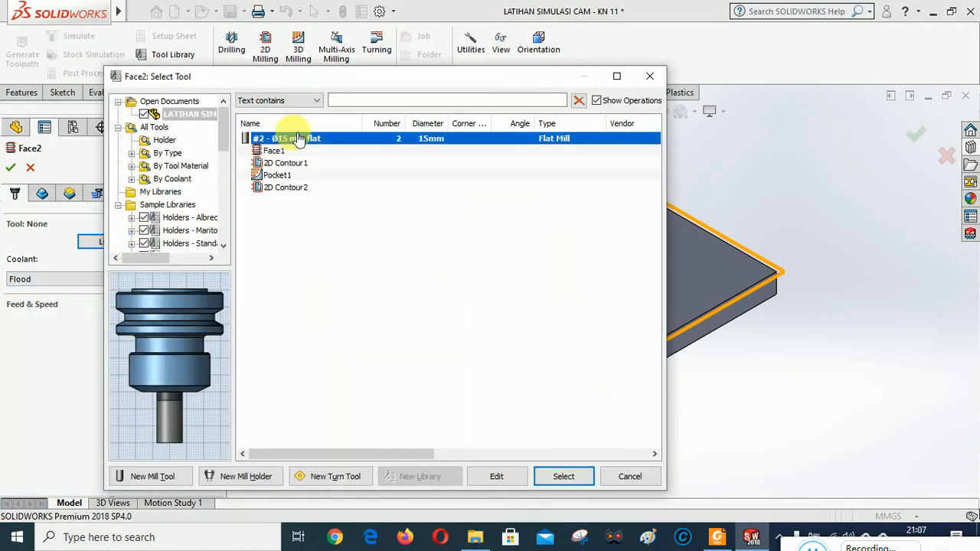
pyautogui.click(567, 481)
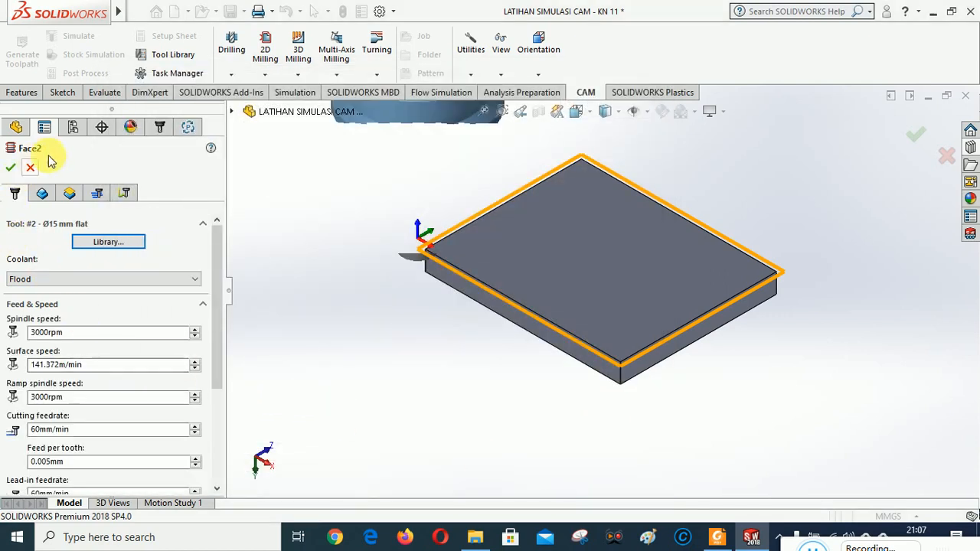
# - Enable multiple depths with a 2 mm stepdown for the Face operation, keep its geometry, height and linking defaults, and accept it
pyautogui.click(42, 193)
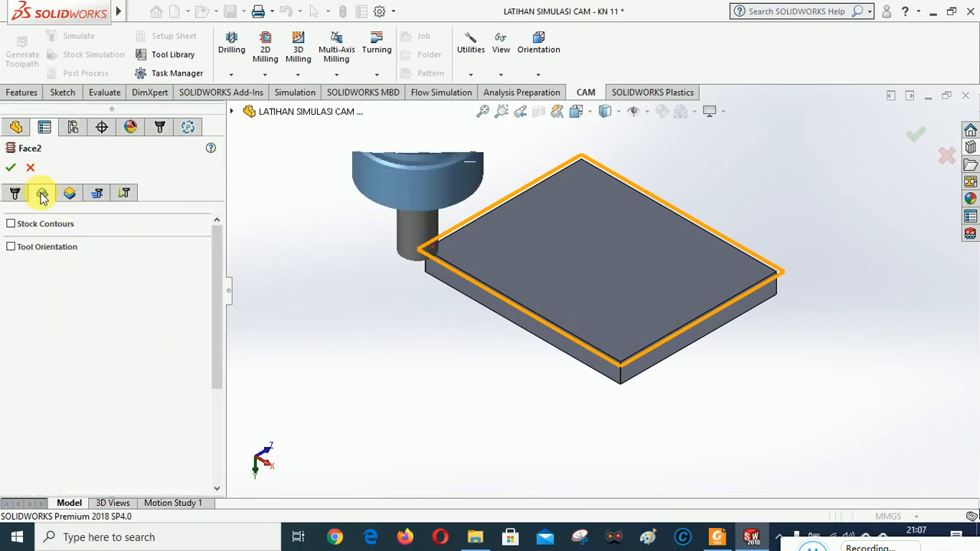
pyautogui.click(70, 193)
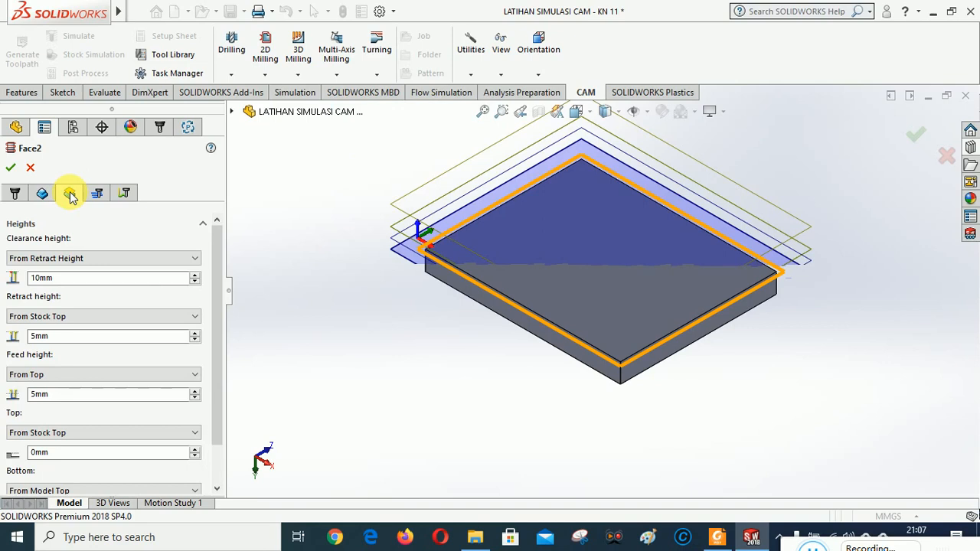
pyautogui.moveTo(218, 268); pyautogui.dragTo(227, 403)
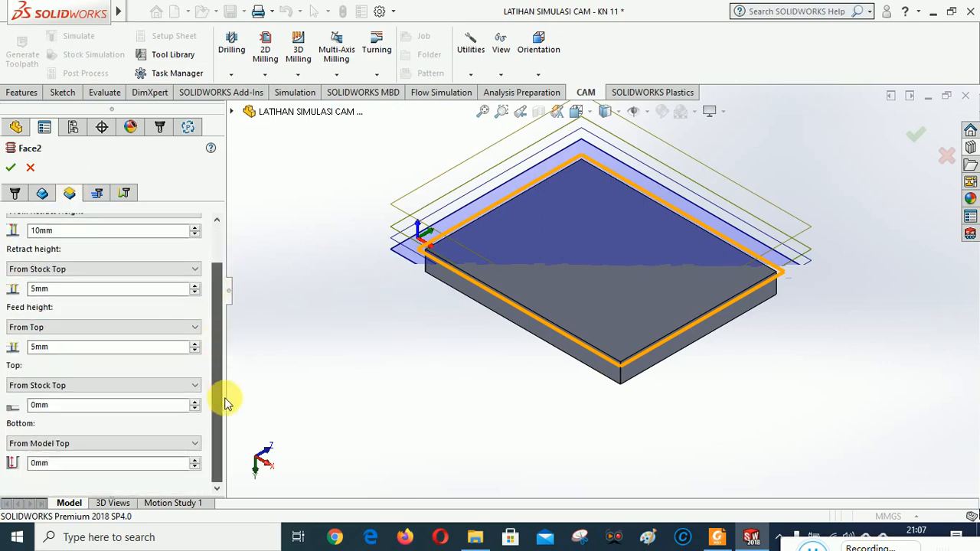
pyautogui.click(98, 194)
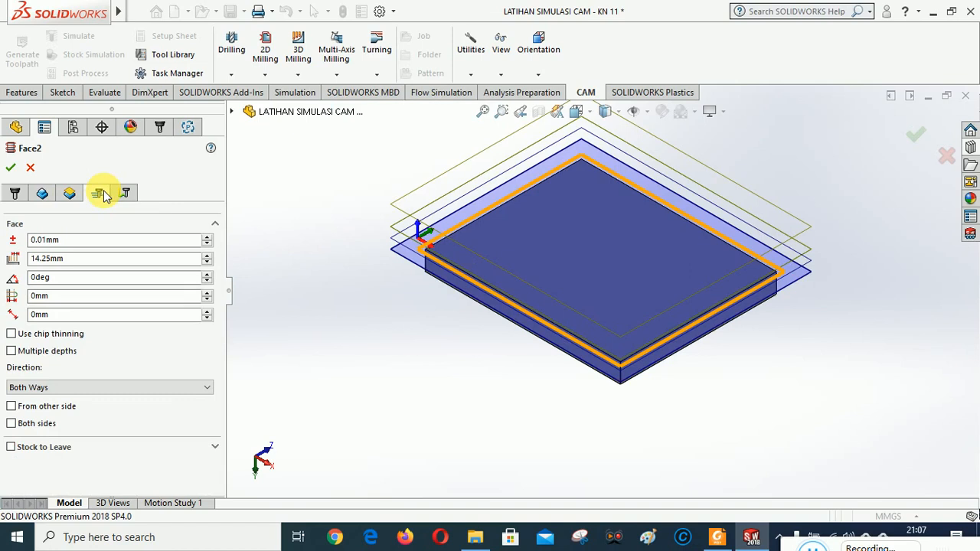
pyautogui.click(11, 351)
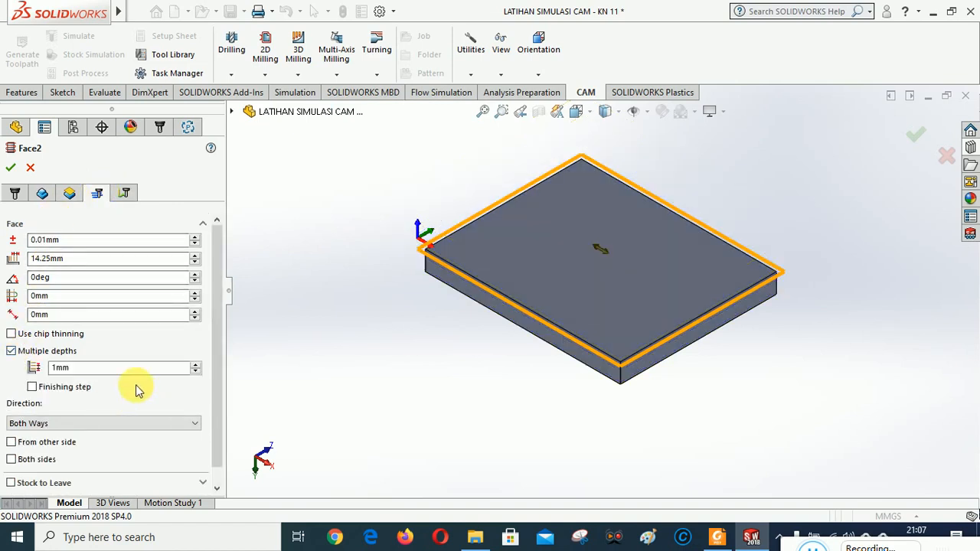
pyautogui.moveTo(99, 370)
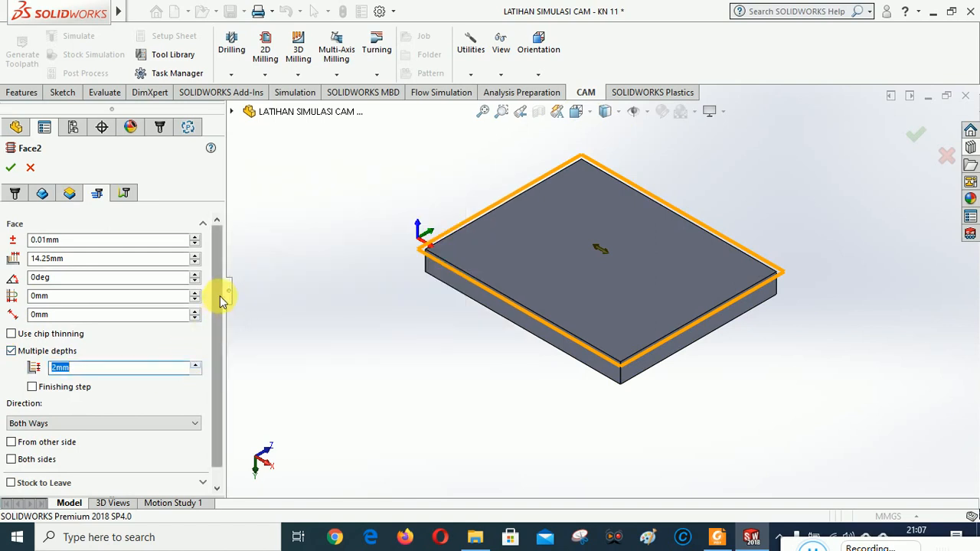
pyautogui.scroll(-1, 219, 317)
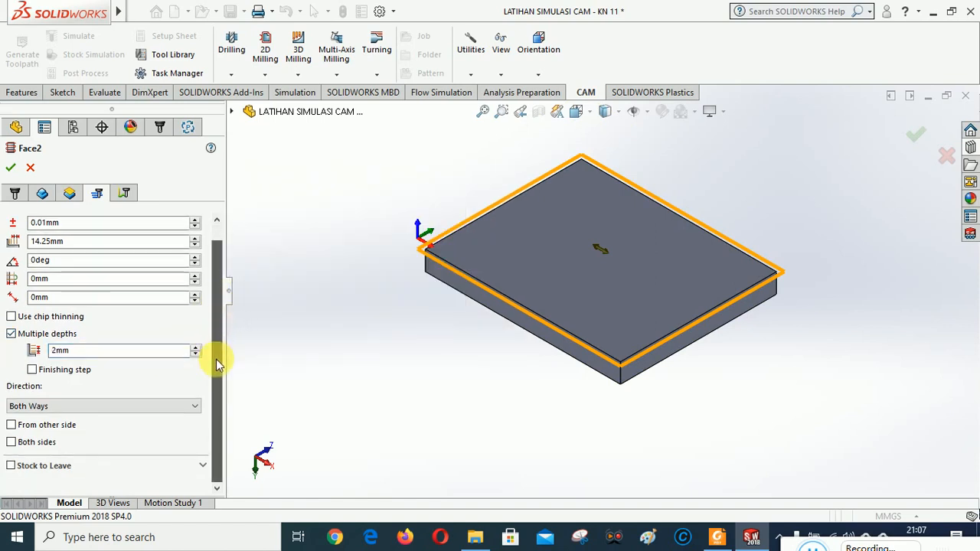
pyautogui.click(125, 194)
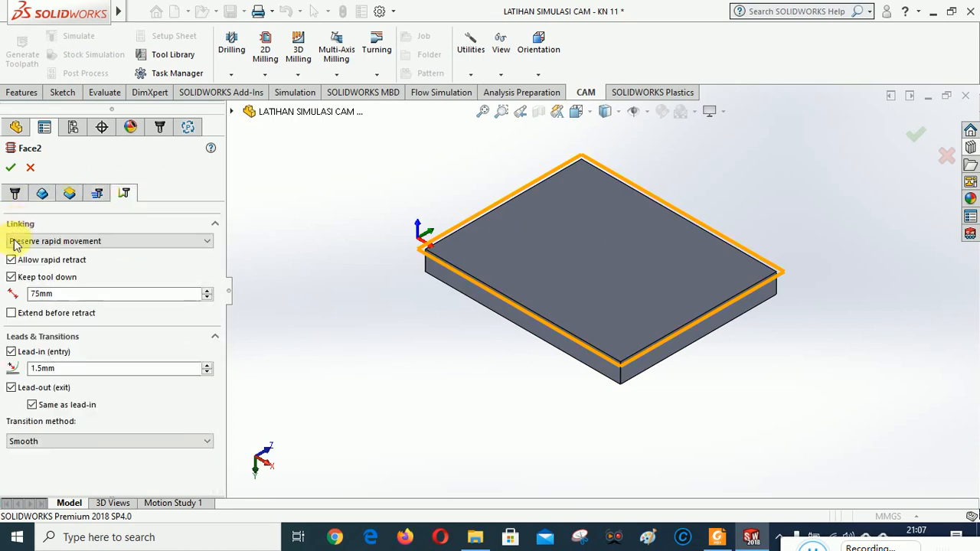
pyautogui.click(11, 167)
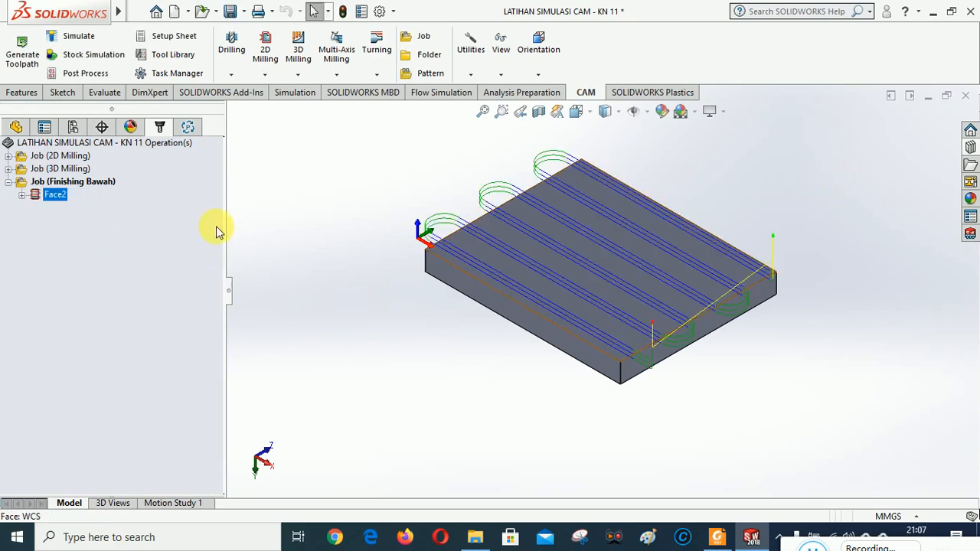
# - Run the stock simulation of Job (Finishing Bawah), check the removed stock and machining statistics, and close the simulation
pyautogui.rightClick(70, 185)
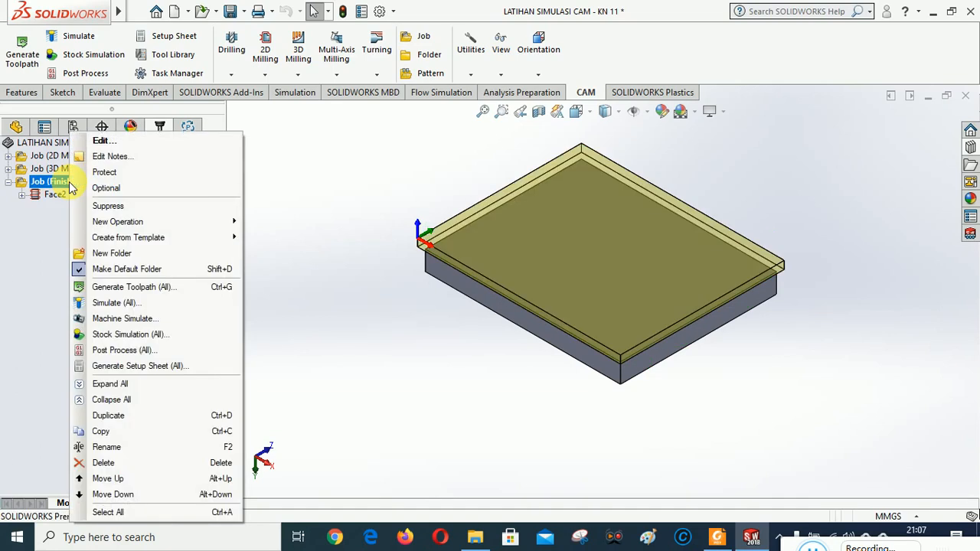
pyautogui.click(112, 335)
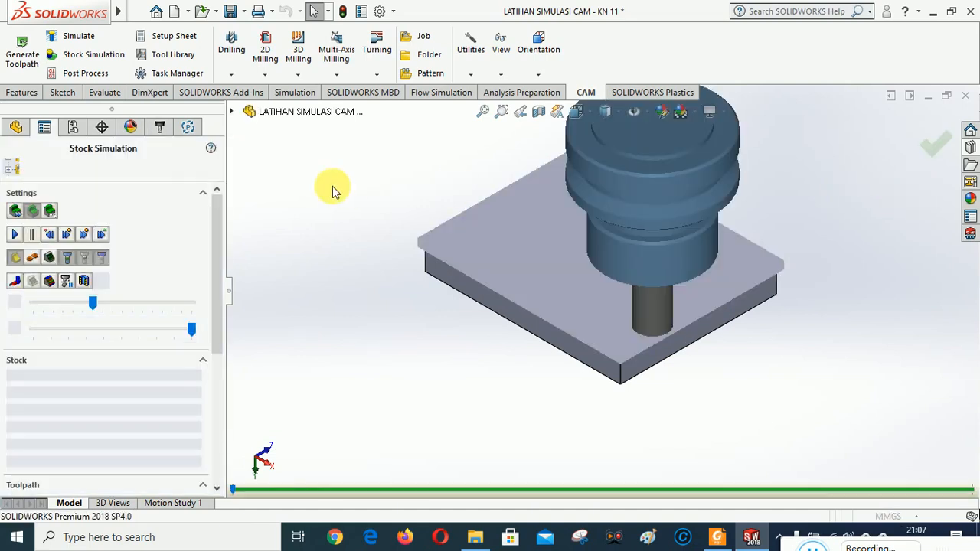
pyautogui.click(17, 235)
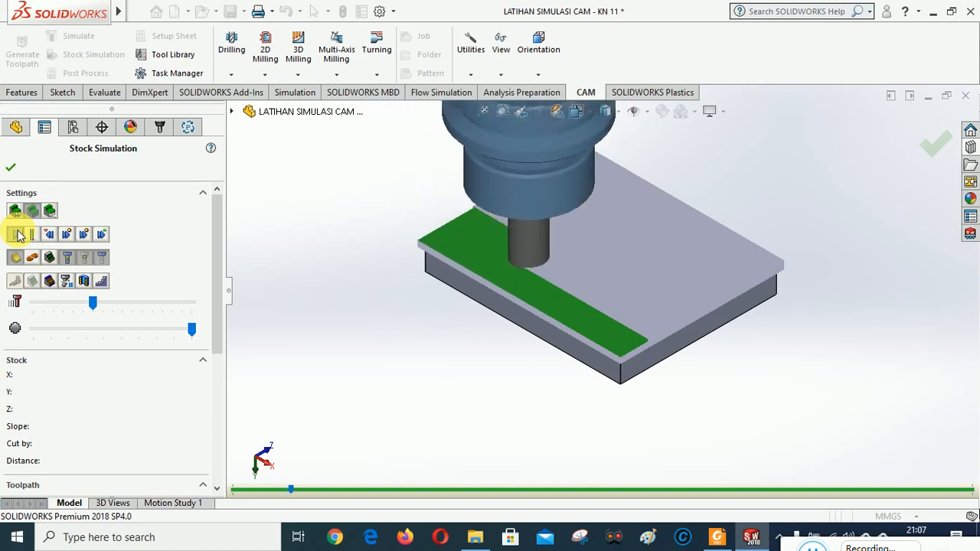
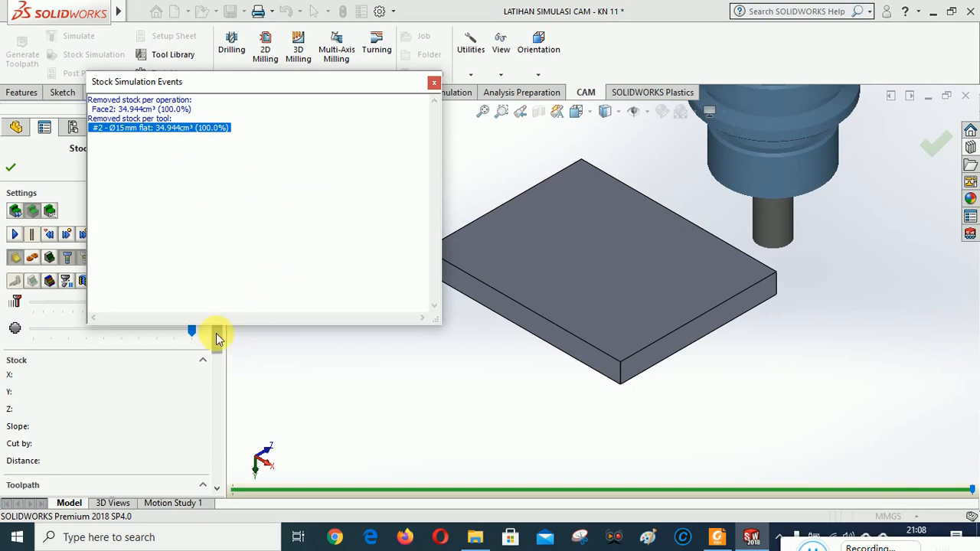
pyautogui.moveTo(216, 333); pyautogui.dragTo(221, 484)
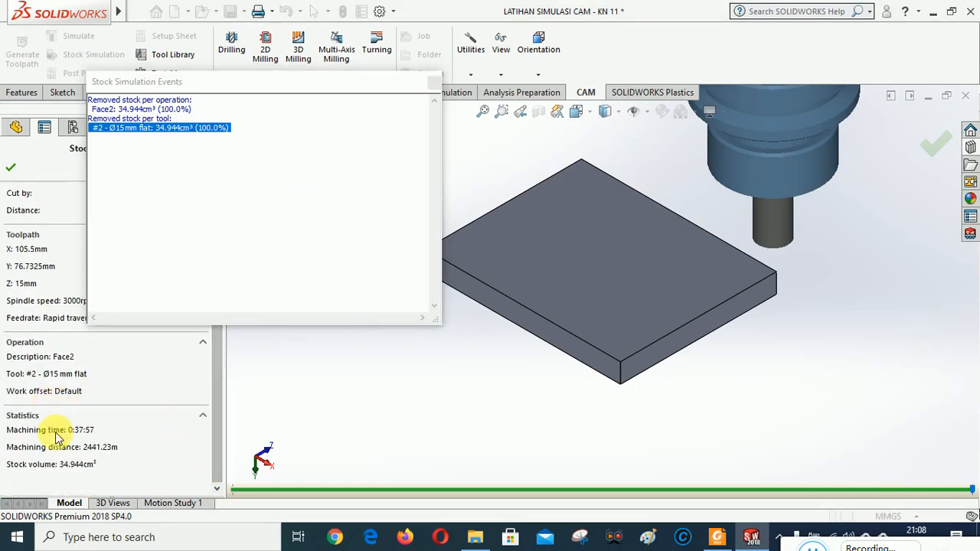
pyautogui.click(434, 82)
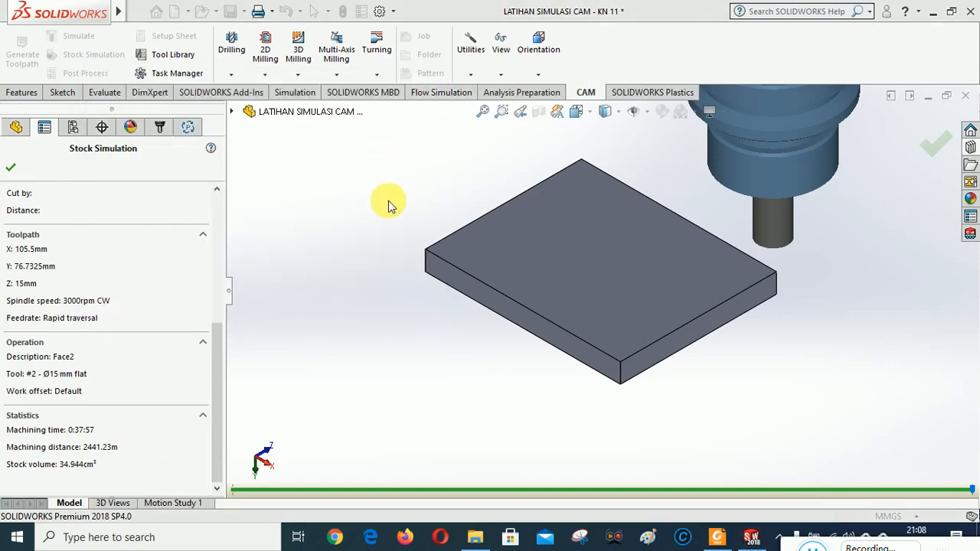
pyautogui.click(11, 166)
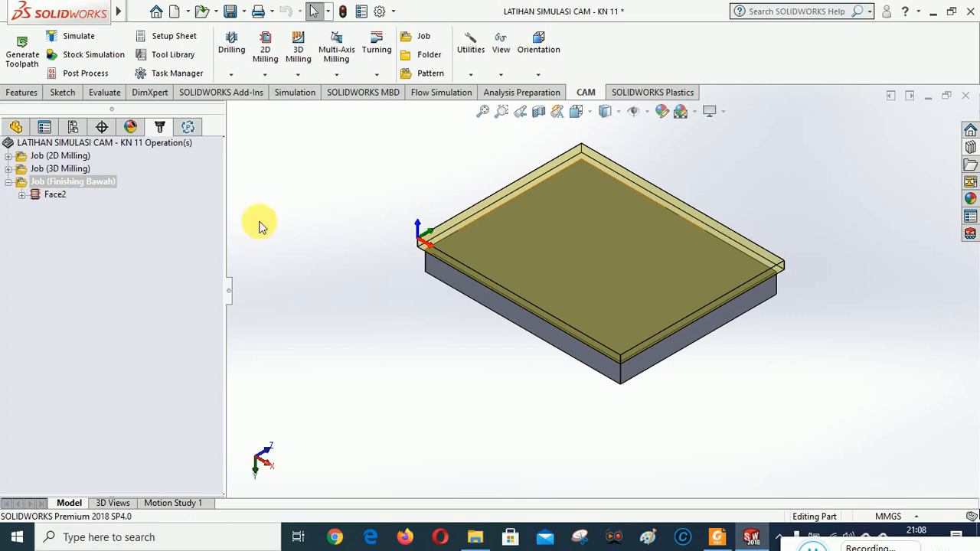
# - Make Job (2D Milling) the default folder, show it in the Tool Isometric orientation, and collapse Job (Finishing Bawah)
pyautogui.click(68, 182)
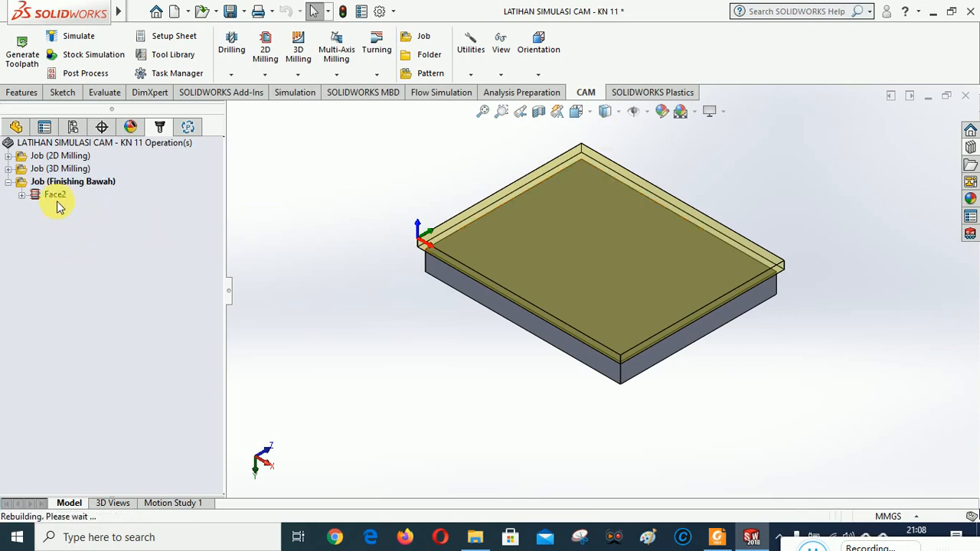
pyautogui.rightClick(61, 157)
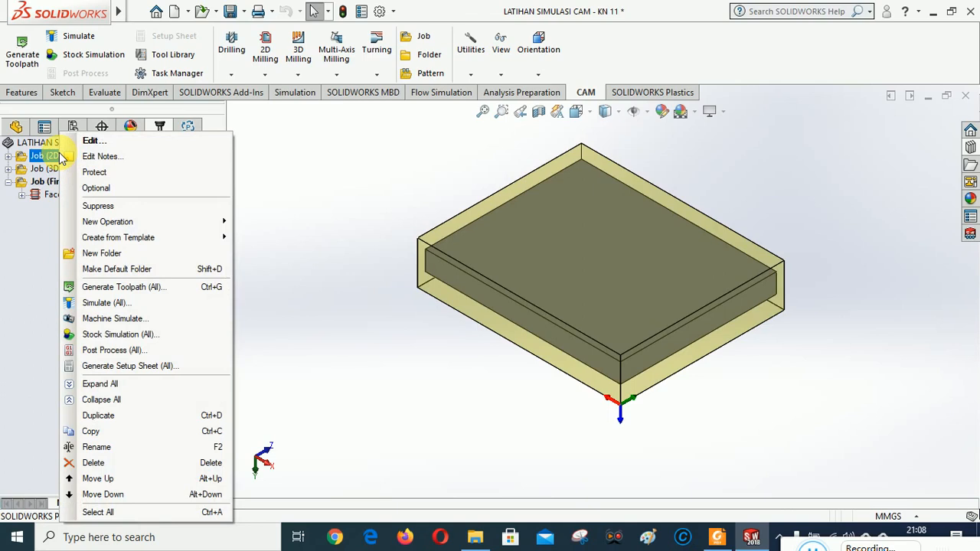
pyautogui.click(109, 271)
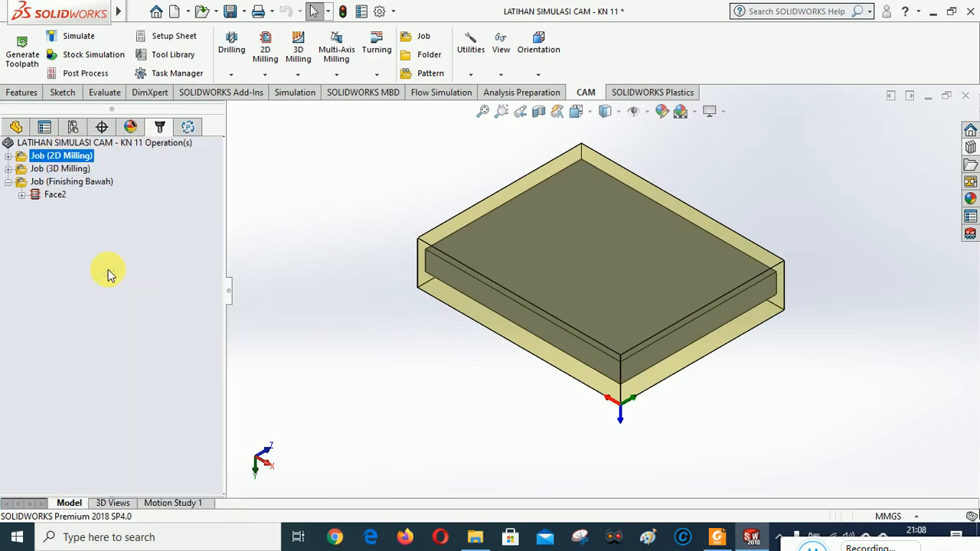
pyautogui.click(539, 76)
pyautogui.click(546, 196)
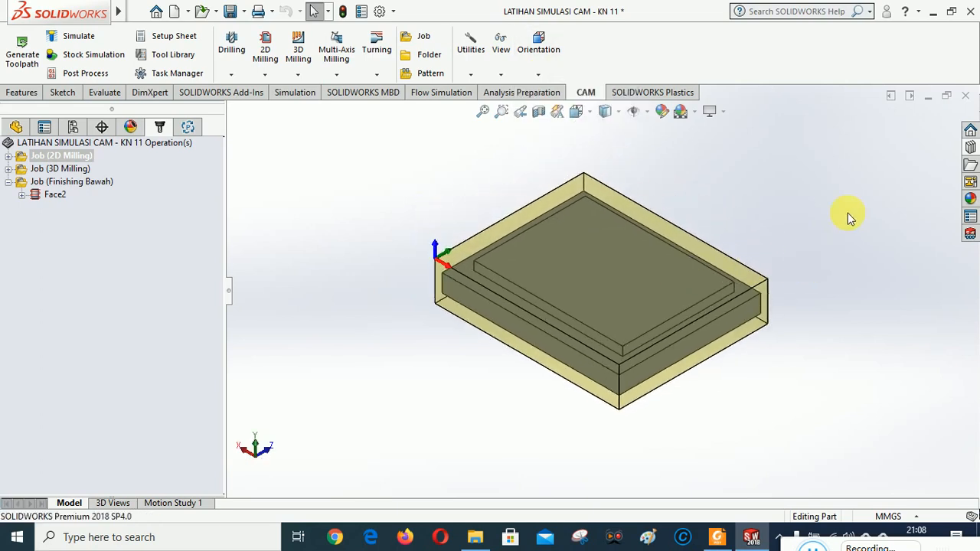
pyautogui.click(9, 183)
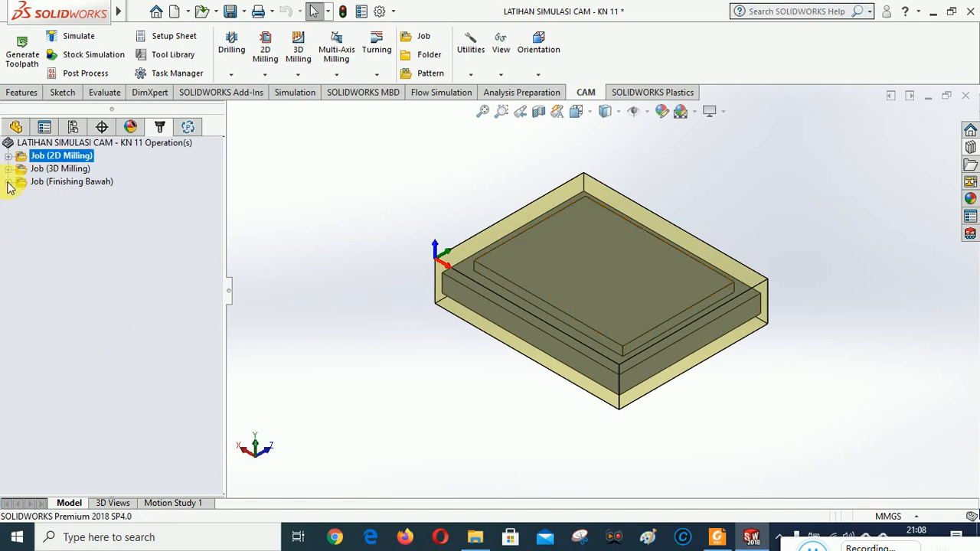
pyautogui.click(115, 270)
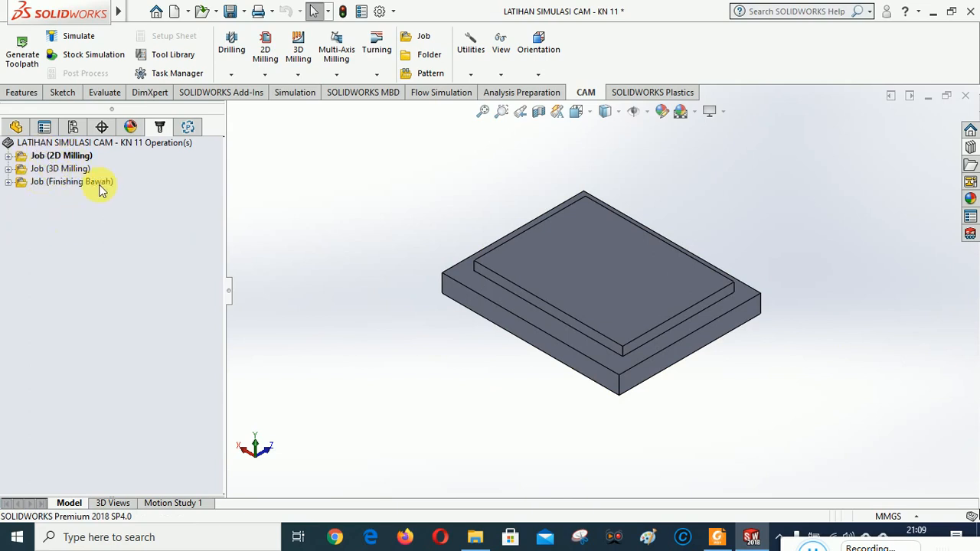
# - Generate the setup sheet for all operations of Job (2D Milling) into the folder KONTROL NUMERIK TI > 2020 > NC CODE
pyautogui.rightClick(67, 157)
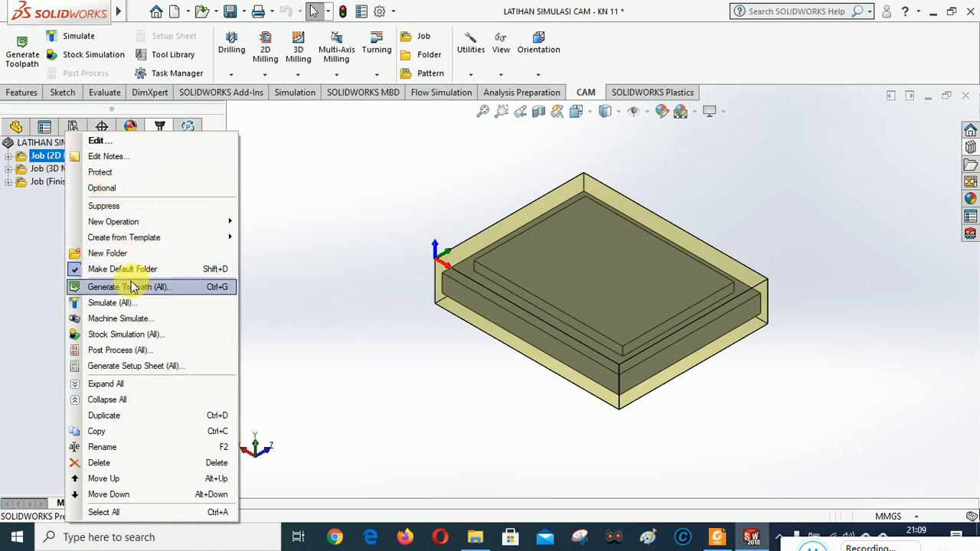
pyautogui.click(126, 366)
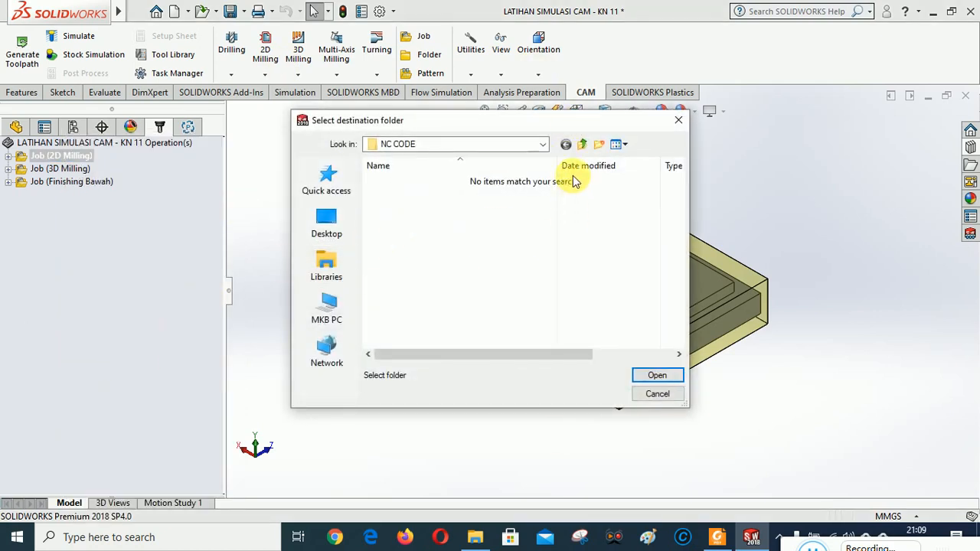
pyautogui.click(543, 145)
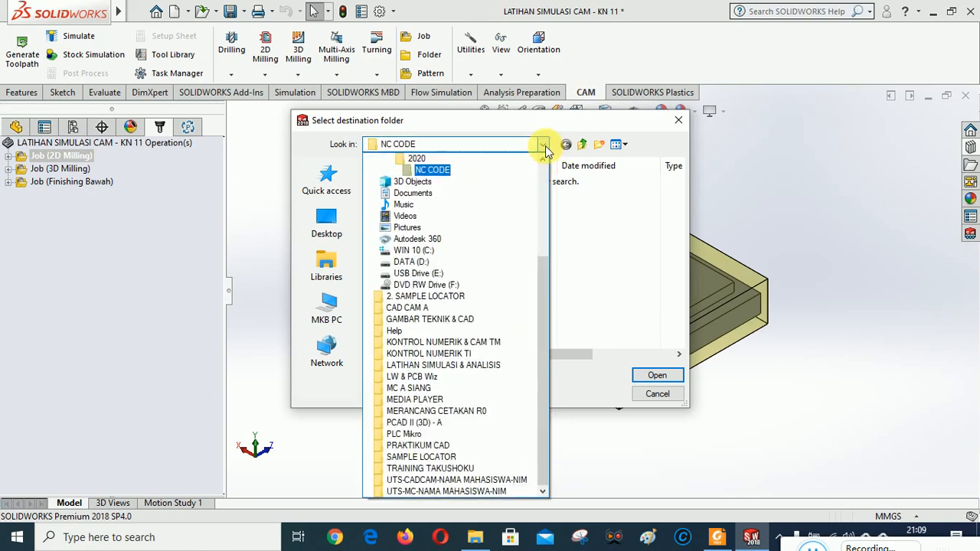
pyautogui.scroll(1, 459, 229)
pyautogui.click(428, 183)
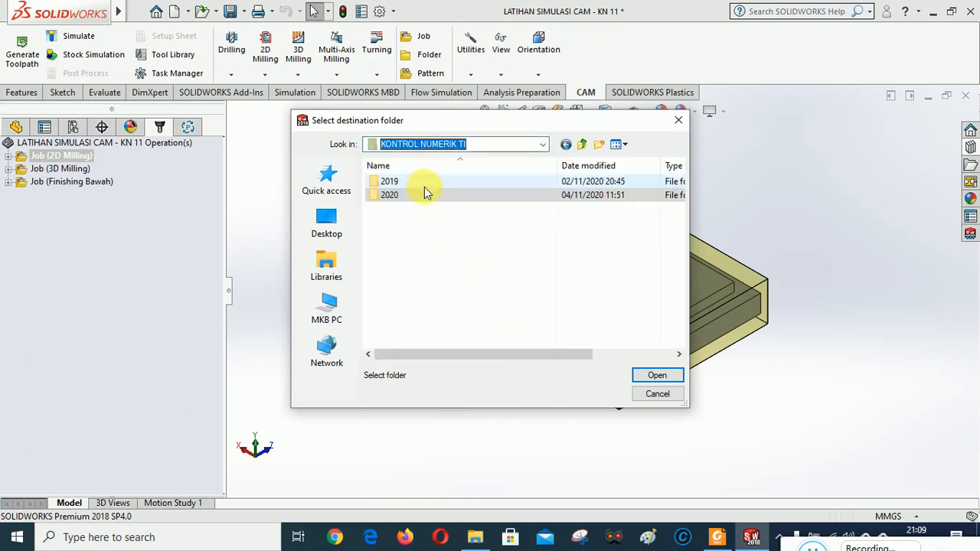
pyautogui.doubleClick(390, 195)
pyautogui.doubleClick(394, 194)
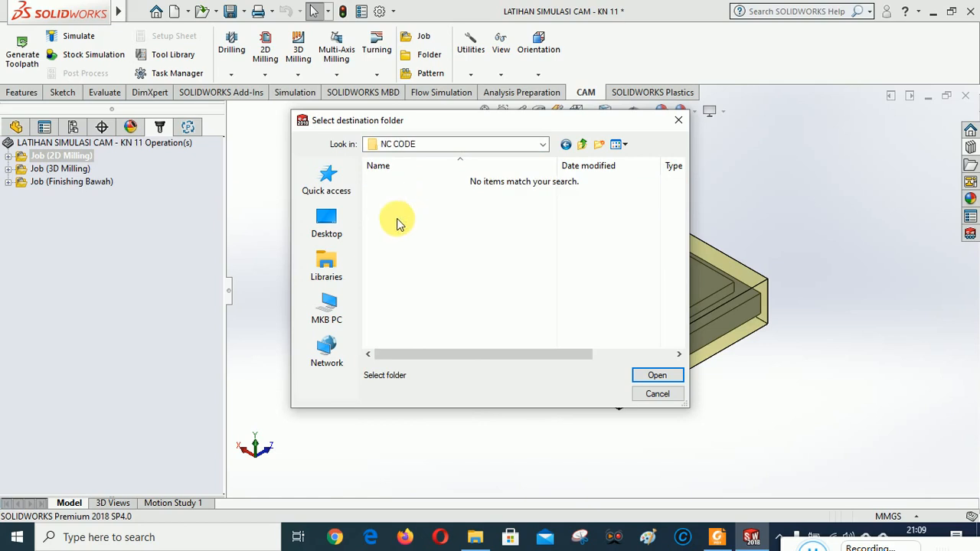
pyautogui.click(654, 375)
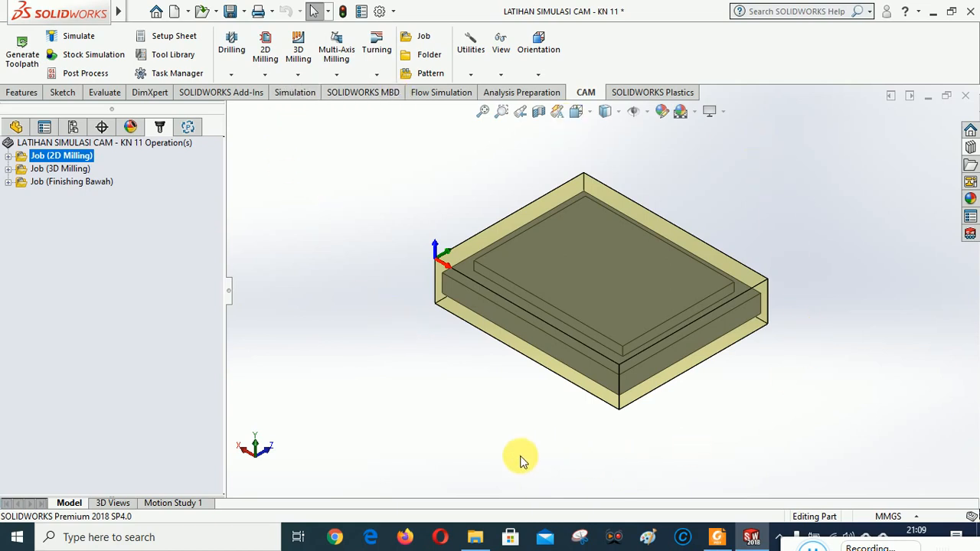
# - Switch to File Explorer and open the folder Desktop > KONTROL NUMERIK TI > 2020 > NC CODE
pyautogui.click(474, 538)
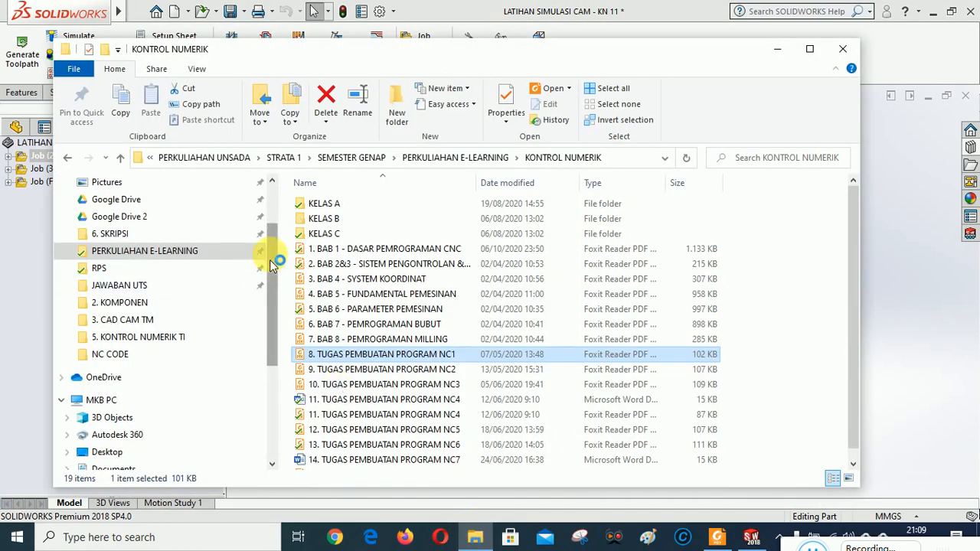
pyautogui.moveTo(273, 243); pyautogui.dragTo(274, 267)
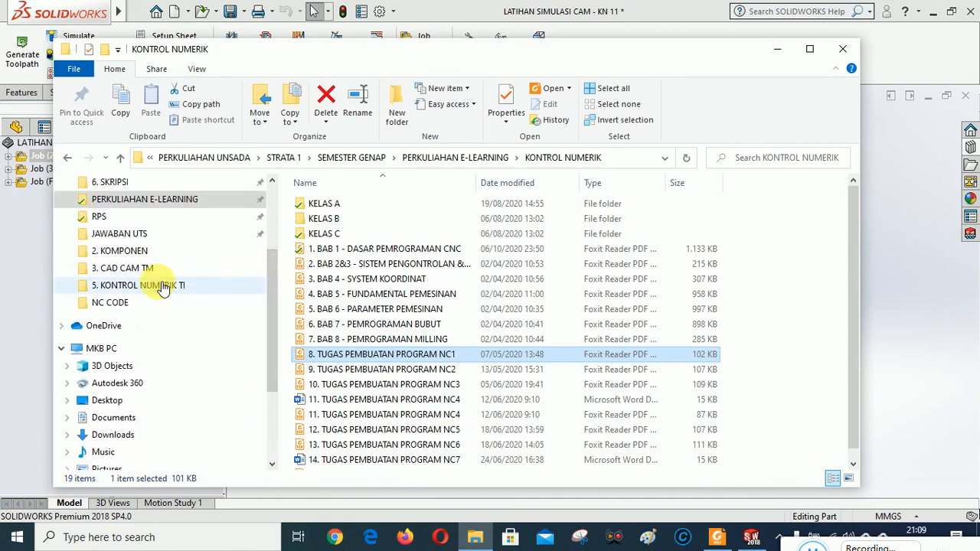
pyautogui.scroll(3, 160, 286)
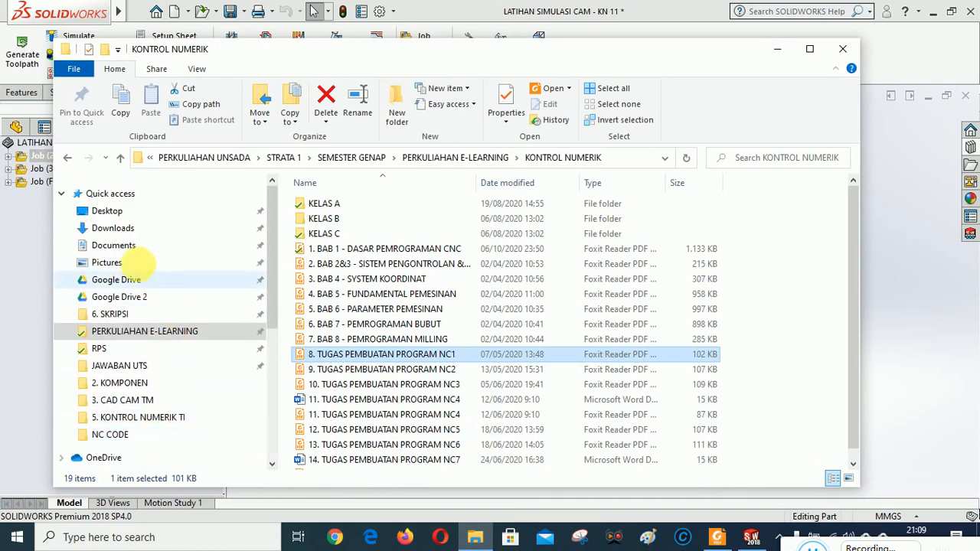
pyautogui.click(104, 210)
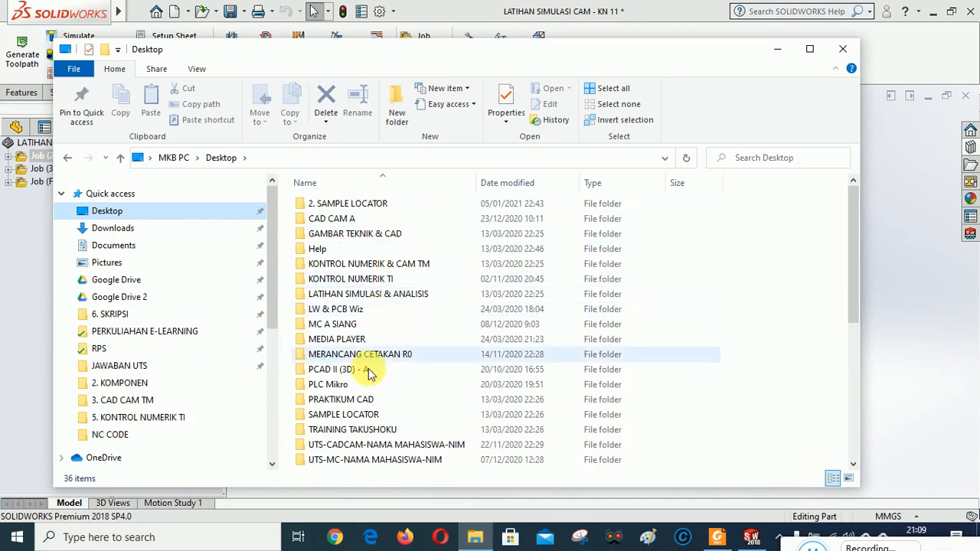
pyautogui.doubleClick(362, 280)
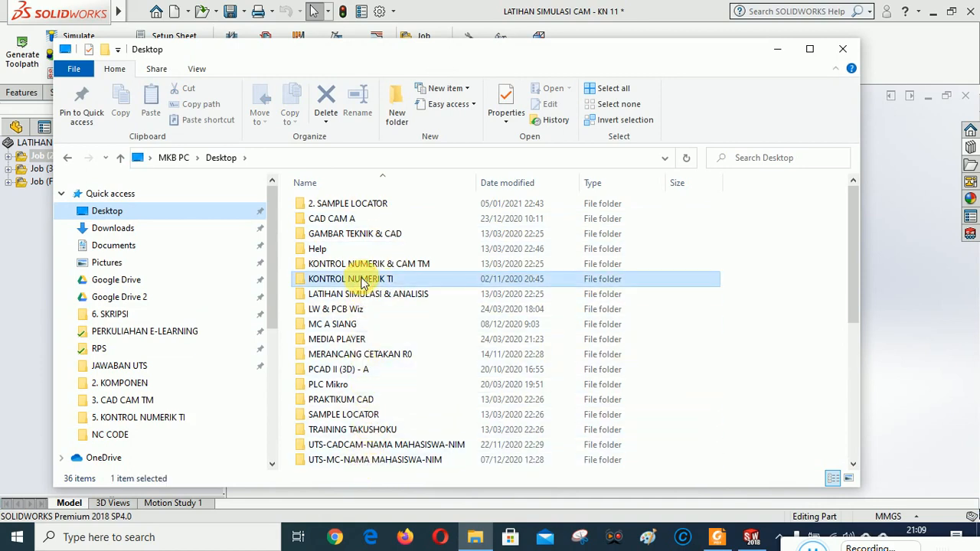
pyautogui.doubleClick(320, 218)
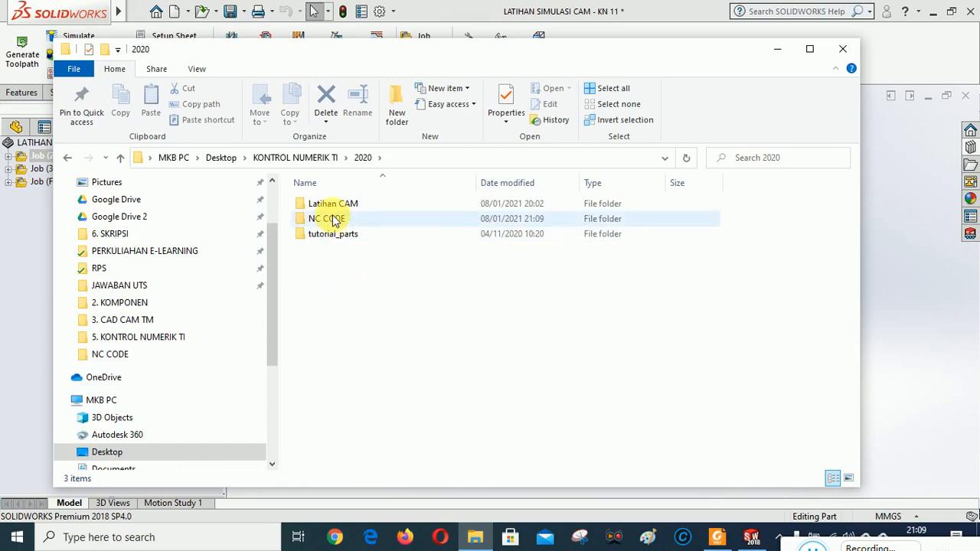
pyautogui.click(332, 220)
pyautogui.doubleClick(332, 220)
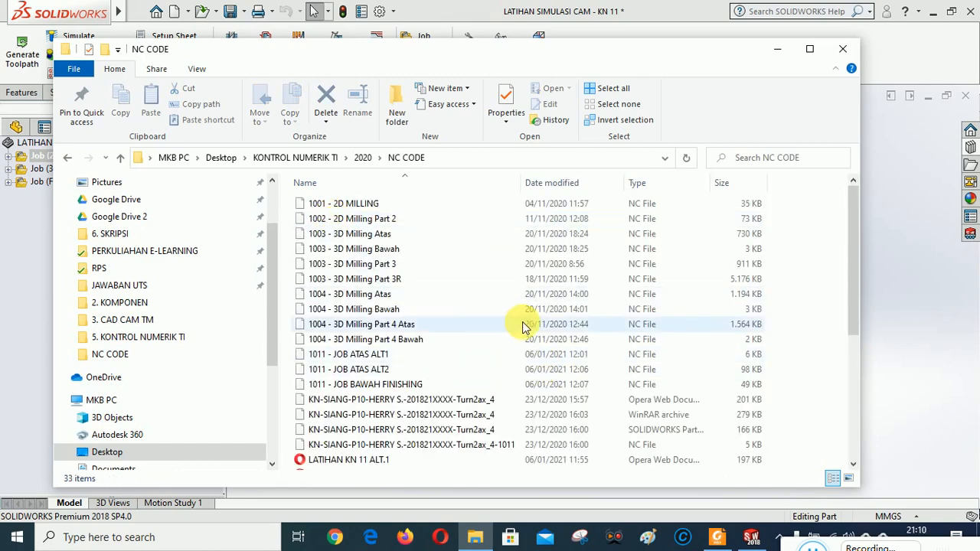
# - Open the setup sheet LATIHAN SIMULASI CAM - KN 11 and review its setup, totals, tool and operations sections
pyautogui.scroll(-4, 524, 325)
pyautogui.scroll(-1, 525, 326)
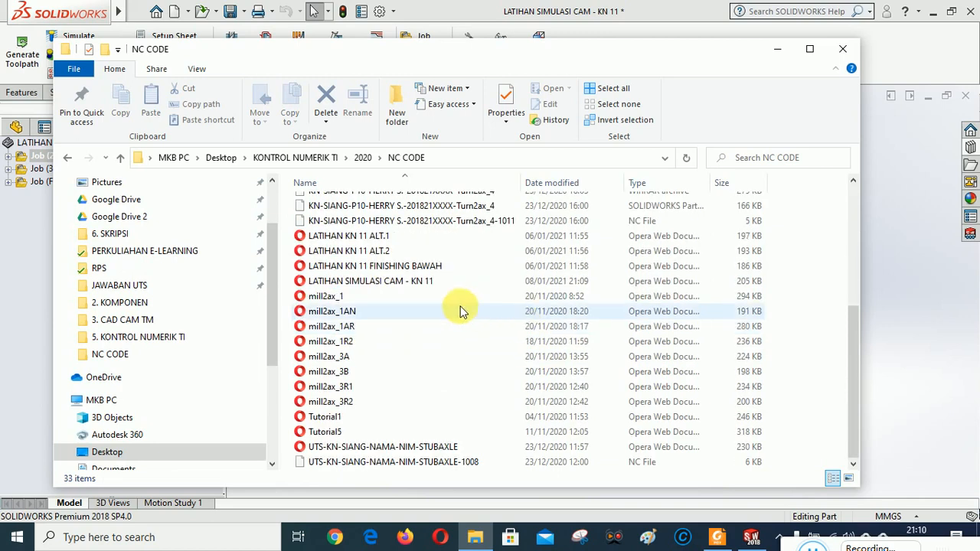
pyautogui.doubleClick(350, 283)
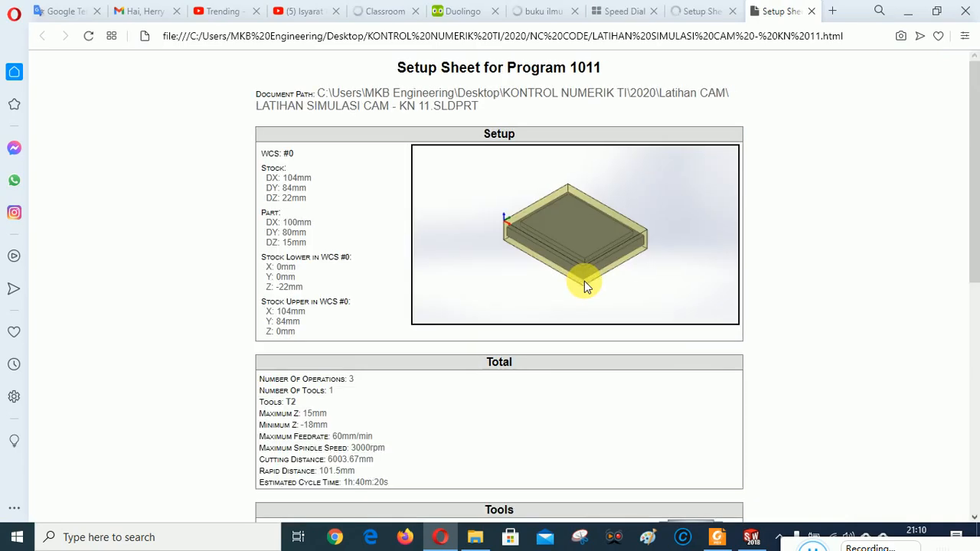
pyautogui.scroll(-6, 654, 380)
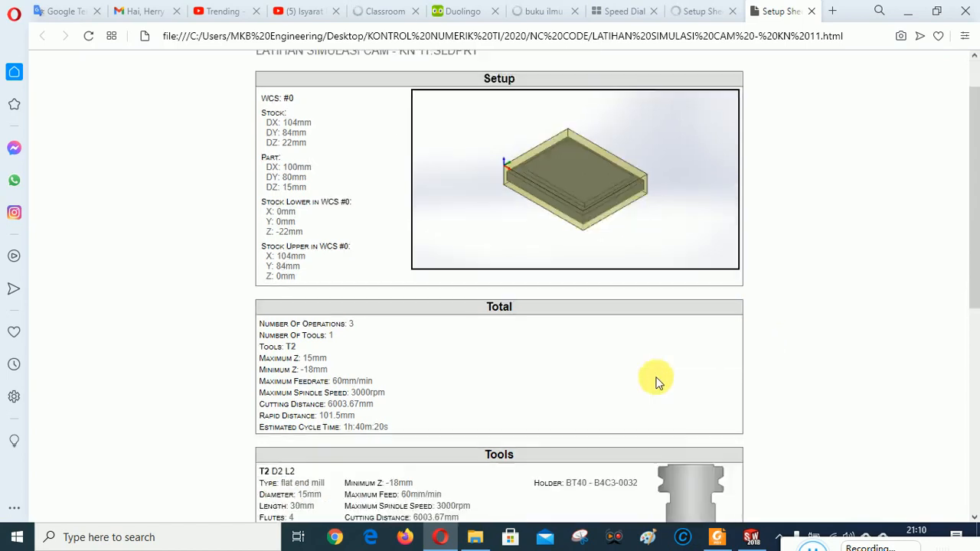
pyautogui.scroll(3, 656, 380)
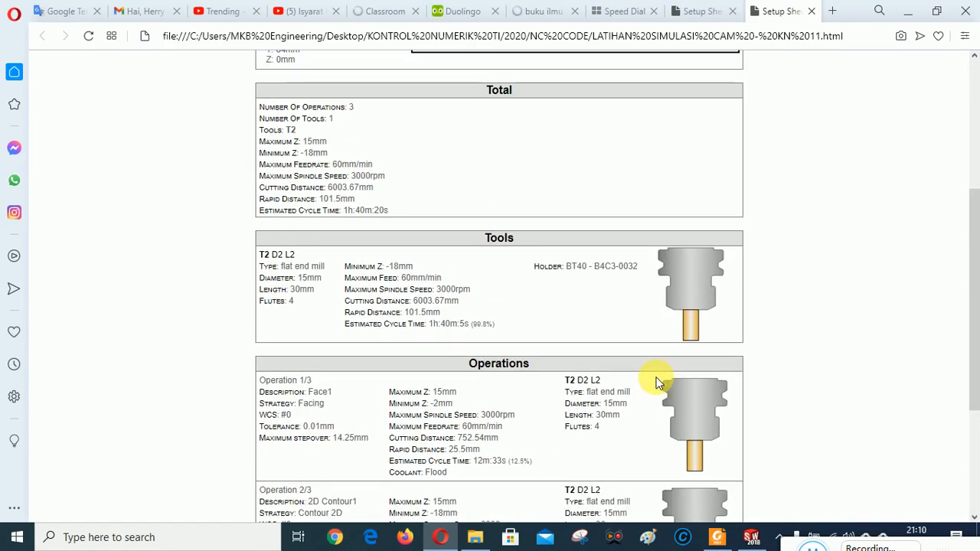
pyautogui.scroll(-3, 728, 356)
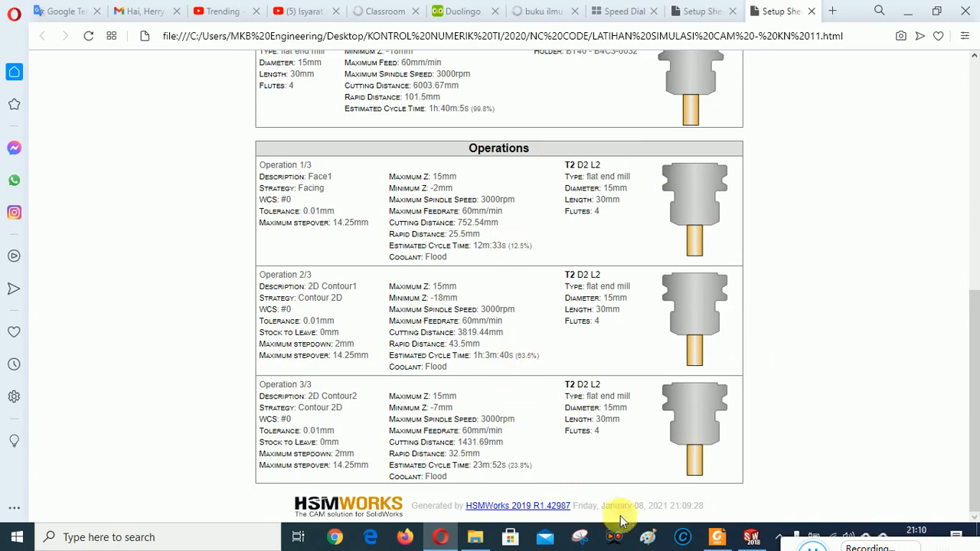
pyautogui.scroll(10, 564, 343)
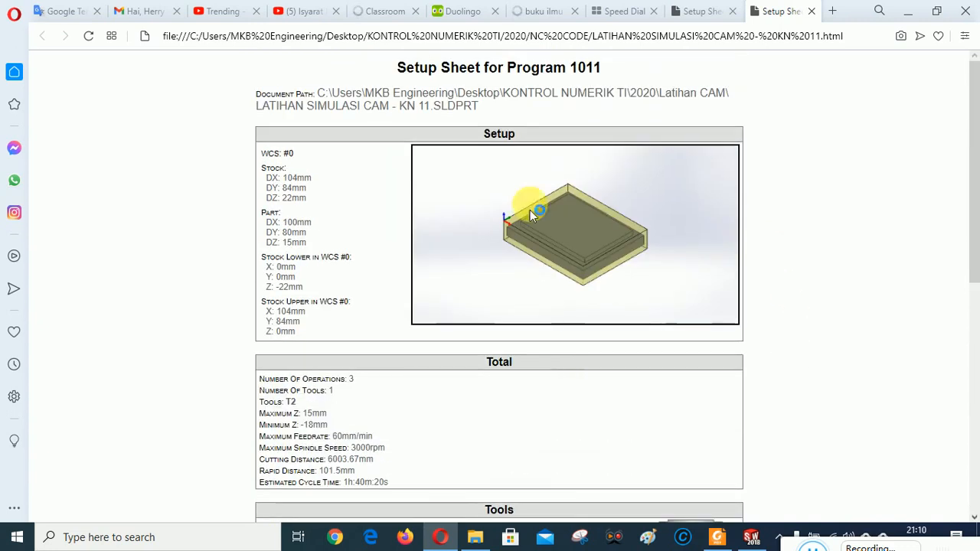
# - Close both open copies of the setup sheet in the browser and switch back to SOLIDWORKS
pyautogui.click(704, 20)
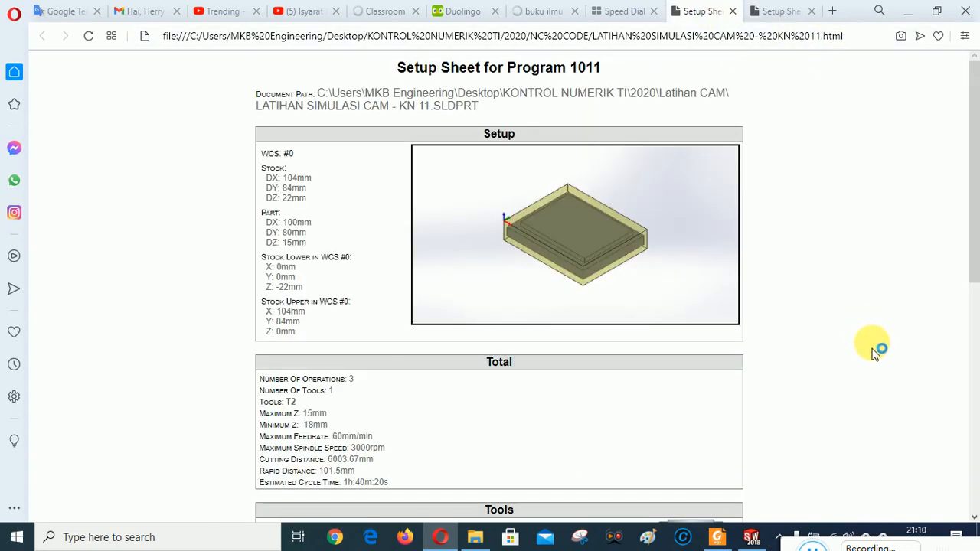
pyautogui.click(810, 11)
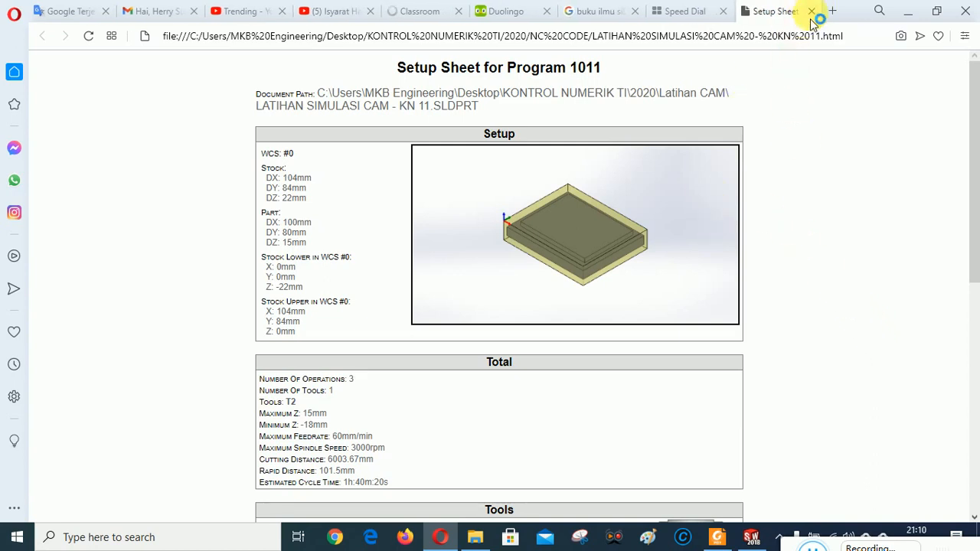
pyautogui.click(802, 11)
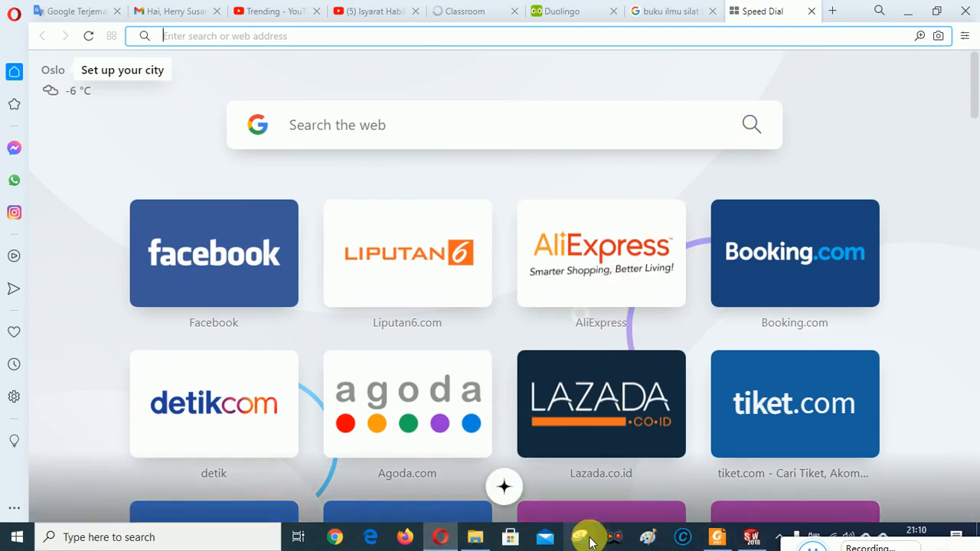
pyautogui.click(750, 539)
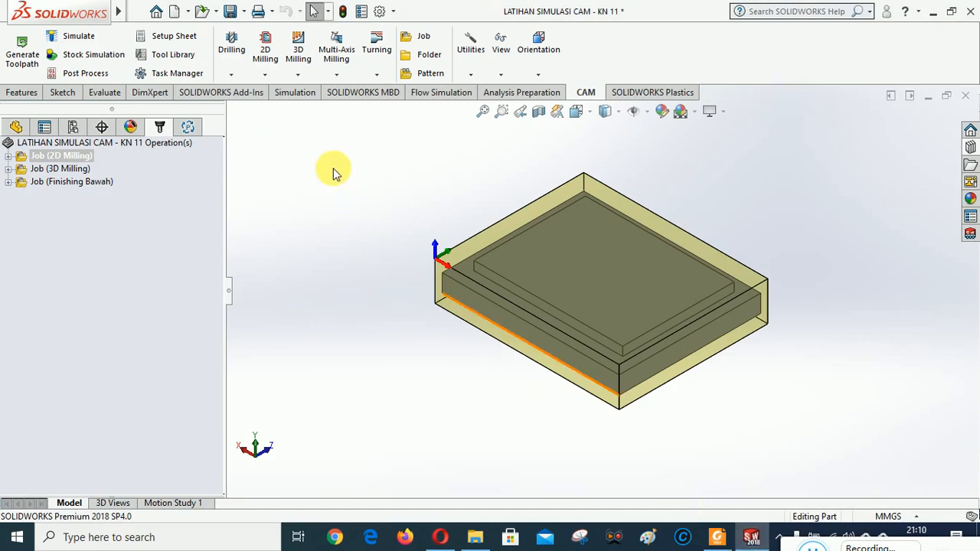
# - In File Explorer, rename the setup sheet file as LATIHAN SIMULASI CAM - KN 11 - 2D MILLING
pyautogui.click(475, 537)
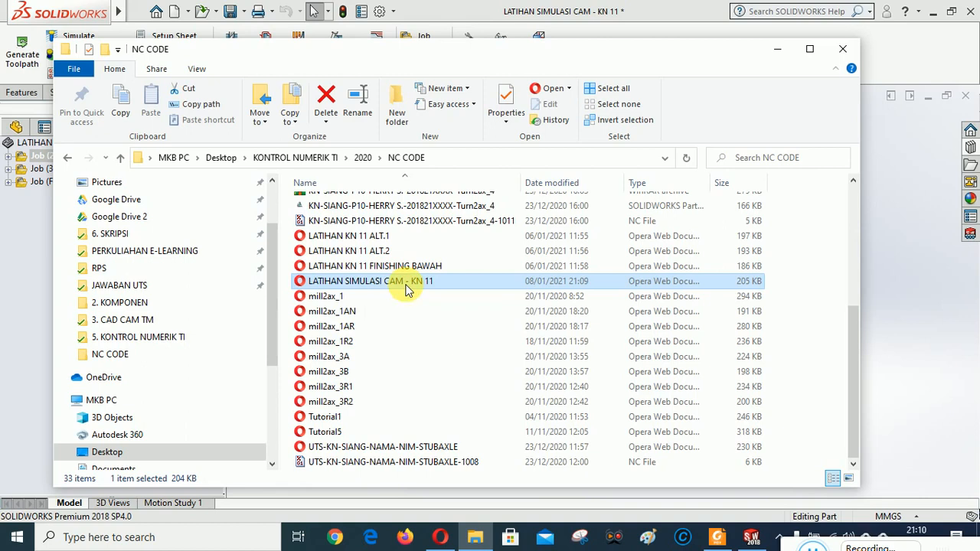
pyautogui.click(437, 281)
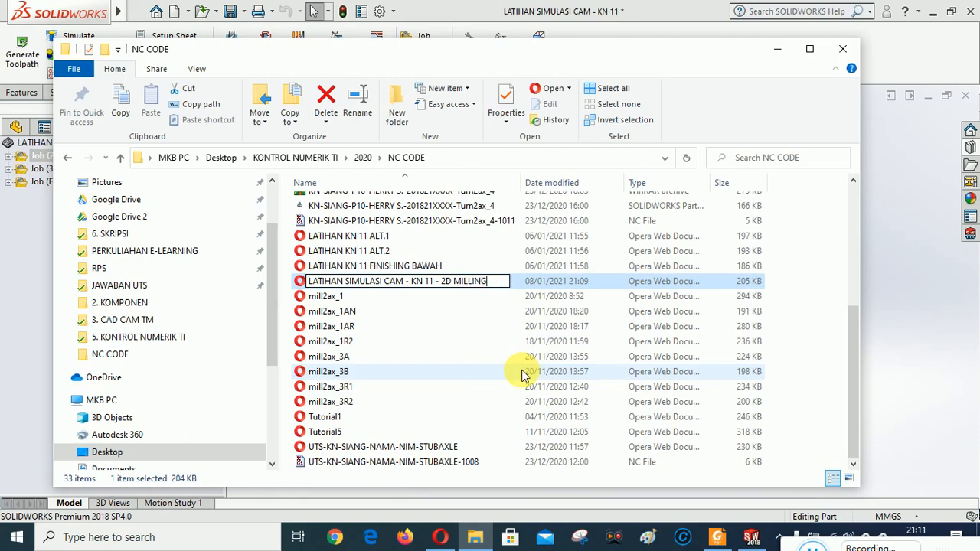
pyautogui.press('Return')
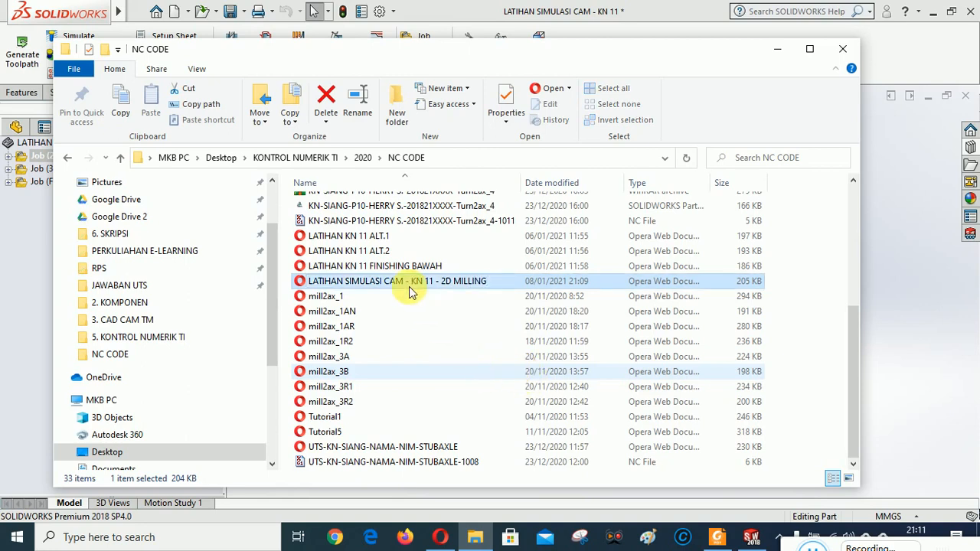
# - Check the operations listed in the renamed 2D MILLING setup sheet, close it and return to SOLIDWORKS
pyautogui.click(376, 285)
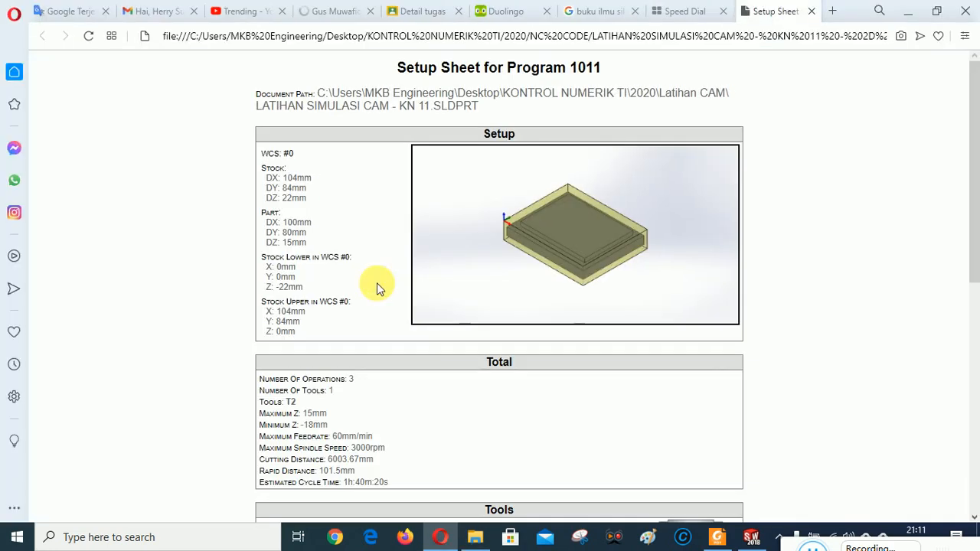
pyautogui.scroll(-10, 626, 340)
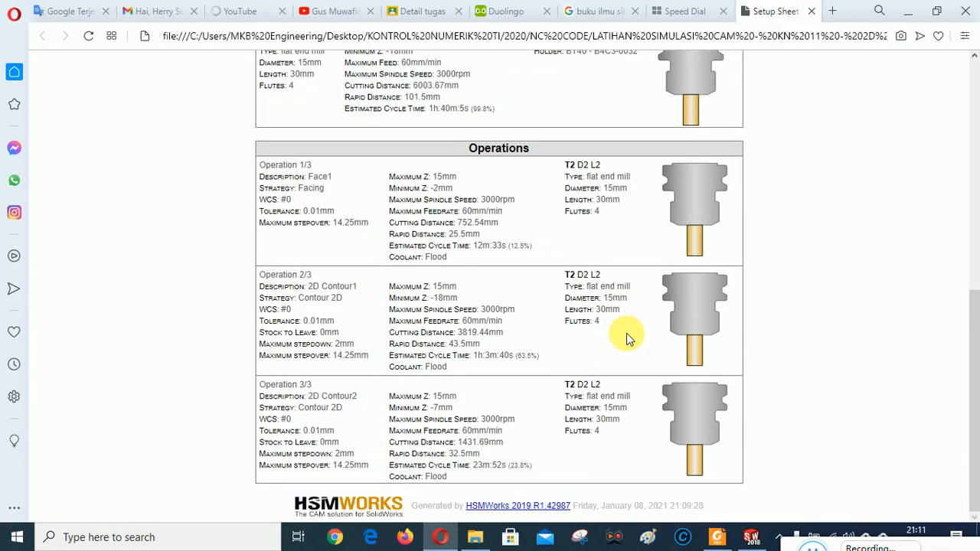
pyautogui.click(812, 12)
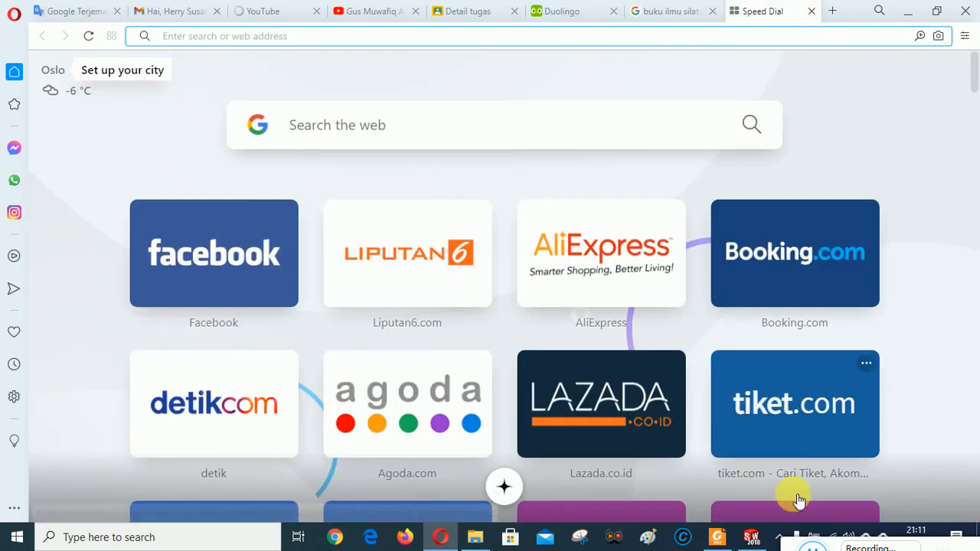
pyautogui.click(751, 538)
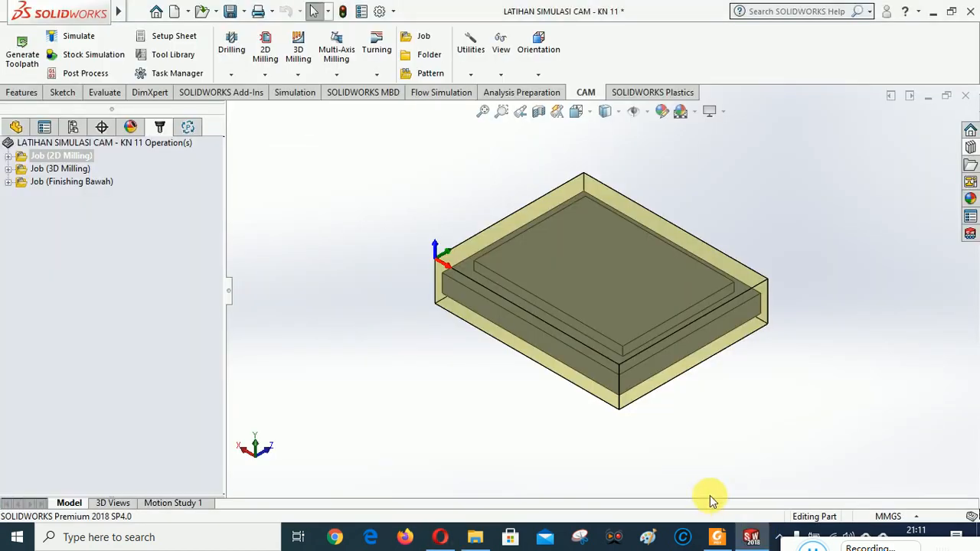
# - Make Job (3D Milling) the default folder
pyautogui.click(101, 243)
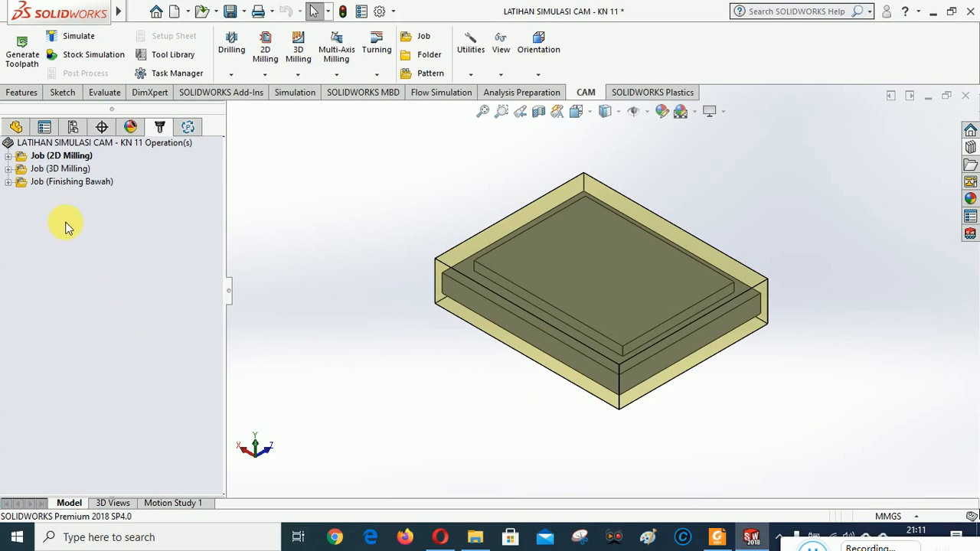
pyautogui.rightClick(37, 169)
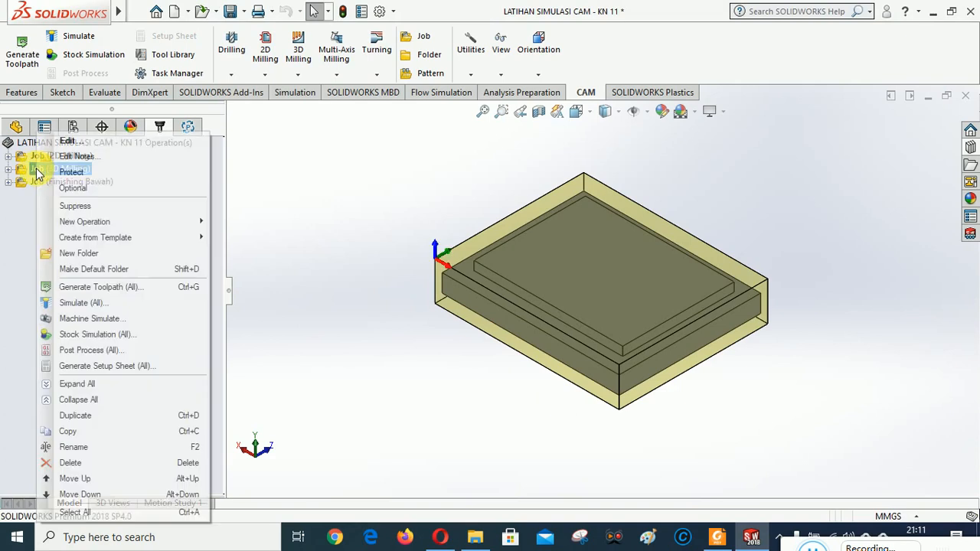
pyautogui.click(103, 268)
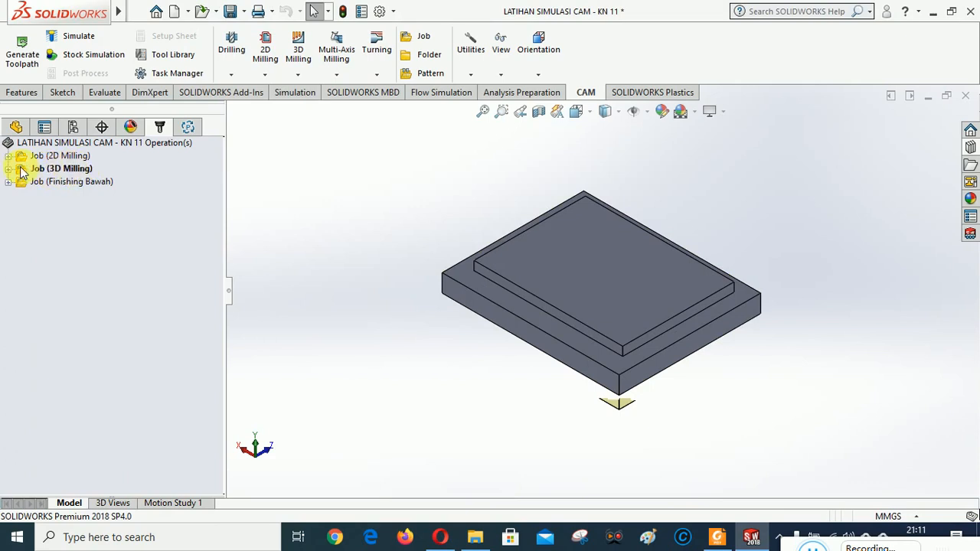
# - Generate the setup sheet for all operations of Job (3D Milling) into the NC CODE folder under KONTROL NUMERIK TI > 2020
pyautogui.rightClick(67, 171)
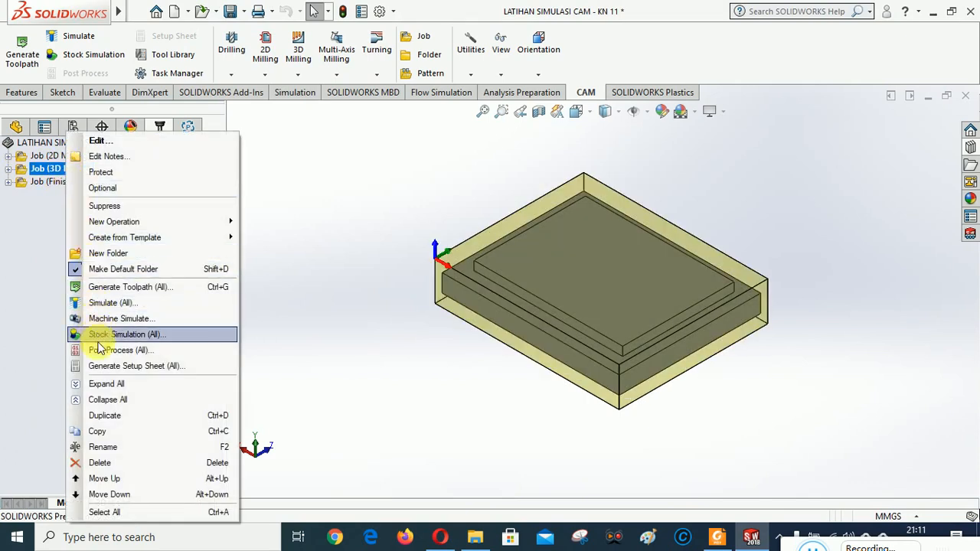
pyautogui.click(104, 374)
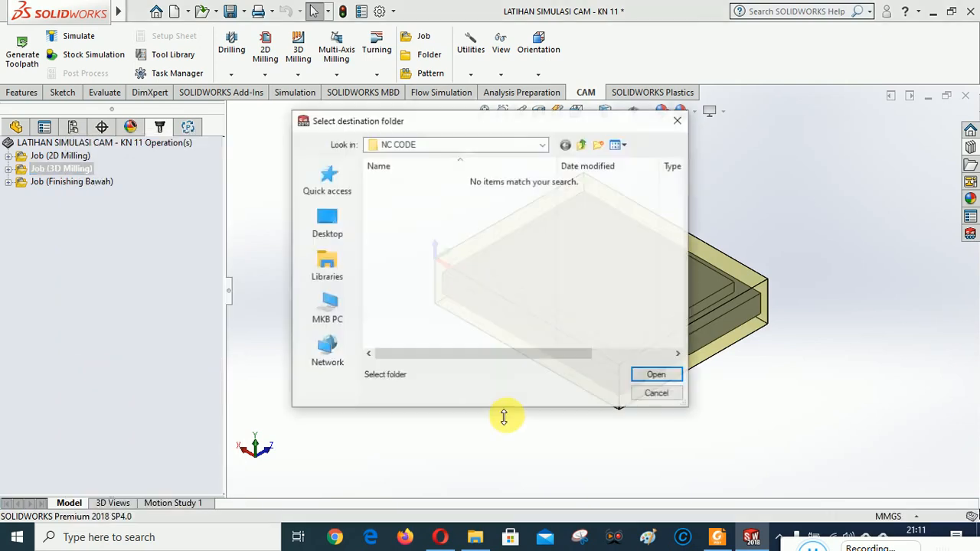
pyautogui.click(543, 143)
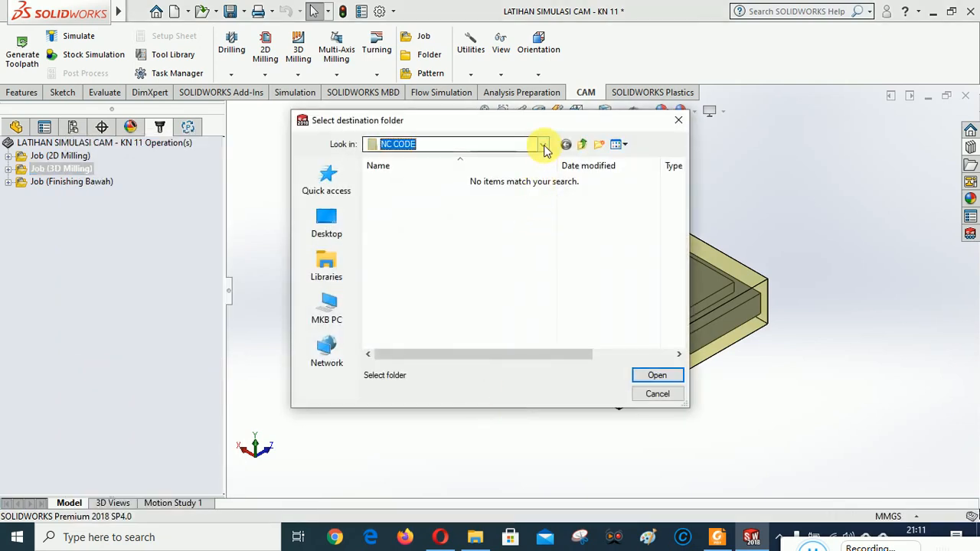
pyautogui.scroll(2, 451, 268)
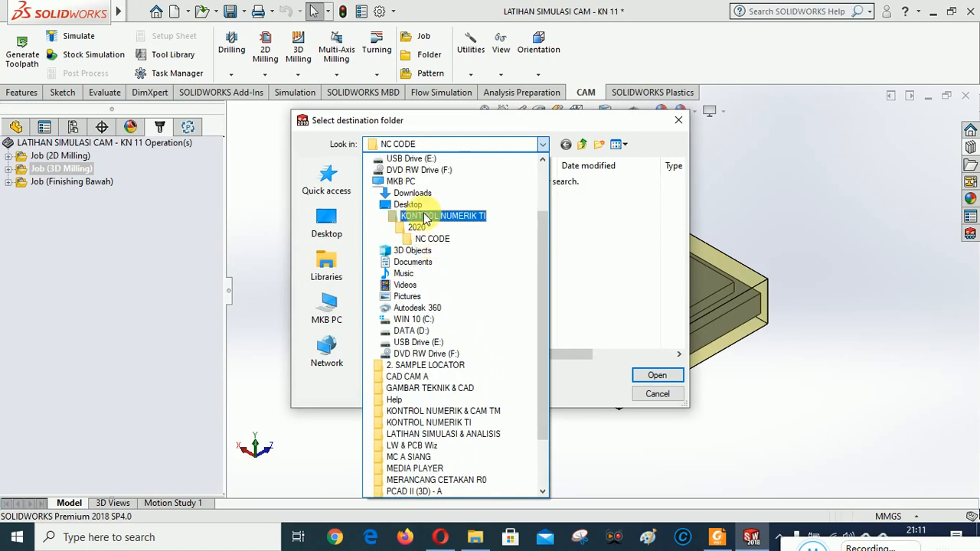
pyautogui.click(432, 238)
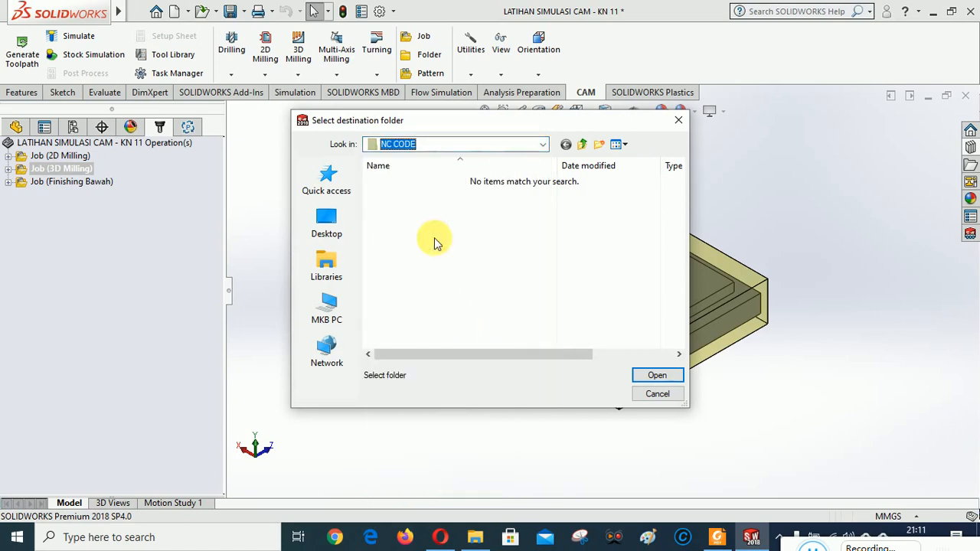
pyautogui.click(656, 375)
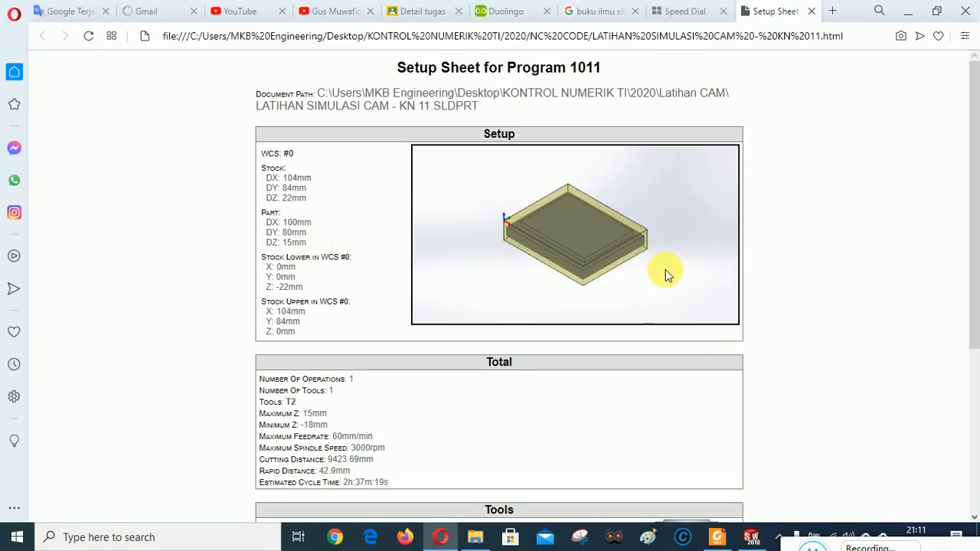
# - Review the totals, tool and operations sections of the Job (3D Milling) setup sheet
pyautogui.scroll(-4, 635, 283)
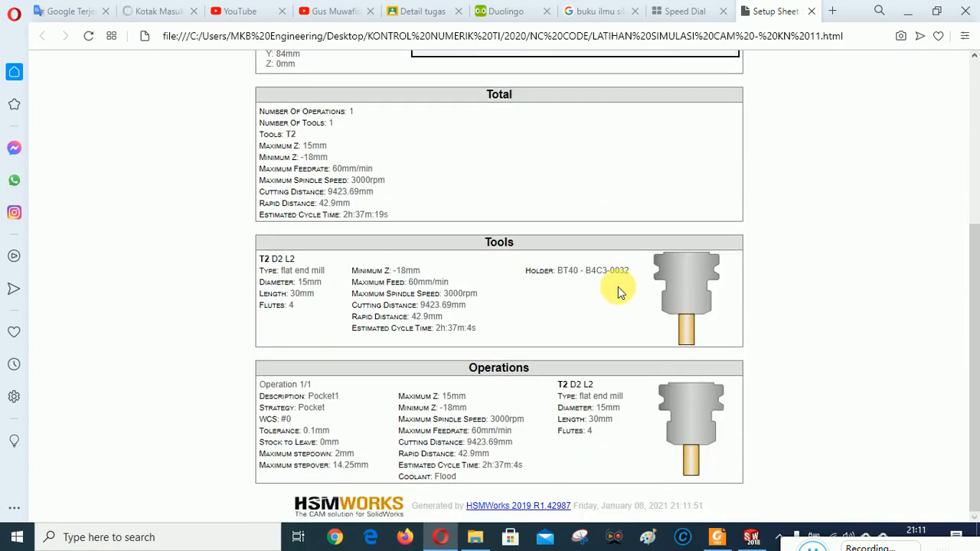
pyautogui.scroll(4, 618, 286)
pyautogui.scroll(-4, 617, 286)
pyautogui.scroll(4, 804, 252)
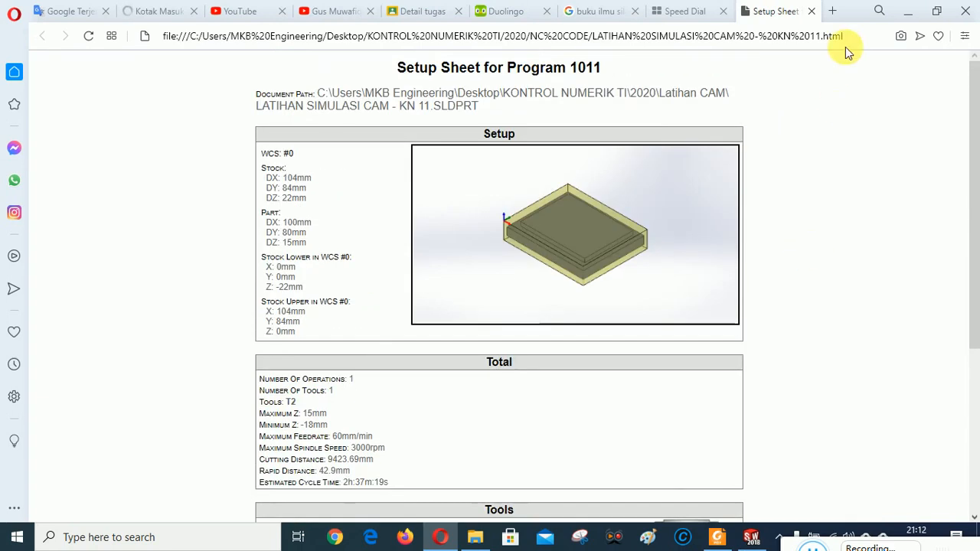
# - Close the setup sheet and rename its file in the NC CODE folder as LATIHAN SIMULASI CAM - KN 11 - 3D MILLING
pyautogui.click(811, 11)
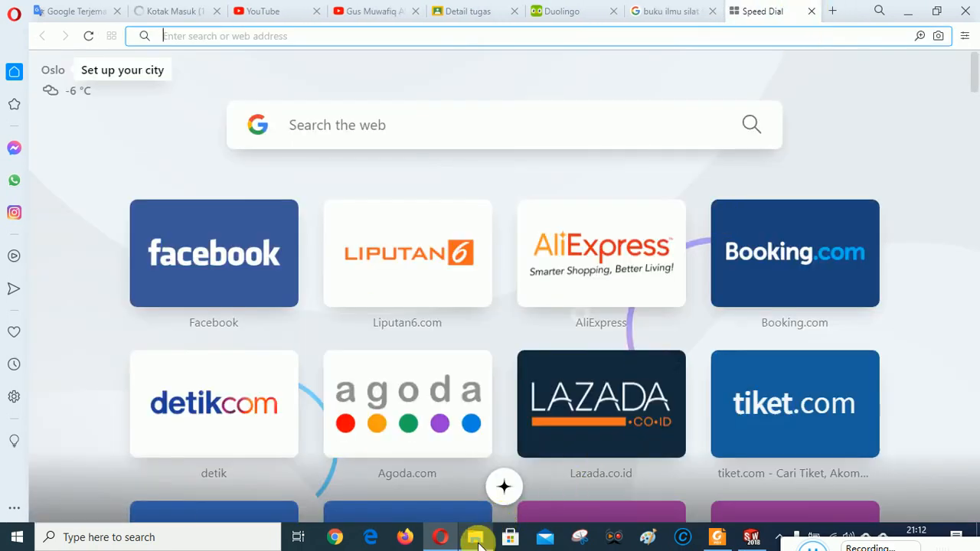
pyautogui.click(475, 537)
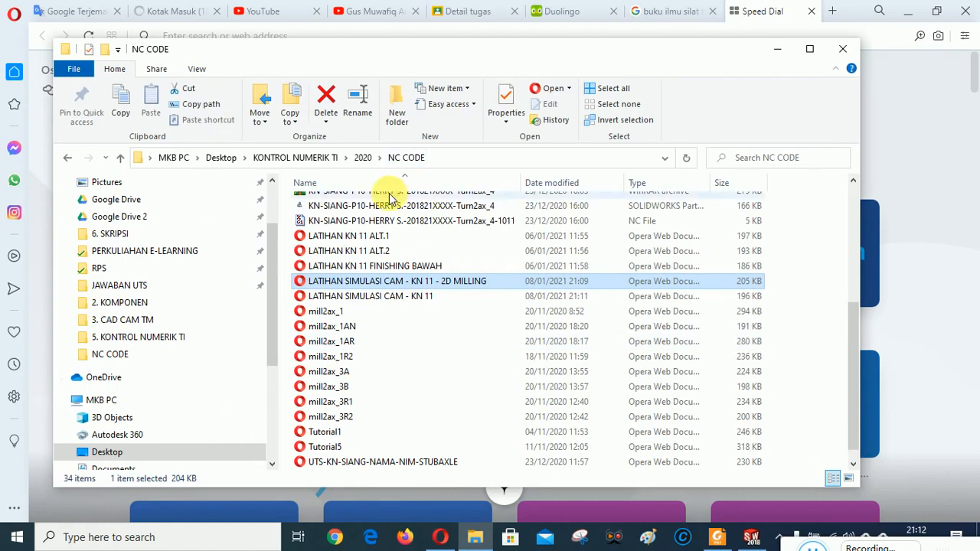
pyautogui.doubleClick(389, 298)
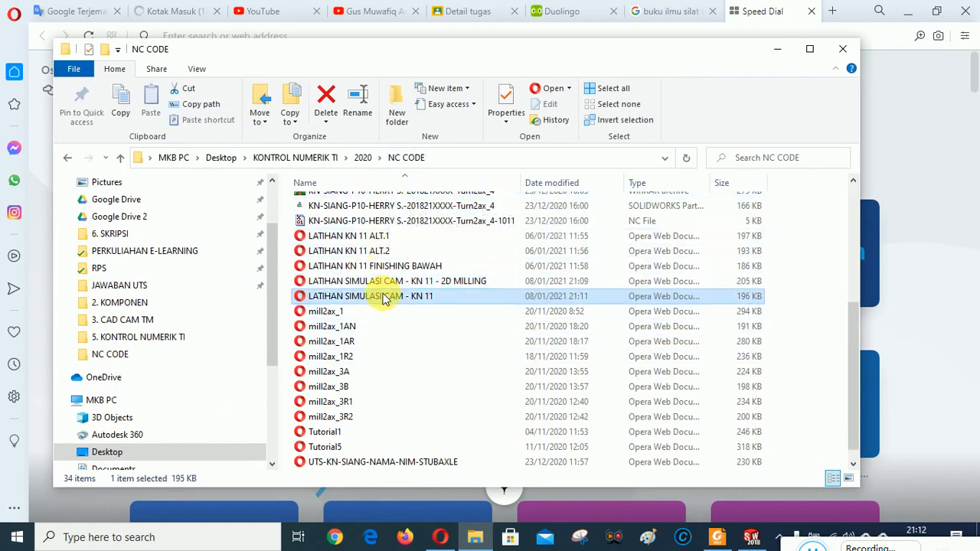
pyautogui.click(384, 299)
pyautogui.press('End')
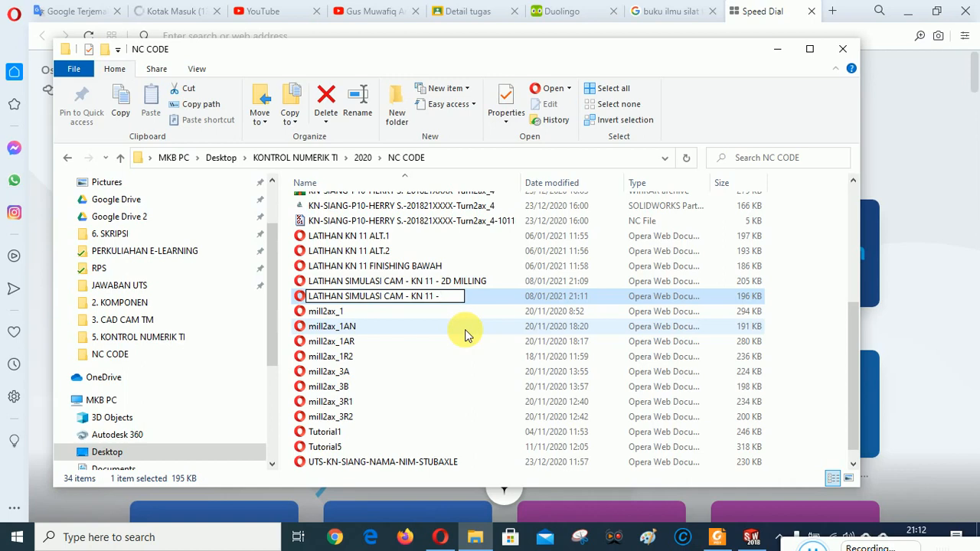
pyautogui.write('- 3D MIL')
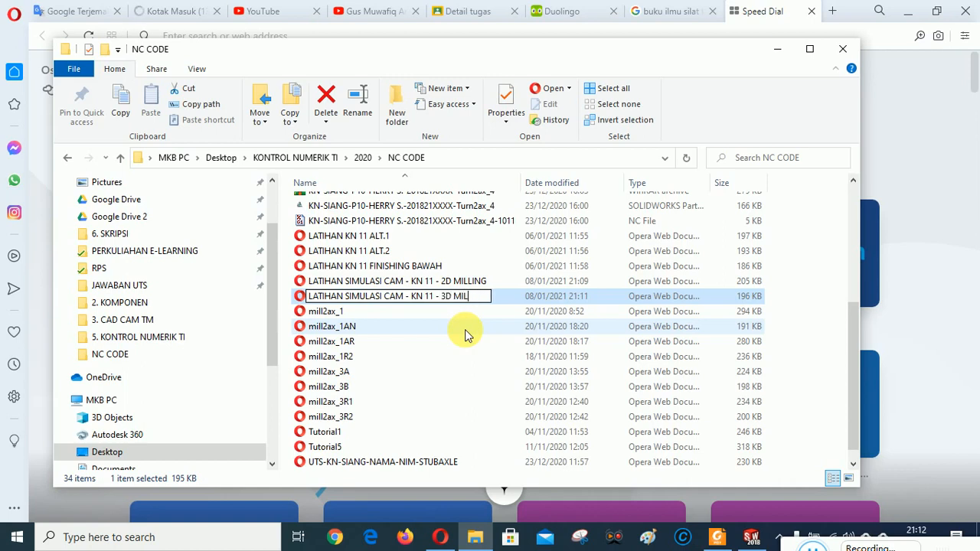
pyautogui.write('LING')
pyautogui.press('Return')
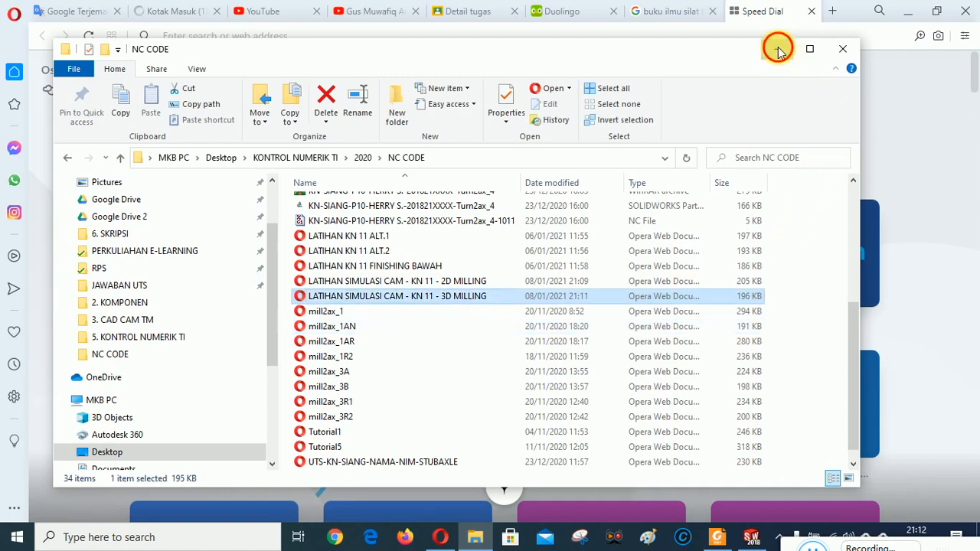
pyautogui.click(777, 48)
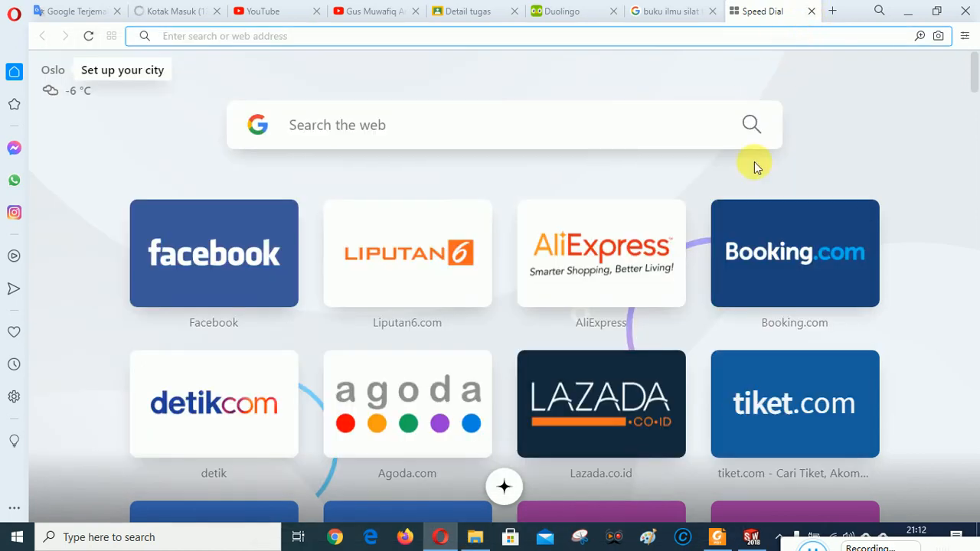
# - Return to SOLIDWORKS and make Job (Finishing Bawah) the default folder
pyautogui.click(750, 536)
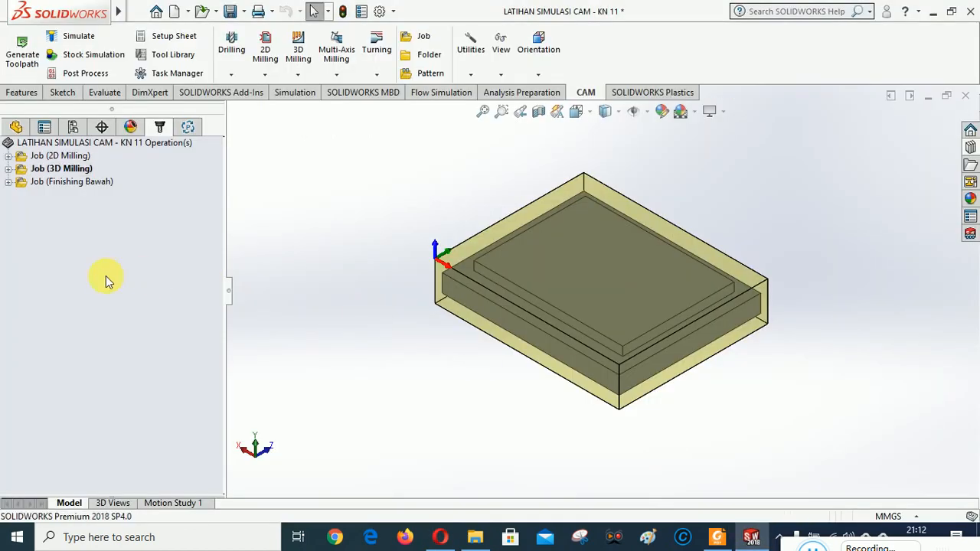
pyautogui.rightClick(54, 183)
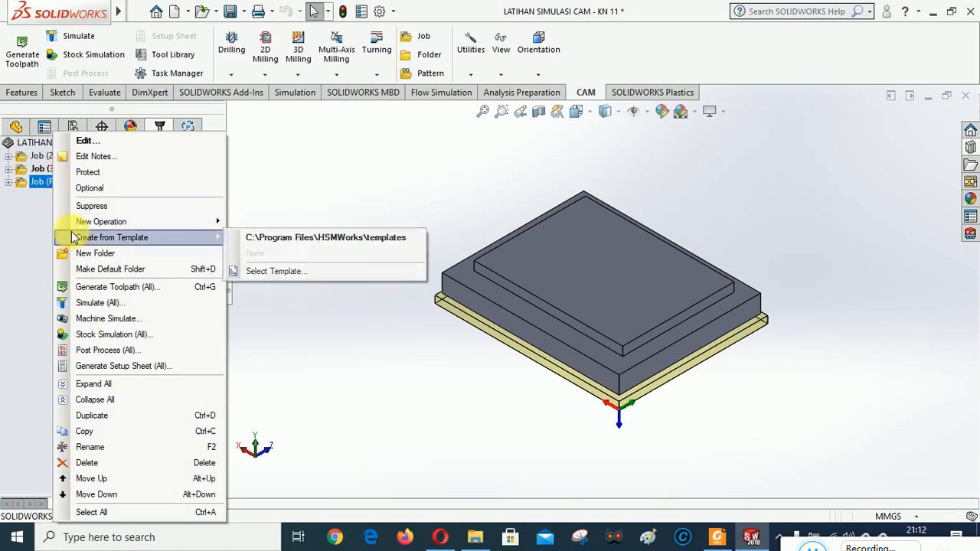
pyautogui.click(111, 270)
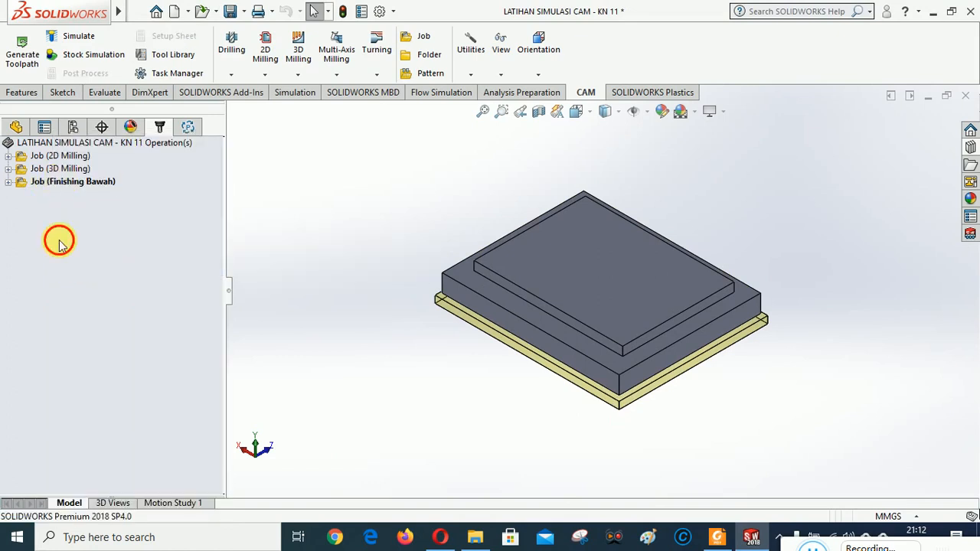
# - Try to orient the part for the Finishing Bawah job with the Tool Isometric view
pyautogui.click(544, 77)
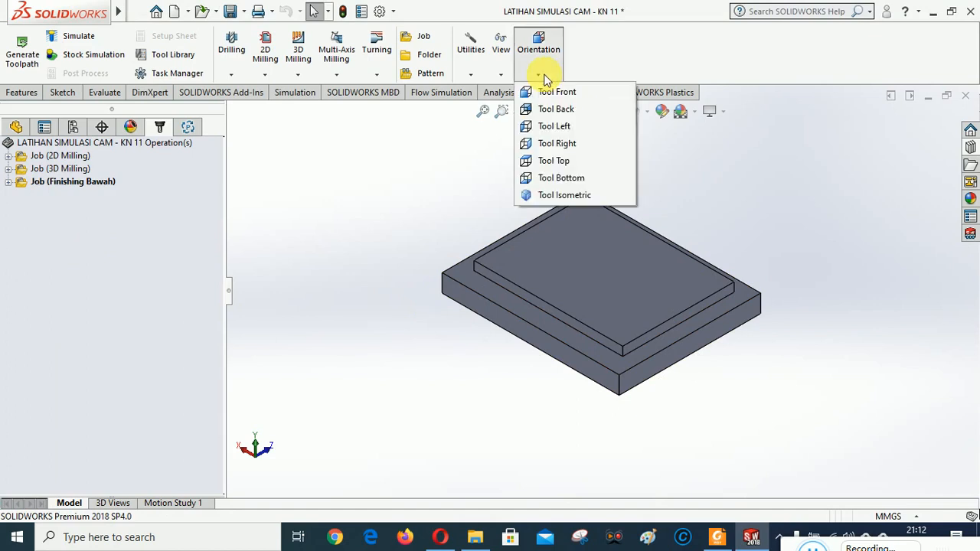
pyautogui.click(548, 195)
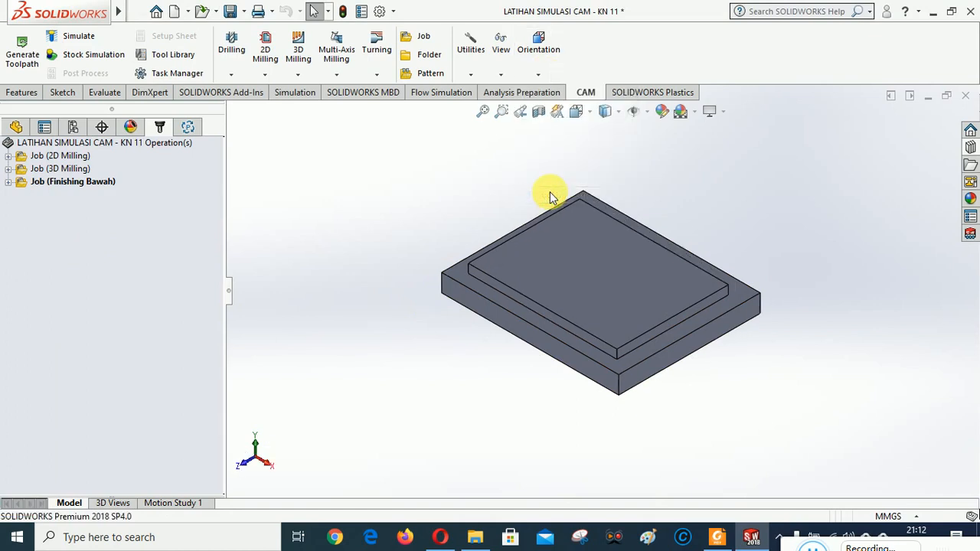
pyautogui.click(538, 75)
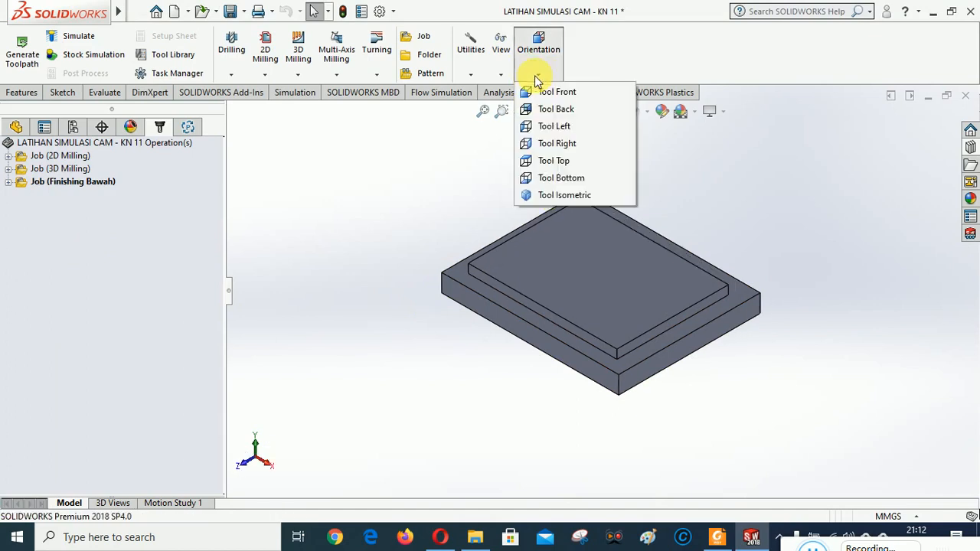
pyautogui.click(555, 195)
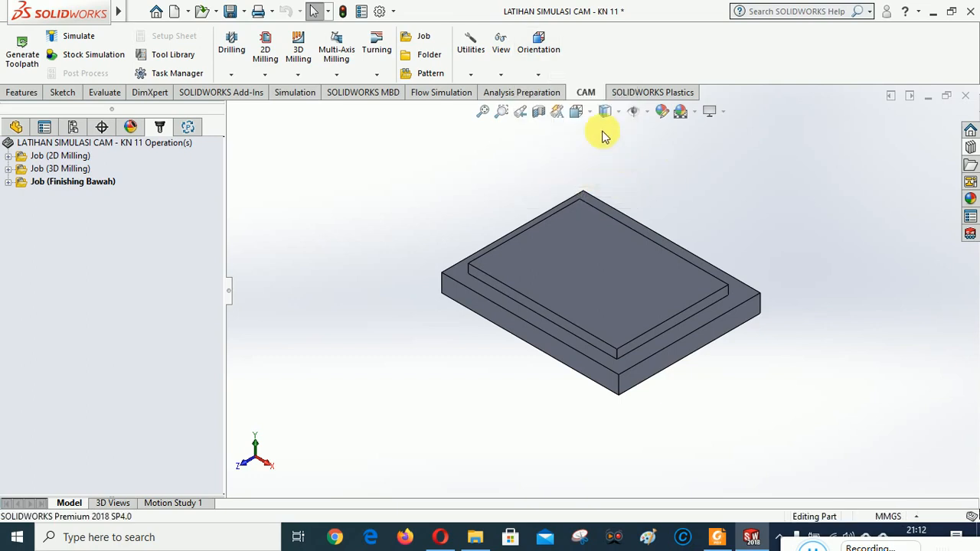
# - Turn the part upside down through the Front and Bottom views, ending in an isometric view with its flat underside facing up
pyautogui.click(575, 111)
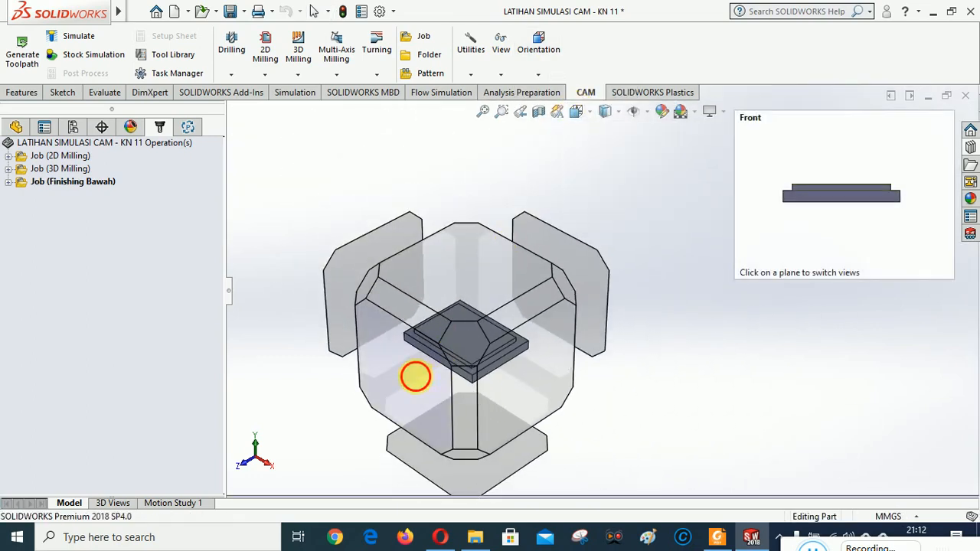
pyautogui.click(416, 376)
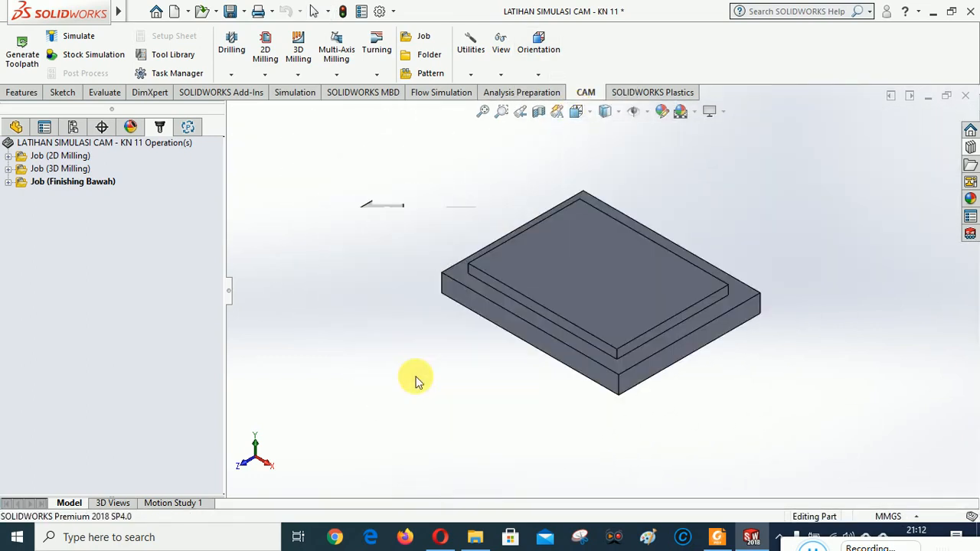
pyautogui.click(579, 113)
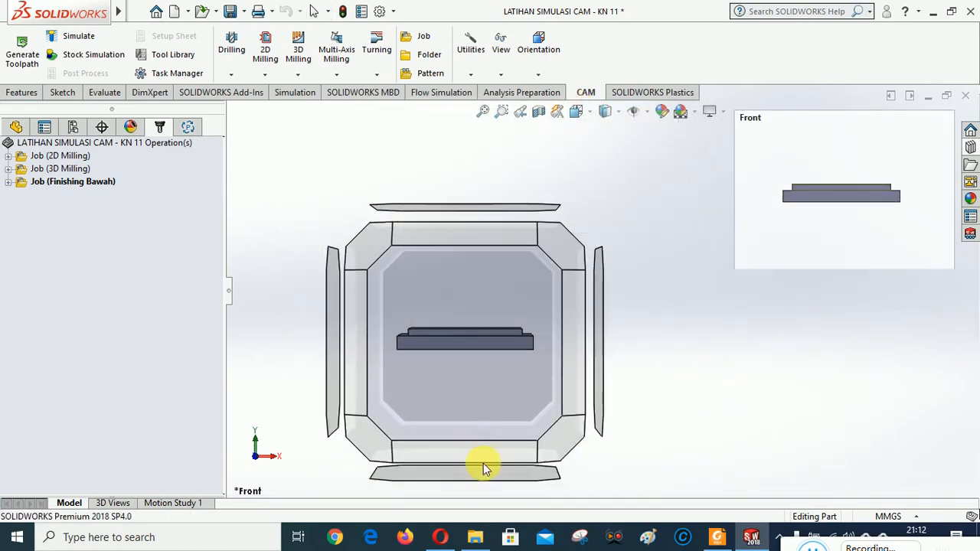
pyautogui.click(483, 449)
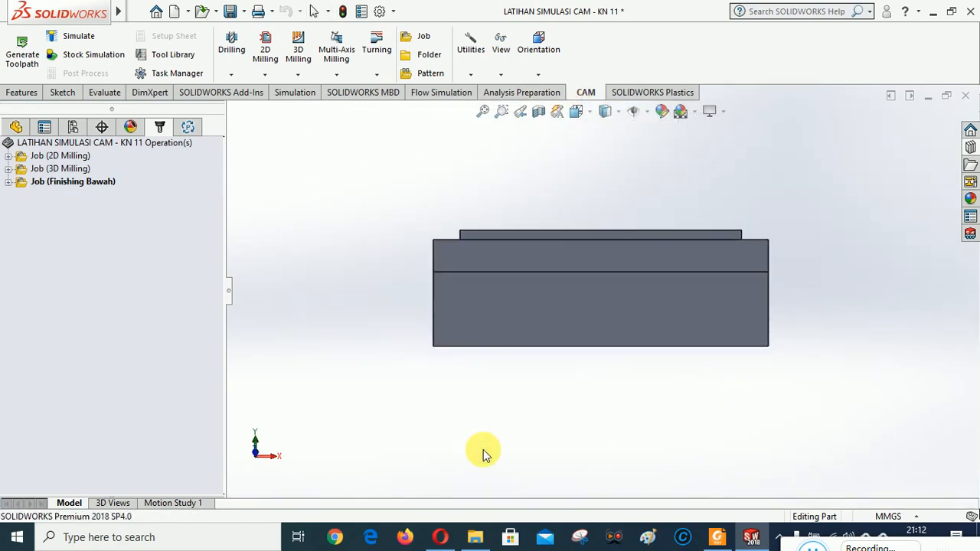
pyautogui.click(577, 112)
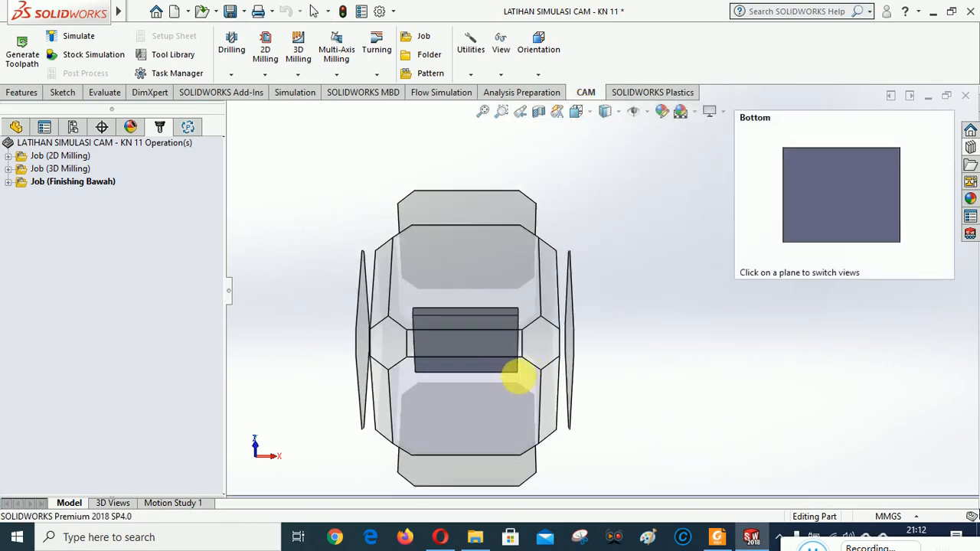
pyautogui.click(519, 378)
pyautogui.click(576, 112)
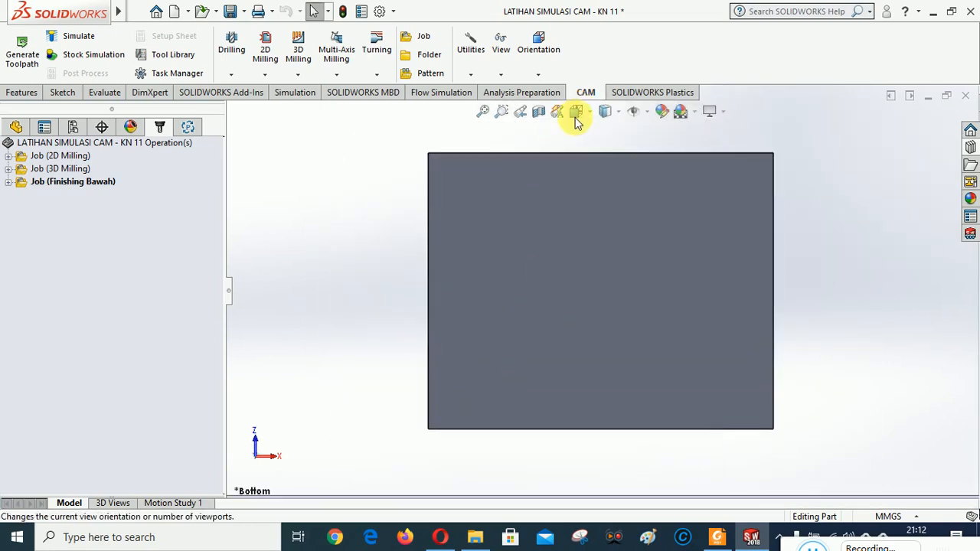
pyautogui.moveTo(477, 416)
pyautogui.click(472, 453)
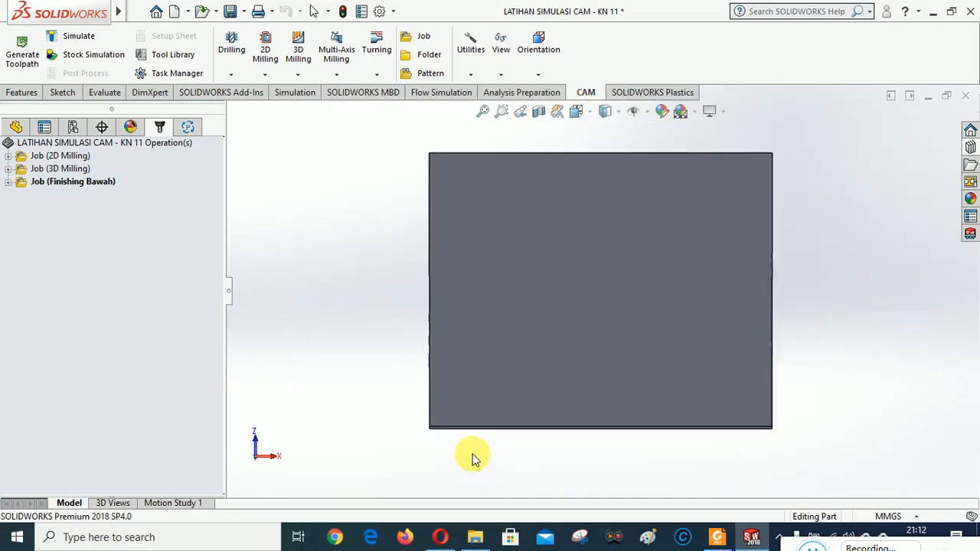
pyautogui.click(575, 113)
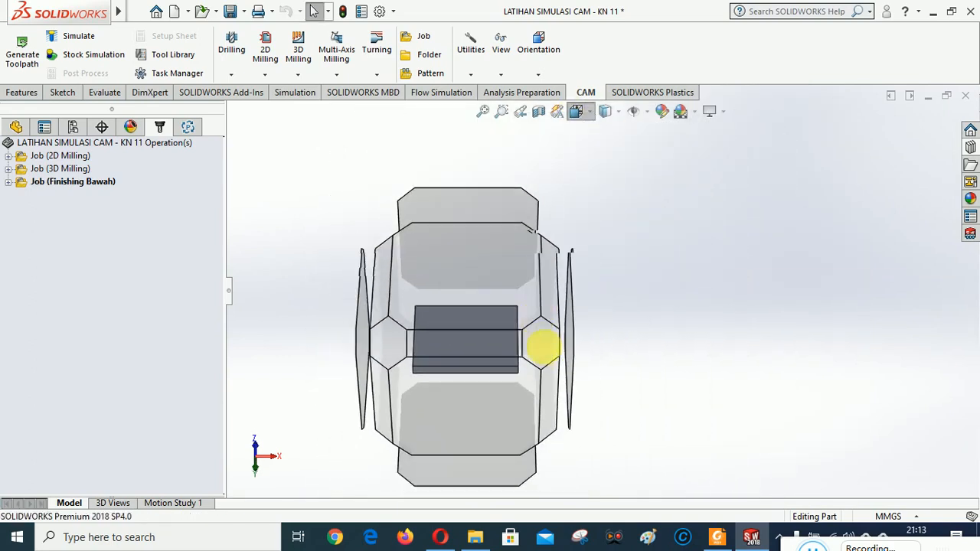
pyautogui.click(531, 378)
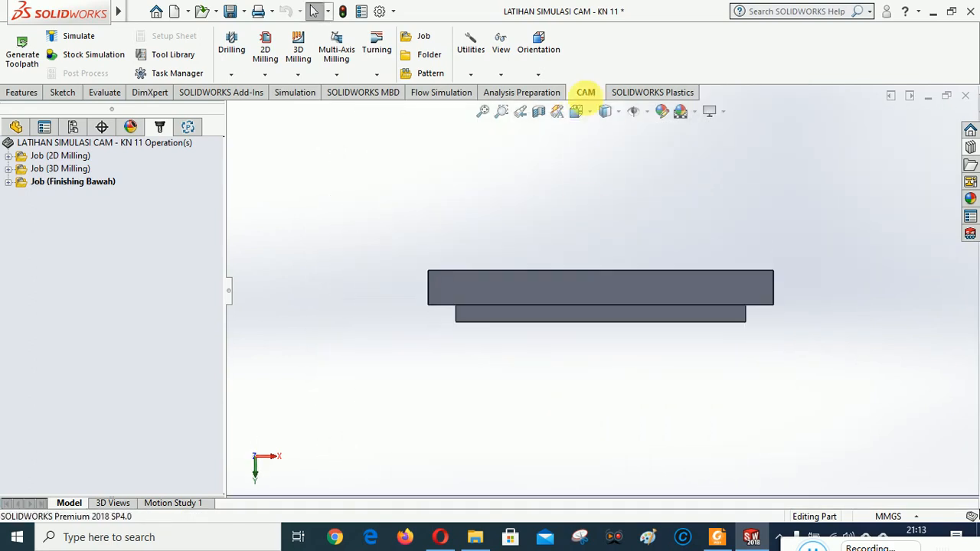
pyautogui.click(575, 112)
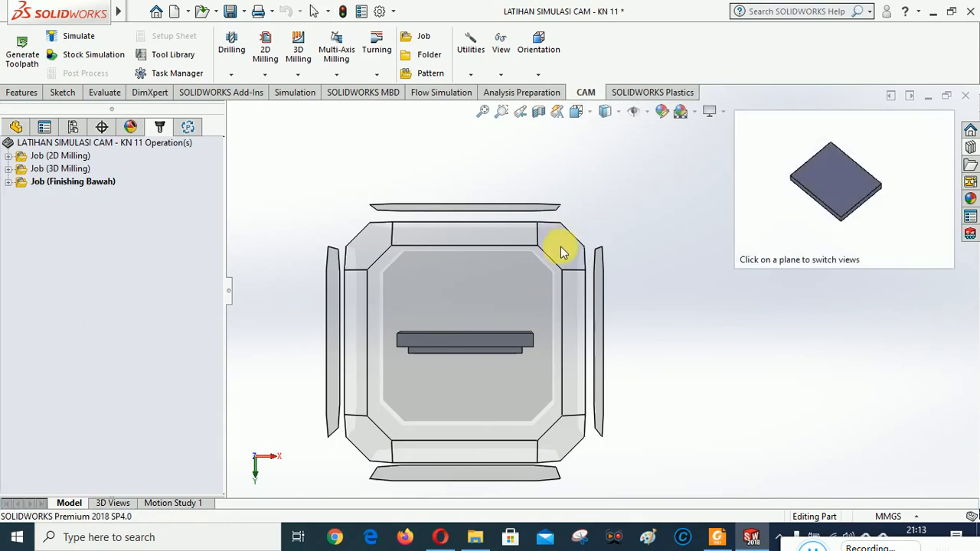
pyautogui.click(560, 247)
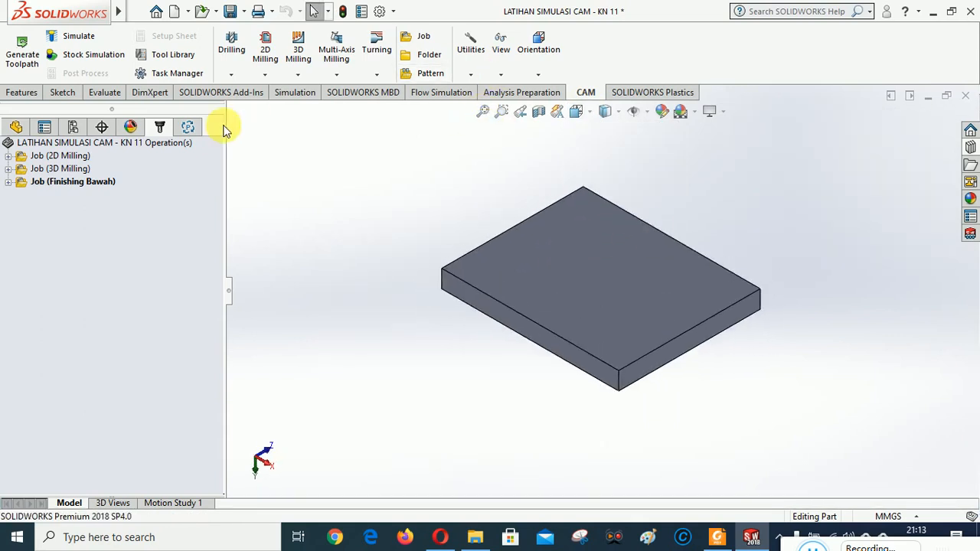
# - Generate the setup sheet for all operations of Job (Finishing Bawah) into the NC CODE folder under KONTROL NUMERIK TI > 2020
pyautogui.rightClick(53, 183)
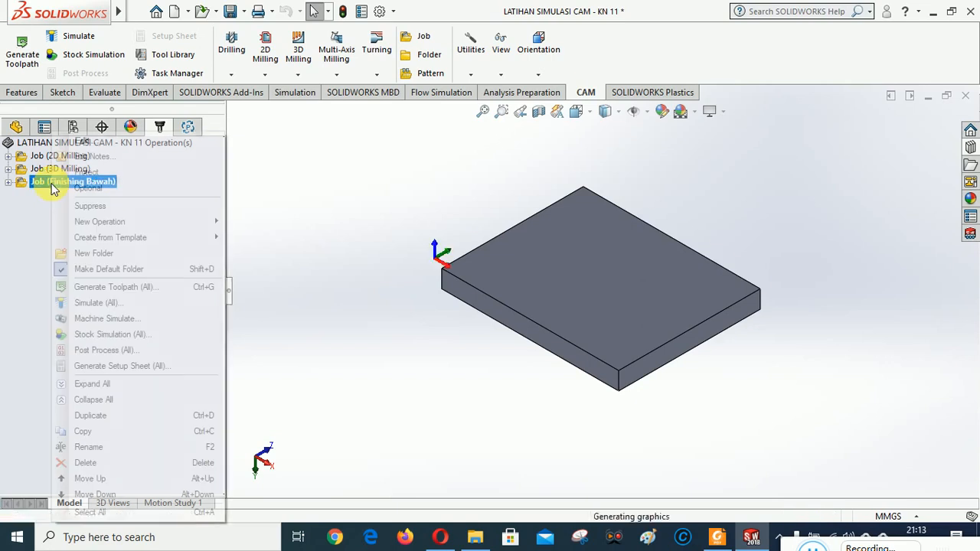
pyautogui.click(98, 367)
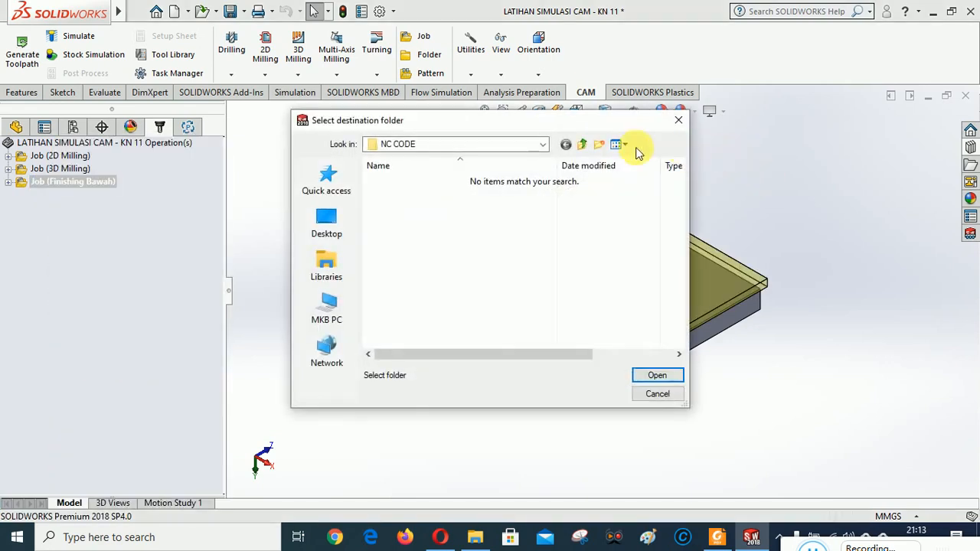
pyautogui.click(542, 144)
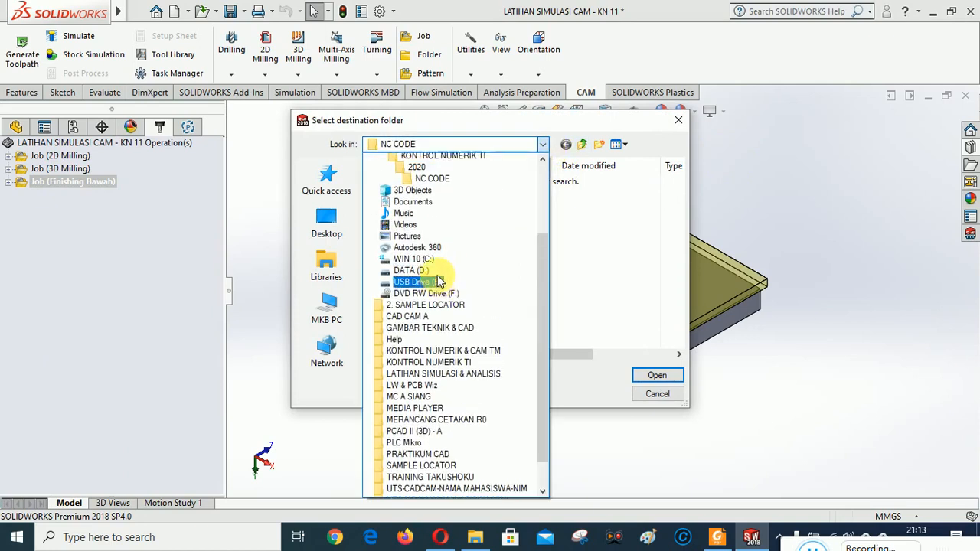
pyautogui.scroll(4, 437, 280)
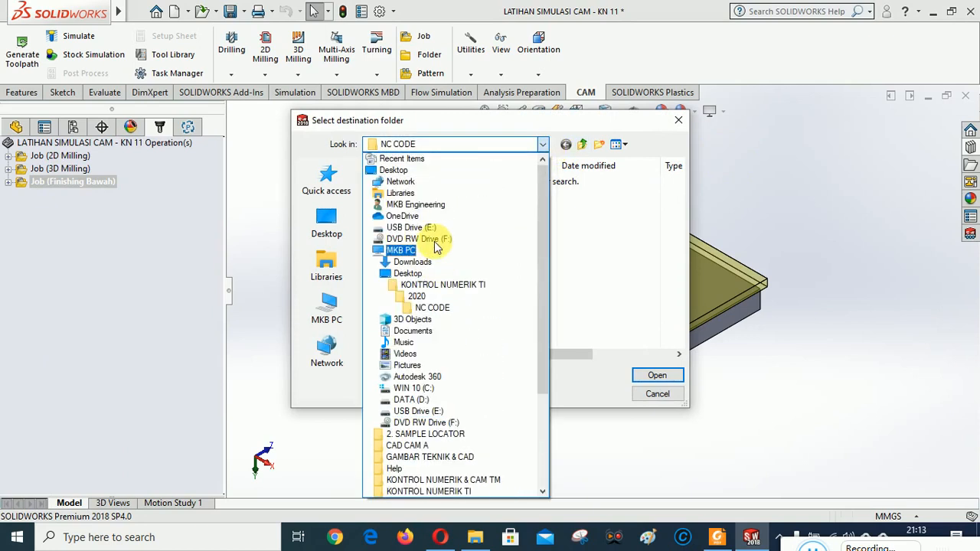
pyautogui.click(417, 288)
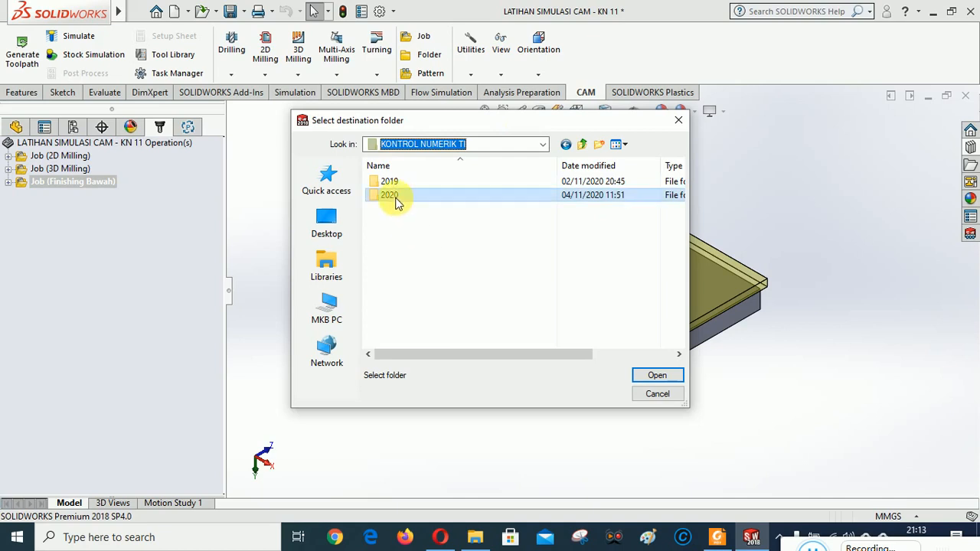
pyautogui.doubleClick(398, 197)
pyautogui.doubleClick(394, 195)
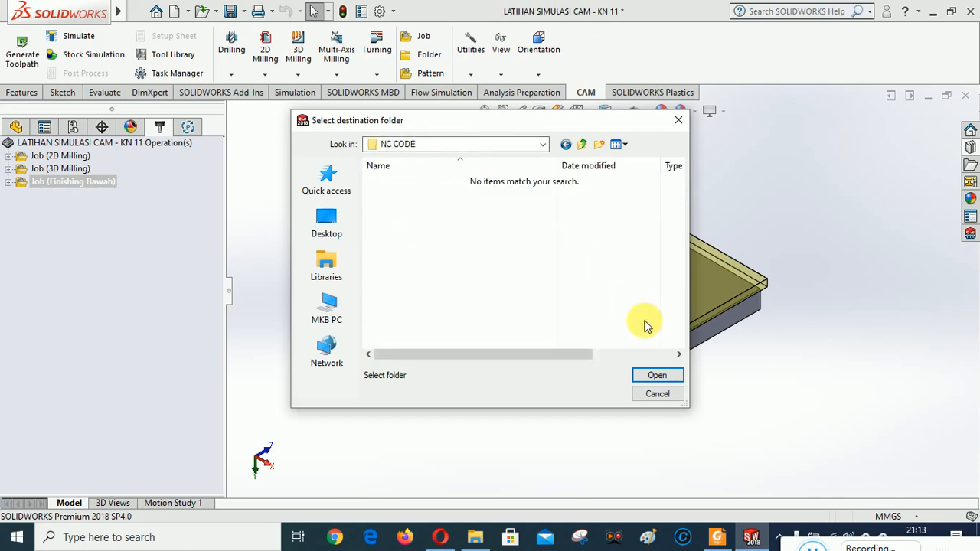
pyautogui.click(657, 375)
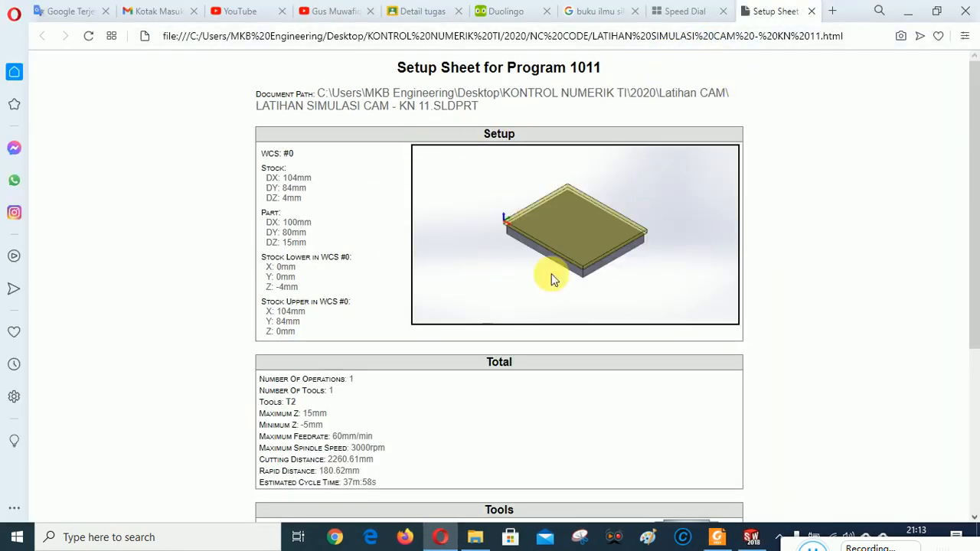
# - Review the setup, total, tools and operations sections of the Job (Finishing Bawah) setup sheet
pyautogui.scroll(-5, 635, 262)
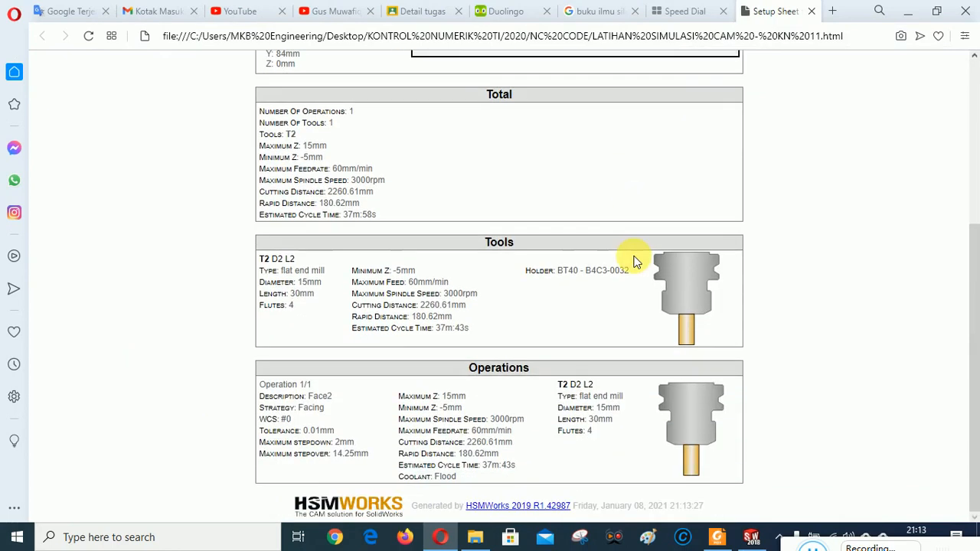
pyautogui.scroll(5, 634, 262)
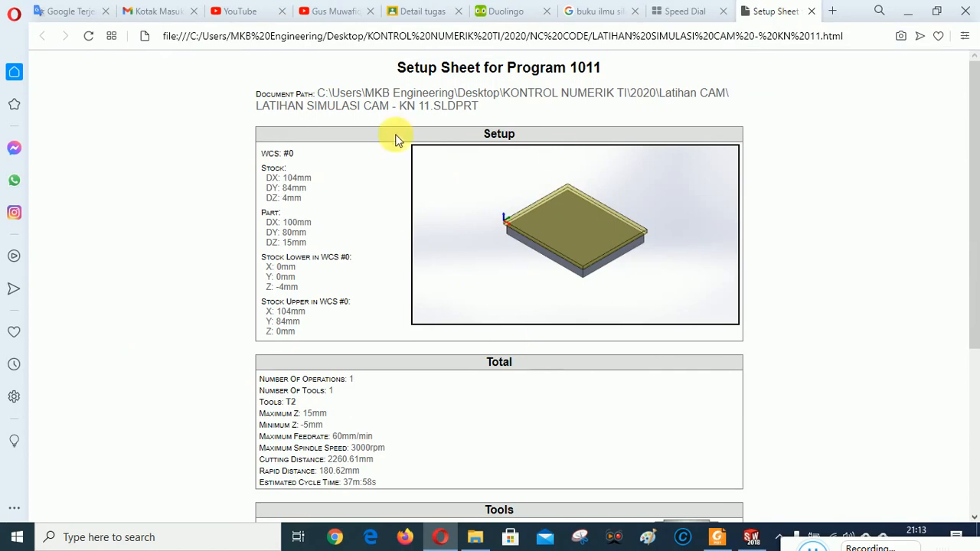
pyautogui.scroll(-3, 725, 287)
pyautogui.scroll(-1, 728, 295)
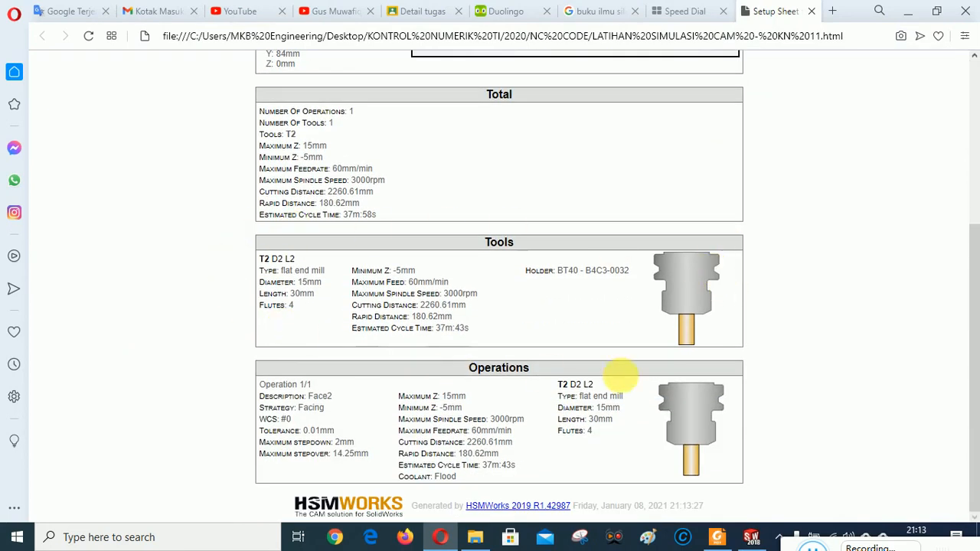
# - Close the Finishing Bawah setup sheet and rename its file in the NC CODE folder as LATIHAN SIMULASI CAM - KN 11 - FINISHING BAWAH
pyautogui.scroll(4, 863, 415)
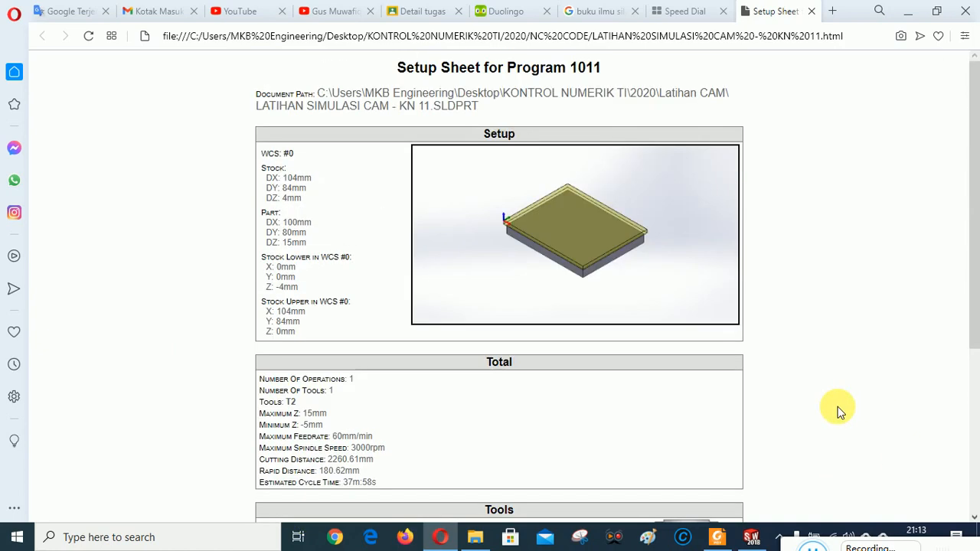
pyautogui.click(811, 12)
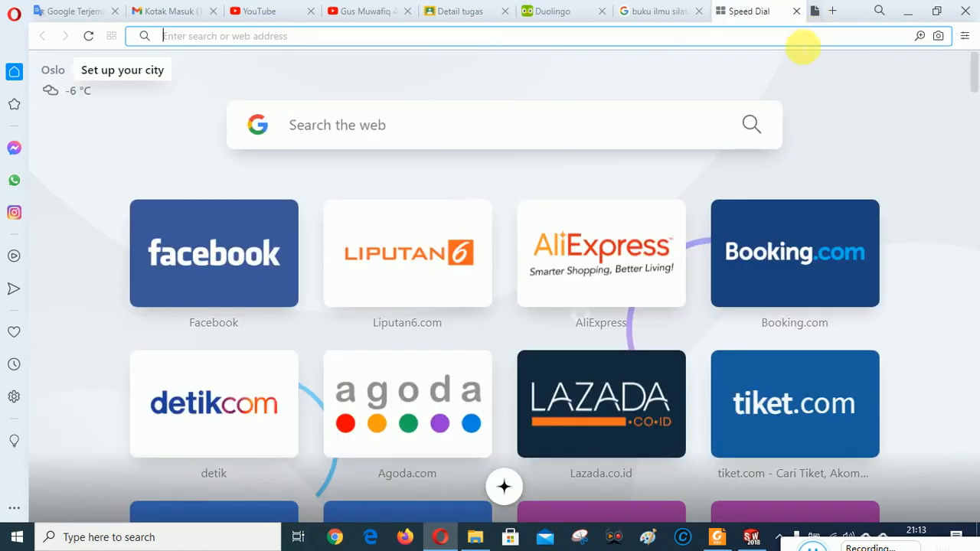
pyautogui.click(474, 538)
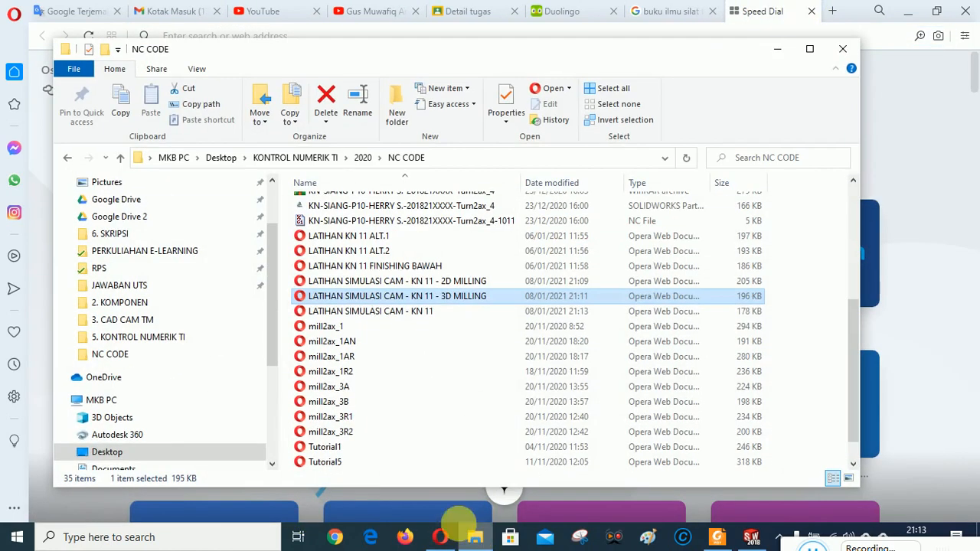
pyautogui.doubleClick(433, 317)
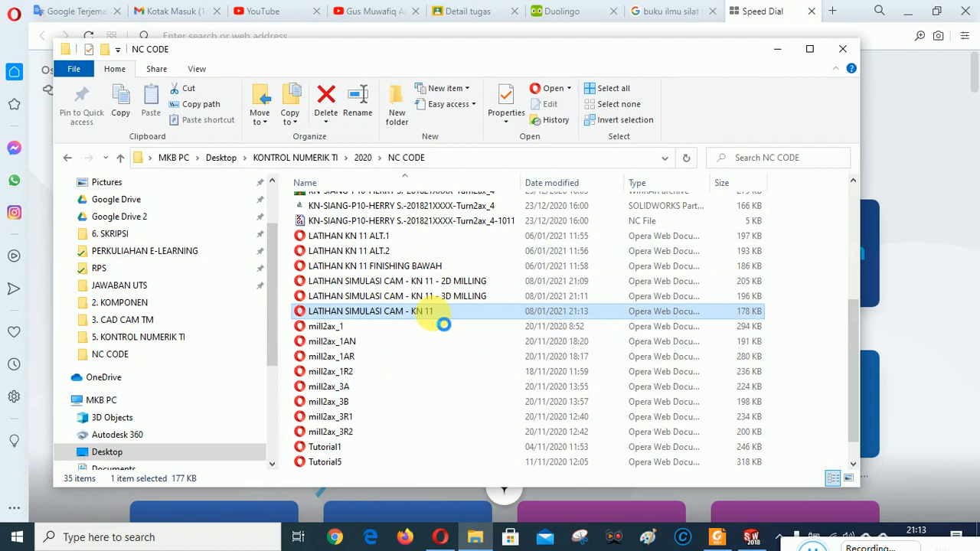
pyautogui.rightClick(433, 314)
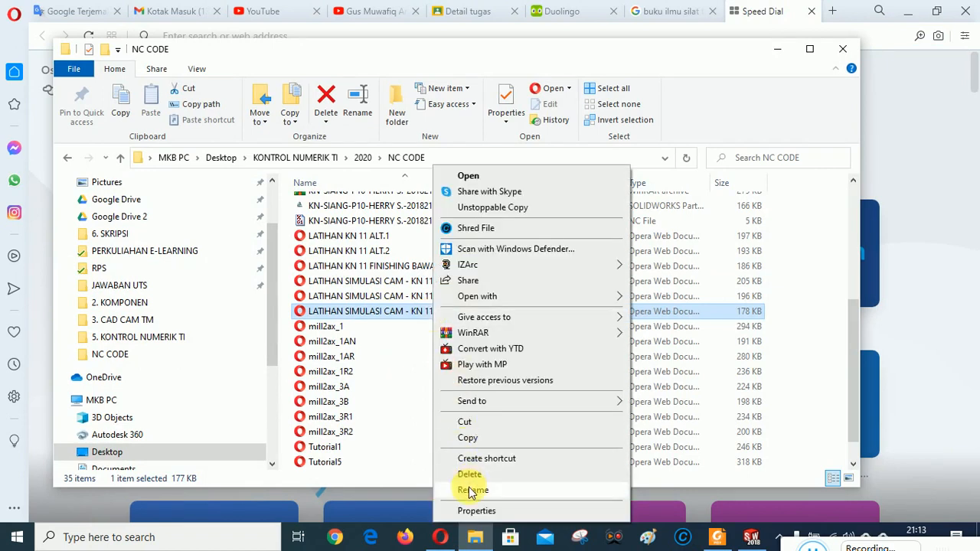
pyautogui.click(470, 490)
pyautogui.click(445, 312)
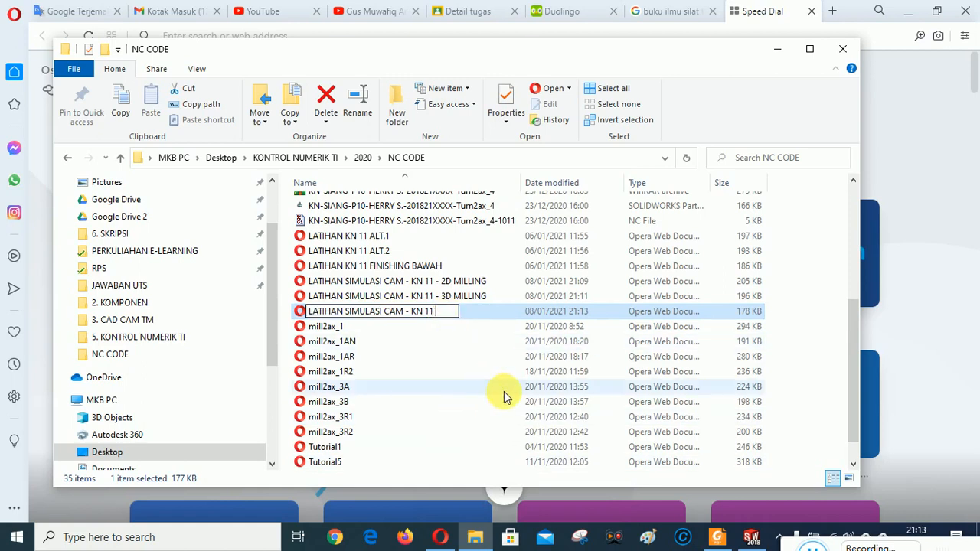
pyautogui.write('- ')
pyautogui.write('FINISHIN')
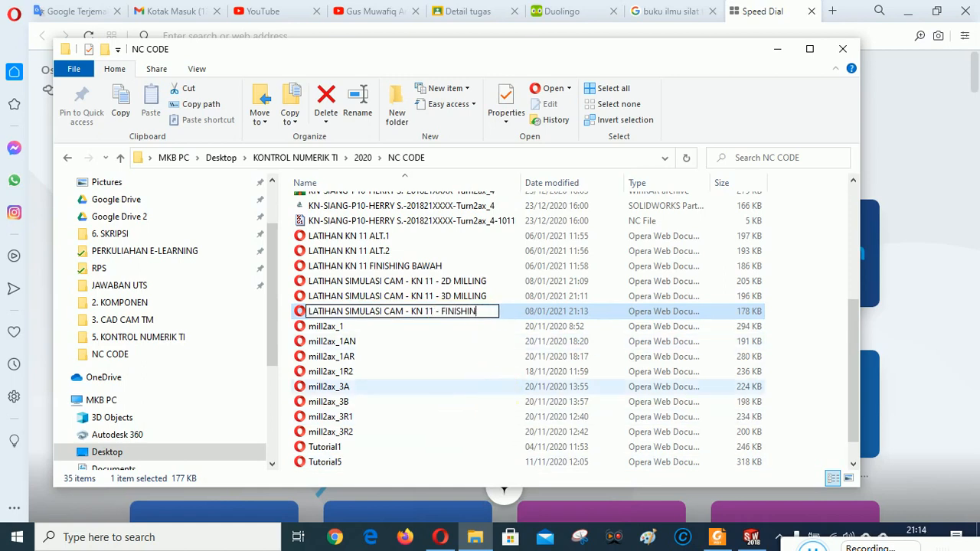
pyautogui.write('G BAWAH')
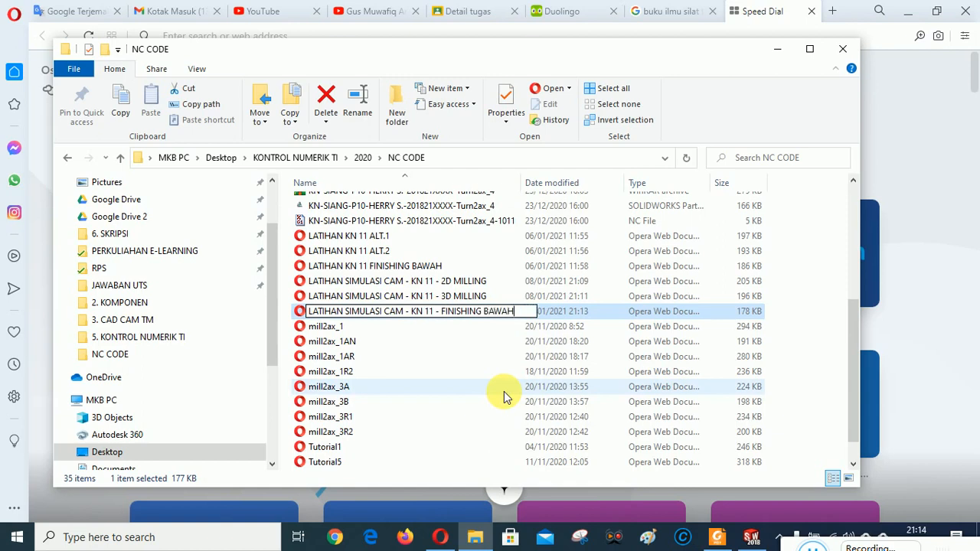
pyautogui.press('Return')
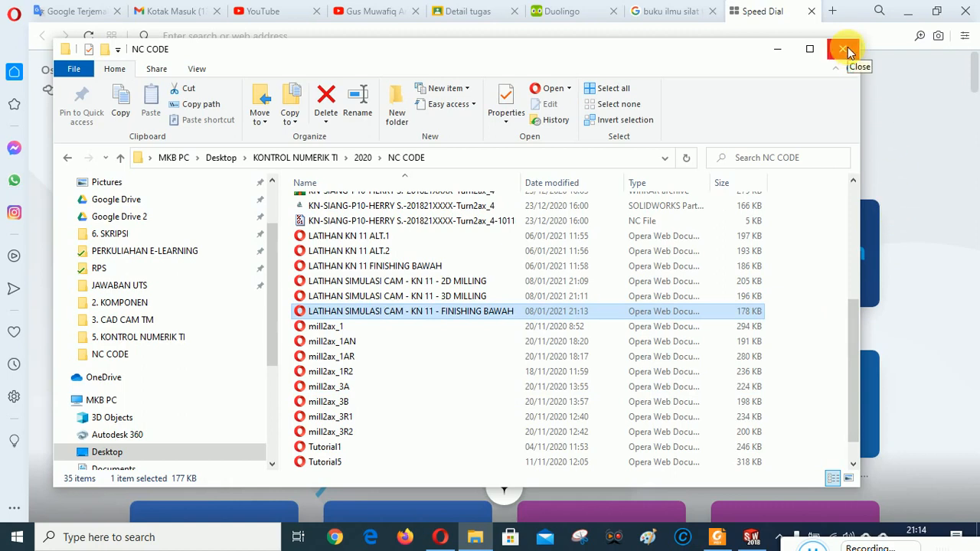
pyautogui.click(842, 51)
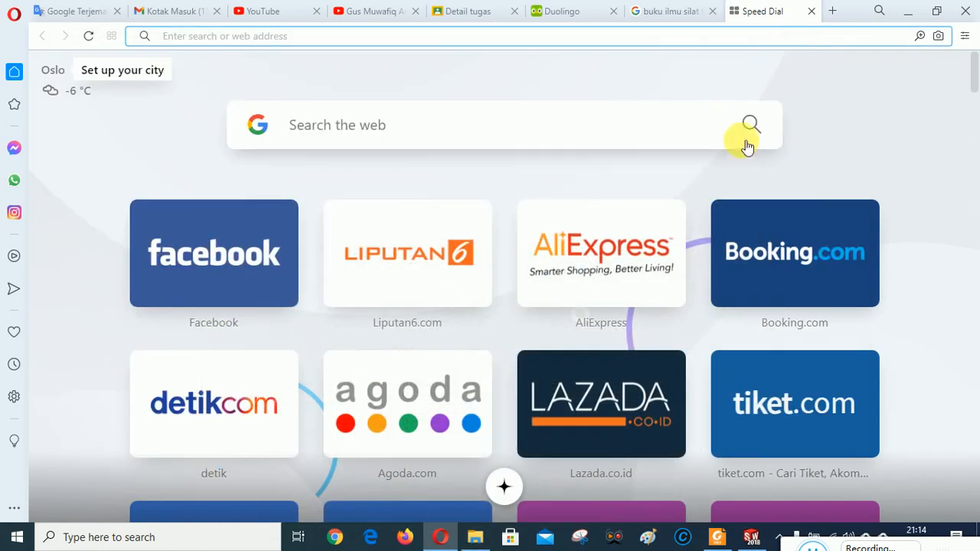
# - Switch to SOLIDWORKS and make Job (2D Milling) the default folder
pyautogui.click(751, 537)
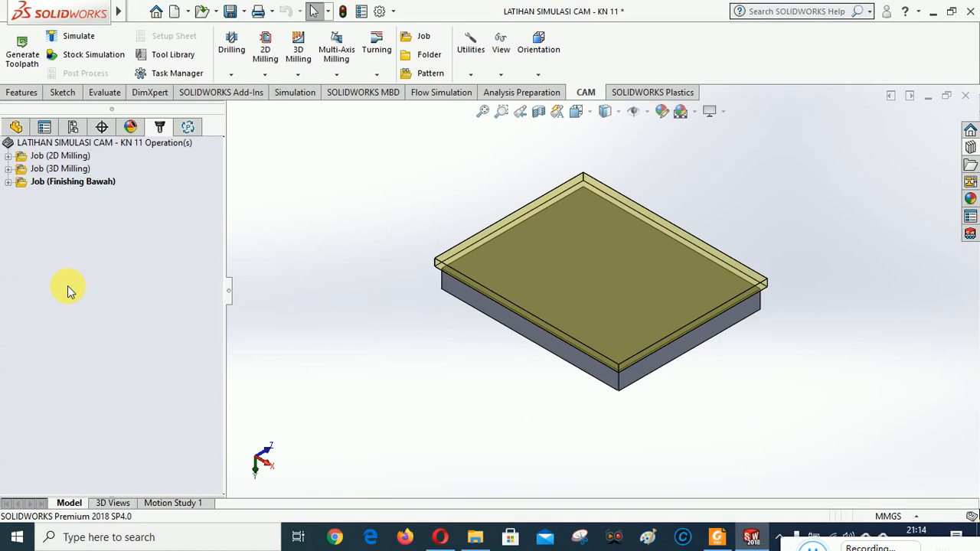
pyautogui.click(65, 157)
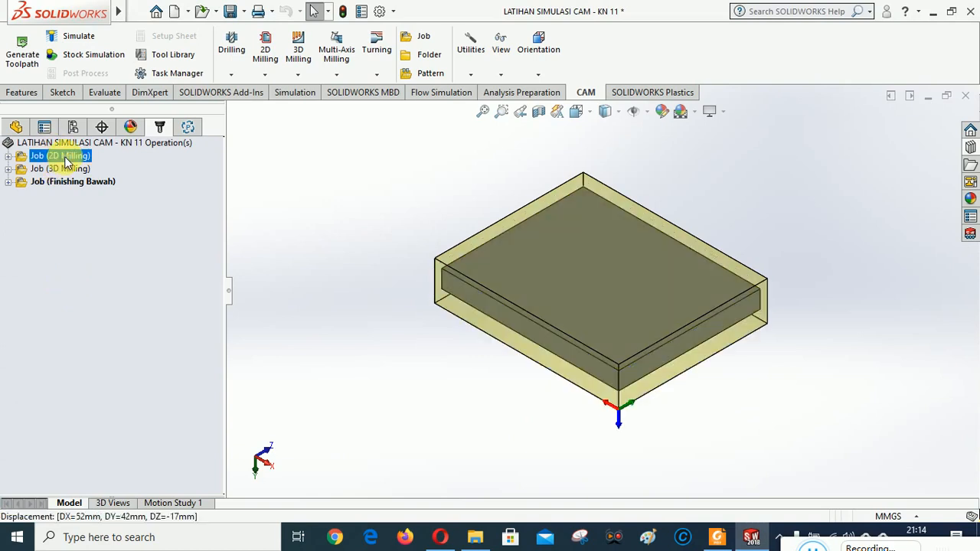
pyautogui.rightClick(67, 161)
pyautogui.click(113, 268)
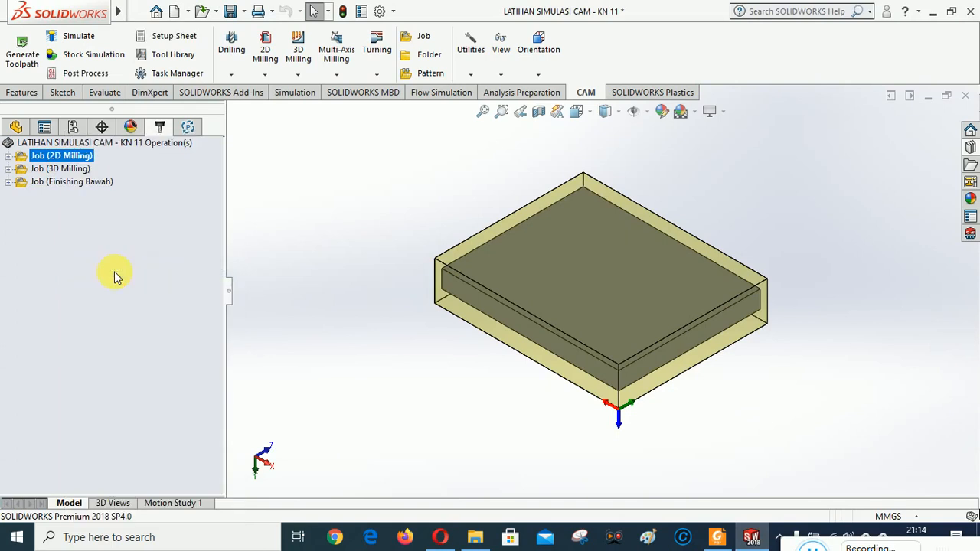
# - Set up post processing for all Job (2D Milling) operations, with NC CODE under KONTROL NUMERIK TI > 2020 as the output folder
pyautogui.rightClick(71, 157)
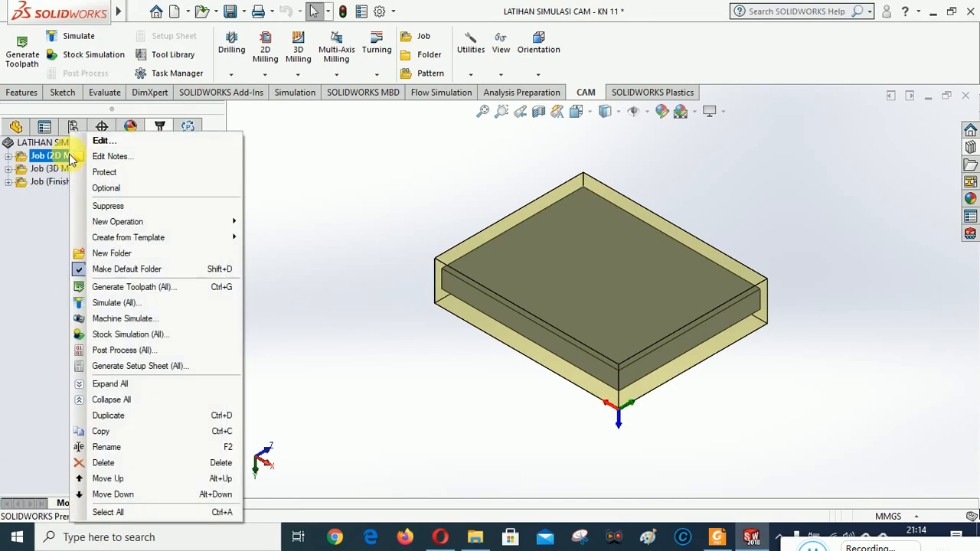
pyautogui.click(120, 351)
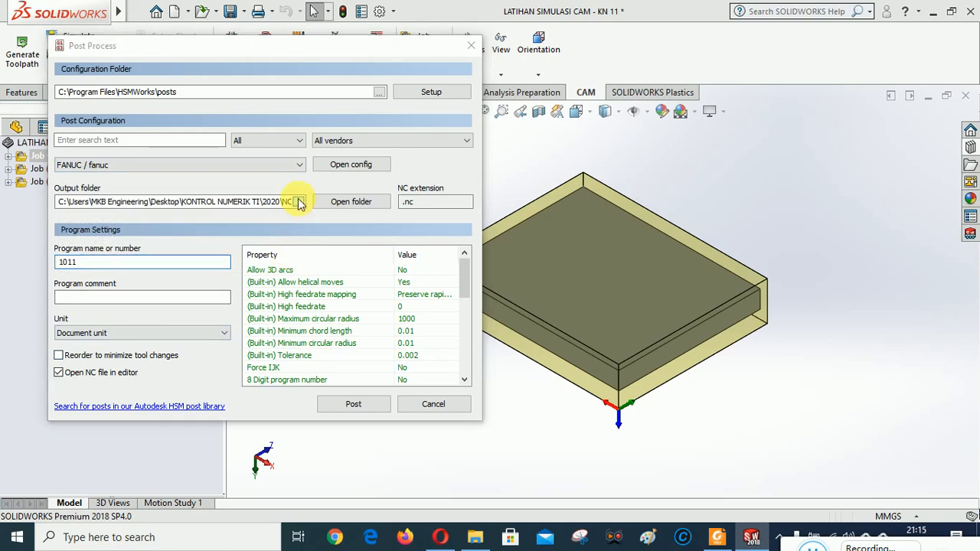
pyautogui.click(300, 202)
pyautogui.click(315, 115)
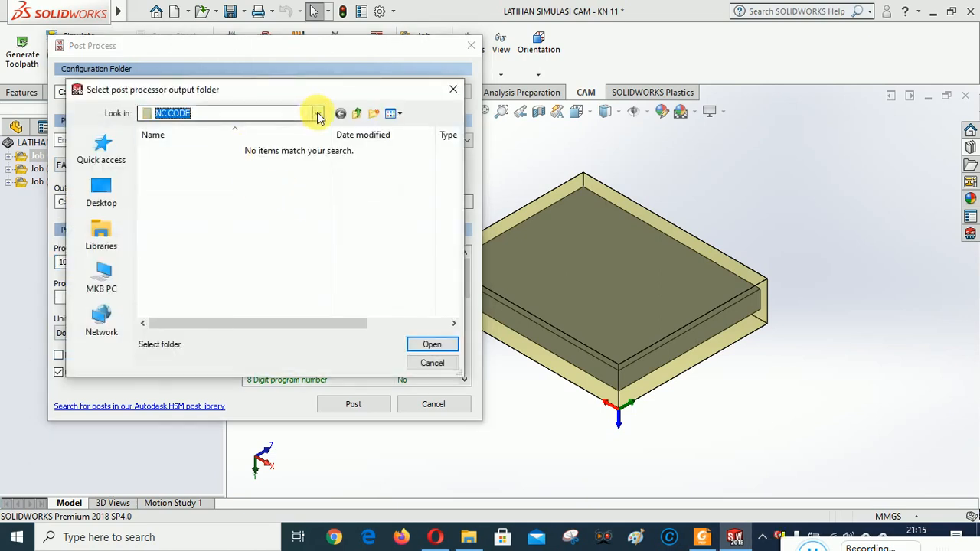
pyautogui.scroll(1, 276, 205)
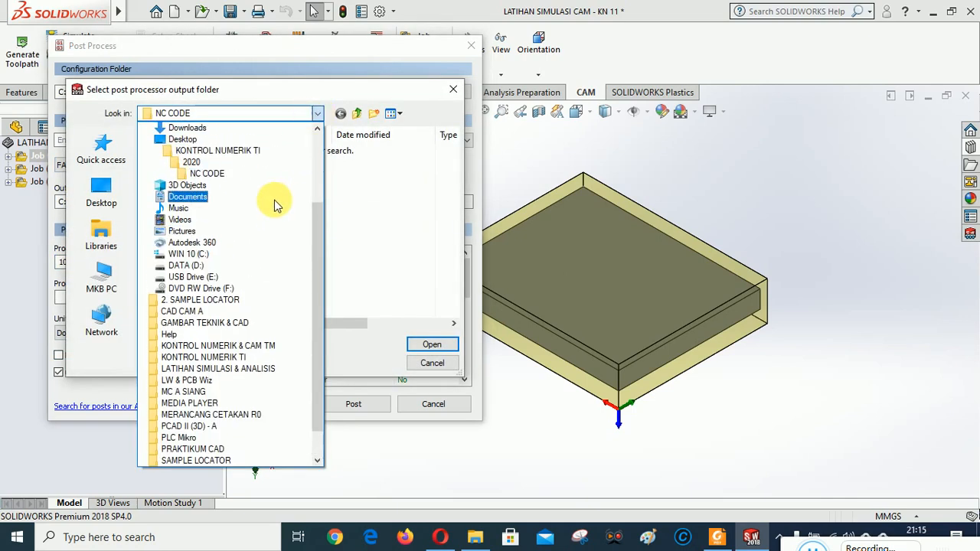
pyautogui.click(217, 150)
pyautogui.doubleClick(172, 165)
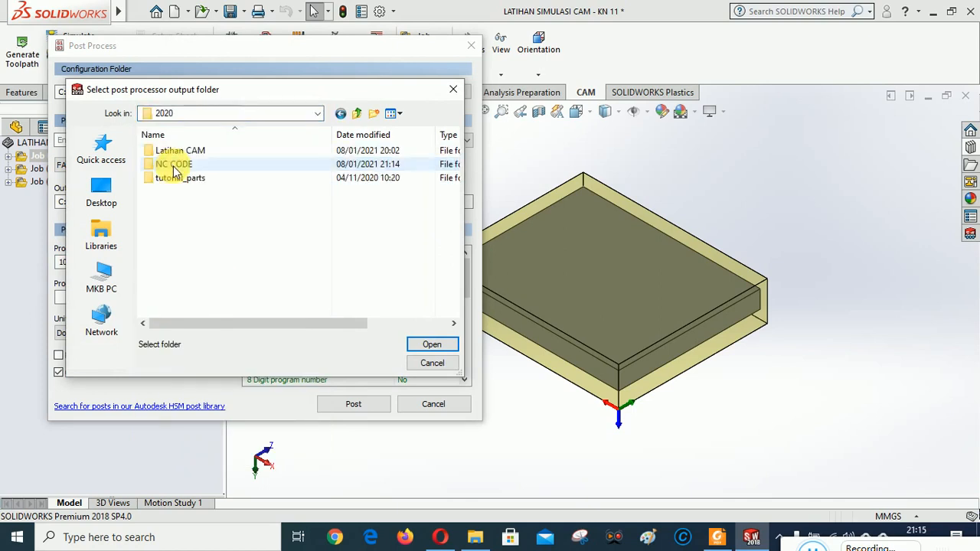
pyautogui.doubleClick(170, 164)
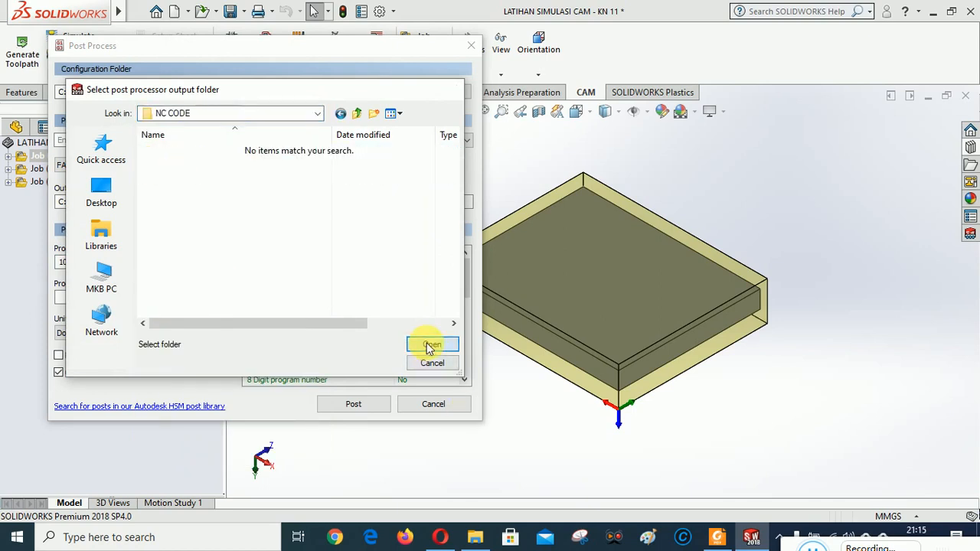
pyautogui.click(431, 344)
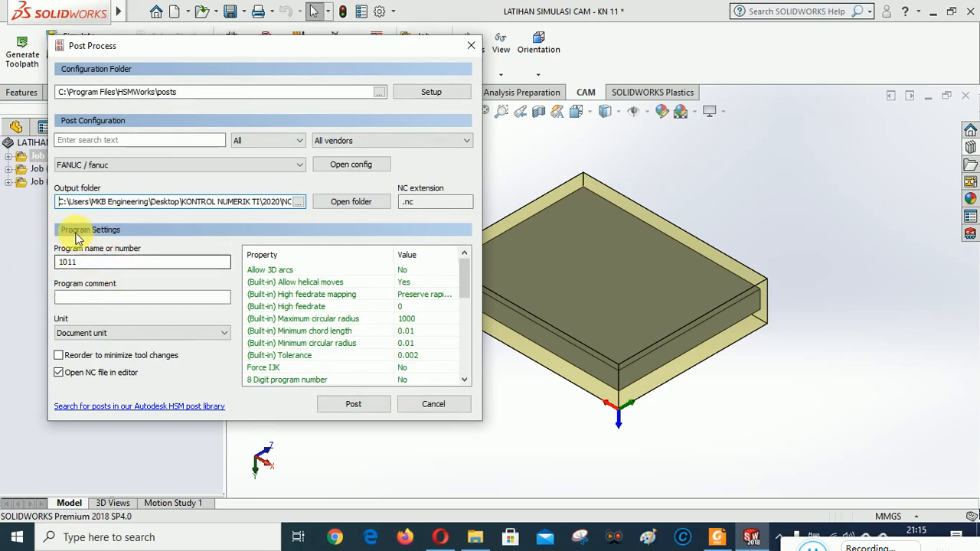
# - Post the 2D Milling program and save it in the NC CODE folder as 1011 - SIMULASI CAM KN 11 - 2D MILLING
pyautogui.click(354, 404)
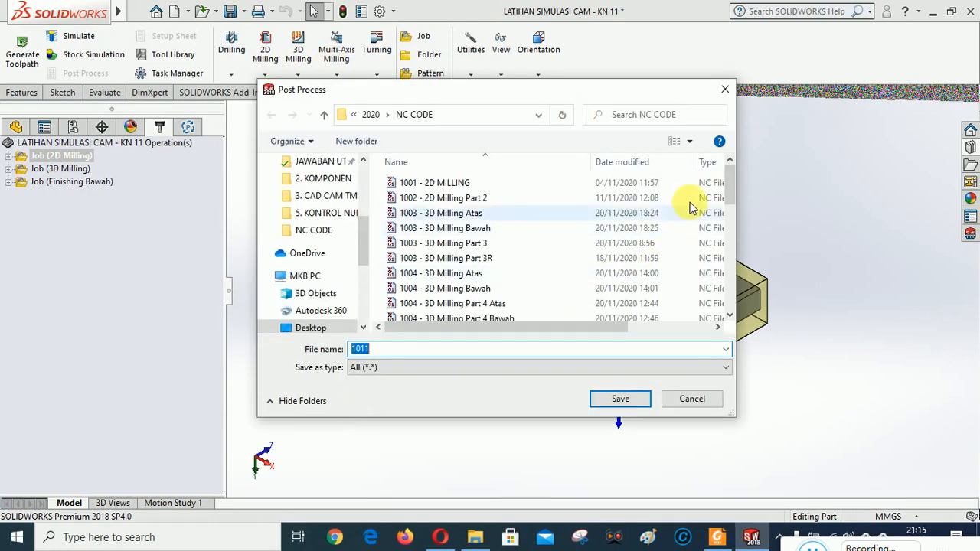
pyautogui.moveTo(733, 176); pyautogui.dragTo(740, 244)
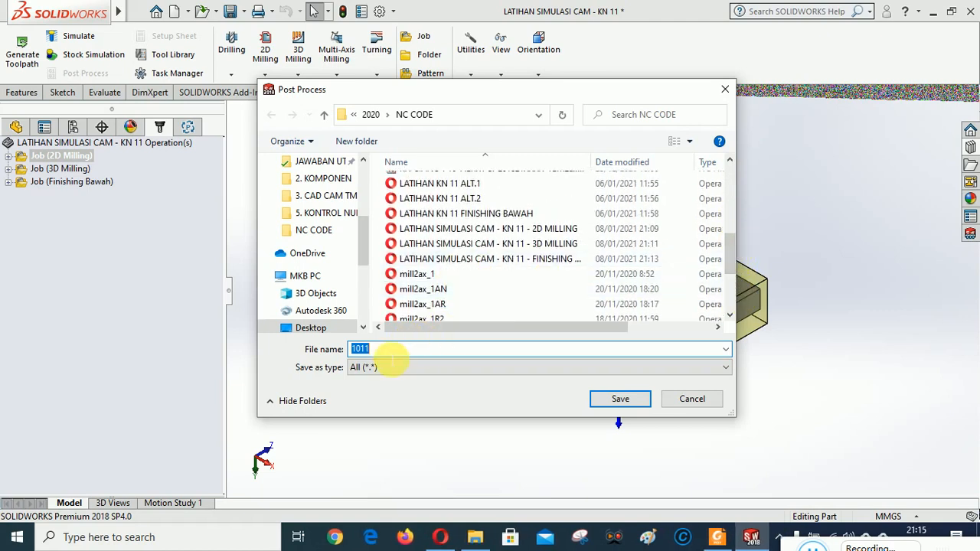
pyautogui.click(398, 355)
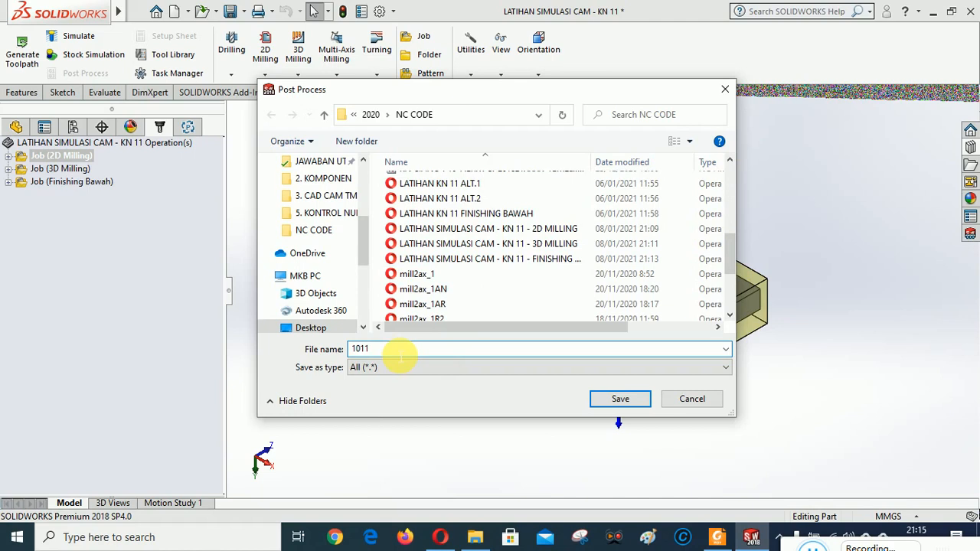
pyautogui.write('-')
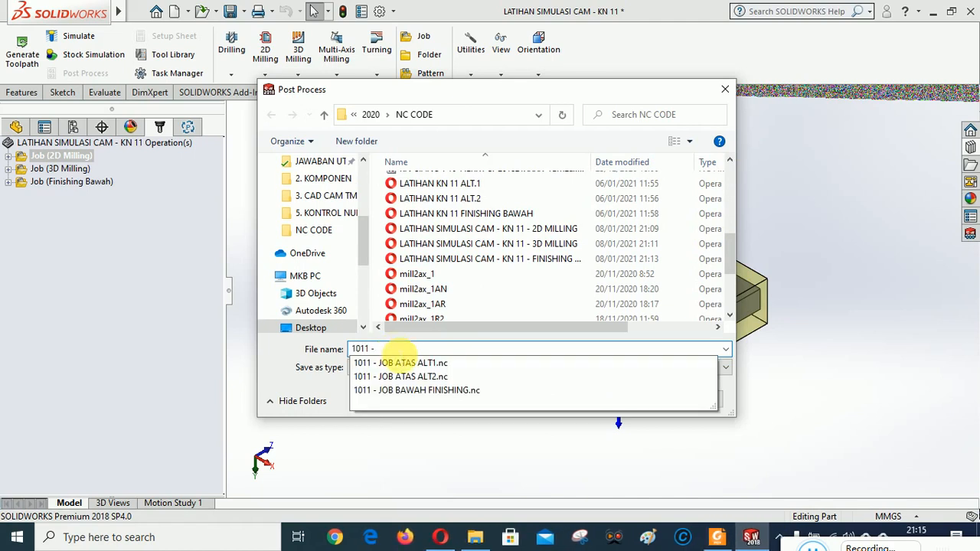
pyautogui.write('SIMU')
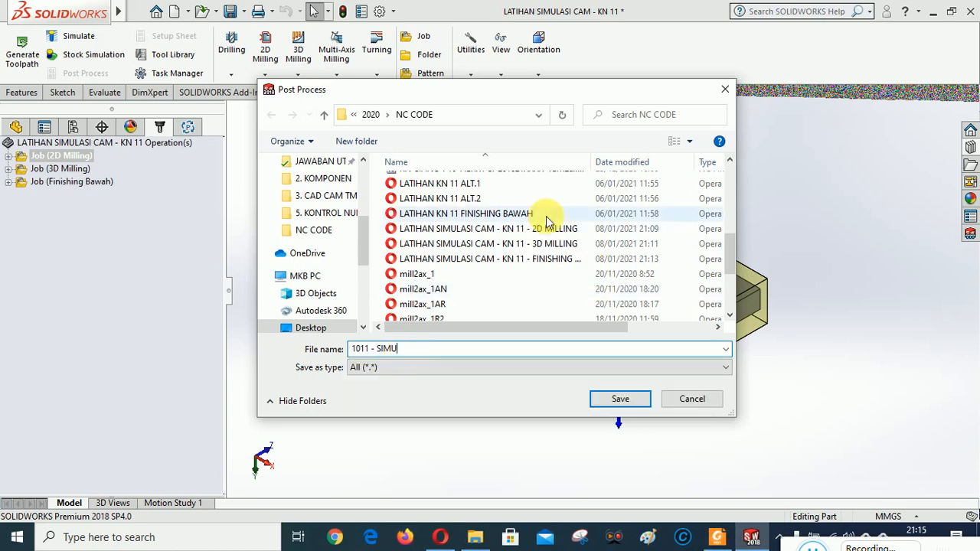
pyautogui.write('KASI CA')
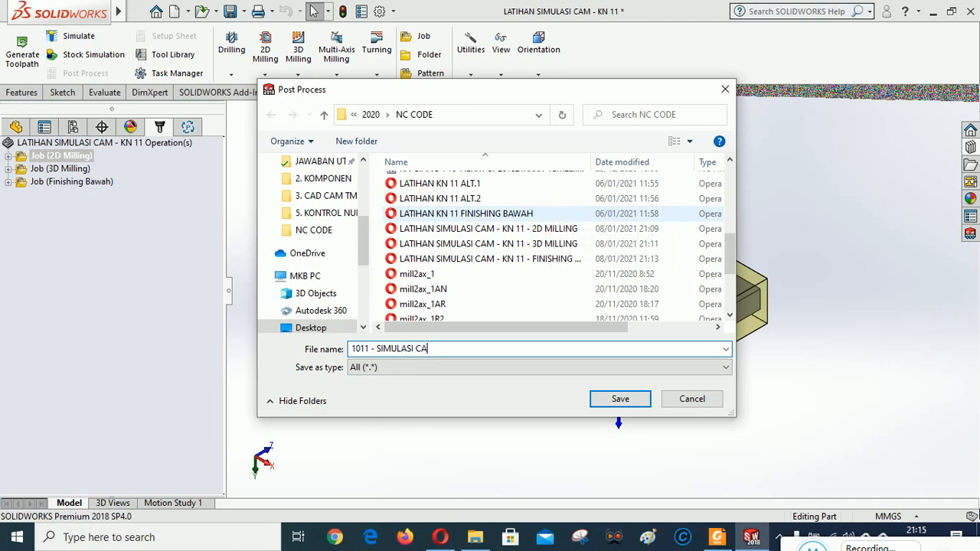
pyautogui.write('M KN 11 - 2D MILLING')
pyautogui.click(621, 399)
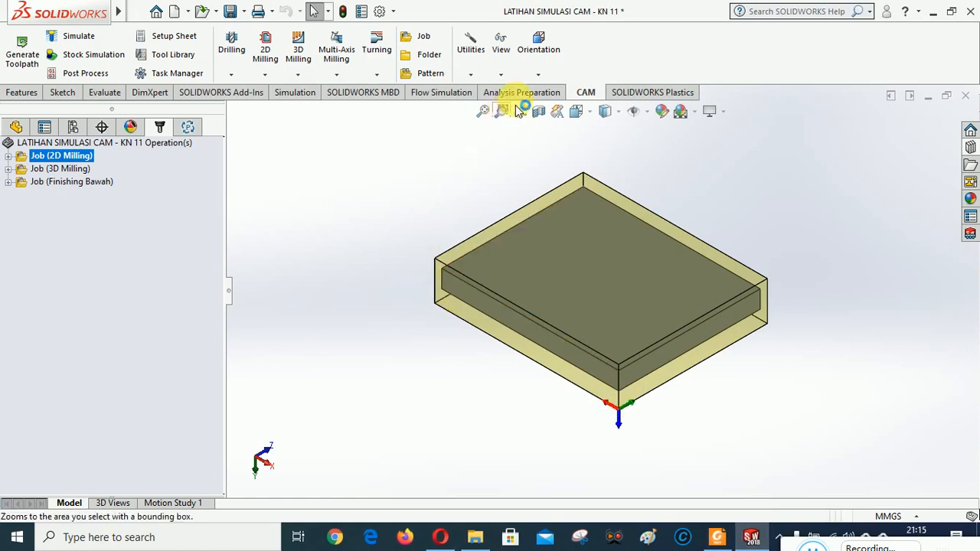
# - Orient the part for the 2D Milling job with the Tool Isometric view
pyautogui.click(538, 80)
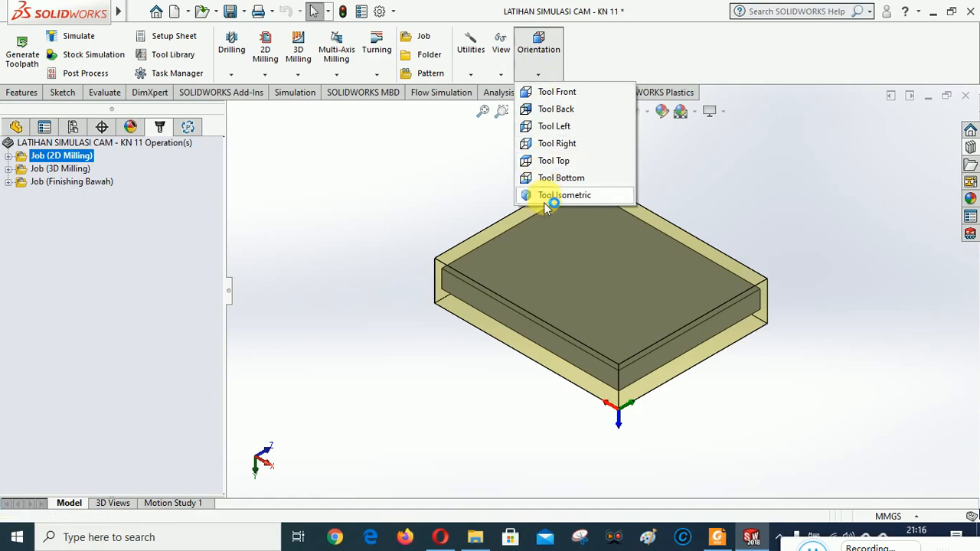
pyautogui.click(541, 196)
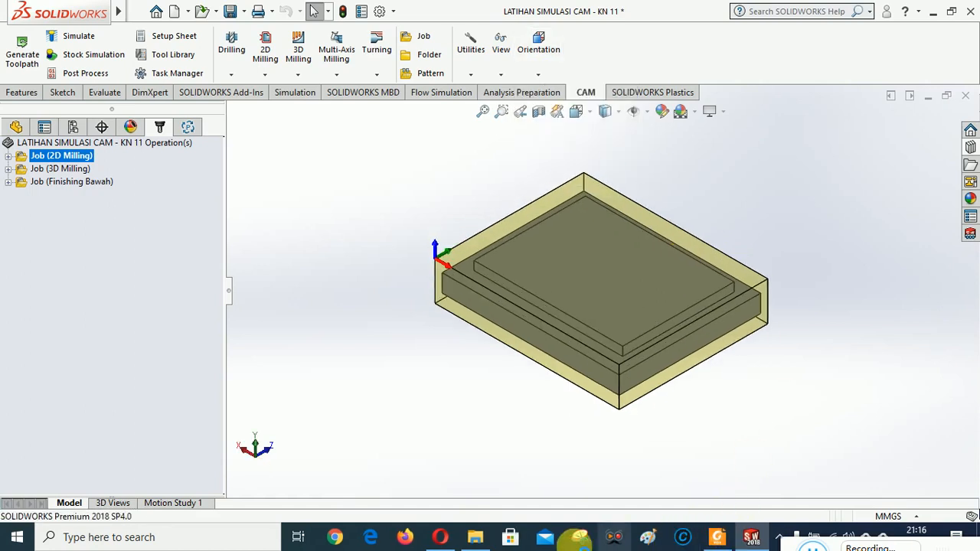
# - Check the NC CODE folder for the posted 2D Milling program and the setup sheets
pyautogui.click(476, 539)
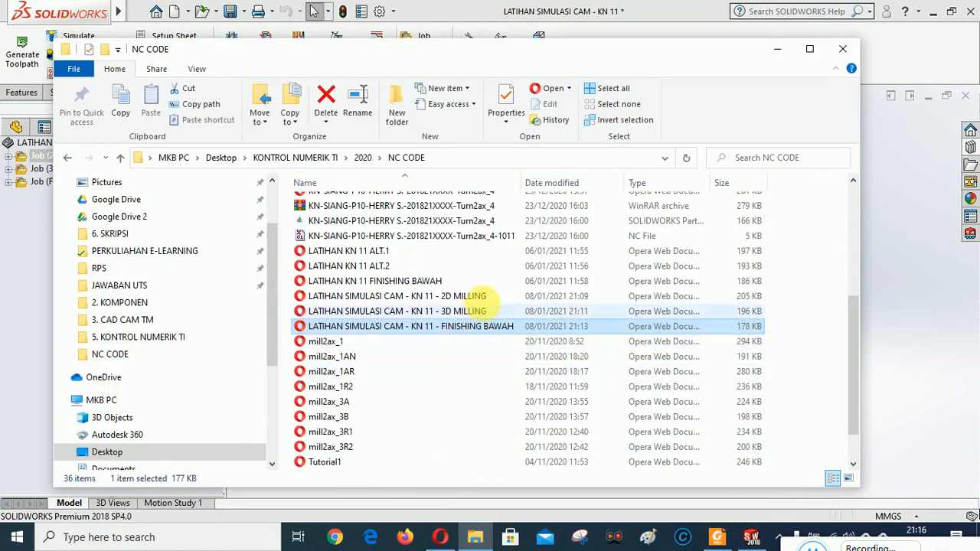
pyautogui.scroll(3, 445, 350)
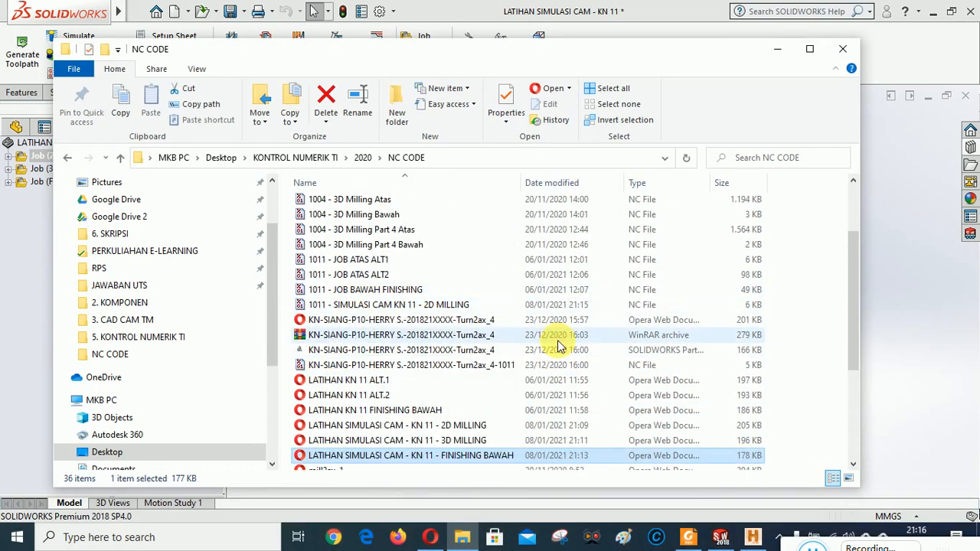
pyautogui.scroll(-3, 479, 276)
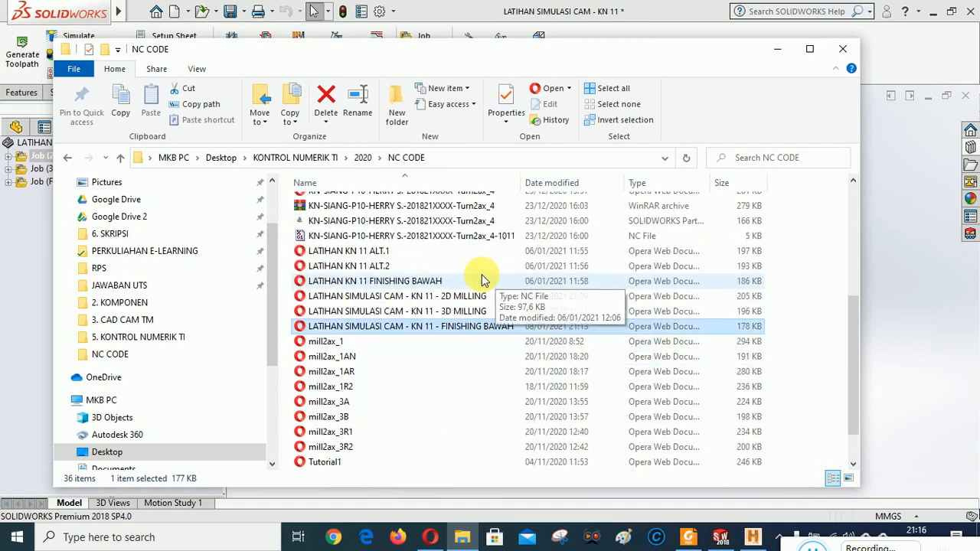
pyautogui.click(777, 48)
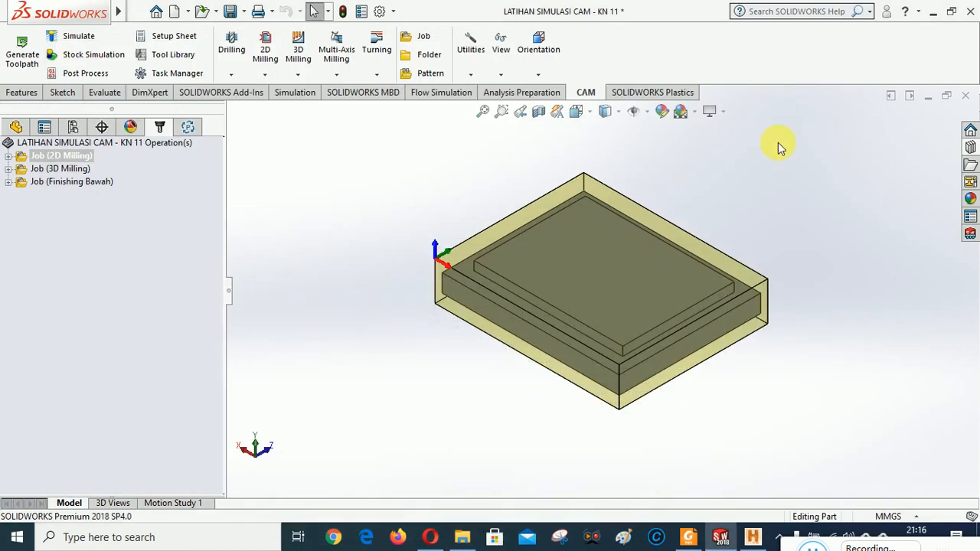
# - Make Job (3D Milling) the default folder
pyautogui.rightClick(67, 168)
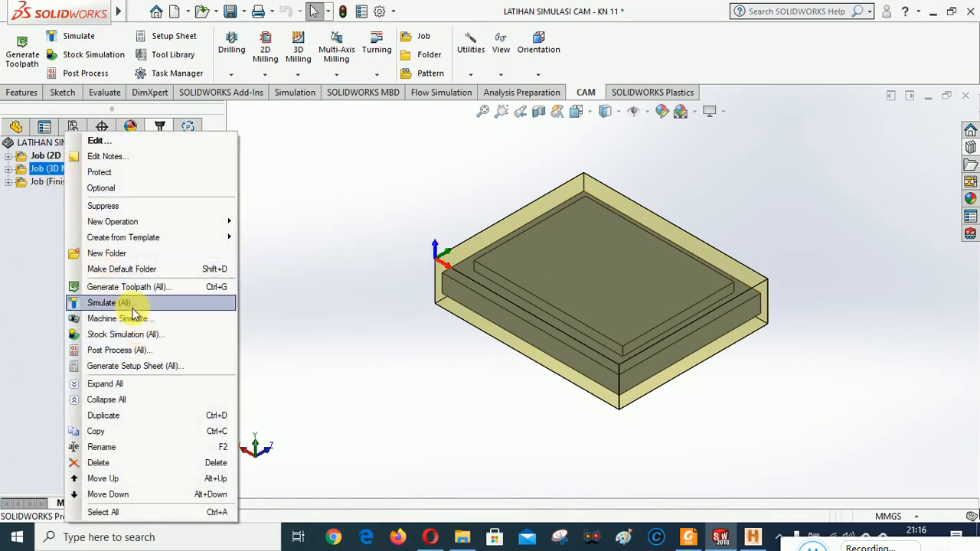
pyautogui.click(118, 269)
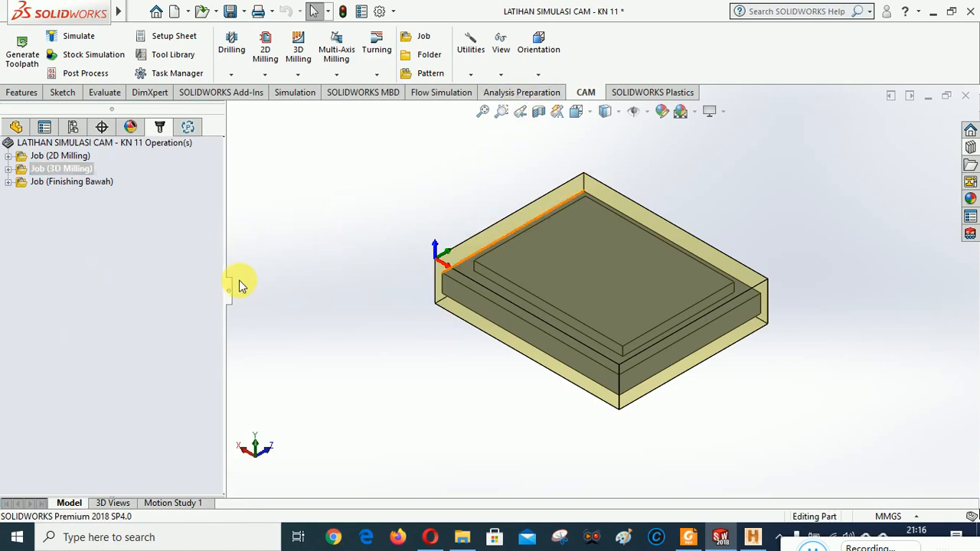
# - Post the 3D Milling program with the FANUC post and save it in the NC CODE folder as 1011 - SIMULASI CAM KN 11 - 3D MILLING
pyautogui.rightClick(50, 169)
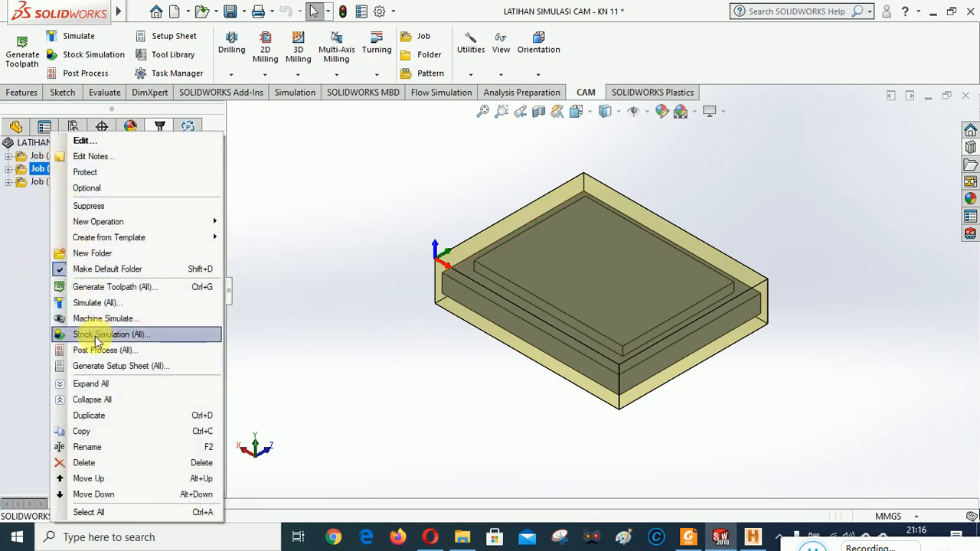
pyautogui.click(97, 349)
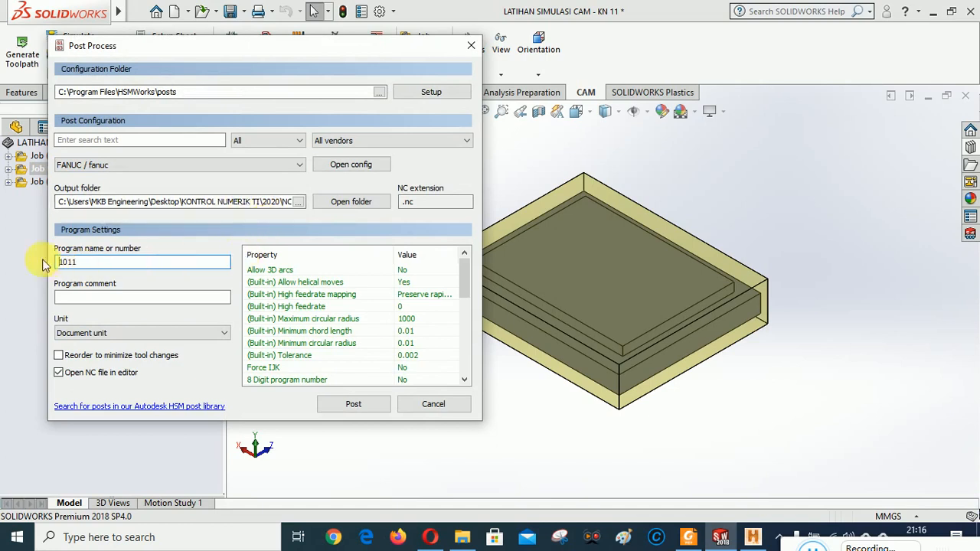
pyautogui.click(354, 404)
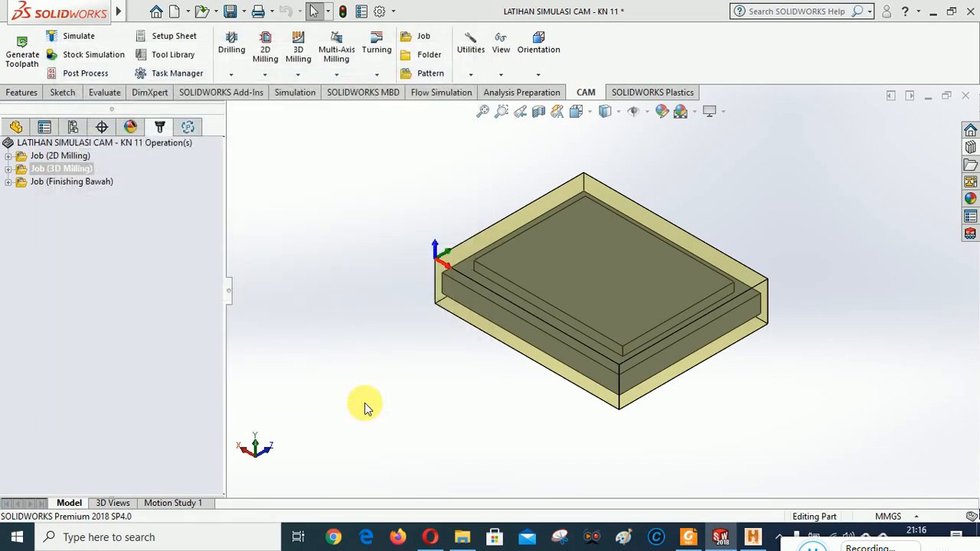
pyautogui.scroll(-3, 518, 286)
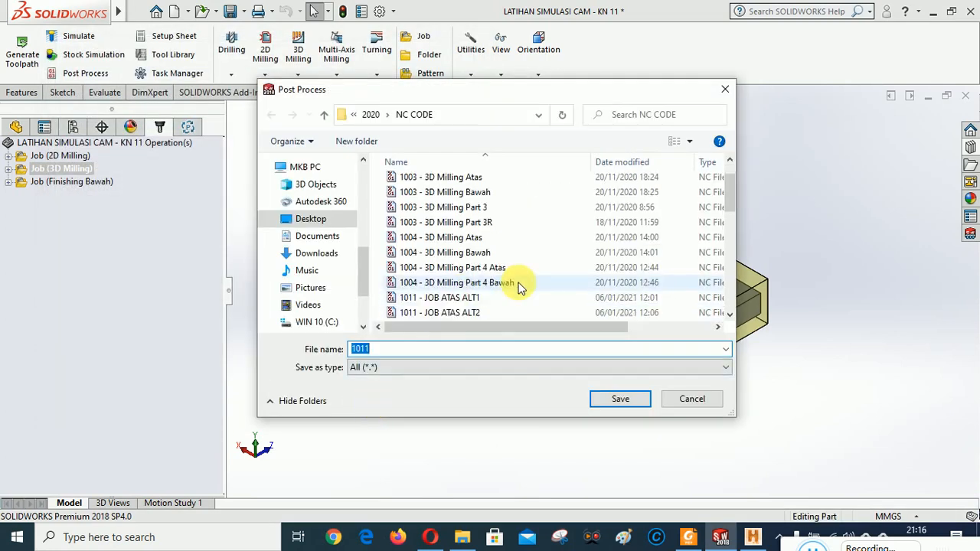
pyautogui.scroll(-2, 518, 286)
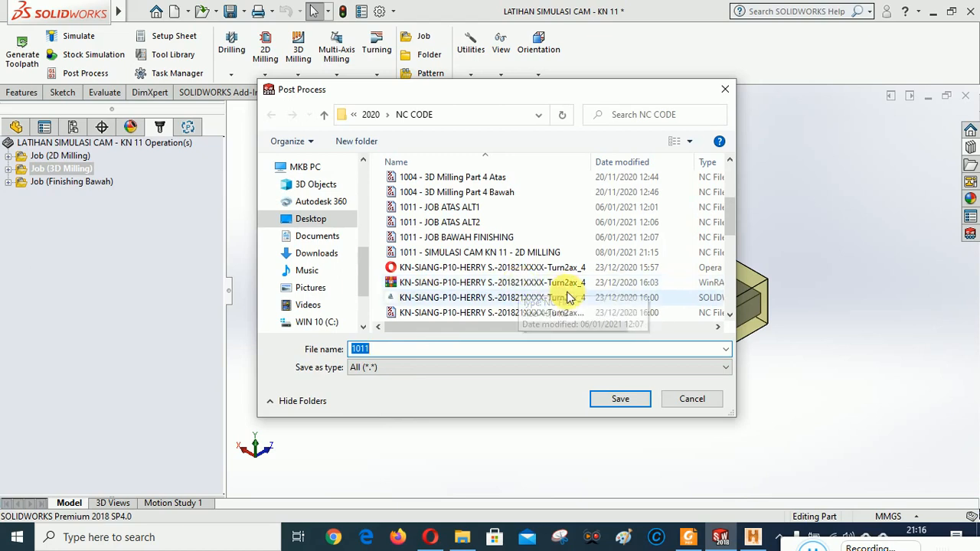
pyautogui.click(385, 353)
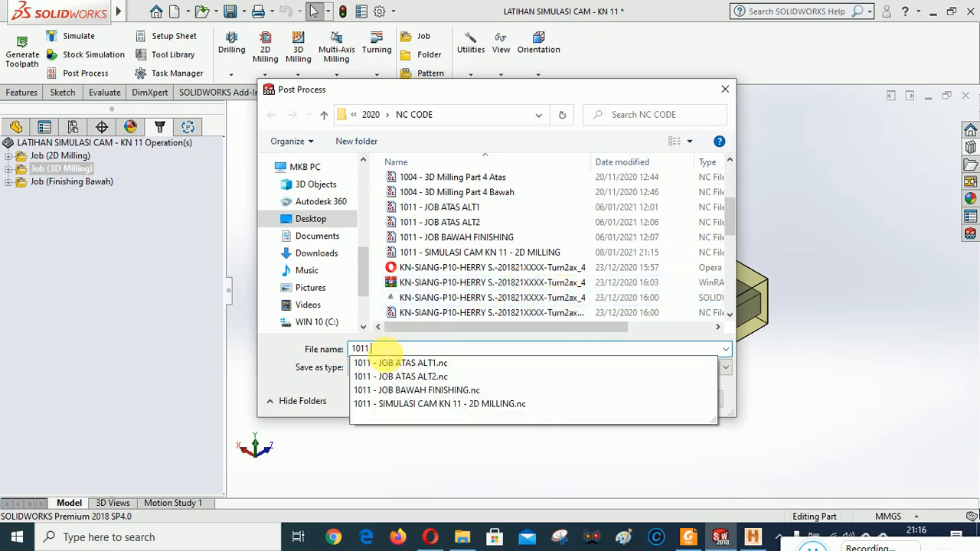
pyautogui.write('- SIMULASI CAM KN 11')
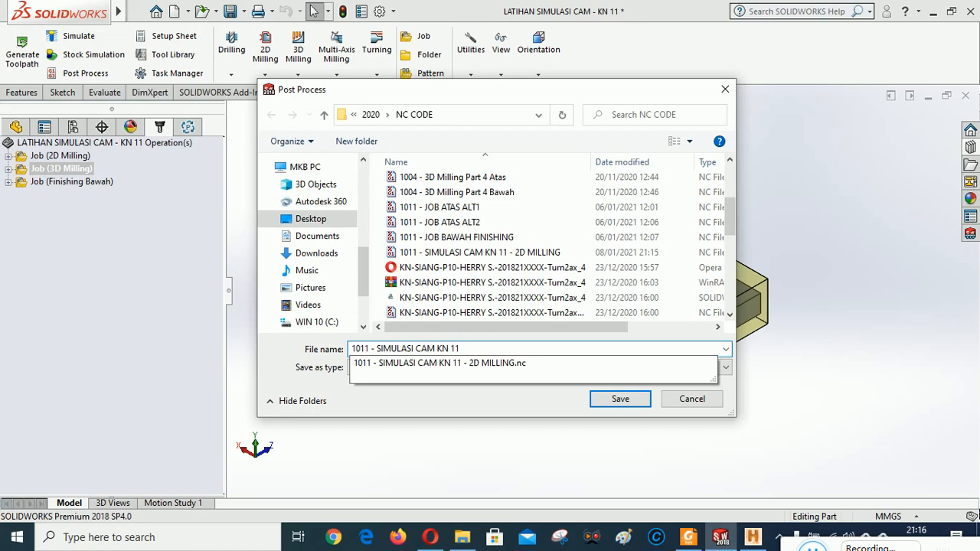
pyautogui.write('3D MILLING')
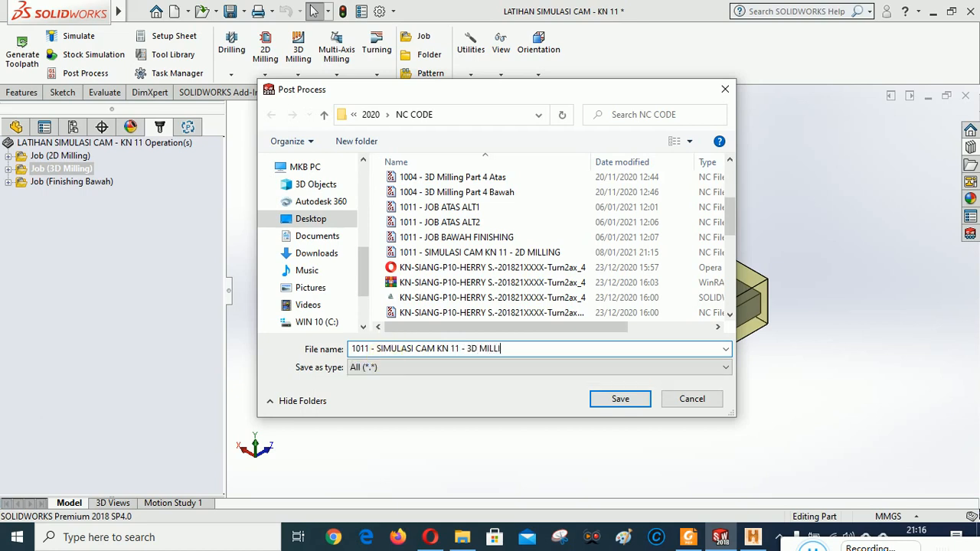
pyautogui.click(626, 399)
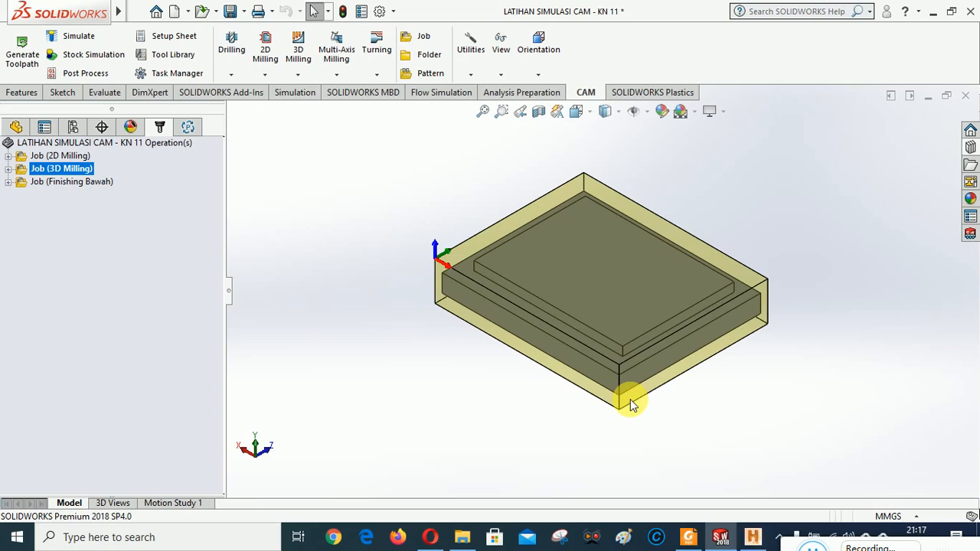
# - Review the posted 3D Milling program in Autodesk HSM Edit, return to its start and close the editor
pyautogui.click(752, 537)
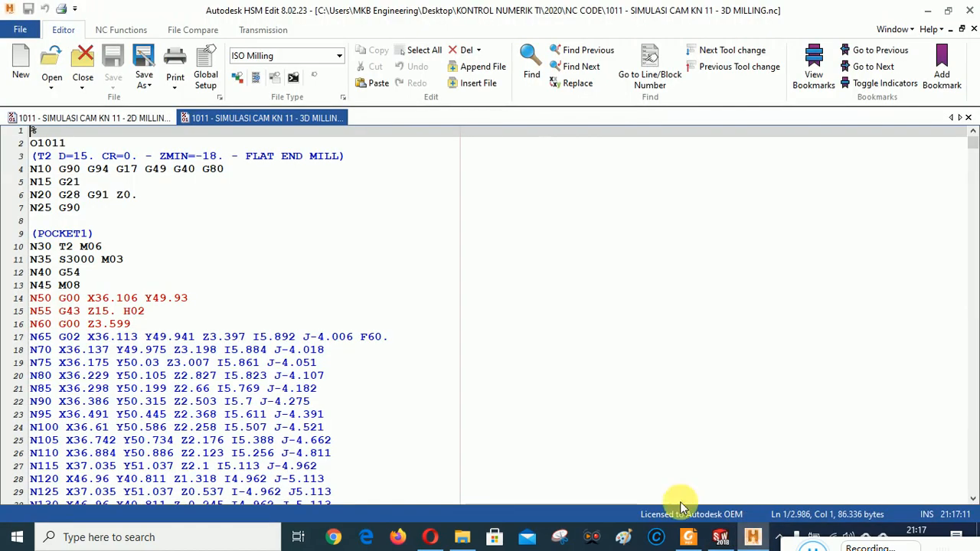
pyautogui.scroll(-20, 245, 310)
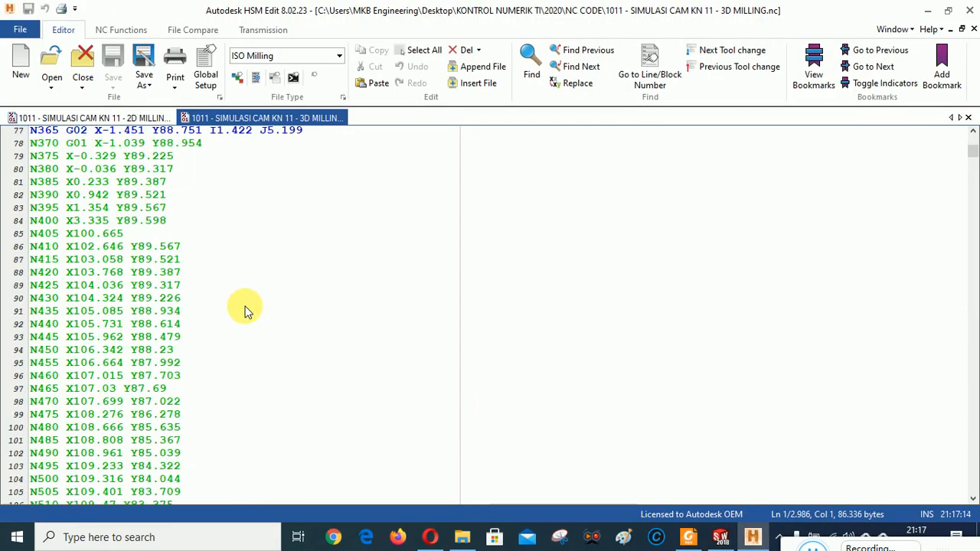
pyautogui.scroll(-20, 245, 310)
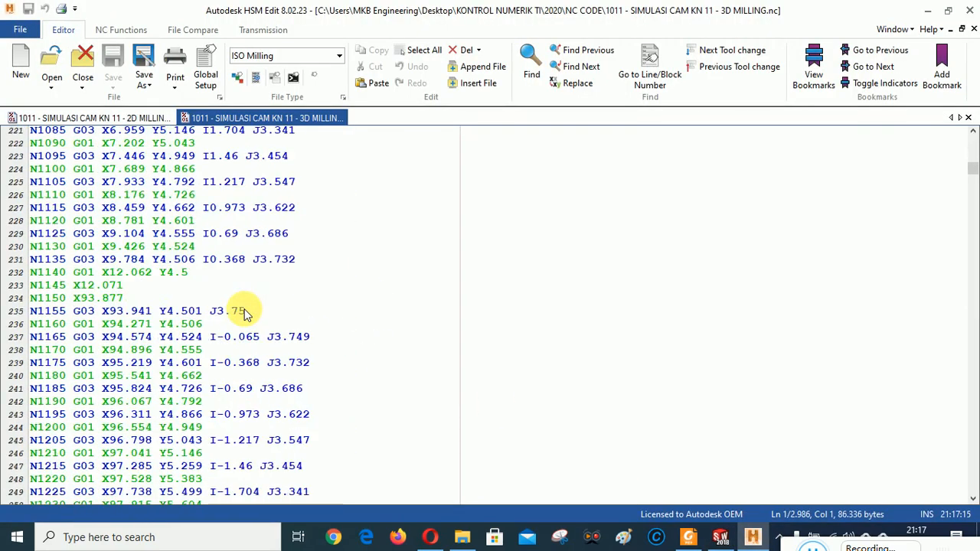
pyautogui.scroll(-20, 245, 313)
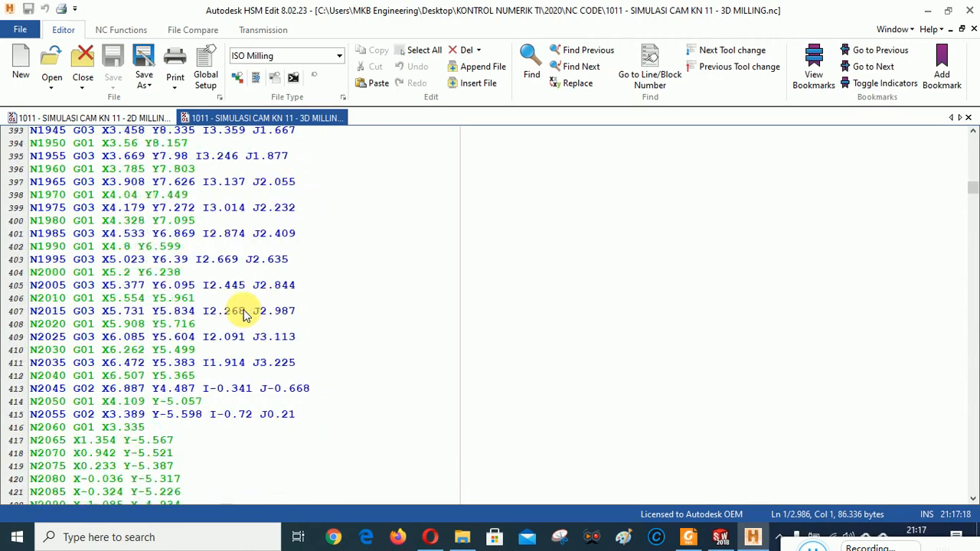
pyautogui.scroll(-14, 243, 309)
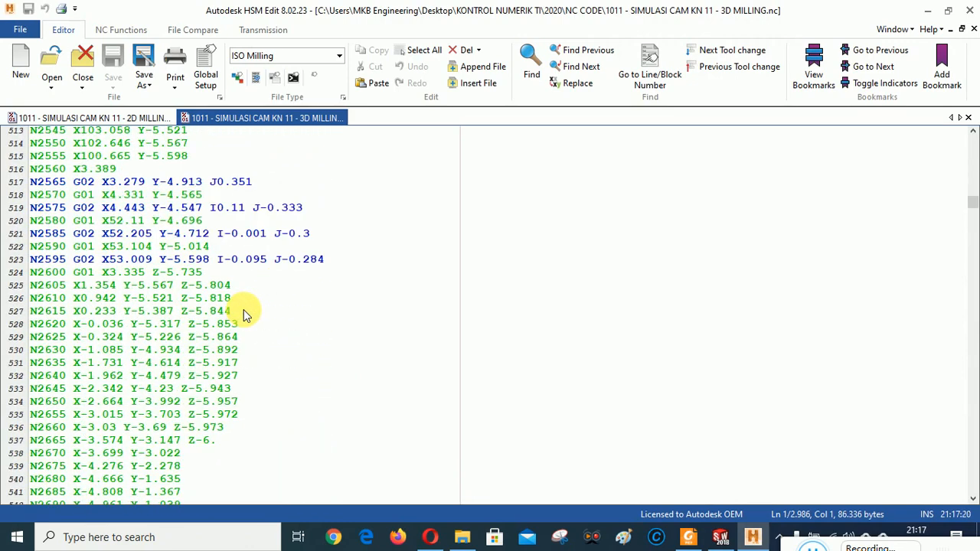
pyautogui.scroll(-10, 243, 309)
pyautogui.moveTo(969, 207); pyautogui.dragTo(972, 140)
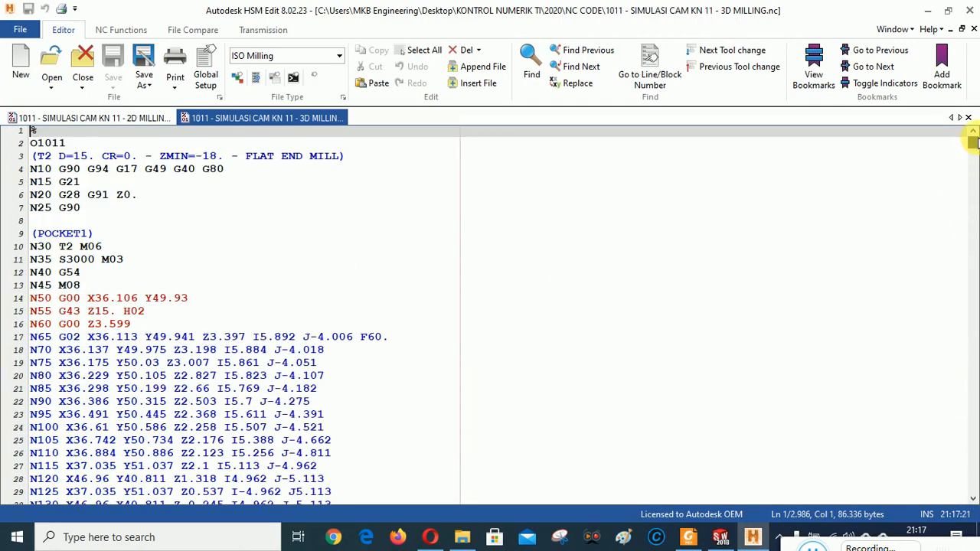
pyautogui.click(969, 10)
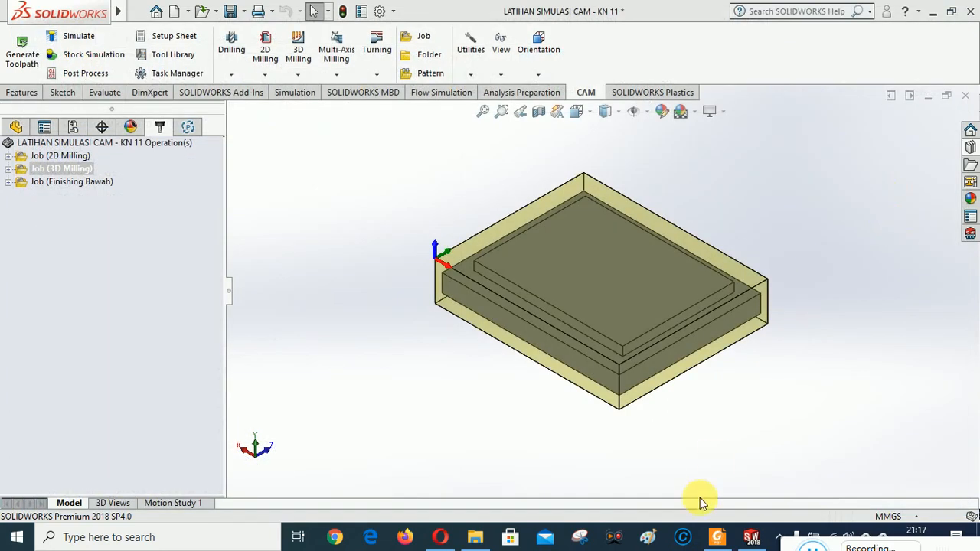
# - Look in the NC CODE folder for the posted 2D Milling and 3D Milling programs
pyautogui.click(475, 536)
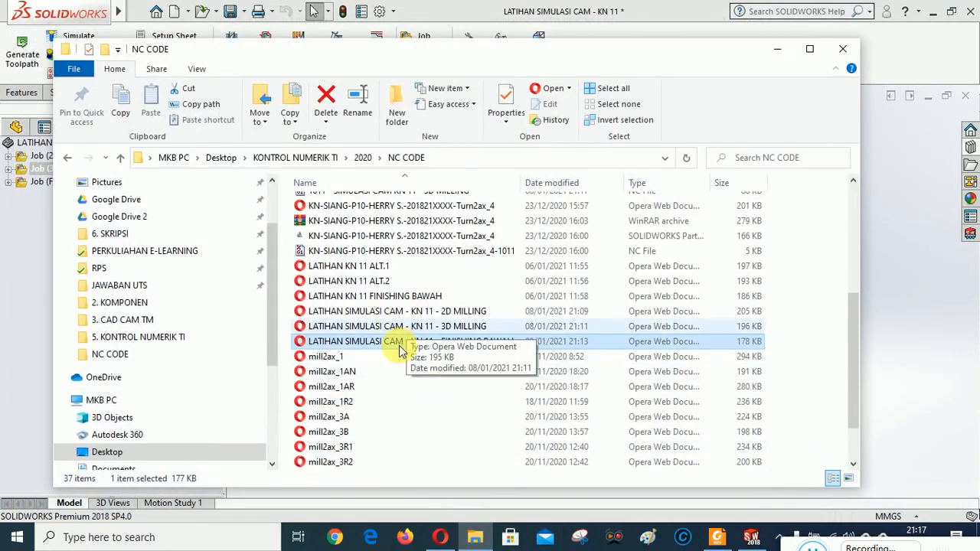
pyautogui.click(433, 388)
pyautogui.scroll(1, 449, 371)
pyautogui.scroll(2, 450, 371)
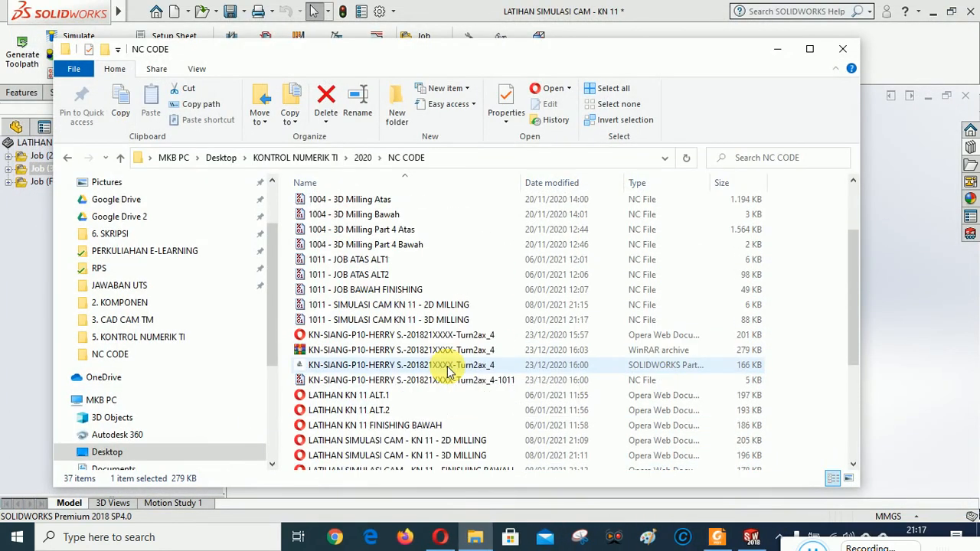
# - Open the 1011 - SIMULASI CAM KN 11 - 2D MILLING program, review its code, and return to SOLIDWORKS
pyautogui.click(390, 305)
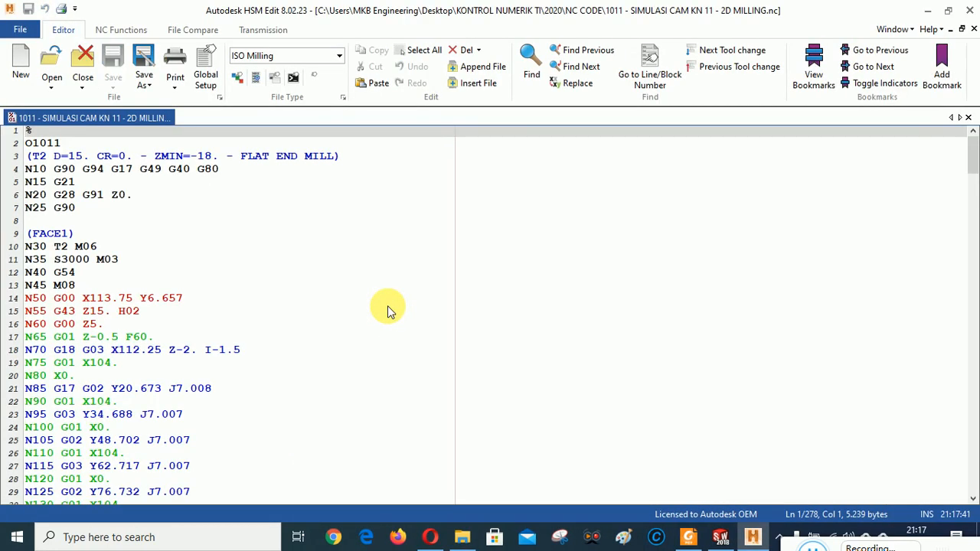
pyautogui.scroll(-19, 387, 305)
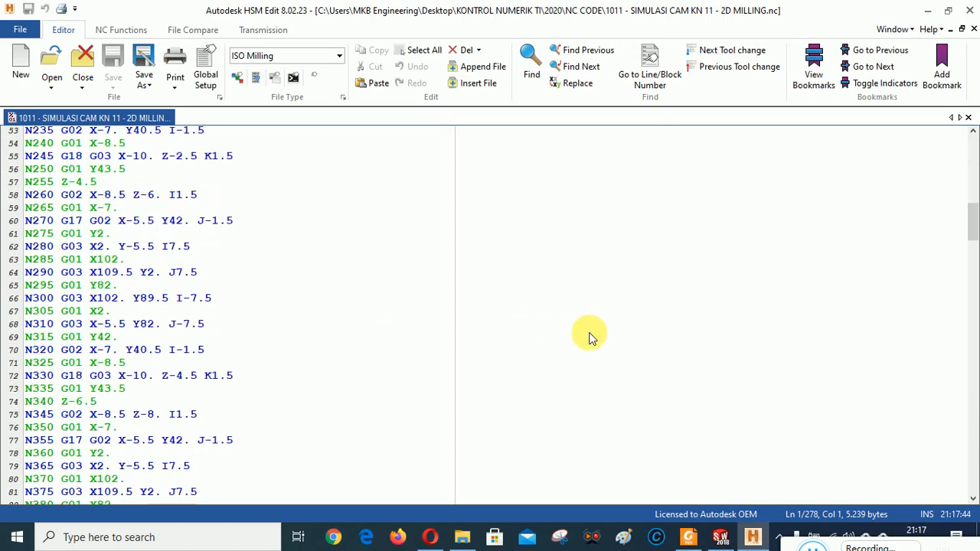
pyautogui.moveTo(973, 222); pyautogui.dragTo(964, 149)
pyautogui.click(970, 10)
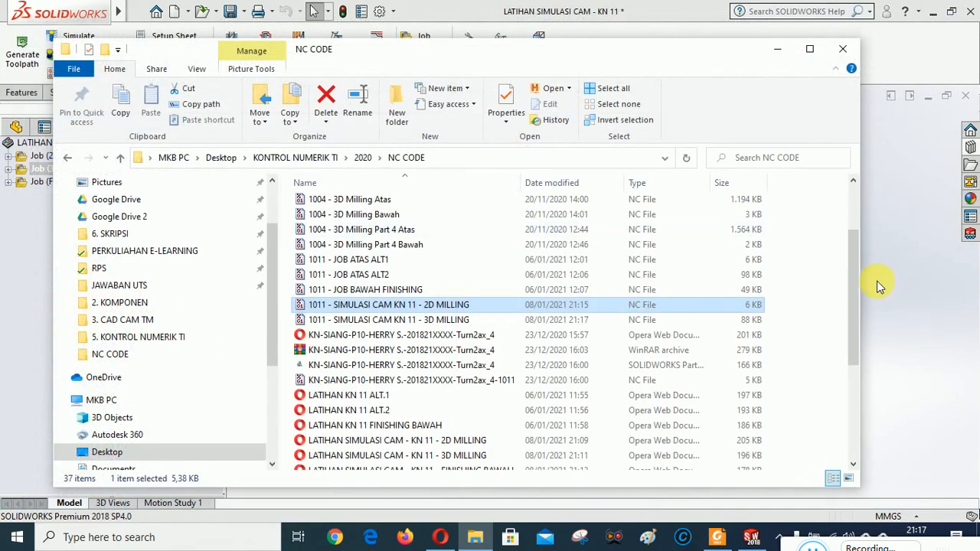
pyautogui.moveTo(855, 269); pyautogui.dragTo(893, 247)
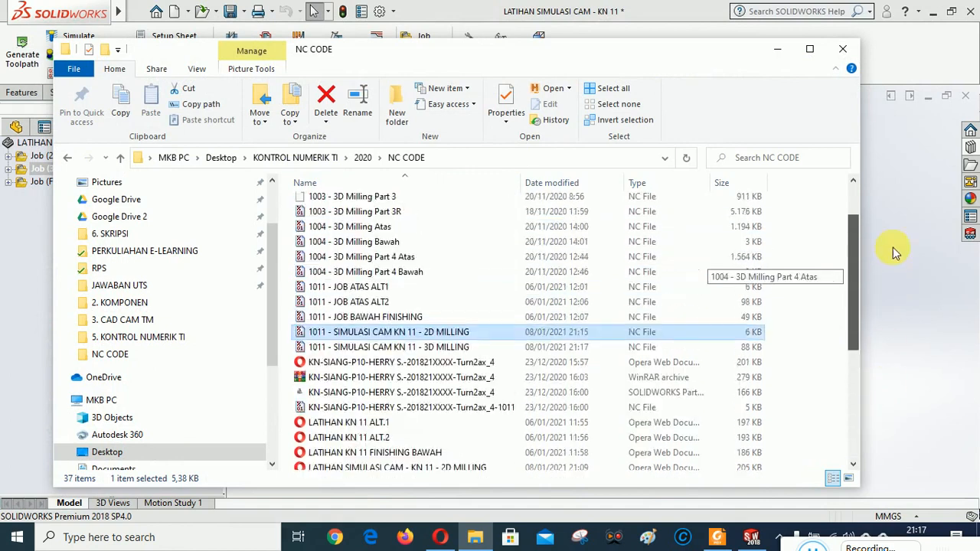
pyautogui.click(777, 48)
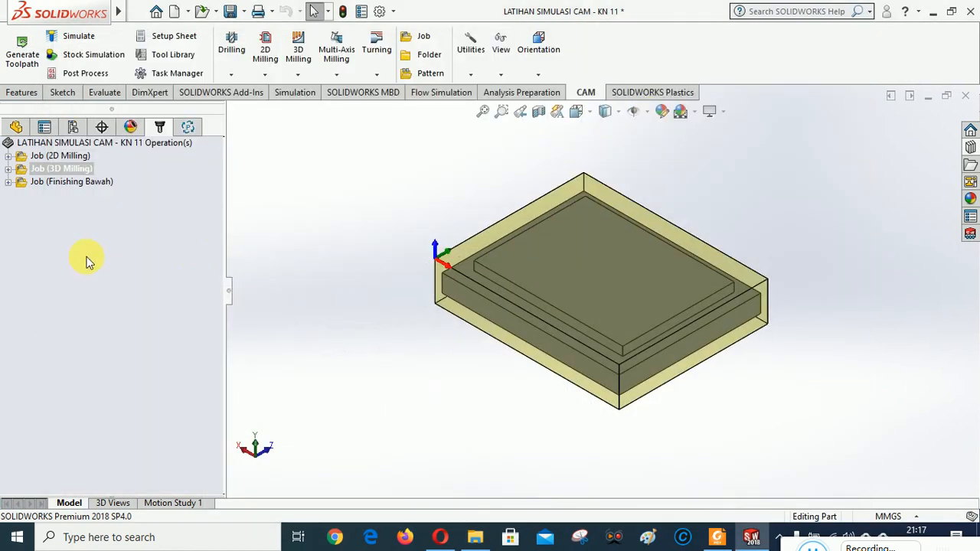
# - Make Job (Finishing Bawah) the default folder
pyautogui.click(43, 182)
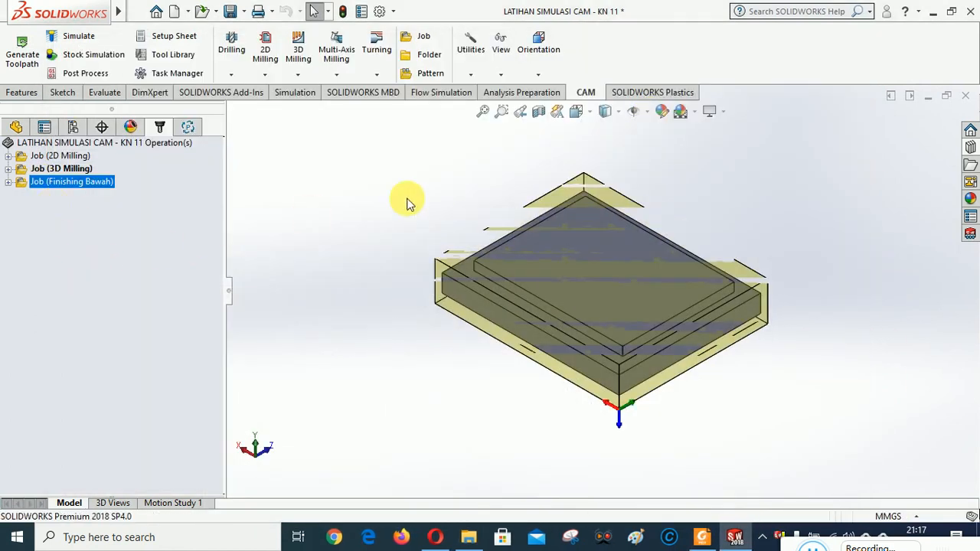
pyautogui.click(401, 226)
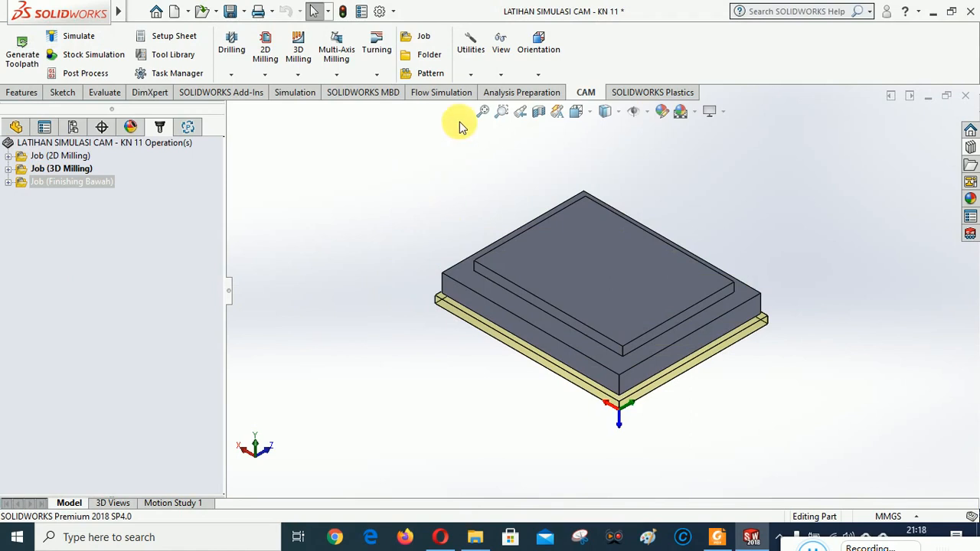
pyautogui.rightClick(70, 180)
pyautogui.click(121, 271)
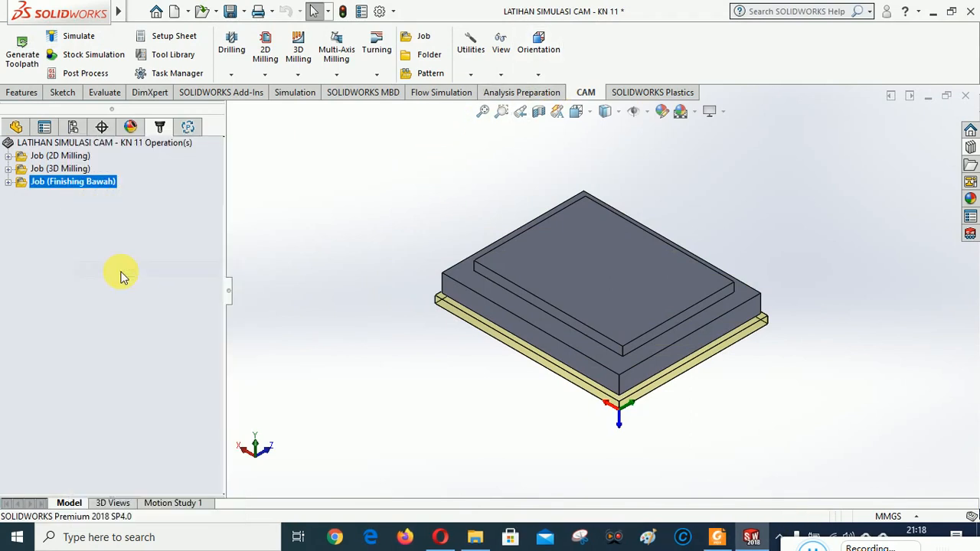
pyautogui.click(94, 293)
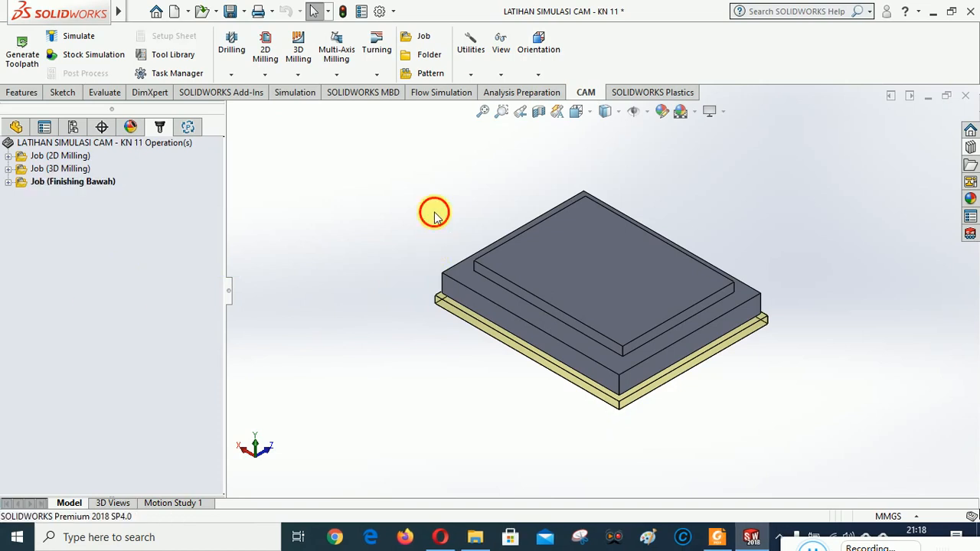
# - Reorient the model to an isometric view with its underside facing up
pyautogui.click(538, 76)
pyautogui.click(562, 194)
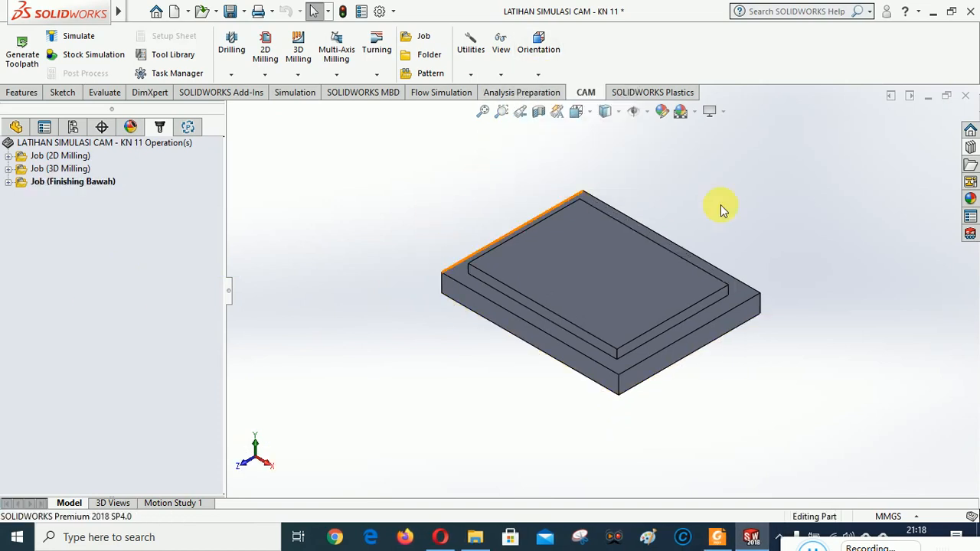
pyautogui.click(577, 111)
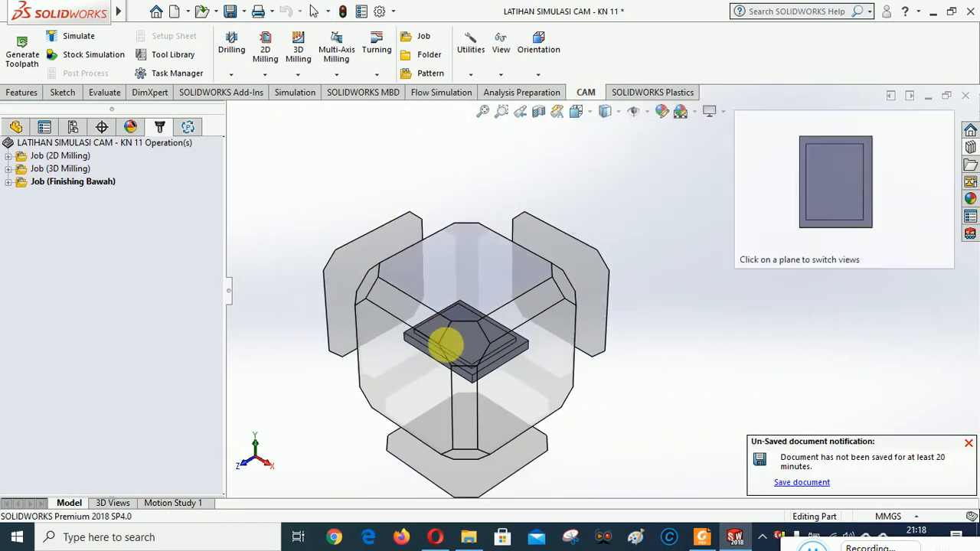
pyautogui.click(467, 454)
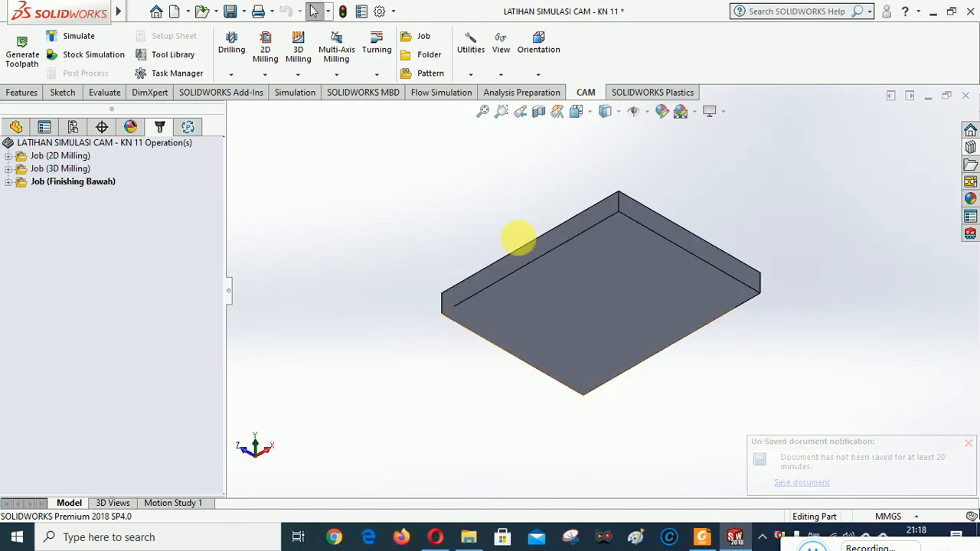
pyautogui.click(576, 111)
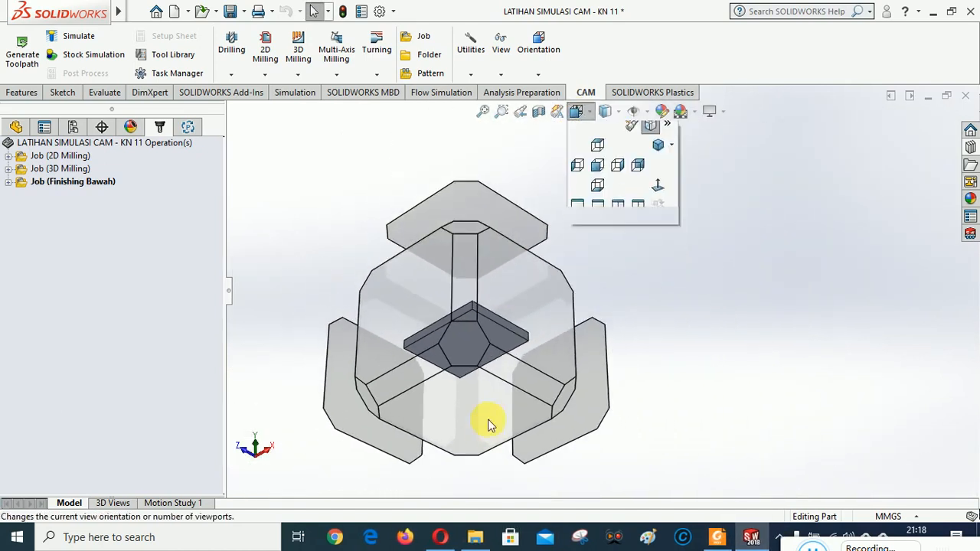
pyautogui.click(466, 430)
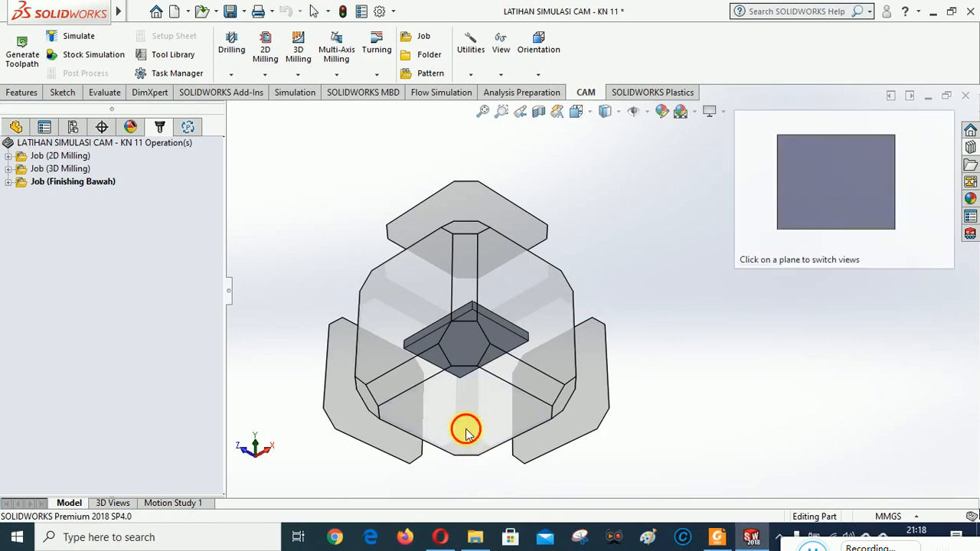
pyautogui.click(575, 111)
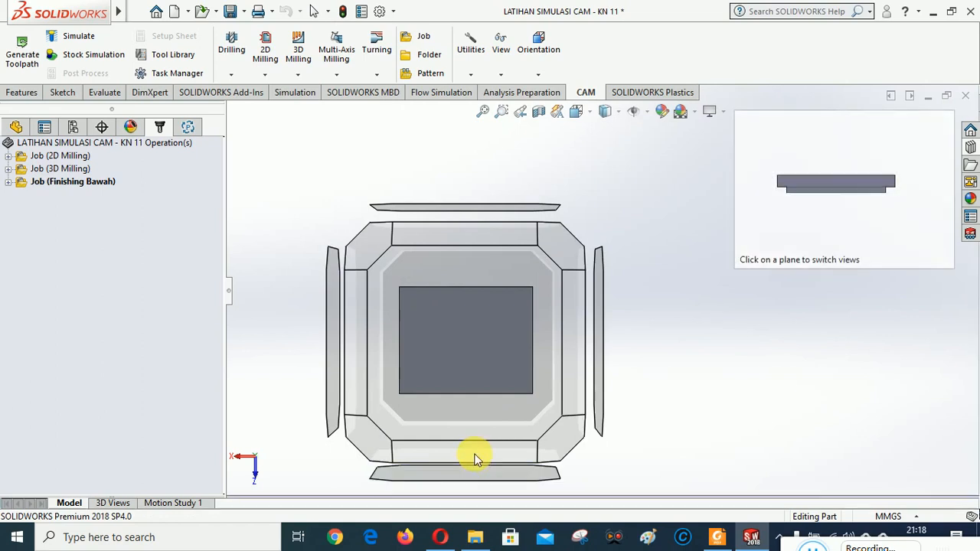
pyautogui.click(475, 457)
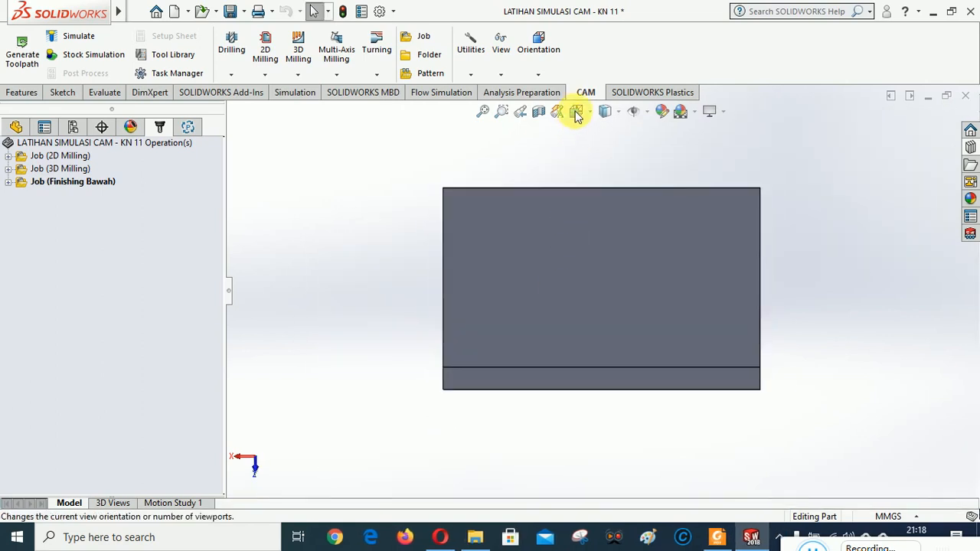
pyautogui.click(578, 113)
pyautogui.click(528, 377)
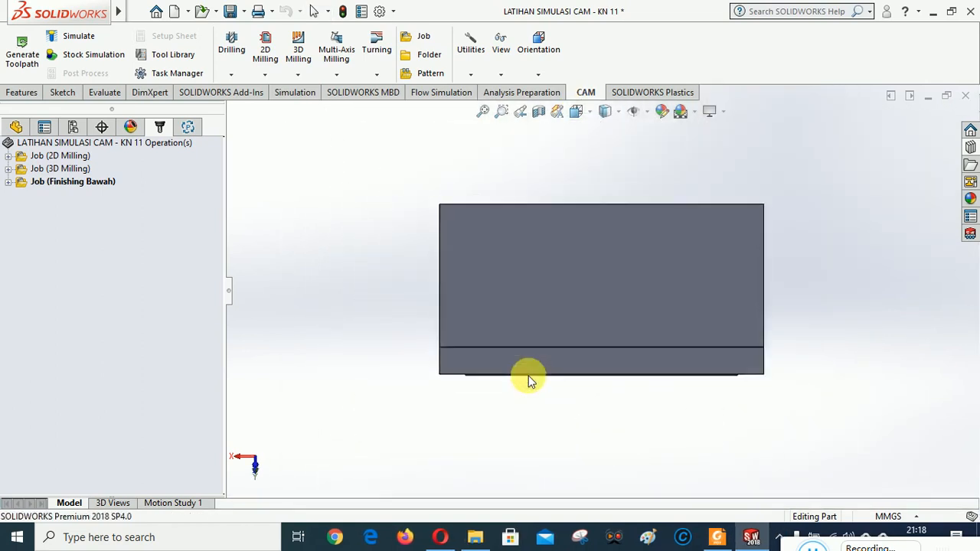
pyautogui.click(578, 114)
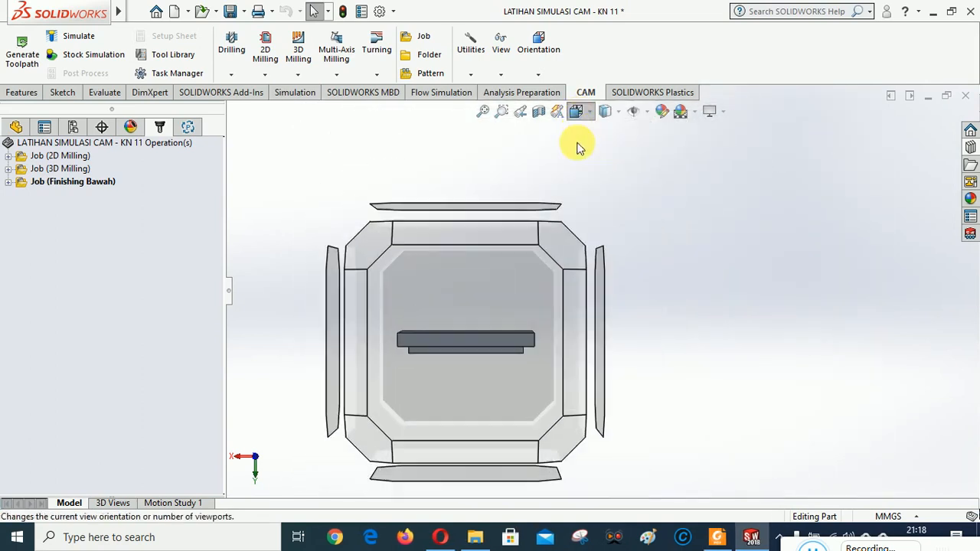
pyautogui.click(557, 256)
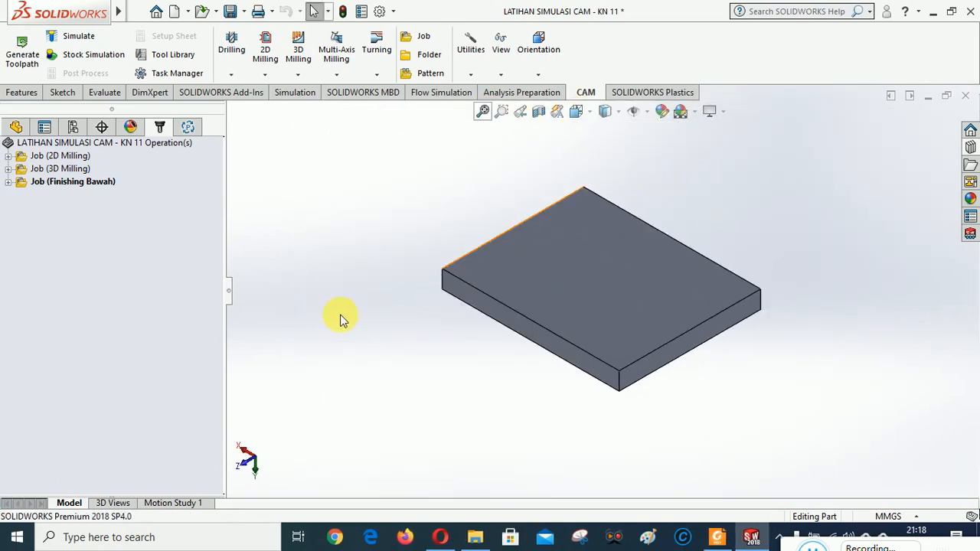
# - Post process Job (Finishing Bawah) with FANUC / fanuc, saving it in NC CODE as 1011 - SIMULASI CAM KN 11 - FINISHING BAWAH
pyautogui.rightClick(52, 184)
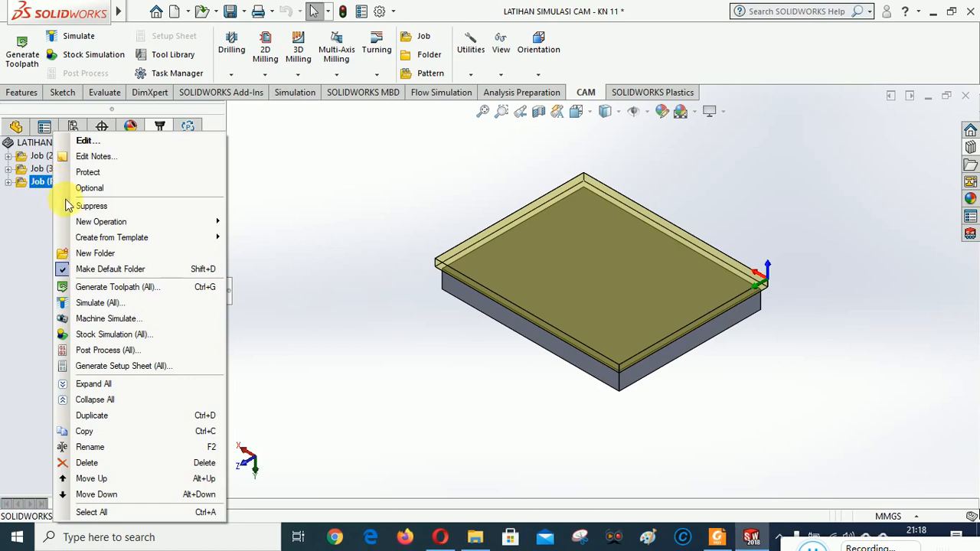
pyautogui.click(97, 350)
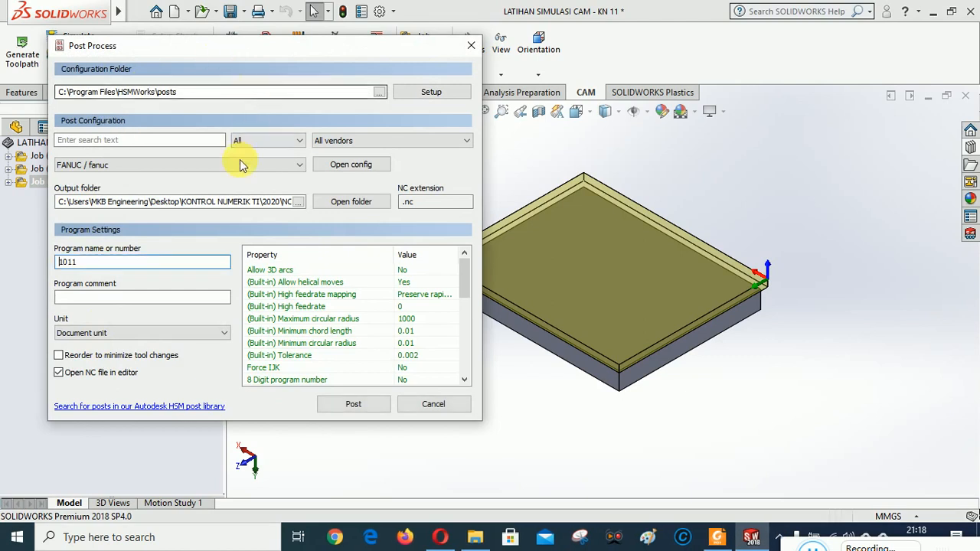
pyautogui.click(361, 402)
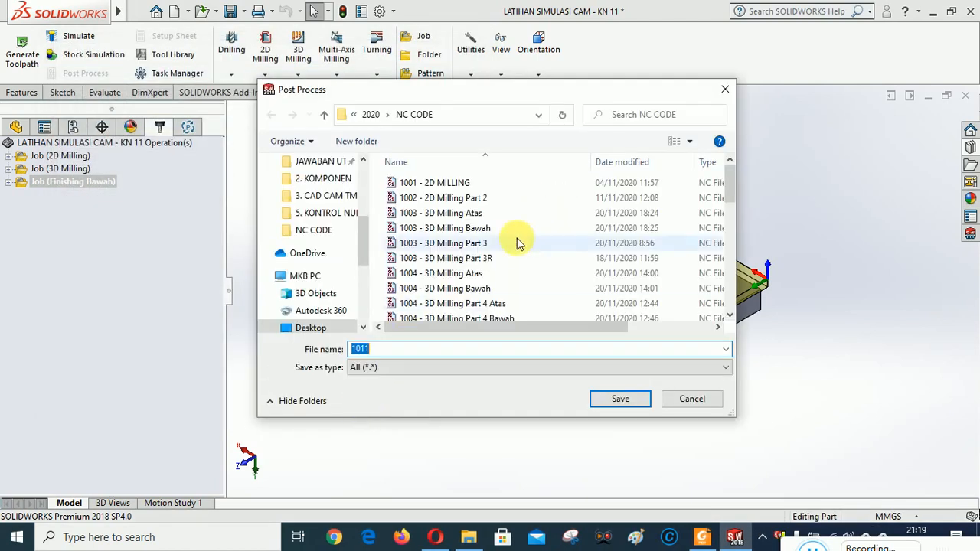
pyautogui.scroll(-5, 591, 228)
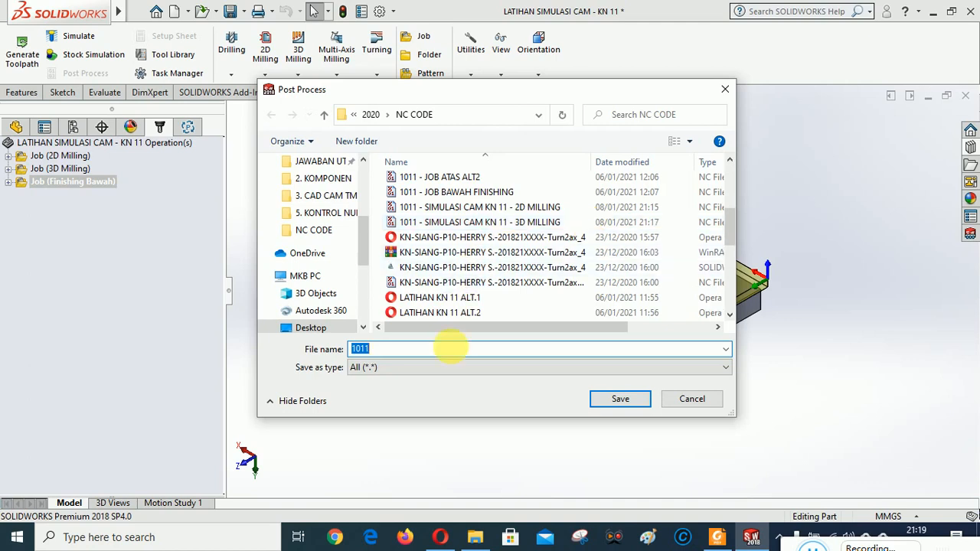
pyautogui.click(478, 222)
pyautogui.click(536, 351)
pyautogui.moveTo(536, 351); pyautogui.dragTo(492, 354)
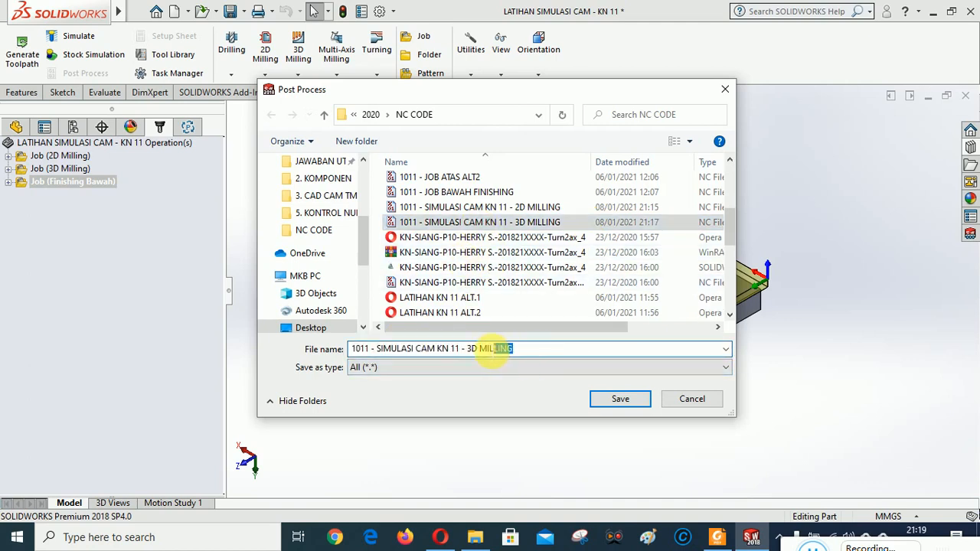
pyautogui.write('FINISH')
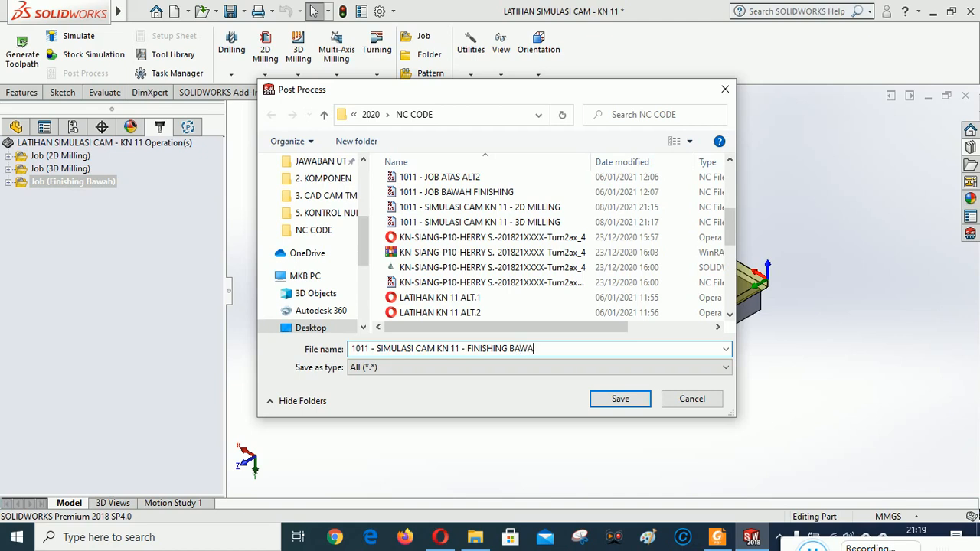
pyautogui.click(621, 401)
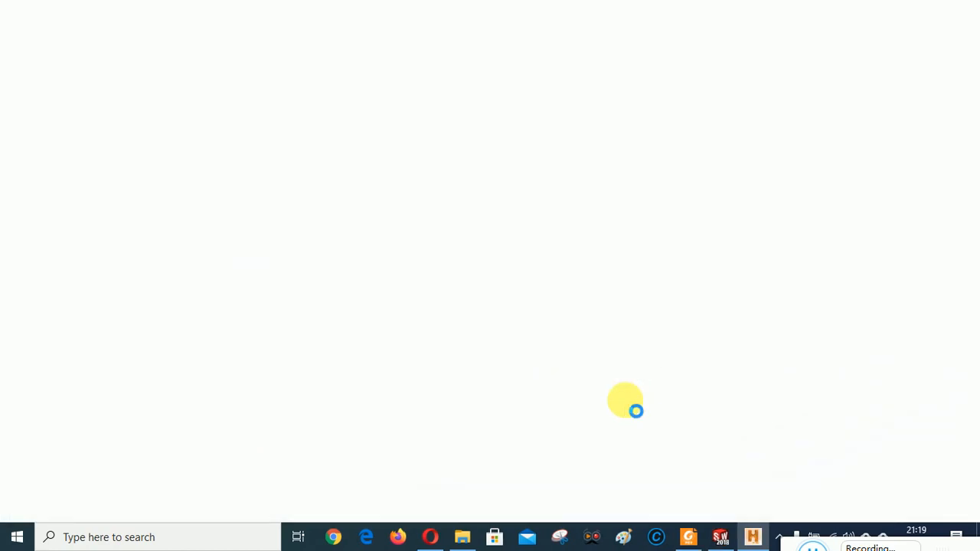
# - Review the posted Finishing Bawah program in Autodesk HSM Edit, return to its start and close the editor
pyautogui.scroll(-3, 372, 382)
pyautogui.scroll(-10, 469, 368)
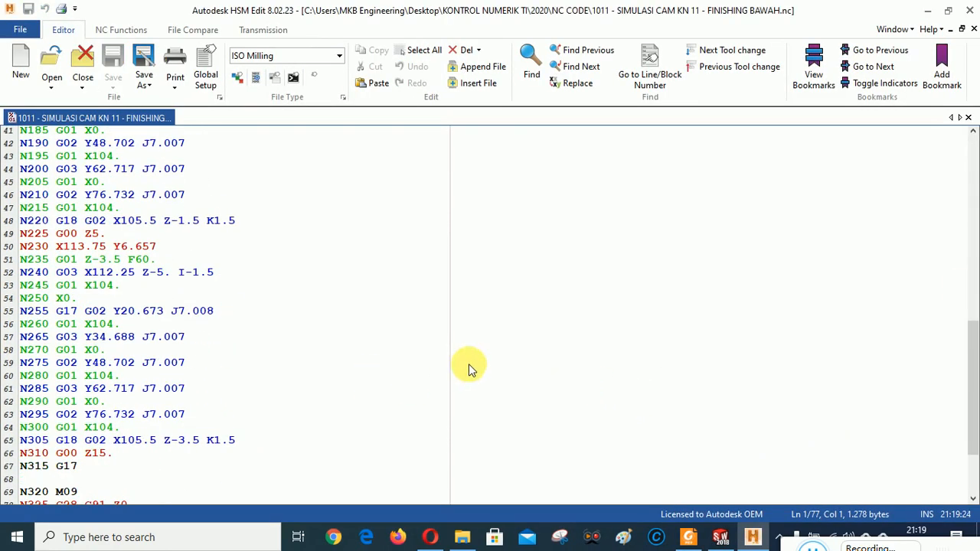
pyautogui.moveTo(974, 359); pyautogui.dragTo(969, 142)
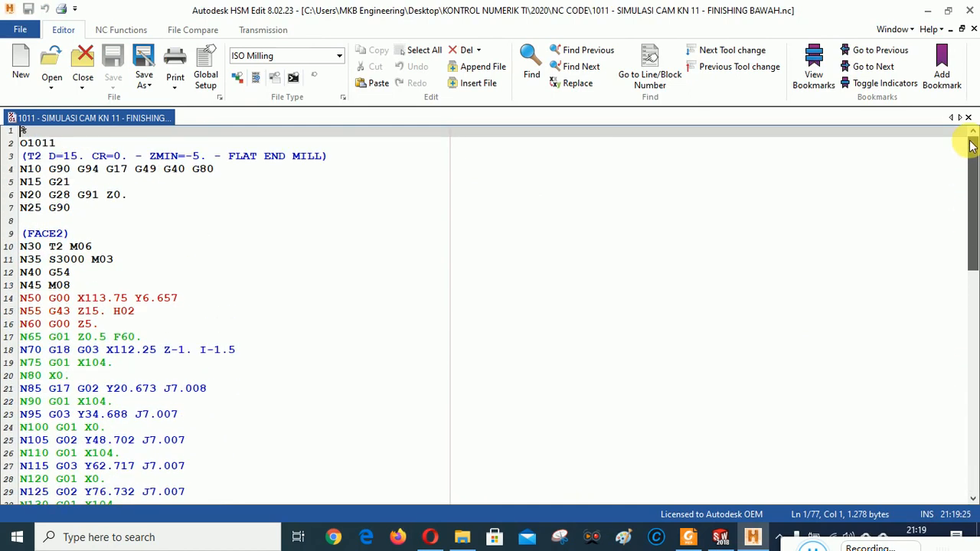
pyautogui.click(969, 10)
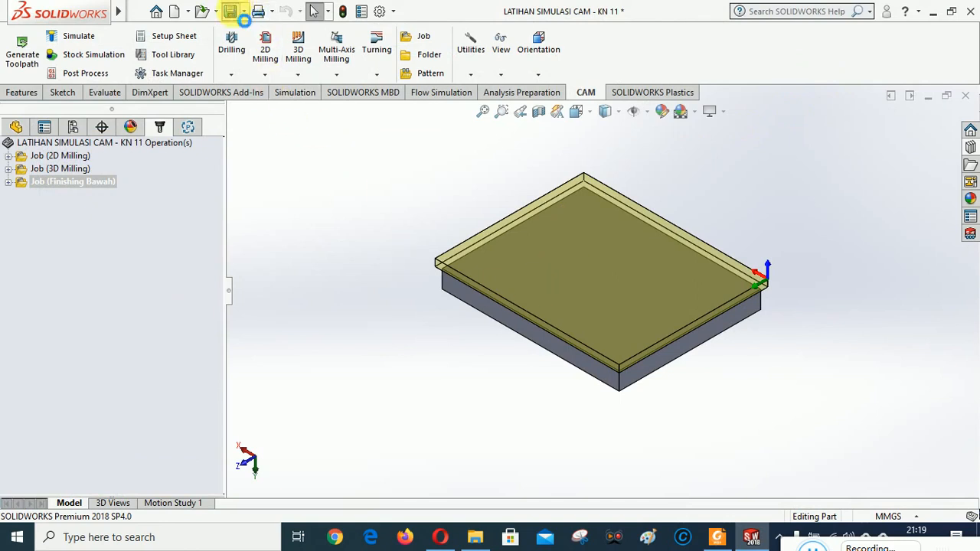
# - Make Job (2D Milling) the default folder, set the view to Tool Isometric, and save the part
pyautogui.click(232, 11)
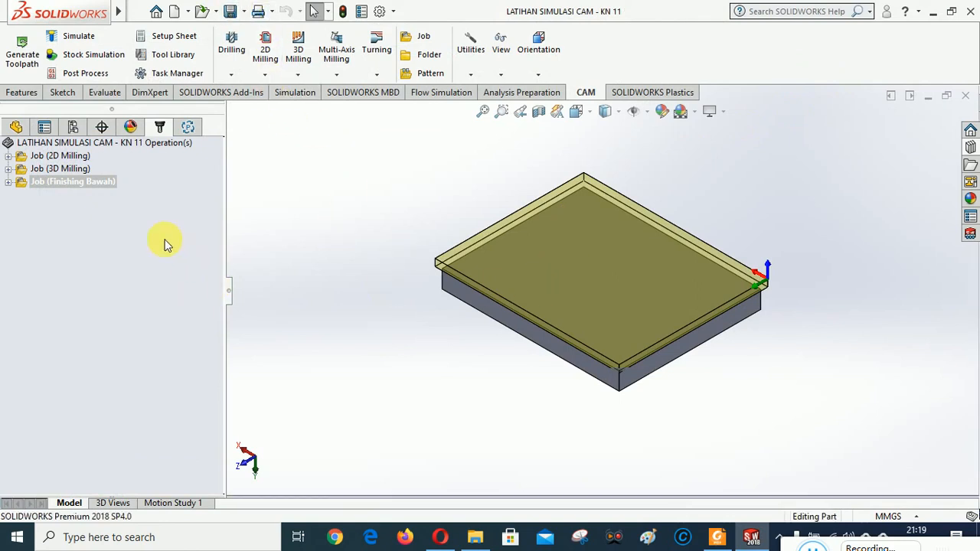
pyautogui.click(59, 156)
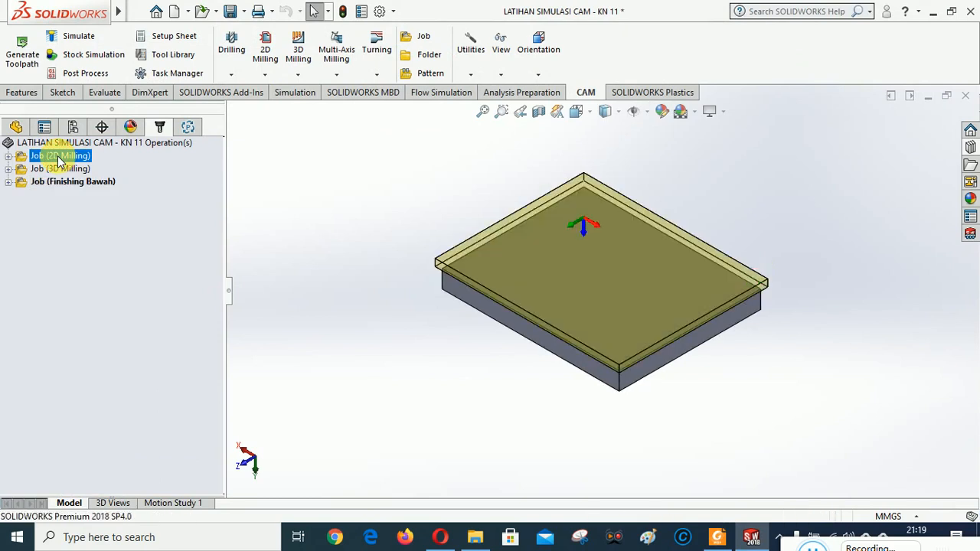
pyautogui.rightClick(59, 157)
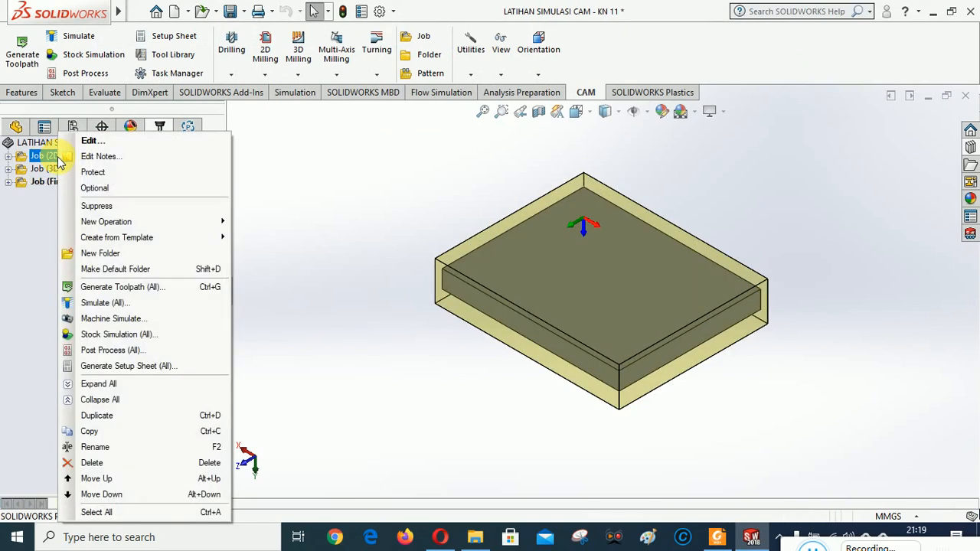
pyautogui.click(95, 271)
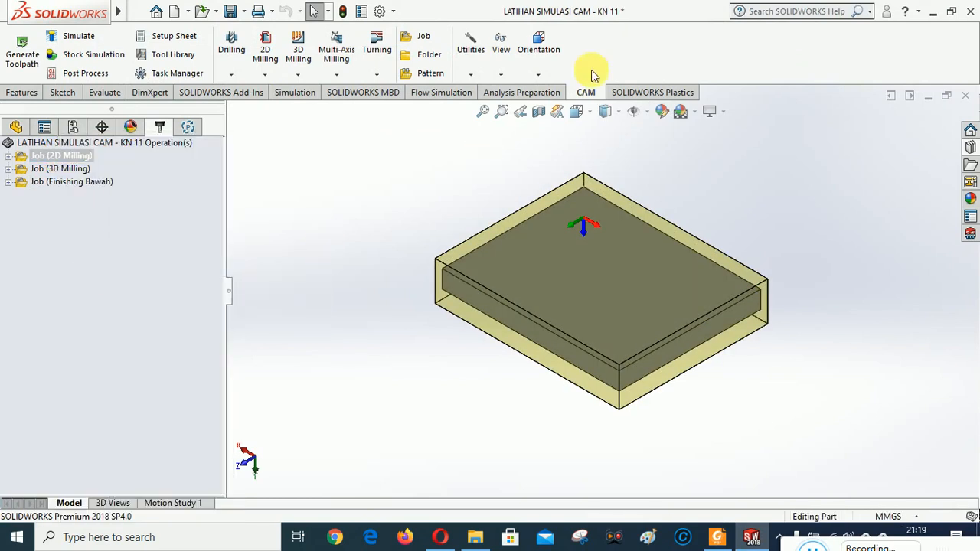
pyautogui.click(536, 74)
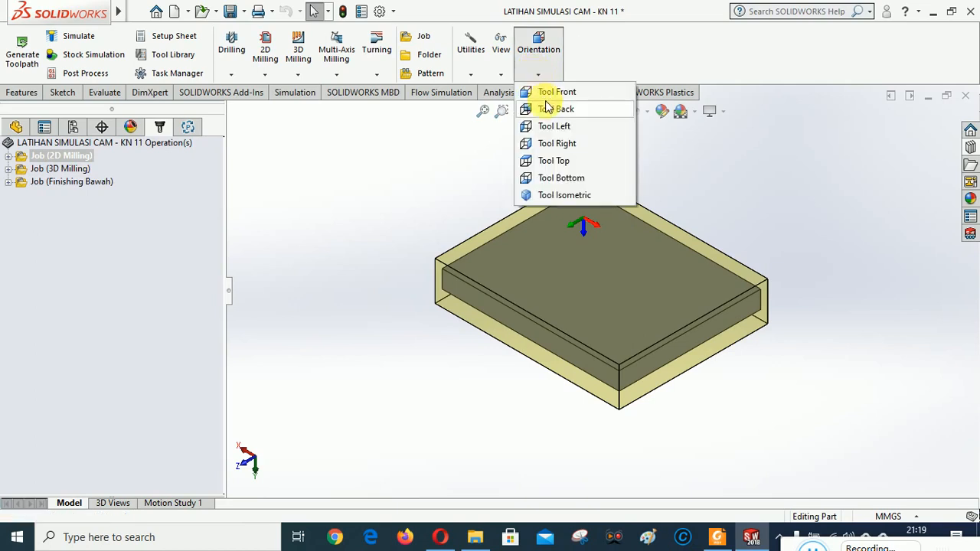
pyautogui.click(556, 196)
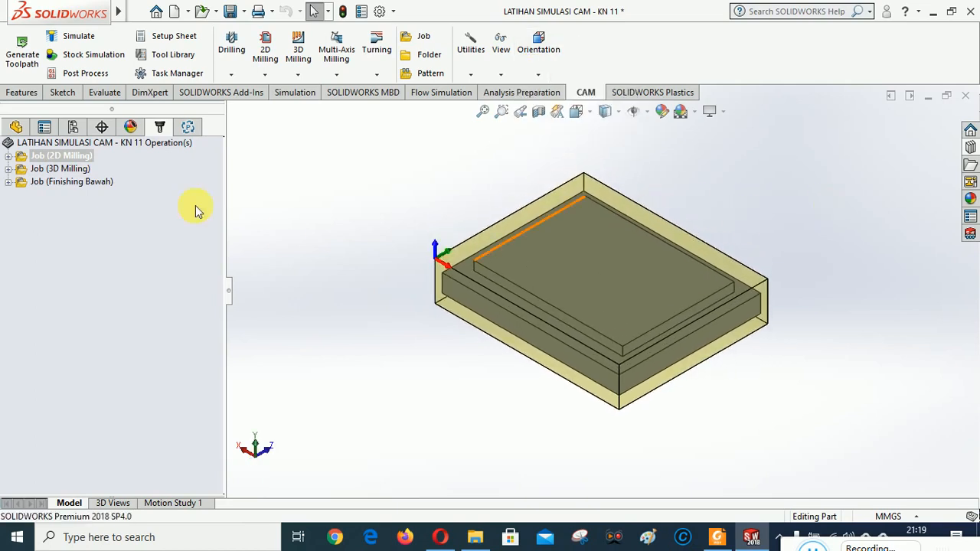
pyautogui.click(229, 10)
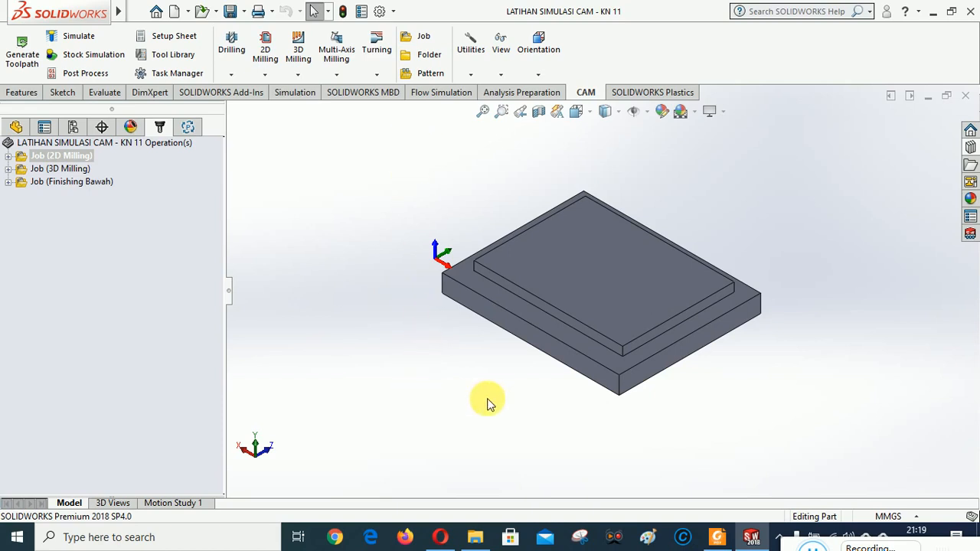
# - In File Explorer, create a folder named KN 11 - NAMA MAHASISWA - NIM inside KONTROL NUMERIK TI's 2020 folder
pyautogui.click(476, 538)
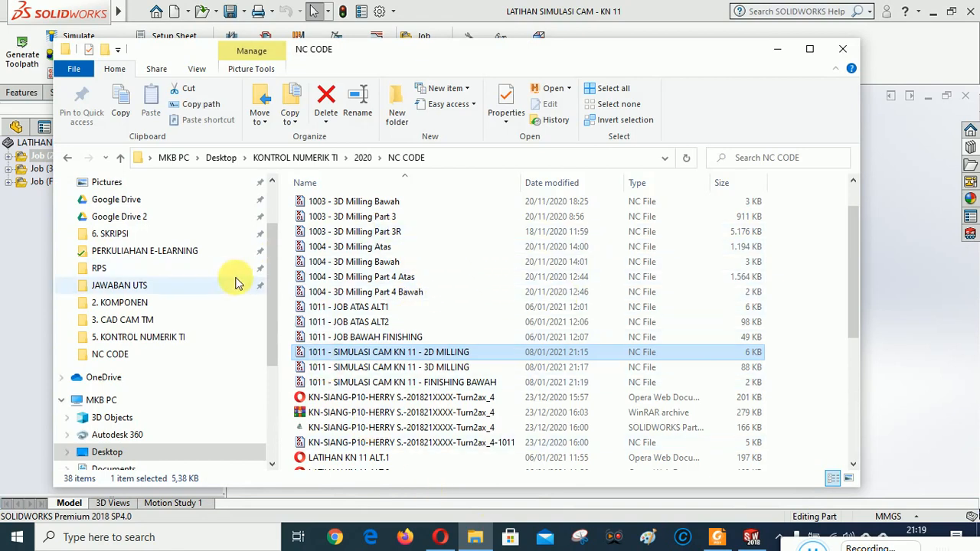
pyautogui.moveTo(271, 251); pyautogui.dragTo(277, 329)
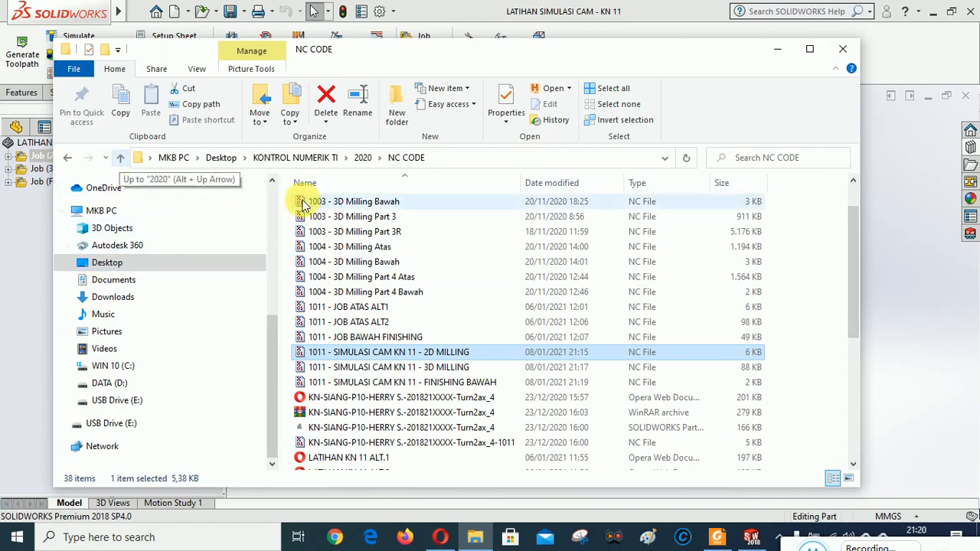
pyautogui.click(315, 156)
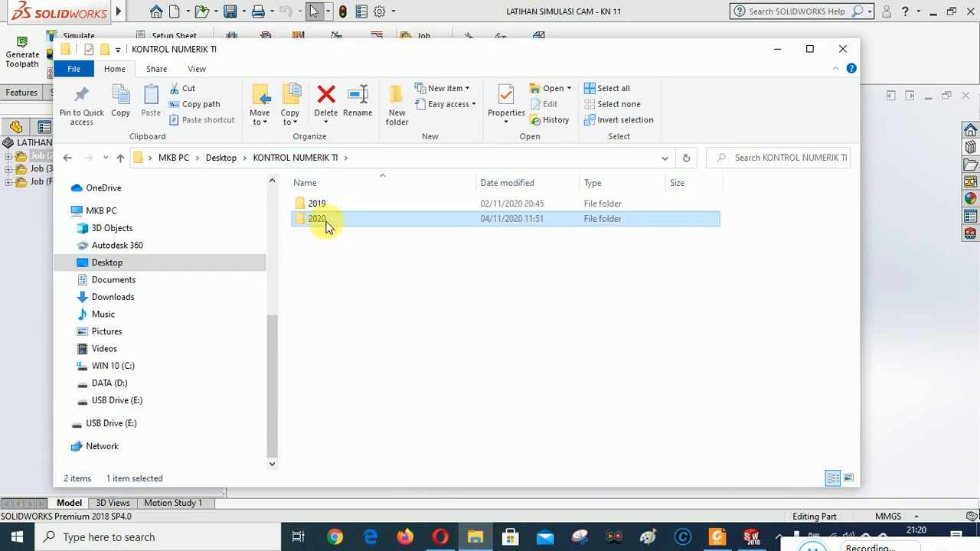
pyautogui.doubleClick(327, 222)
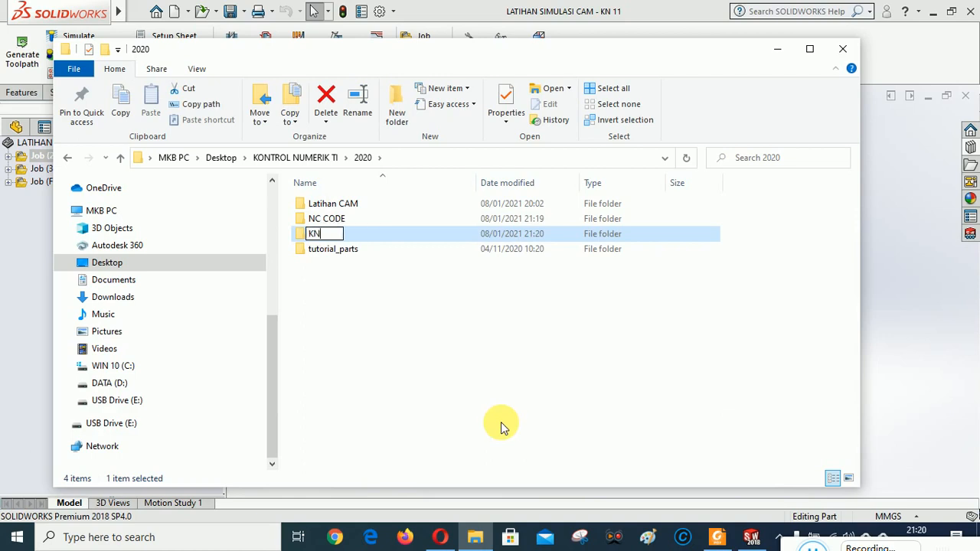
pyautogui.write('11 -')
pyautogui.write('NAMA MAHASISWA - NIM')
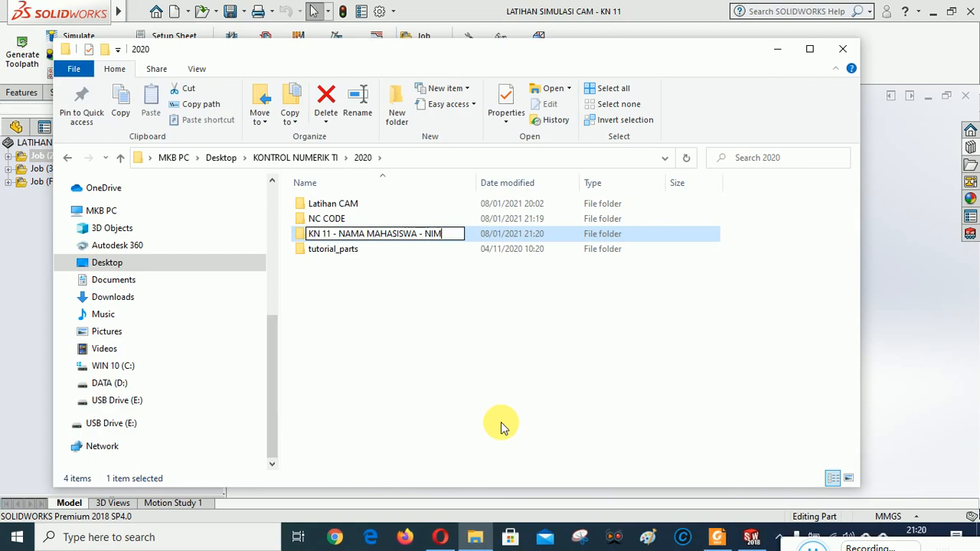
pyautogui.click(405, 352)
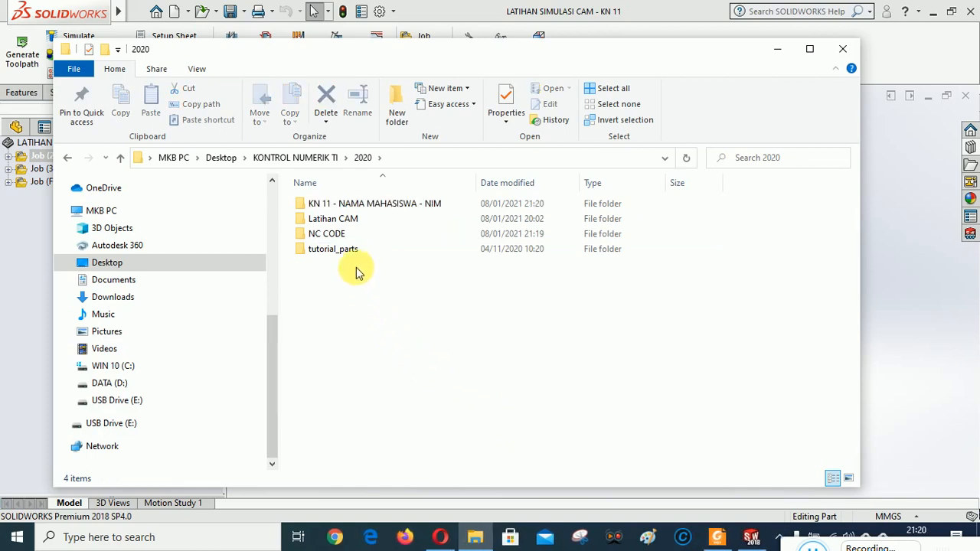
# - Copy the LATIHAN SIMULASI CAM - KN 11 part from the Latihan CAM folder into the KN 11 - NAMA MAHASISWA - NIM folder
pyautogui.doubleClick(345, 219)
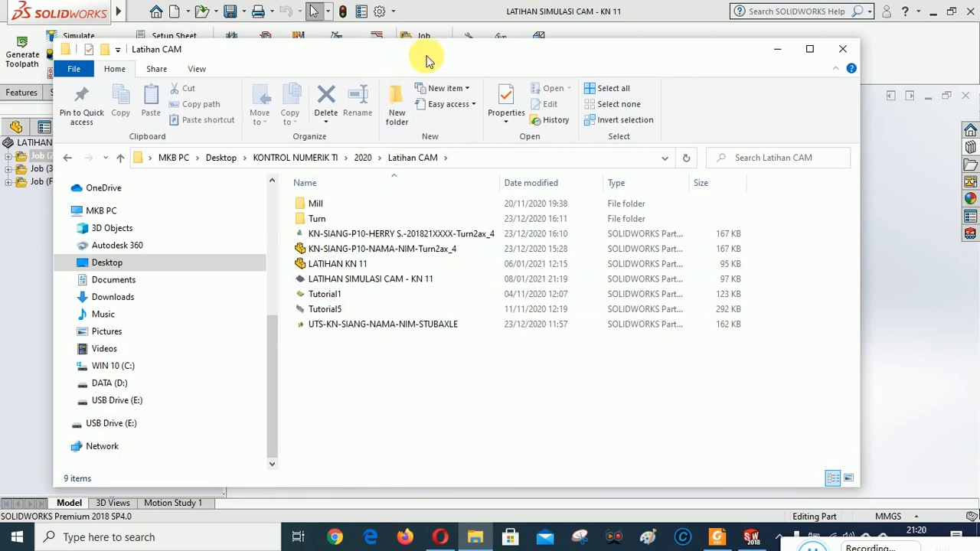
pyautogui.click(359, 281)
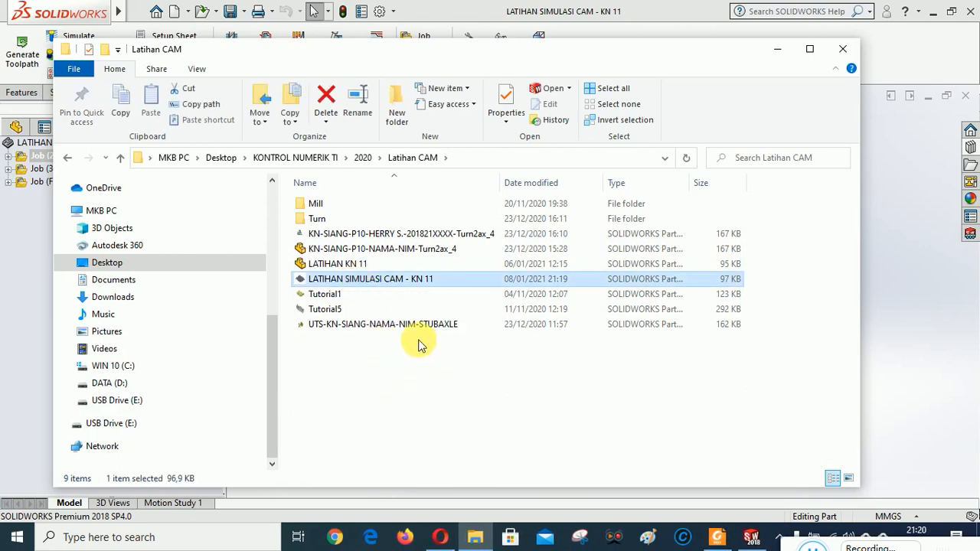
pyautogui.rightClick(370, 288)
pyautogui.click(393, 437)
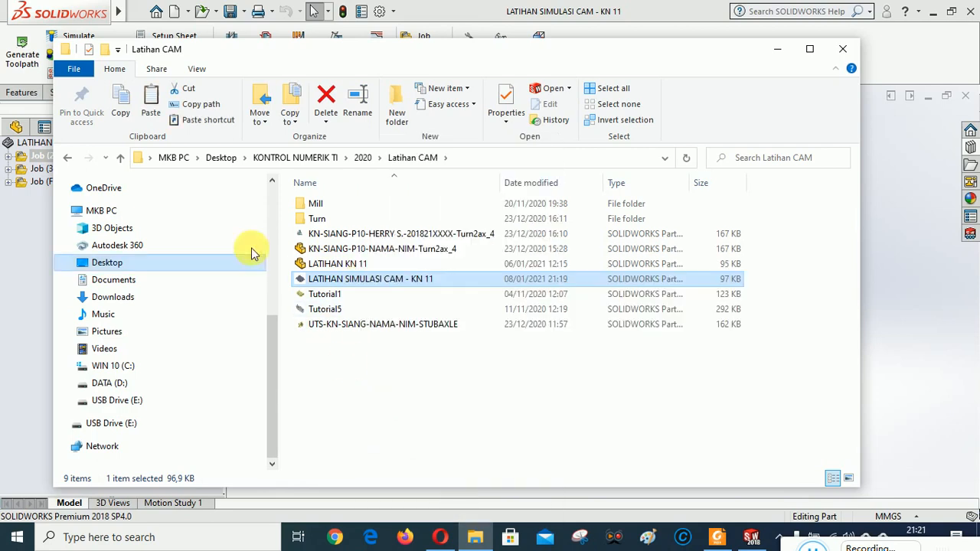
pyautogui.click(120, 157)
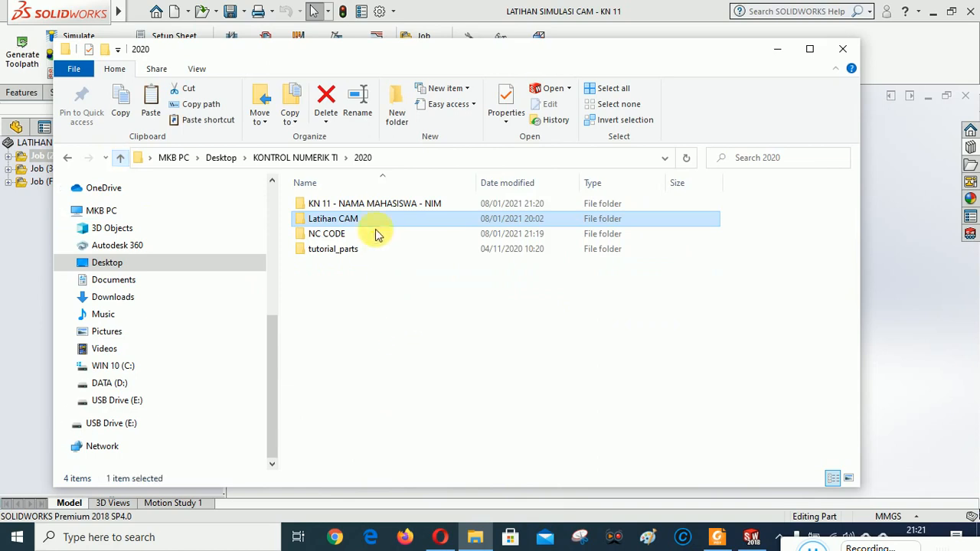
pyautogui.doubleClick(372, 203)
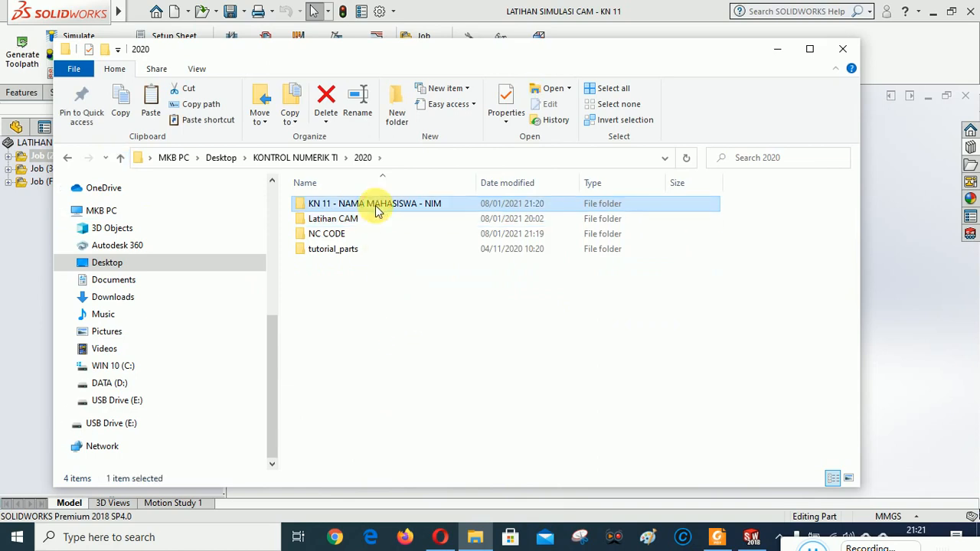
pyautogui.rightClick(413, 320)
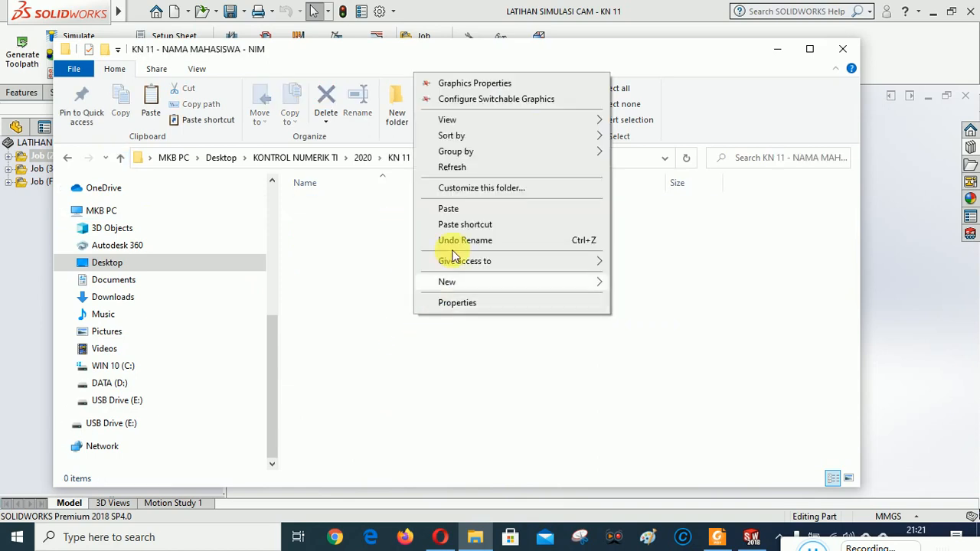
pyautogui.click(450, 208)
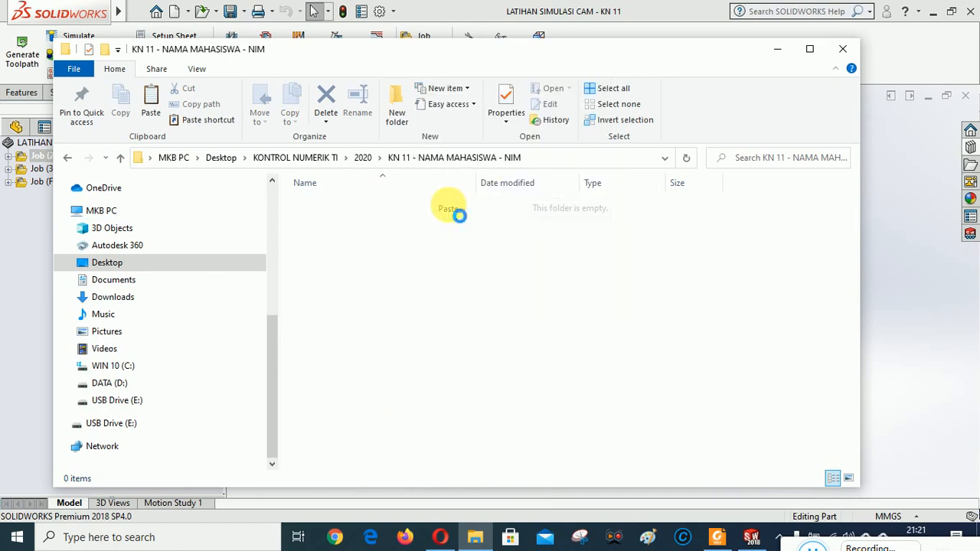
pyautogui.click(453, 342)
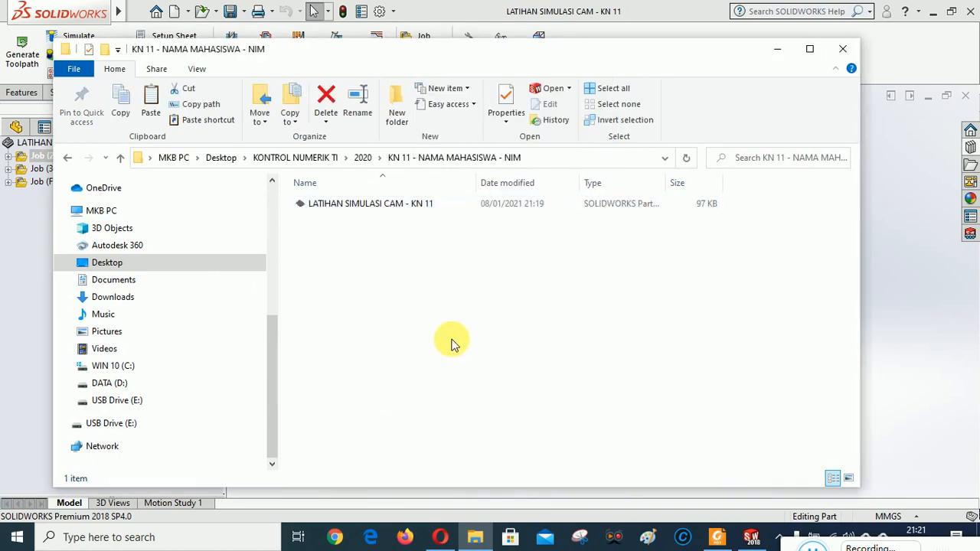
# - In NC CODE, copy the 2D MILLING, 3D MILLING and FINISHING BAWAH files of both 1011 - SIMULASI CAM KN 11 and LATIHAN SIMULASI CAM - KN 11
pyautogui.click(120, 159)
pyautogui.click(325, 238)
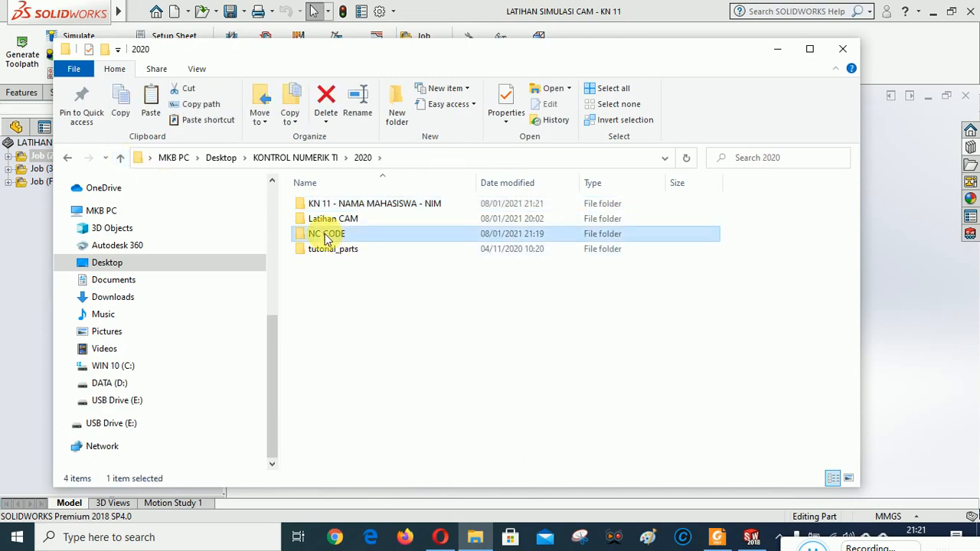
pyautogui.doubleClick(327, 238)
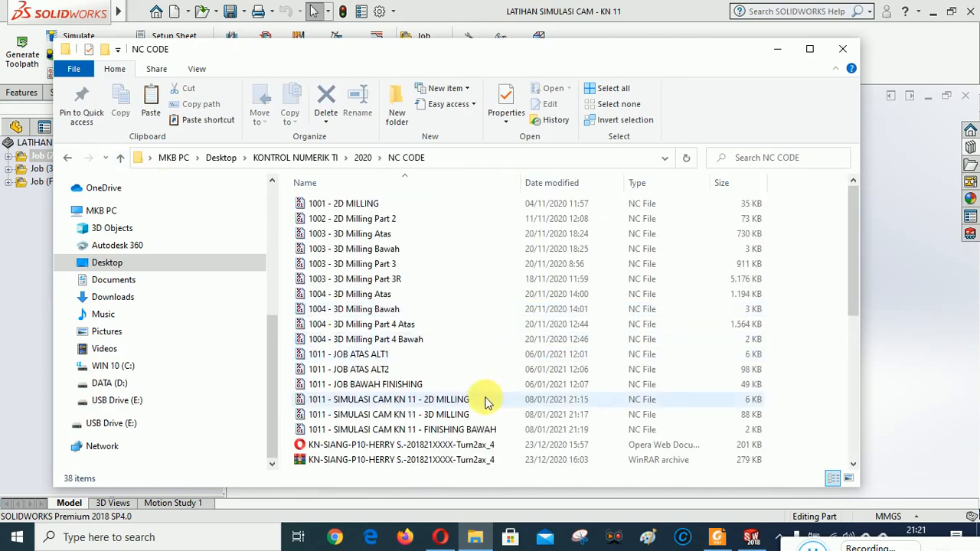
pyautogui.click(363, 403)
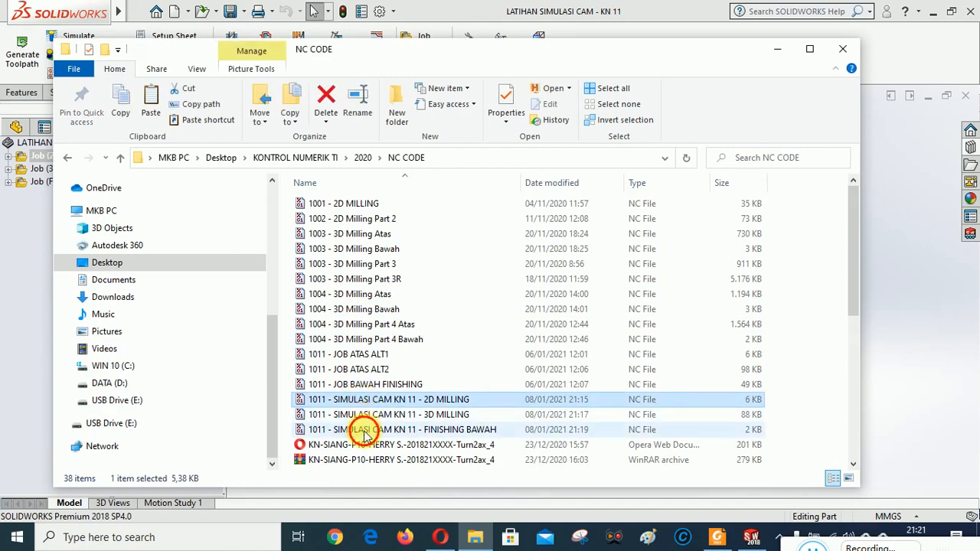
pyautogui.keyDown('shift'); pyautogui.click(360, 429); pyautogui.keyUp('shift')
pyautogui.scroll(-5, 489, 335)
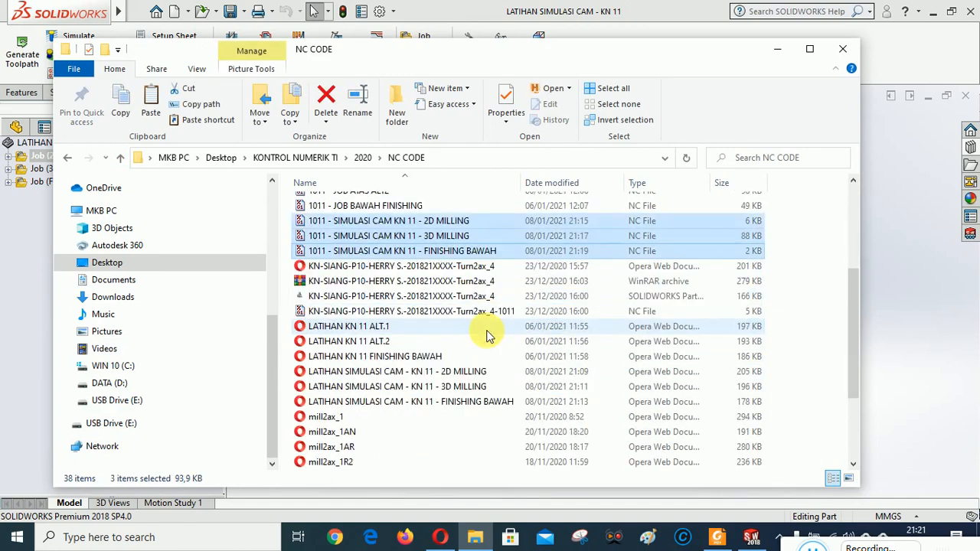
pyautogui.keyDown('ctrl'); pyautogui.click(372, 326); pyautogui.keyUp('ctrl')
pyautogui.keyDown('ctrl'); pyautogui.click(383, 341); pyautogui.keyUp('ctrl')
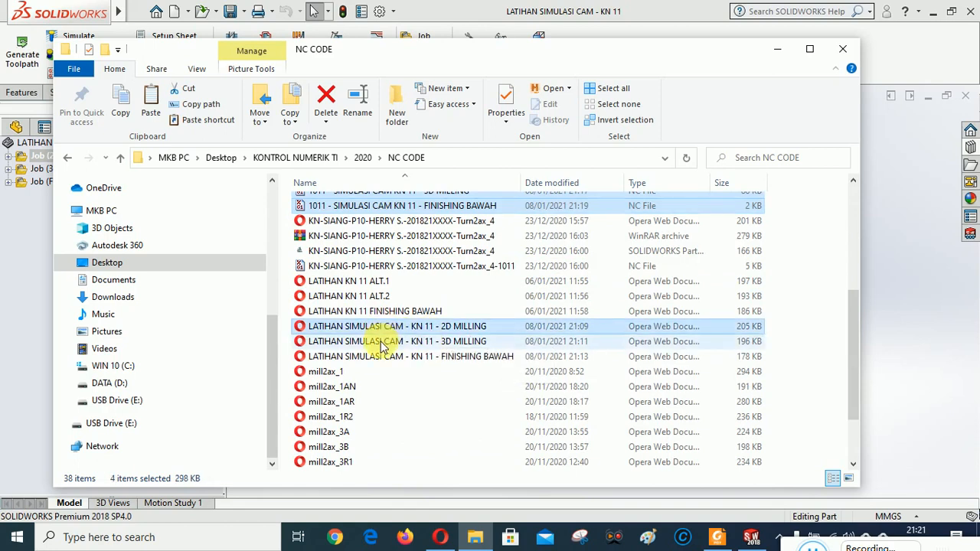
pyautogui.keyDown('ctrl'); pyautogui.click(382, 357); pyautogui.keyUp('ctrl')
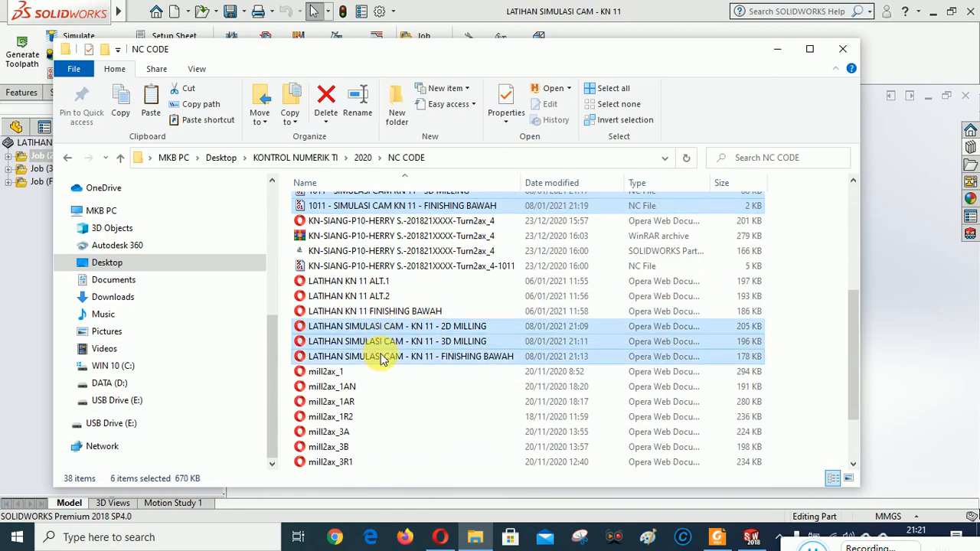
pyautogui.rightClick(382, 357)
pyautogui.click(409, 265)
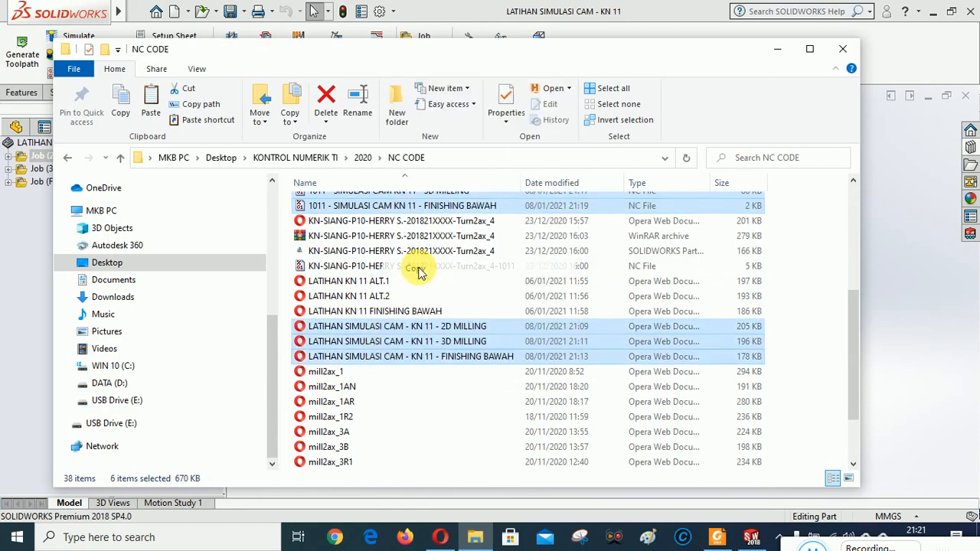
# - Paste the copied NC programs and setup sheets into KN 11 - NAMA MAHASISWA - NIM and fit the Name column to the full file names
pyautogui.click(120, 156)
pyautogui.click(378, 205)
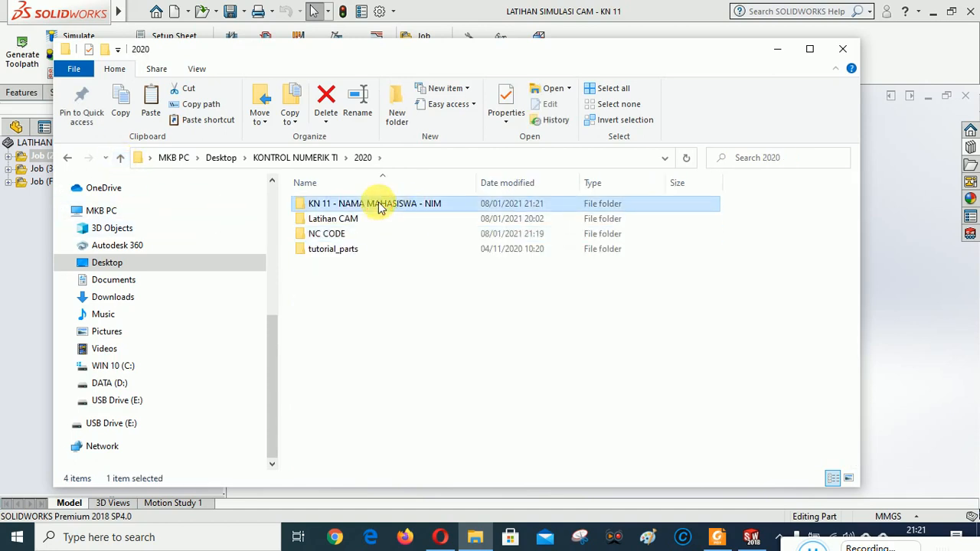
pyautogui.doubleClick(378, 205)
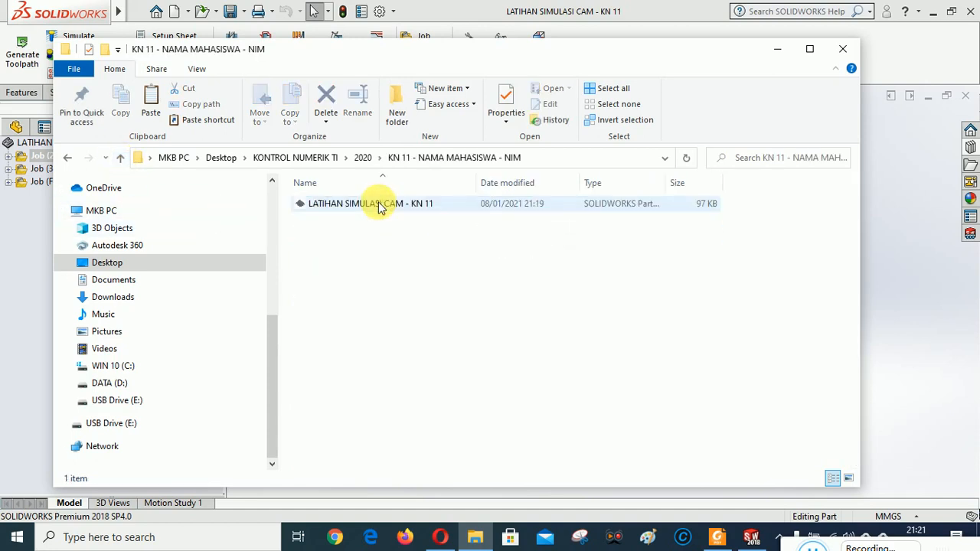
pyautogui.rightClick(405, 311)
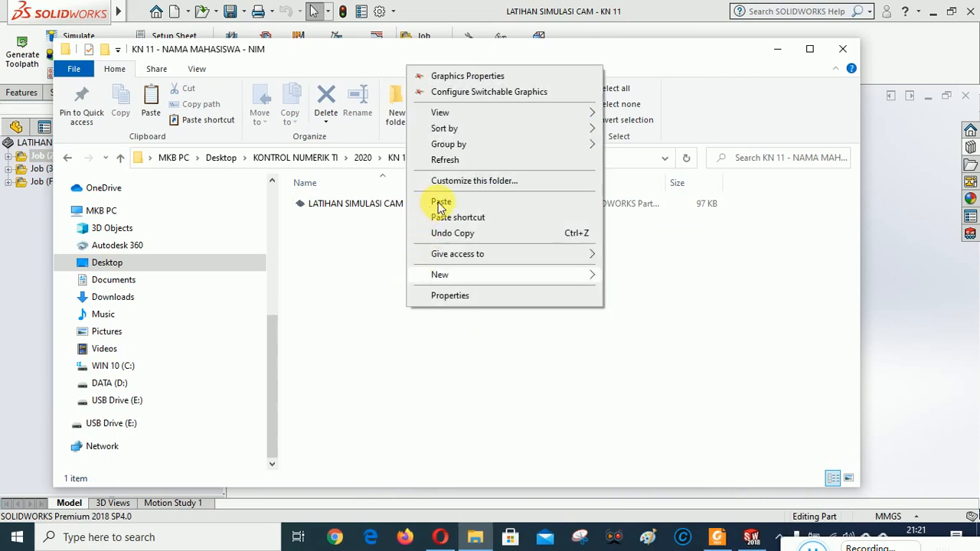
pyautogui.click(440, 203)
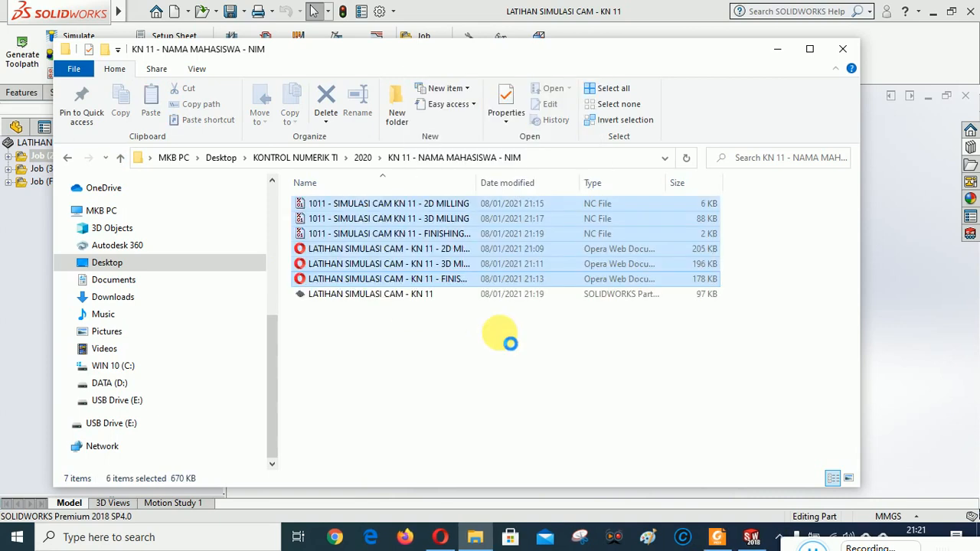
pyautogui.click(499, 337)
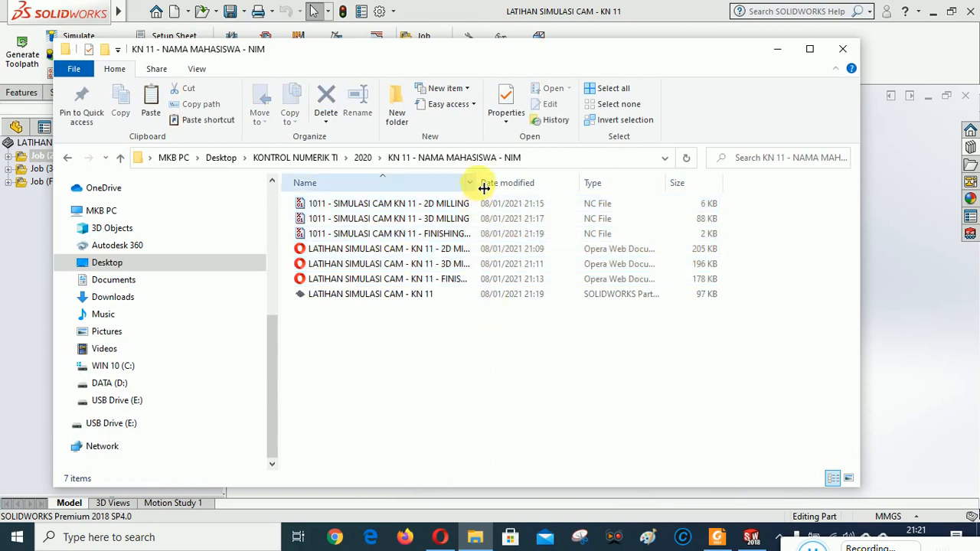
pyautogui.doubleClick(478, 182)
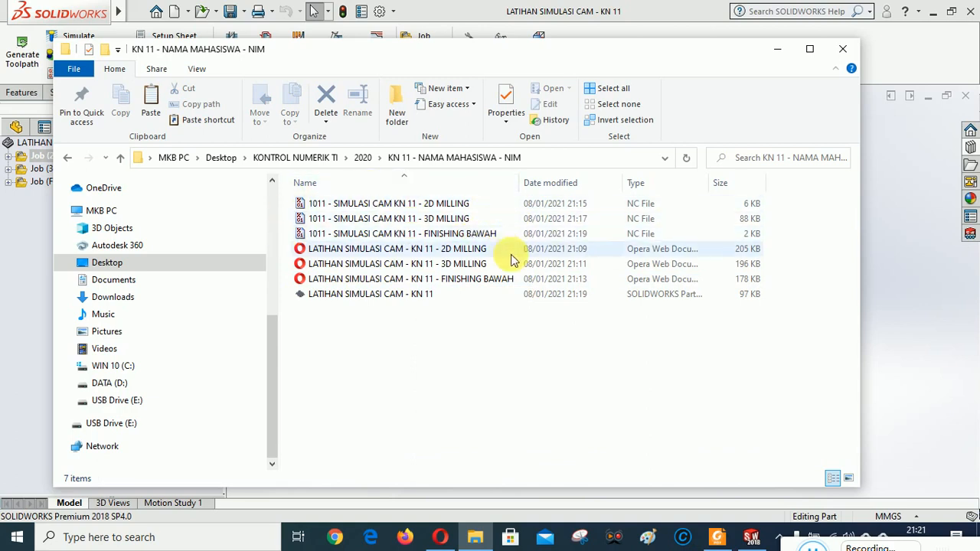
# - Compress the KN 11 - NAMA MAHASISWA - NIM folder into a WinRAR archive named KN 11 - NAMA MAHASISWA - NIM.rar in the 2020 folder
pyautogui.click(118, 158)
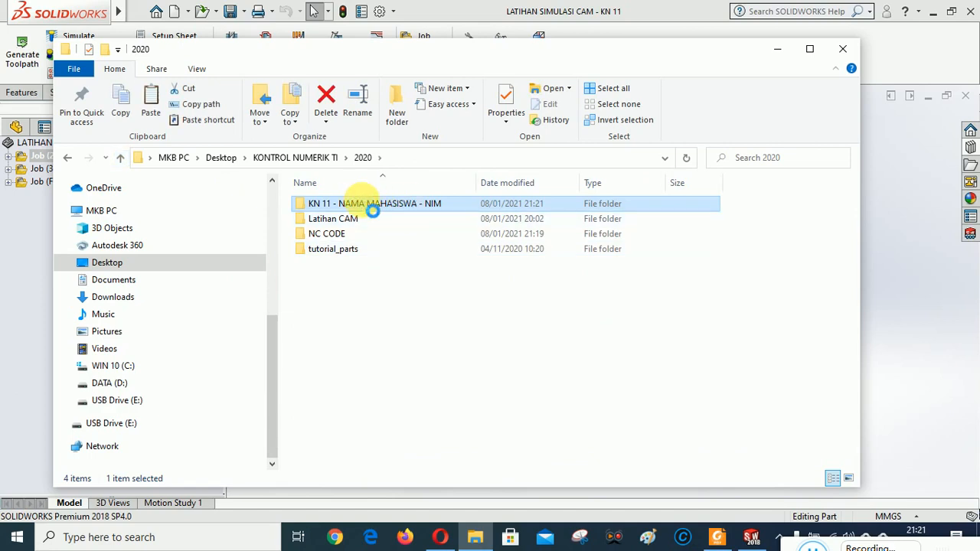
pyautogui.rightClick(372, 211)
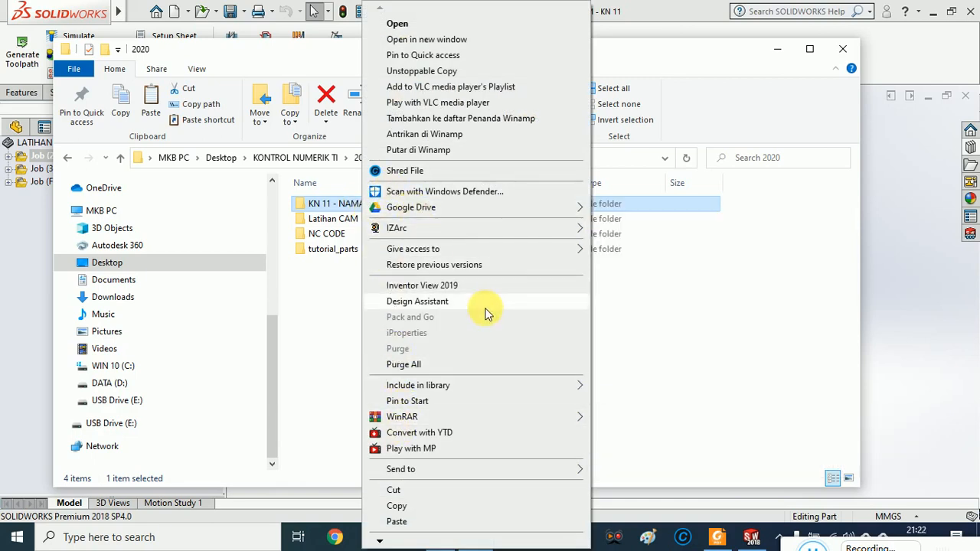
pyautogui.moveTo(399, 416)
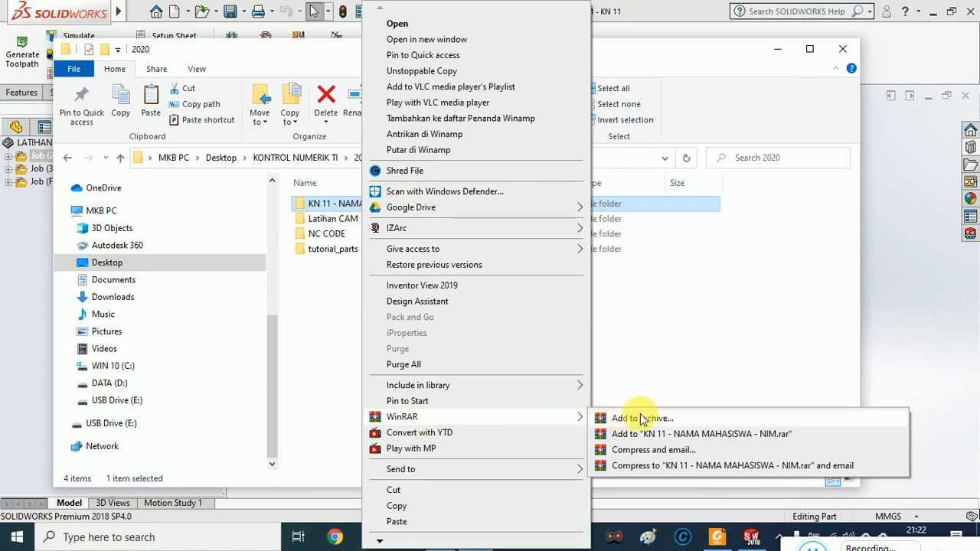
pyautogui.click(627, 434)
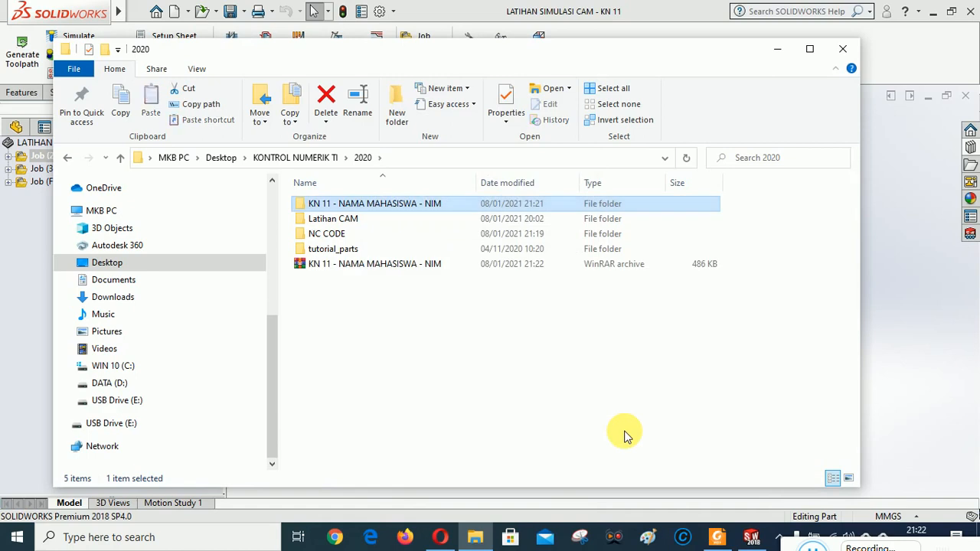
pyautogui.click(339, 266)
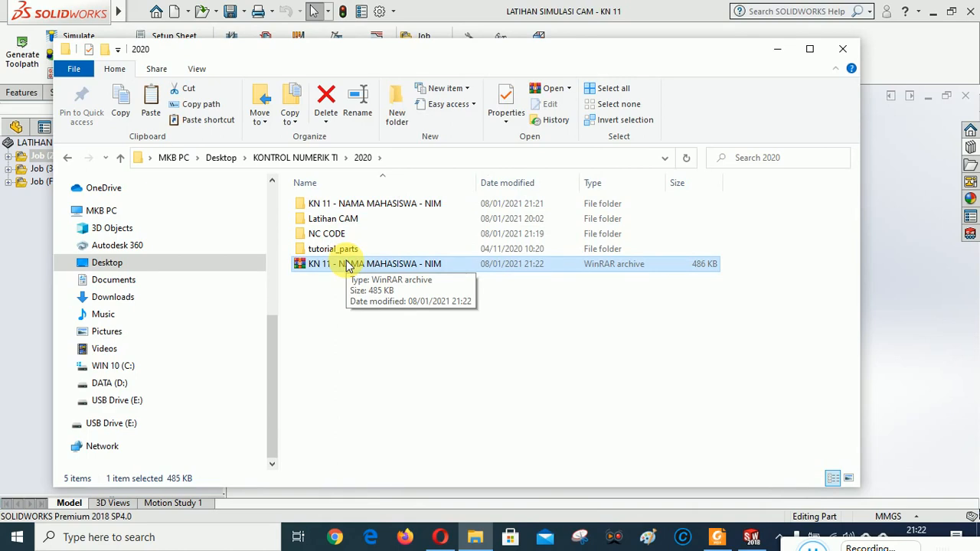
pyautogui.click(405, 365)
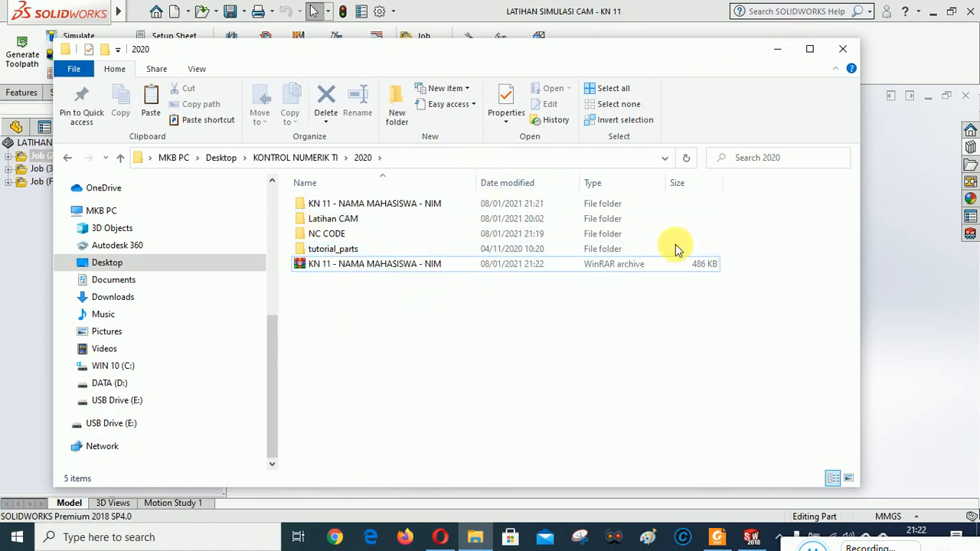
pyautogui.moveTo(689, 51); pyautogui.dragTo(723, 49)
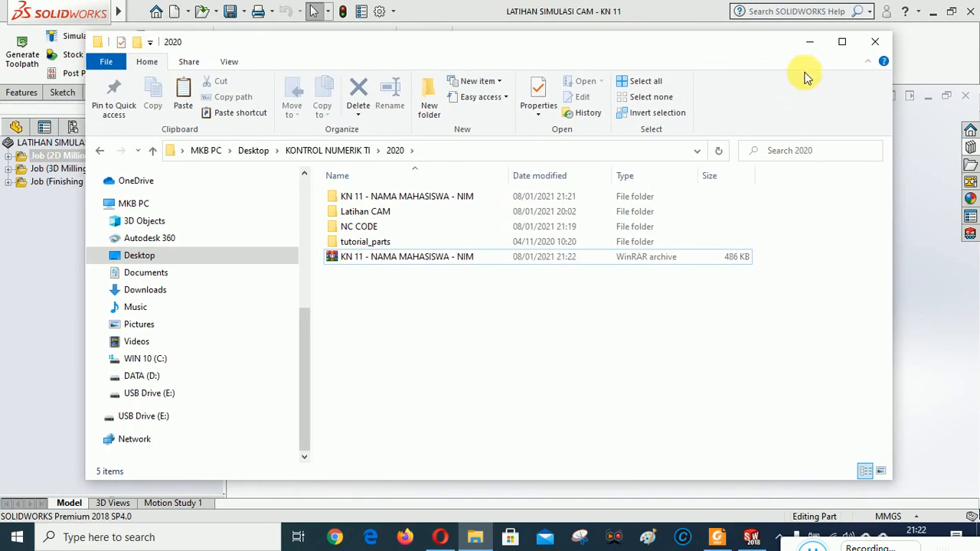